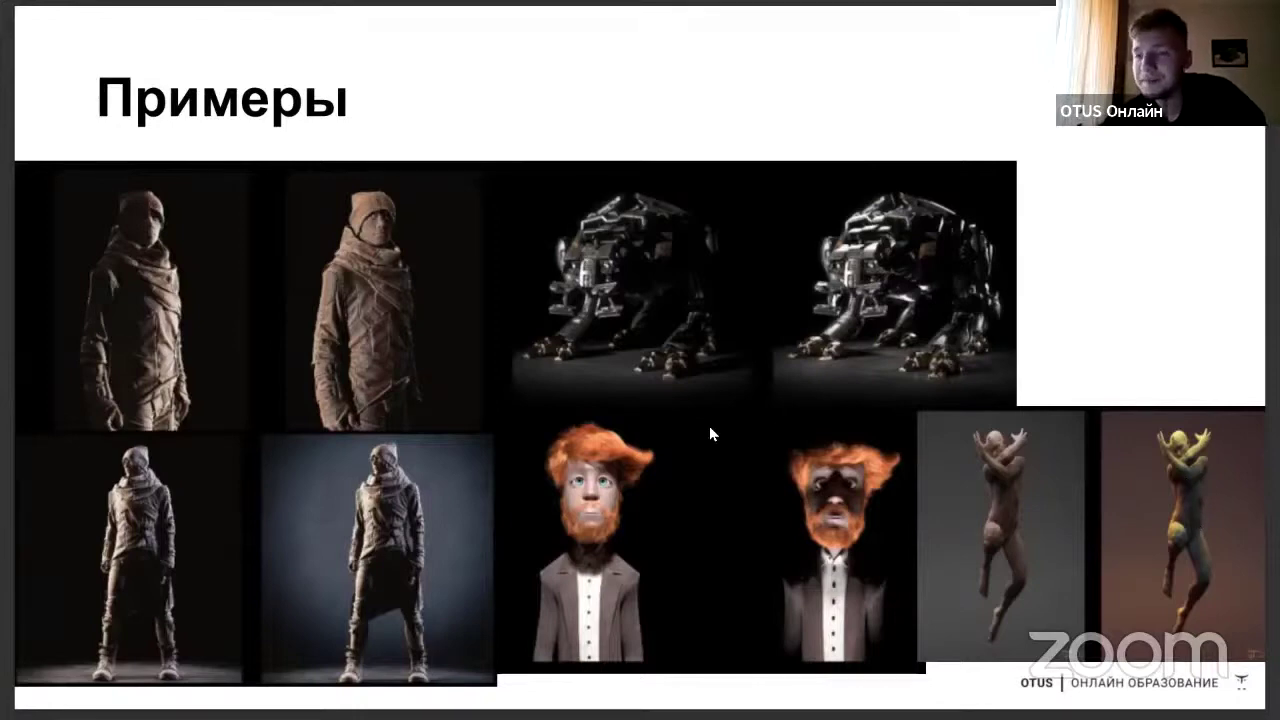
Leave the full-screen slides, show the LIVE slide of РЕНДЕР.pdf and bring up the OTUS lesson chat window.
key("Escape")
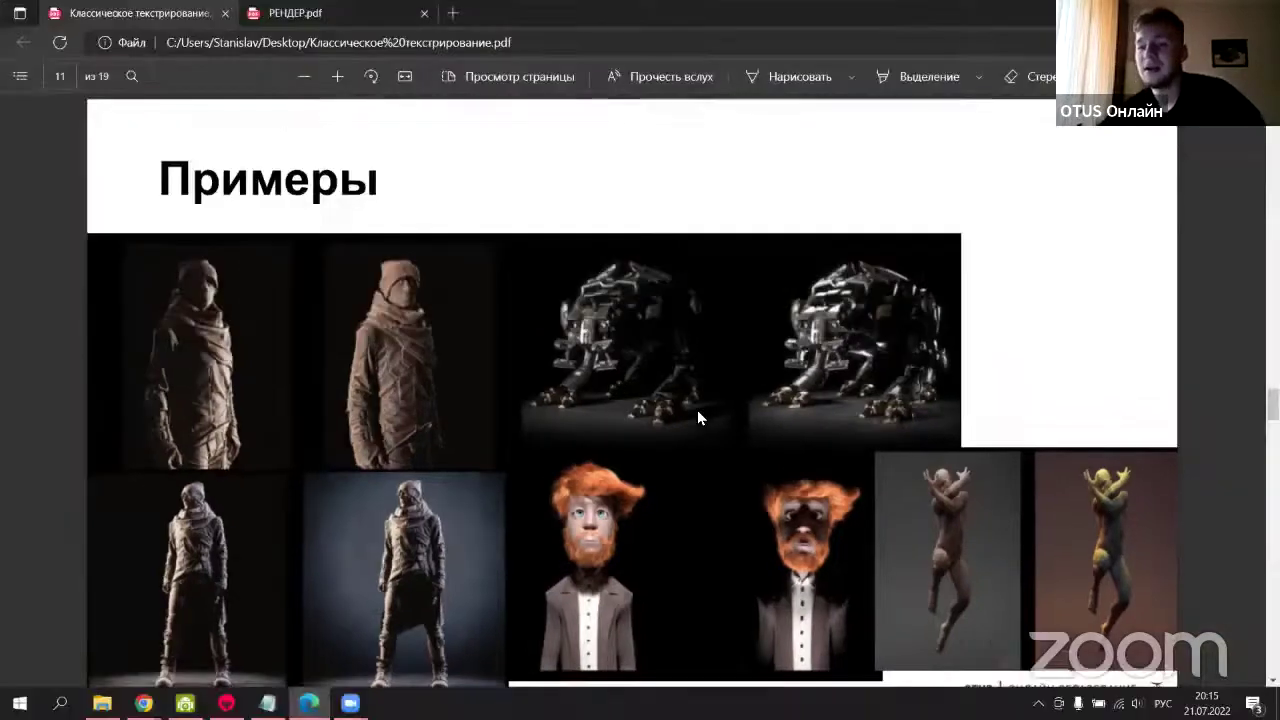
left_click(307, 22)
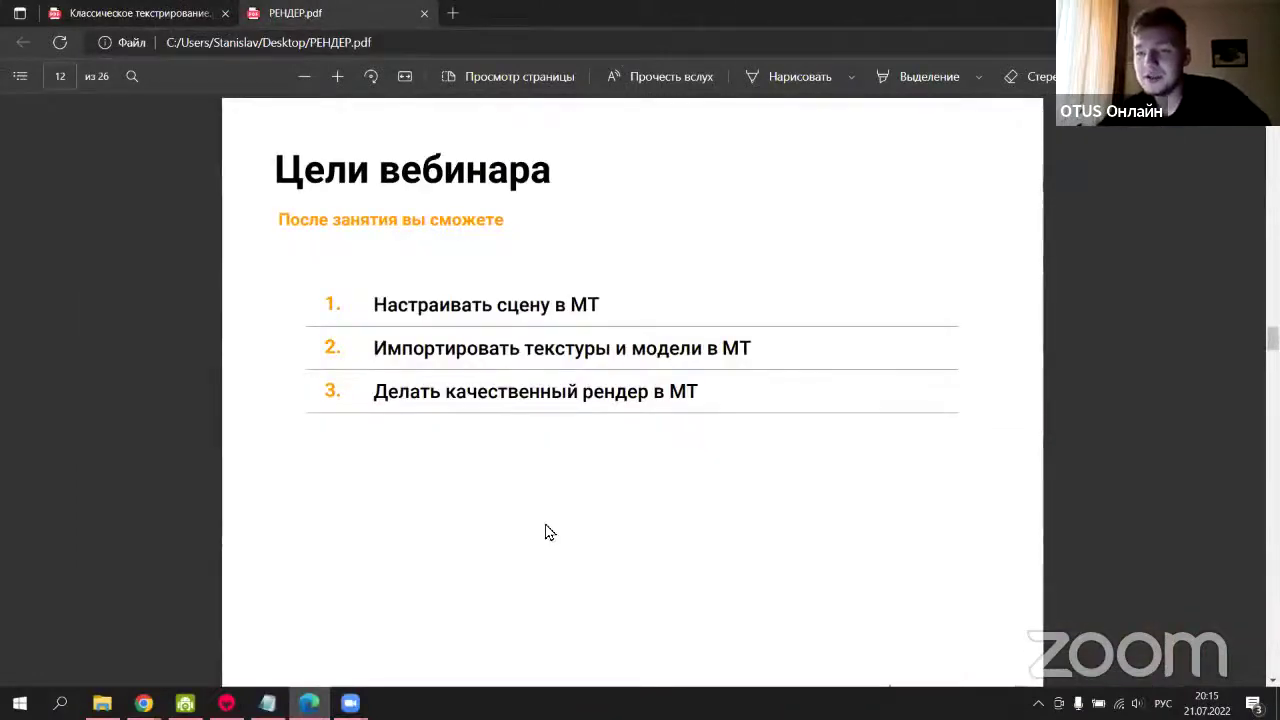
scroll(447, 275, "down", 2)
scroll(445, 275, "down", 4)
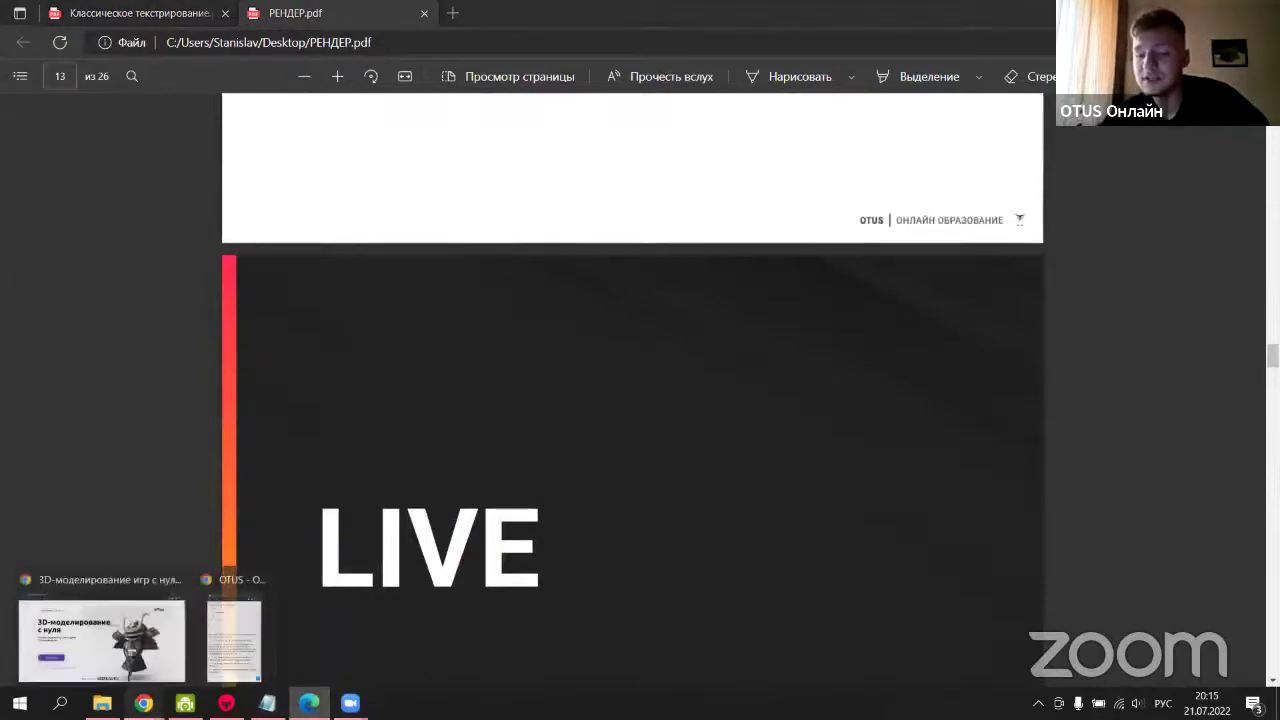
left_click(233, 625)
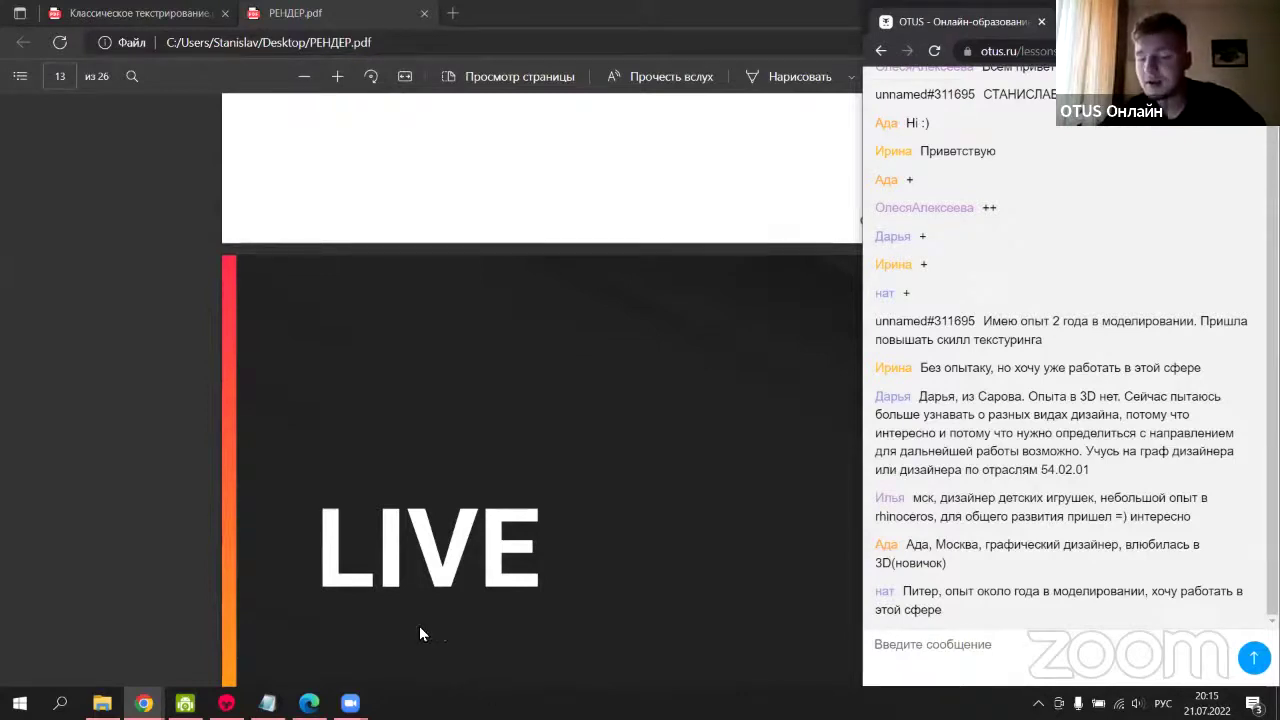
Switch to Marmoset Toolbag with the SCENEEE.tbscene scene and inspect the axe-wielding character from several angles.
mouse_move(226, 703)
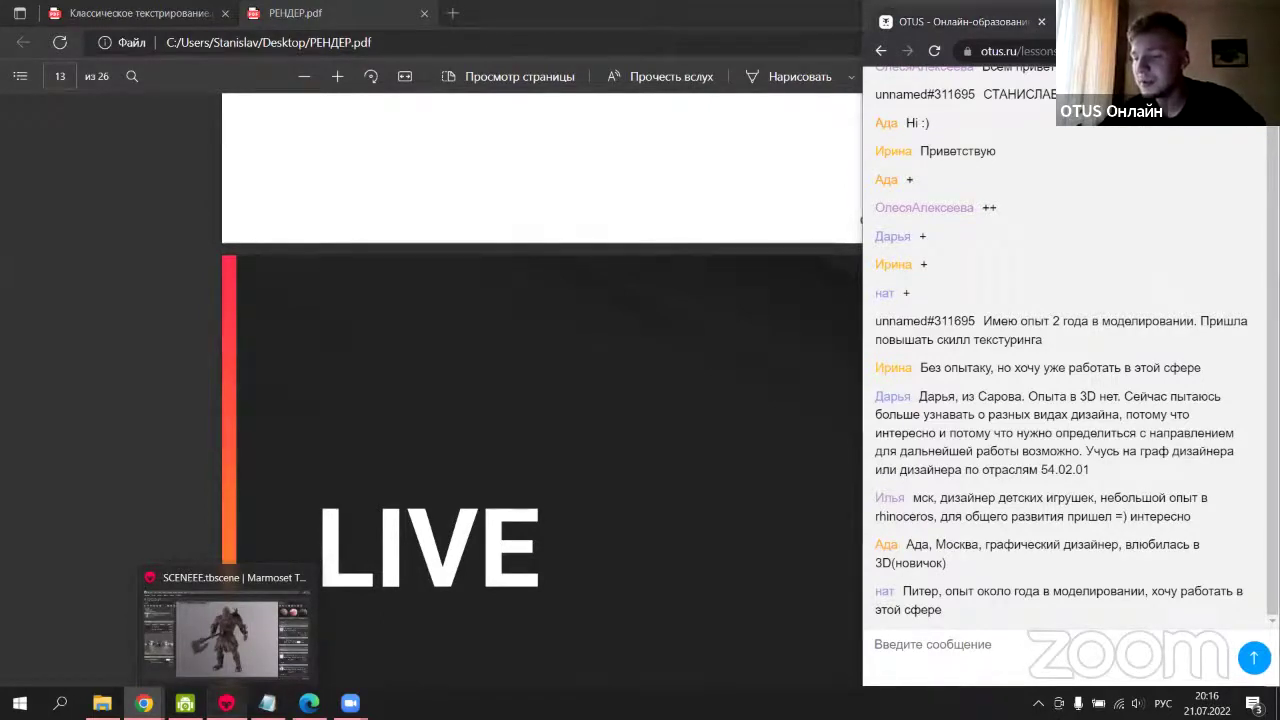
left_click(225, 635)
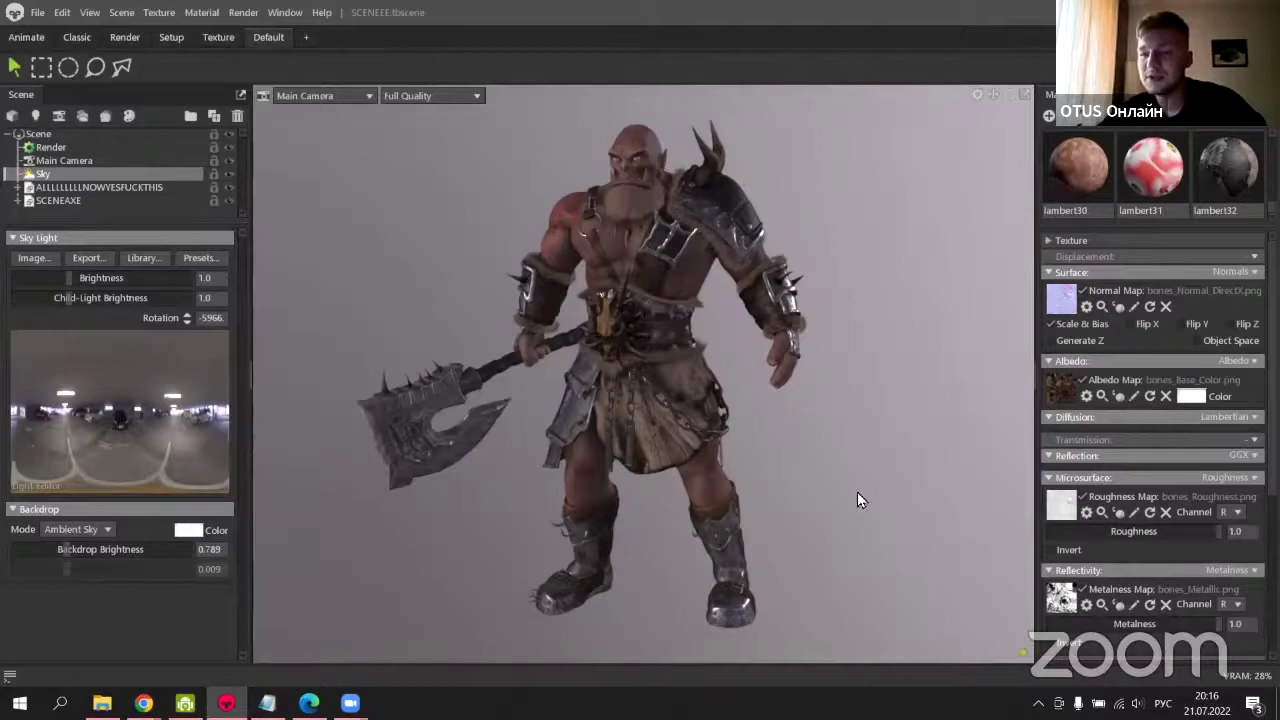
left_click_drag(725, 262, 895, 380)
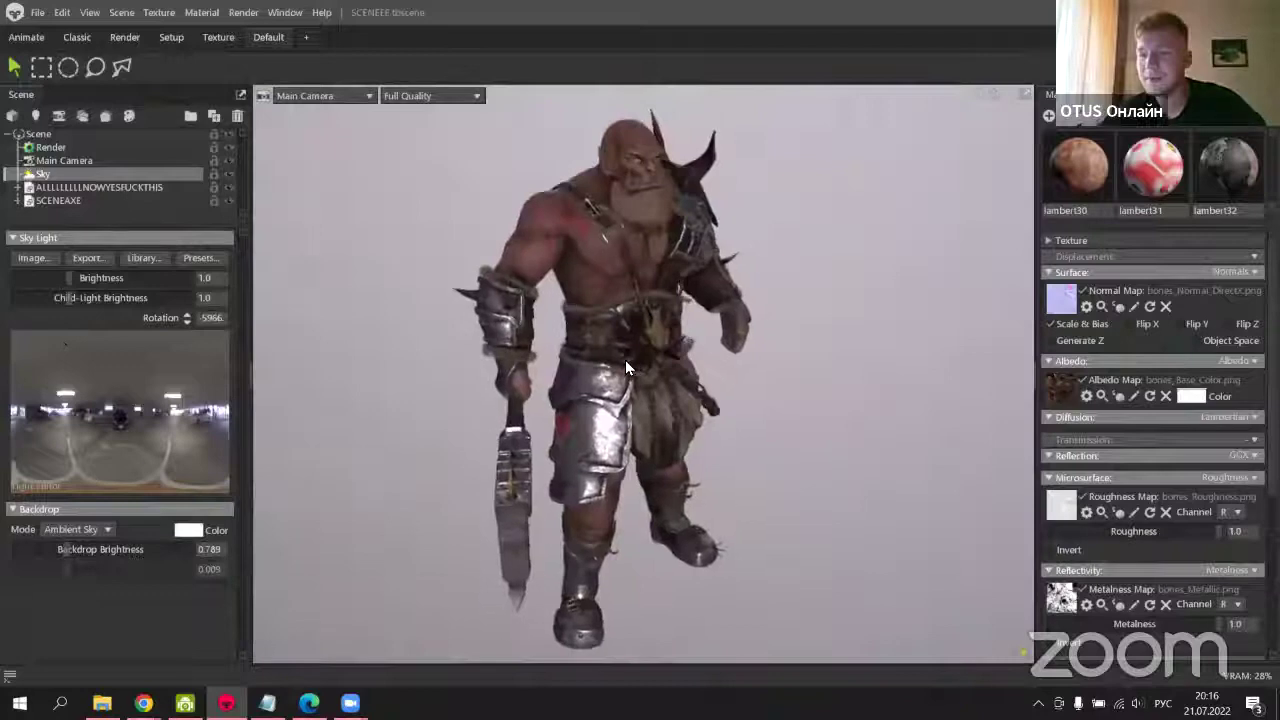
left_click_drag(625, 360, 553, 343)
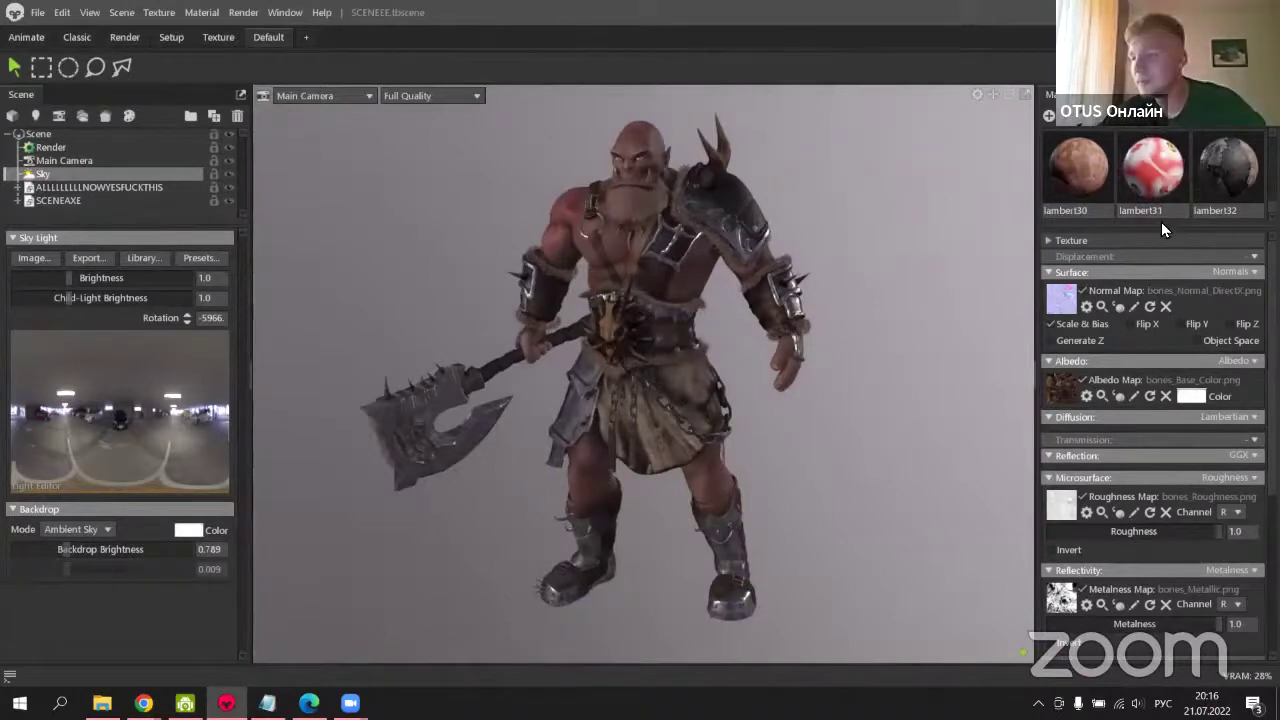
Enlarge the material thumbnail area to show more rows and return to the first materials in the list.
scroll(1161, 222, "up", 5)
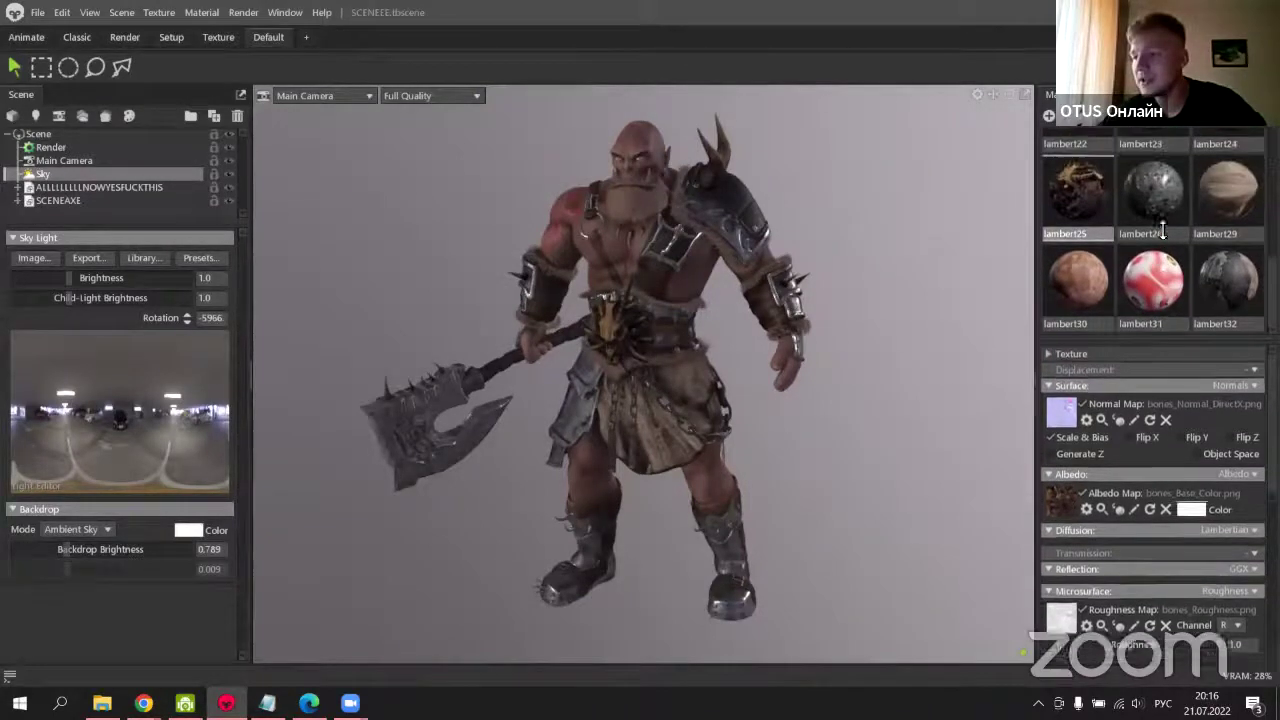
scroll(1157, 430, "up", 4)
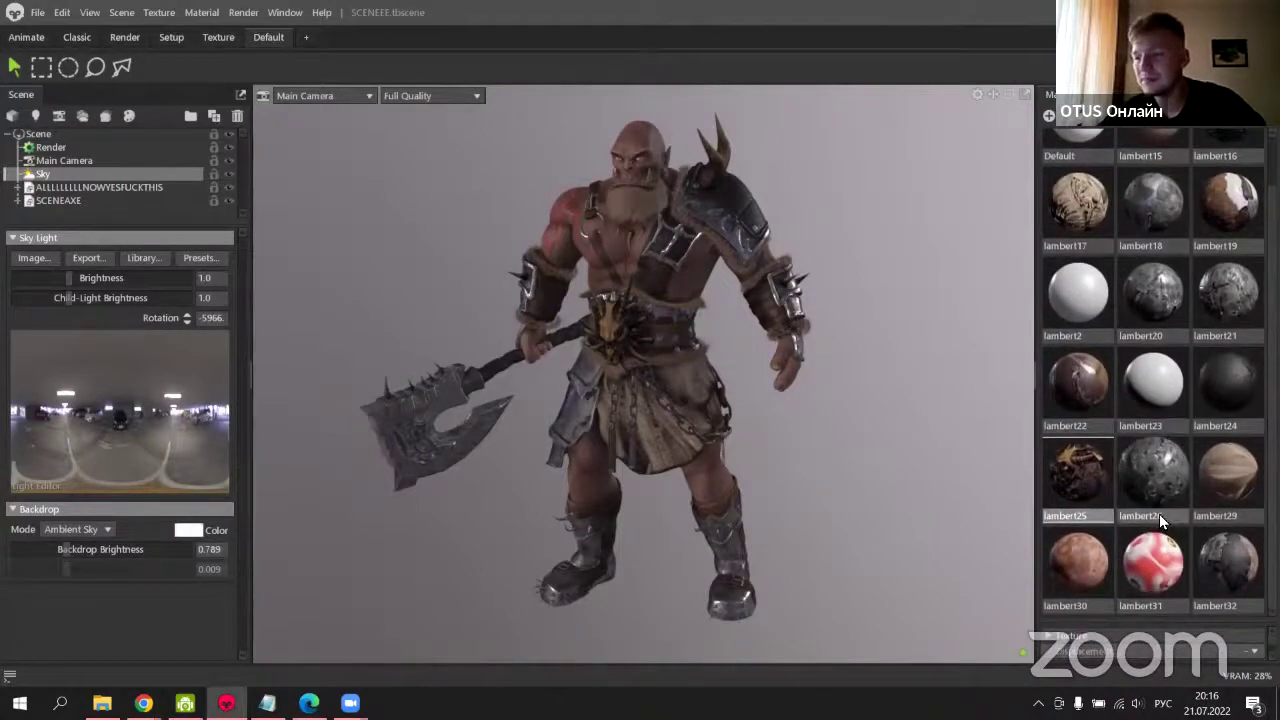
scroll(1145, 450, "up", 1)
scroll(1140, 424, "down", 1)
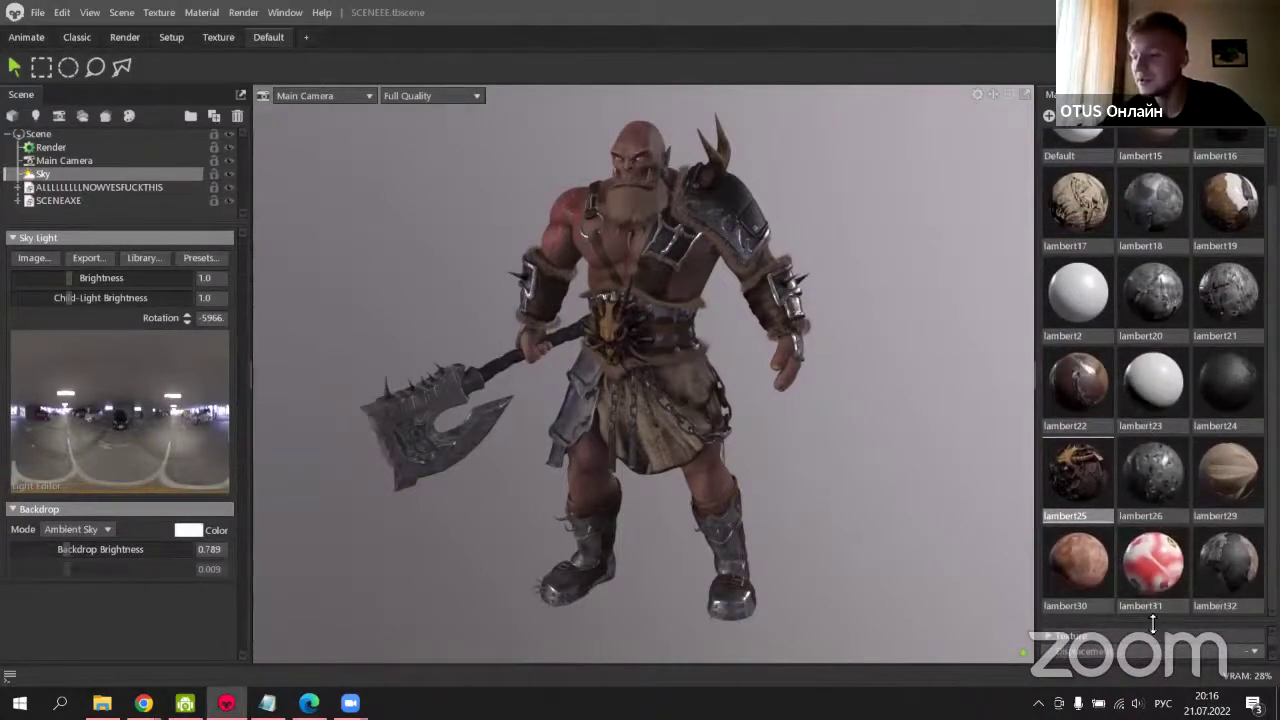
left_click_drag(1153, 630, 1147, 507)
scroll(1139, 336, "up", 1)
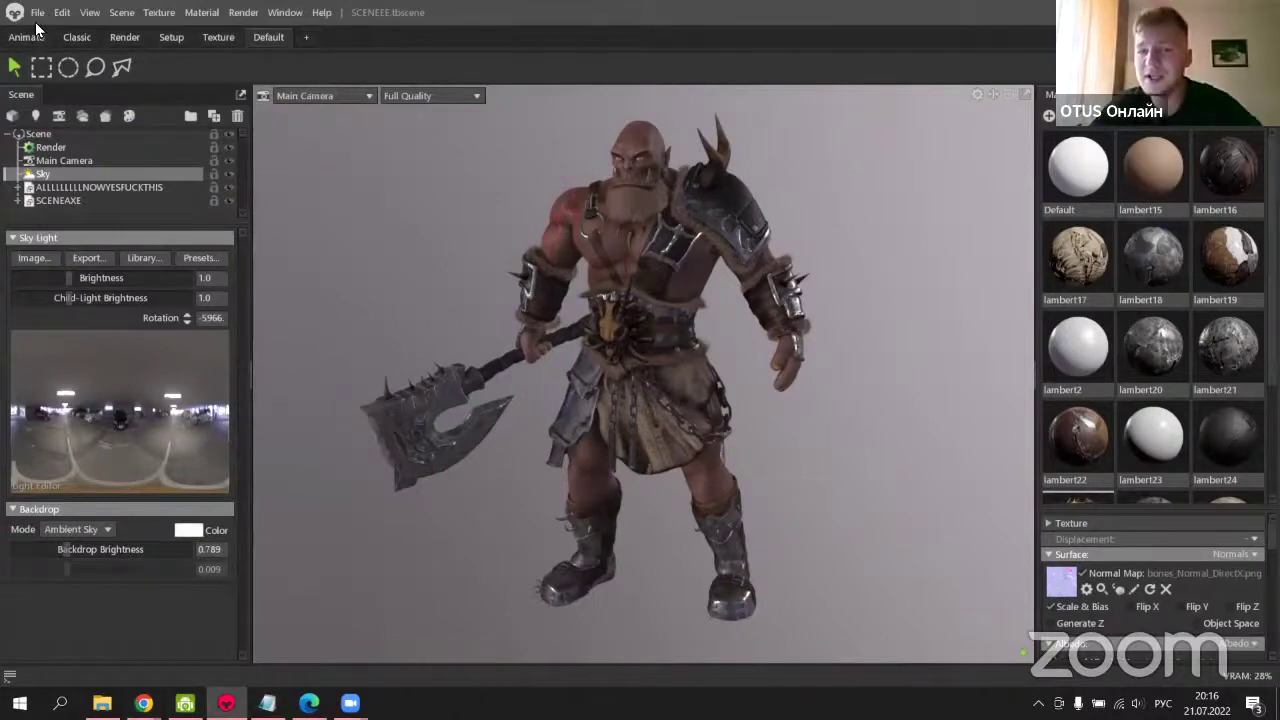
Look through the main menu commands and compare the Classic, Texture and Default workspace layouts.
left_click(270, 13)
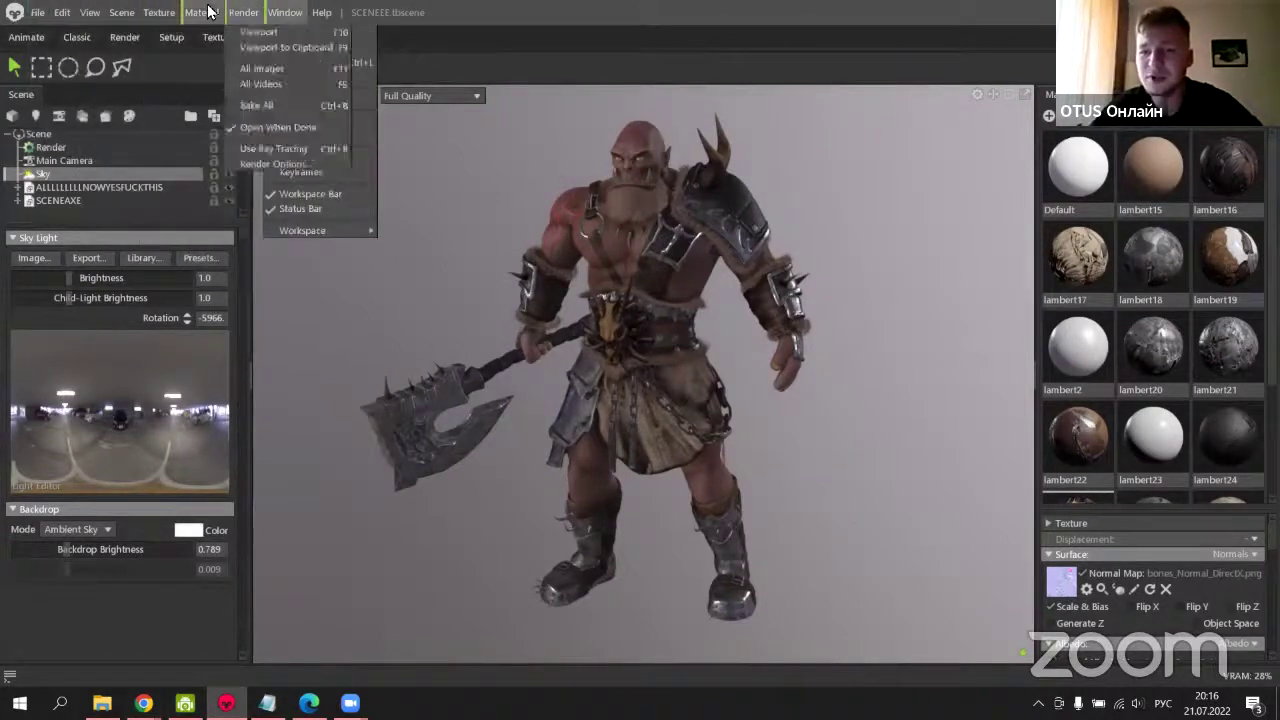
left_click(482, 32)
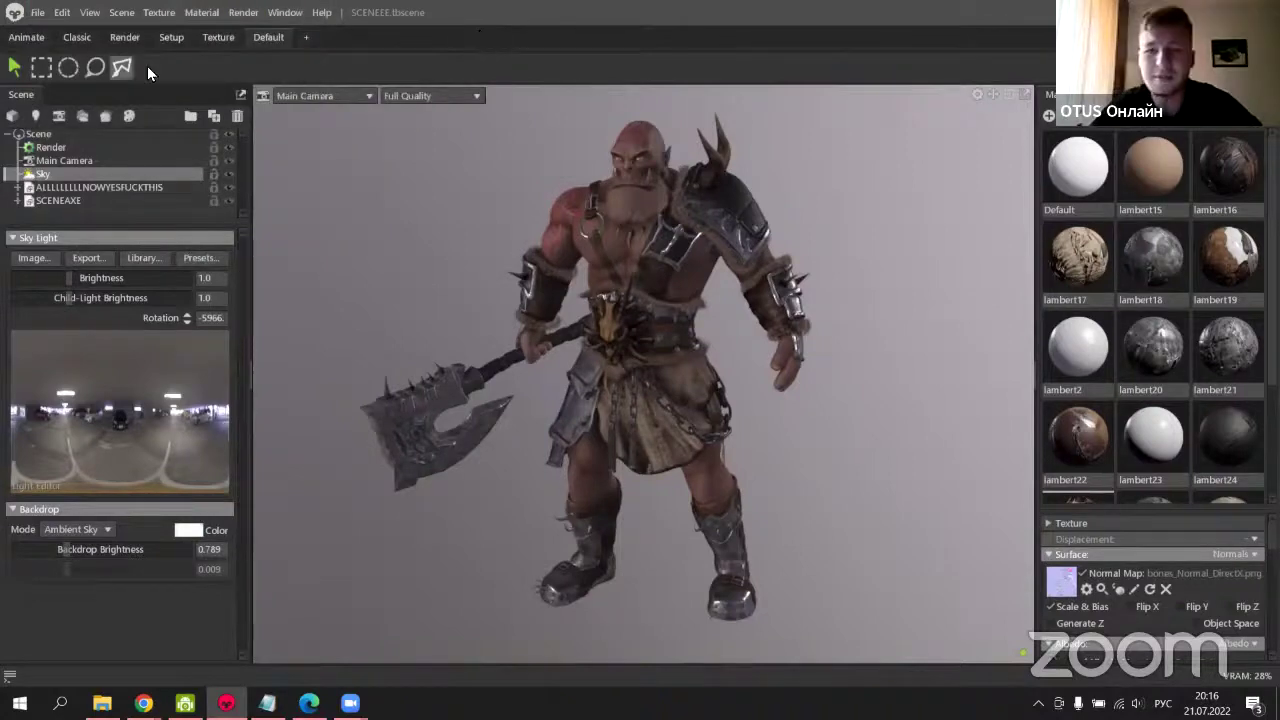
left_click(43, 38)
left_click(75, 38)
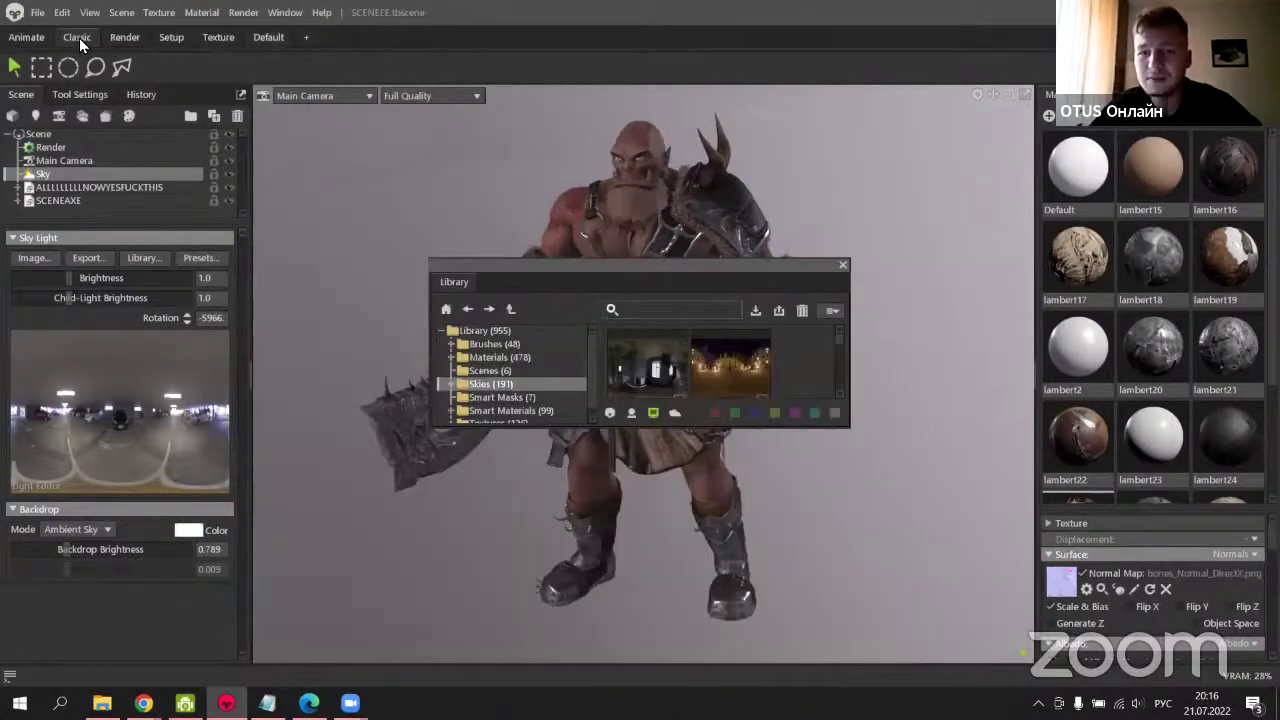
left_click(109, 40)
left_click(213, 39)
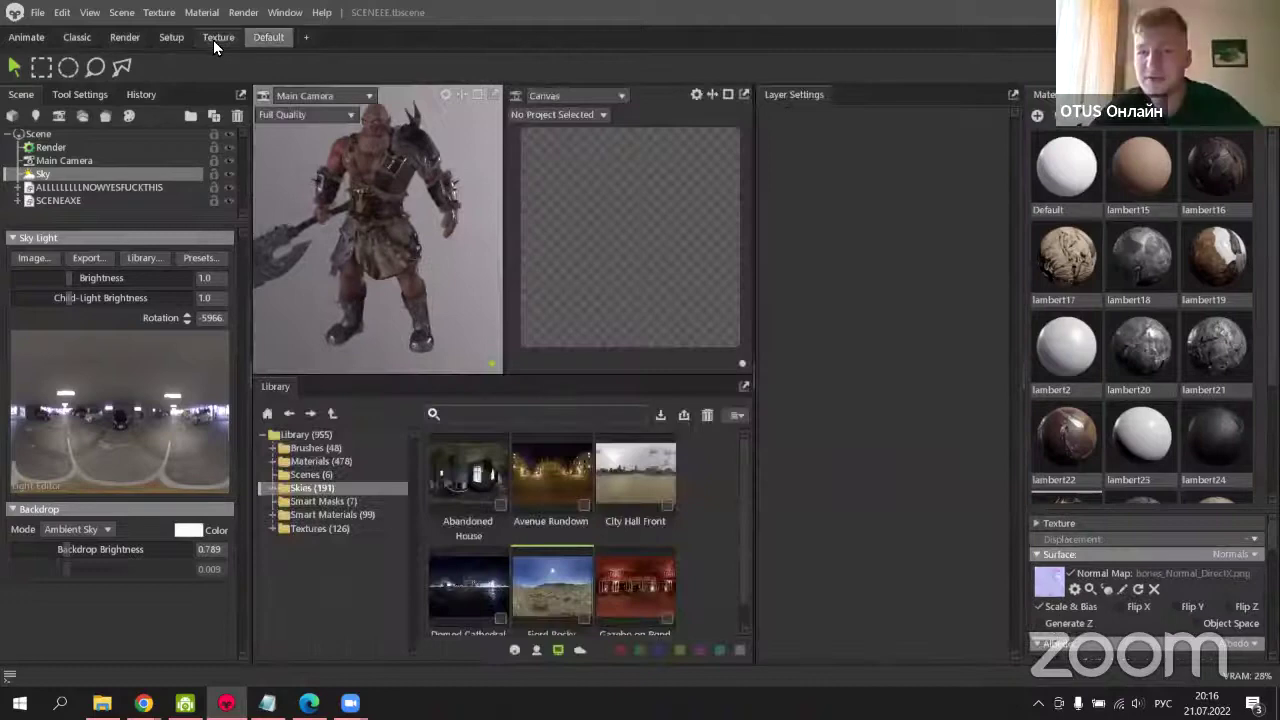
left_click(258, 37)
left_click(212, 37)
left_click(258, 37)
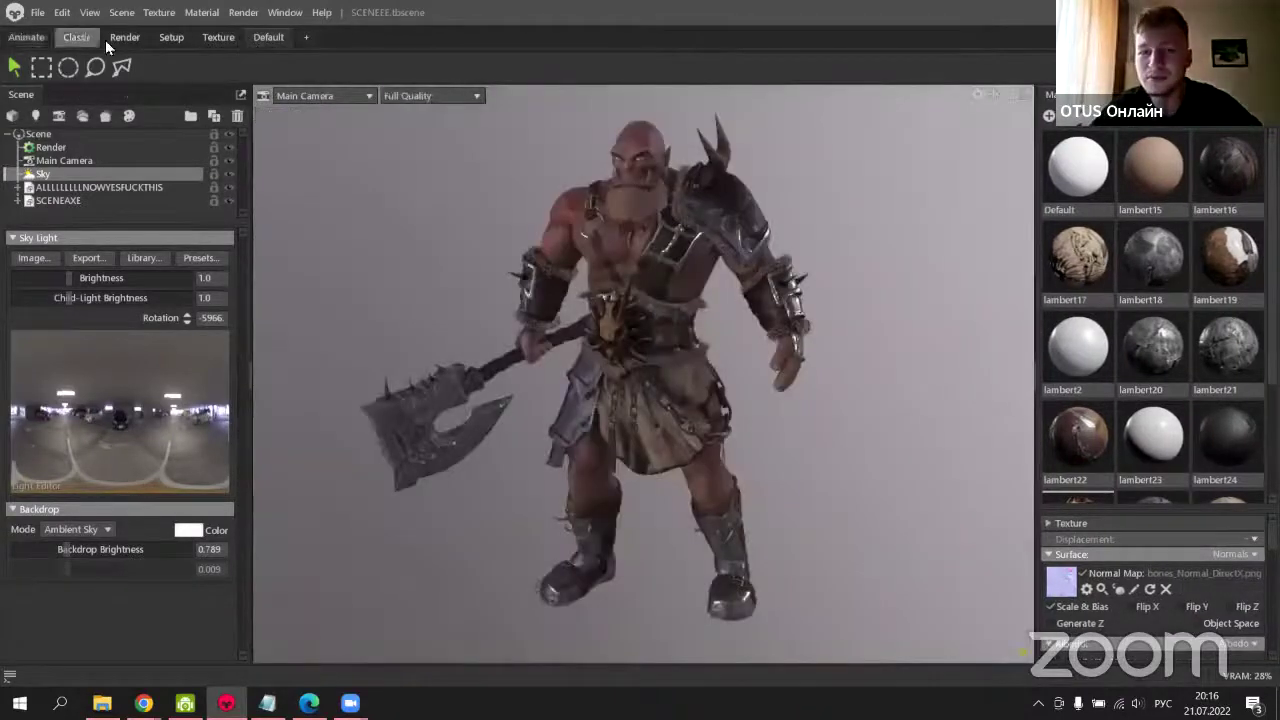
Switch to the Animate workspace, expand the keyframe editor and reduce its height to enlarge the character view.
left_click(40, 40)
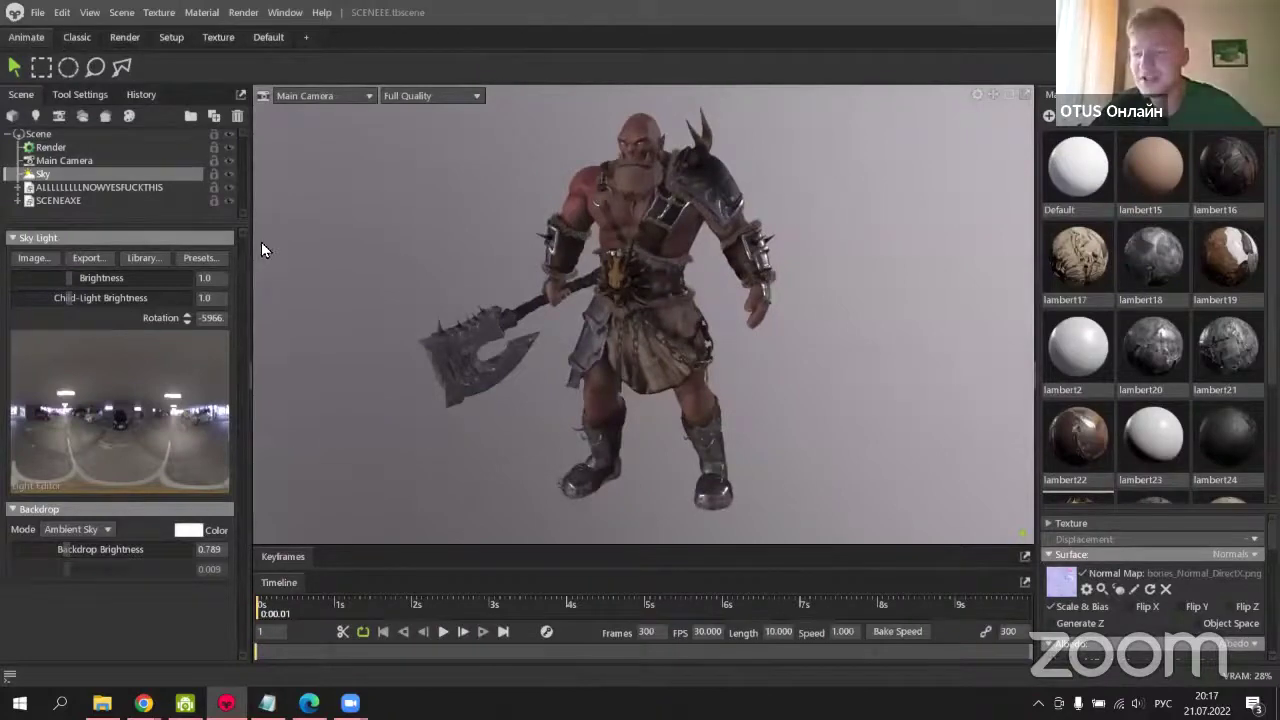
left_click(289, 556)
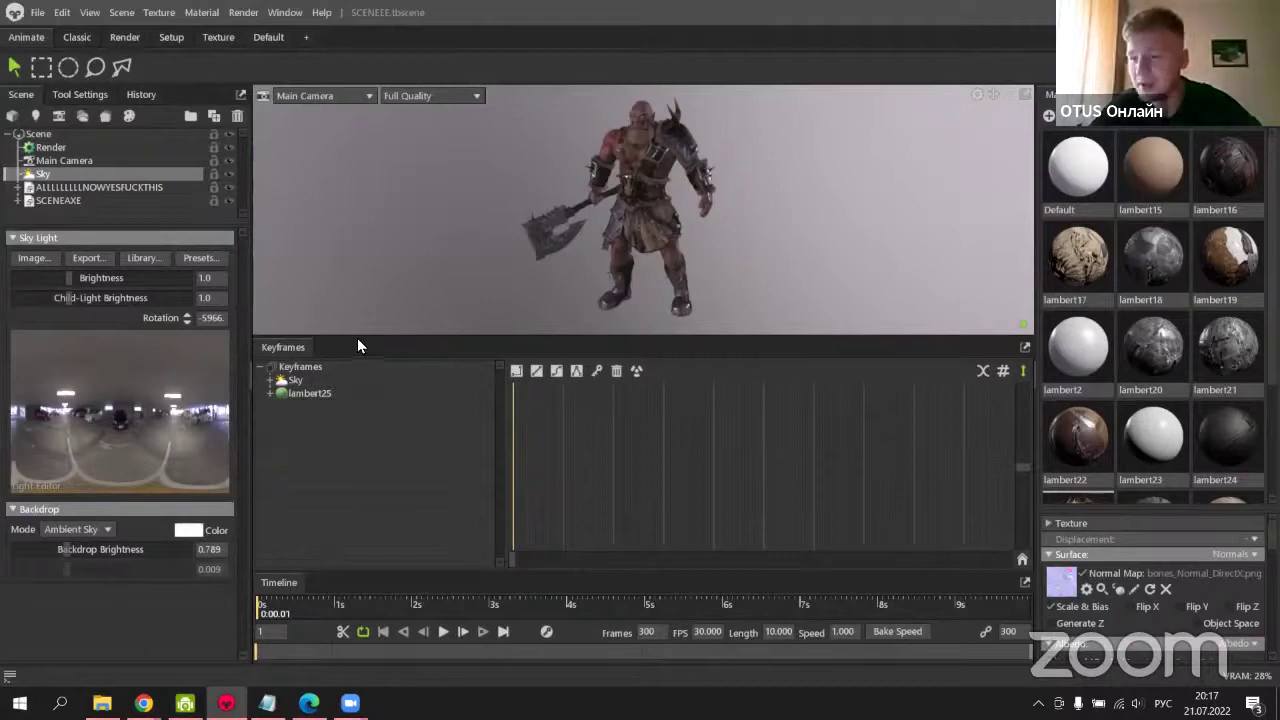
left_click_drag(357, 338, 362, 480)
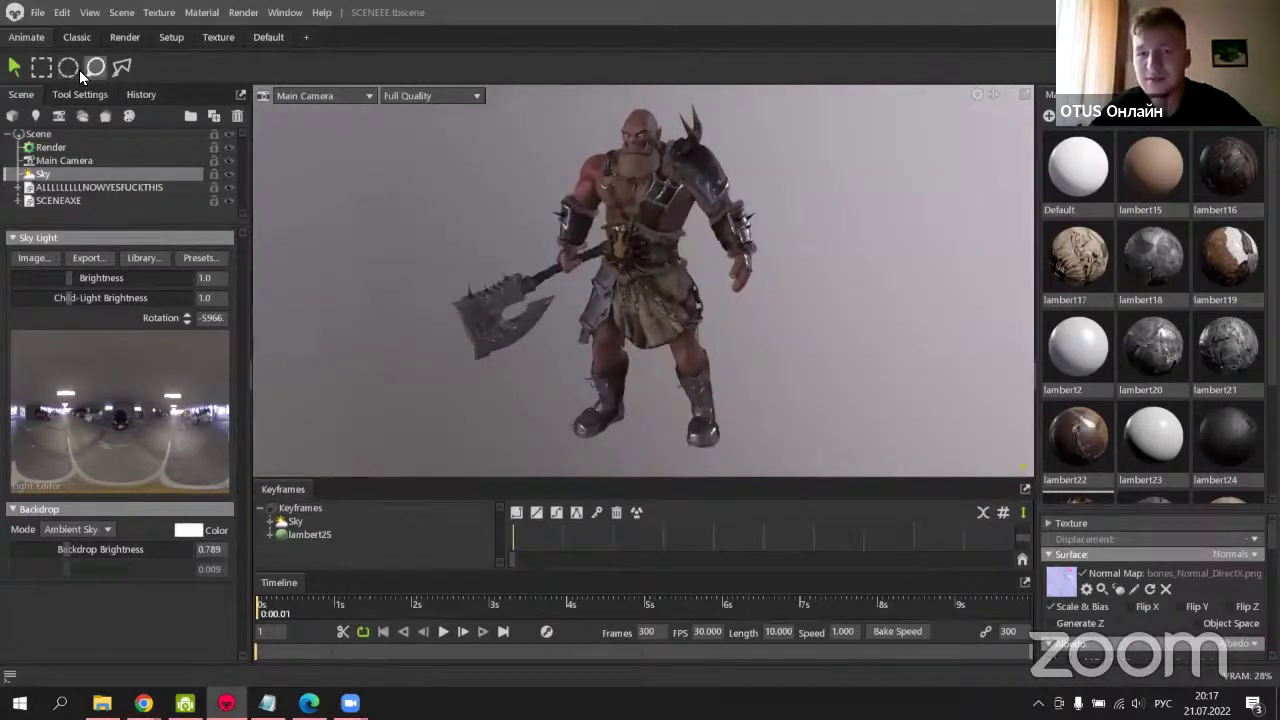
Switch to the Classic workspace and close its floating asset library window.
left_click(76, 37)
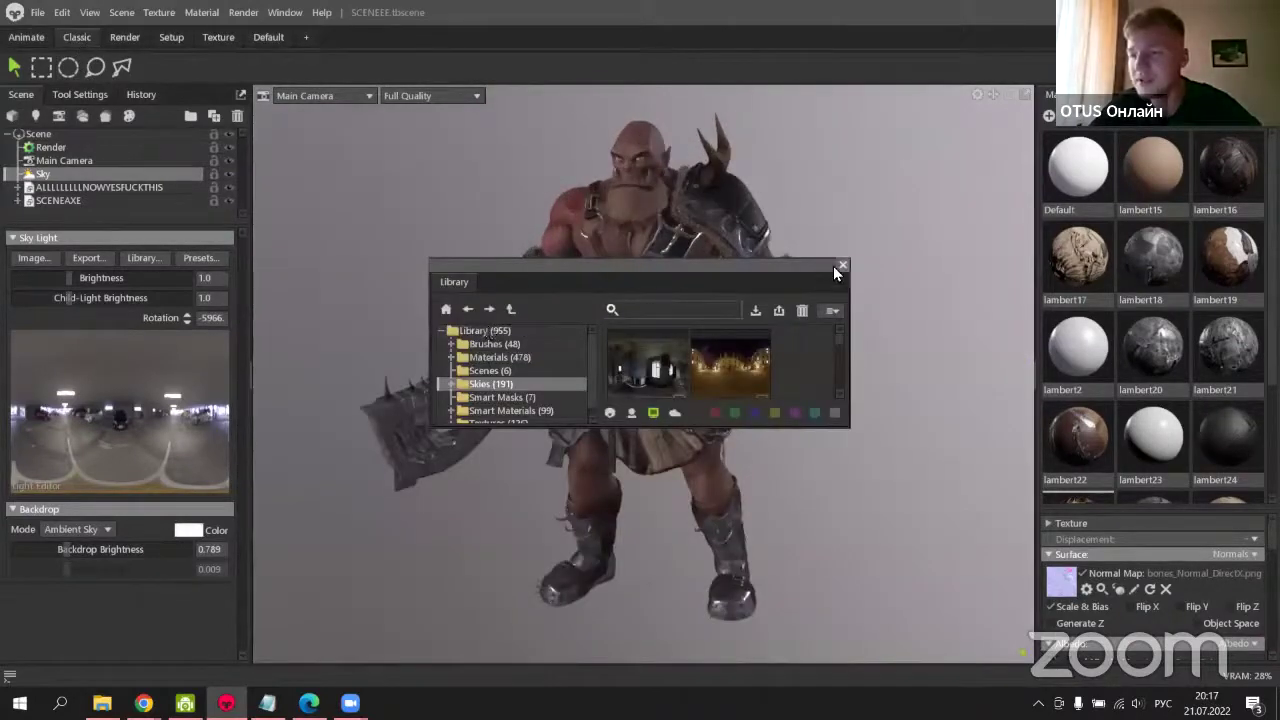
left_click_drag(825, 264, 791, 388)
left_click(806, 390)
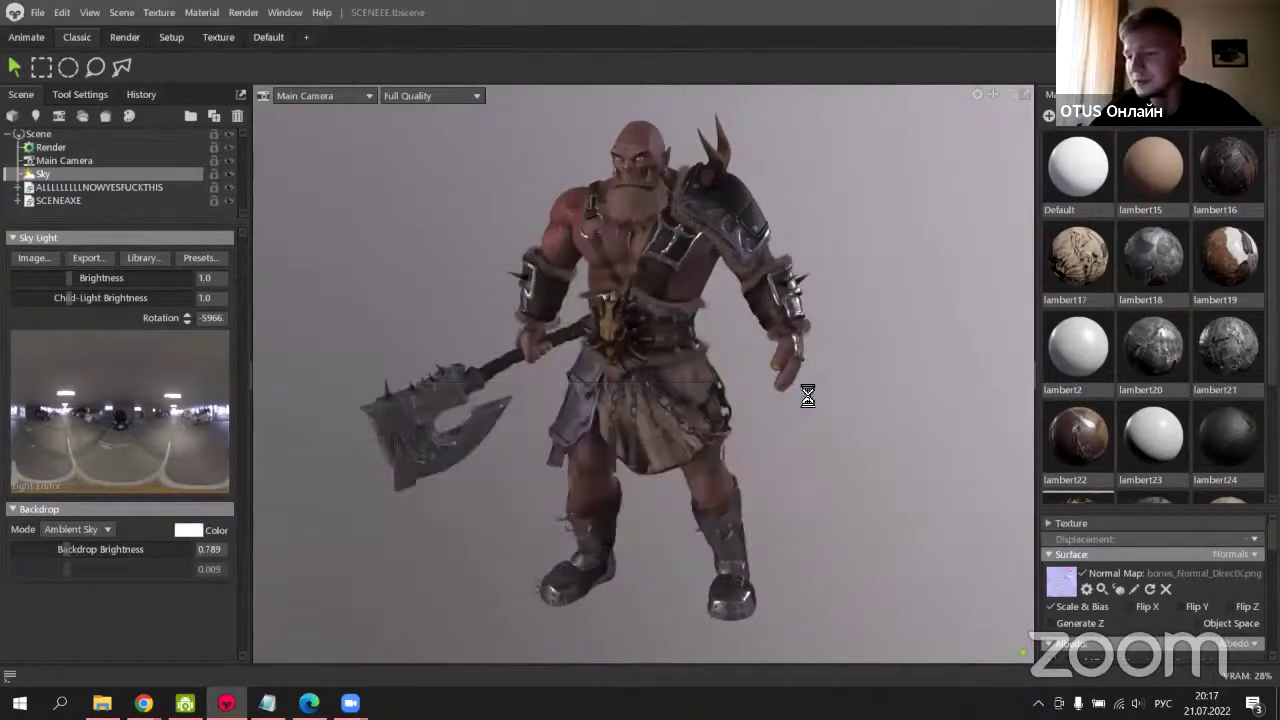
Examine the Render workspace and the four-view Setup workspace, framing the character closely in the Top, Front and Right views.
left_click(125, 40)
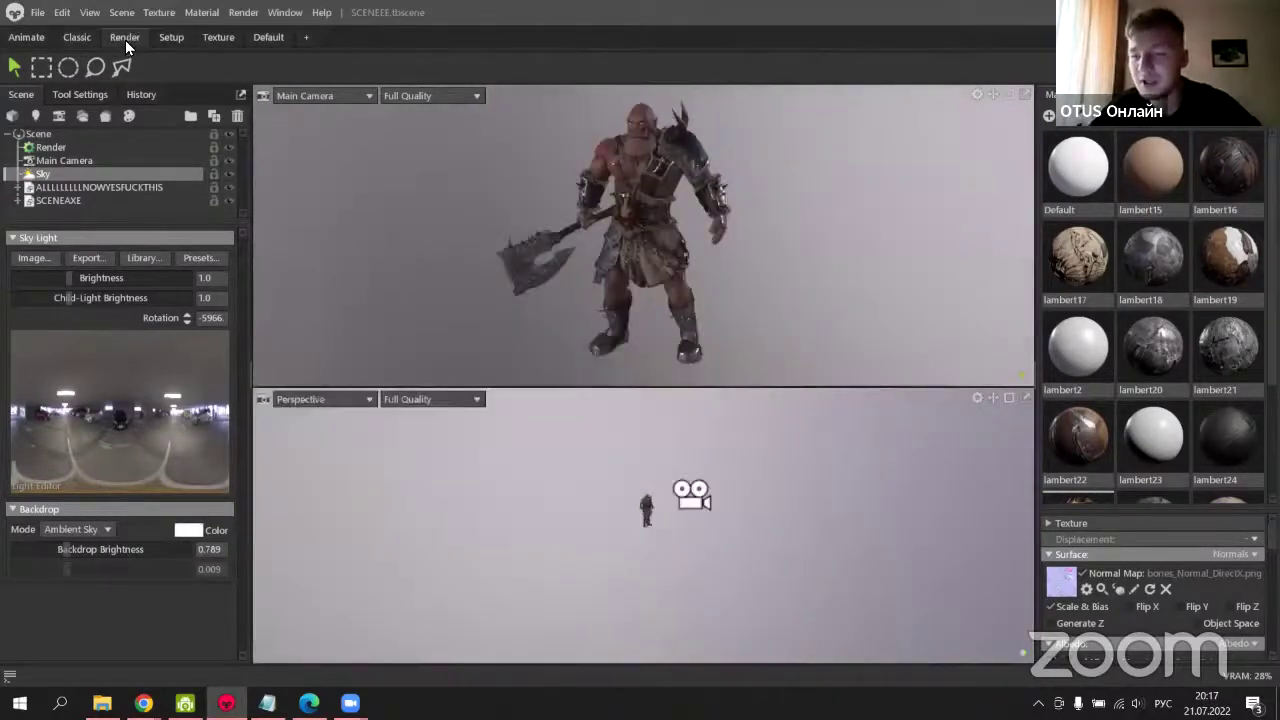
left_click(172, 37)
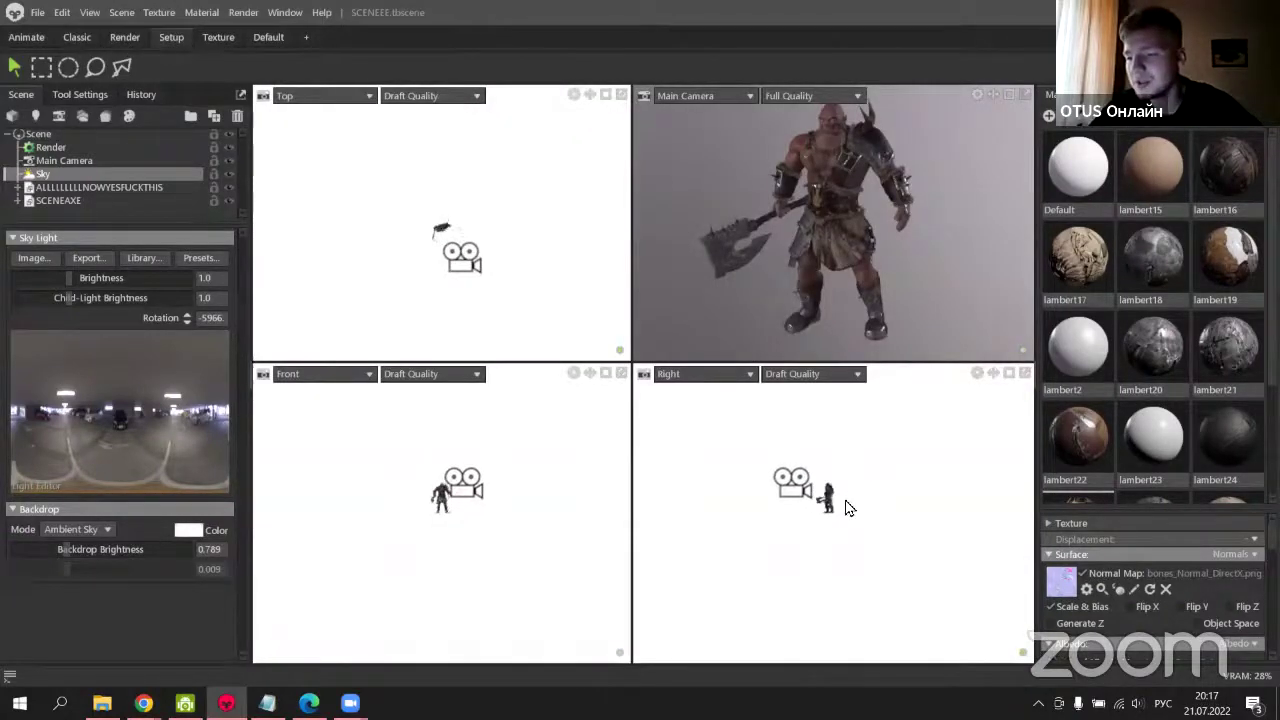
scroll(797, 476, "up", 10)
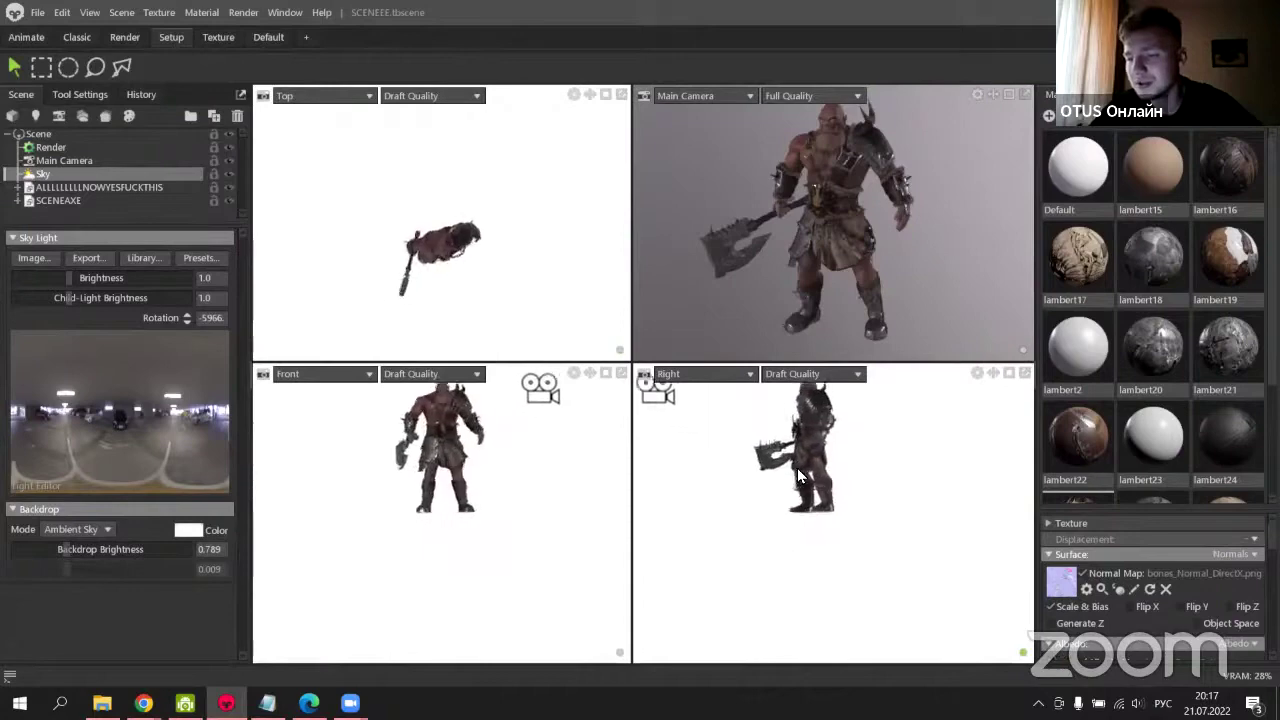
scroll(871, 586, "up", 3)
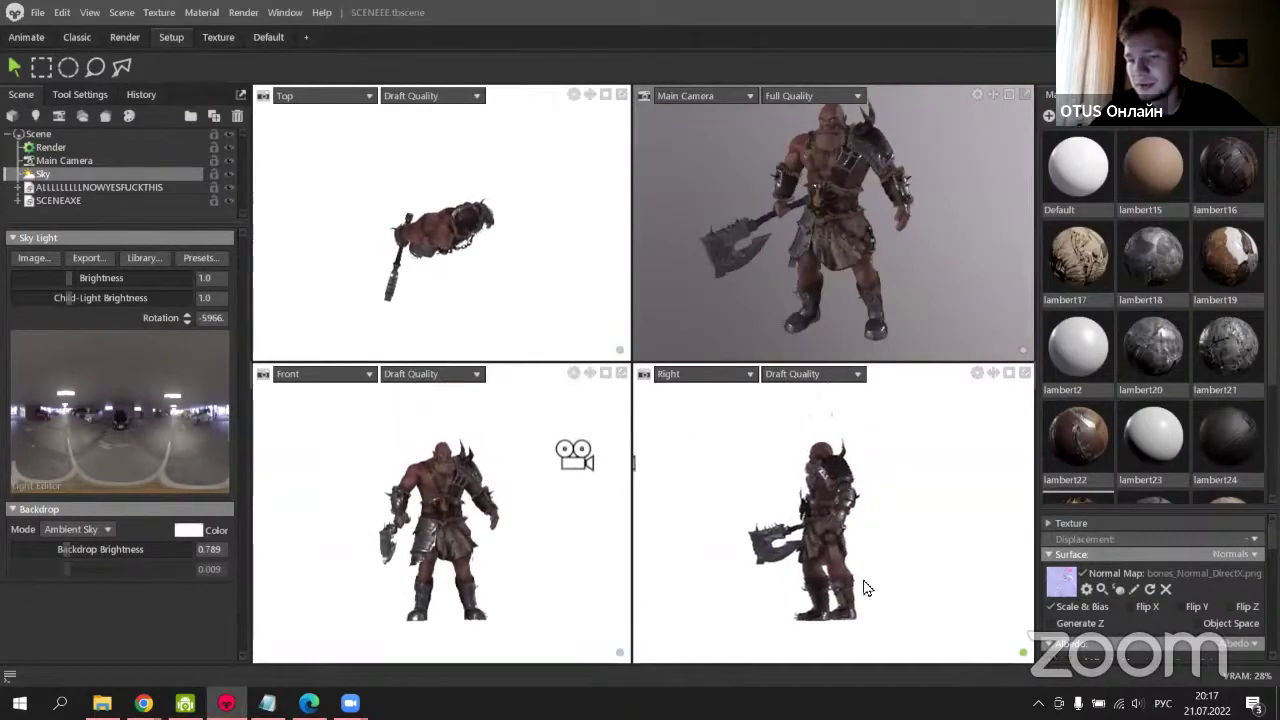
scroll(817, 238, "down", 1)
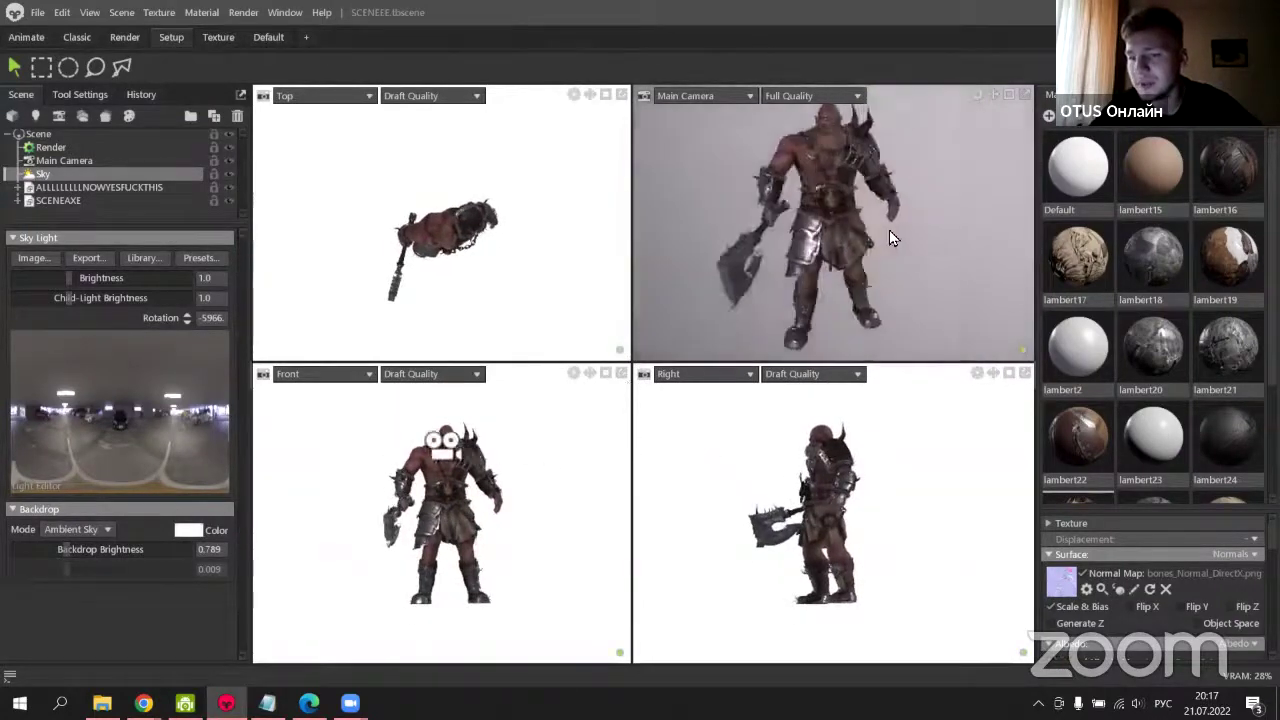
Show the Texture workspace, widen its main camera view slightly and return to the Default workspace.
key("ctrl+5")
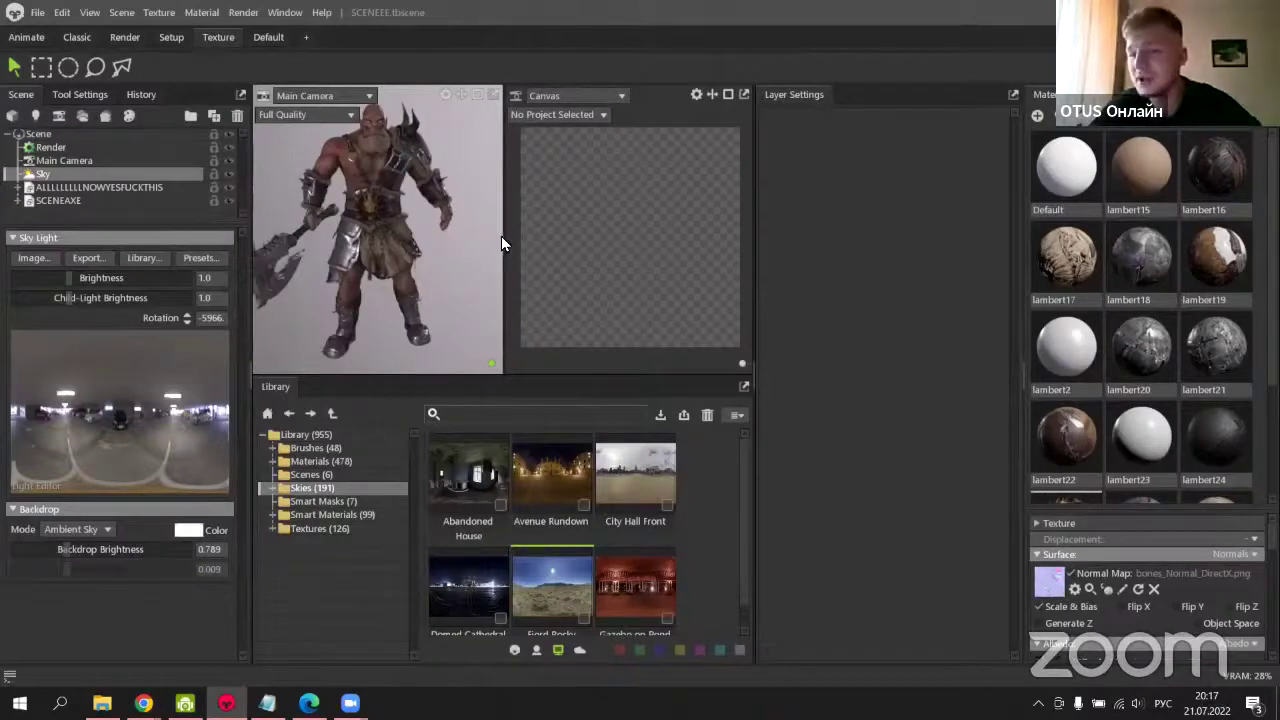
mouse_move(501, 236)
left_mouse_down()
mouse_move(563, 240)
mouse_move(515, 232)
left_mouse_up()
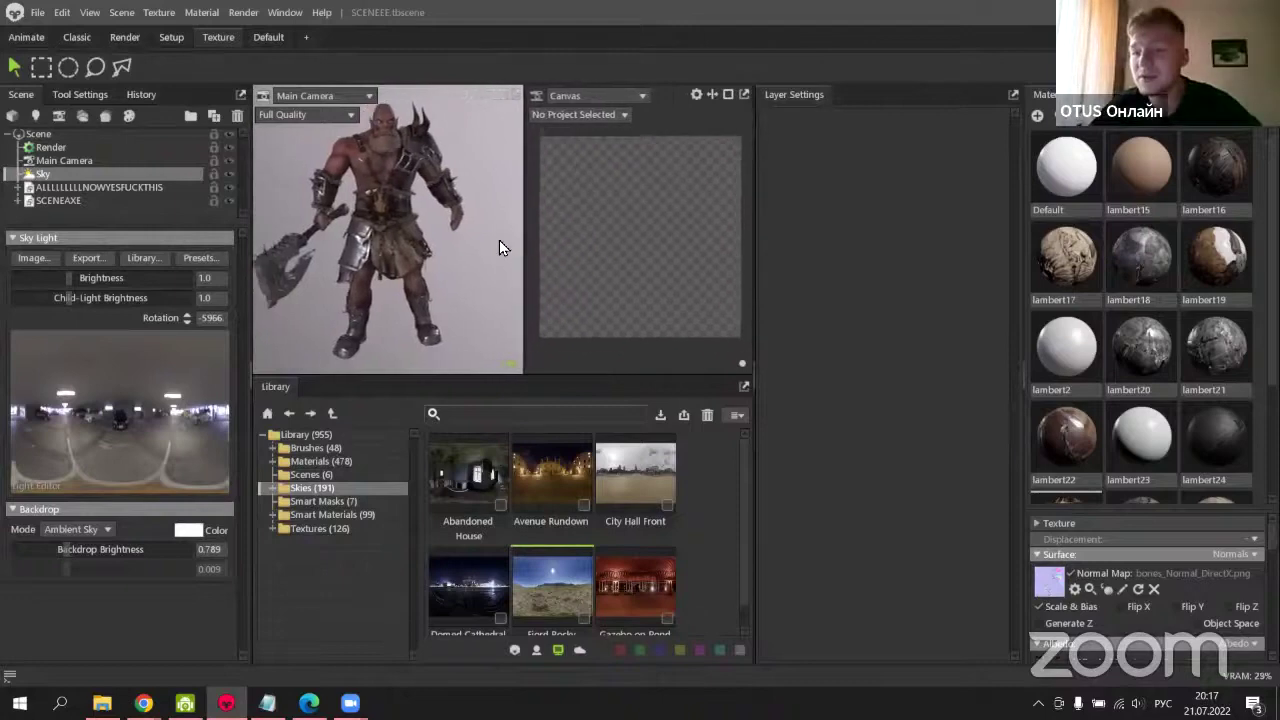
left_click(269, 44)
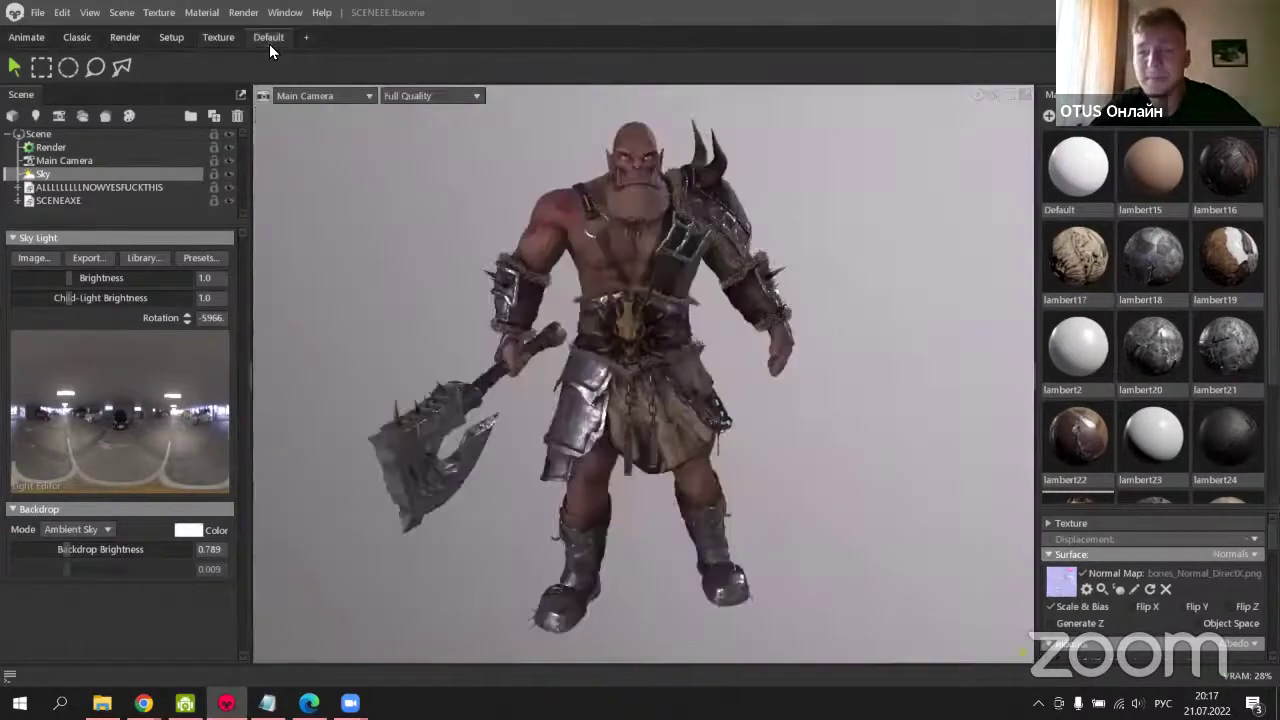
Make the scene outline slightly taller and review the scene's unit settings and the render object's lighting settings.
left_click_drag(660, 350, 721, 390)
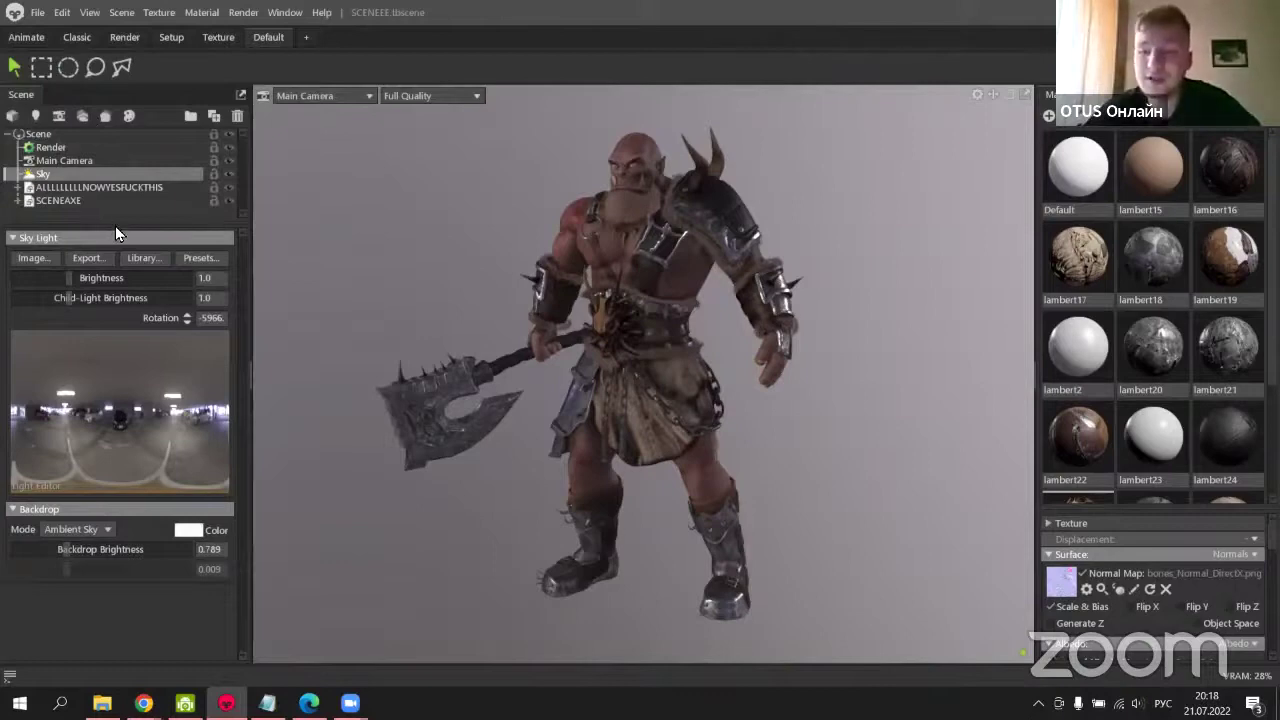
mouse_move(115, 228)
left_mouse_down()
mouse_move(131, 394)
mouse_move(129, 244)
left_mouse_up()
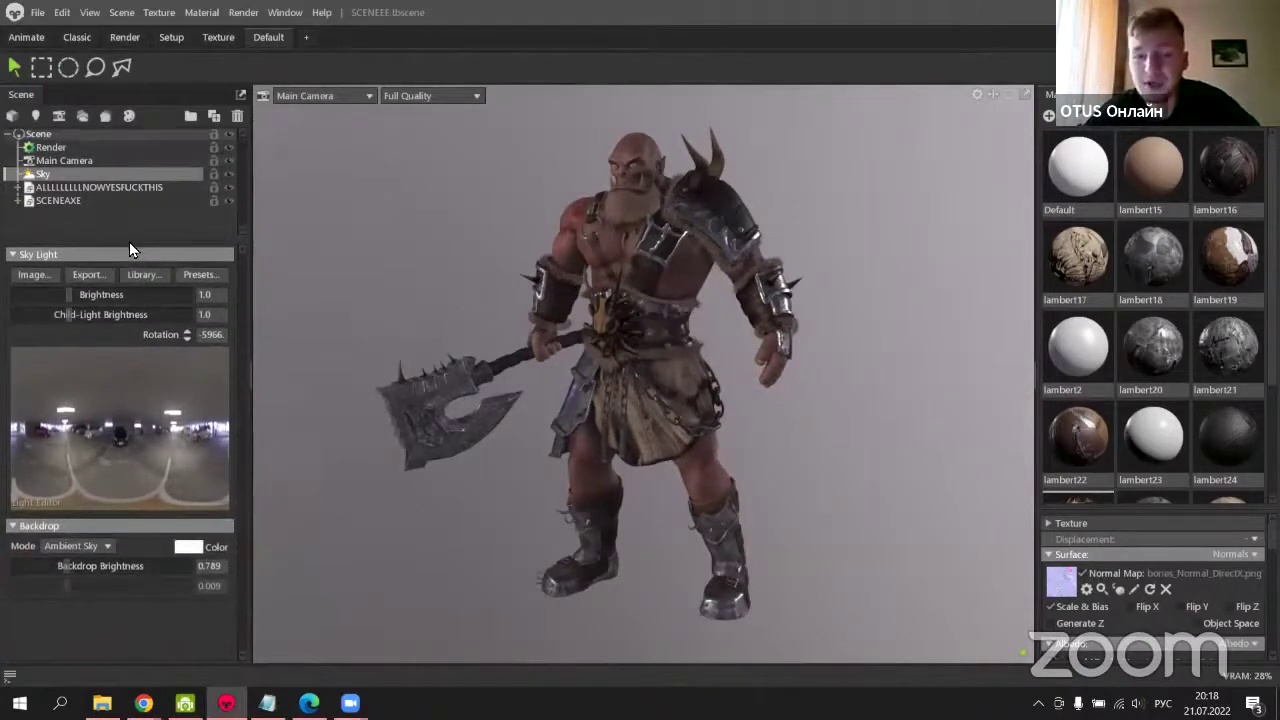
left_click(69, 135)
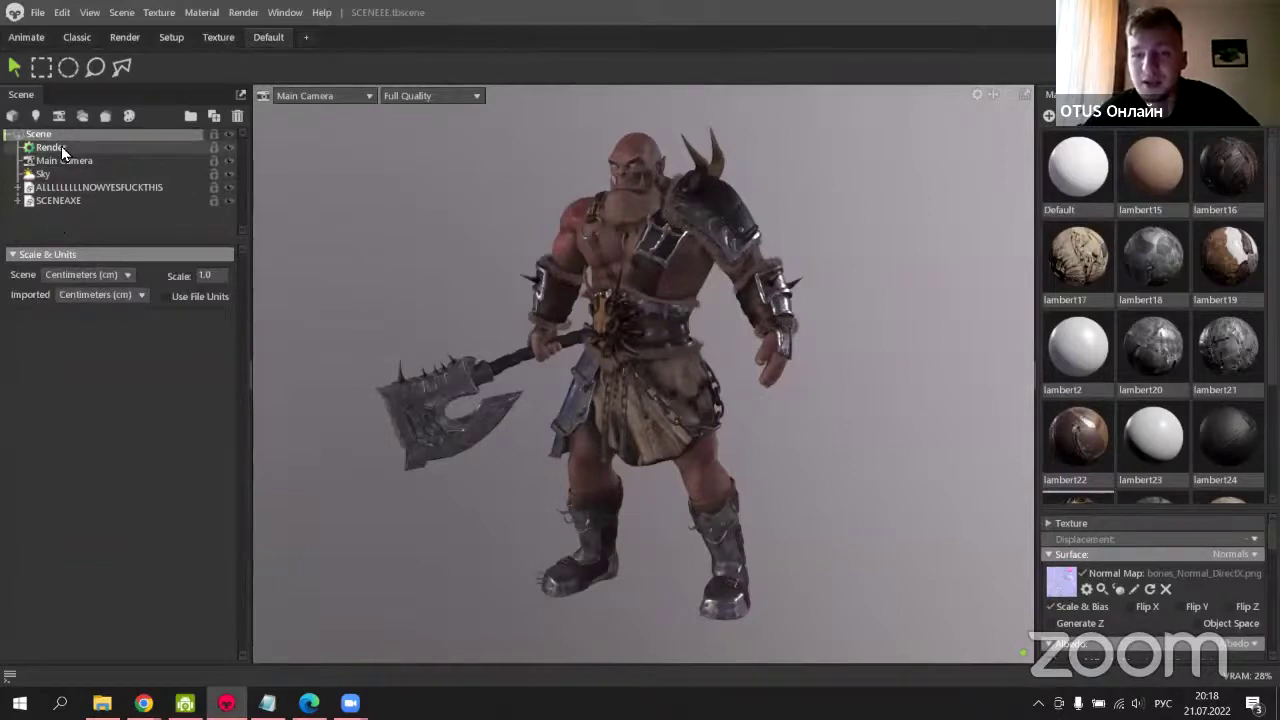
left_click(61, 146)
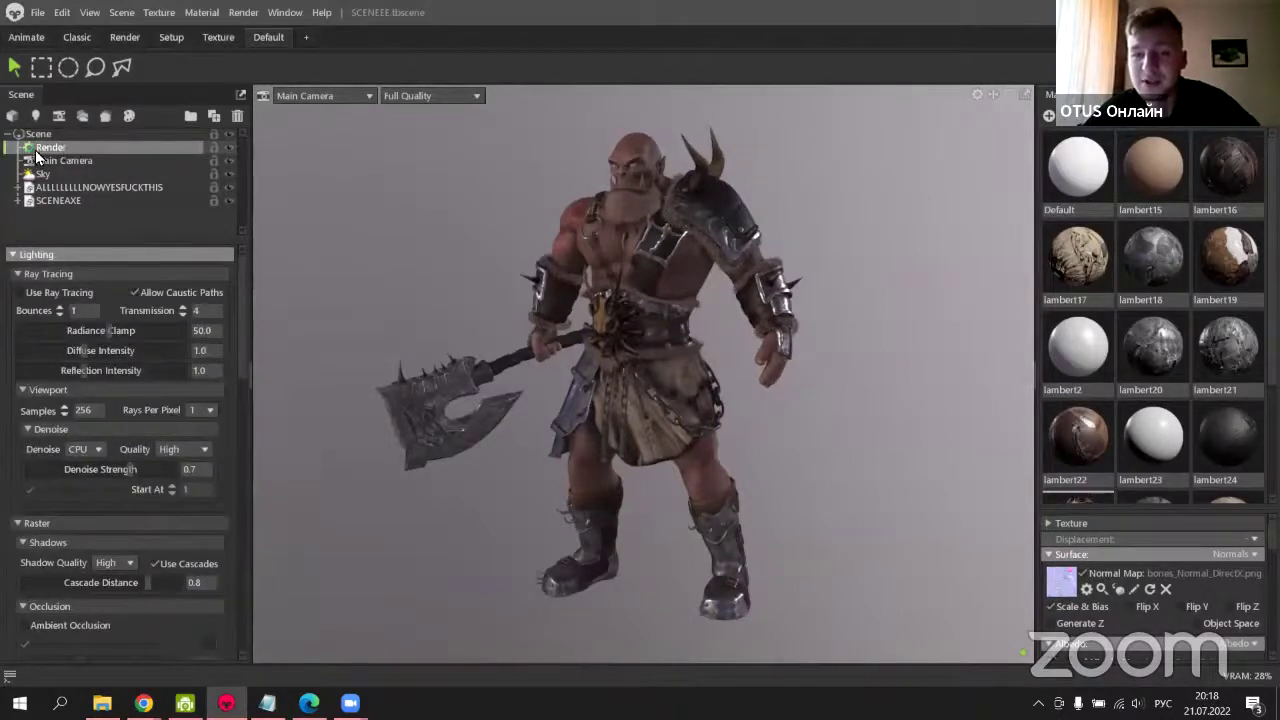
scroll(80, 280, "down", 5)
scroll(95, 308, "up", 5)
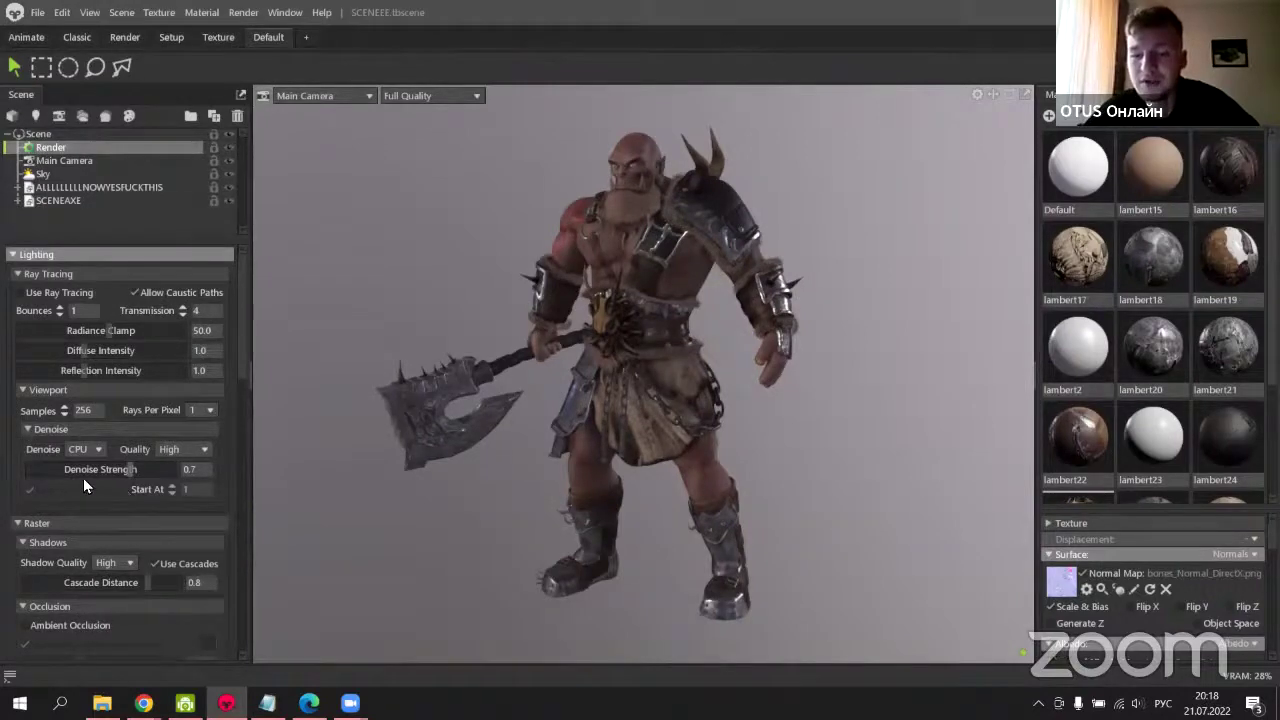
Examine the render object's image and video output settings, then return to its lighting settings.
scroll(87, 476, "down", 8)
scroll(93, 474, "down", 7)
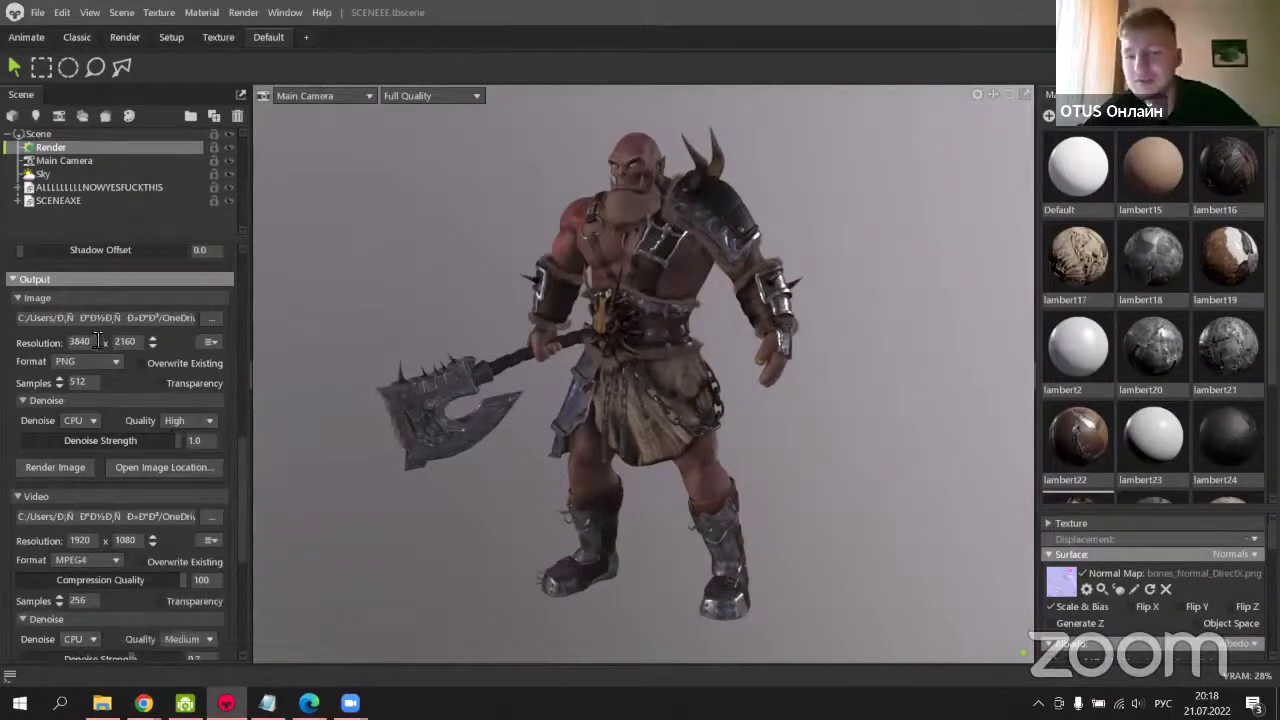
scroll(161, 458, "up", 2)
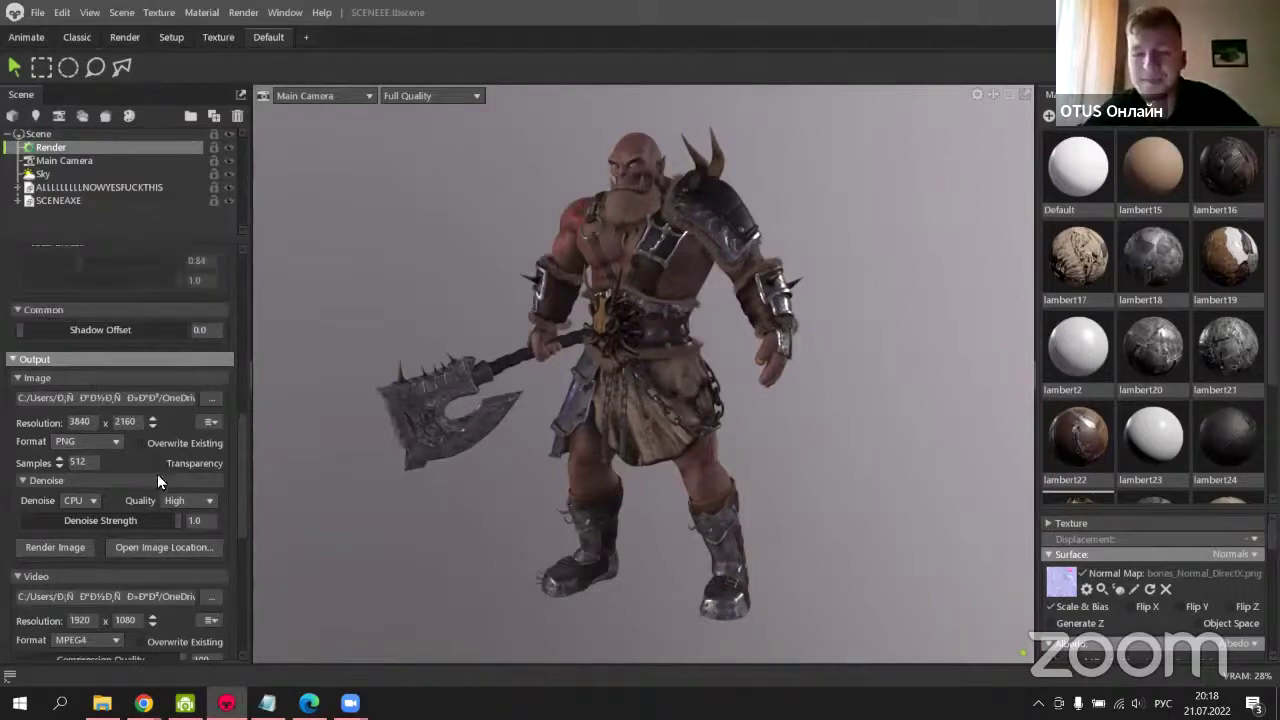
scroll(157, 472, "up", 10)
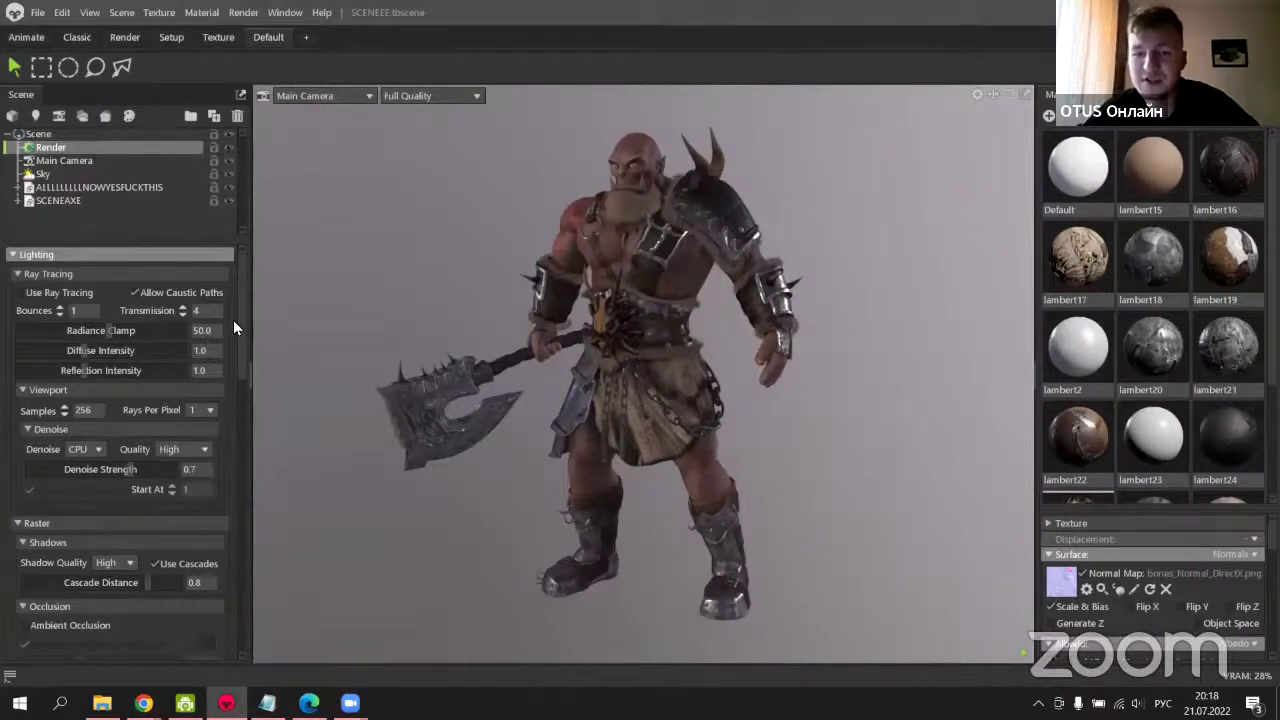
Compare the render object with the main camera and review the camera's lens and post effect settings.
left_click(113, 166)
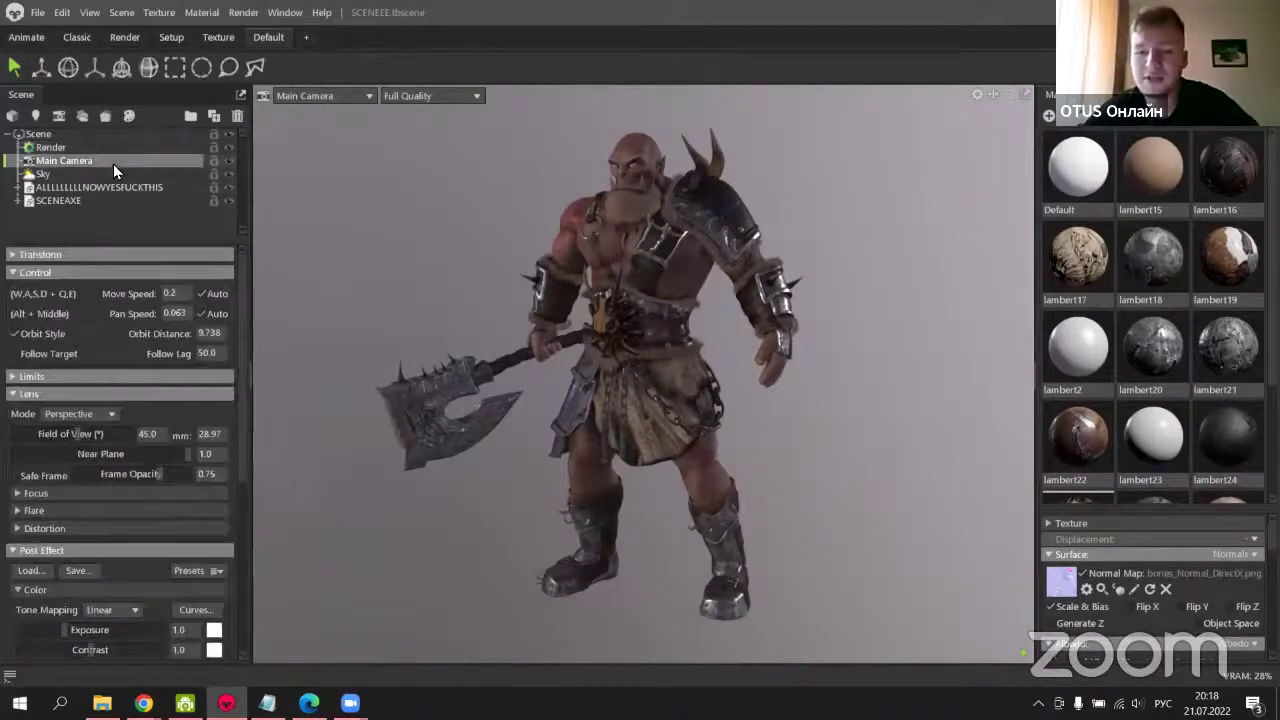
left_click(65, 147)
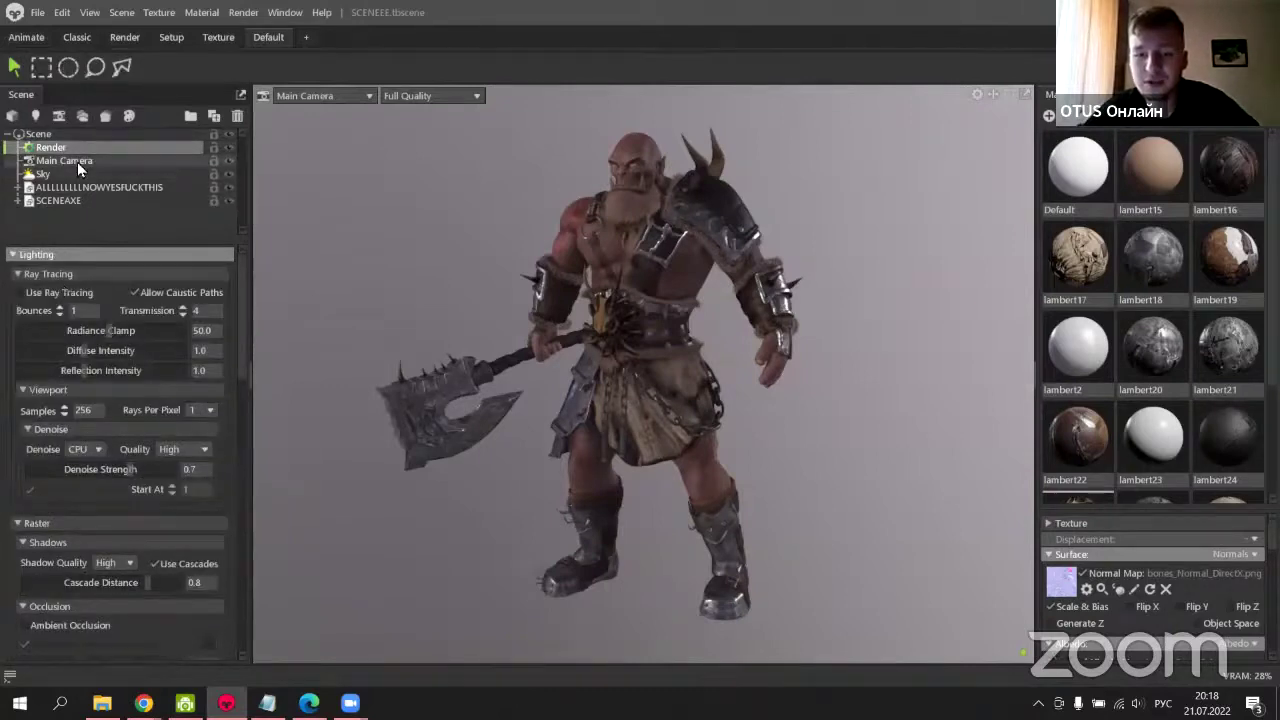
left_click(77, 162)
scroll(53, 492, "down", 3)
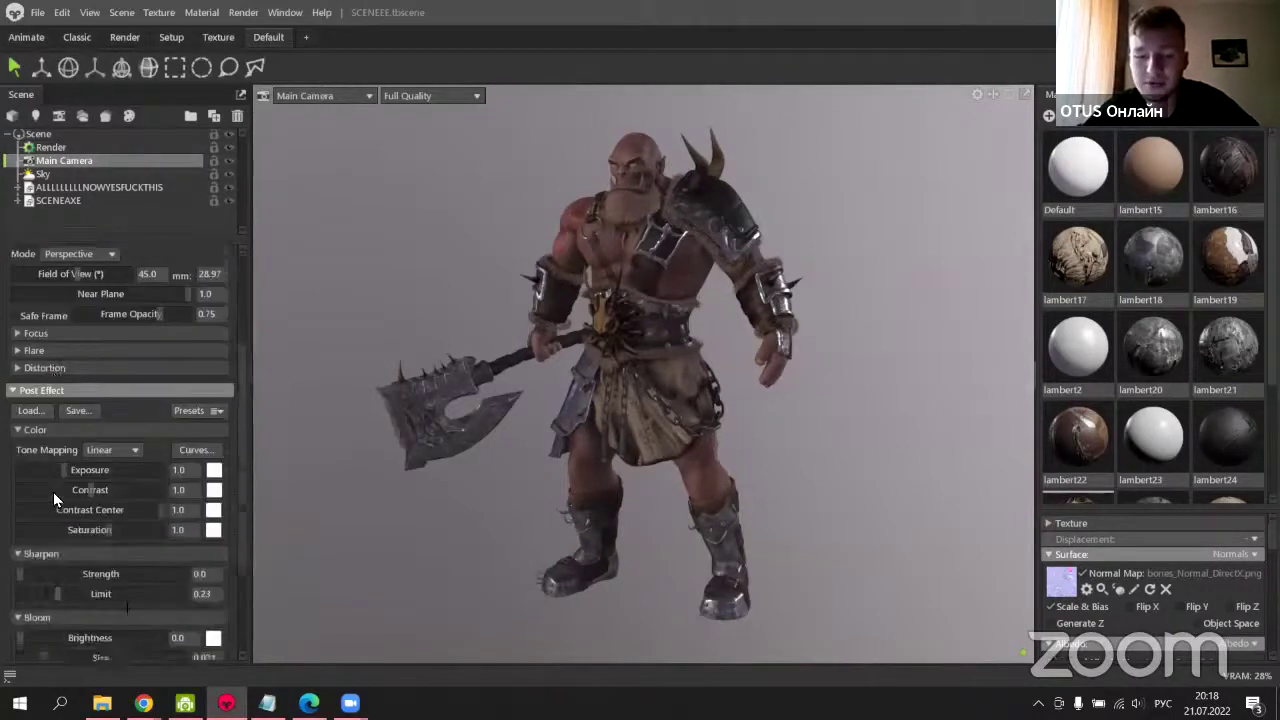
scroll(85, 480, "up", 4)
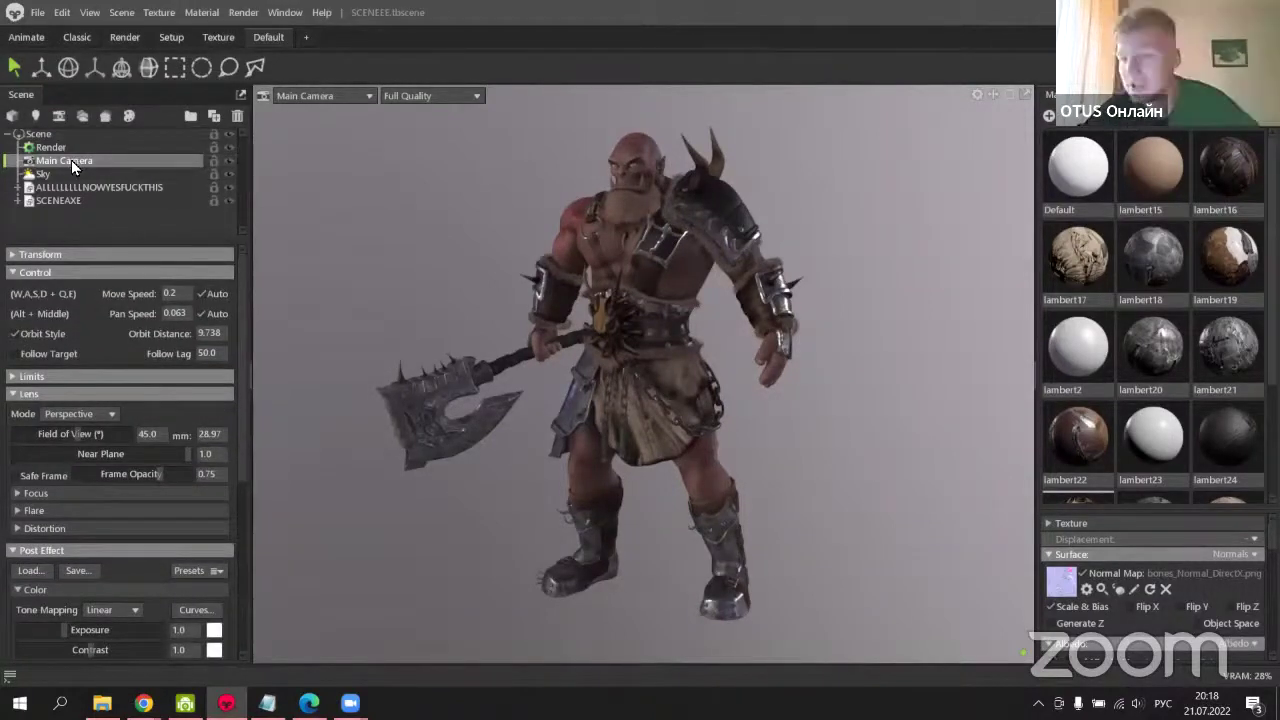
Orbit the main camera slightly around the character and review the cameras and standard views available for the viewport.
left_click_drag(839, 290, 756, 313)
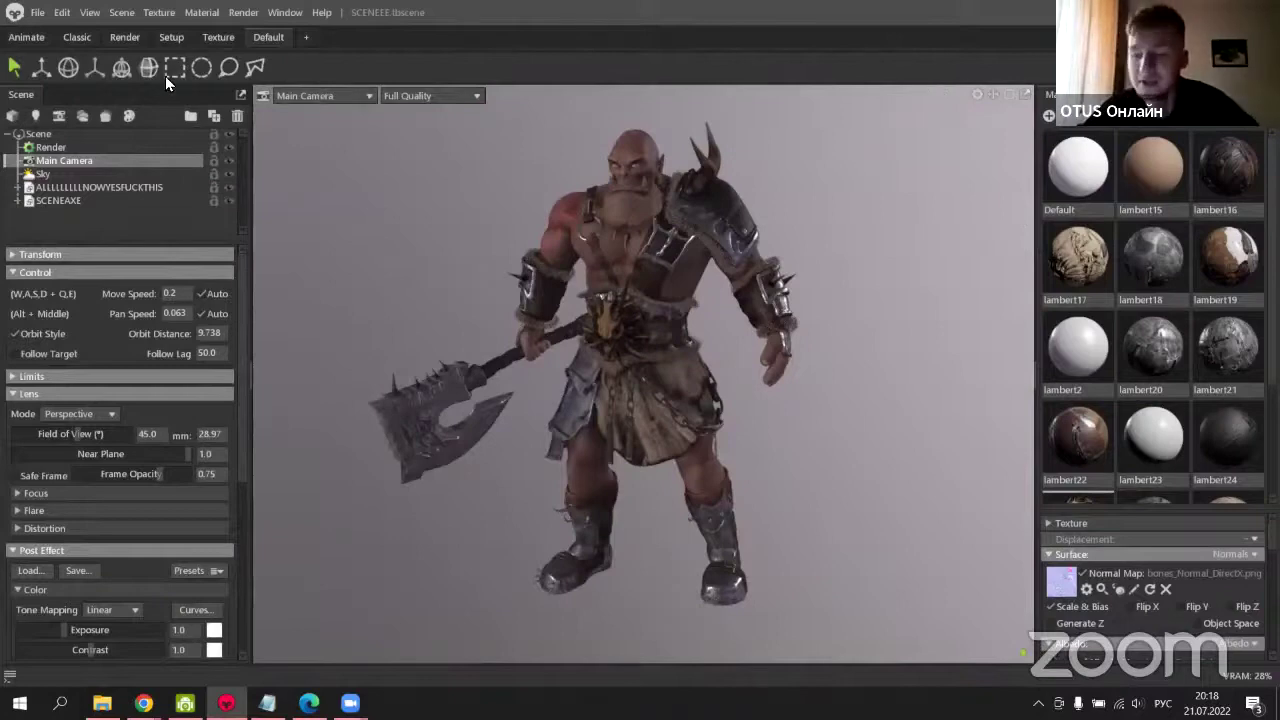
left_click(357, 97)
mouse_move(309, 116)
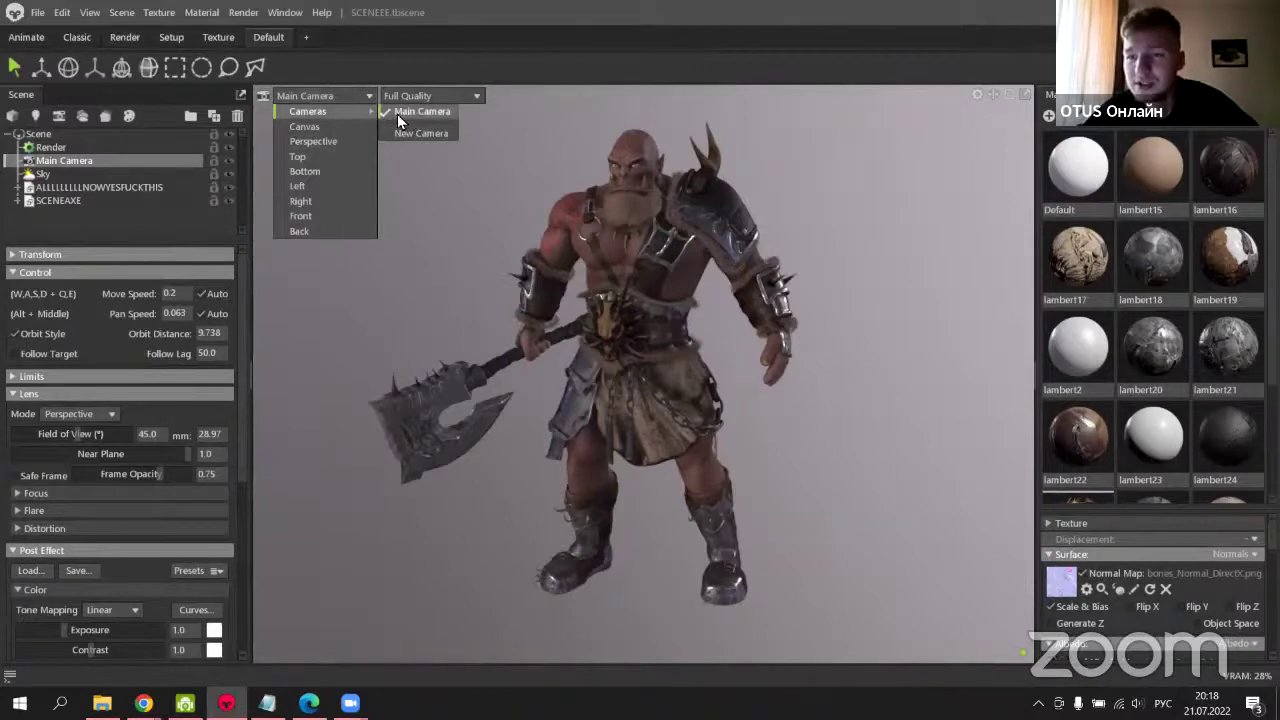
left_click(371, 98)
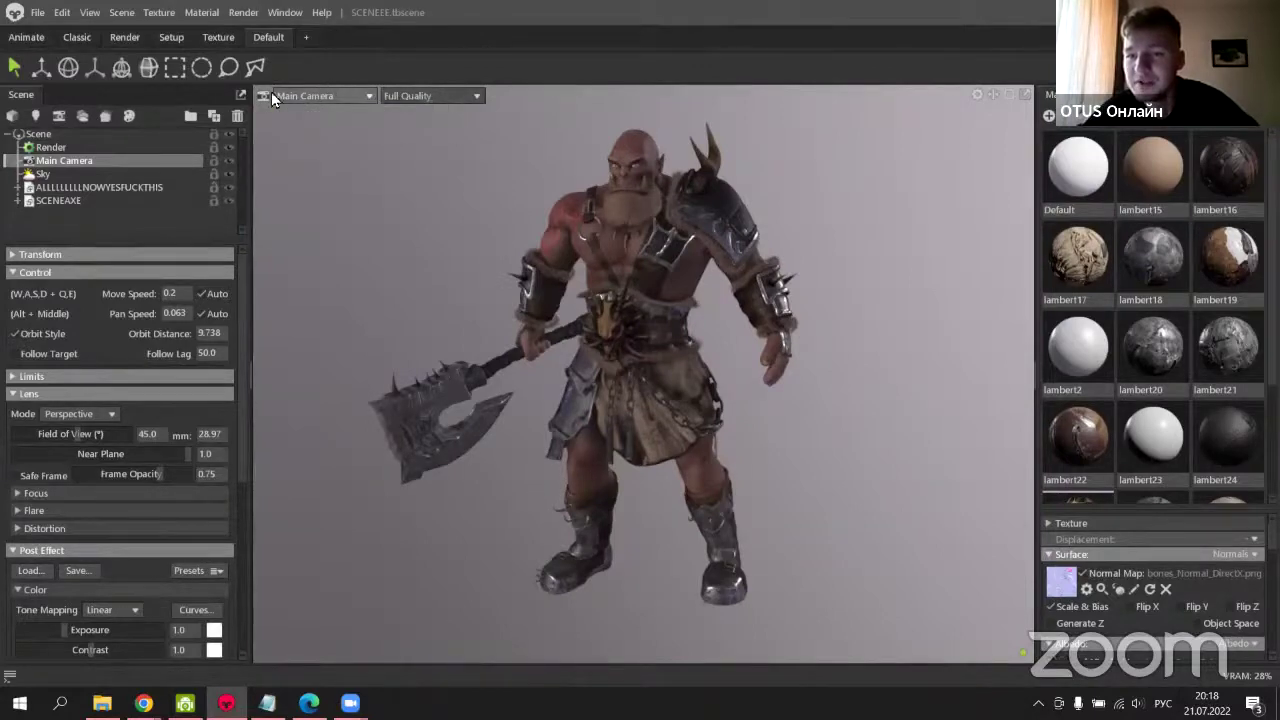
left_click_drag(720, 245, 755, 264)
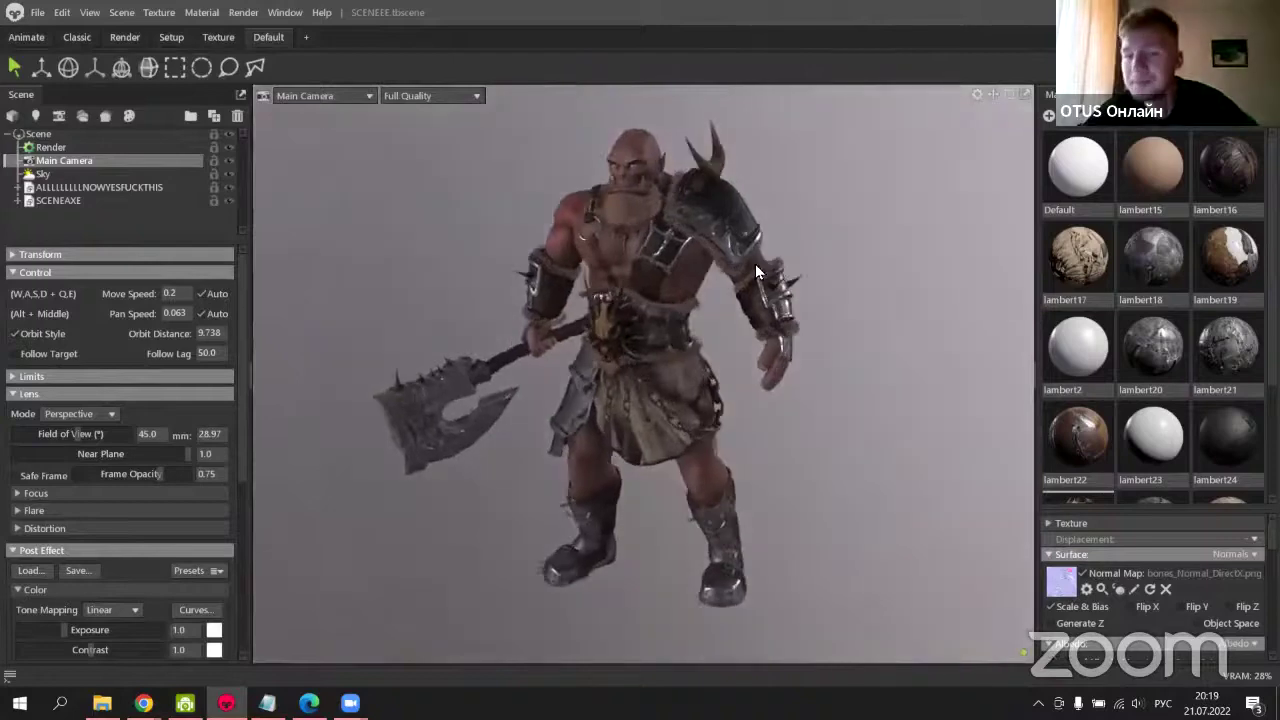
Review the viewport's render passes, switch it to Draft Quality and restore Full Quality.
left_click(471, 95)
mouse_move(430, 187)
mouse_move(489, 198)
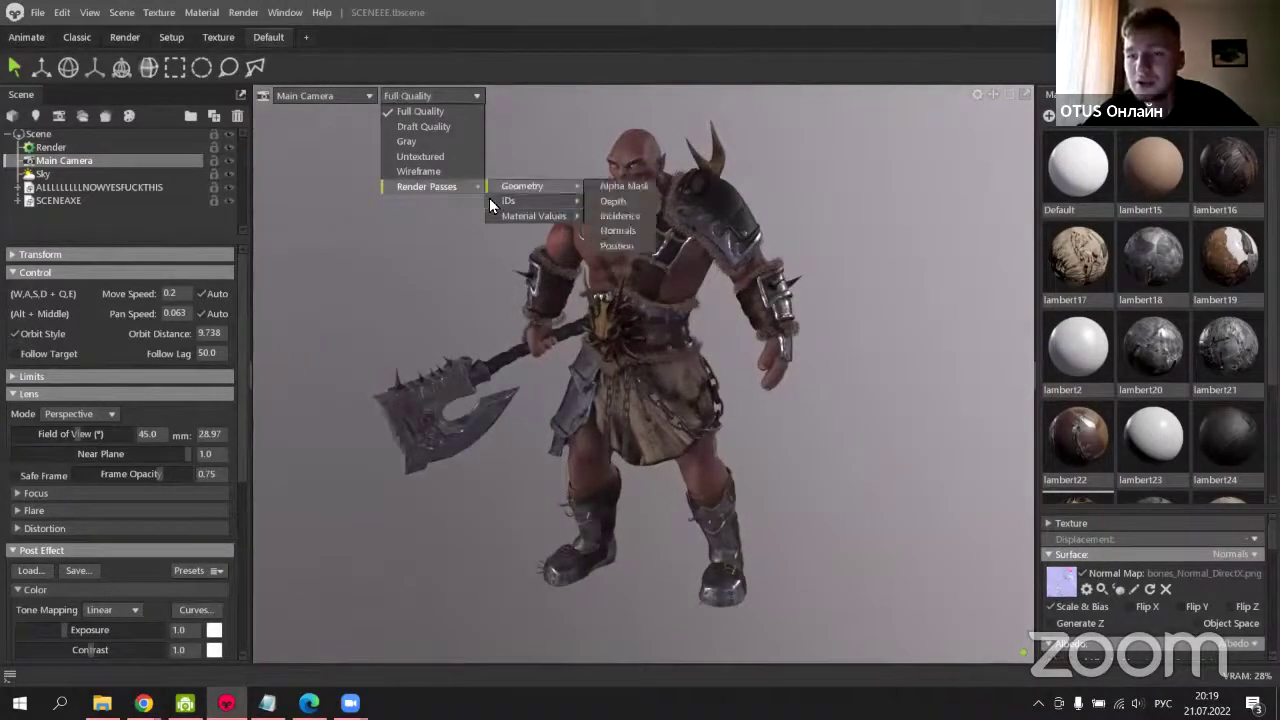
left_click(428, 126)
left_click(438, 96)
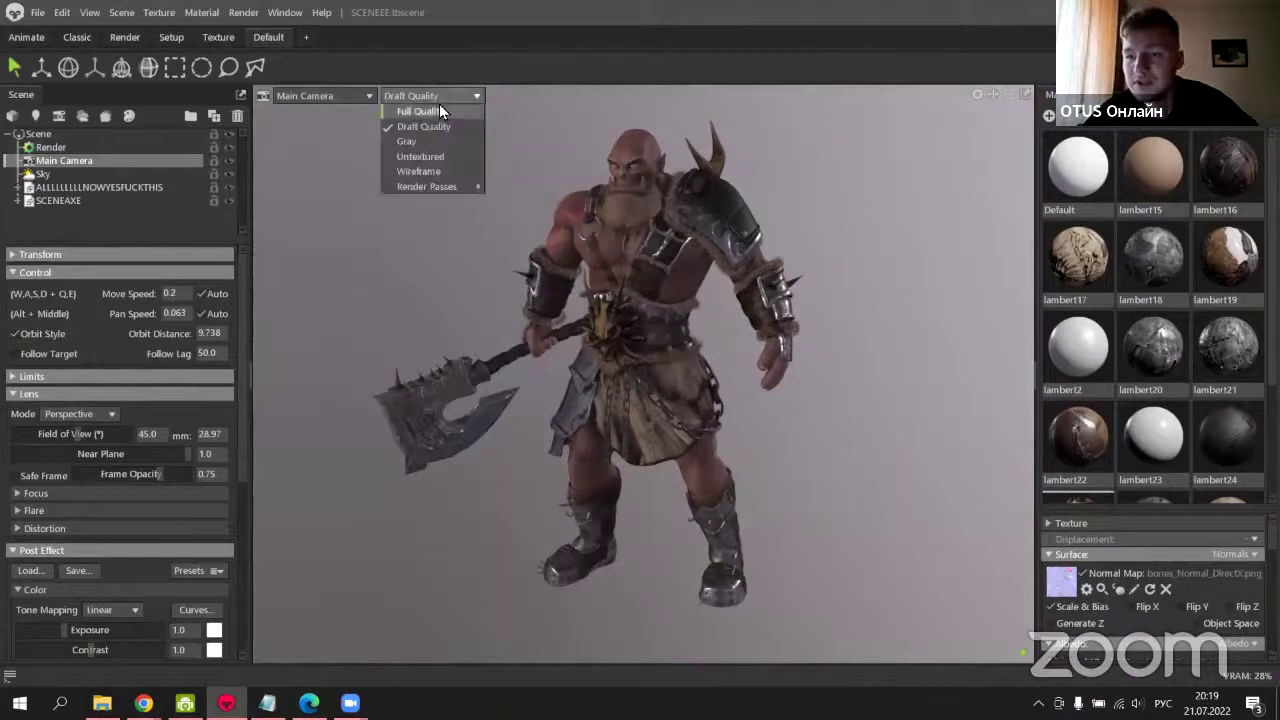
left_click(439, 110)
left_click(453, 95)
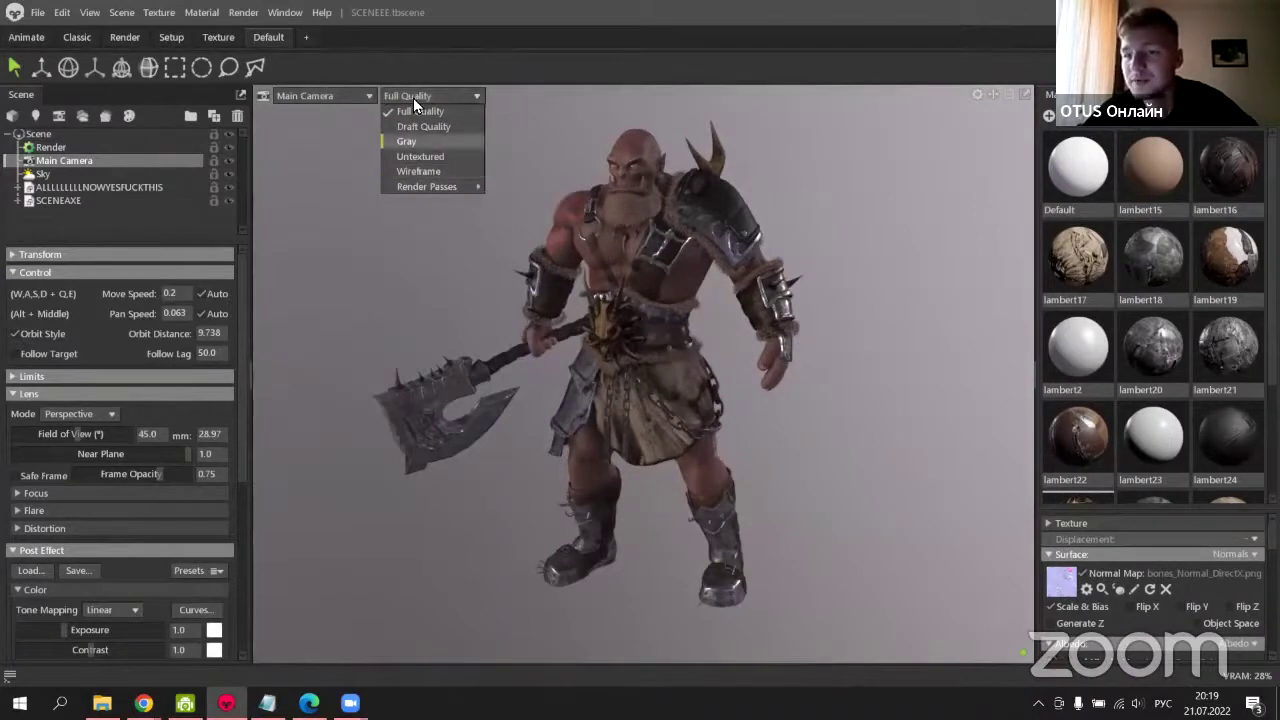
Enable ray tracing on the render object and switch the viewport to Draft Quality.
left_click(60, 147)
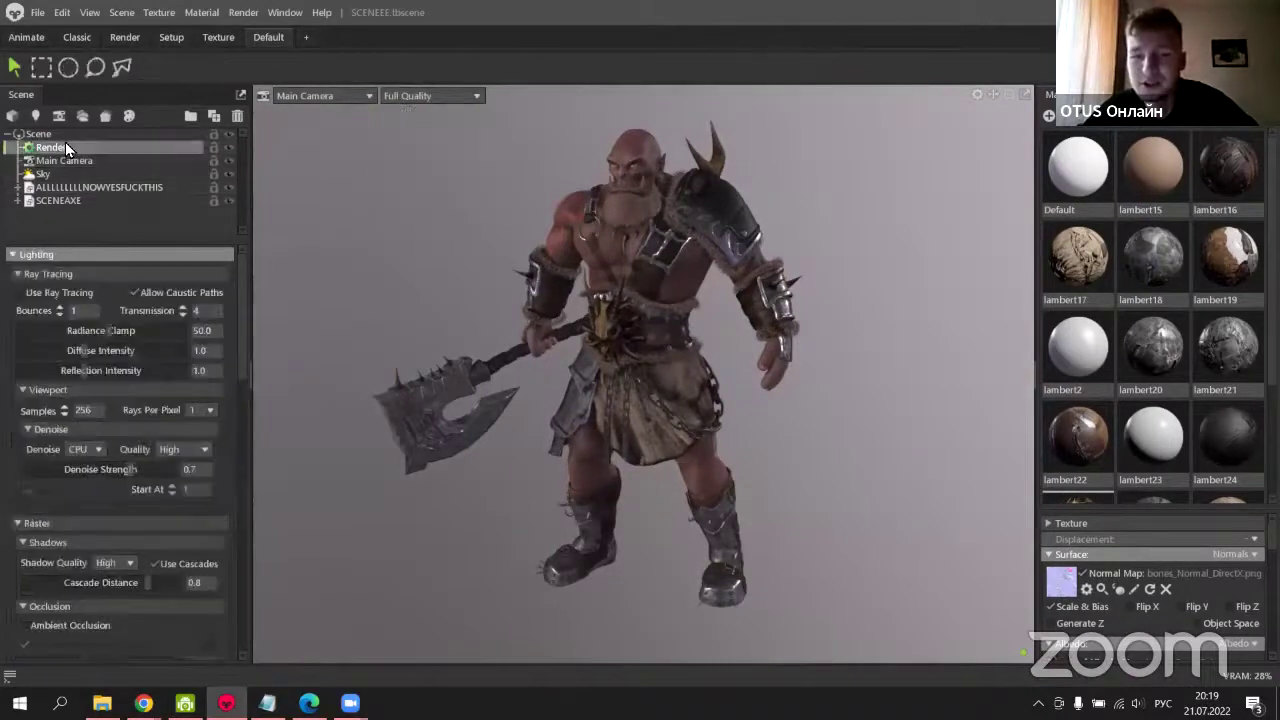
left_click(21, 292)
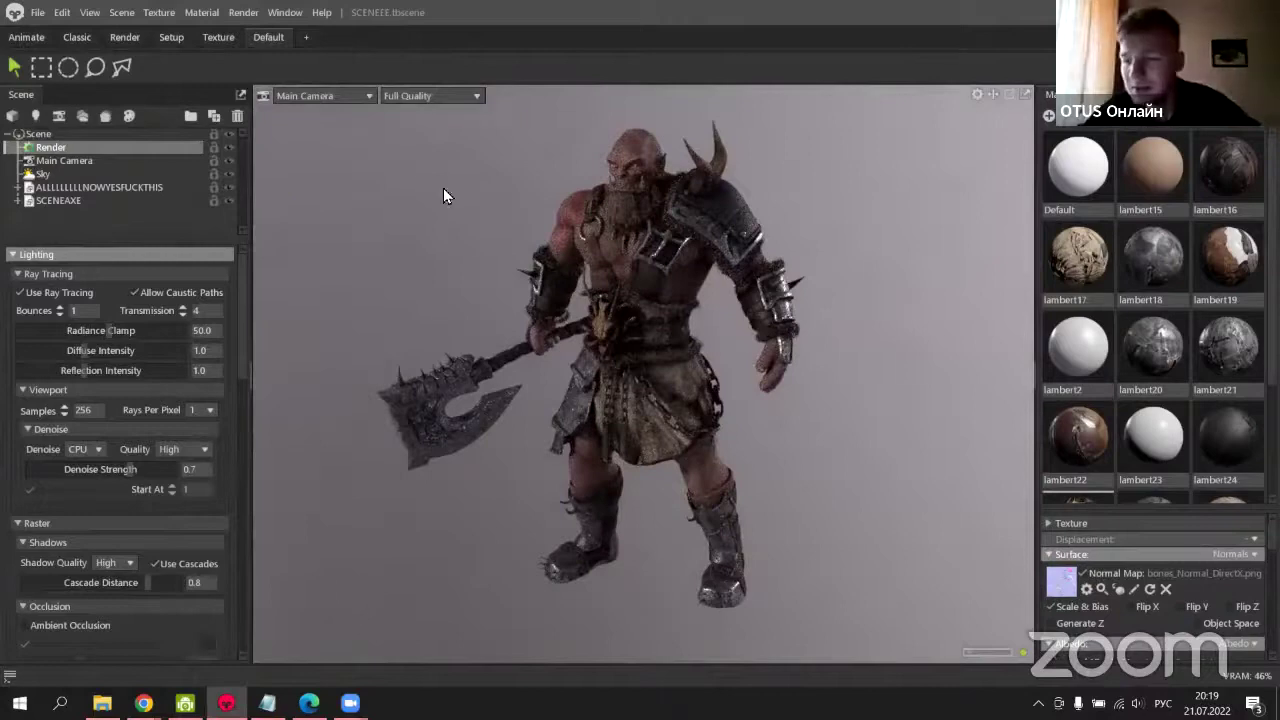
left_click(457, 94)
key("Down")
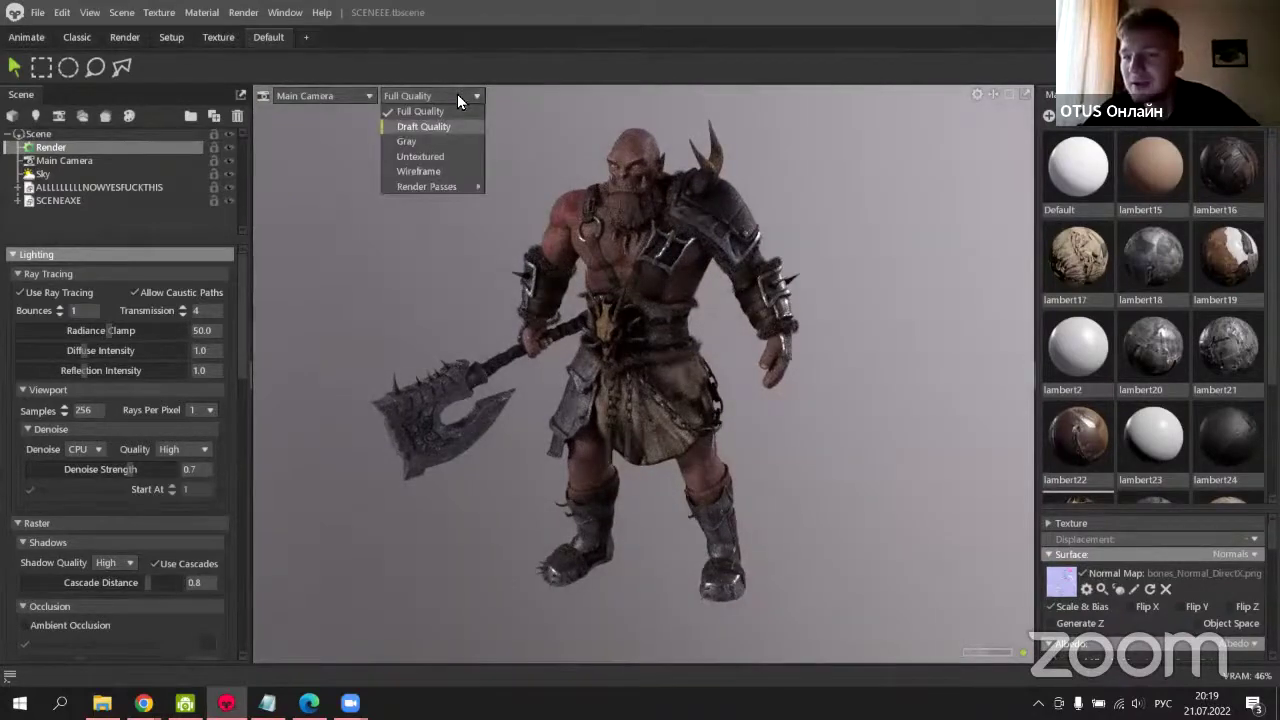
key("Return")
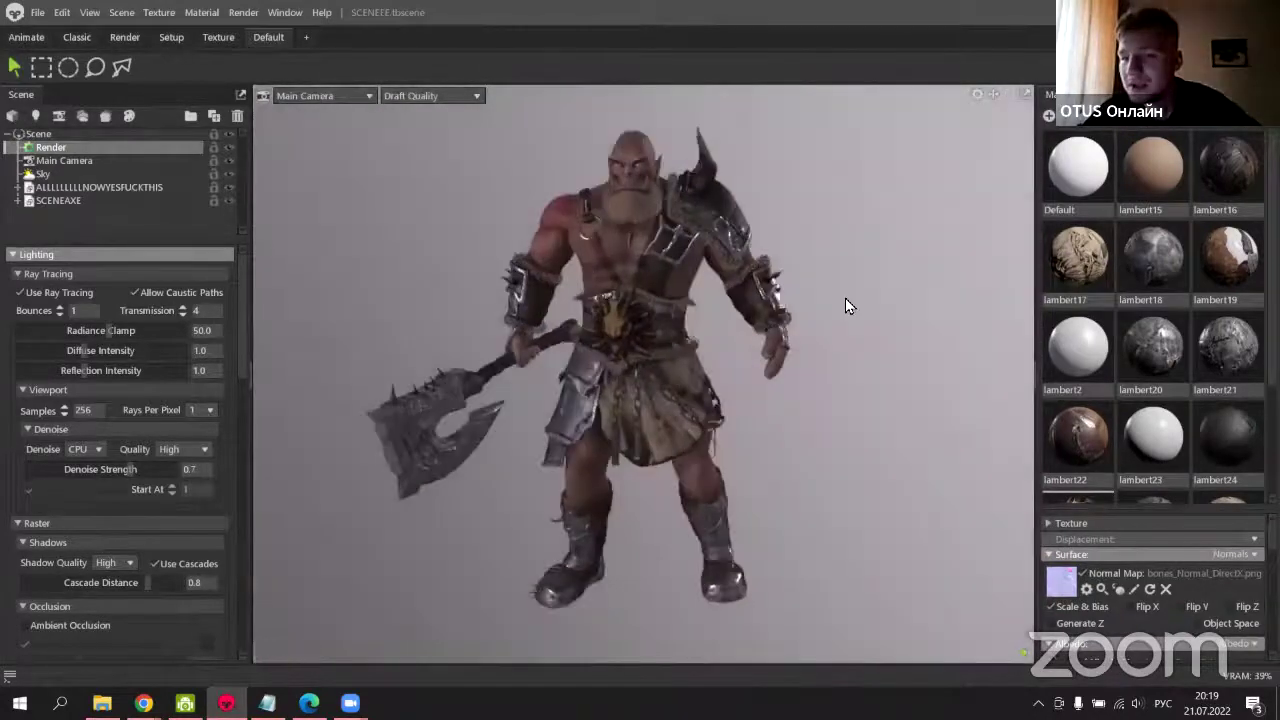
Restore Full Quality in the viewport and turn ray tracing off.
key("Up")
key("Return")
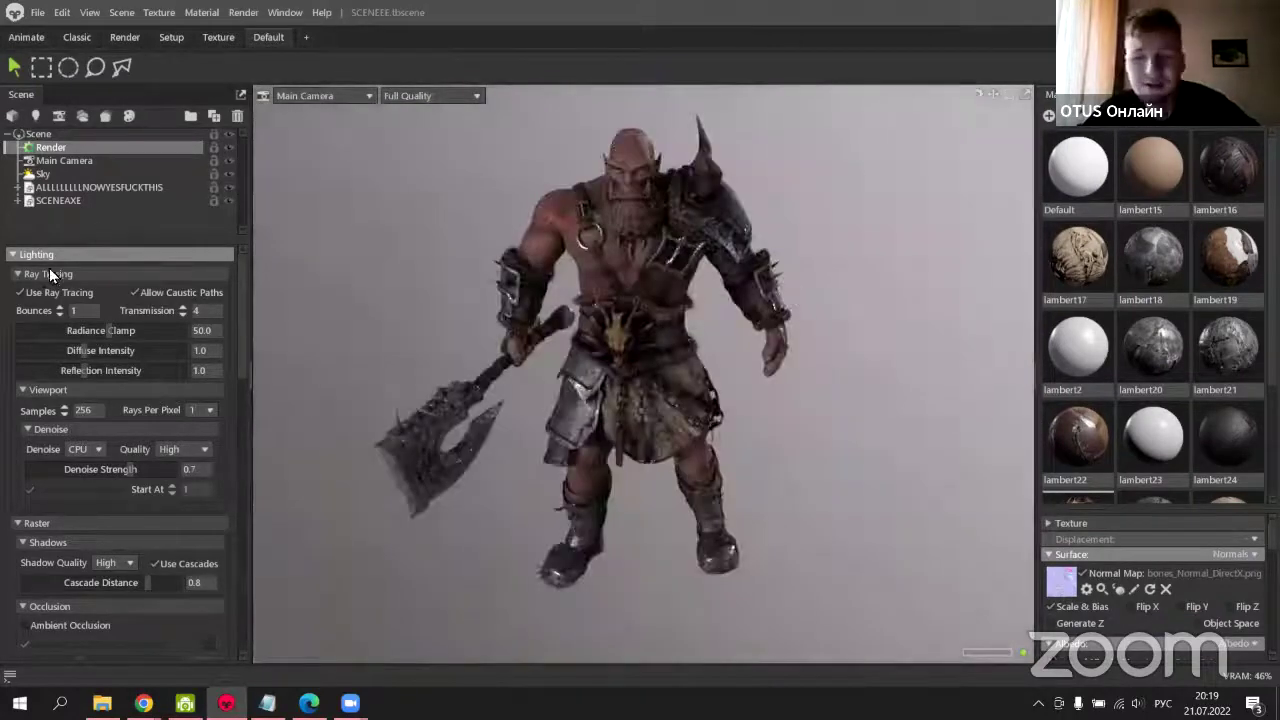
left_click(42, 293)
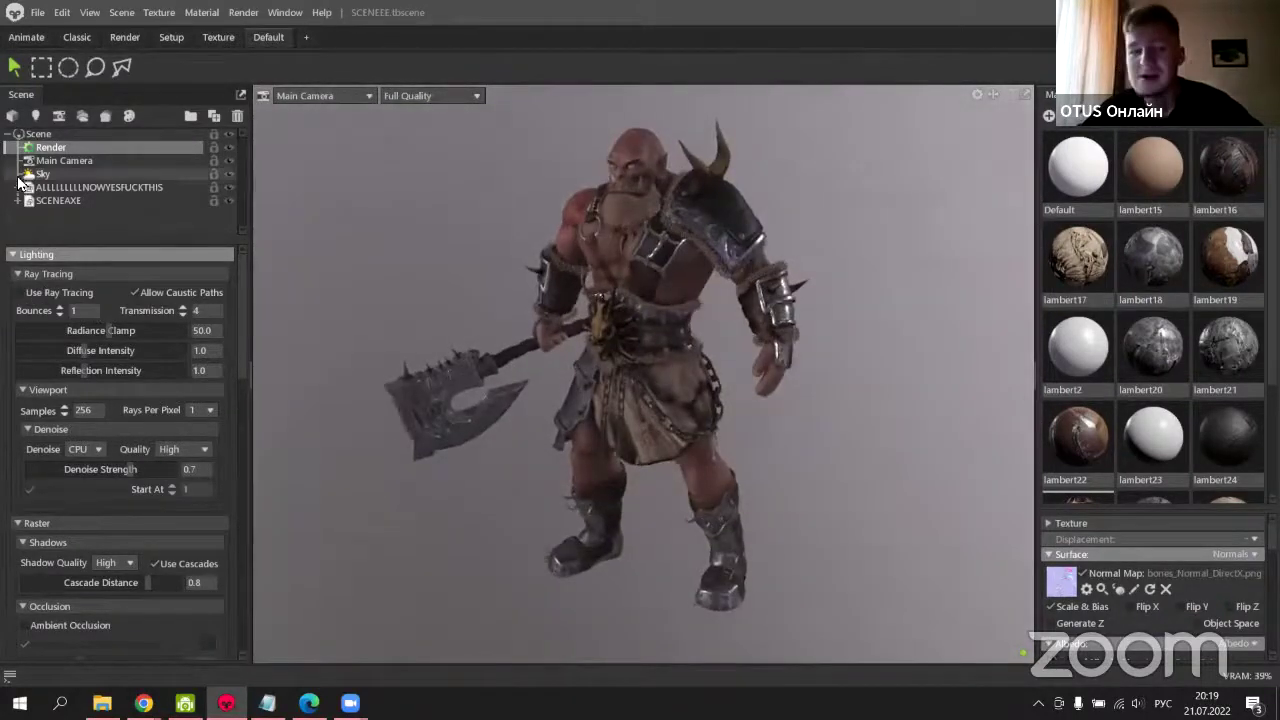
Show the sky object's light and backdrop settings and make the scene outline slightly shorter.
left_click(21, 178)
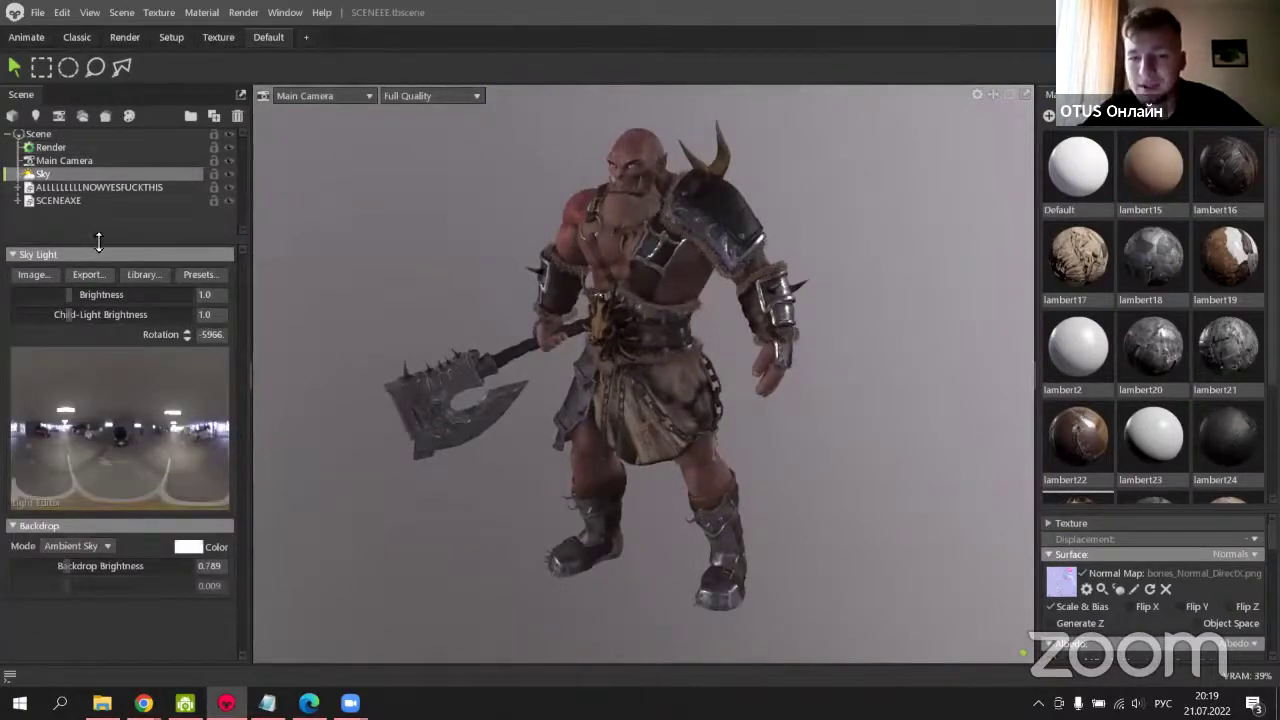
left_click_drag(98, 241, 98, 228)
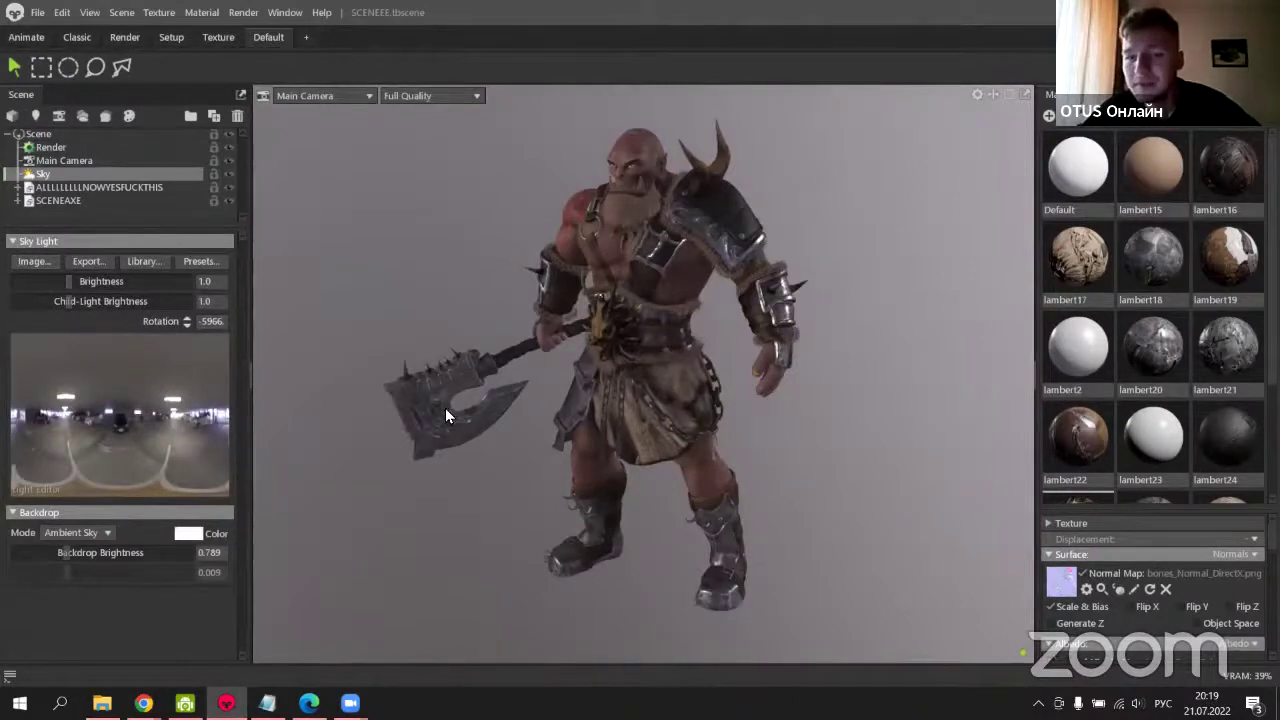
Inspect the character and SCENEAXE model objects in turn, toggle the character's visibility off and on, and clear the selection.
left_click(101, 188)
left_click(79, 198)
left_click(81, 190)
left_click(82, 197)
left_click(83, 187)
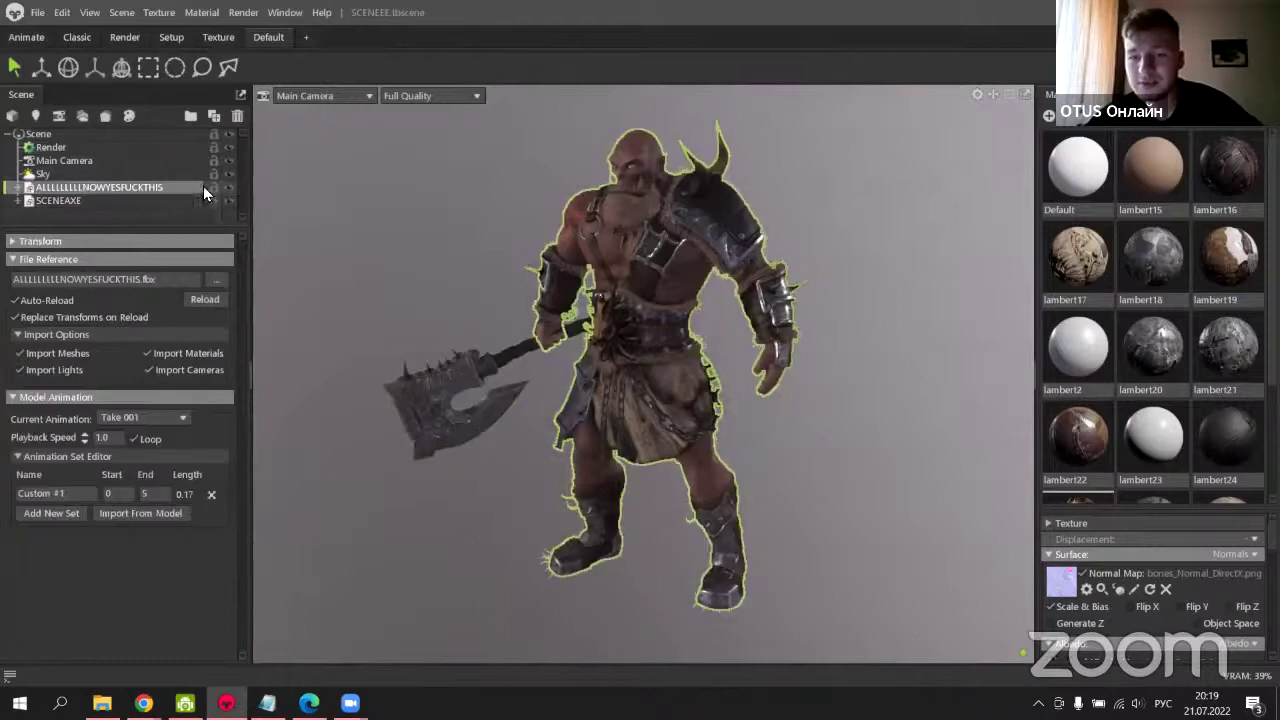
left_click(221, 187)
left_click(225, 187)
left_click(193, 208)
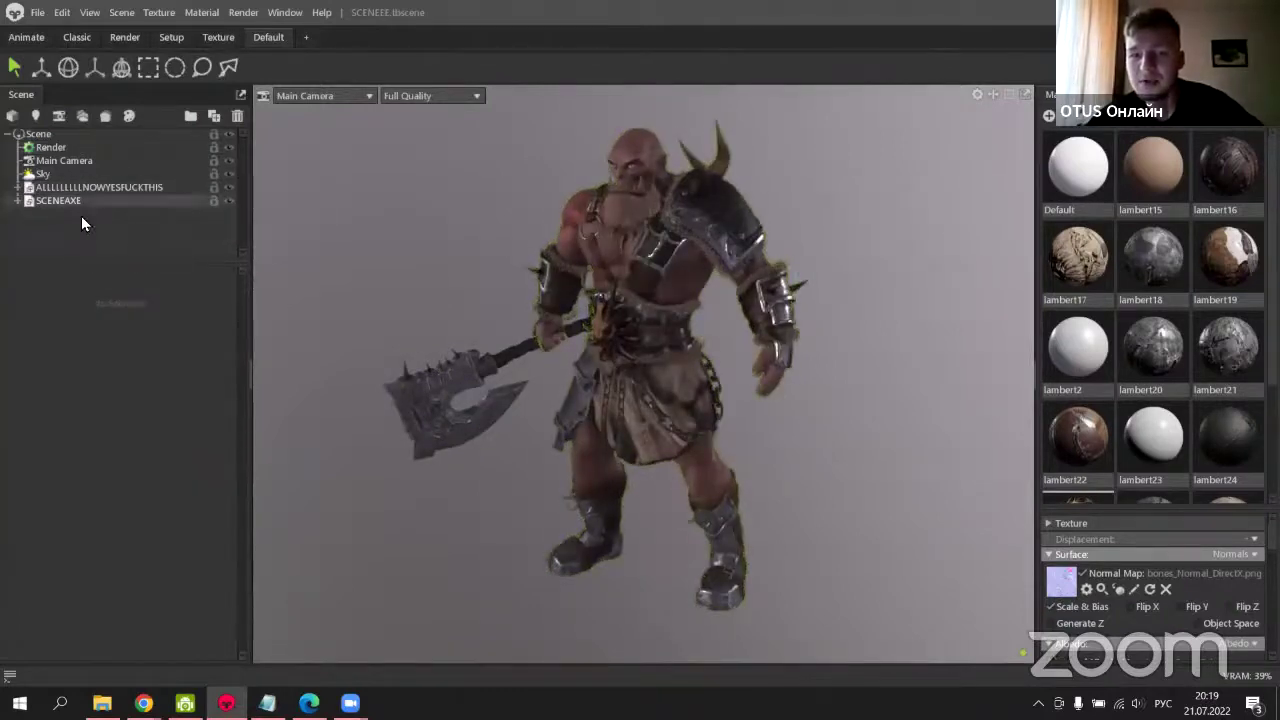
Import the robot.fbx model from drive E into the scene.
left_click(38, 14)
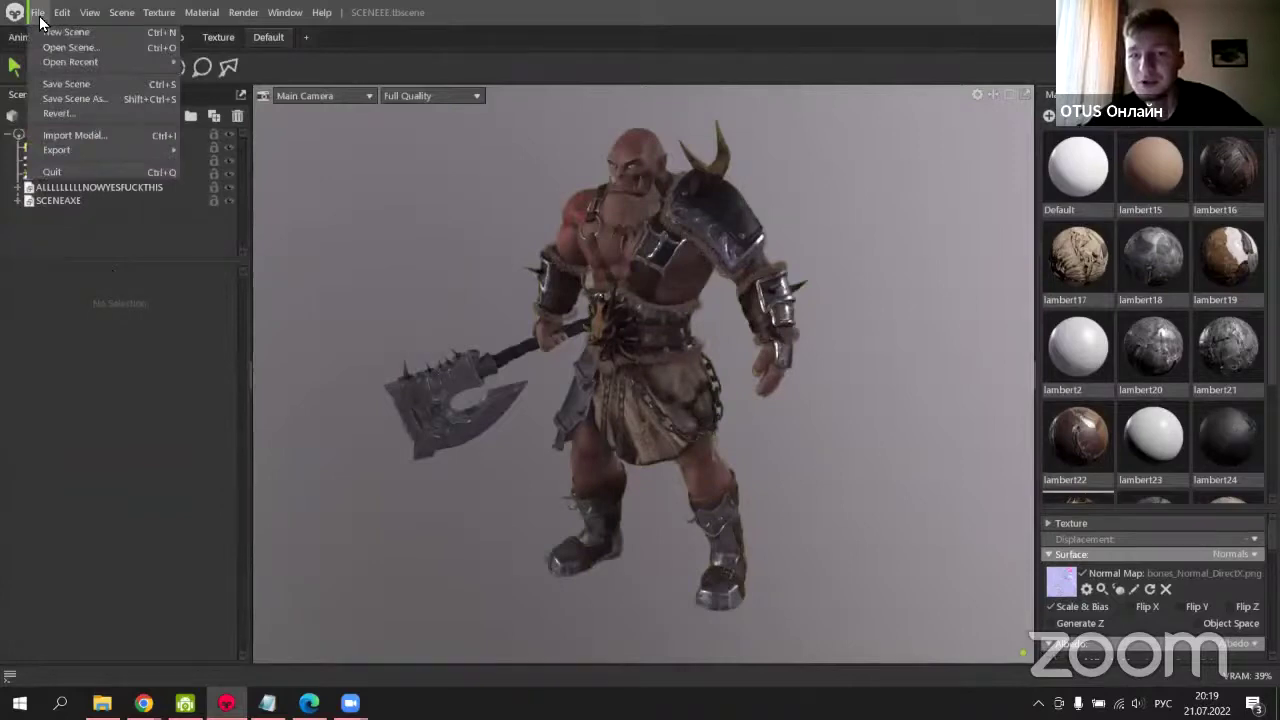
left_click(80, 135)
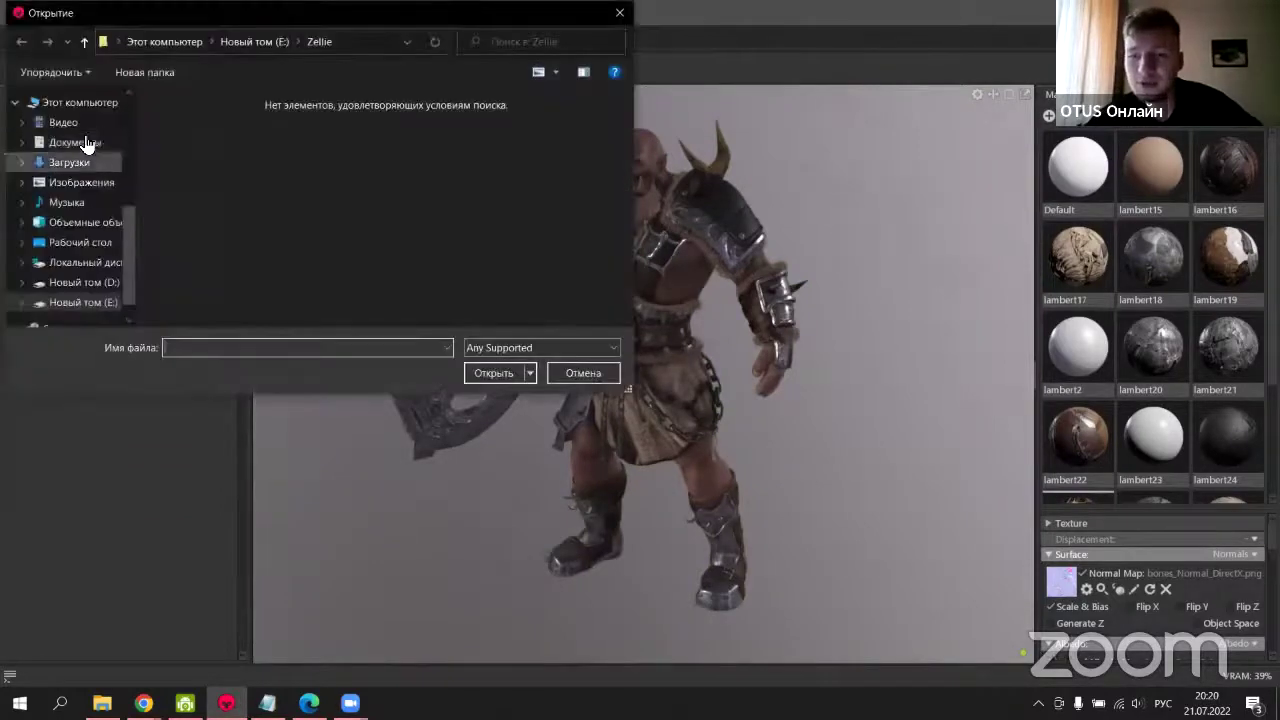
left_click(243, 40)
scroll(217, 214, "down", 4)
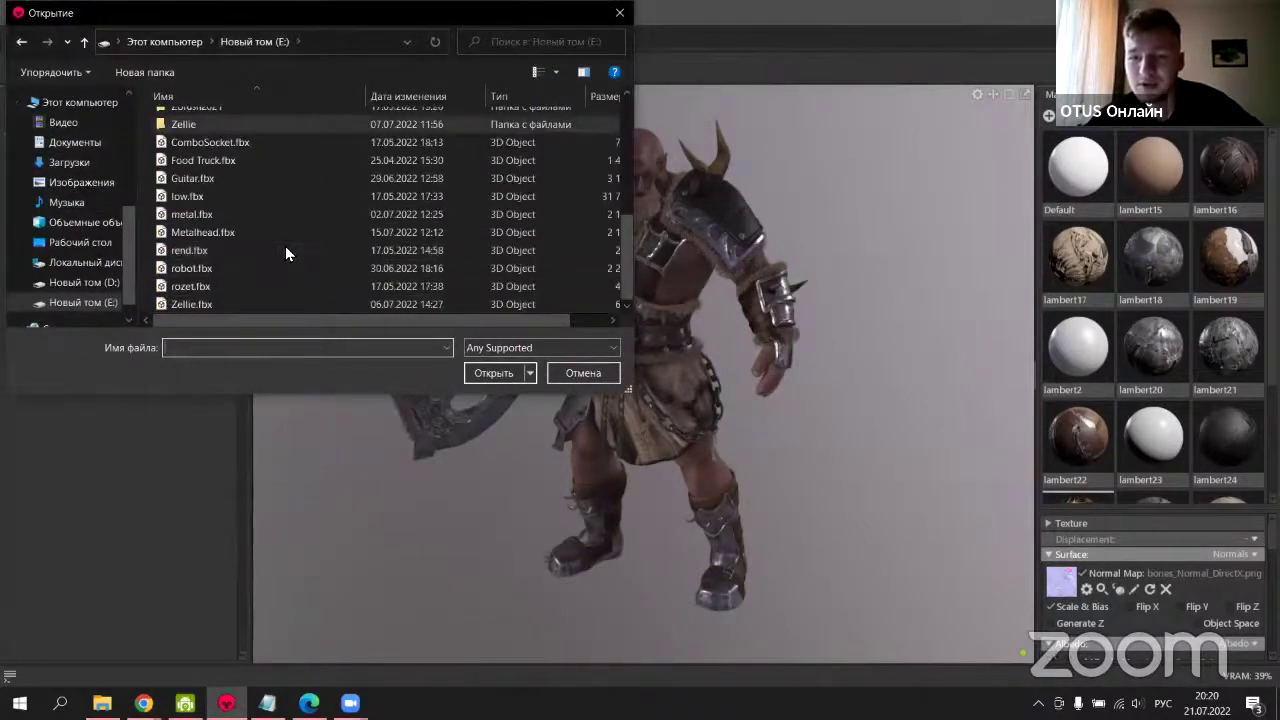
double_click(240, 268)
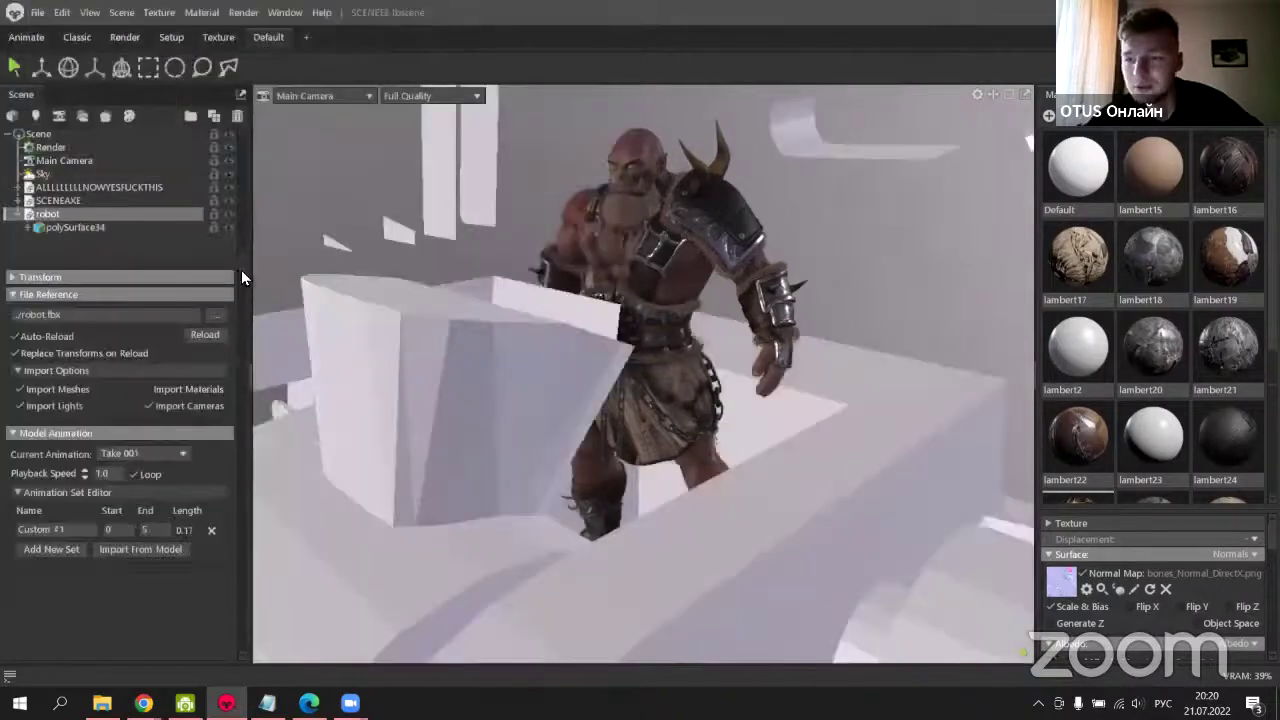
Frame the imported robot in the main camera, orbit to its front and collapse its group in the scene outline.
key("f")
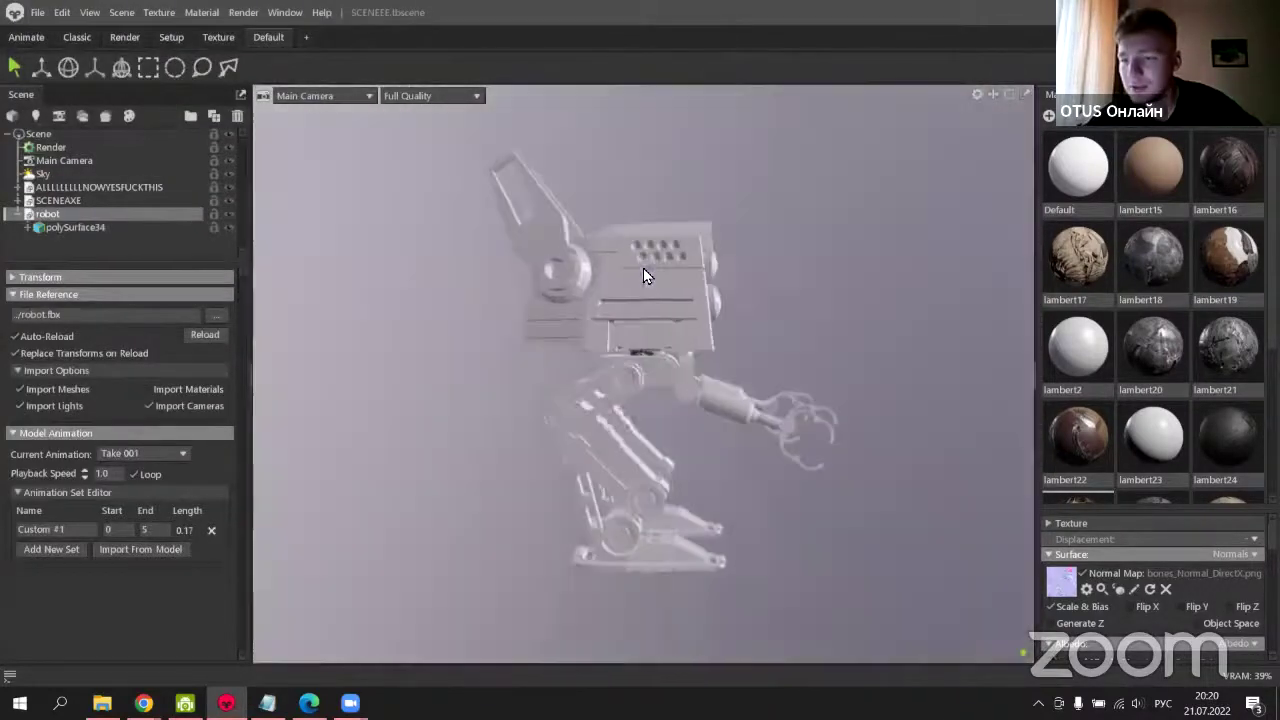
left_click_drag(645, 275, 558, 292)
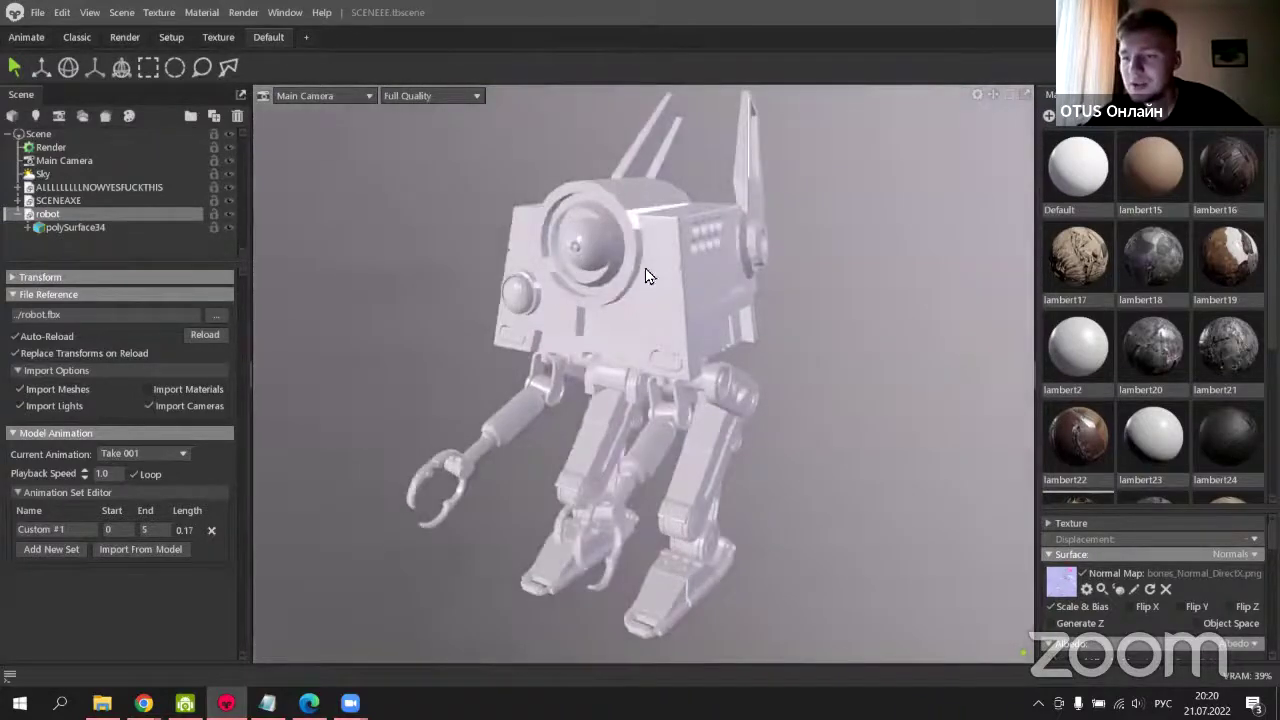
left_click(645, 275)
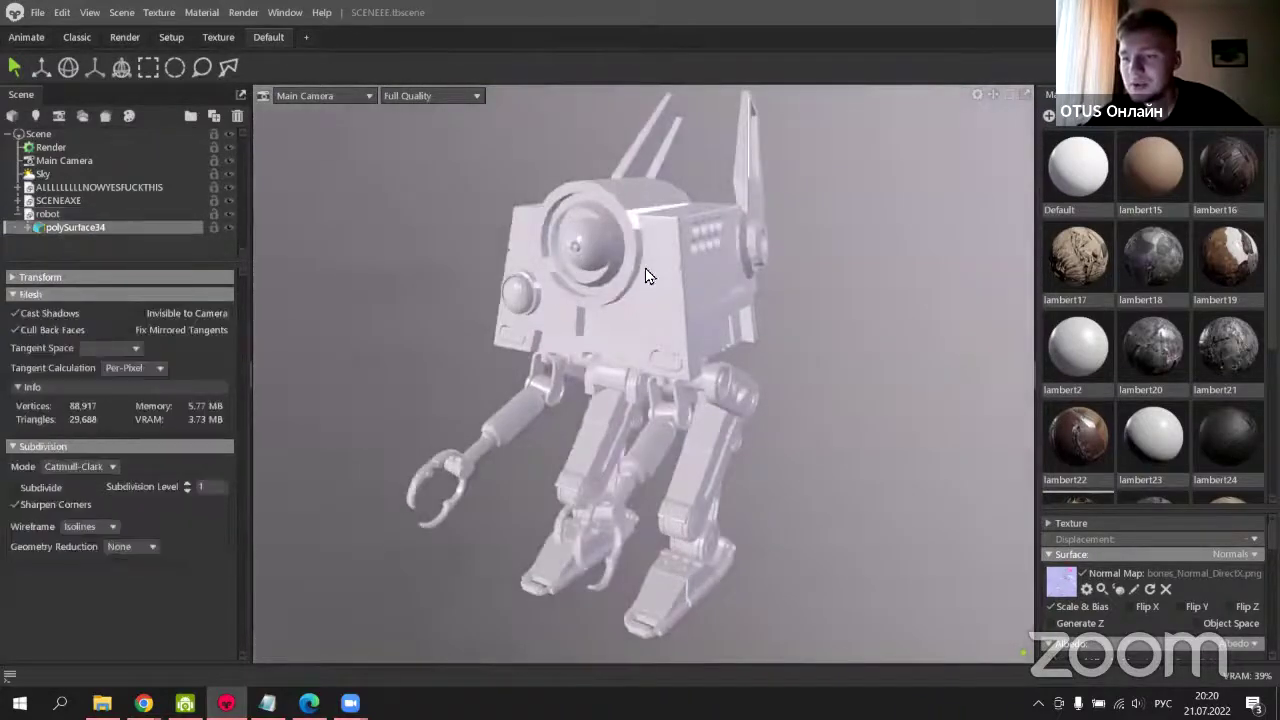
left_click(17, 214)
left_click_drag(640, 290, 434, 277)
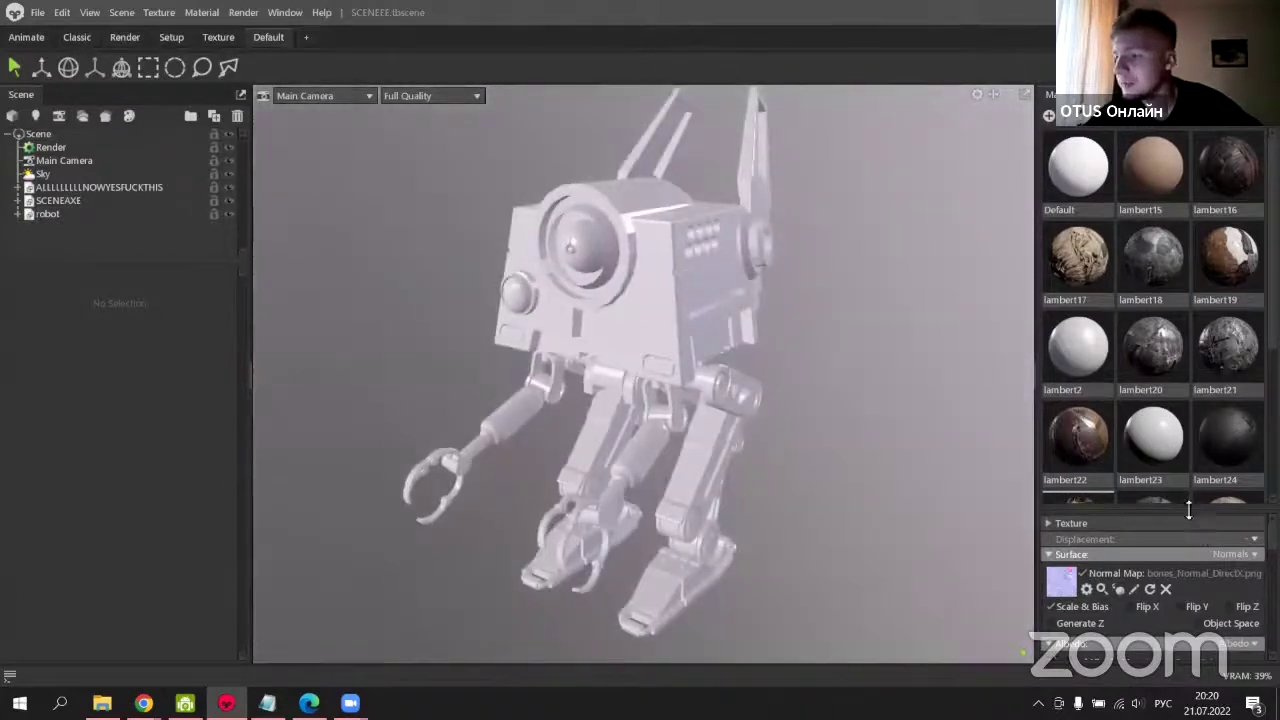
Enlarge the material properties area, select the Default material and look through the material list.
left_click_drag(1188, 510, 1162, 328)
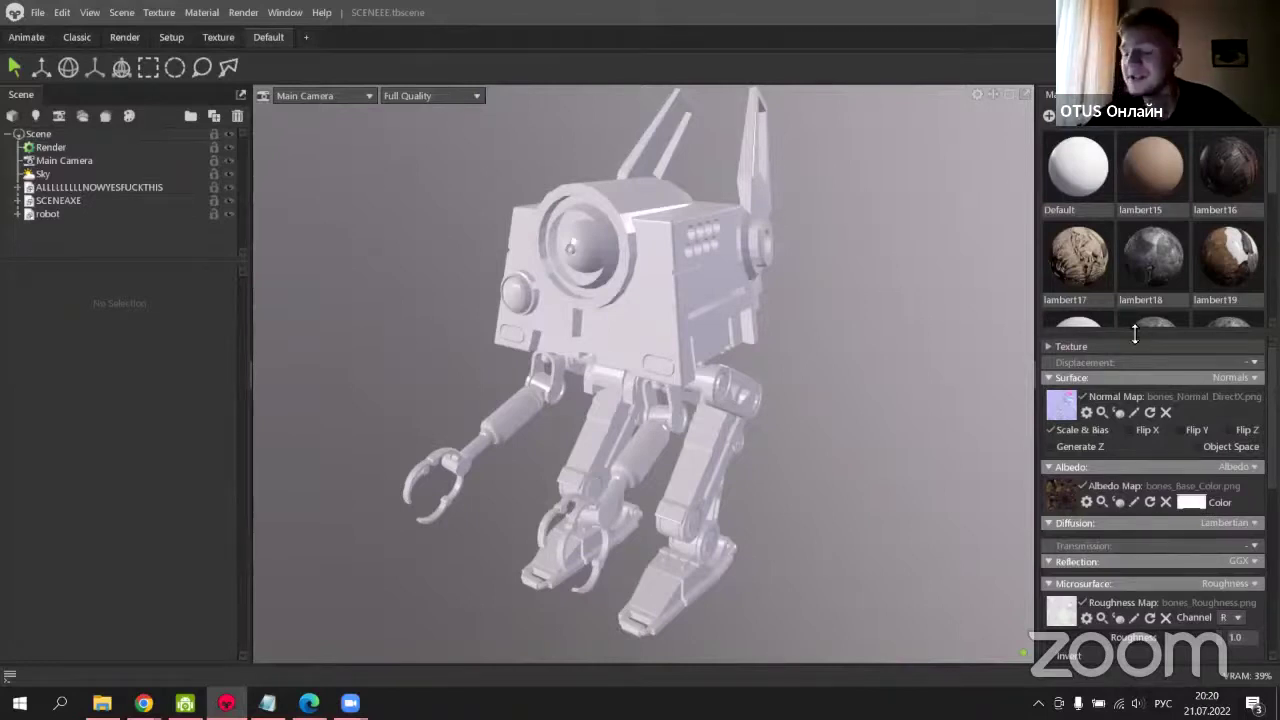
mouse_move(1135, 333)
left_mouse_down()
mouse_move(1131, 306)
mouse_move(1145, 316)
left_mouse_up()
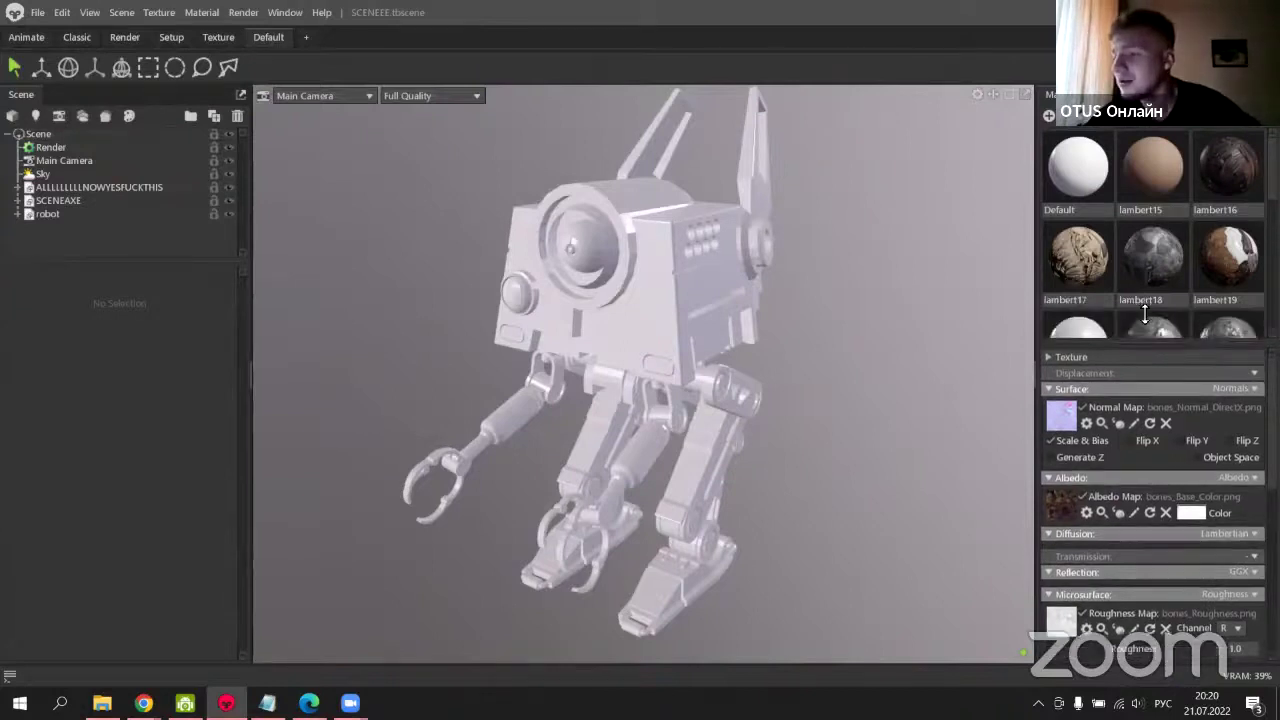
left_click(1098, 188)
scroll(1150, 240, "down", 5)
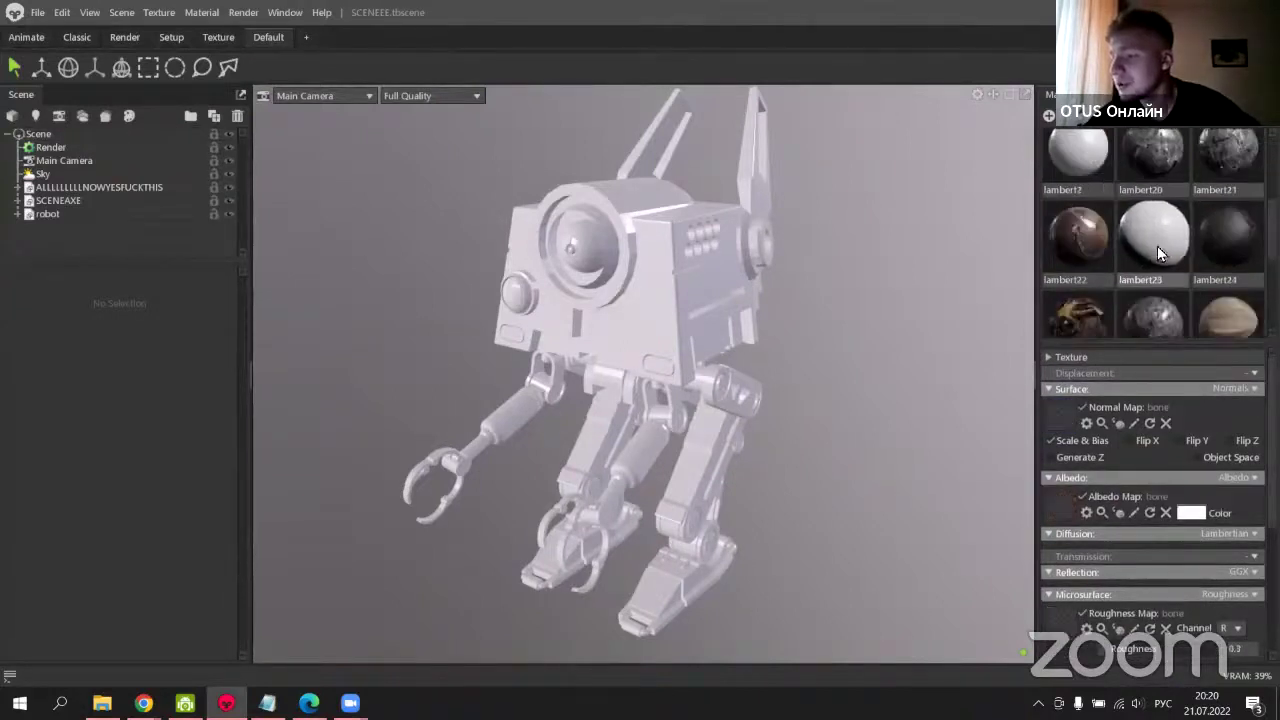
Load lambert5_Base_color.png from the robot folder on drive E as the lambert5 material's albedo map and inspect the robot.
left_click(1078, 285)
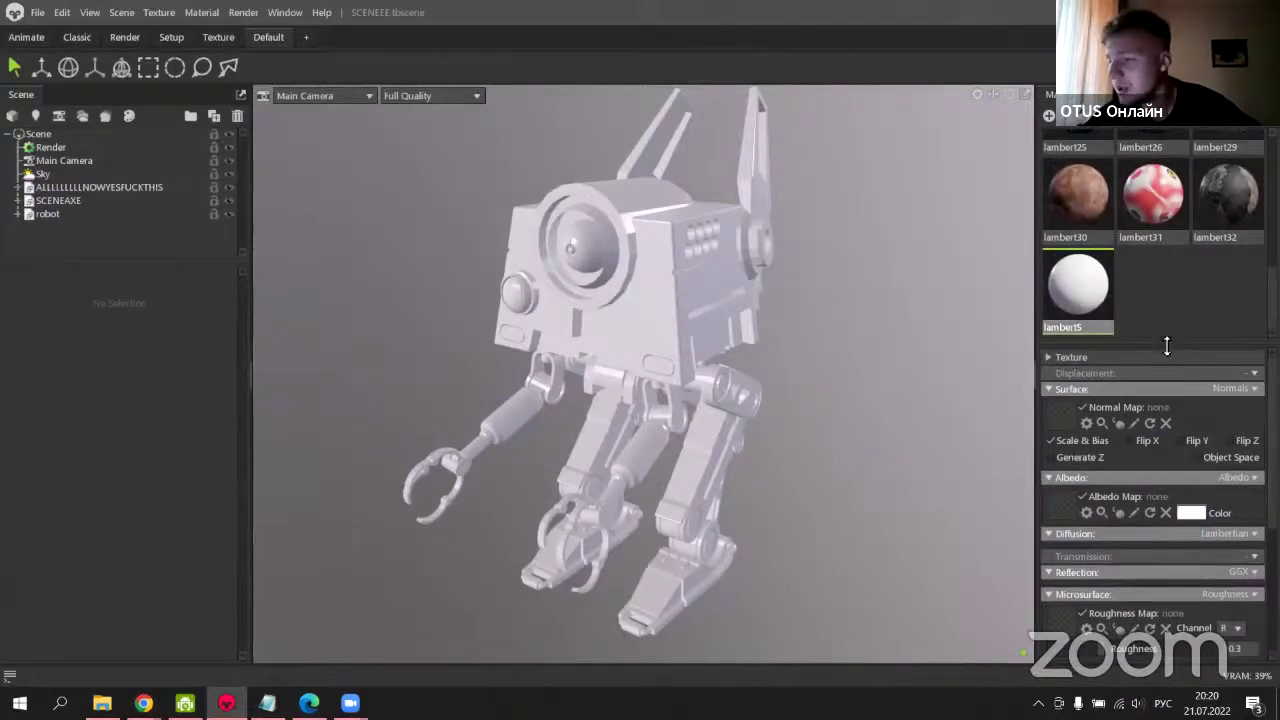
left_click_drag(1166, 343, 1145, 190)
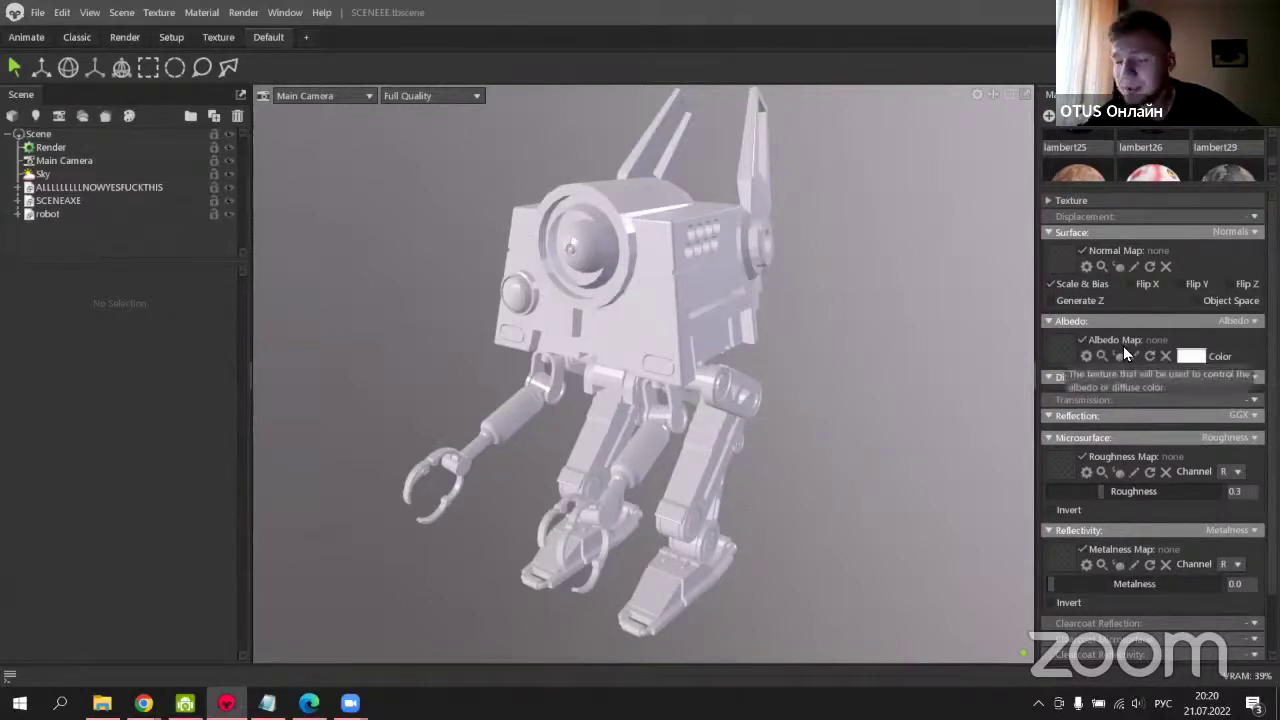
left_click(1062, 347)
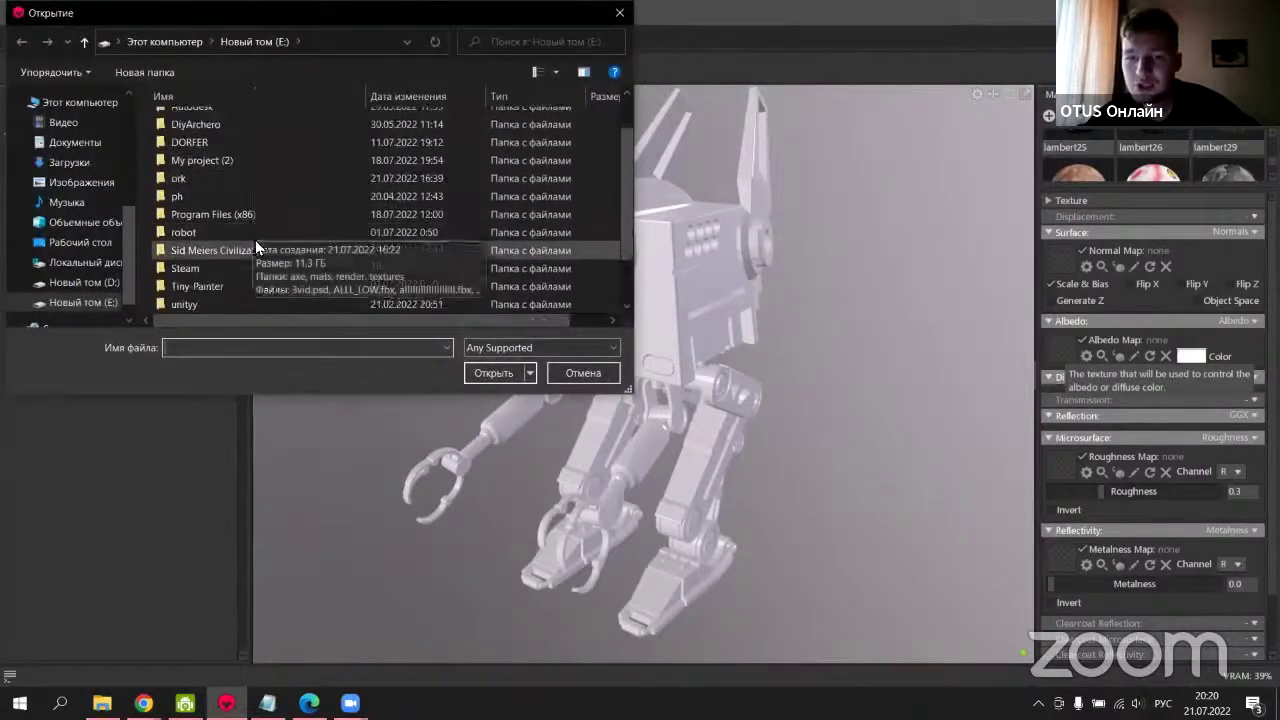
double_click(227, 232)
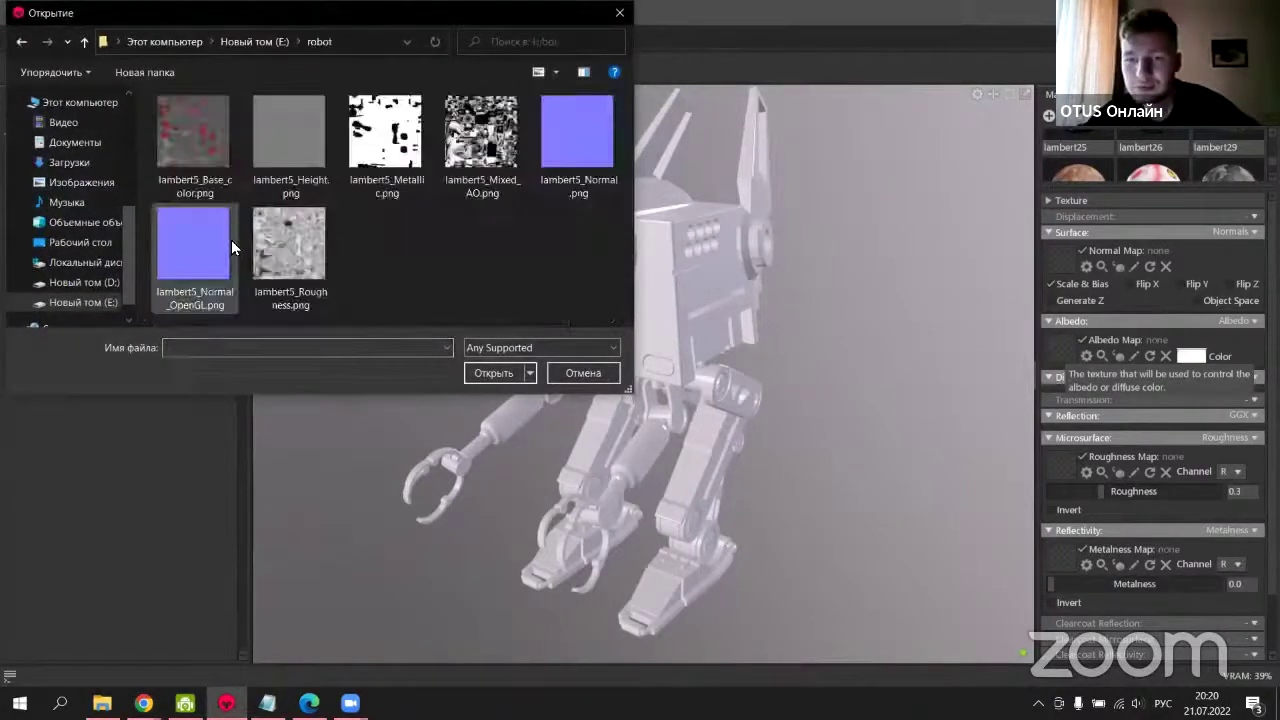
left_click(205, 138)
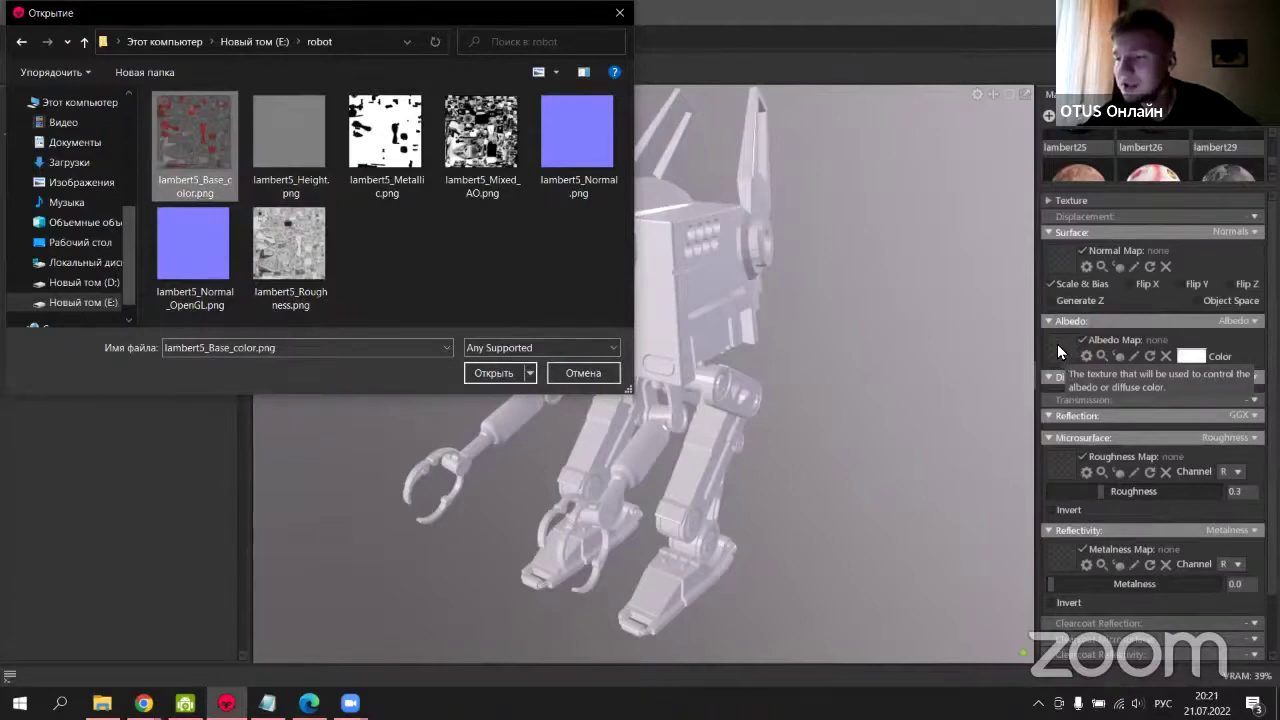
double_click(207, 154)
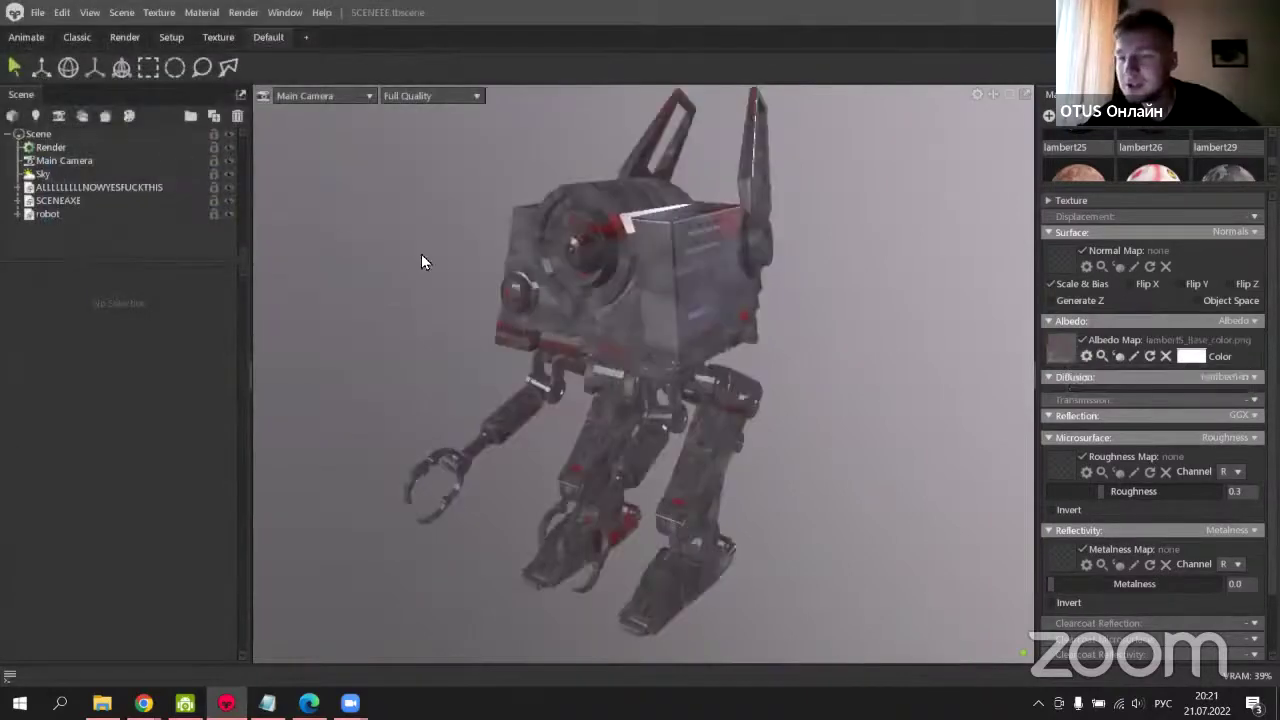
left_click_drag(421, 253, 563, 357)
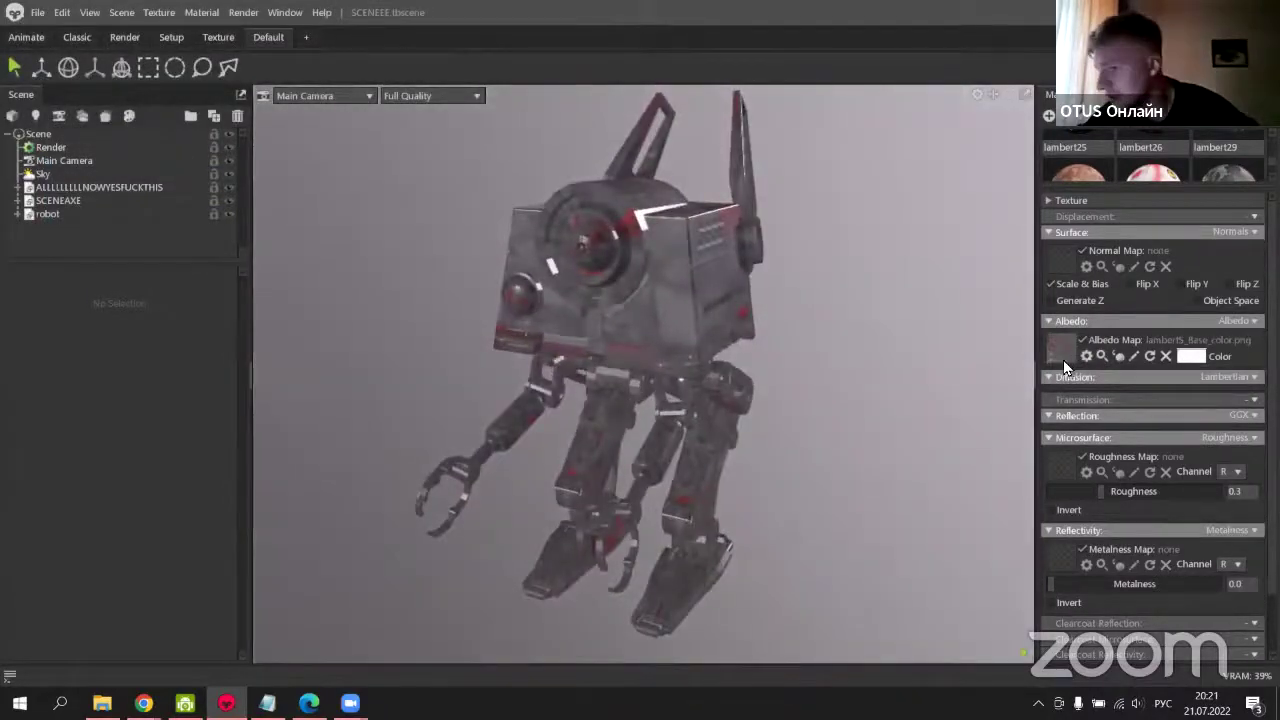
mouse_move(747, 295)
left_mouse_down()
mouse_move(727, 296)
mouse_move(757, 317)
left_mouse_up()
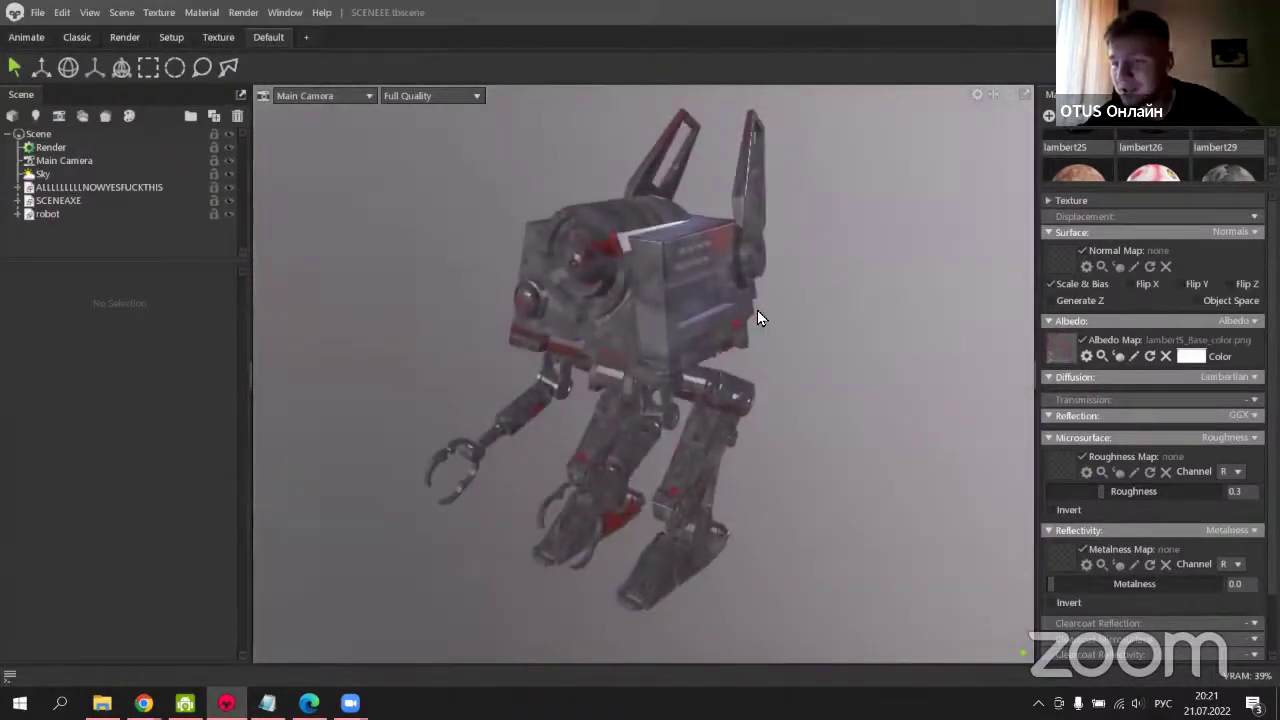
Reopen and dismiss the albedo map selection, try a different albedo color, and reset it to white.
left_click(1062, 343)
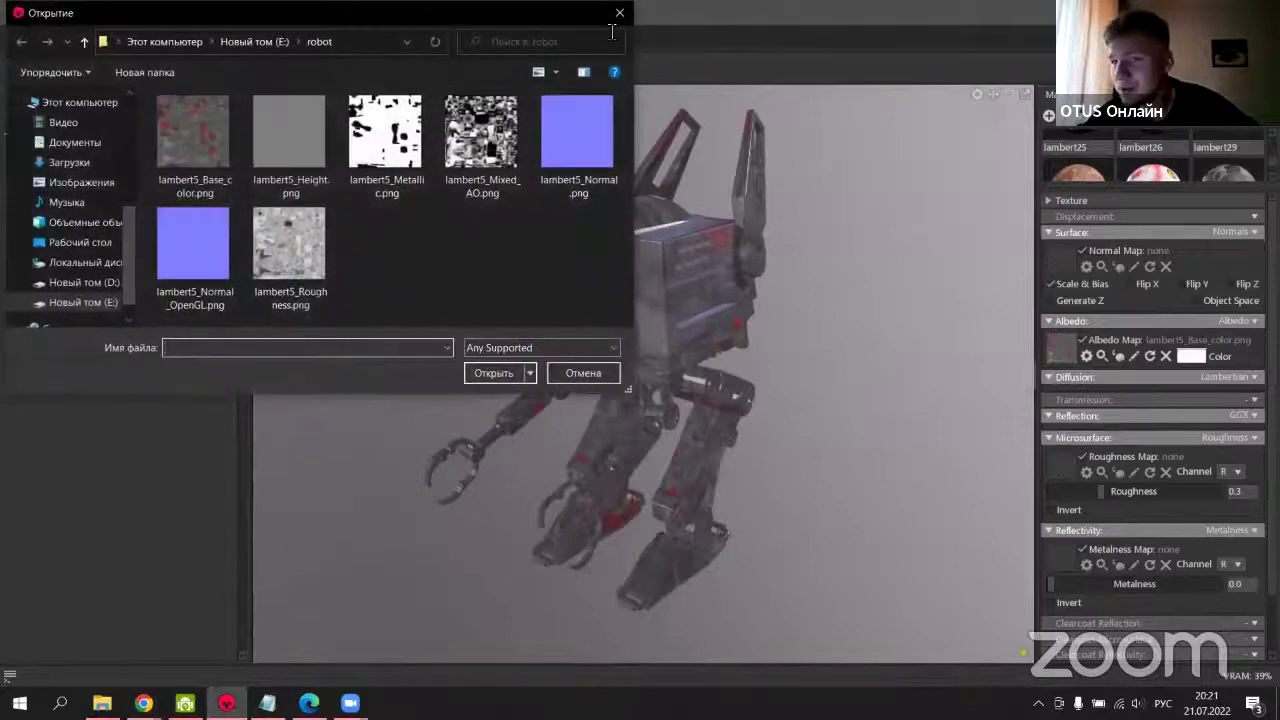
left_click(612, 20)
left_click(1190, 356)
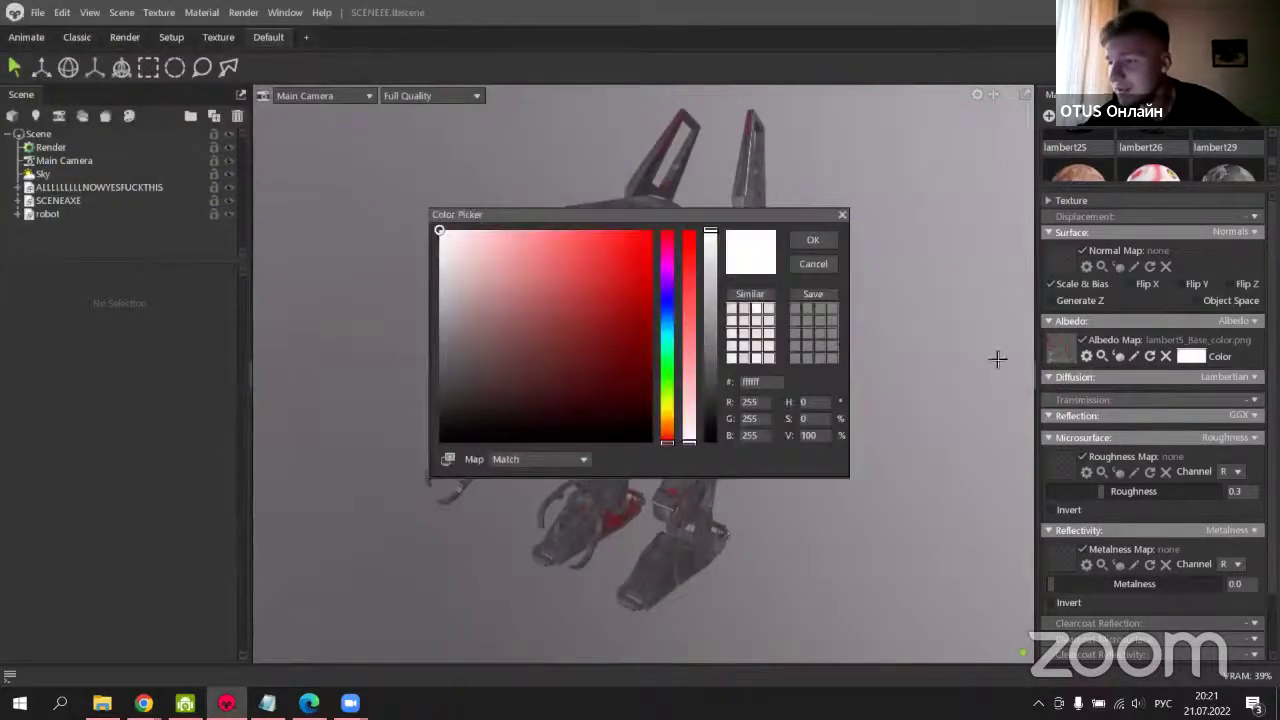
left_click(583, 309)
left_click(440, 232)
left_click(811, 243)
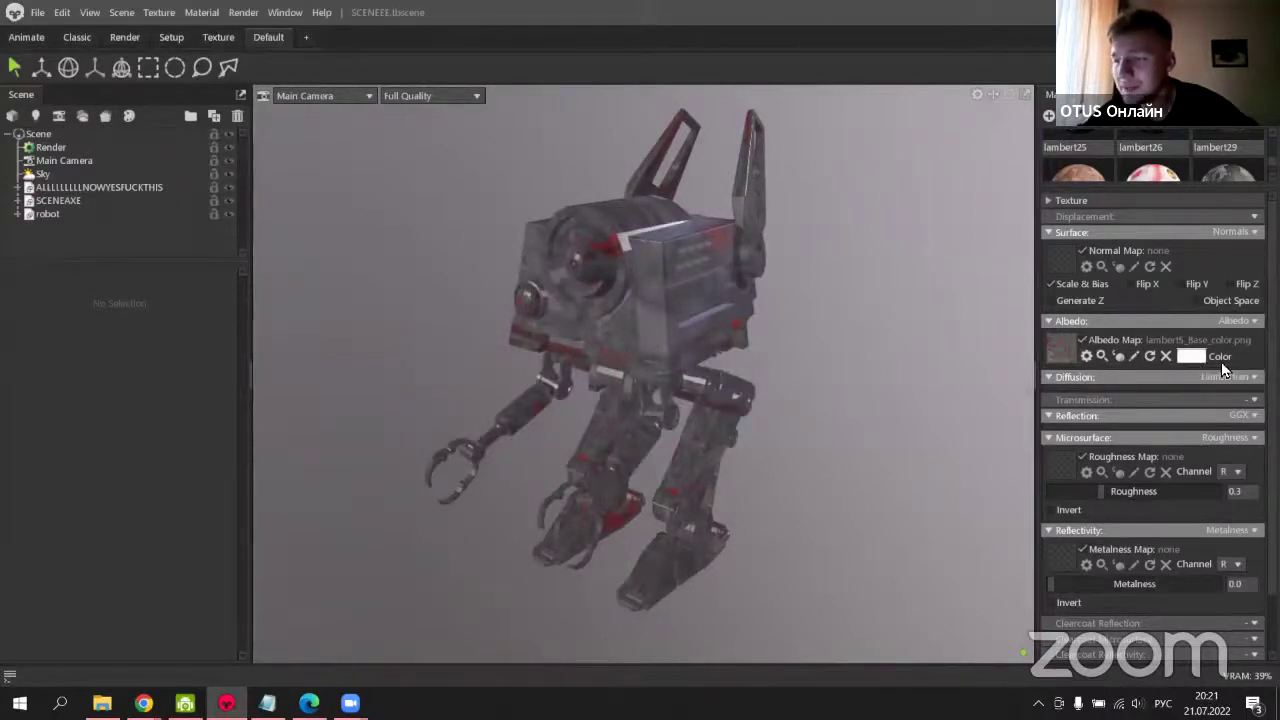
Tint the lambert5 albedo color red and blue, inspect the blue robot, and restore the color to white.
left_click(1190, 356)
left_click(577, 234)
left_click(606, 290)
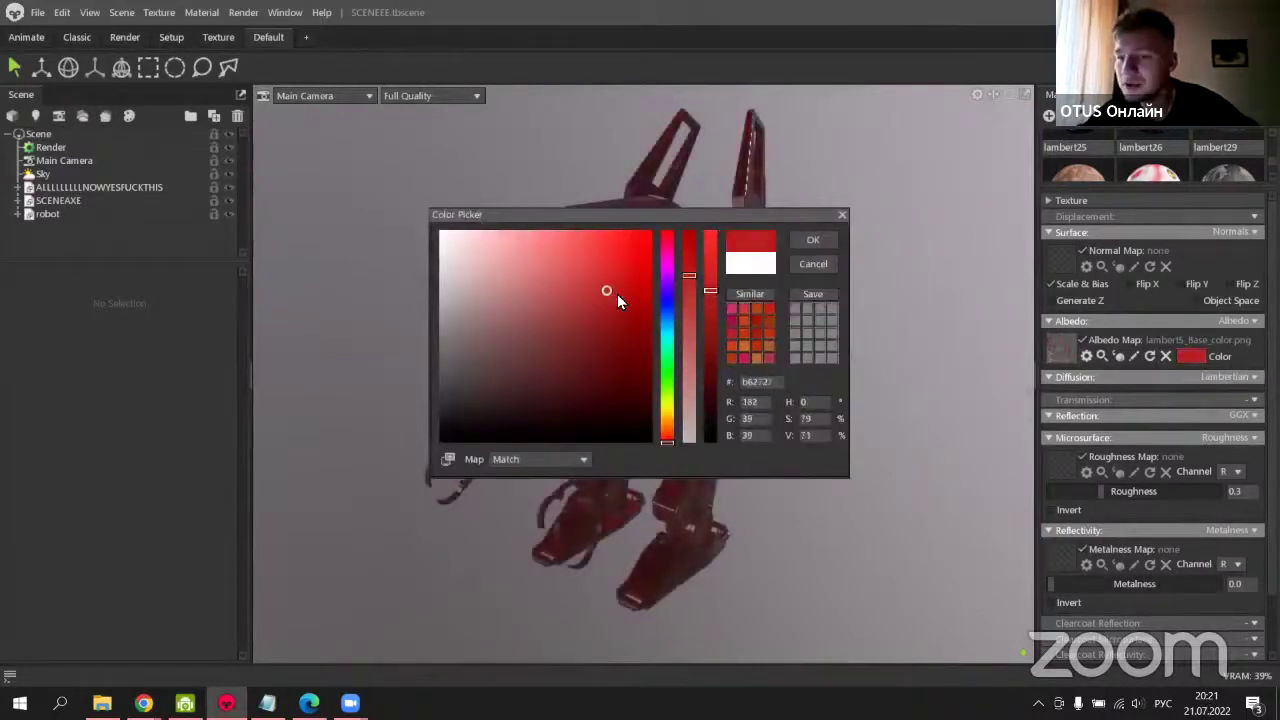
mouse_move(667, 352)
left_mouse_down()
mouse_move(669, 310)
mouse_move(670, 322)
left_mouse_up()
left_click(591, 280)
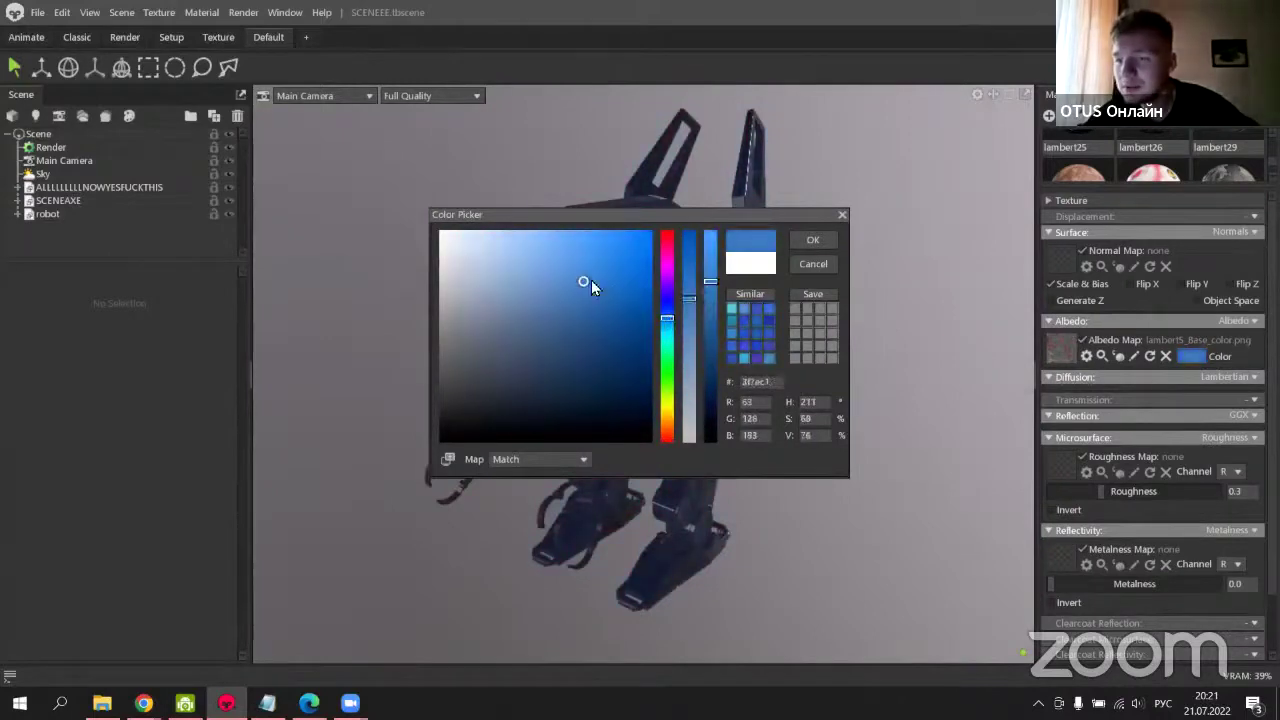
left_click(835, 238)
left_click_drag(820, 300, 776, 370)
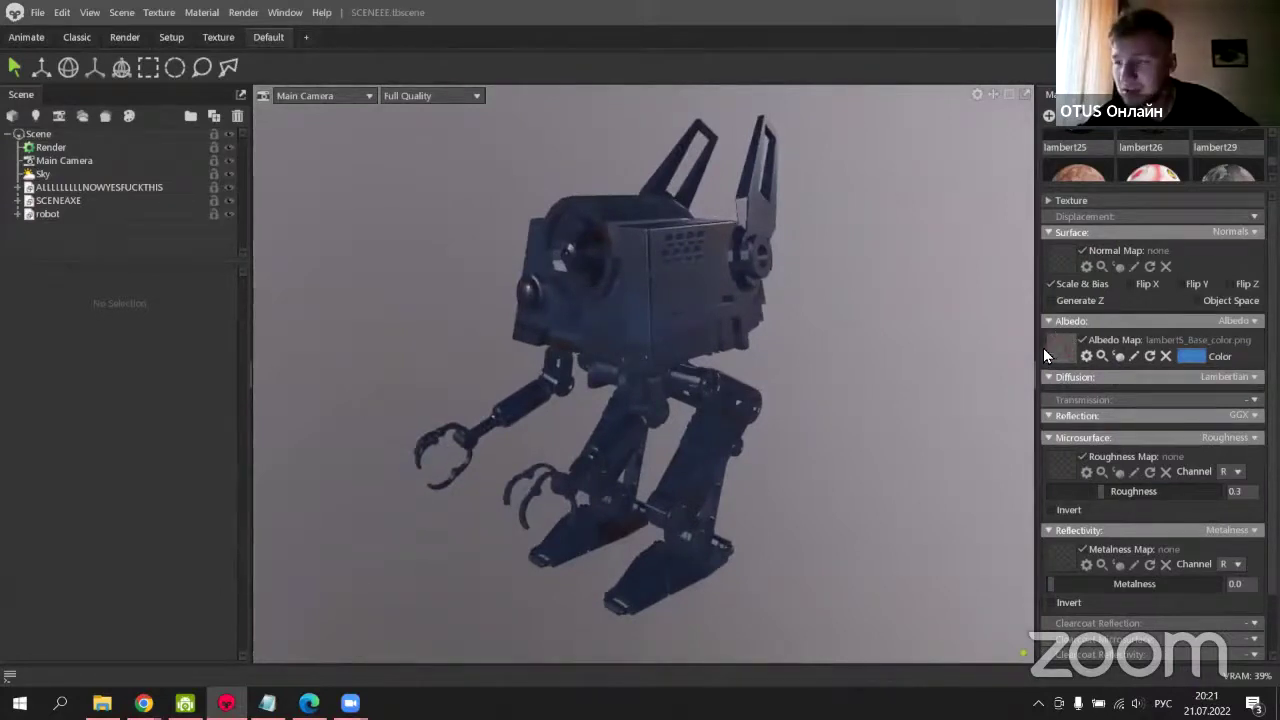
left_click(1203, 356)
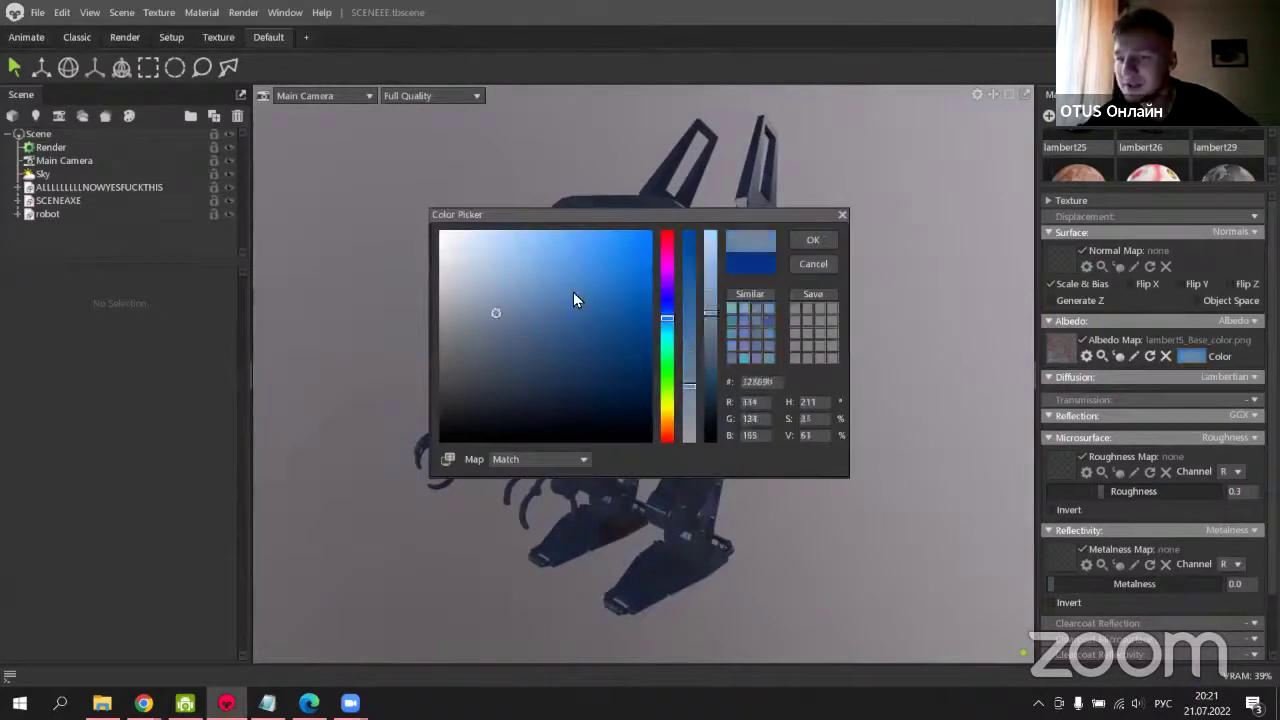
left_click_drag(573, 292, 386, 209)
left_click(813, 241)
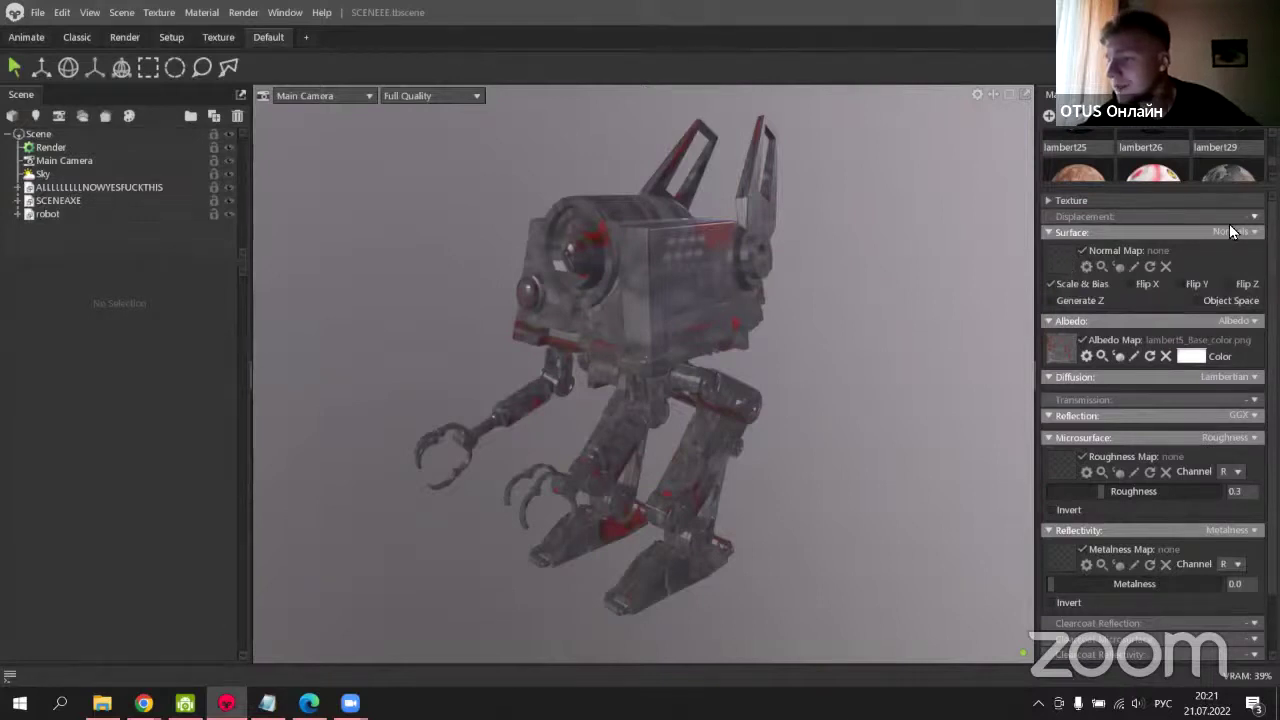
Enable Height displacement on the lambert5 material and collapse its settings.
scroll(1105, 222, "down", 1)
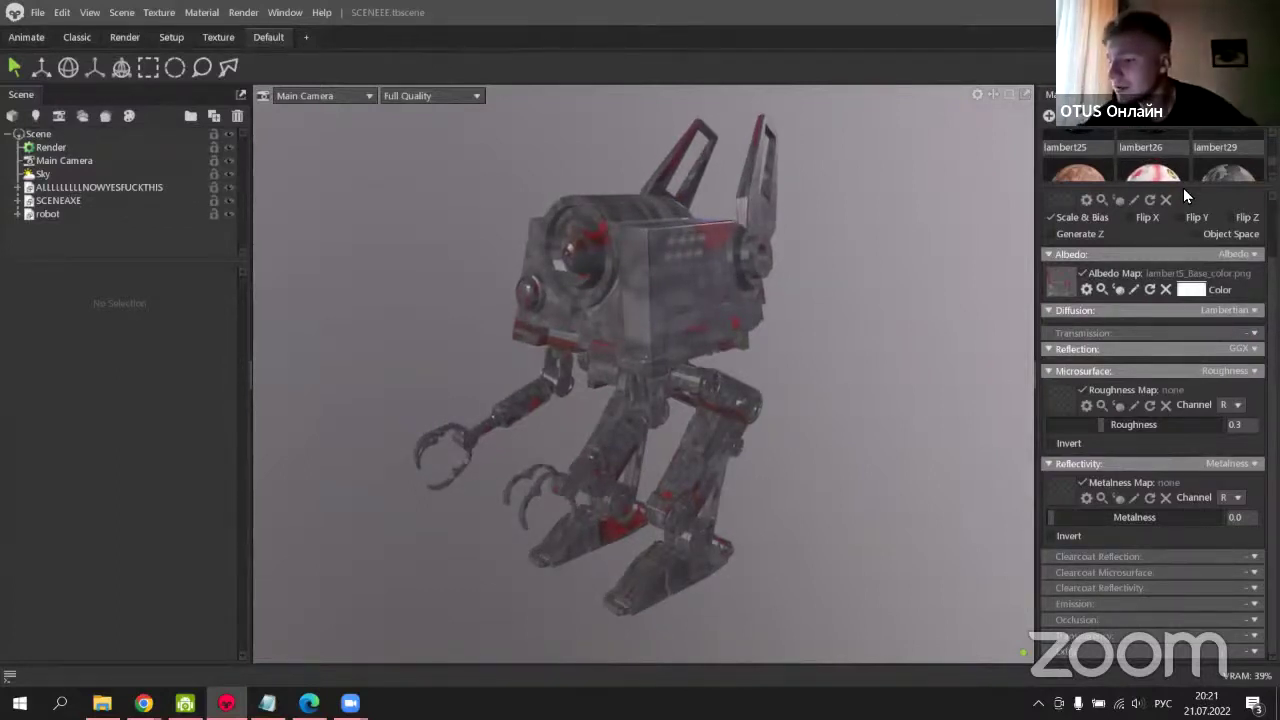
scroll(1155, 416, "up", 2)
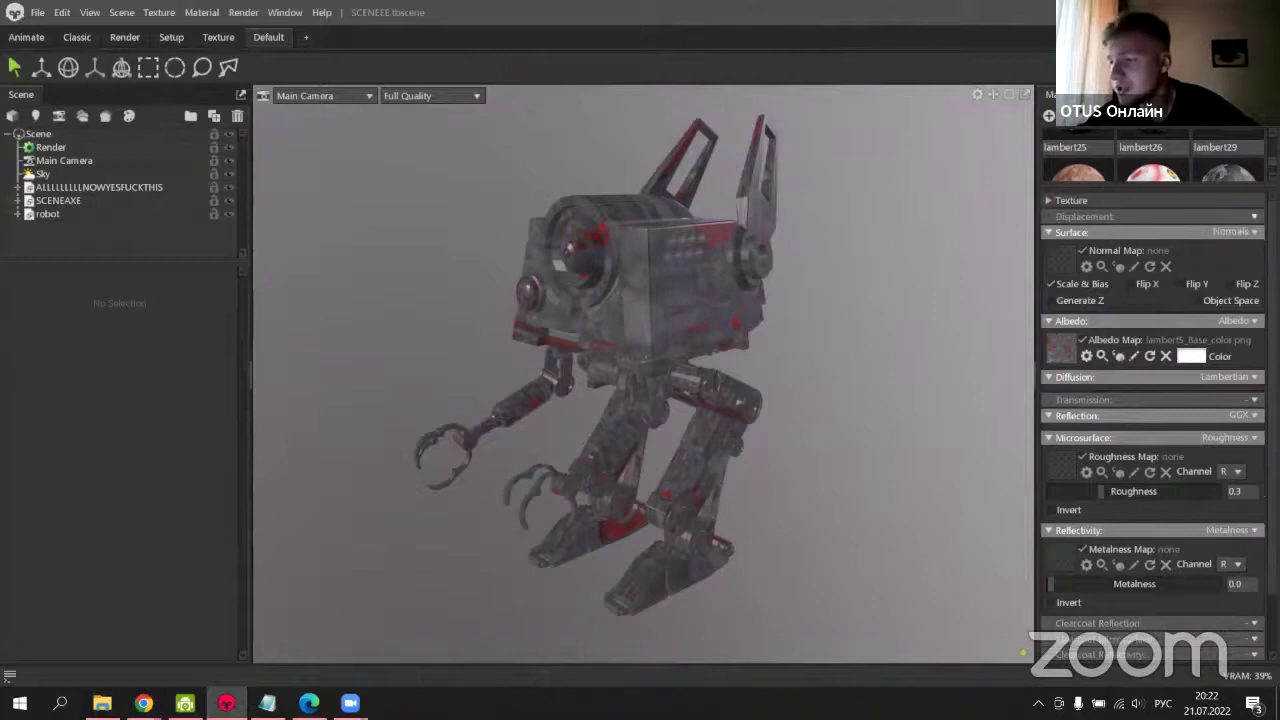
left_click(1240, 216)
left_click(1237, 250)
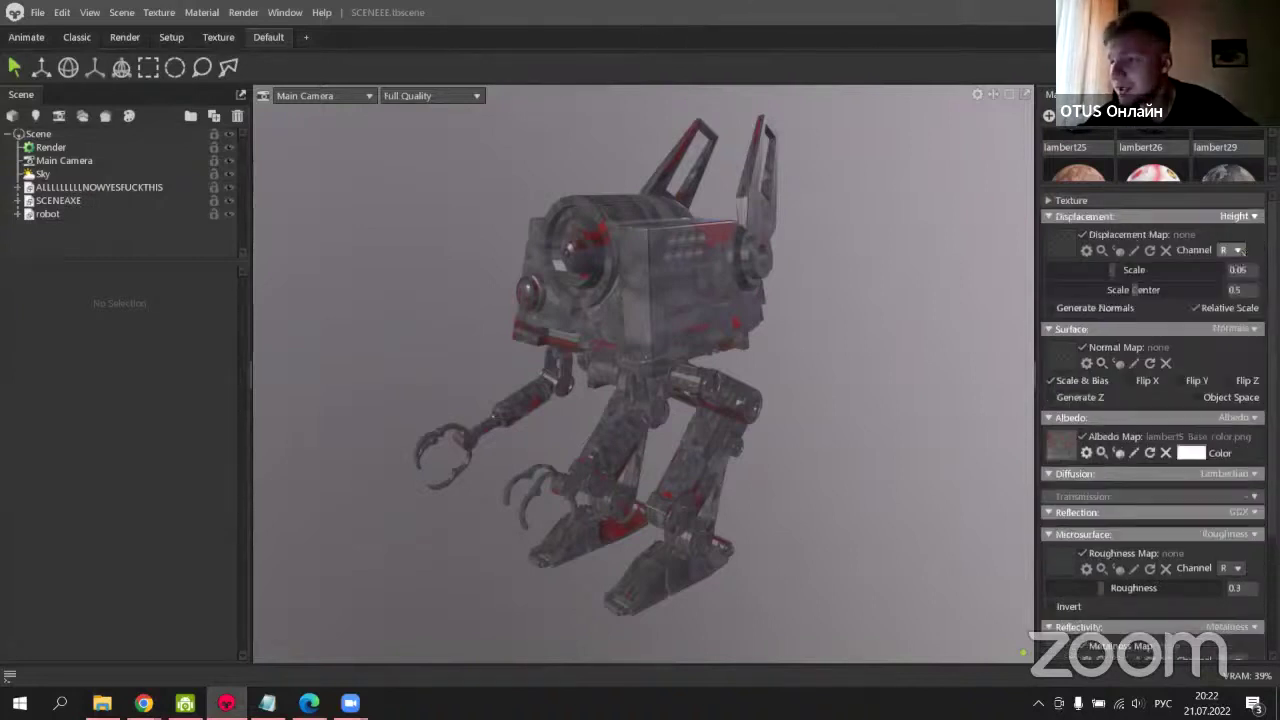
left_click(1051, 218)
Enable Occlusion on the lambert5 material, review its occlusion and cavity settings, and collapse the section.
scroll(1131, 292, "down", 1)
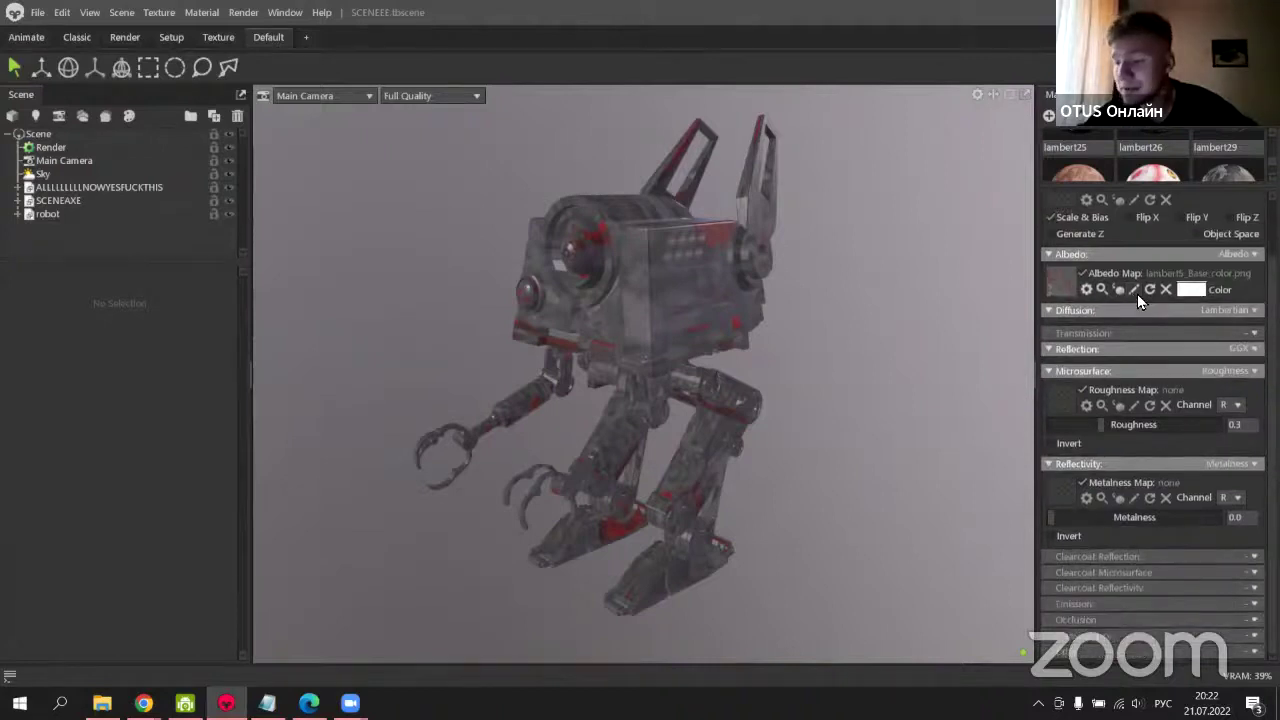
left_click(1098, 620)
left_click(1214, 653)
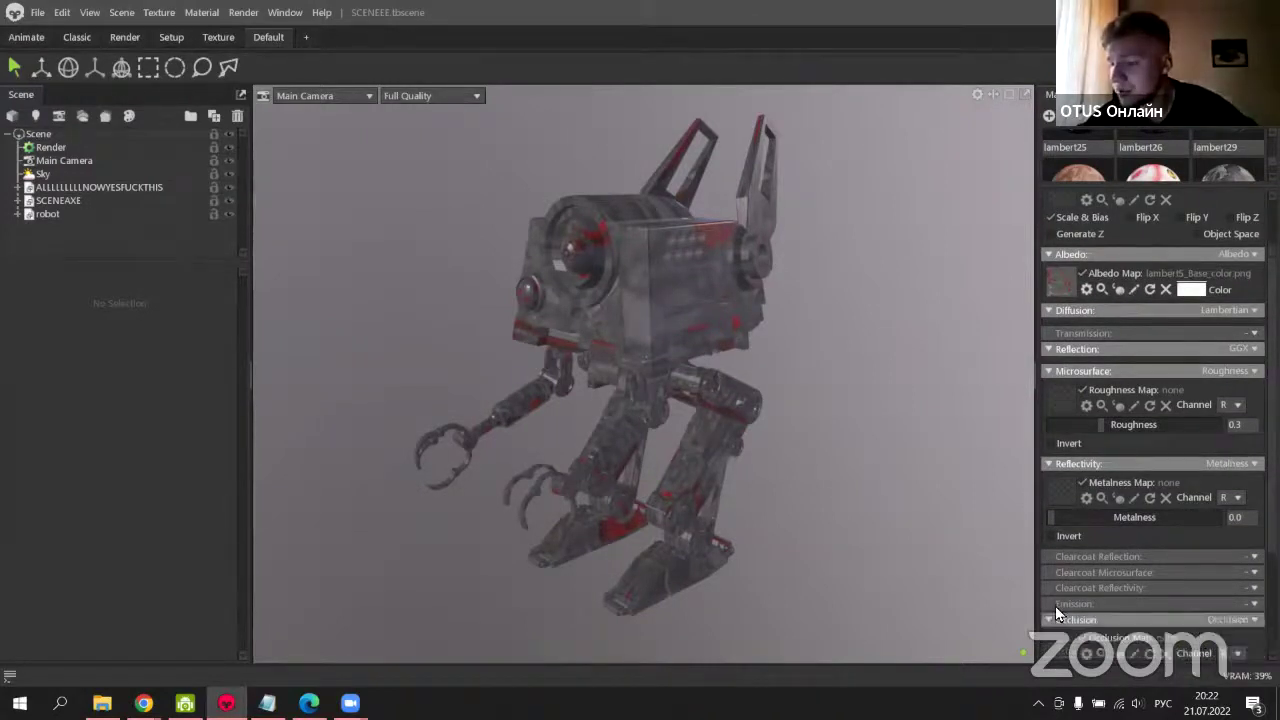
scroll(1055, 606, "down", 1)
scroll(1104, 530, "down", 1)
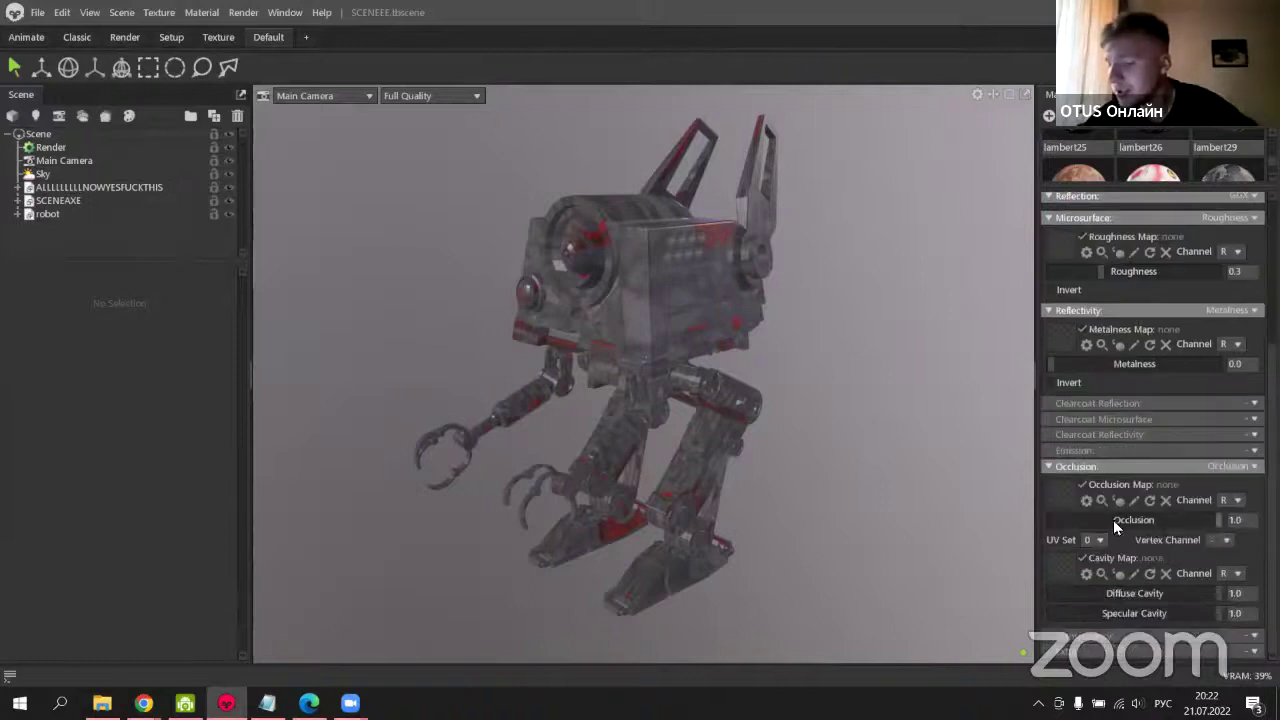
left_click(1048, 467)
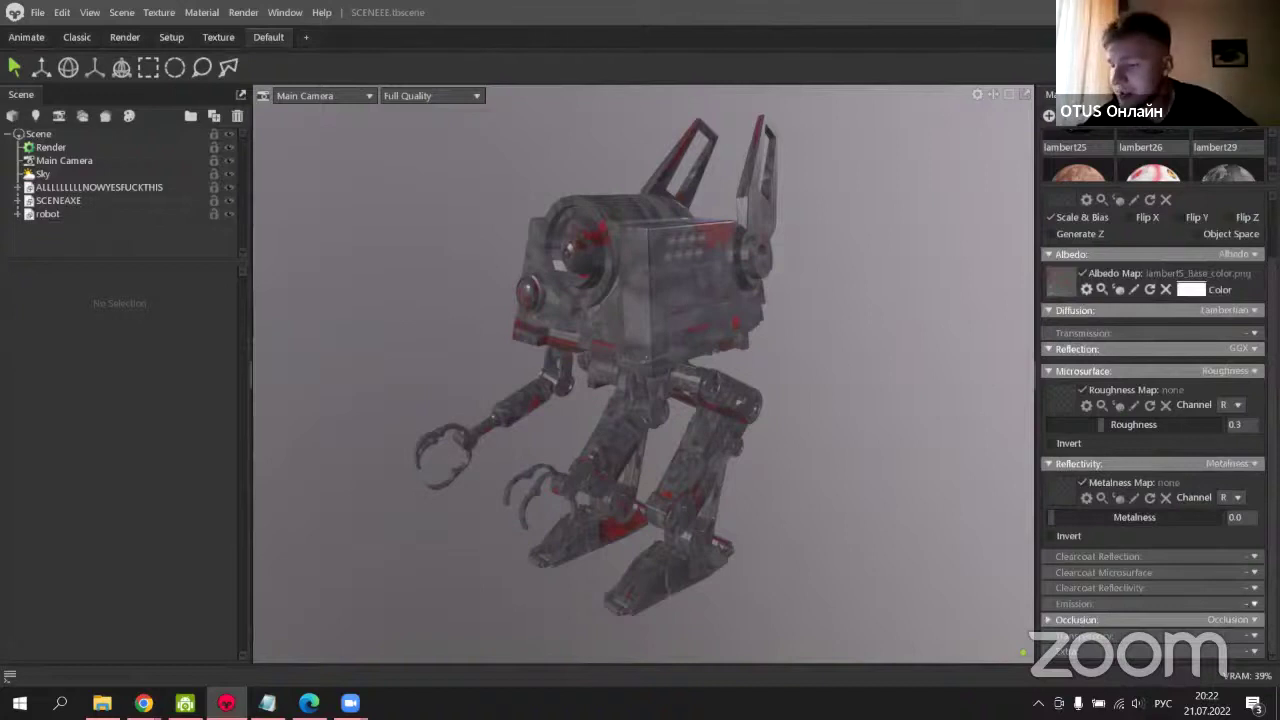
Enable Emissive emission on the lambert5 material, review its settings, and collapse the section.
left_click(1248, 604)
left_click(1239, 638)
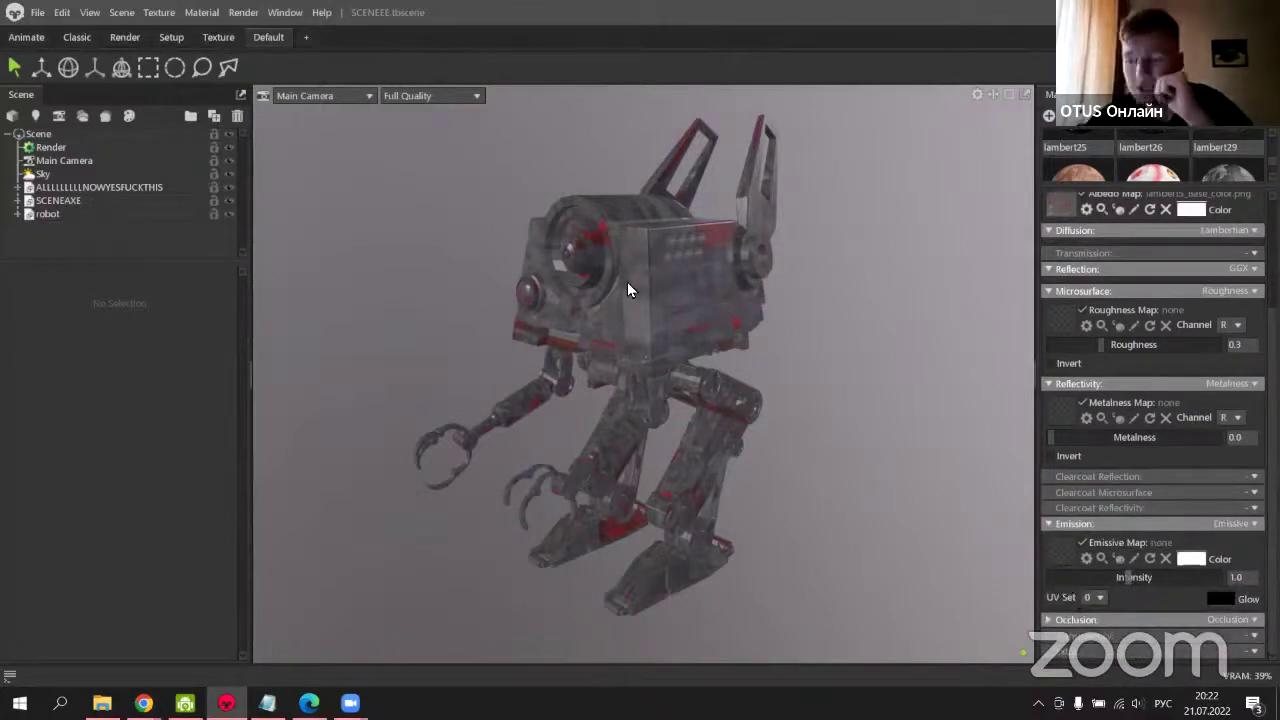
left_click(1049, 524)
left_click(1049, 602)
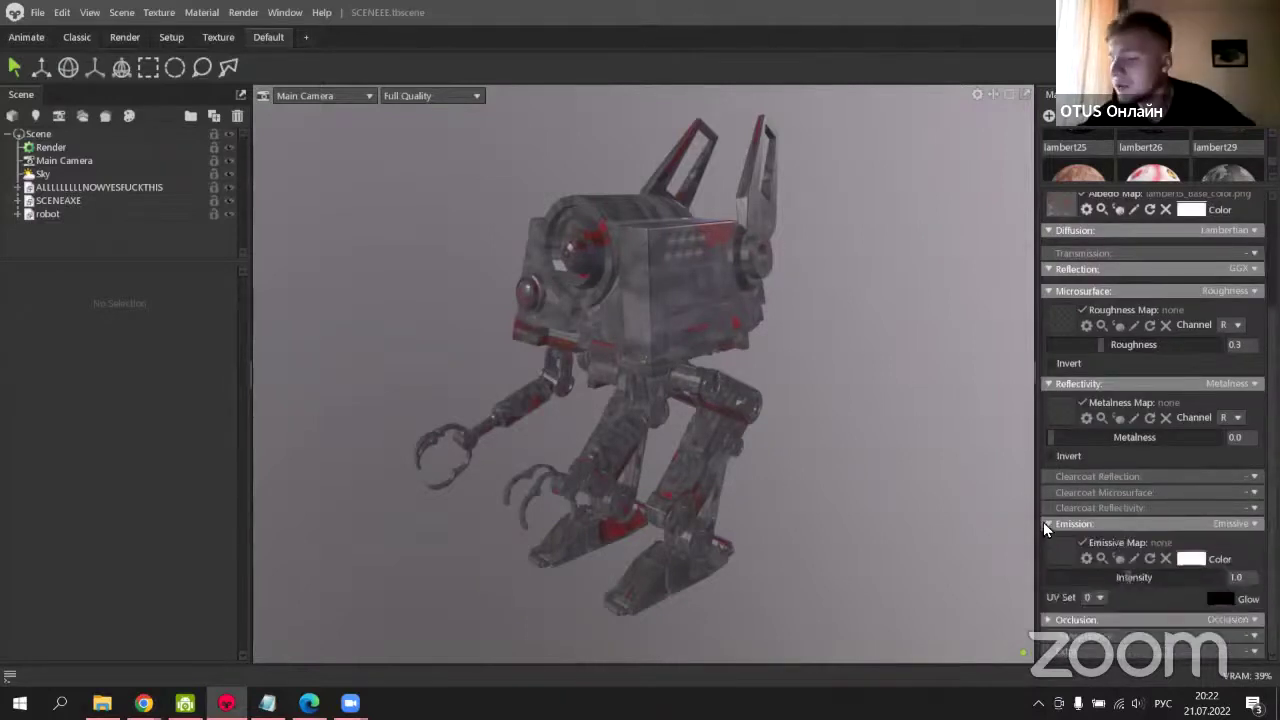
left_click(1048, 524)
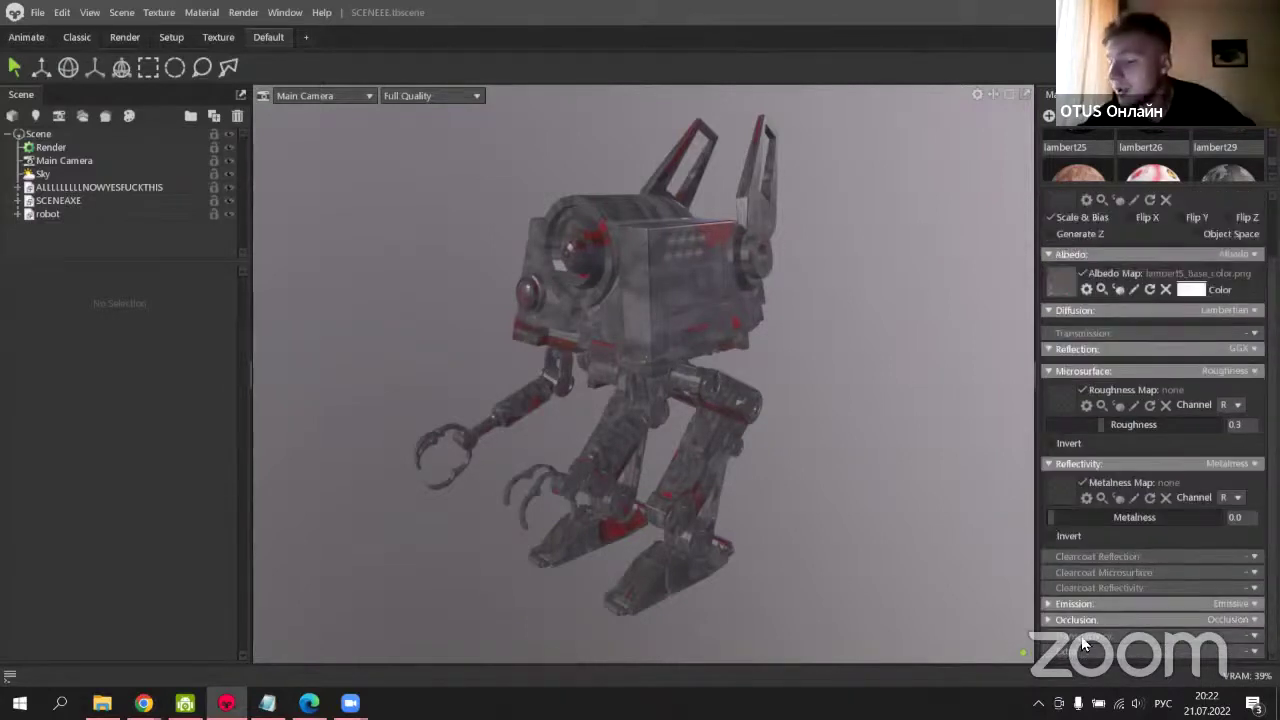
Set the lambert5 transparency to Cutout, switch it to Dither, and vary the alpha value while viewing the robot.
left_click(1253, 637)
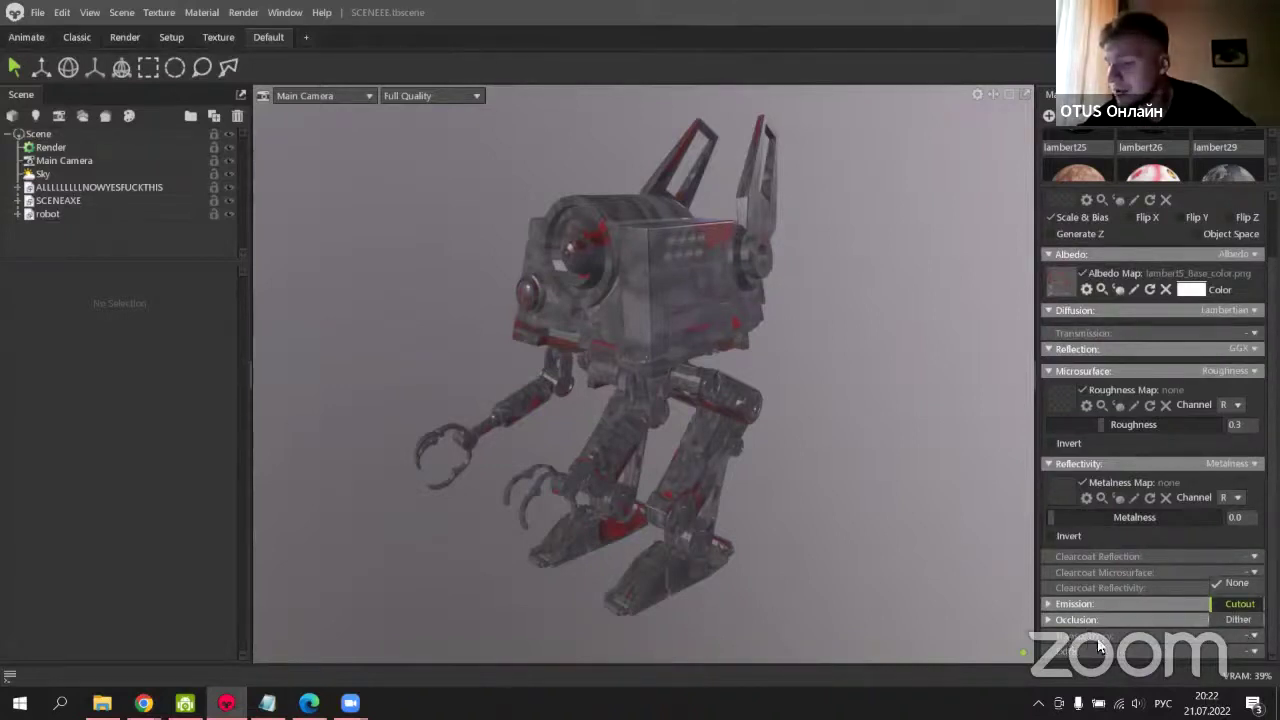
left_click(1240, 605)
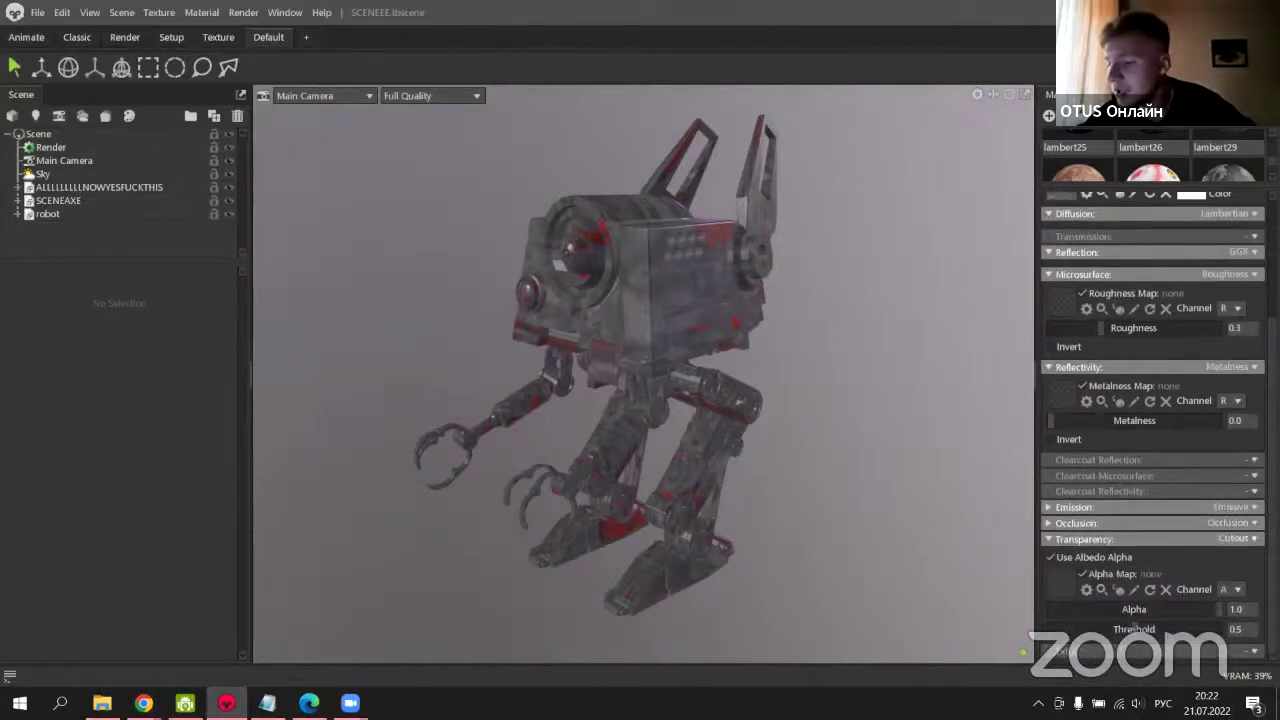
left_click(1238, 539)
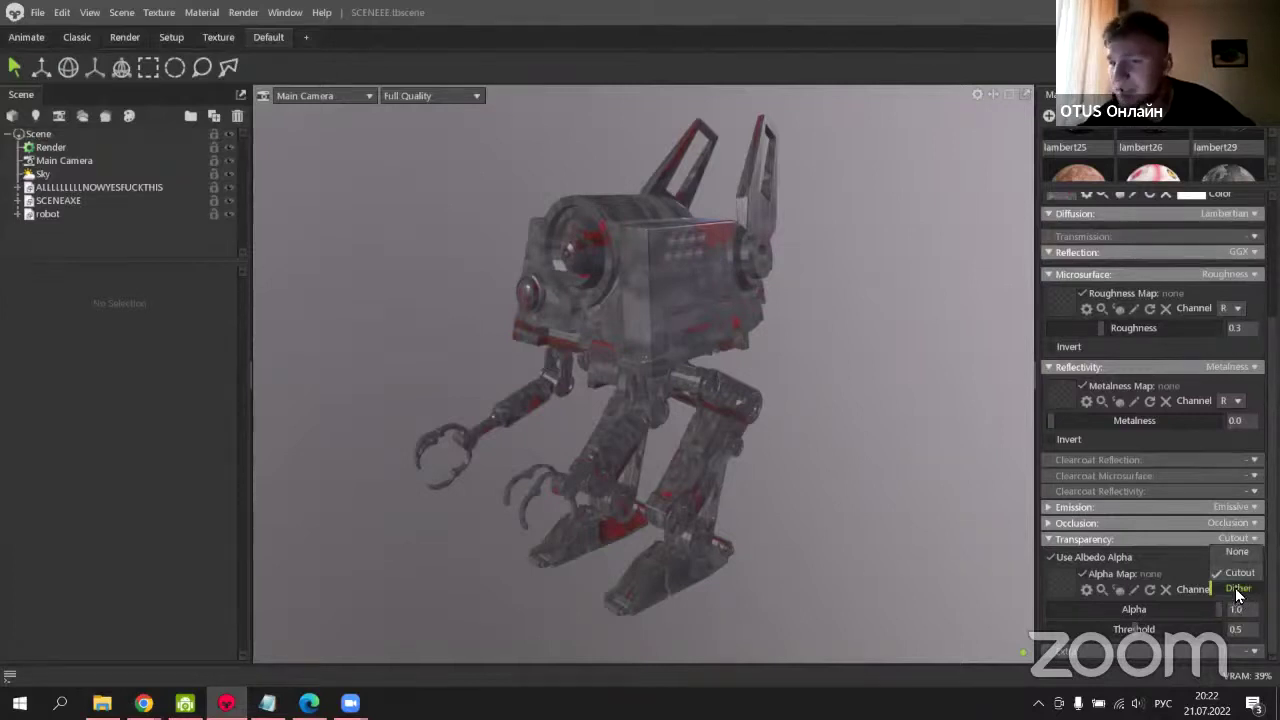
left_click(1223, 588)
left_click_drag(1218, 629, 1128, 632)
left_click_drag(783, 474, 862, 492)
left_click_drag(1150, 632, 1258, 618)
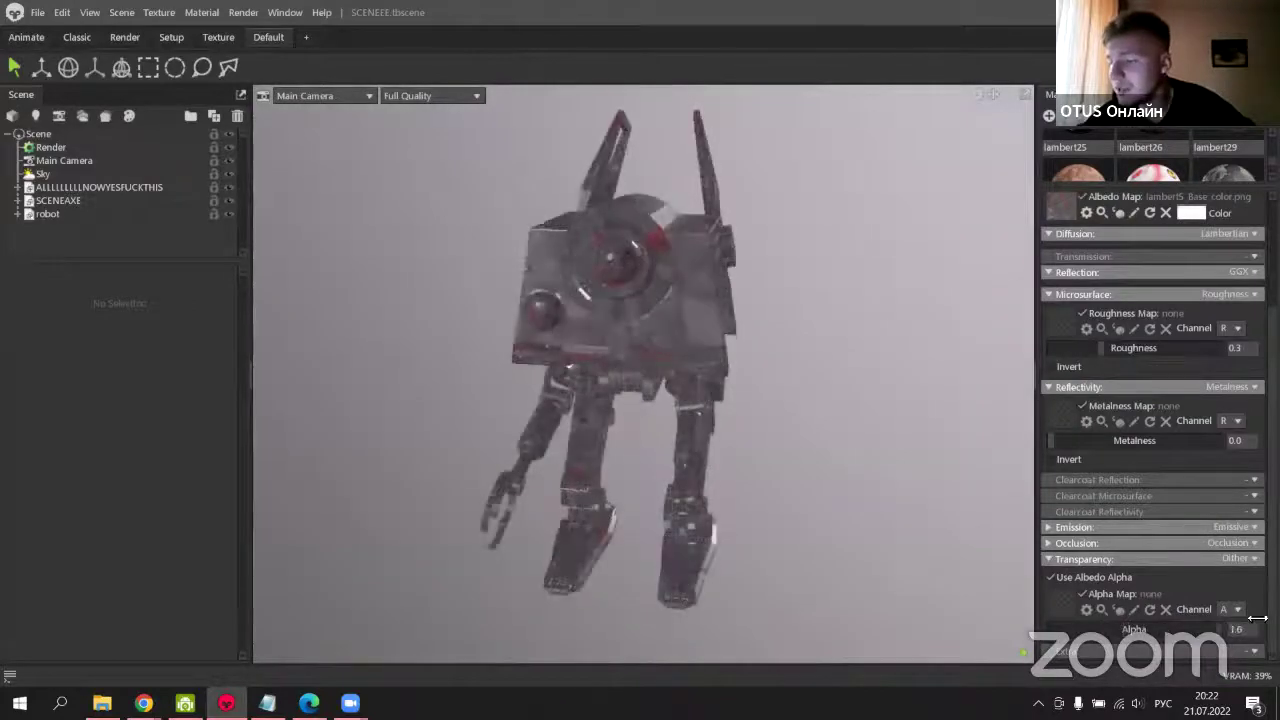
Enlarge the material list and delete the robot model and the lambert5 material.
scroll(1157, 532, "up", 3)
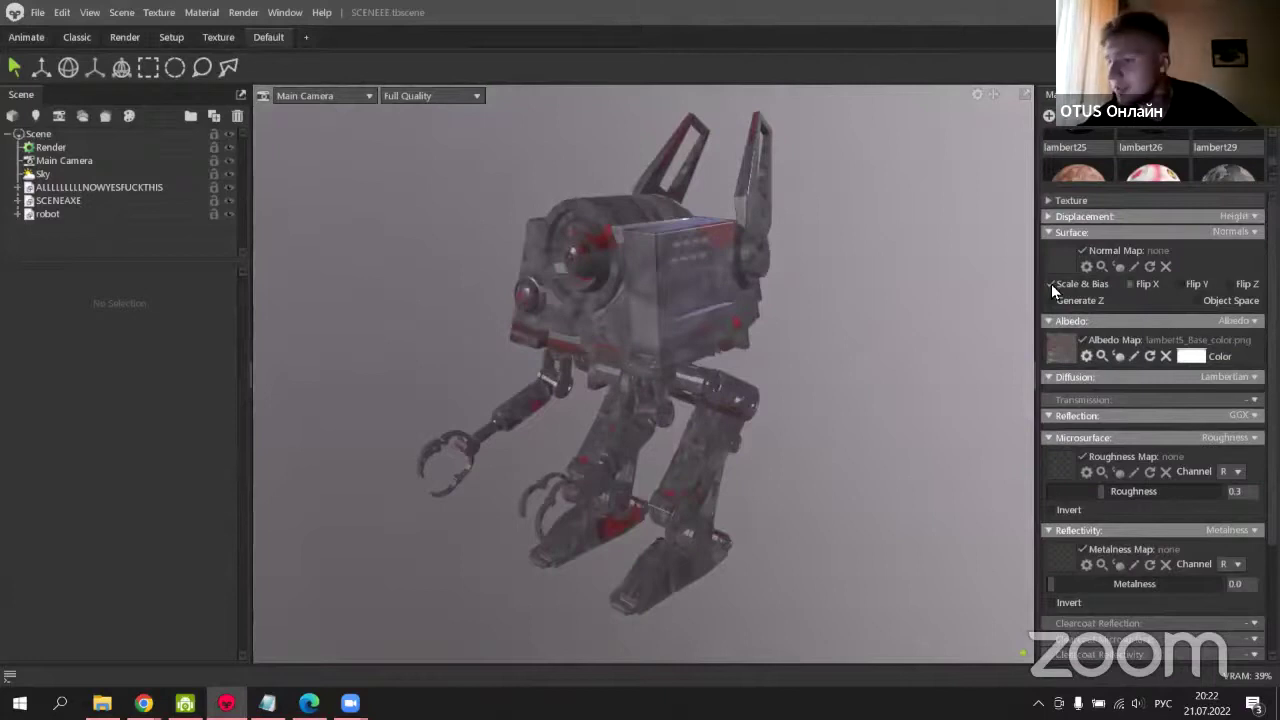
scroll(1119, 234, "up", 2)
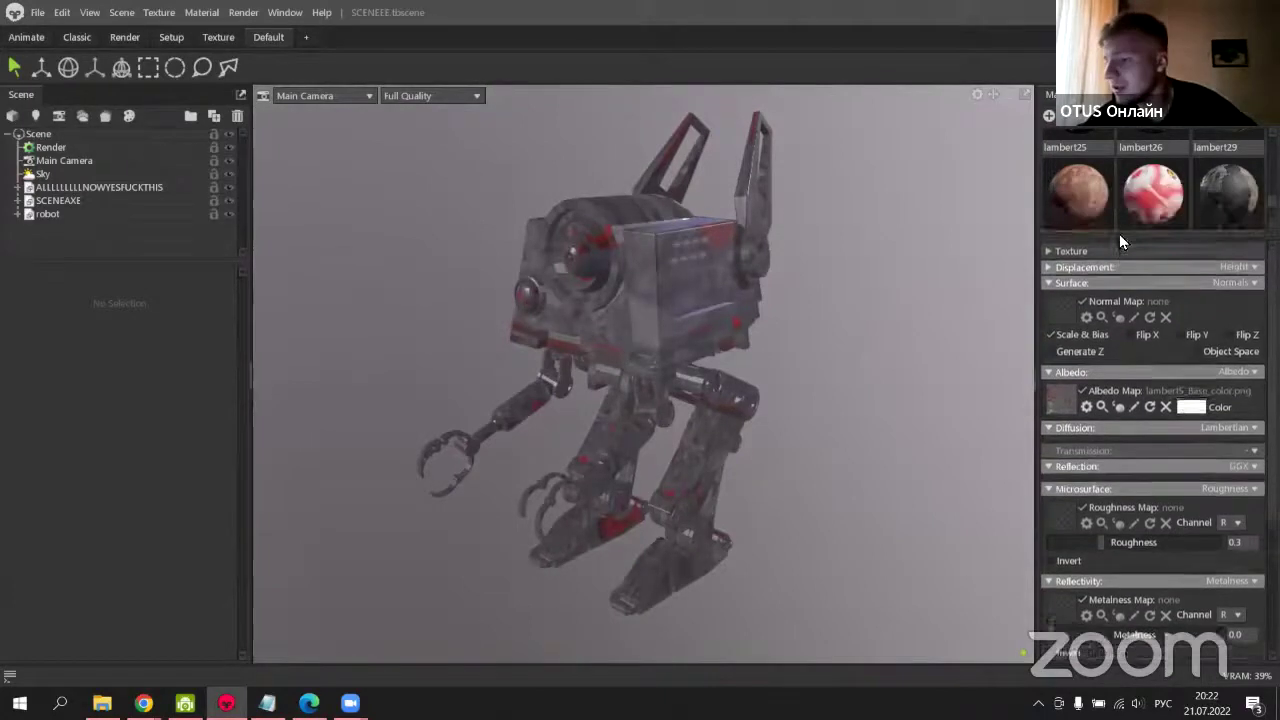
scroll(1119, 234, "up", 2)
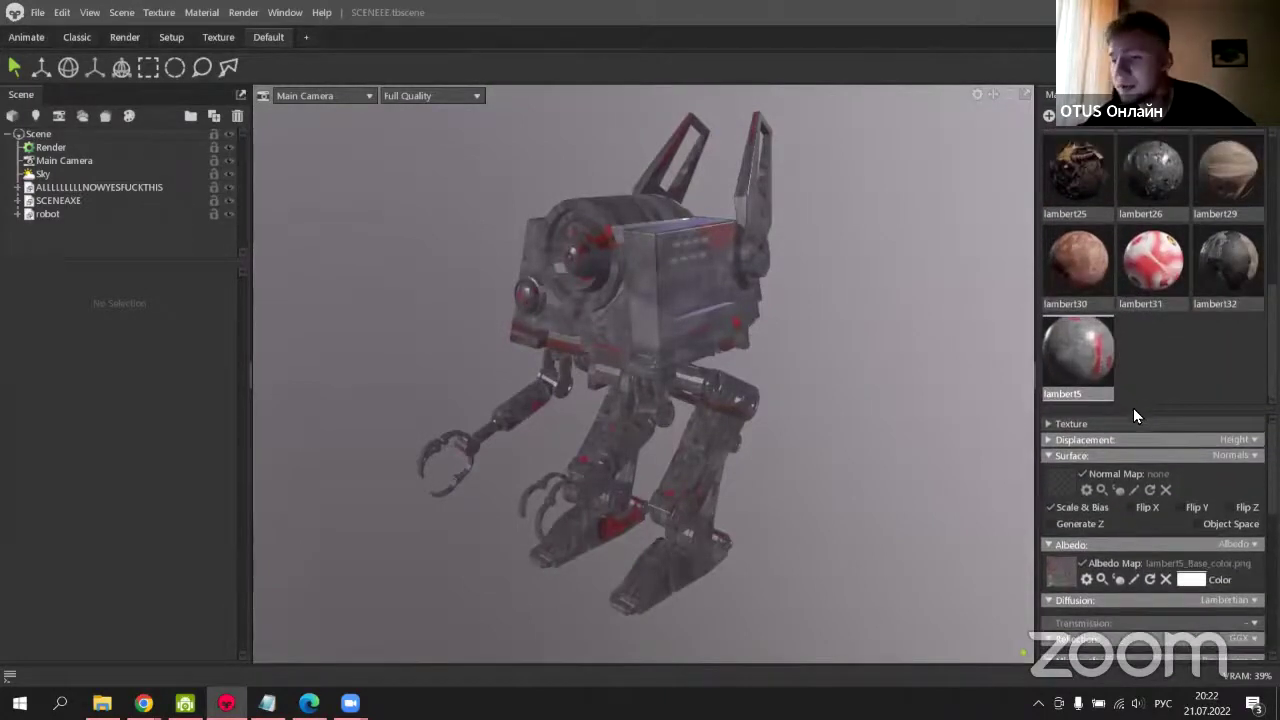
left_click(167, 216)
key("Delete")
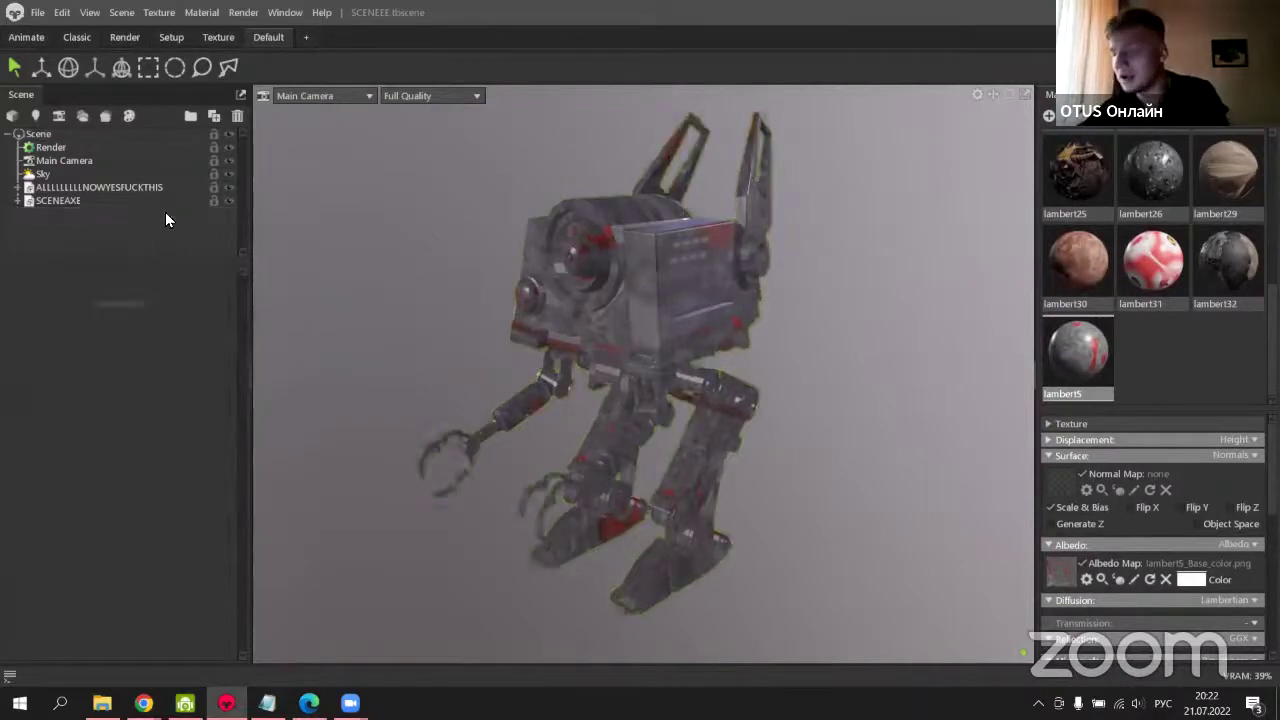
left_click(1087, 330)
key("Delete")
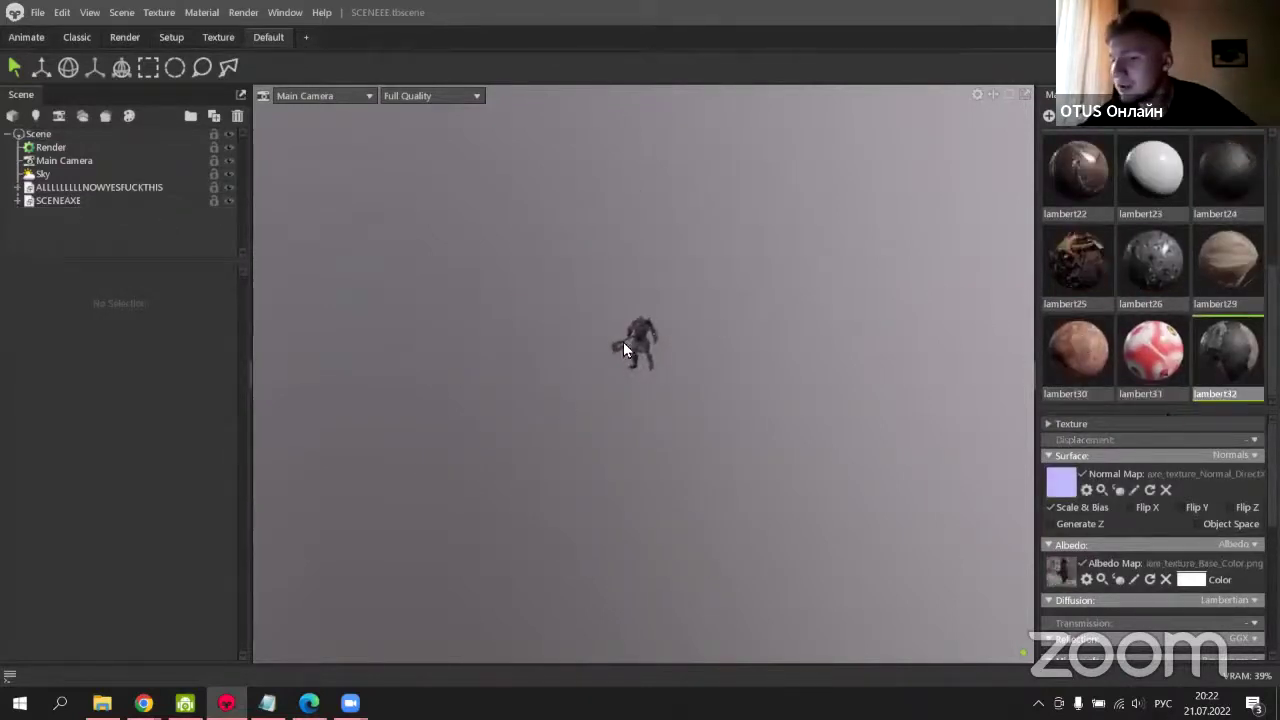
Frame the axe-wielding character in the viewport and orbit around it for a close full-body view.
scroll(628, 340, "up", 2)
scroll(633, 335, "up", 3)
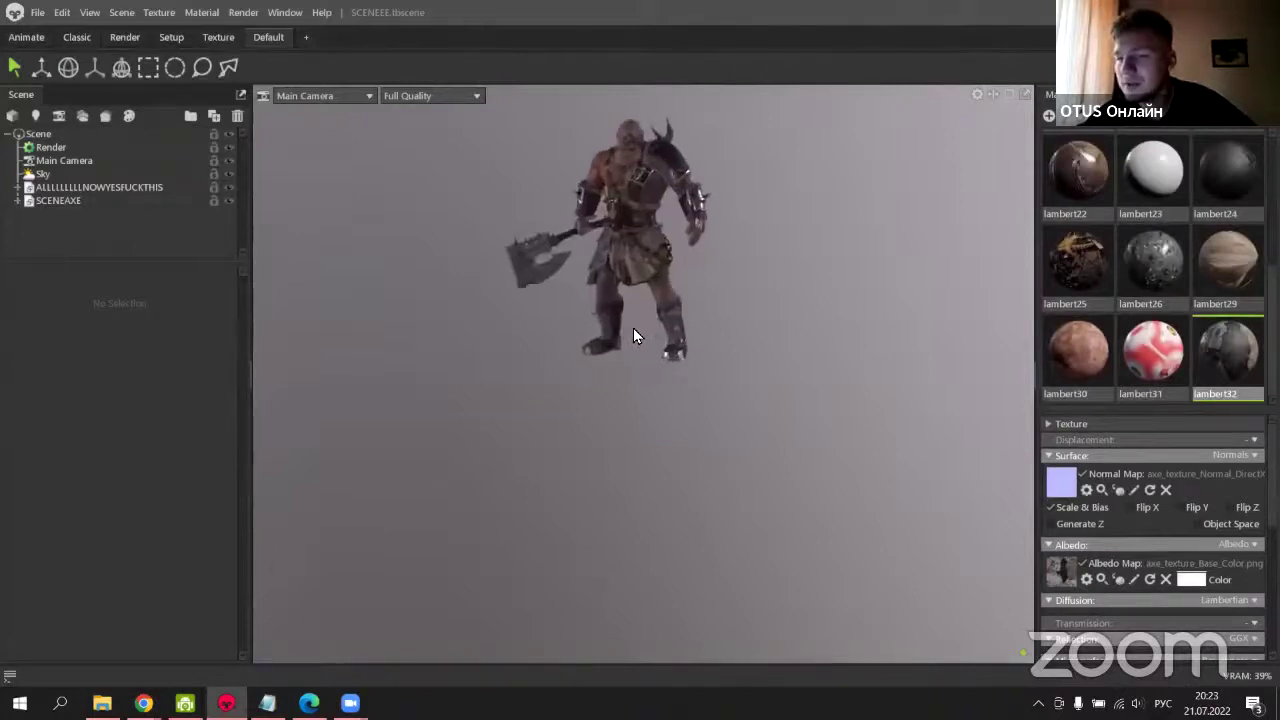
left_click(701, 228)
key("f")
key("alt+shift")
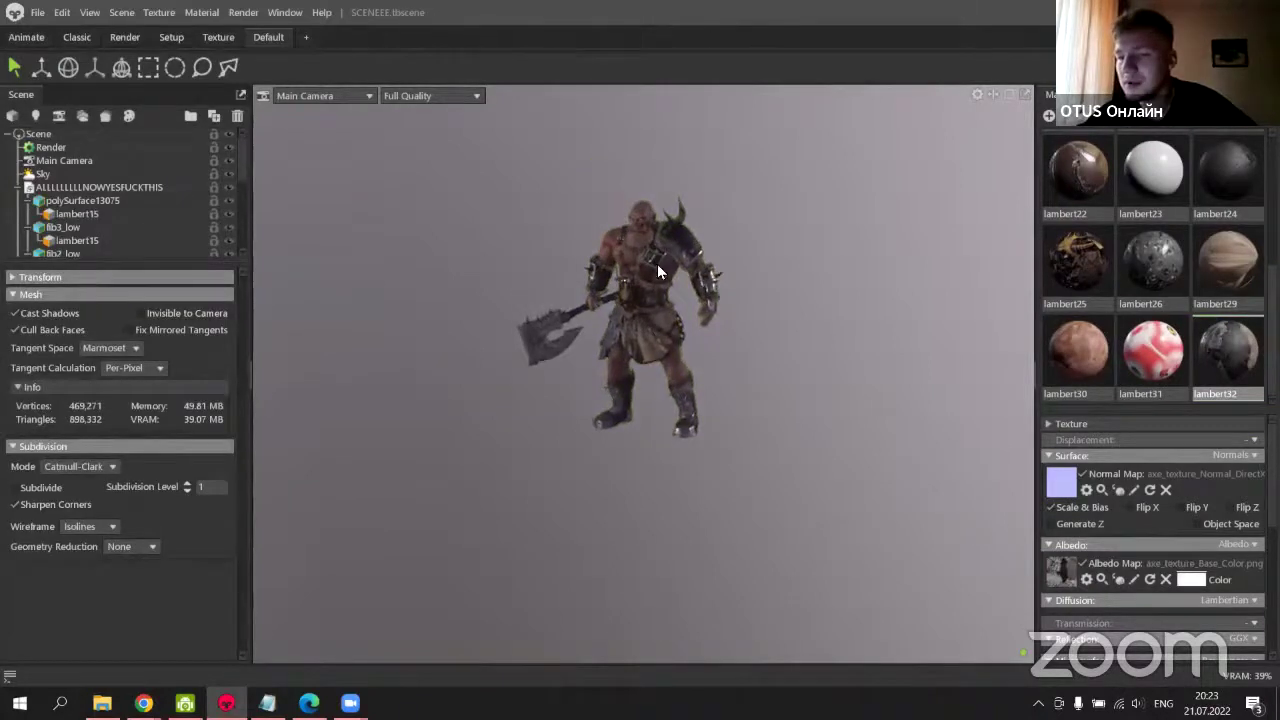
scroll(663, 342, "up", 5)
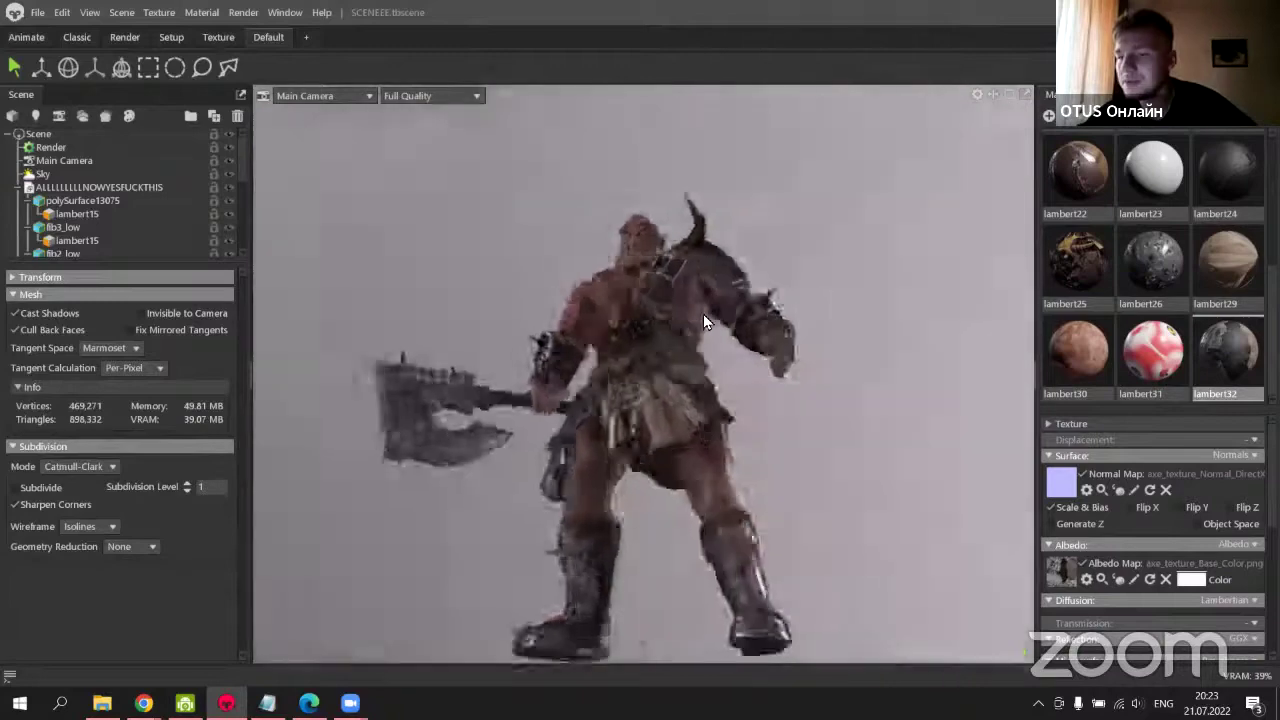
left_click_drag(703, 314, 751, 368)
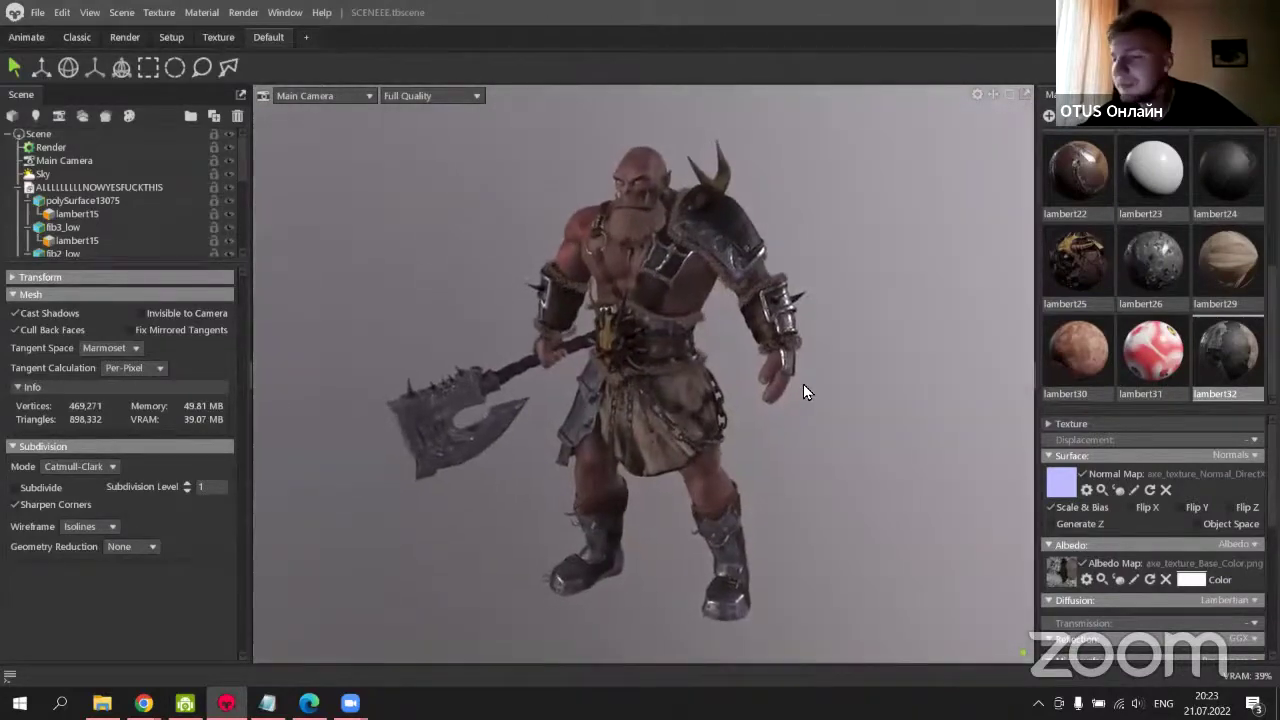
Select the lambert25 material, enlarge its property area, and review its normal, albedo, roughness, metalness and occlusion maps.
left_click(1077, 262)
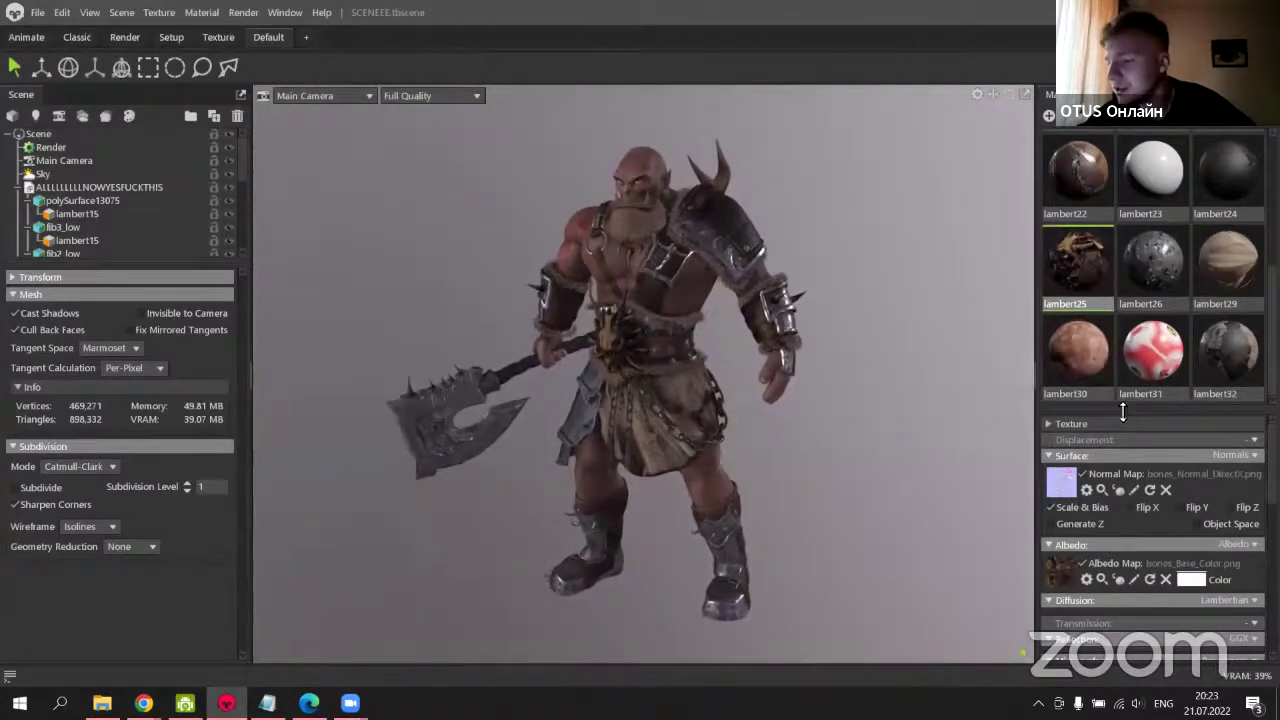
left_click_drag(1123, 412, 1101, 172)
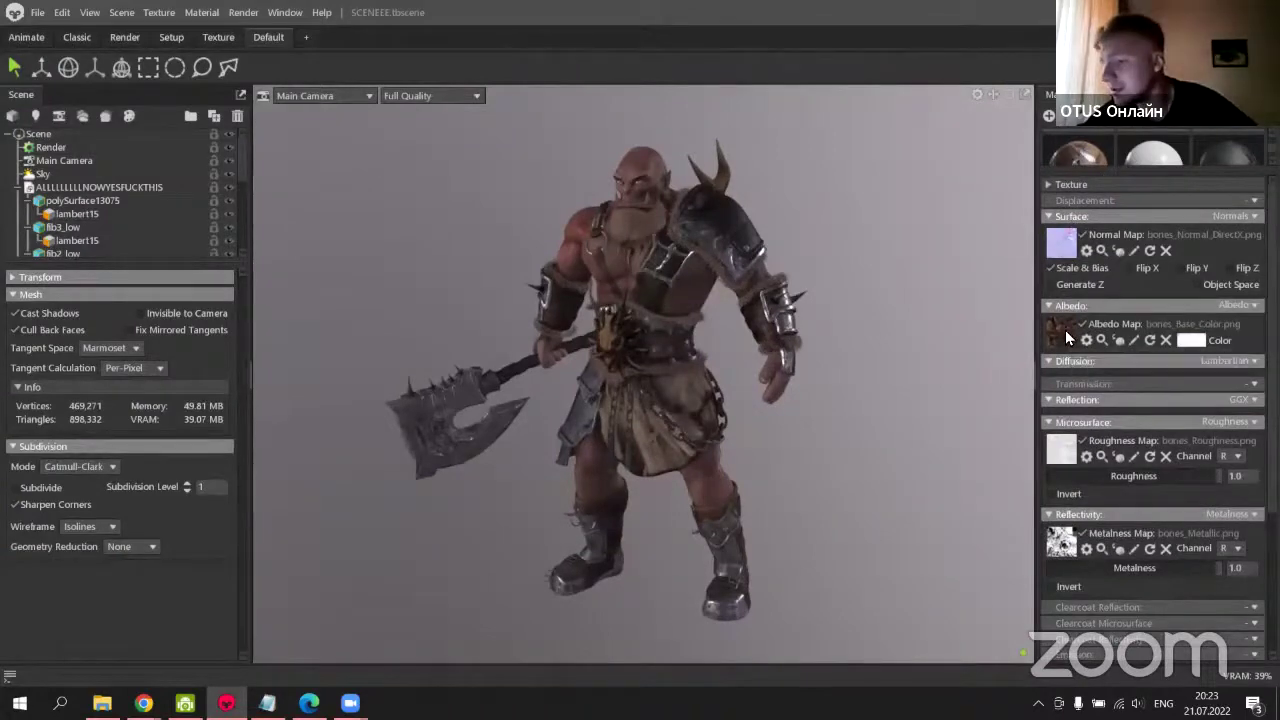
scroll(1089, 473, "down", 2)
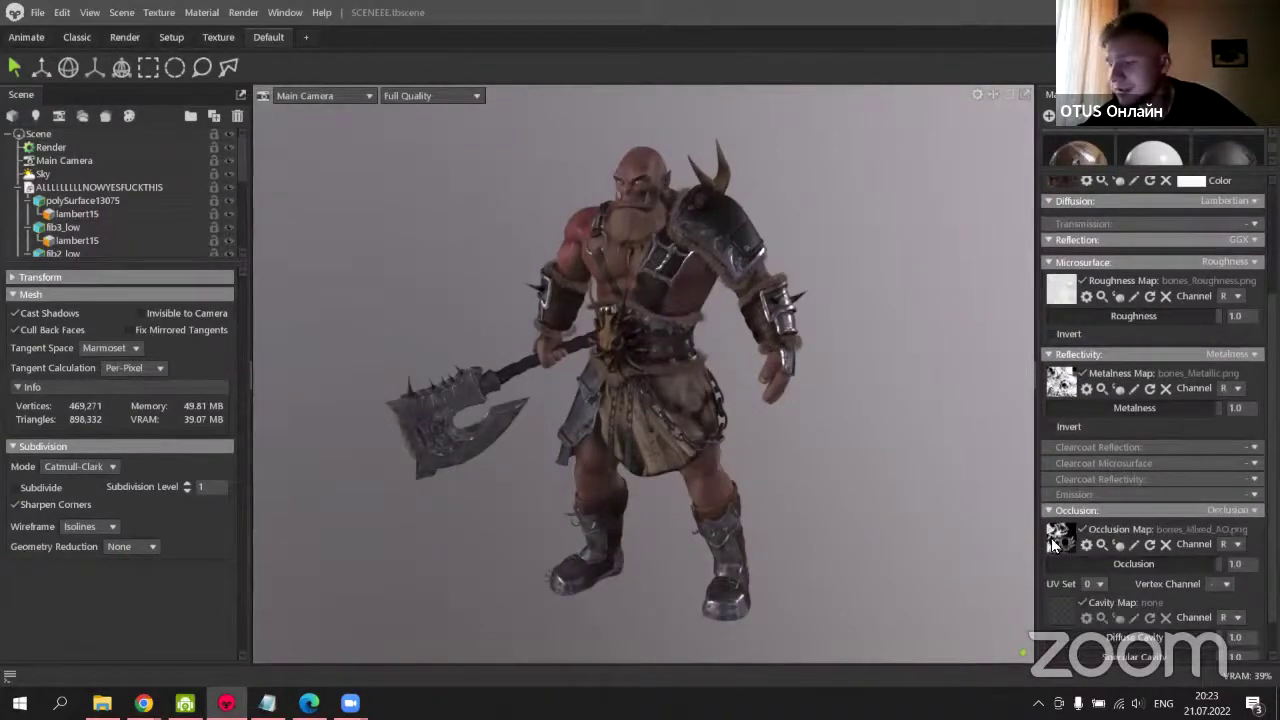
left_click_drag(900, 400, 655, 366)
Collapse the character model's hierarchy in the scene list, and check the lesson chat in the browser.
left_click(22, 187)
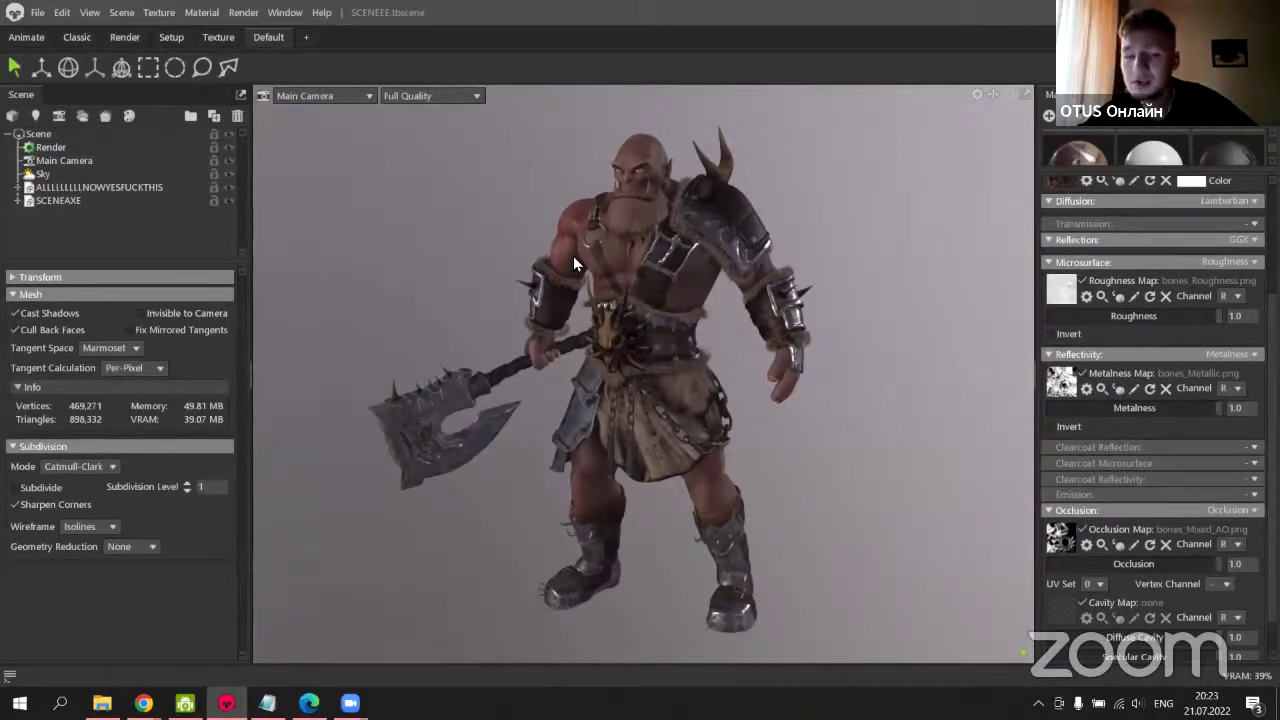
key("alt+Tab")
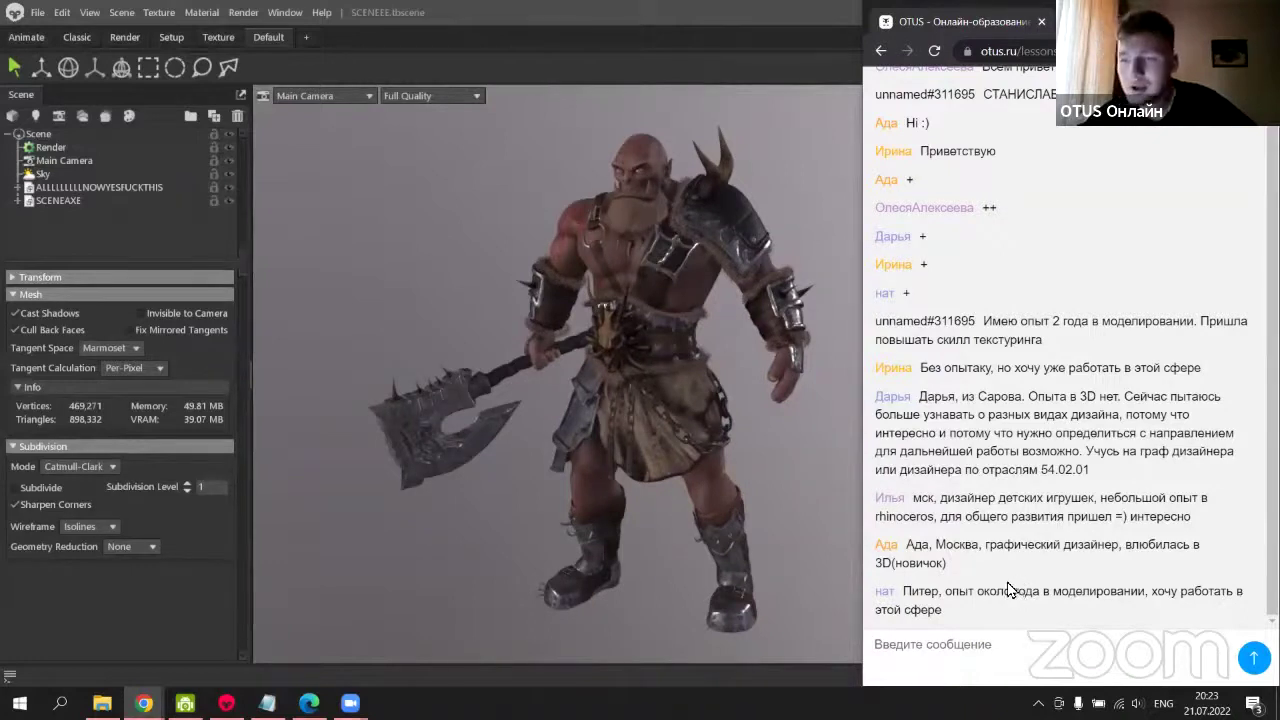
key("alt+Tab")
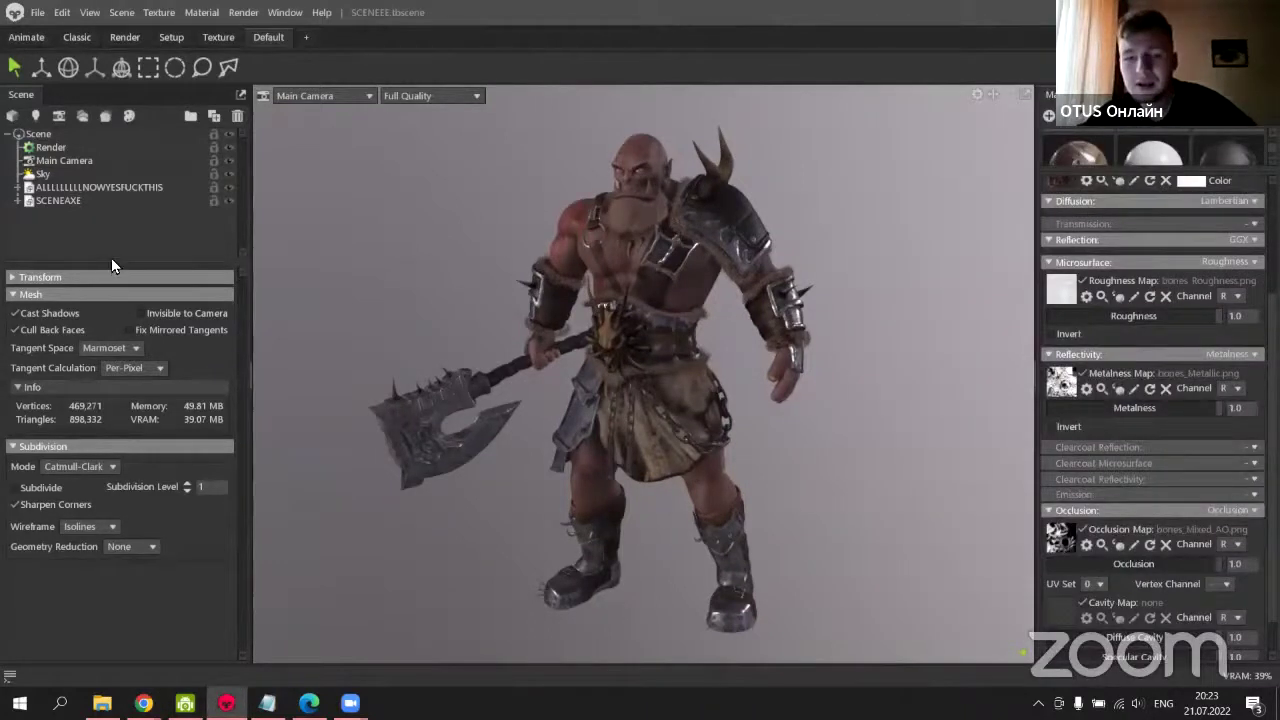
Shrink the scene list and lower the Sky's backdrop brightness to 0.0.
left_click_drag(107, 260, 117, 226)
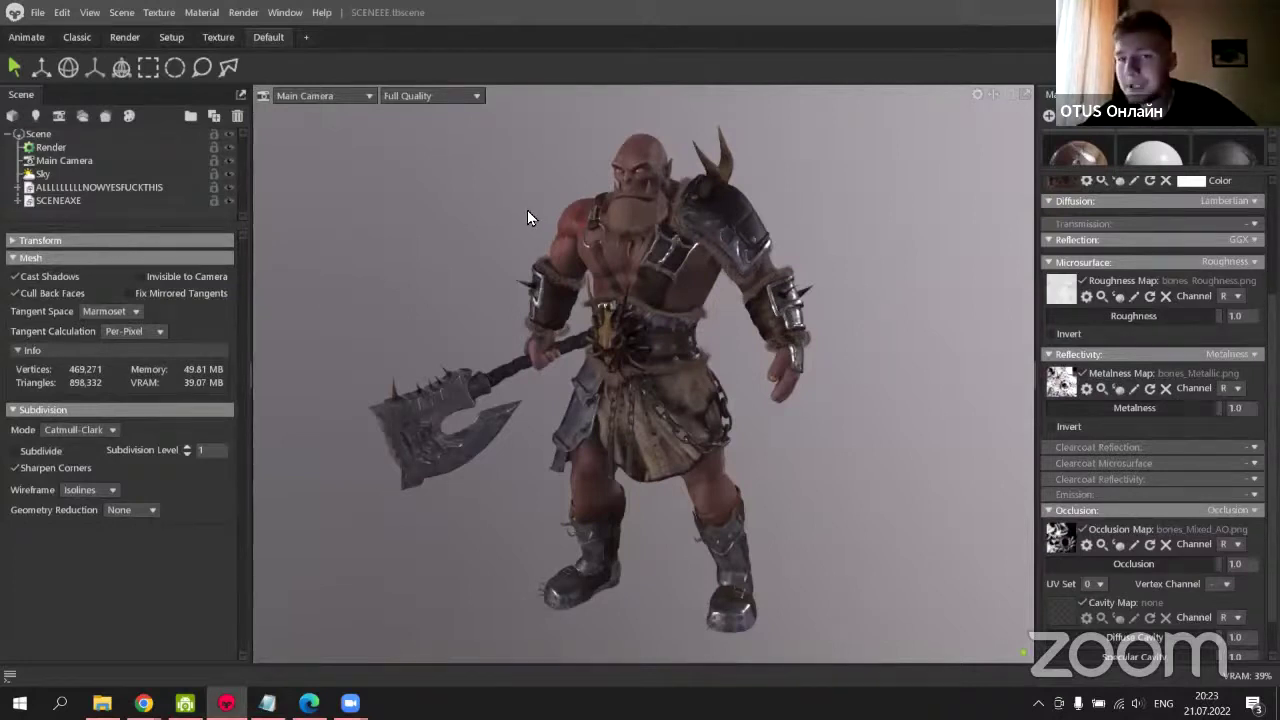
left_click(47, 175)
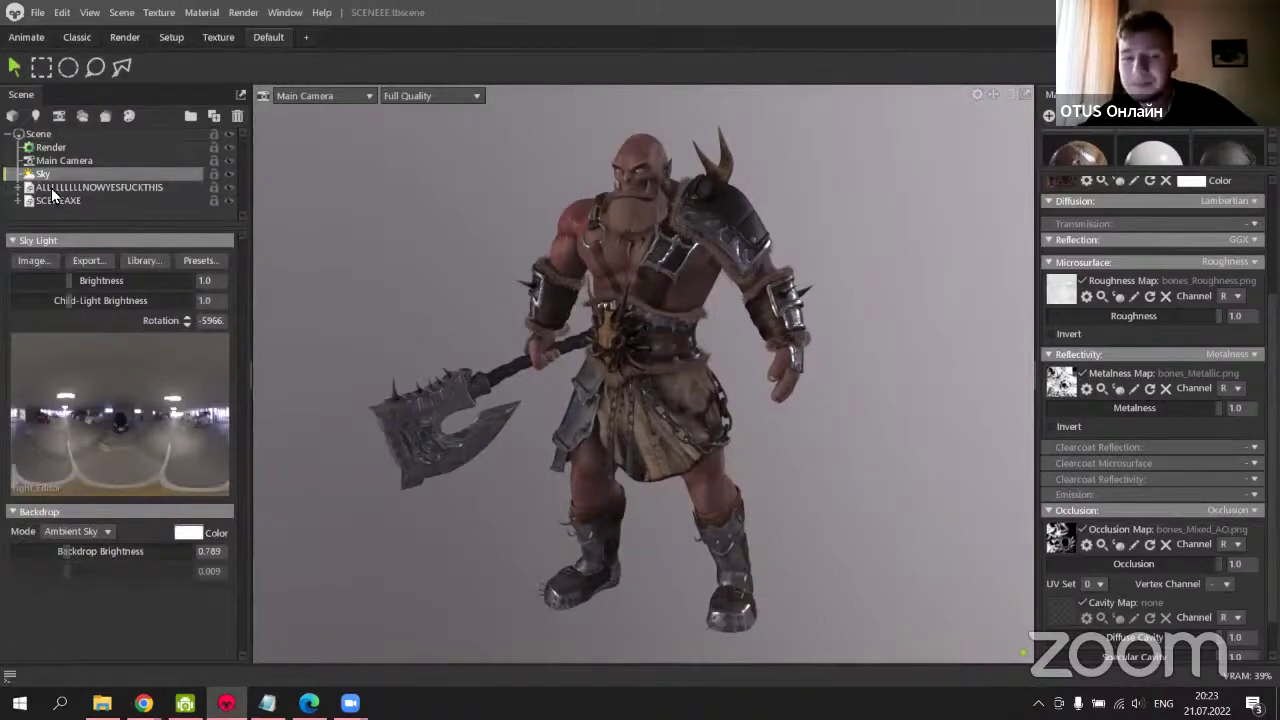
left_click_drag(65, 550, 14, 551)
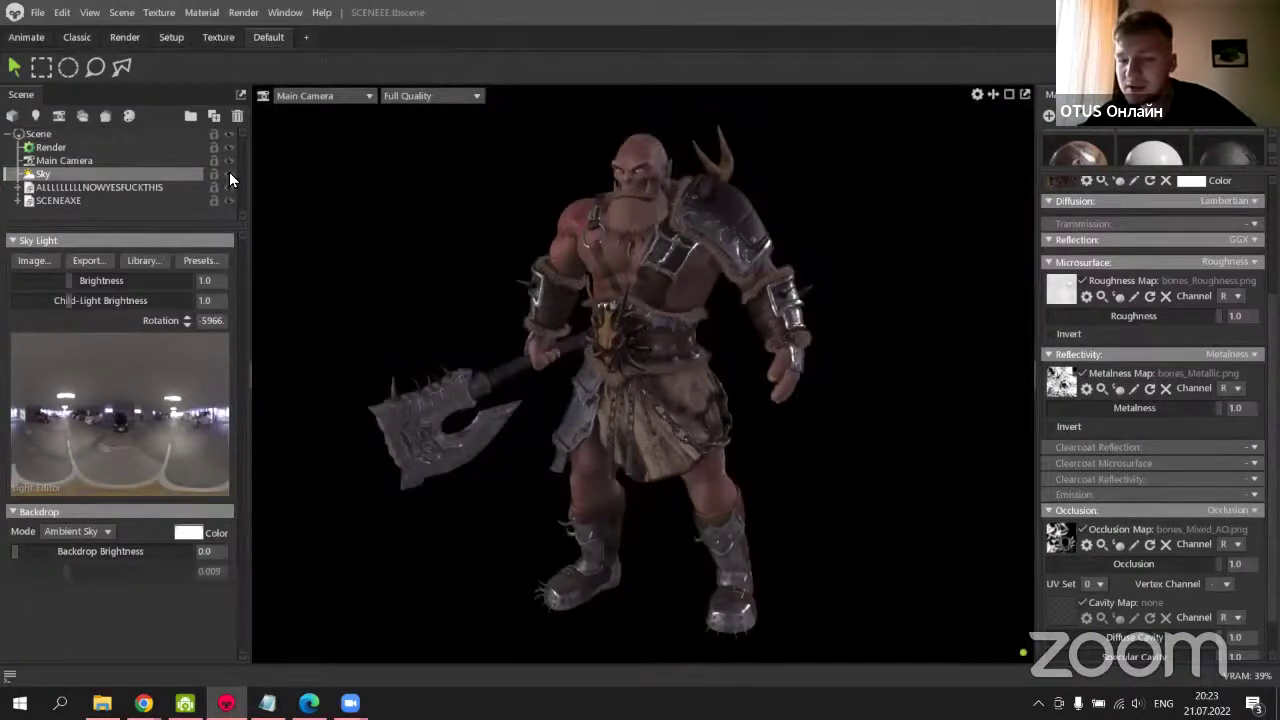
Examine the character's lighting and silhouette against the black backdrop from several angles and distances.
left_click_drag(951, 204, 808, 422)
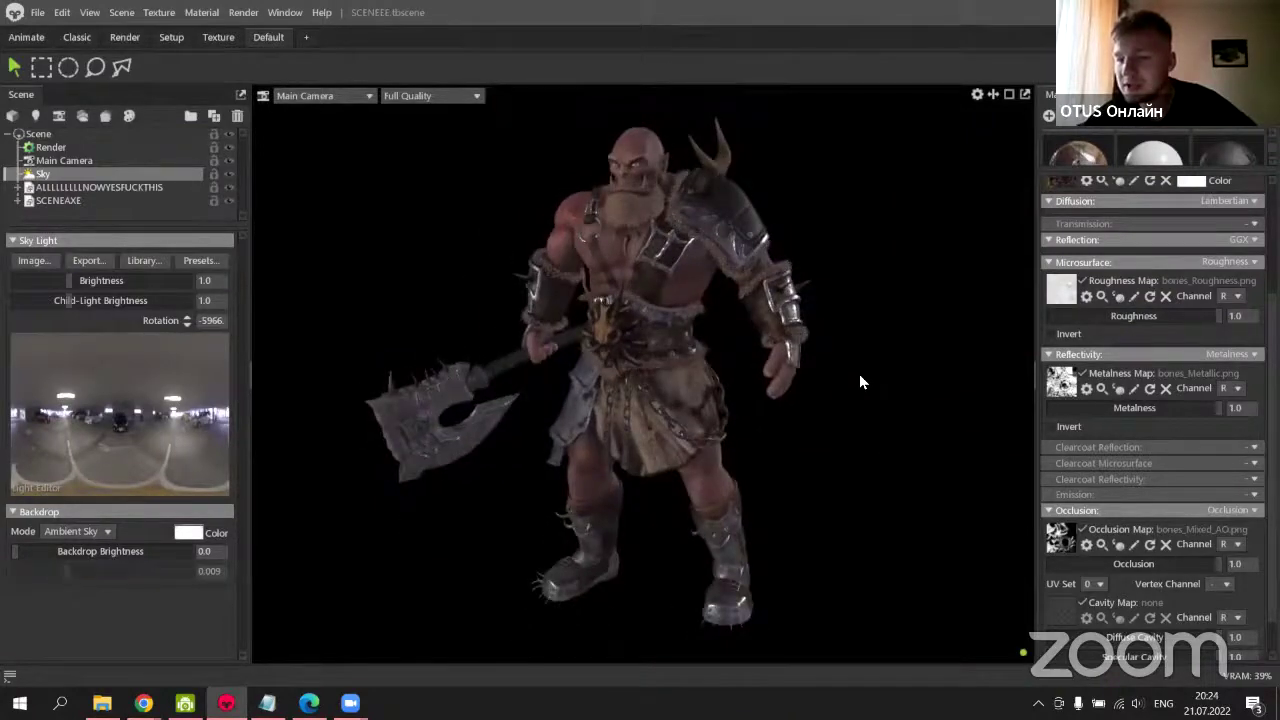
left_click_drag(859, 377, 828, 400)
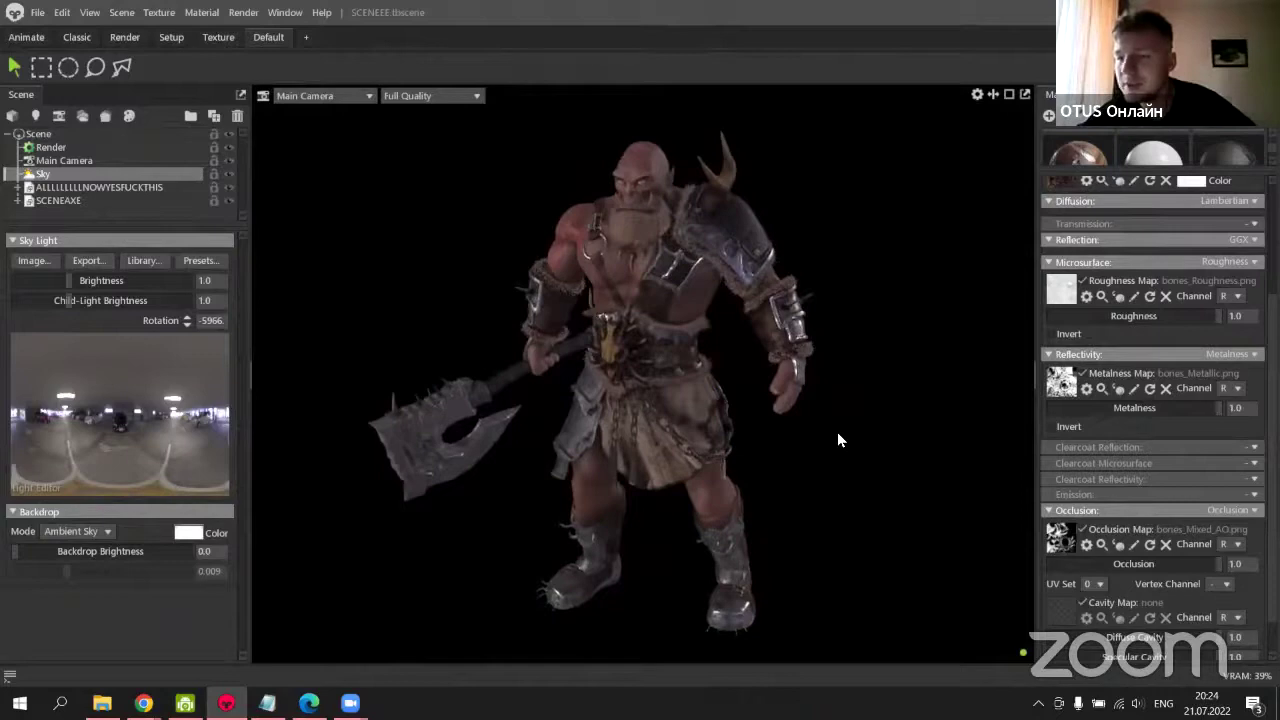
scroll(835, 452, "up", 2)
scroll(825, 328, "down", 2)
scroll(825, 336, "up", 4)
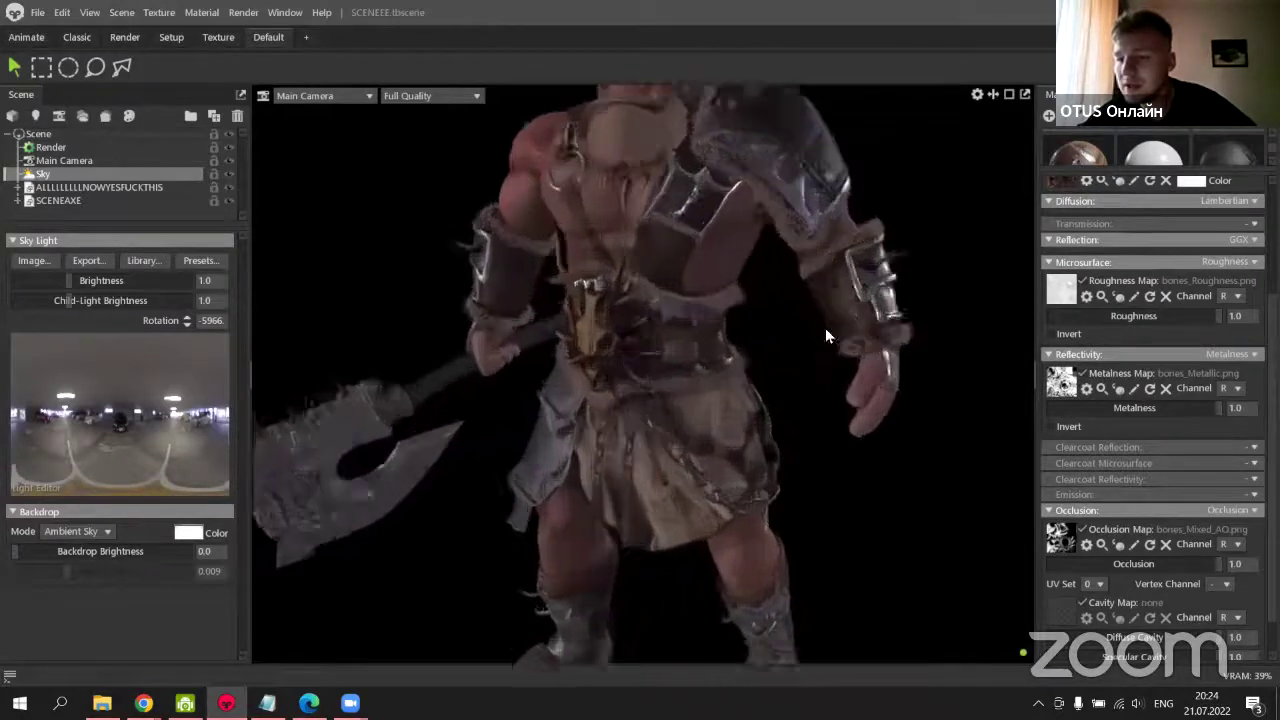
scroll(827, 350, "down", 3)
scroll(829, 300, "up", 3)
scroll(812, 310, "down", 3)
scroll(801, 280, "up", 1)
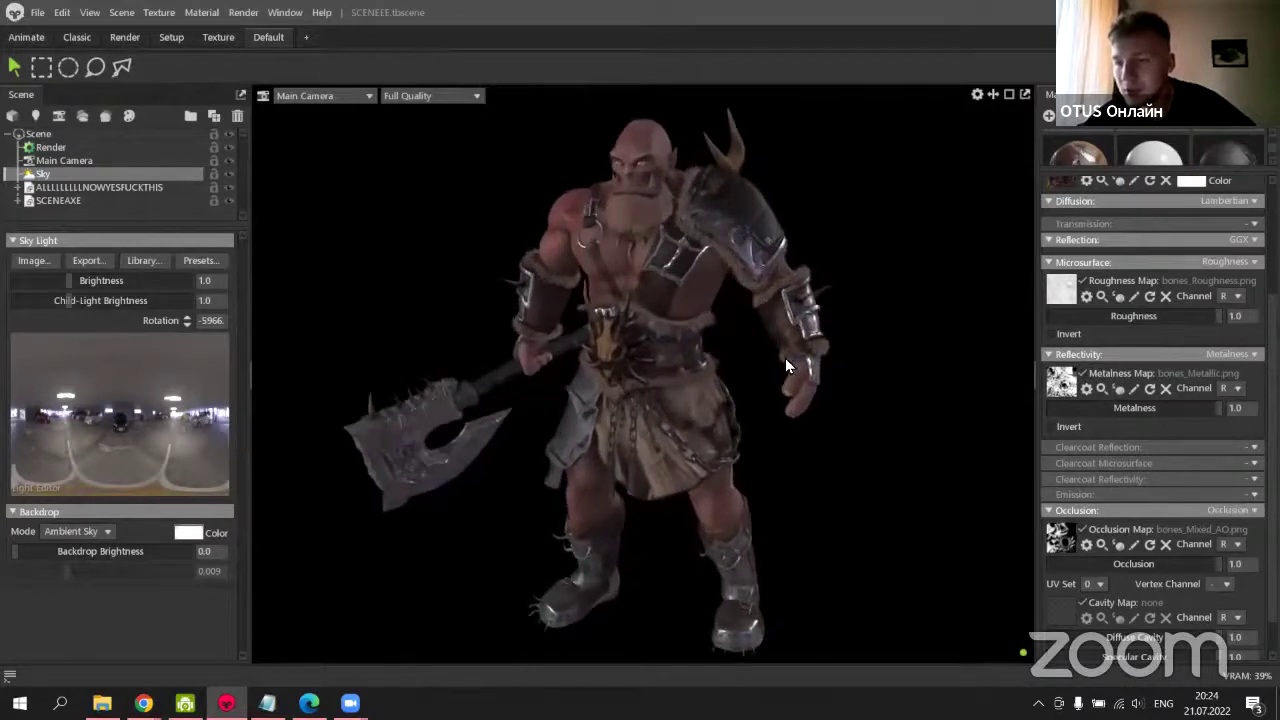
left_click(895, 424)
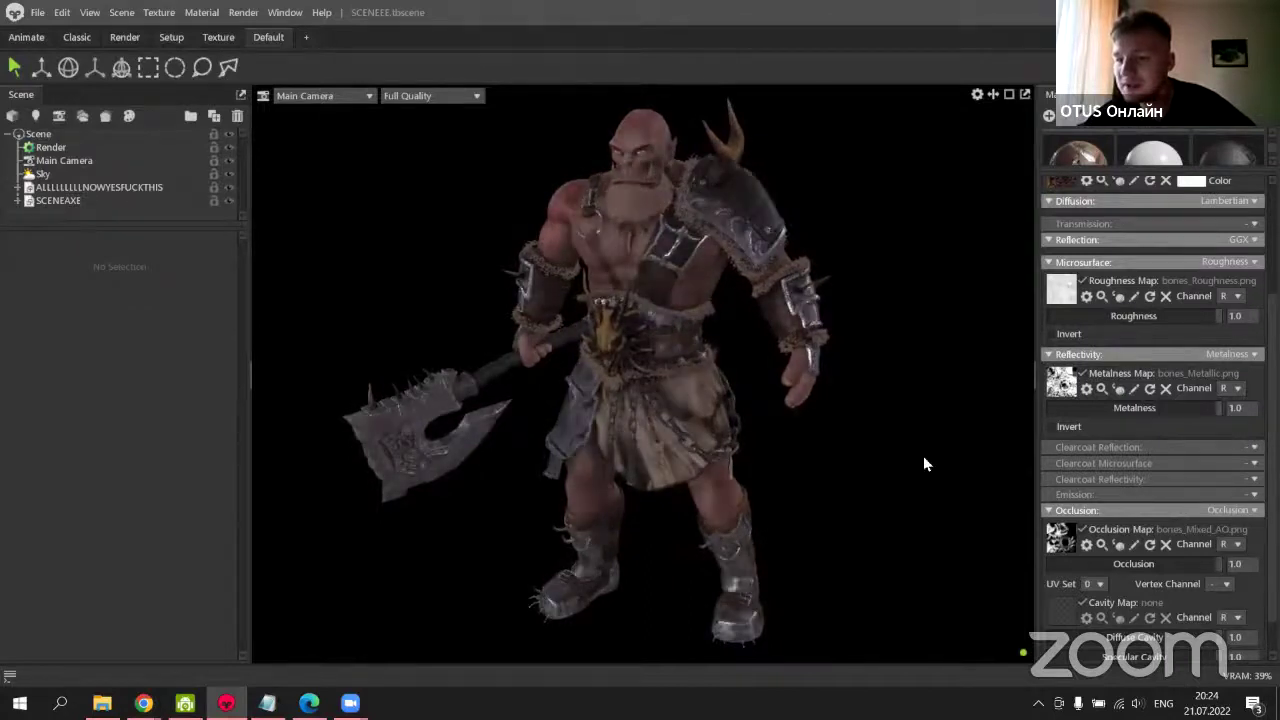
Select the Sky and rotate its lighting around the character to compare different light directions.
left_click(43, 173)
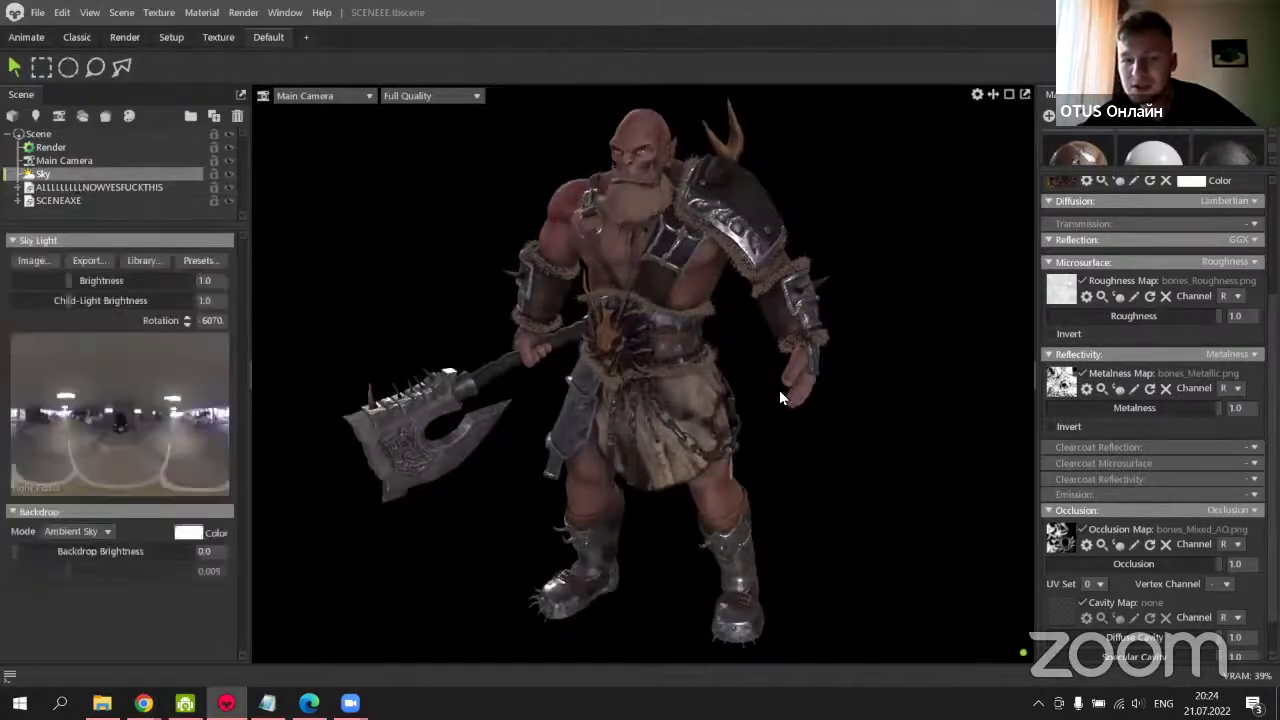
left_click_drag(779, 390, 661, 398, "shift")
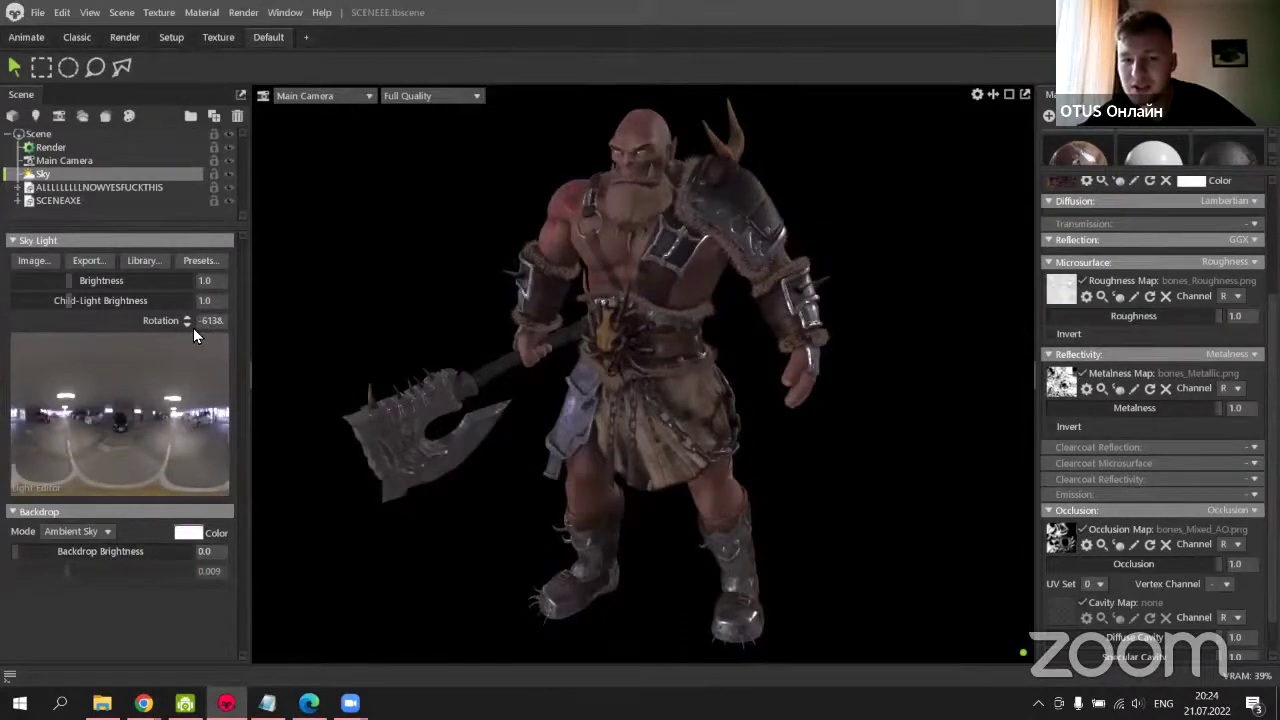
left_click_drag(905, 418, 449, 428, "shift")
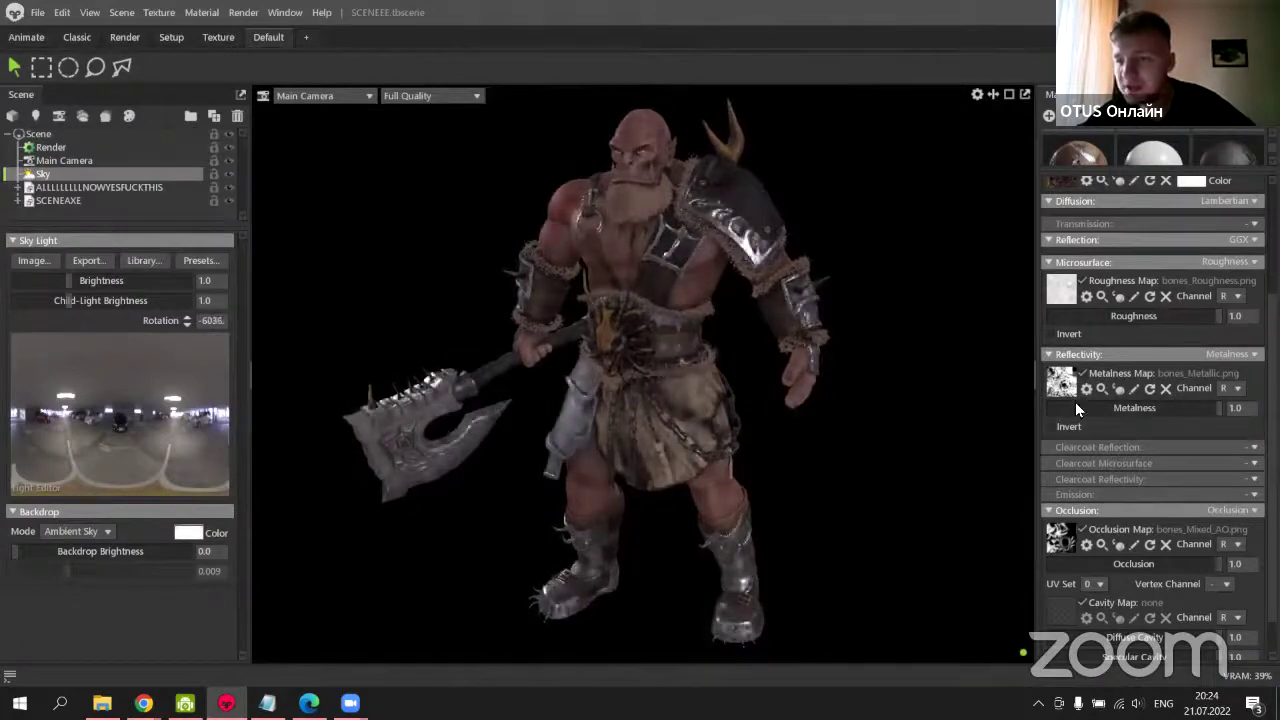
left_click_drag(693, 590, 453, 540, "shift")
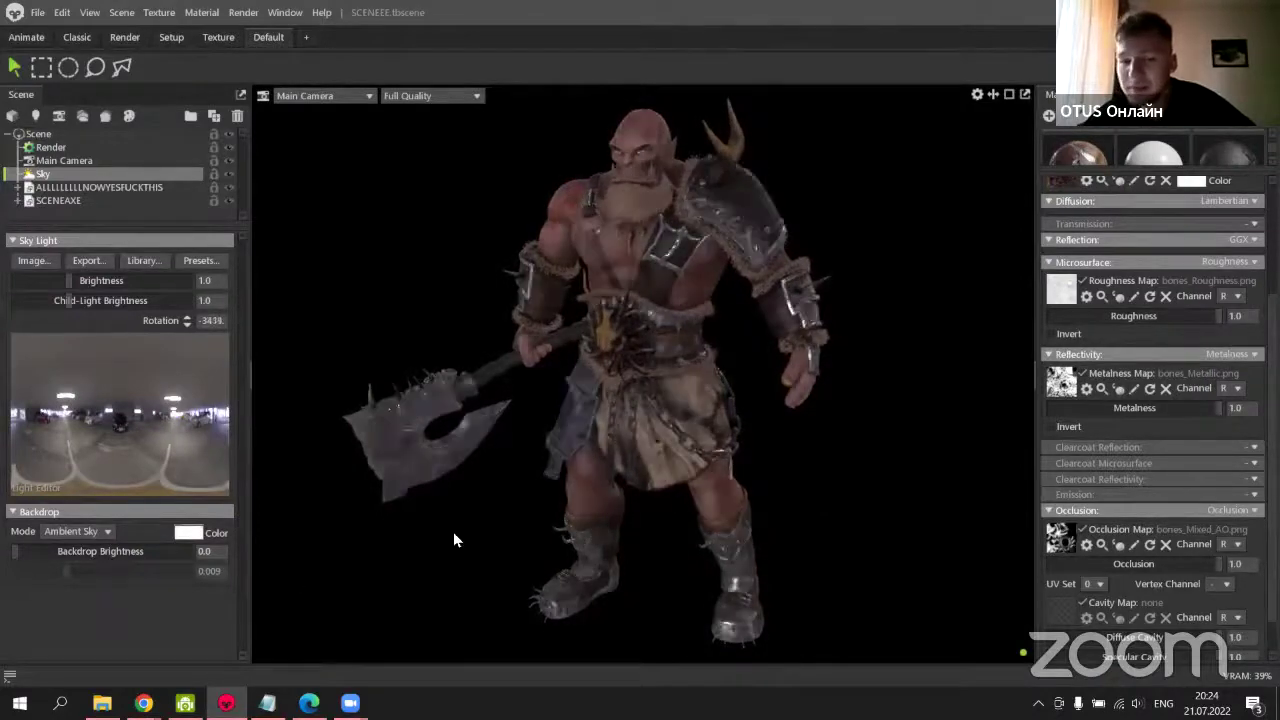
Reset the sky rotation to 0, and turn the sky light slightly to -3.0.
double_click(210, 321)
type("0")
key("Return")
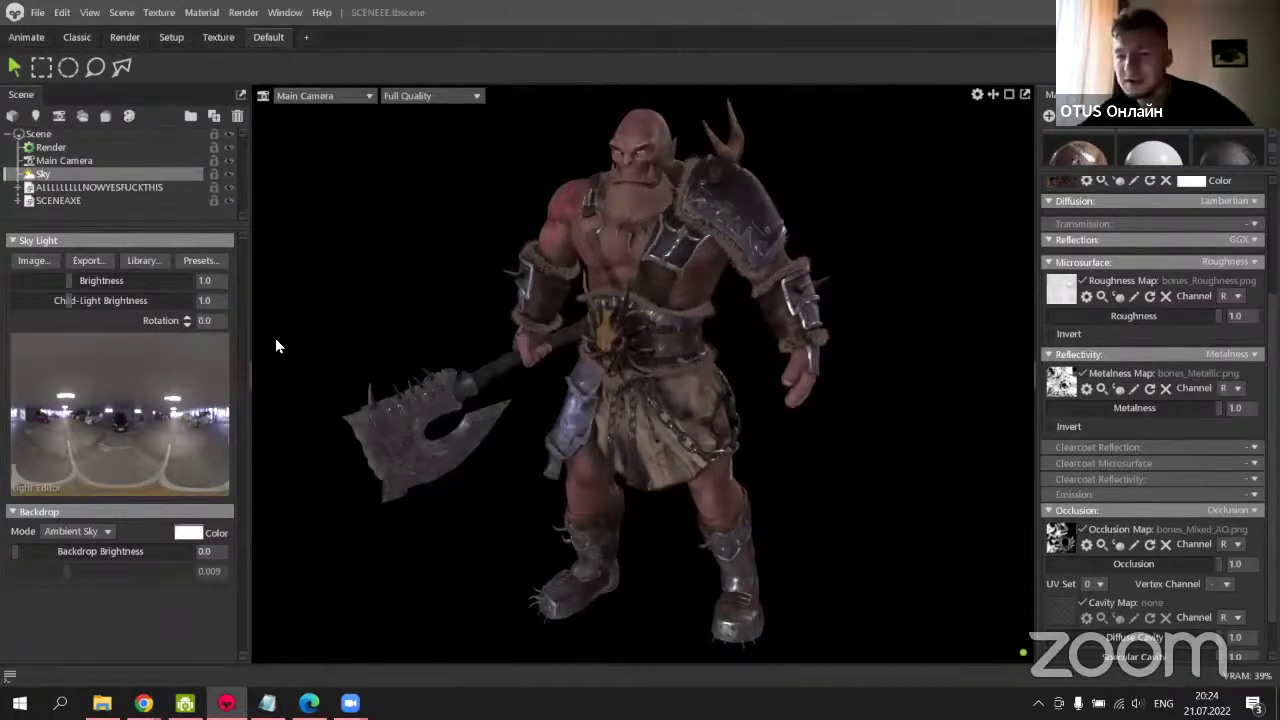
mouse_move(907, 455)
left_mouse_down("shift")
mouse_move(809, 467)
mouse_move(725, 458)
mouse_move(903, 433)
left_mouse_up("shift")
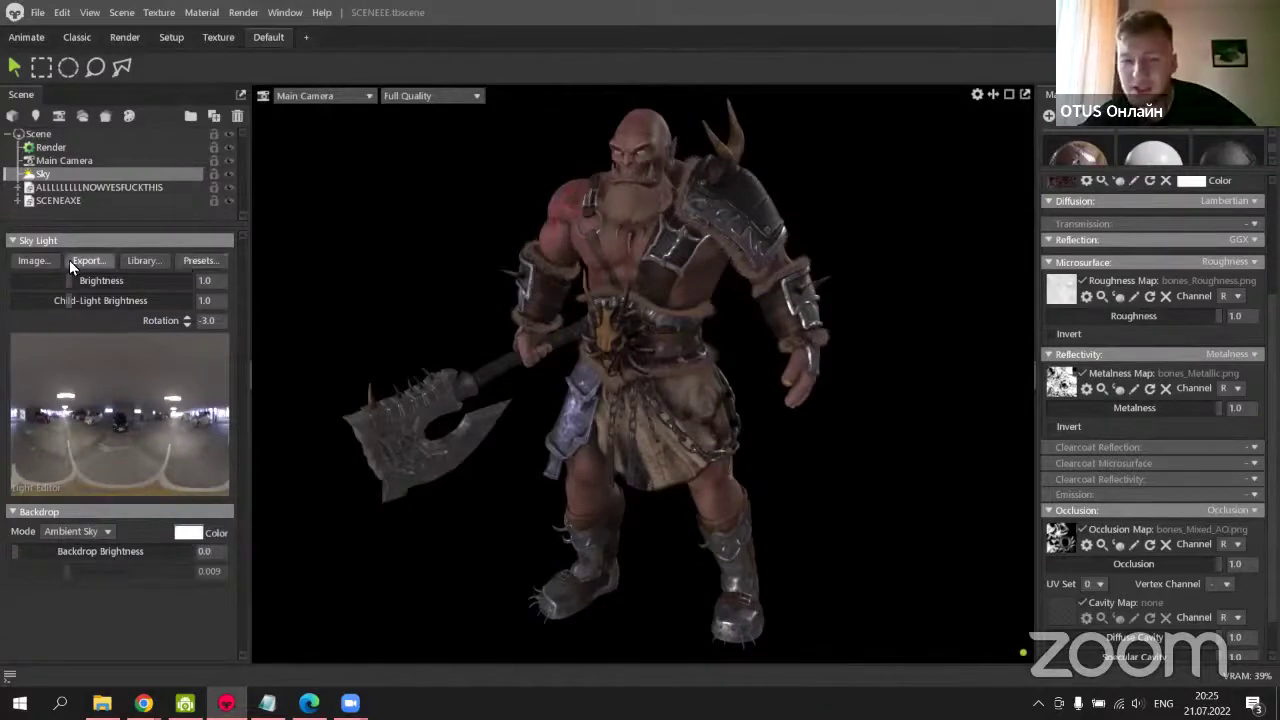
left_click(37, 262)
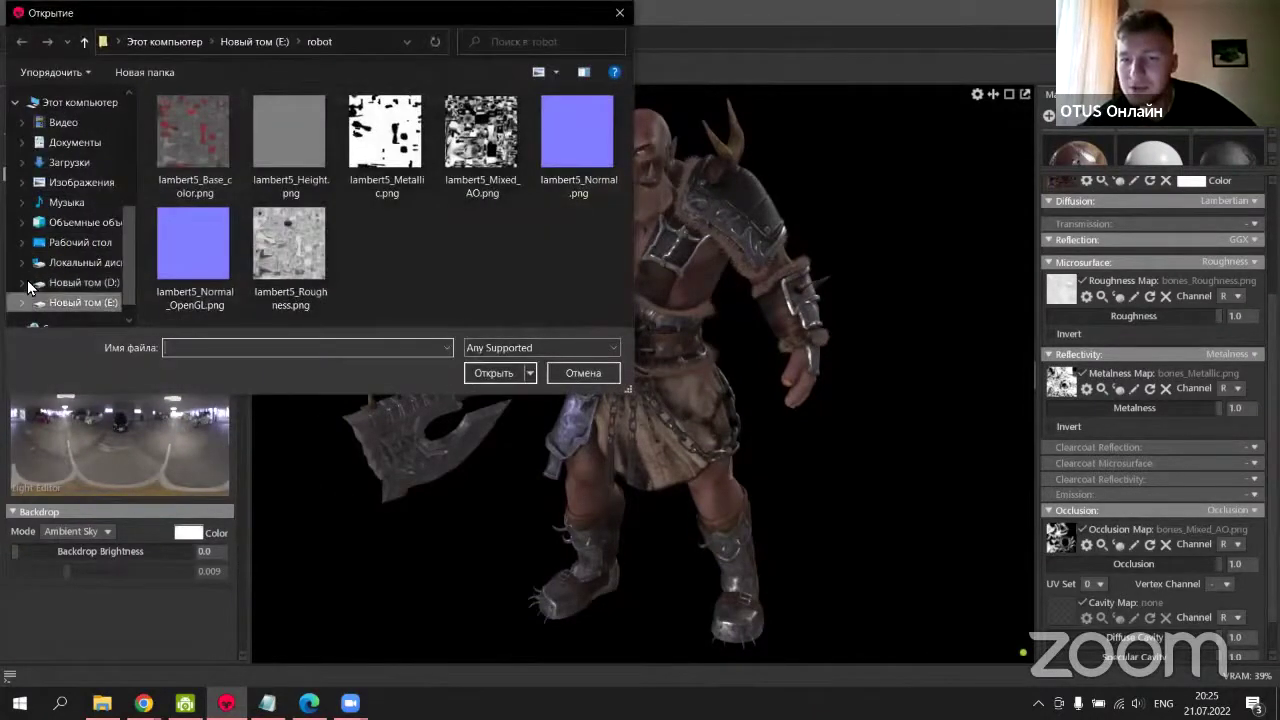
left_click(70, 162)
scroll(413, 247, "down", 2)
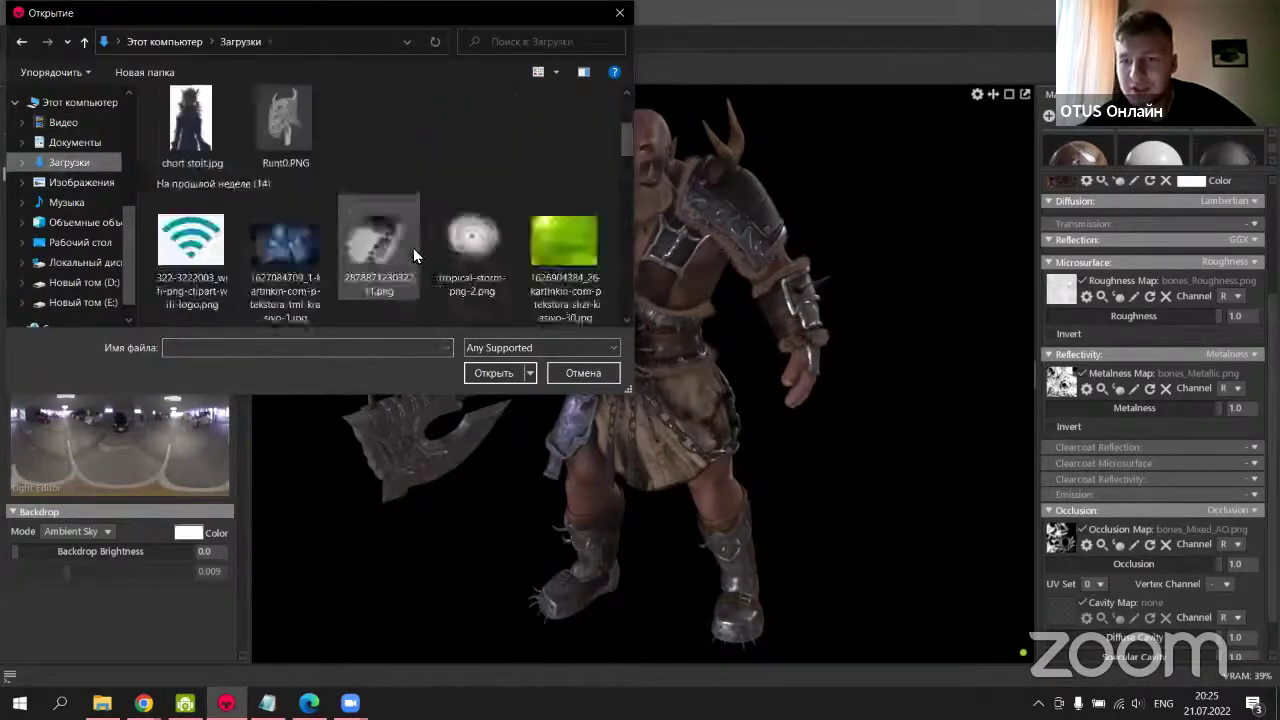
scroll(413, 247, "down", 6)
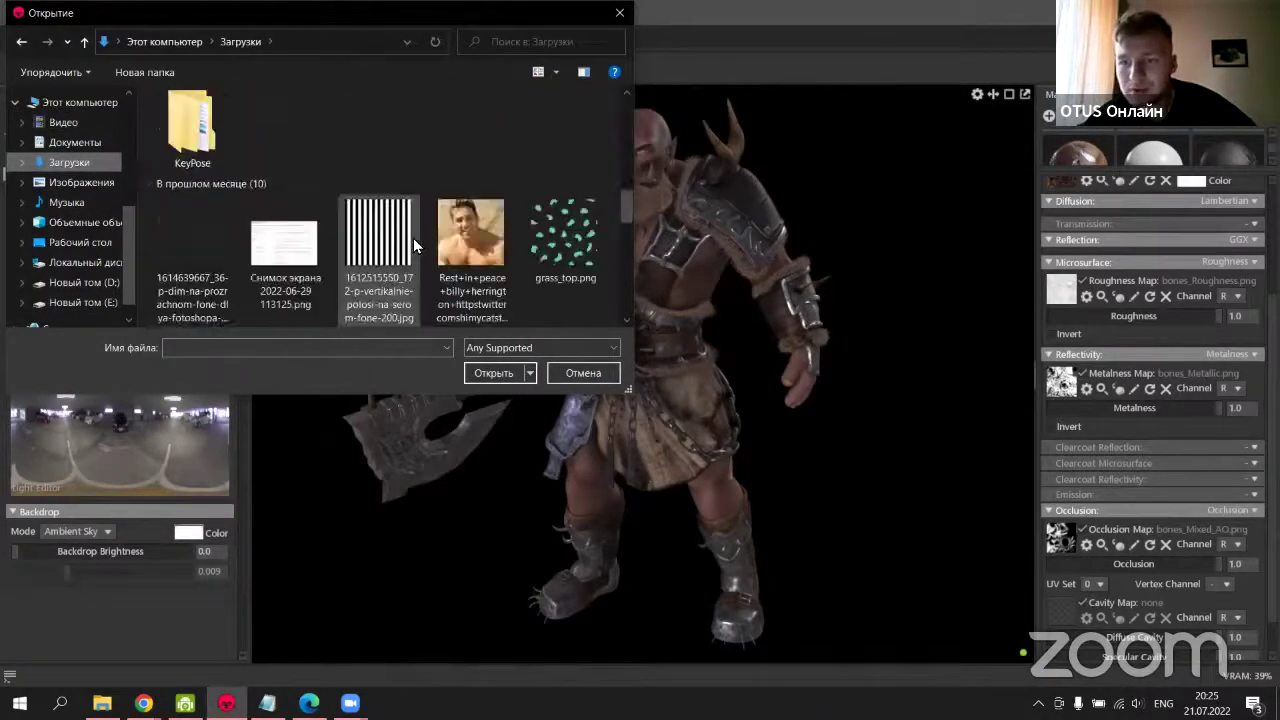
scroll(413, 238, "down", 10)
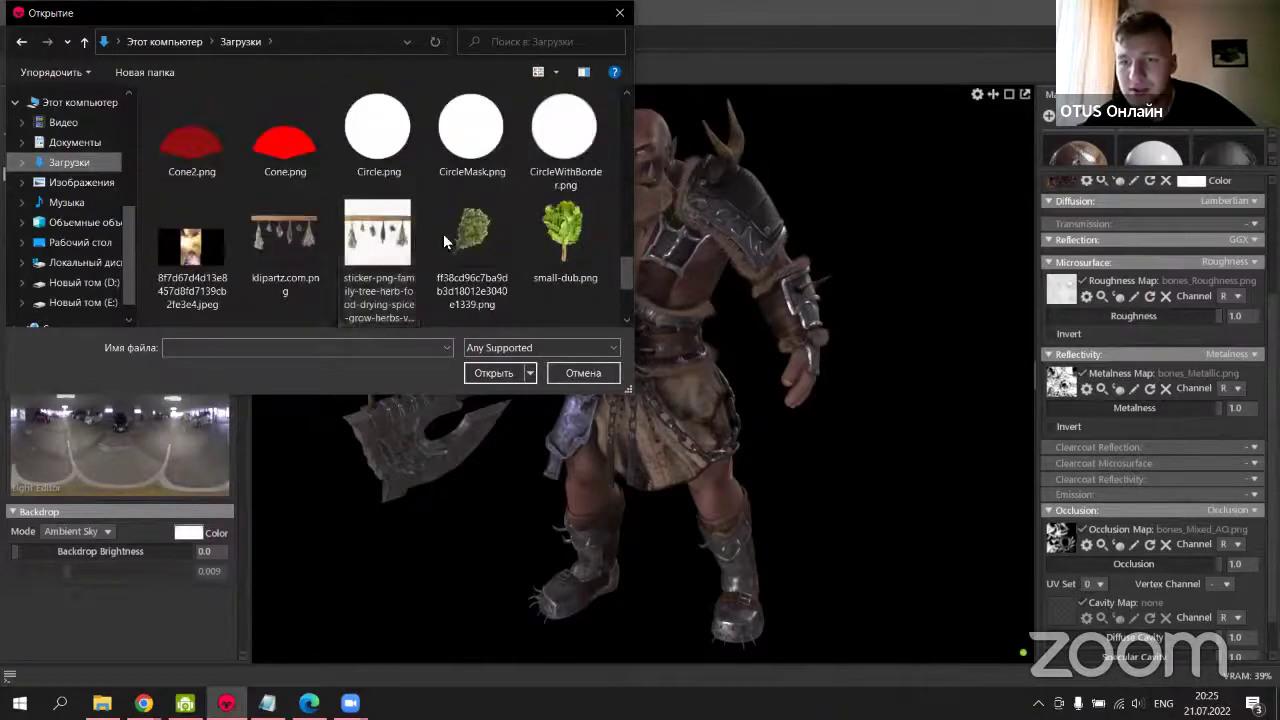
scroll(445, 236, "down", 3)
scroll(507, 234, "up", 3)
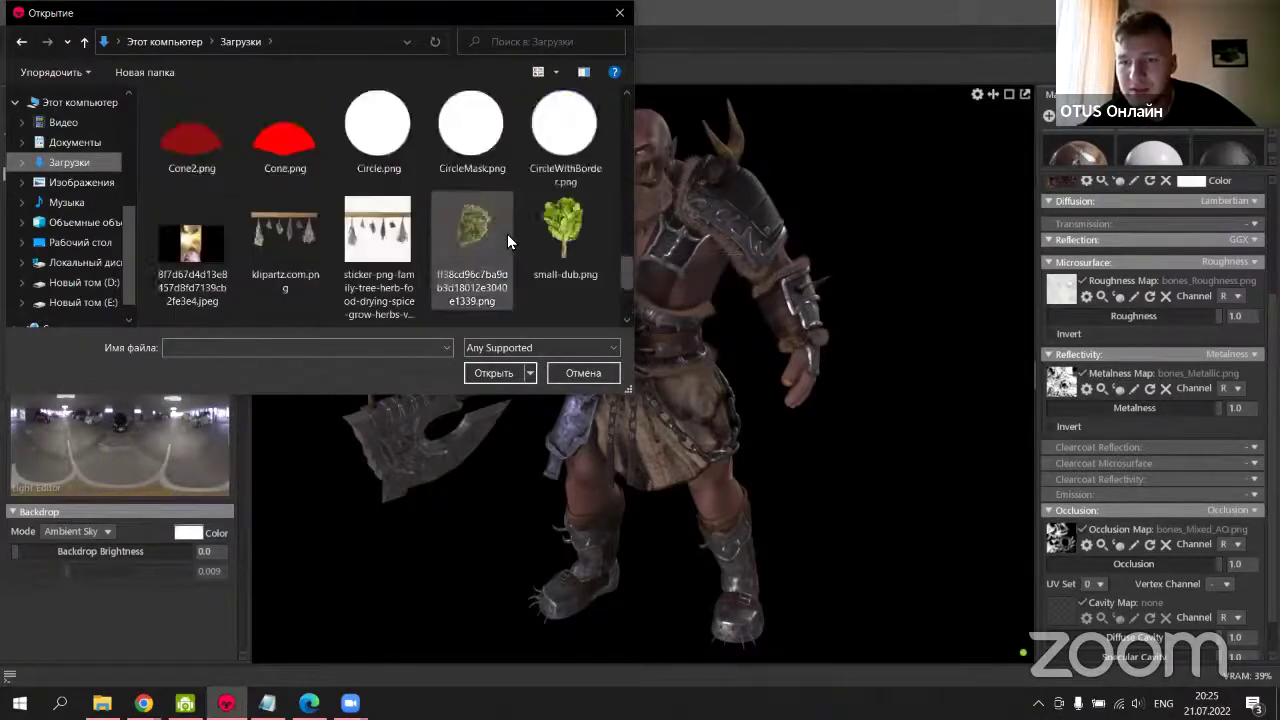
scroll(507, 234, "up", 15)
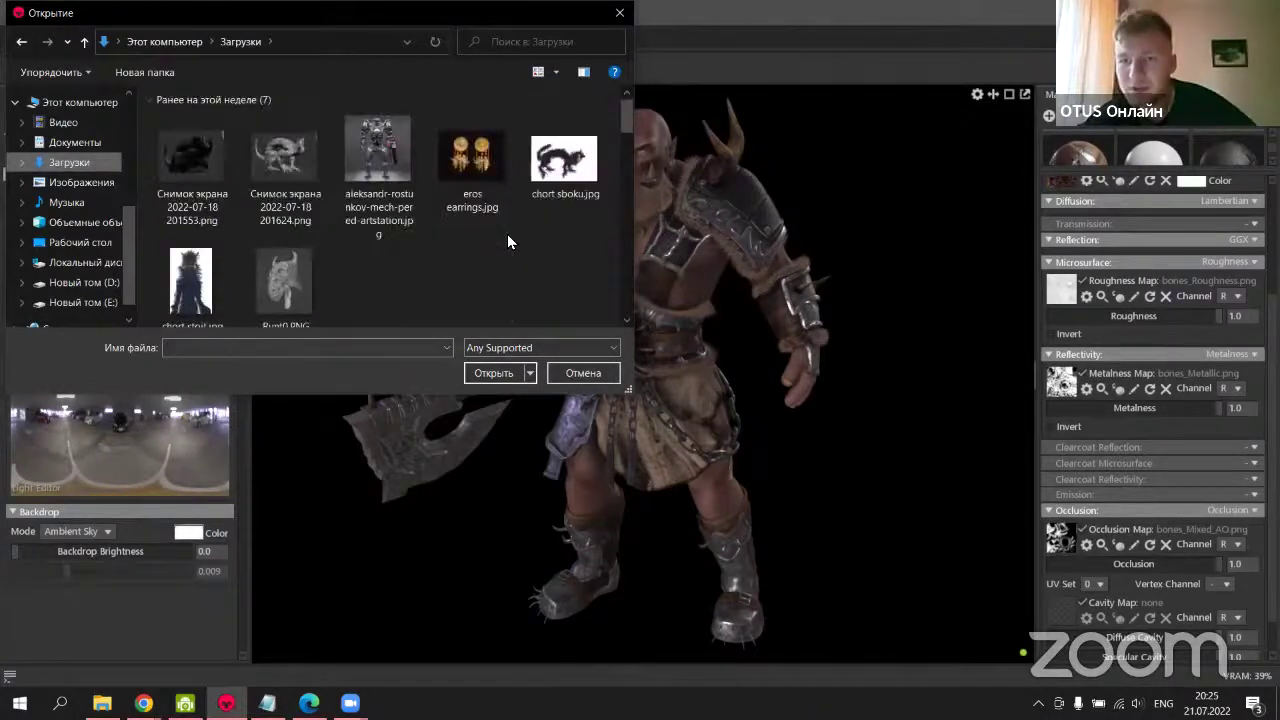
left_click(616, 14)
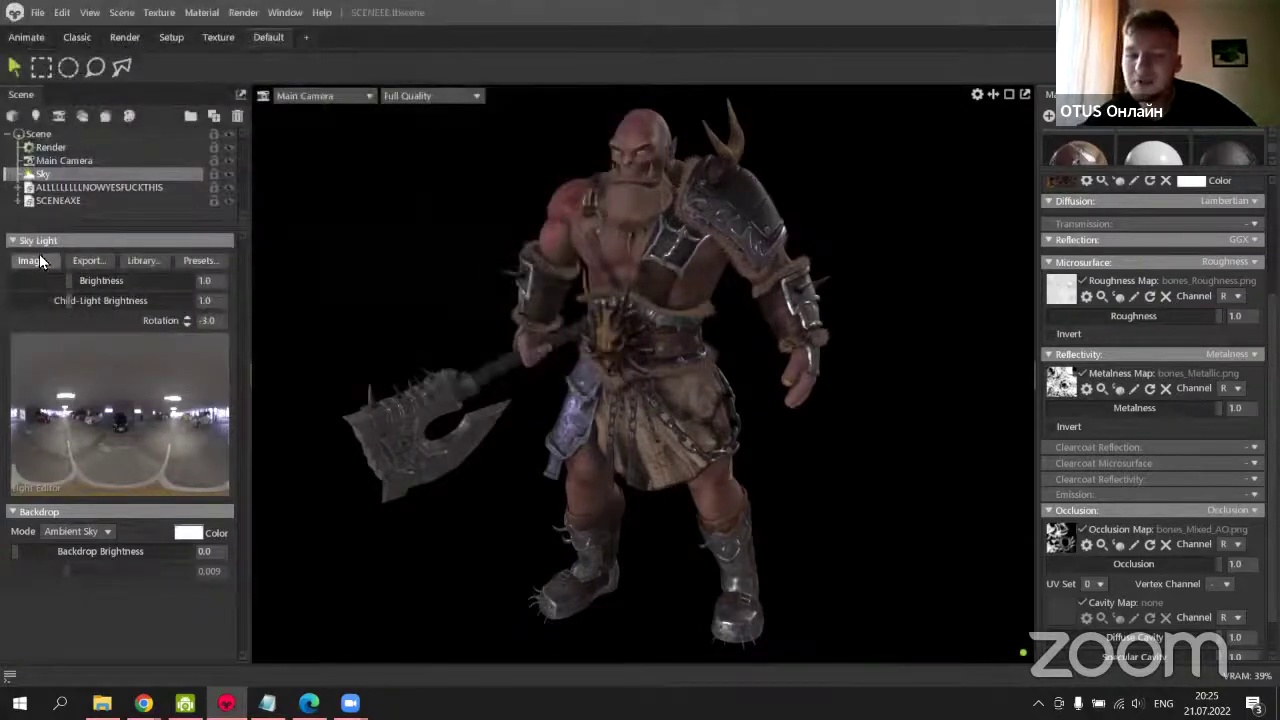
Browse the library's sky presets and apply the Fjord Rocky sky to the scene.
left_click(181, 258)
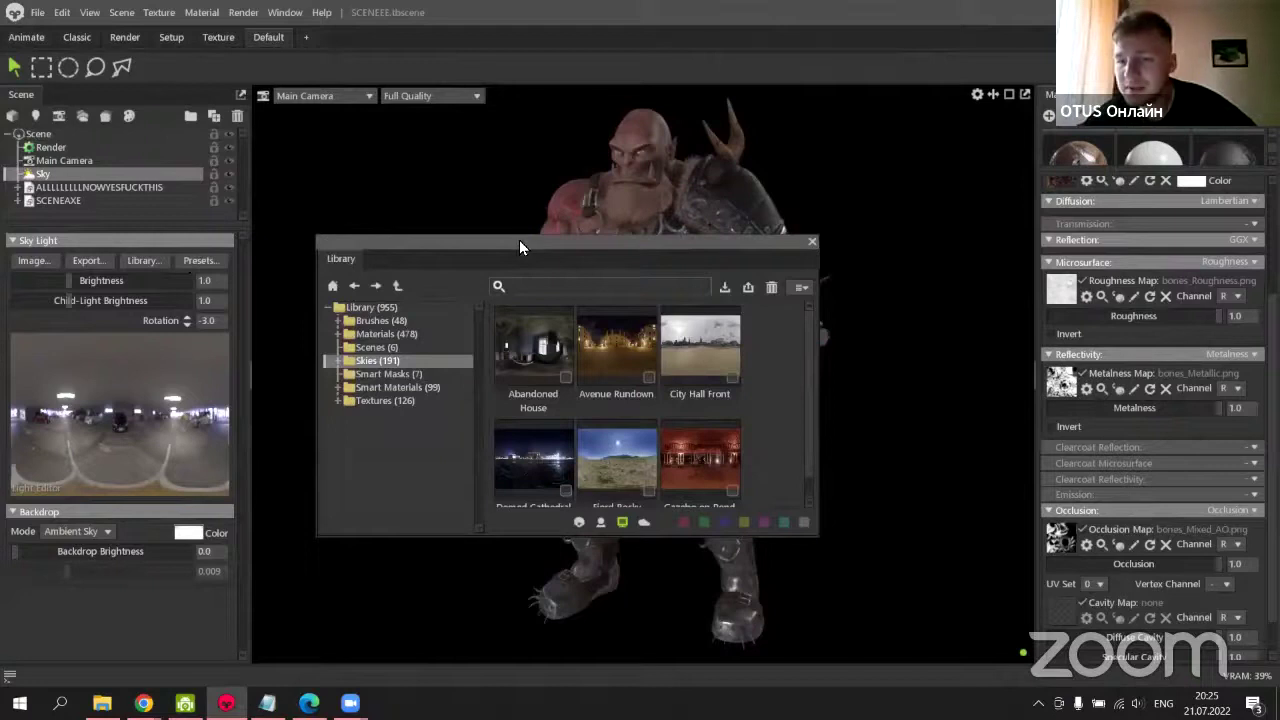
scroll(600, 415, "down", 1)
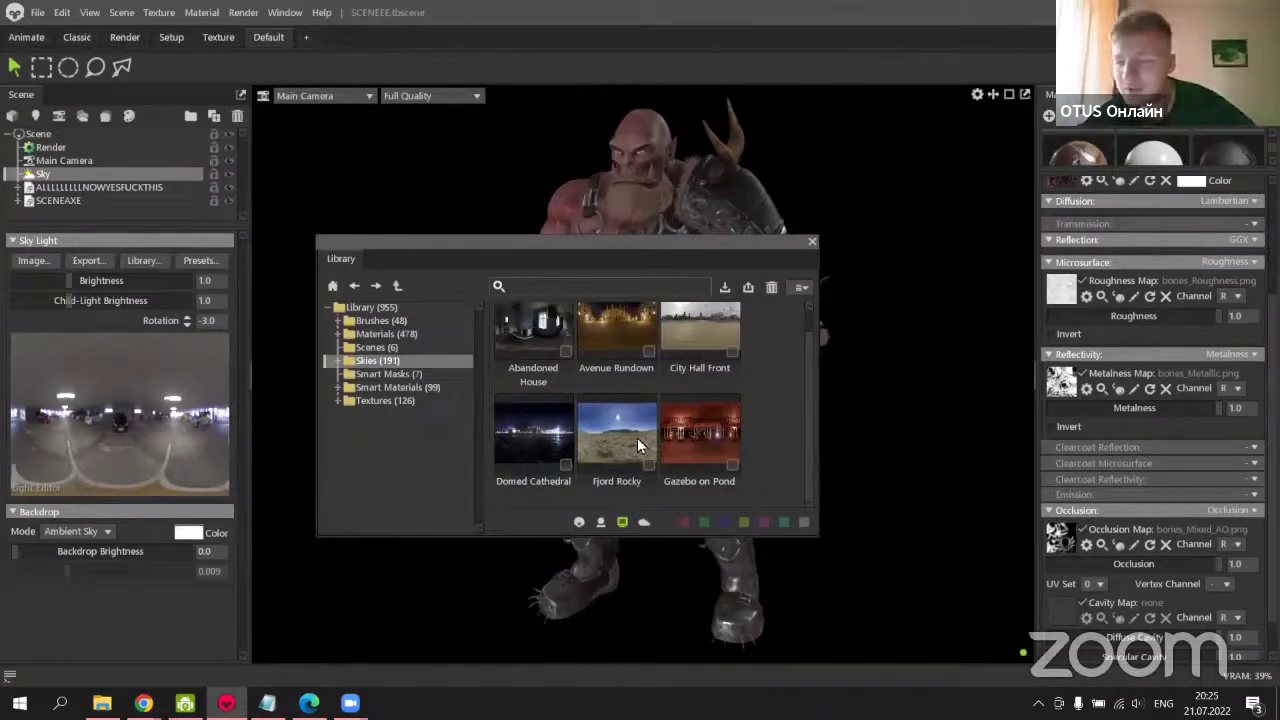
scroll(628, 430, "up", 1)
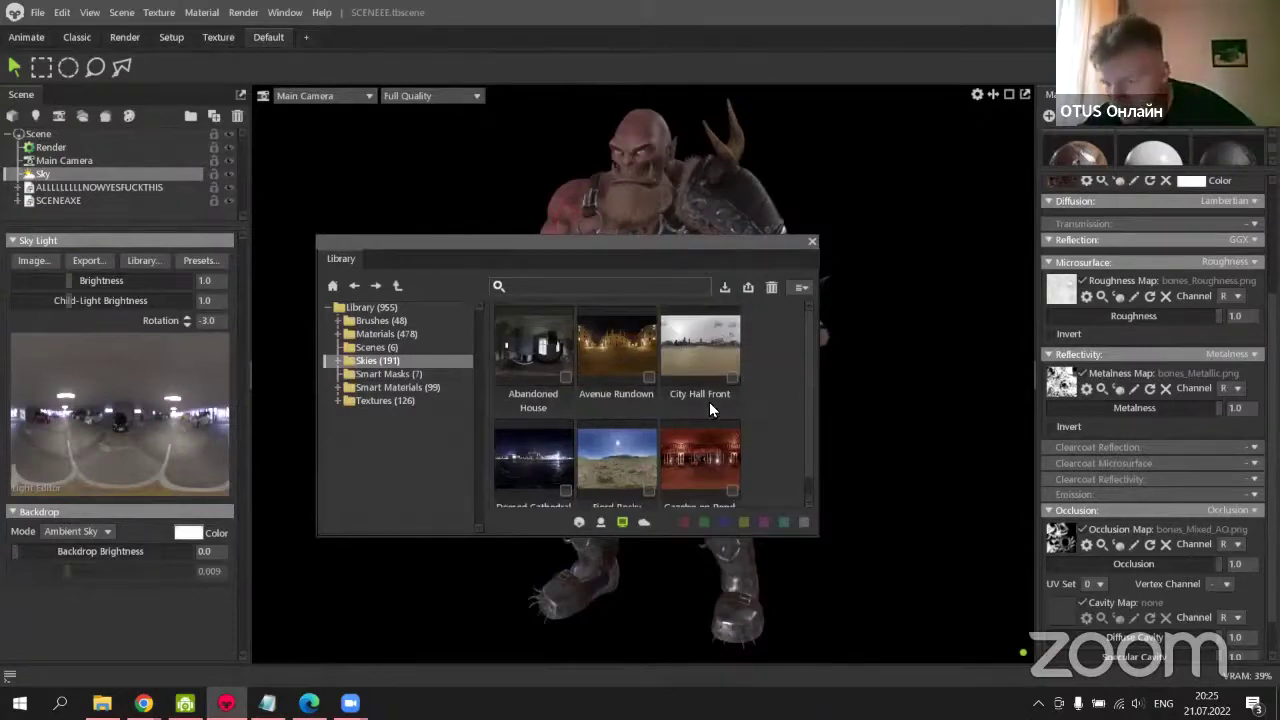
scroll(600, 450, "down", 1)
double_click(569, 454)
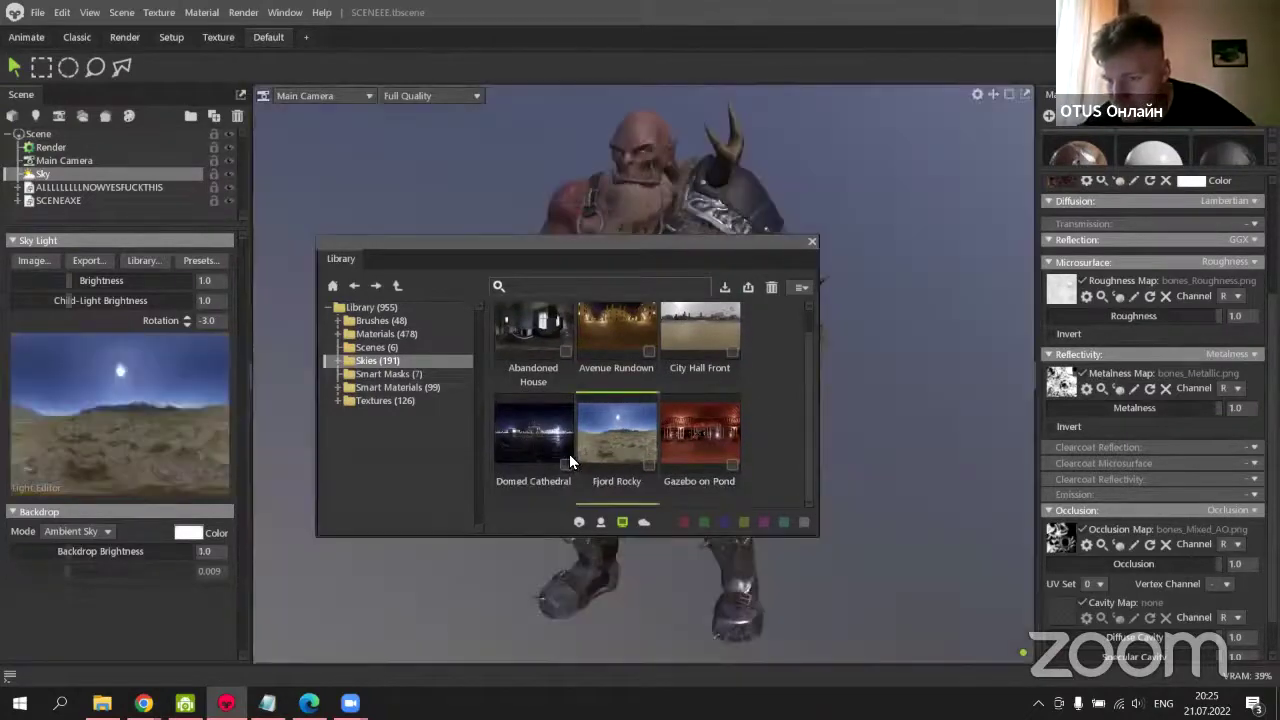
Set the backdrop brightness to 0.0 and switch the sky back to the indoor parking garage environment.
left_click(811, 242)
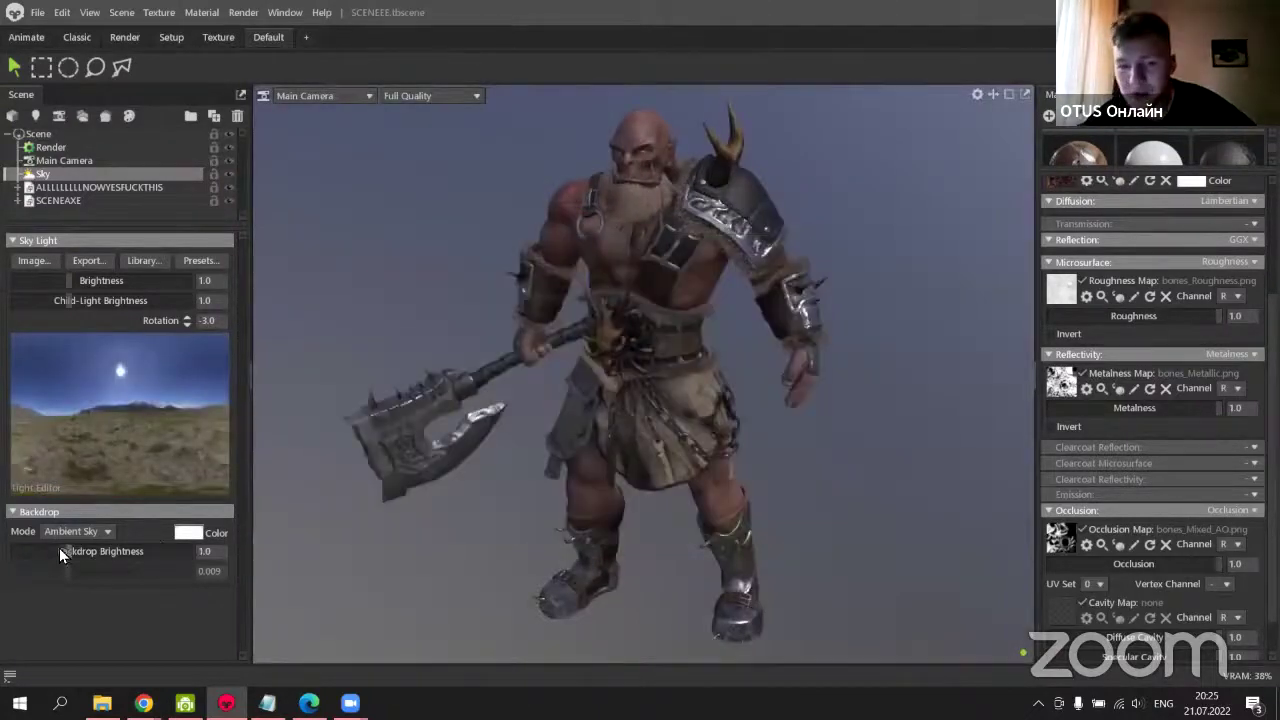
left_click_drag(62, 551, 14, 551)
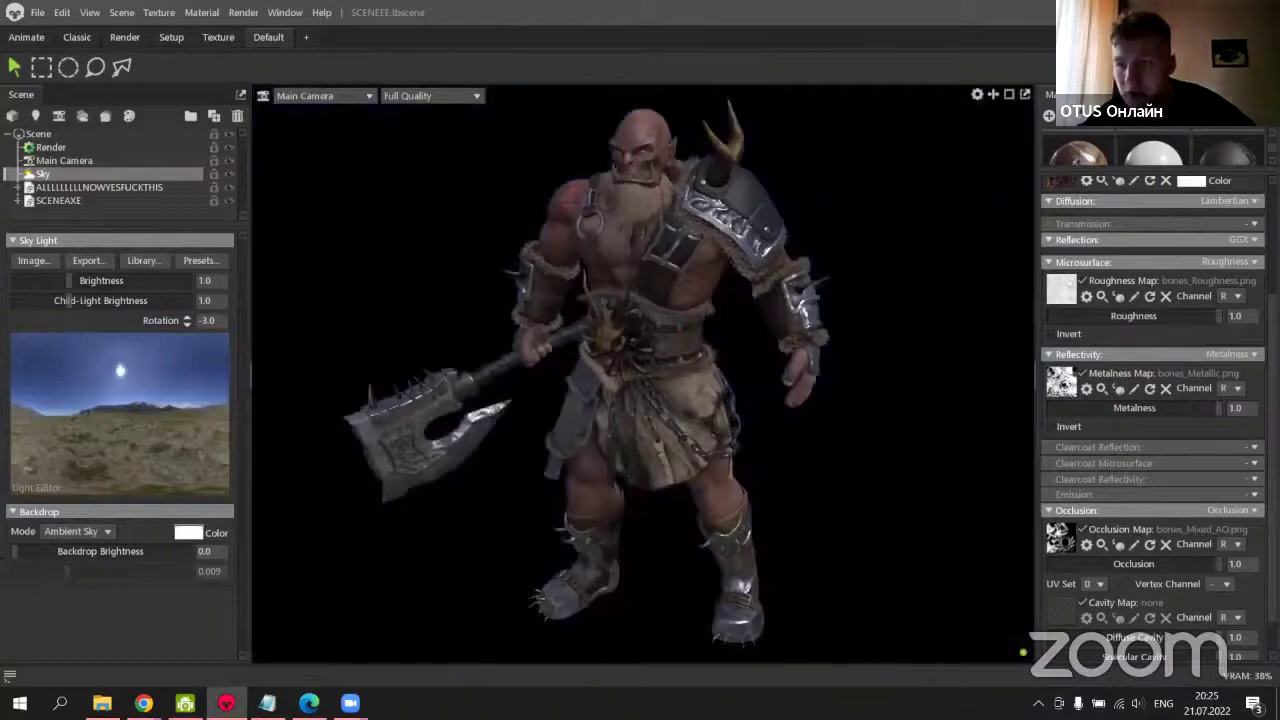
left_click(183, 264)
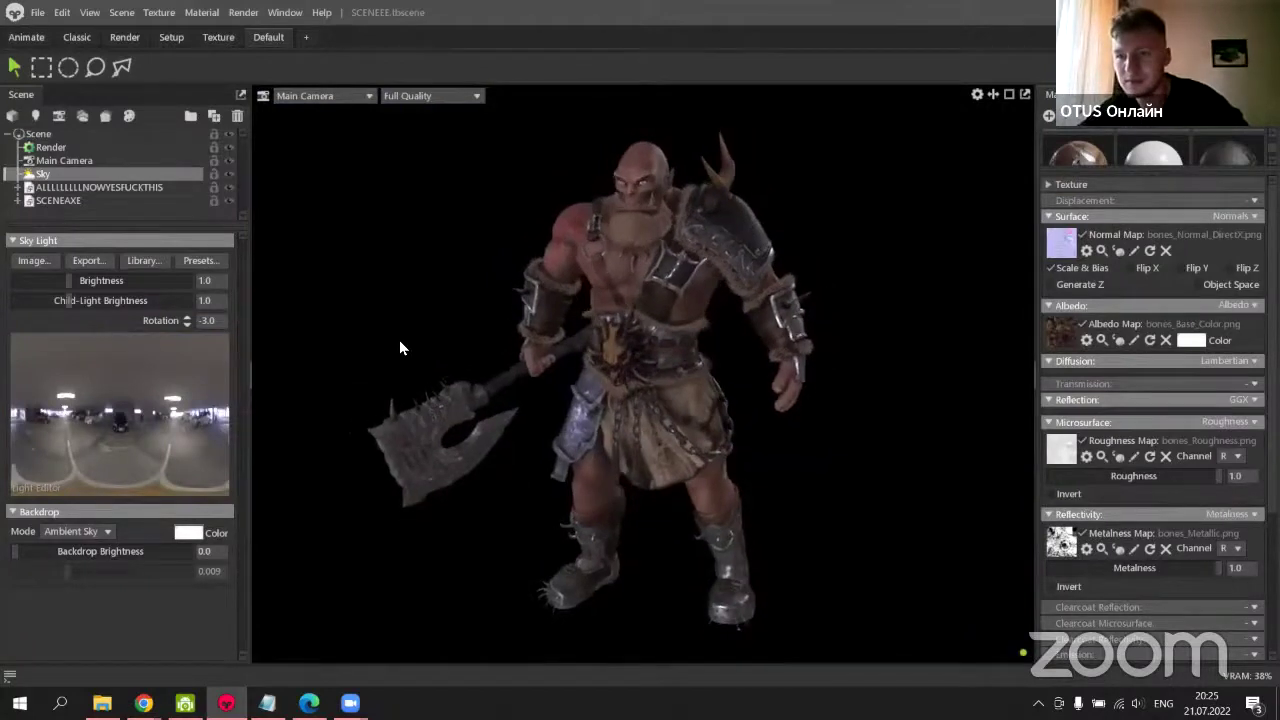
left_click_drag(408, 346, 582, 353)
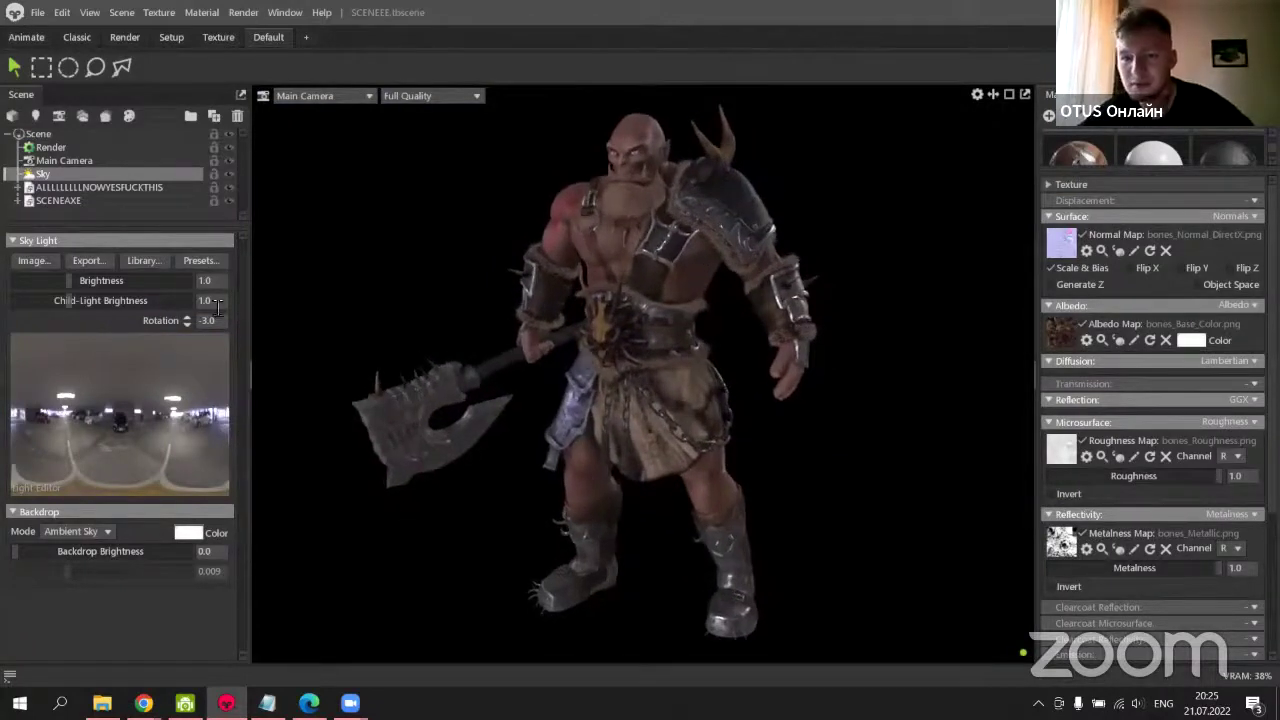
Apply the Domed Cathedral sky from the library and set the backdrop brightness to 0.0.
left_click(189, 260)
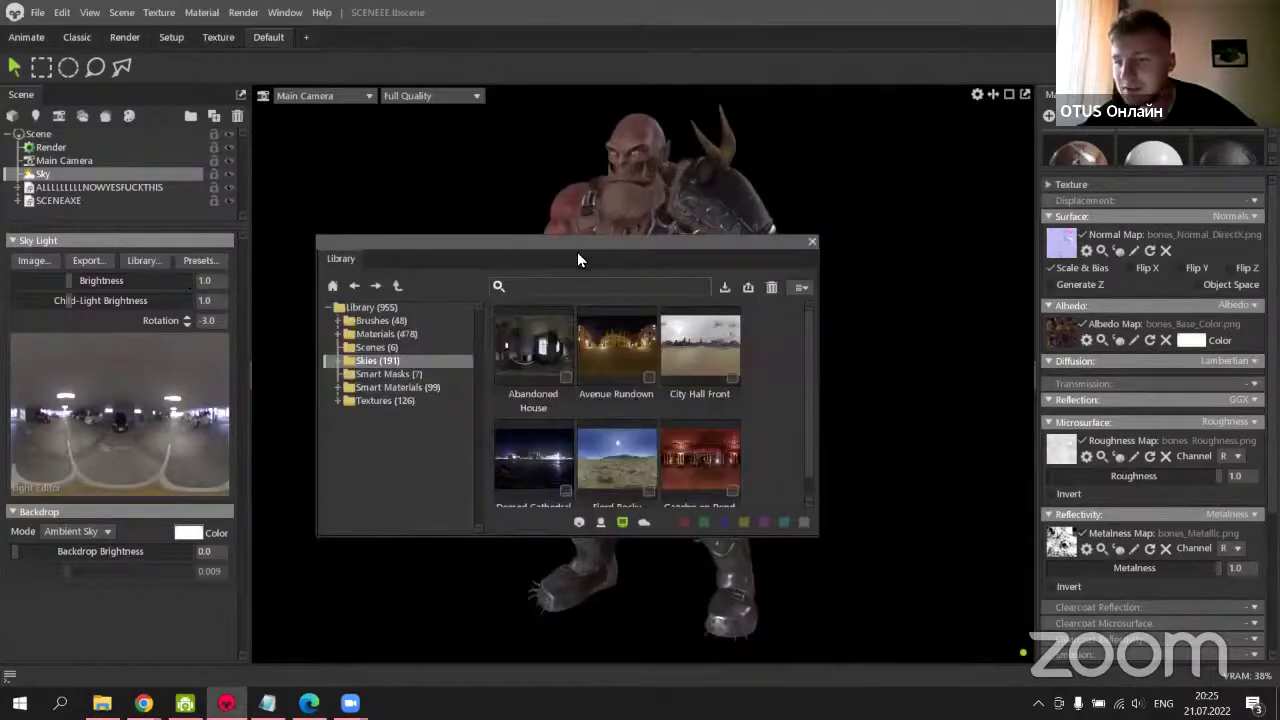
left_click_drag(577, 259, 1118, 248)
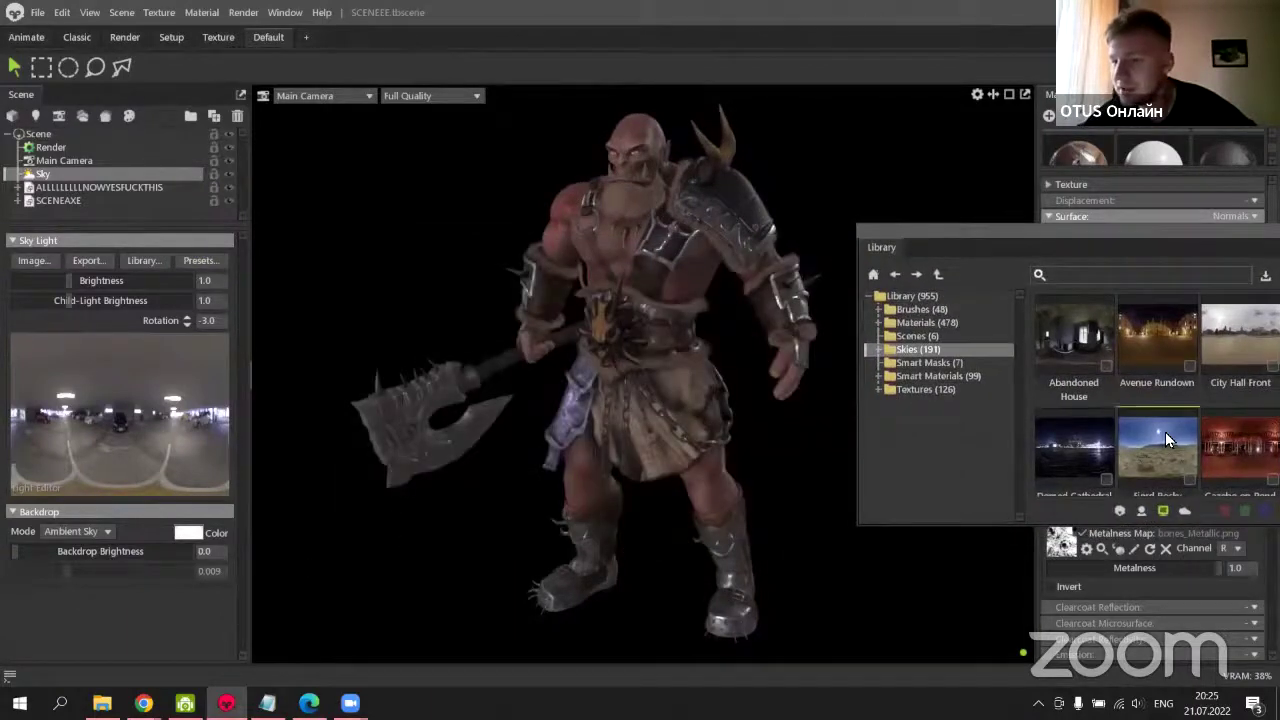
left_click(1085, 440)
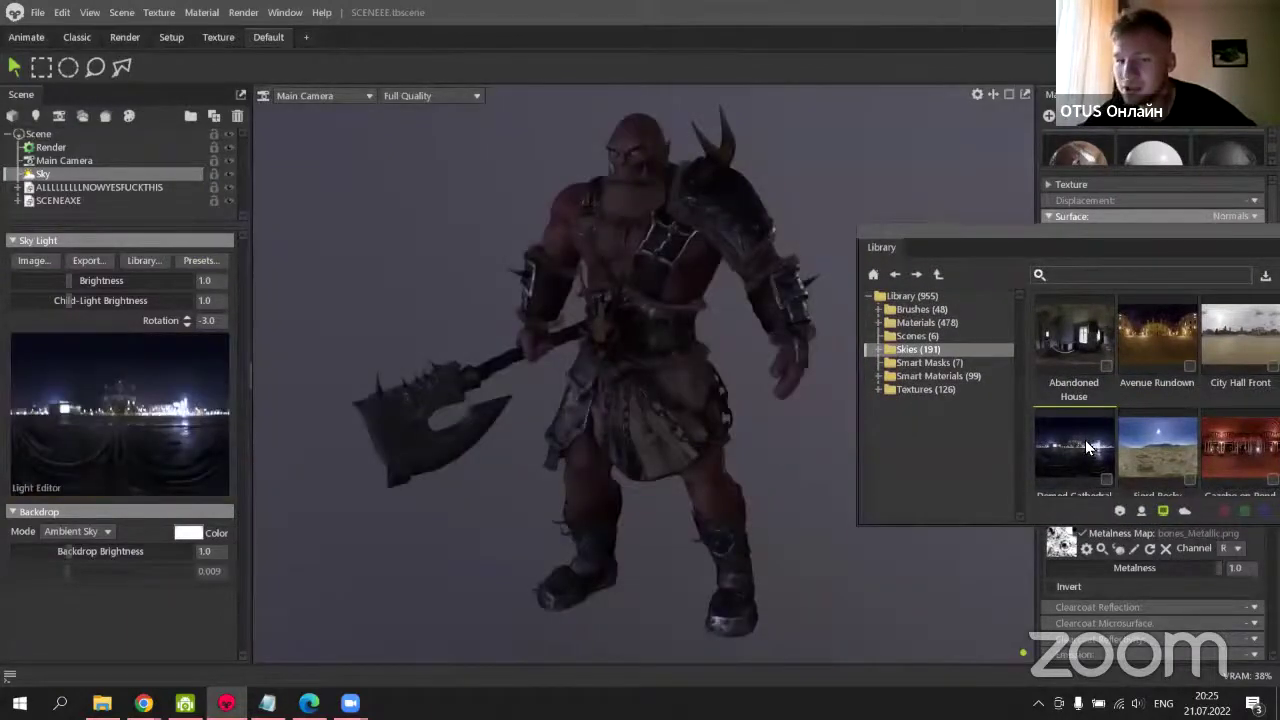
left_click_drag(78, 560, 16, 553)
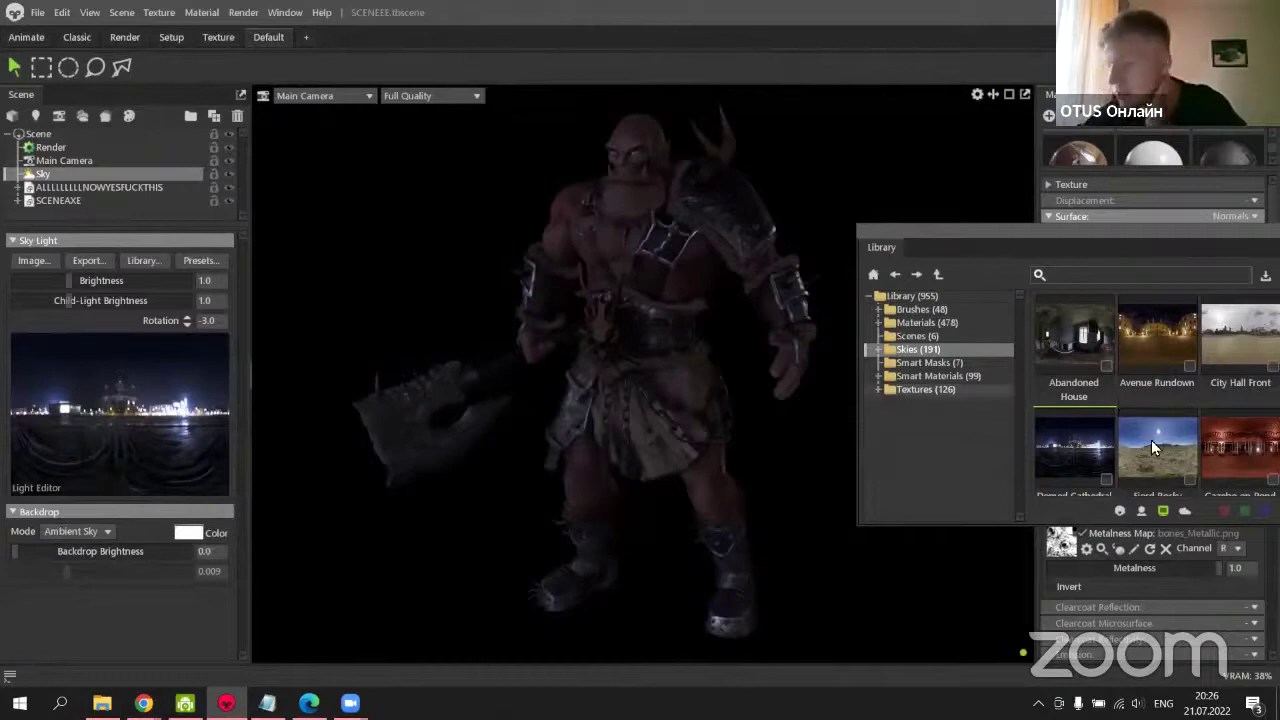
Try the Abandoned House, Avenue Rundown, City Hall Front, Gazebo on Pond and Fjord Rocky skies, setting the backdrop brightness to 0.0.
left_click(1101, 336)
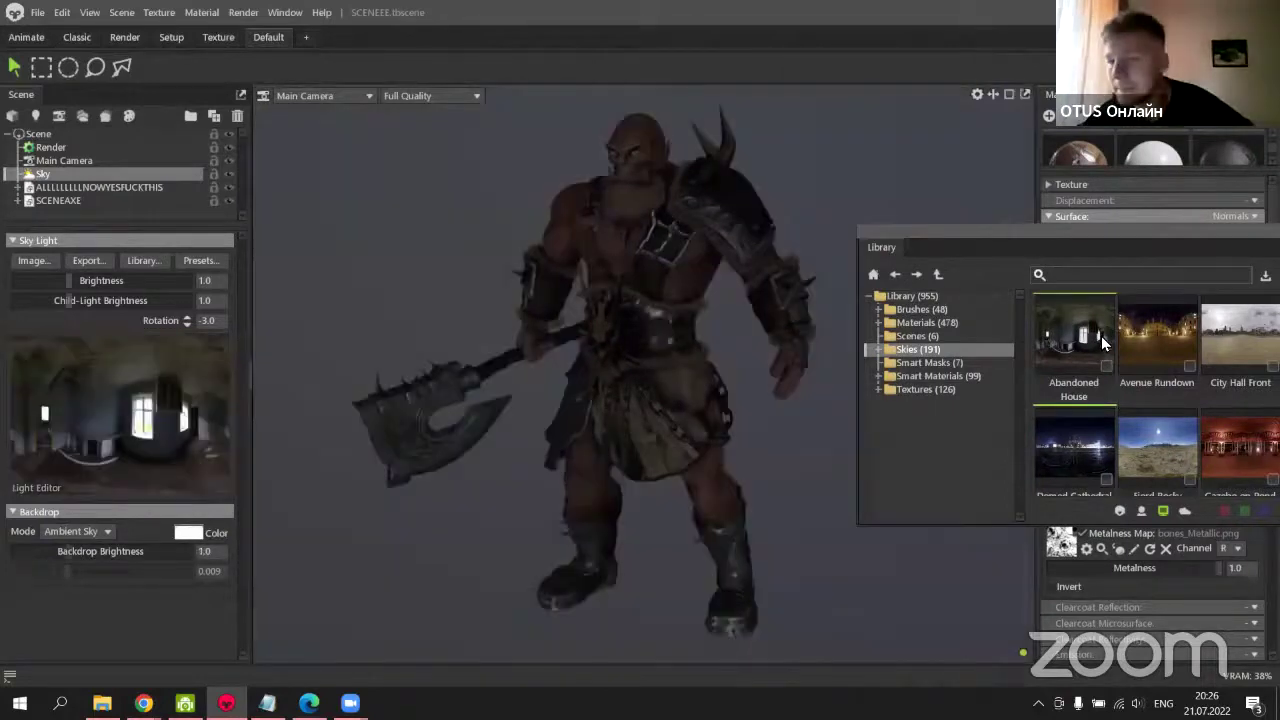
left_click(1171, 332)
left_click(1240, 328)
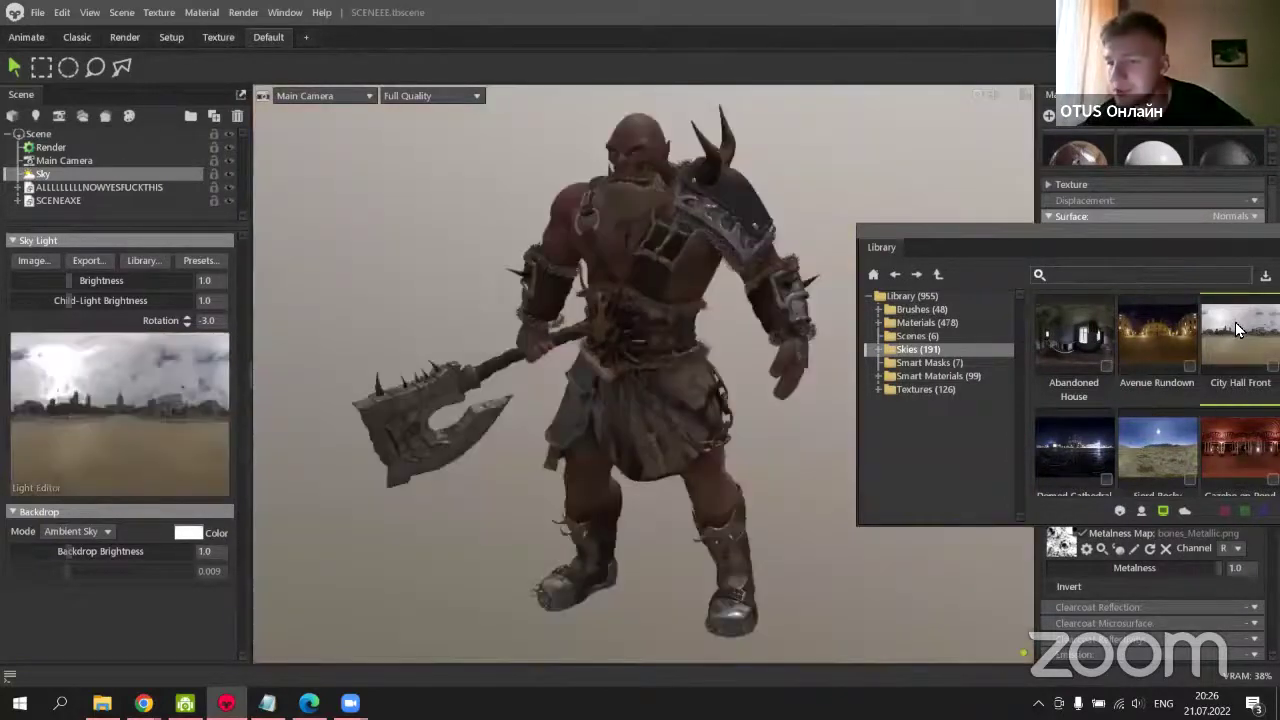
left_click(1250, 465)
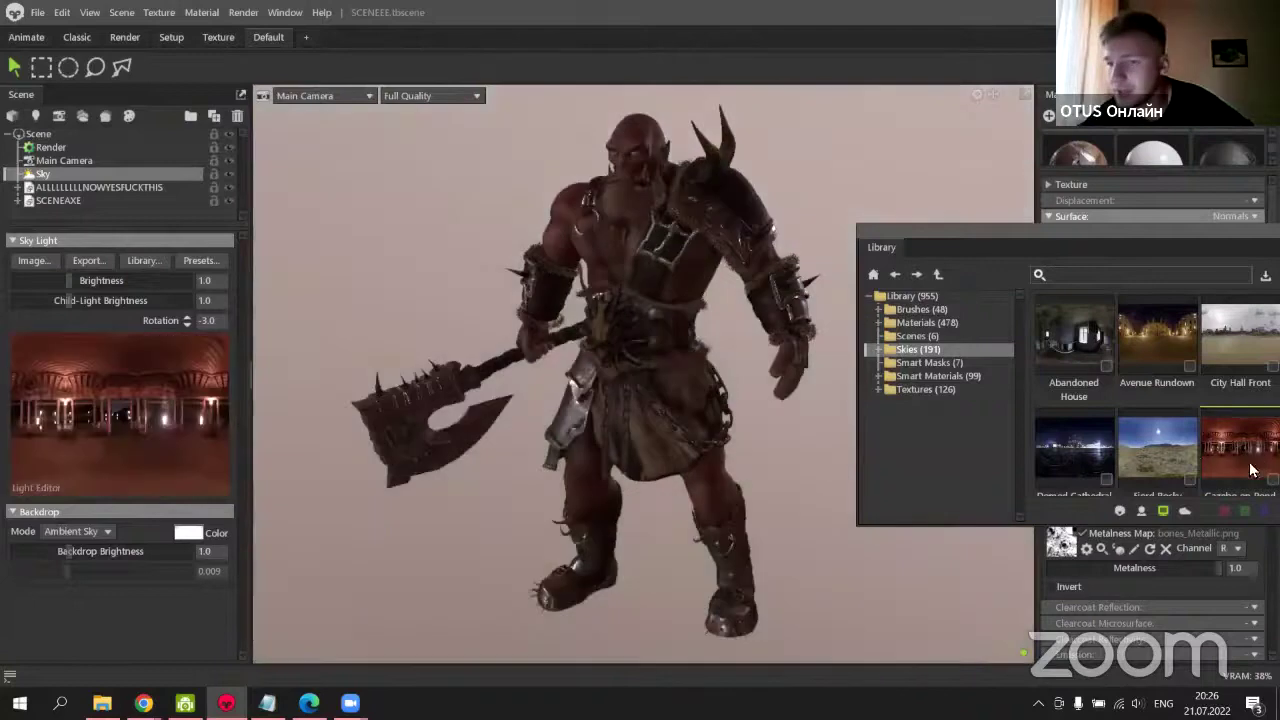
left_click(1165, 444)
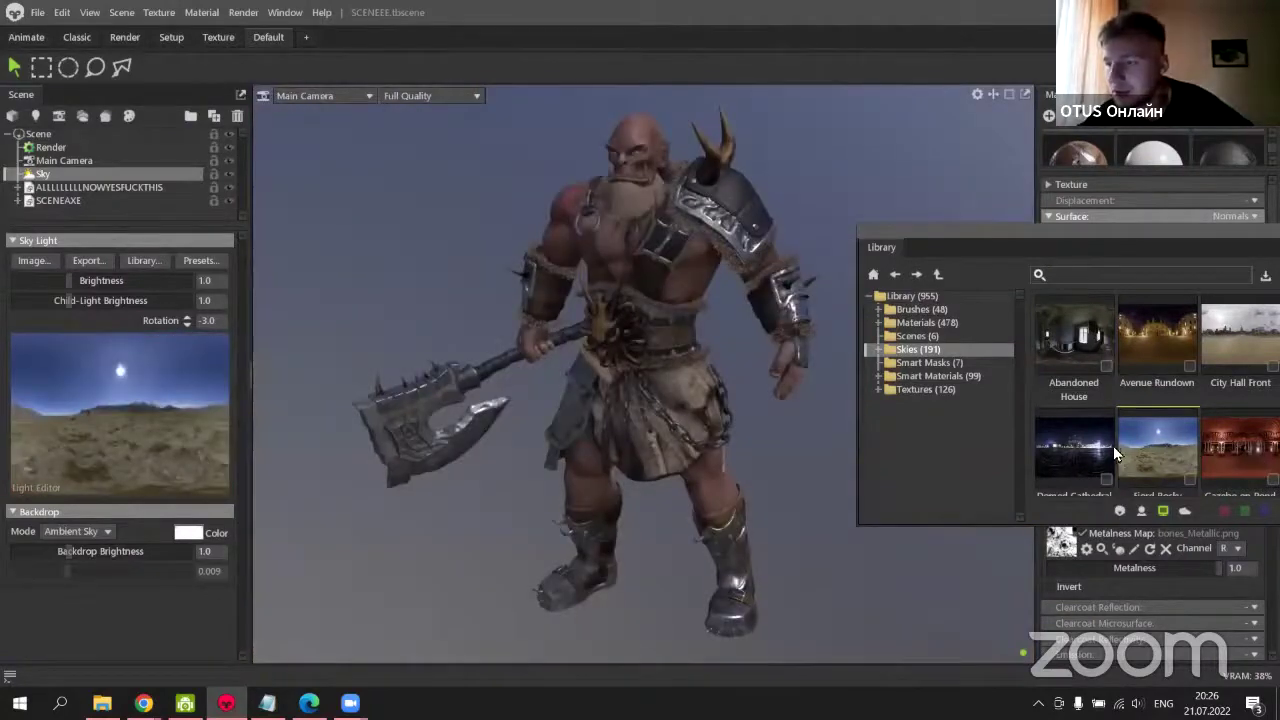
left_click_drag(176, 555, 110, 555)
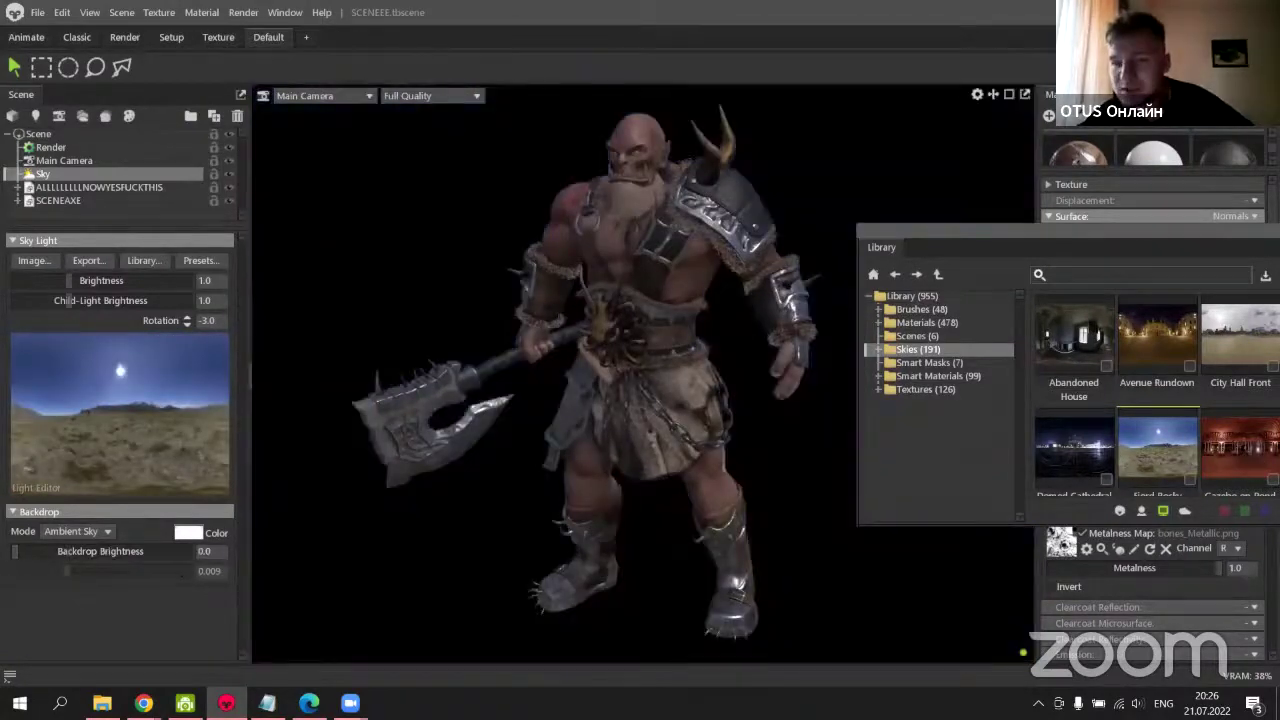
Add a sky light on the sun in the Fjord Rocky image and rotate the sky to swing its light around the character.
left_click(120, 373)
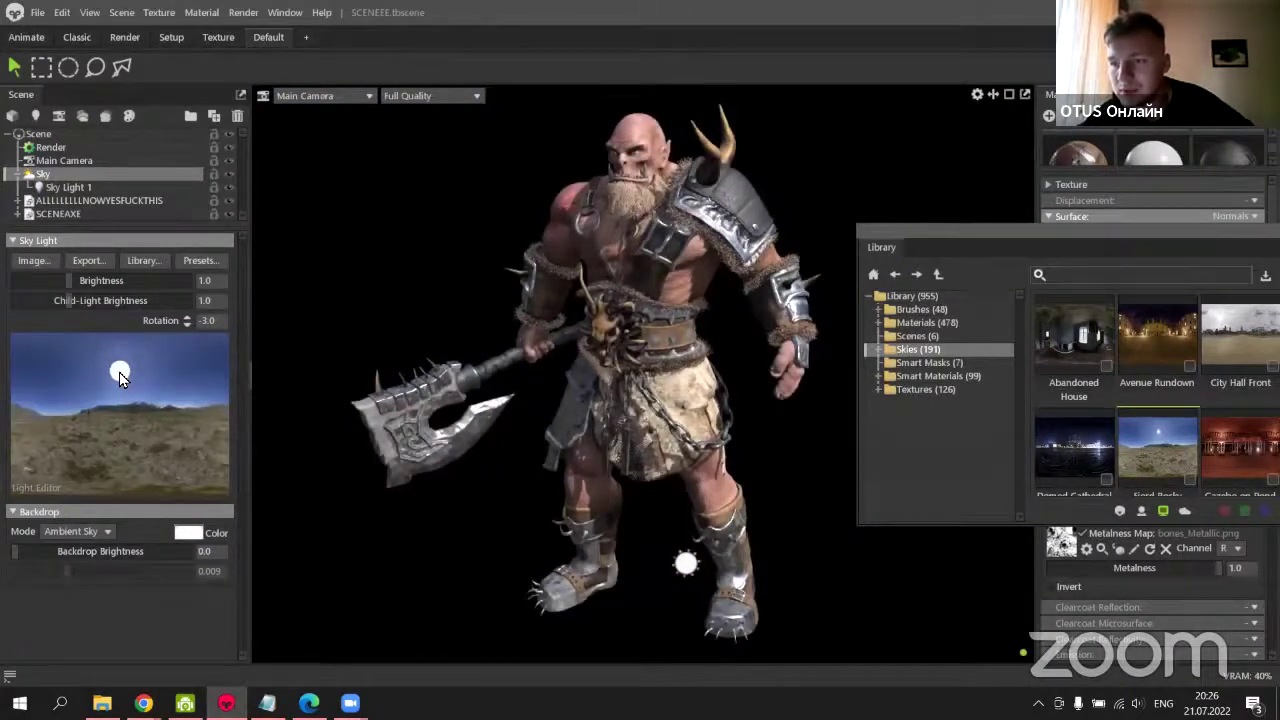
left_click_drag(133, 392, 161, 420)
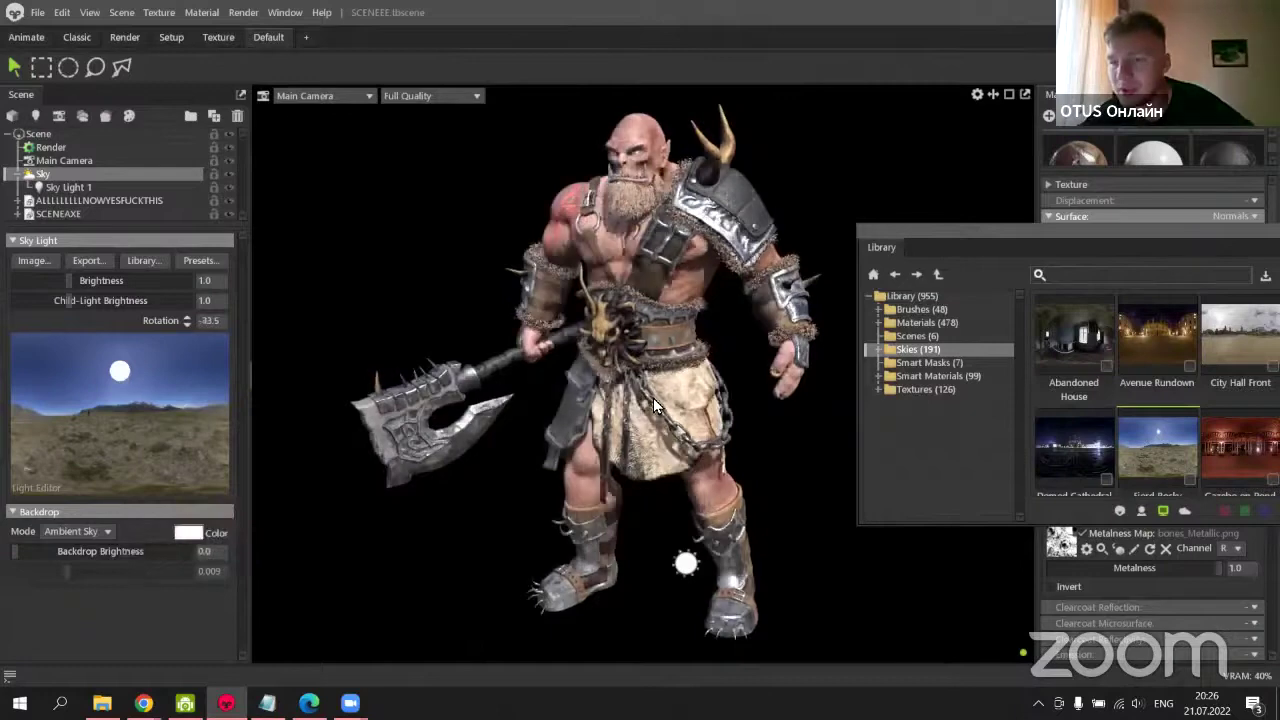
left_click_drag(653, 398, 563, 410, "shift")
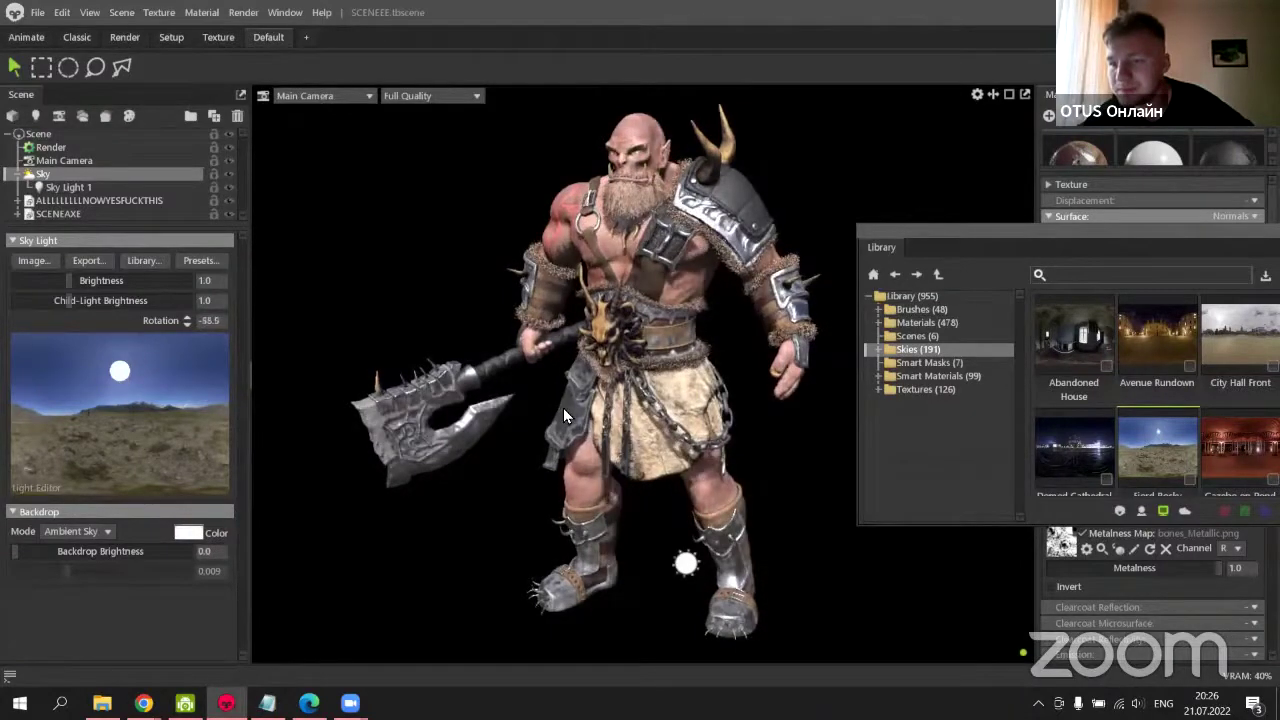
Undo the added sky light and the recent sky changes back to the Domed Cathedral sky.
key("ctrl+z")
key("ctrl+z")
key("ctrl+z")
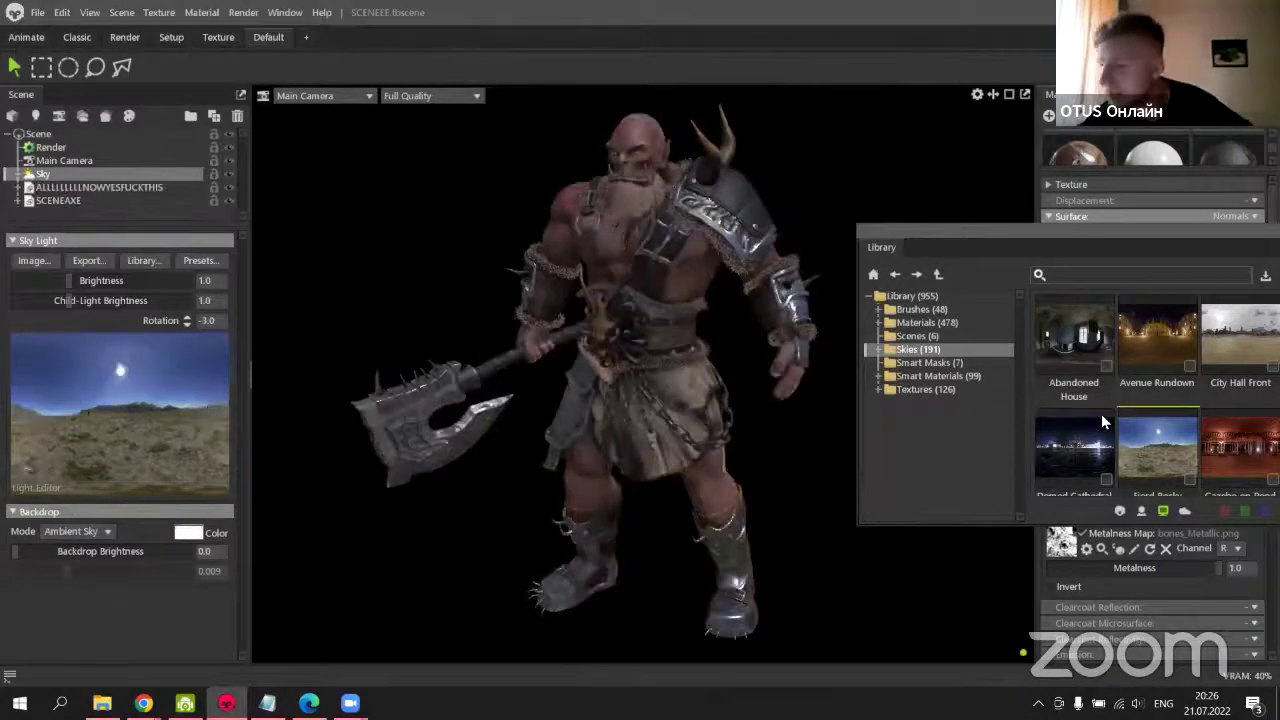
key("ctrl+z")
key("ctrl+z")
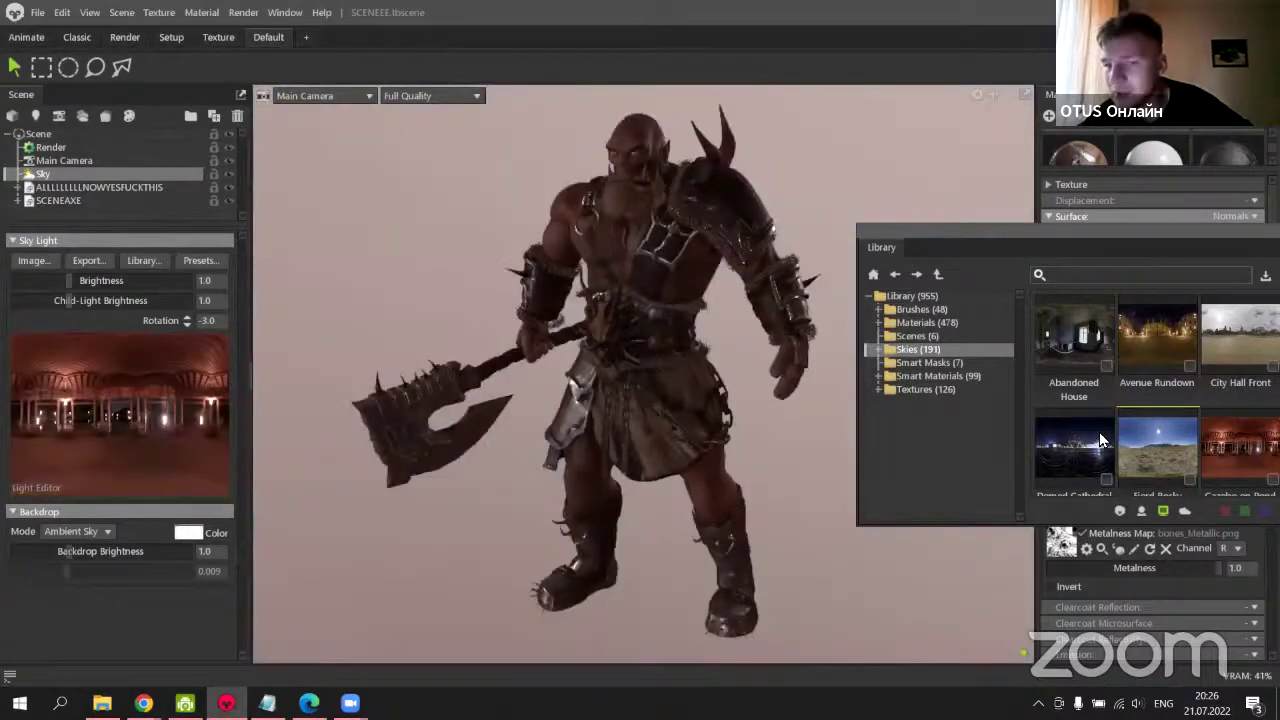
key("ctrl+z")
key("ctrl+z")
key("ctrl+z")
key("ctrl+z")
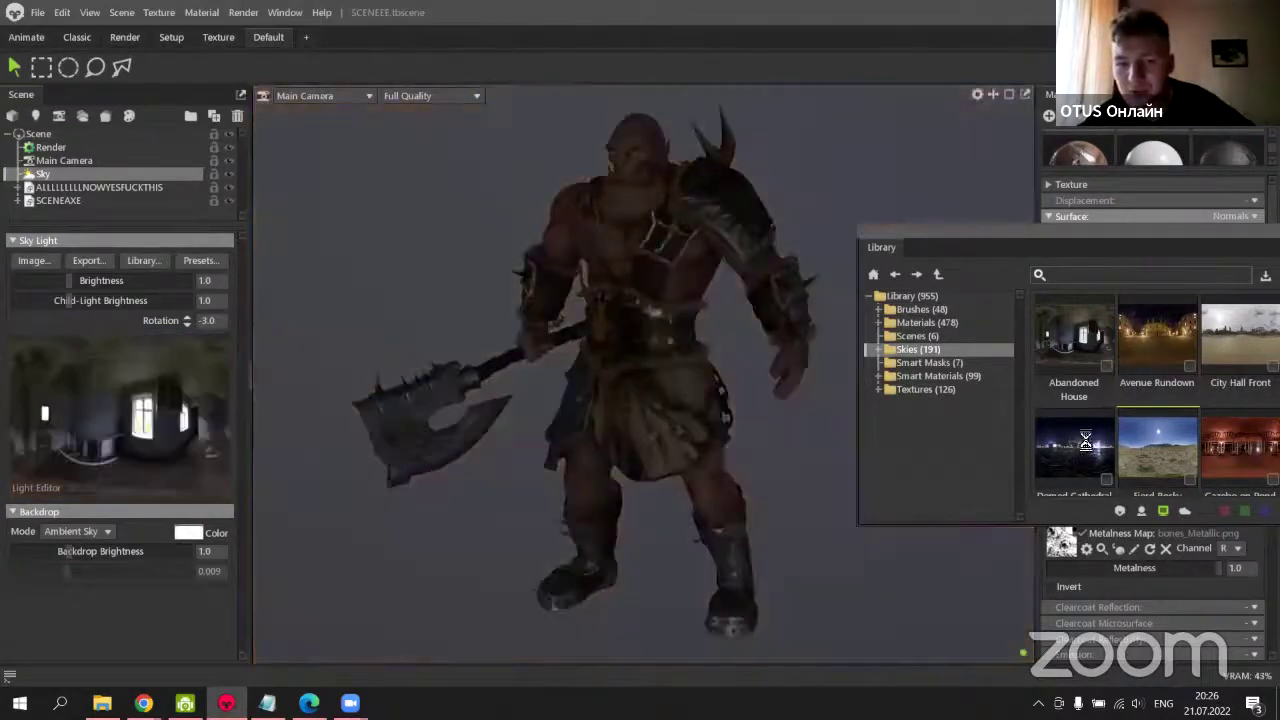
key("ctrl+z")
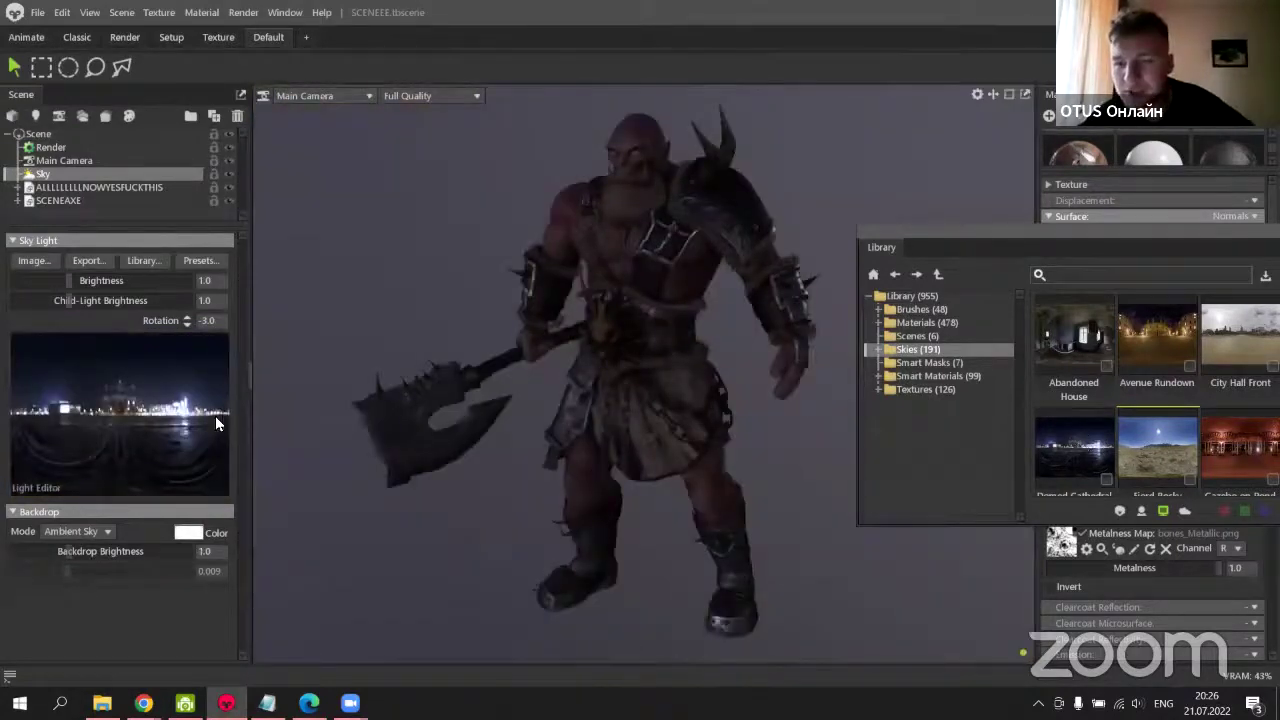
Try a sky light on the Domed Cathedral's bright city lights, undo back to the parking garage sky and close the library.
left_click(182, 418)
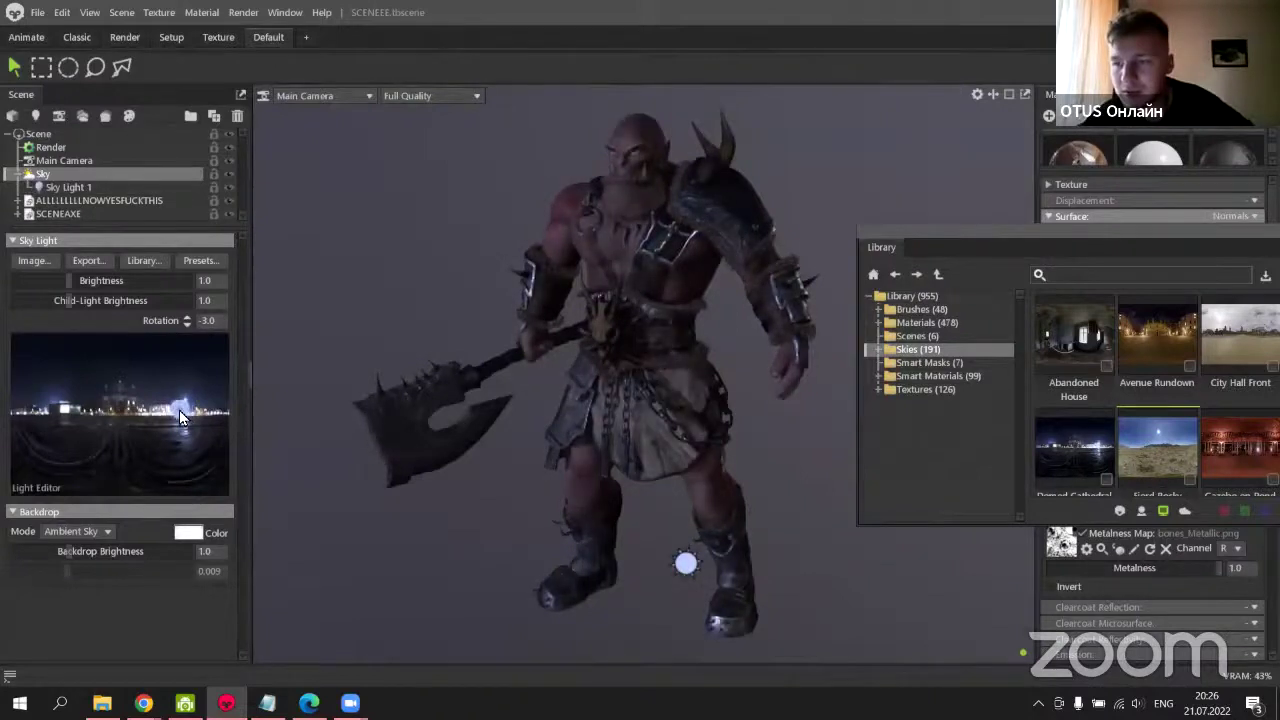
left_click_drag(180, 418, 178, 412)
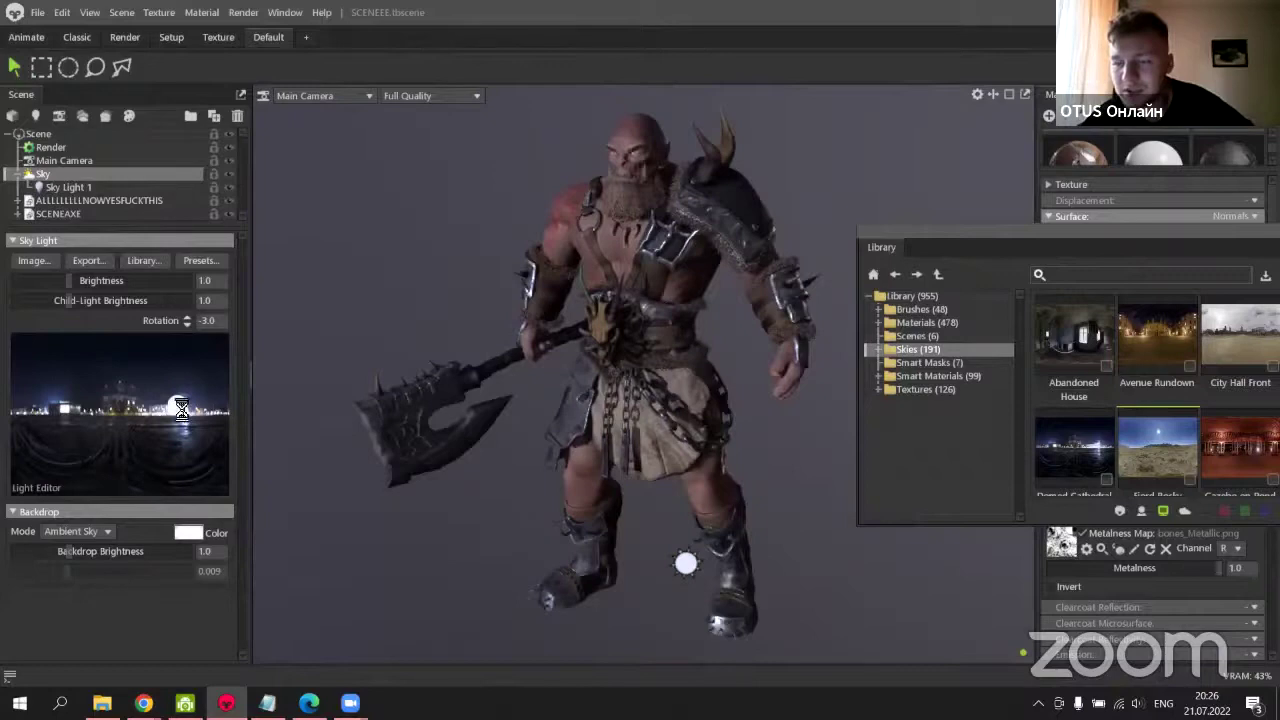
key("ctrl+z")
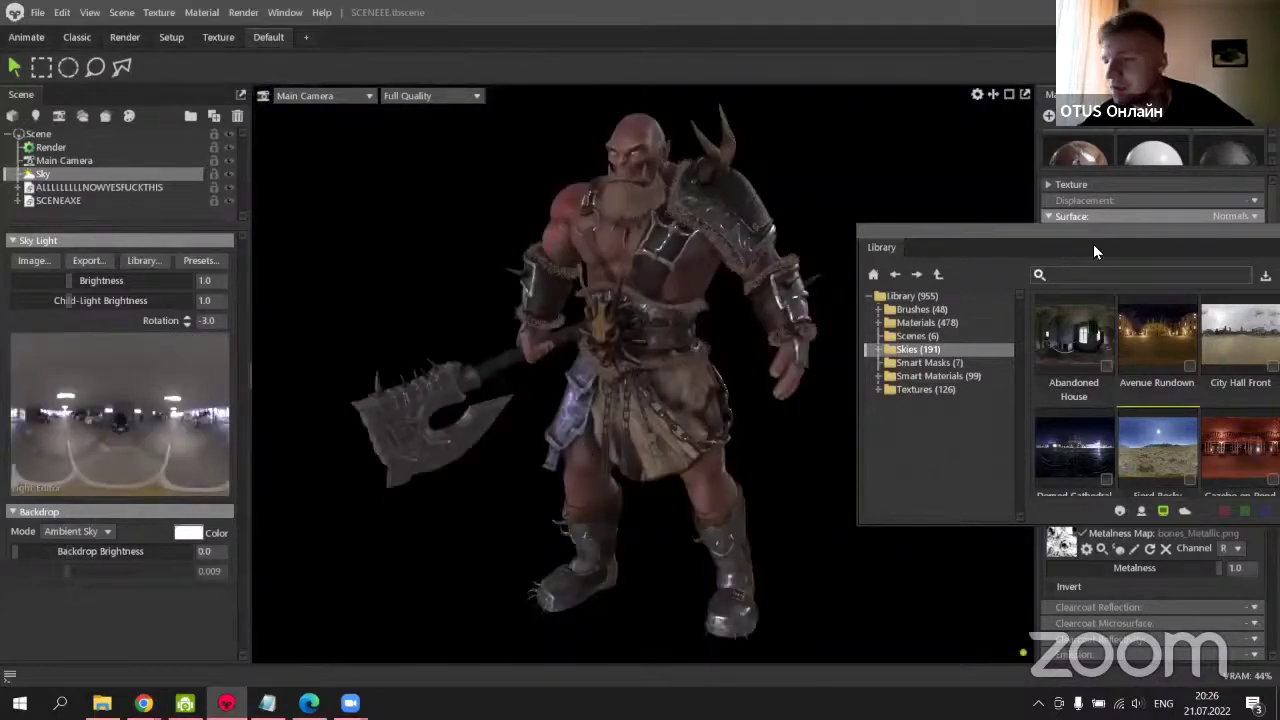
left_click_drag(1094, 245, 699, 264)
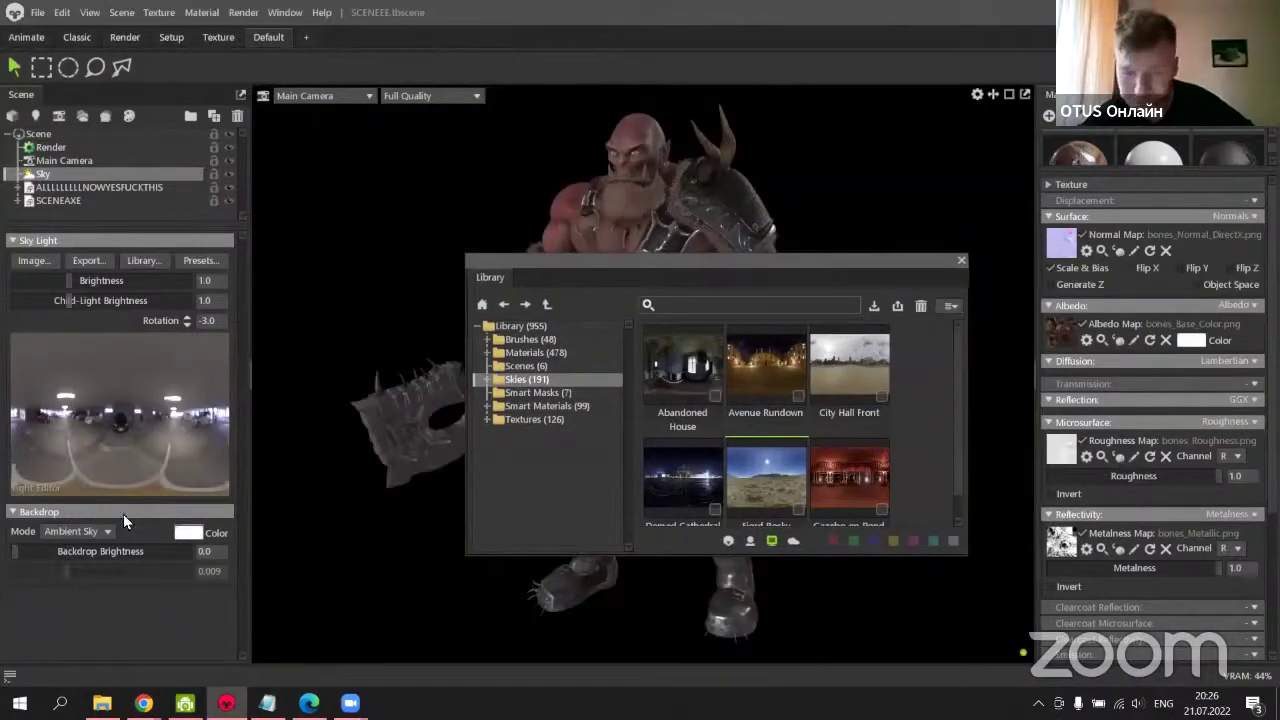
left_click(961, 262)
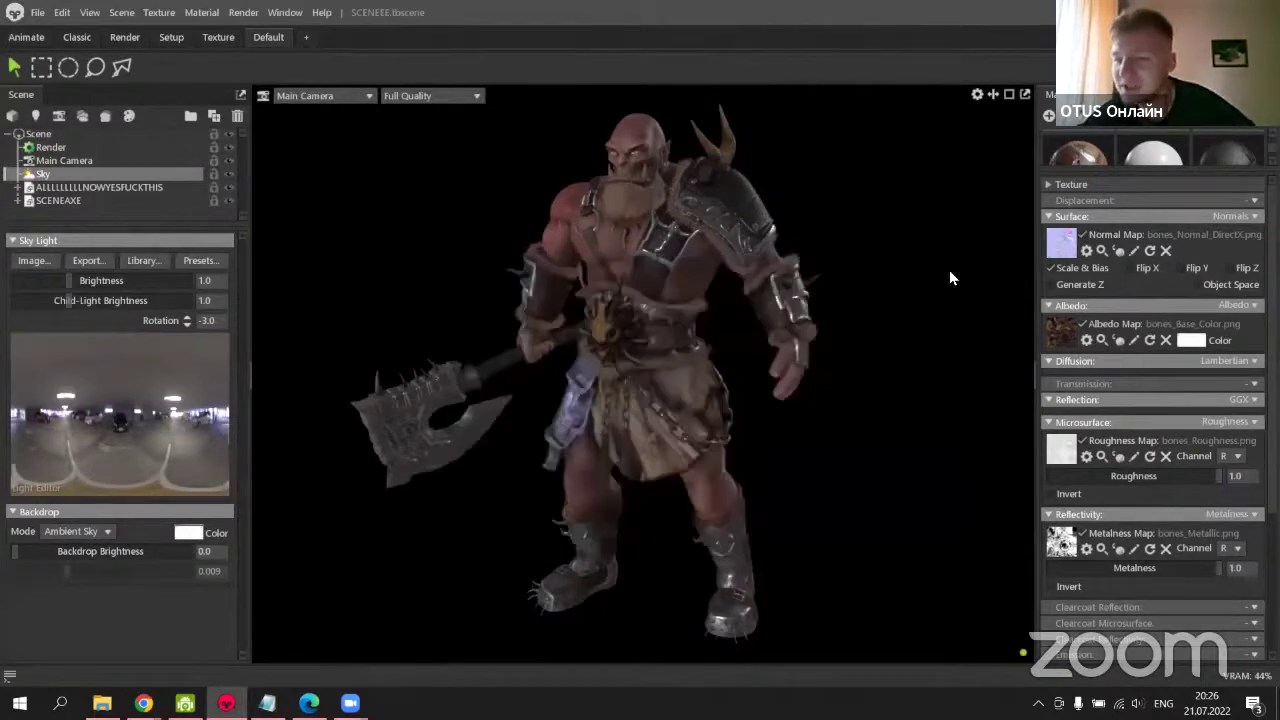
Rotate the sky lighting around the character to -160.0.
left_click_drag(949, 270, 765, 444, "shift")
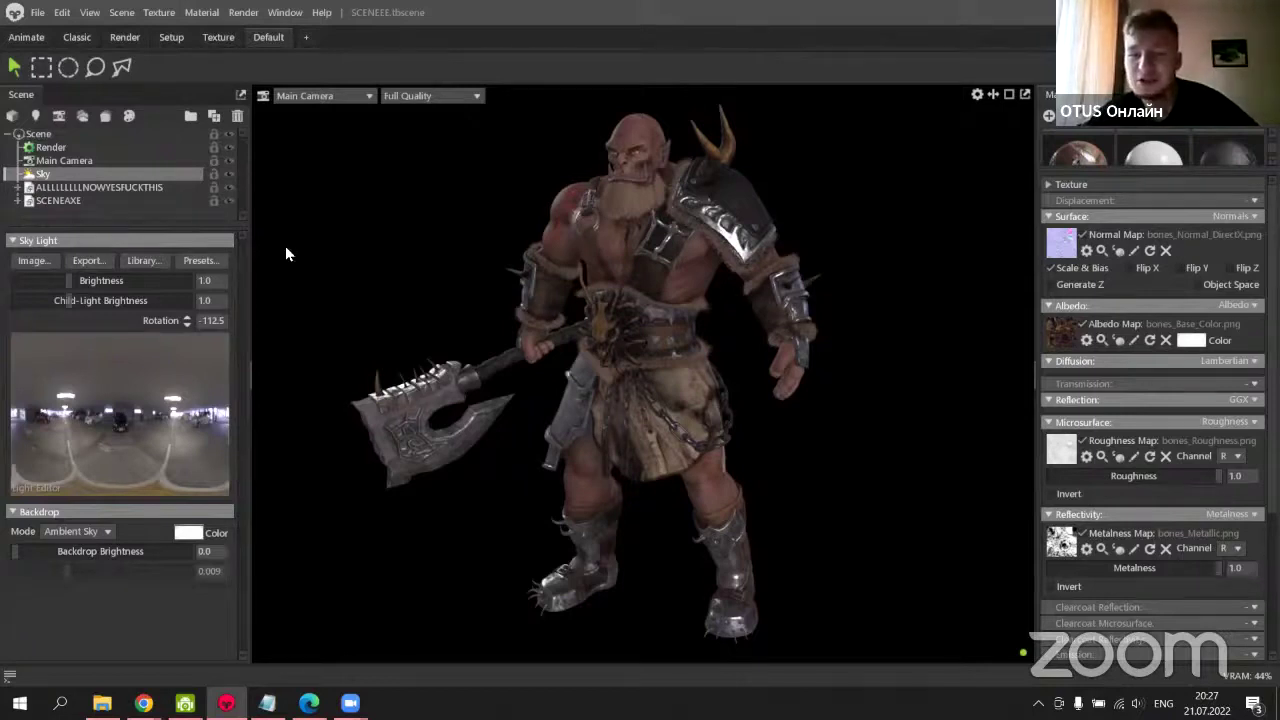
left_click_drag(449, 300, 449, 294)
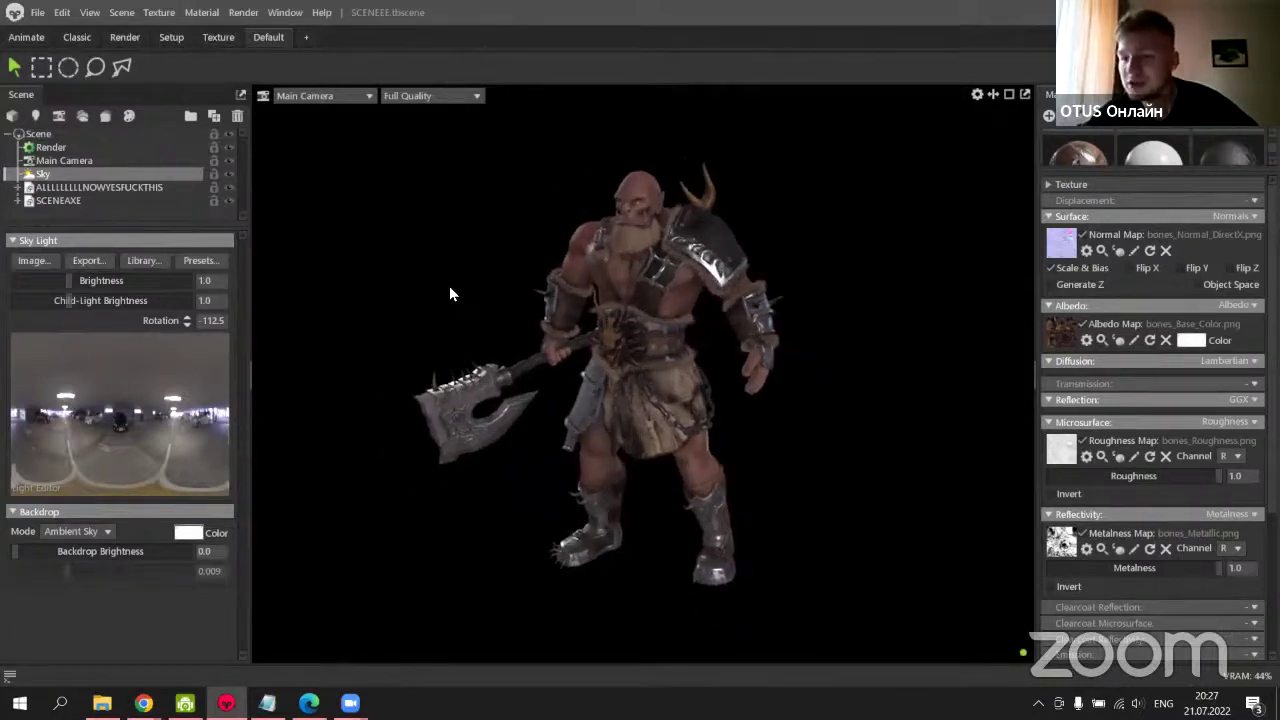
scroll(448, 291, "down", 2)
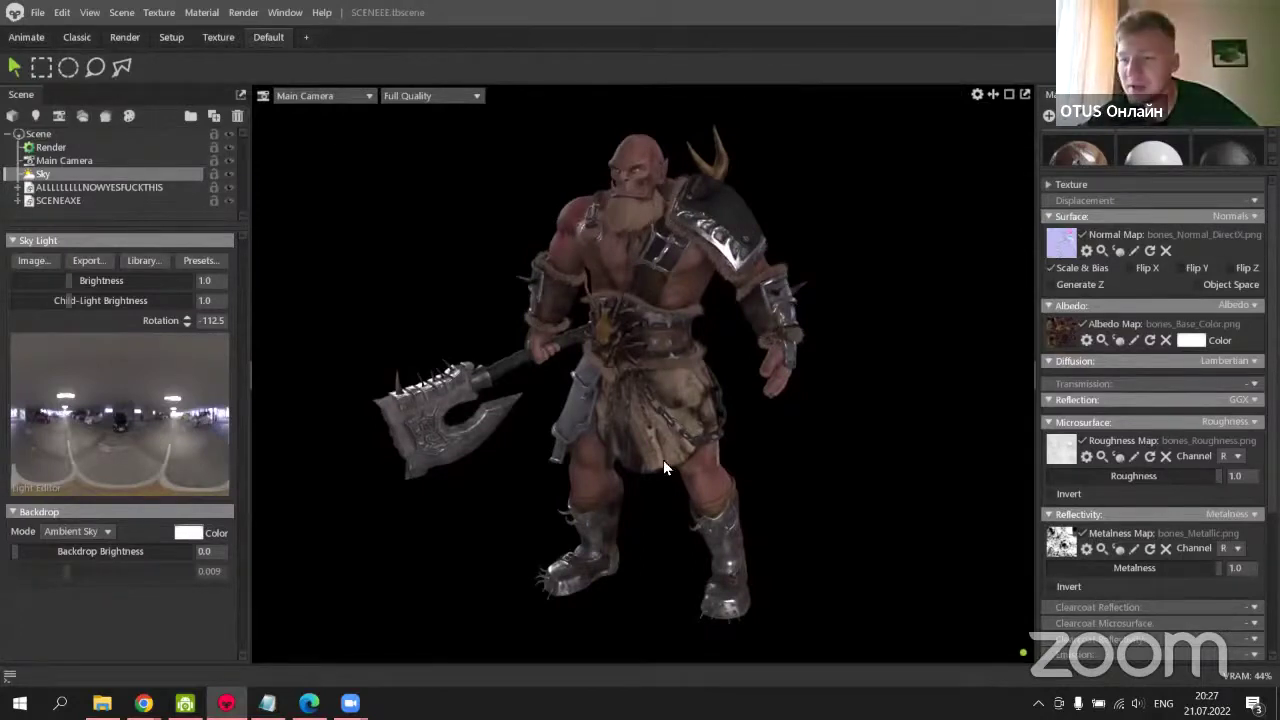
left_click_drag(655, 465, 771, 354)
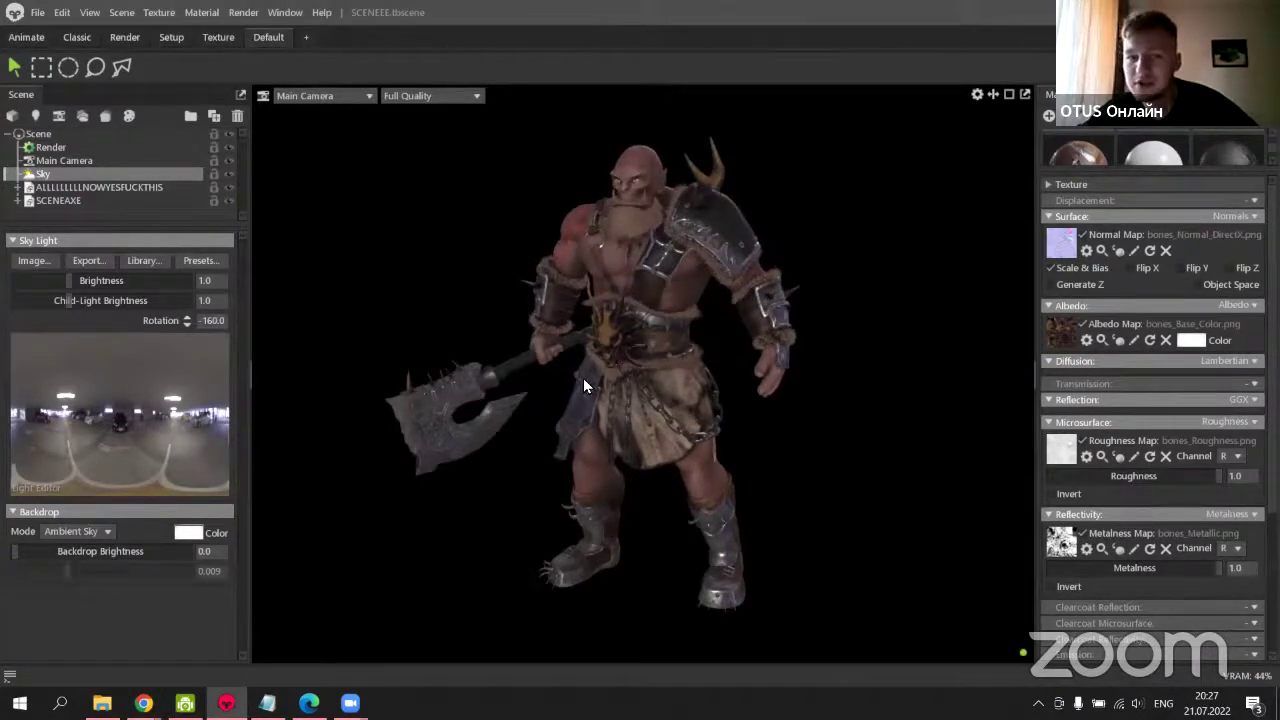
Add a spot light aimed at the character and set its brightness to 5.192.
left_click(35, 117)
left_click_drag(417, 357, 595, 341)
left_click_drag(105, 297, 82, 315)
Examine the spot light's position and cone relative to the character from the side, above and behind.
left_click_drag(870, 360, 751, 307)
scroll(754, 309, "up", 6)
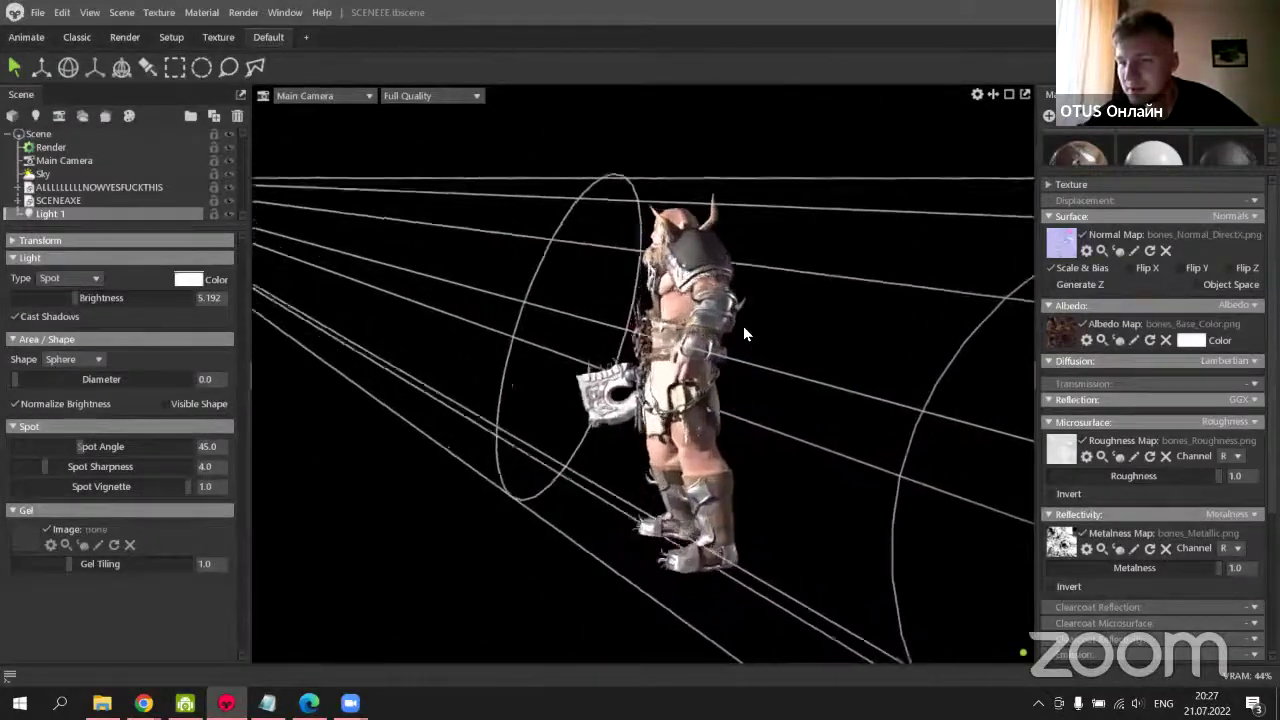
left_click_drag(787, 330, 762, 398)
left_click_drag(941, 186, 828, 379)
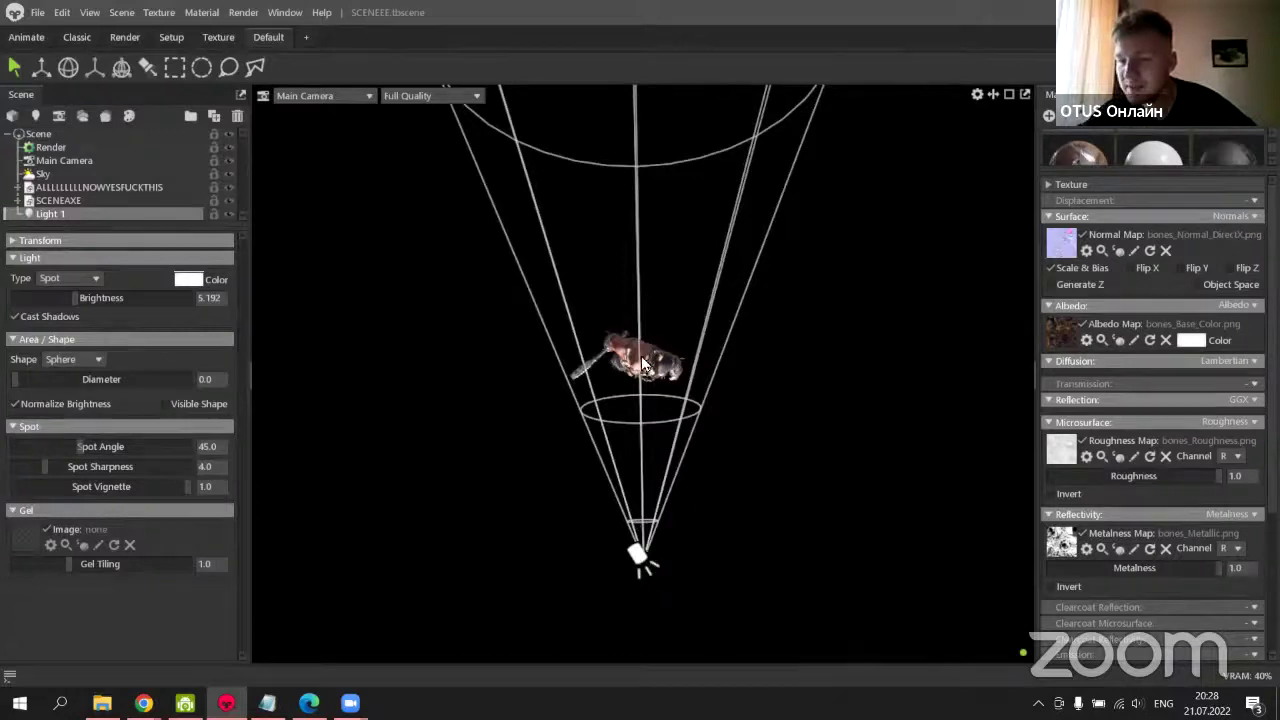
left_click_drag(837, 391, 706, 262)
scroll(705, 268, "up", 3)
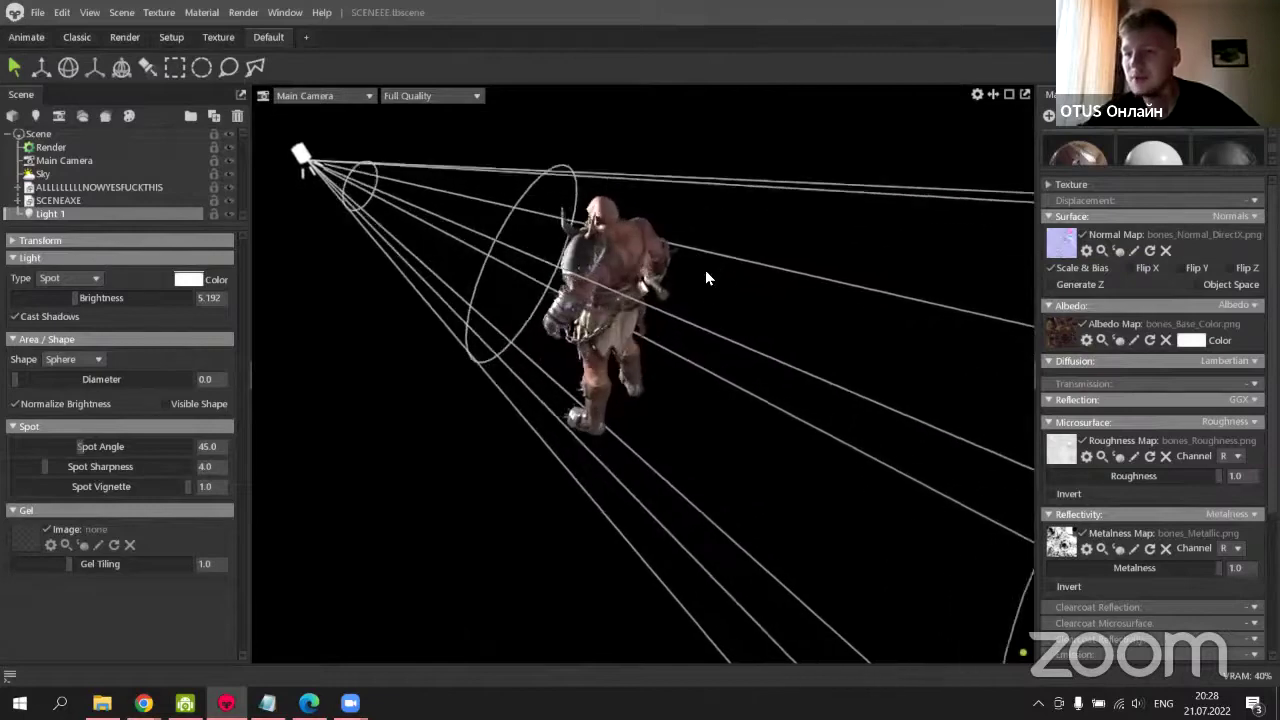
scroll(790, 395, "down", 3)
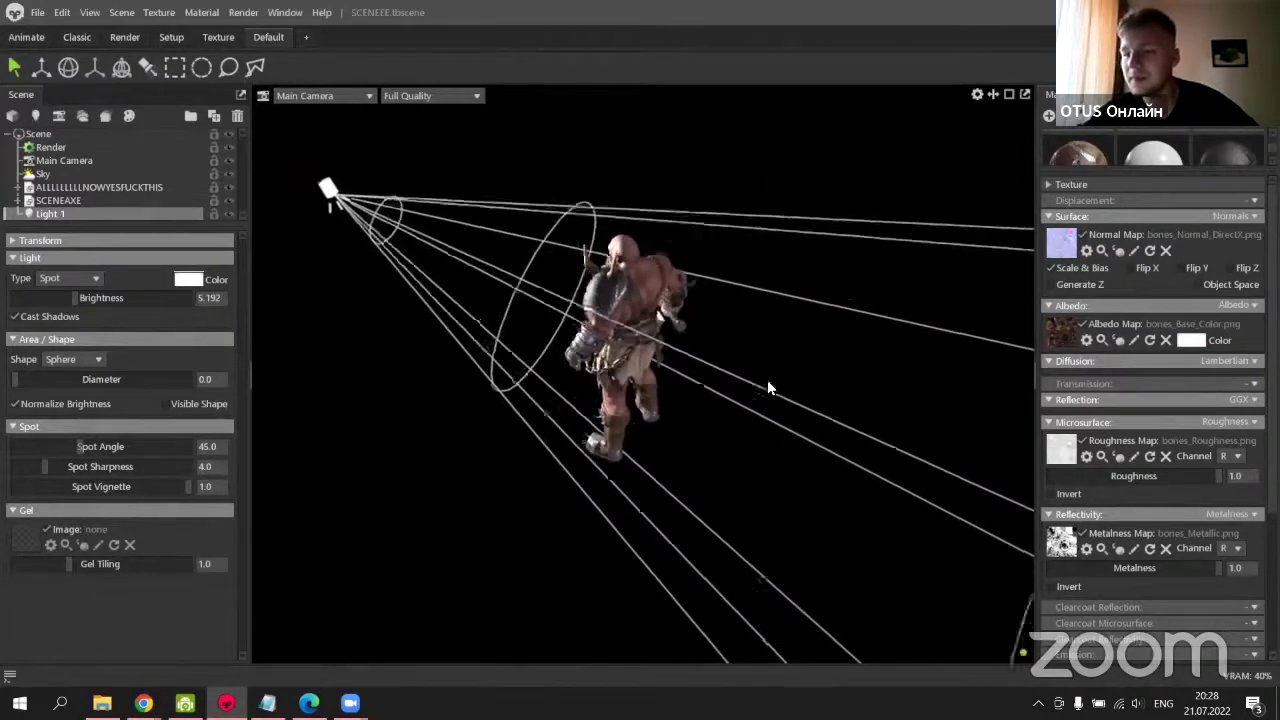
scroll(791, 378, "up", 2)
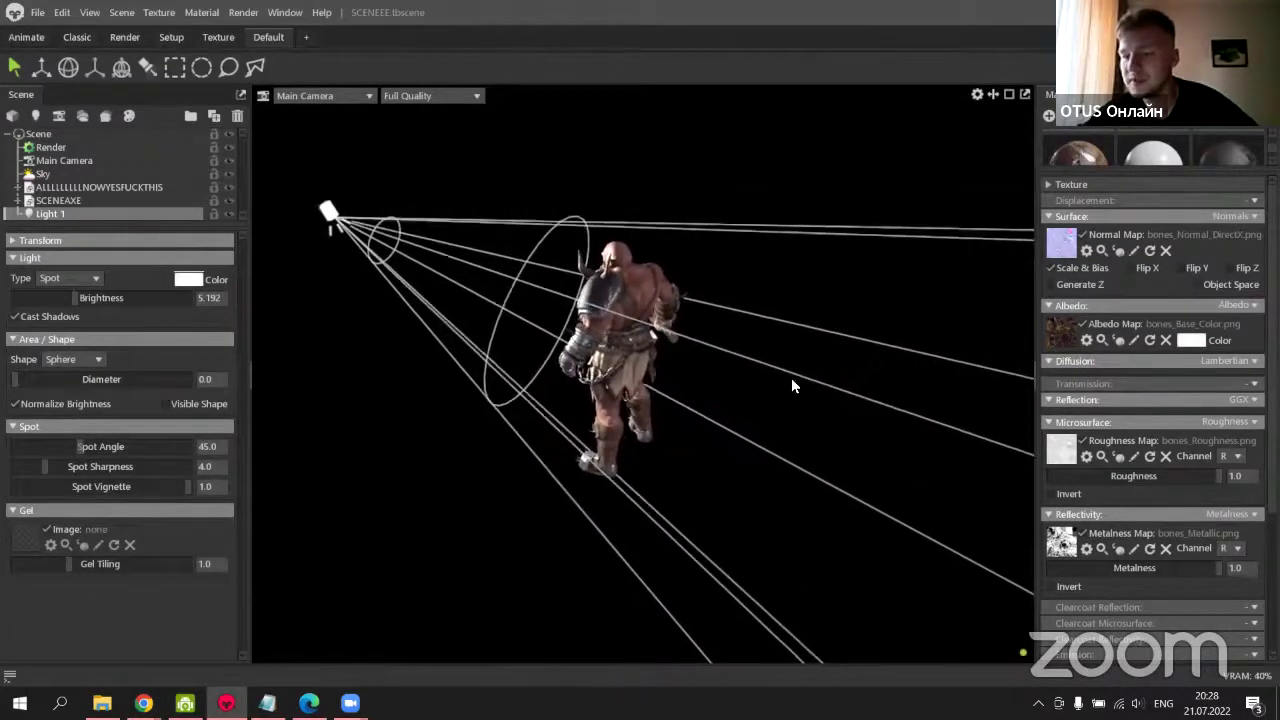
Add a second spot light aimed at the character from behind and set its brightness to 4.372.
left_click(36, 117)
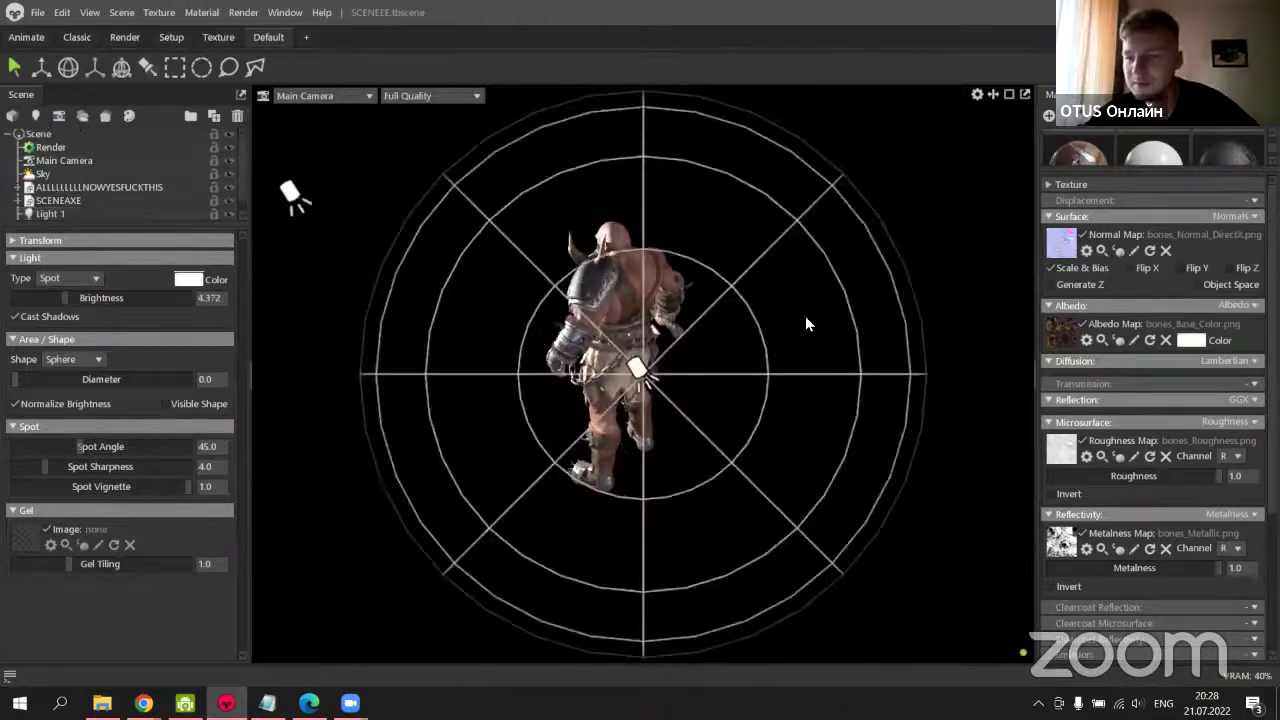
left_click_drag(805, 316, 669, 320)
scroll(669, 320, "up", 10)
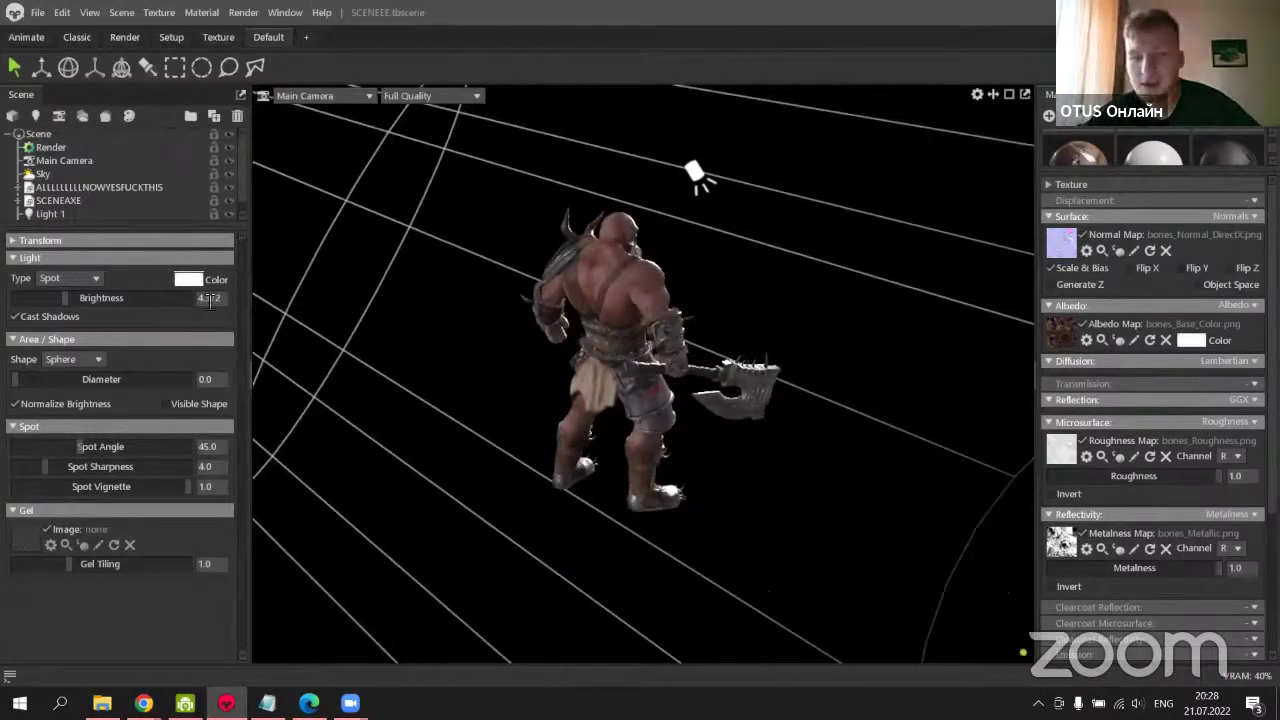
Add a third spot light aimed at the character's back from the axe side and set its brightness to 5.625.
left_click(43, 124)
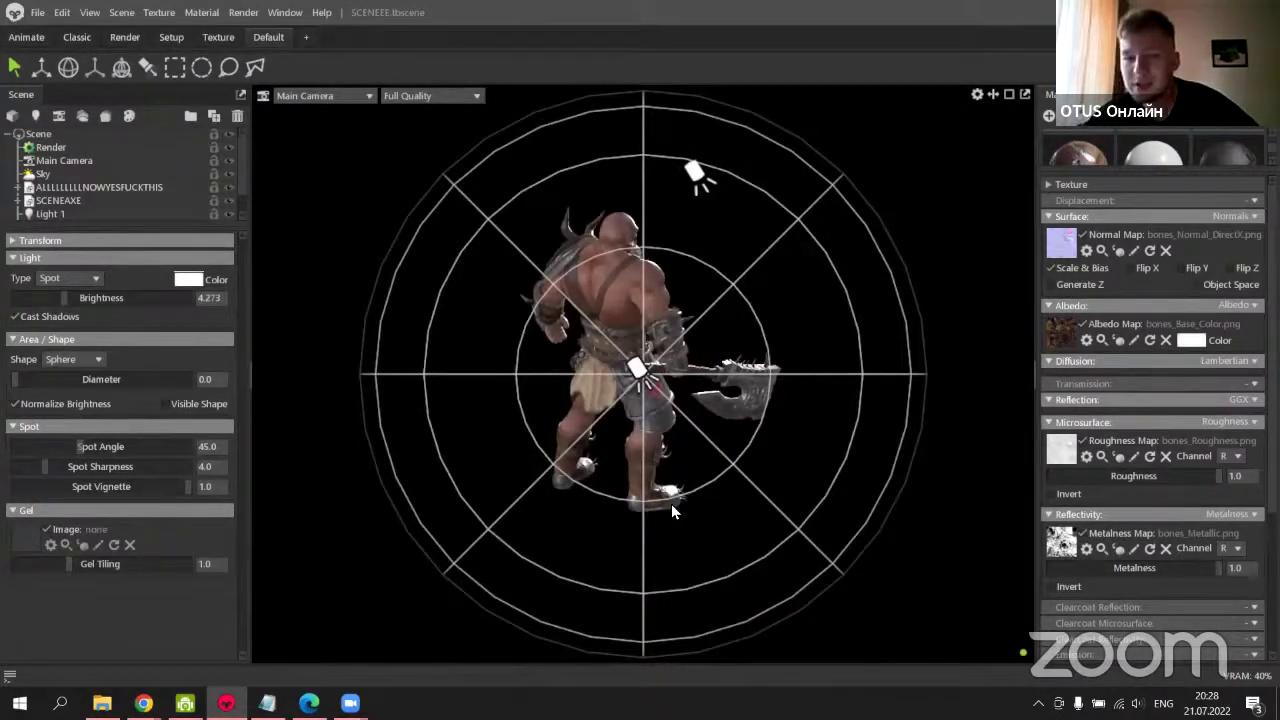
left_click_drag(85, 297, 85, 302)
left_click_drag(700, 350, 705, 300)
scroll(706, 295, "down", 3)
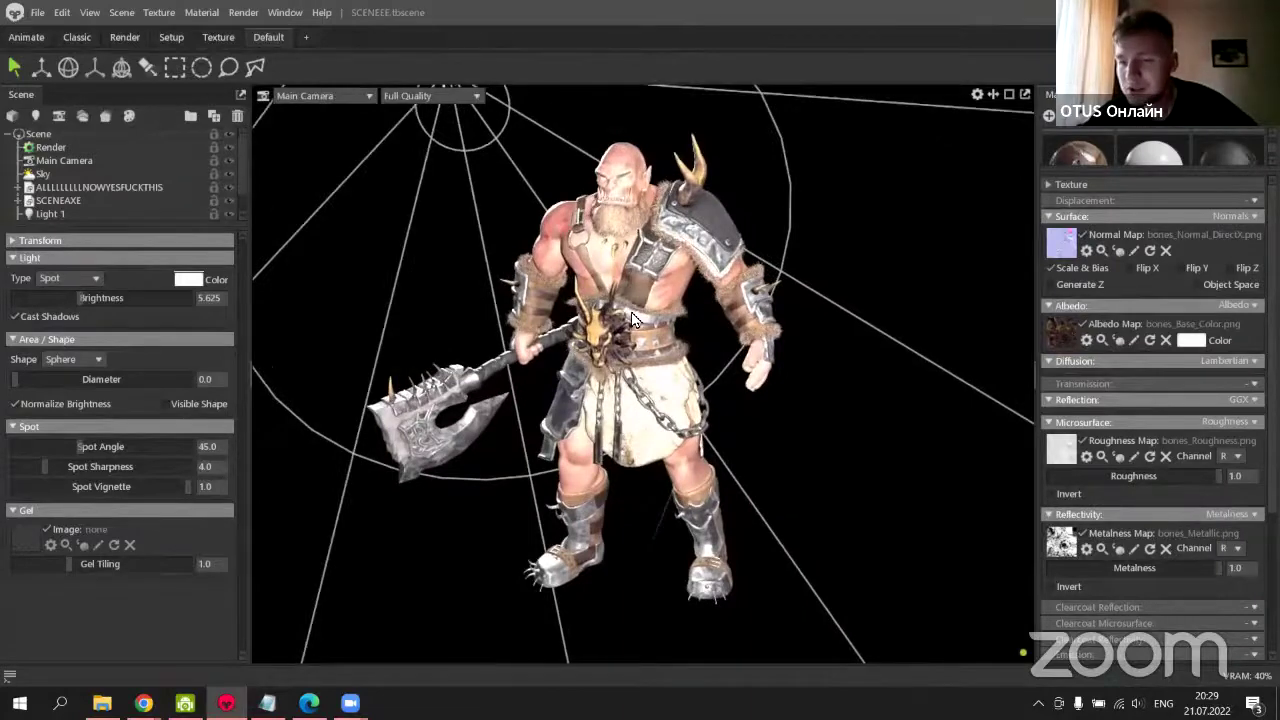
Enlarge the scene object list to show all three lights and set Light 1's brightness to 4.471.
left_click(73, 216)
key("ctrl+d")
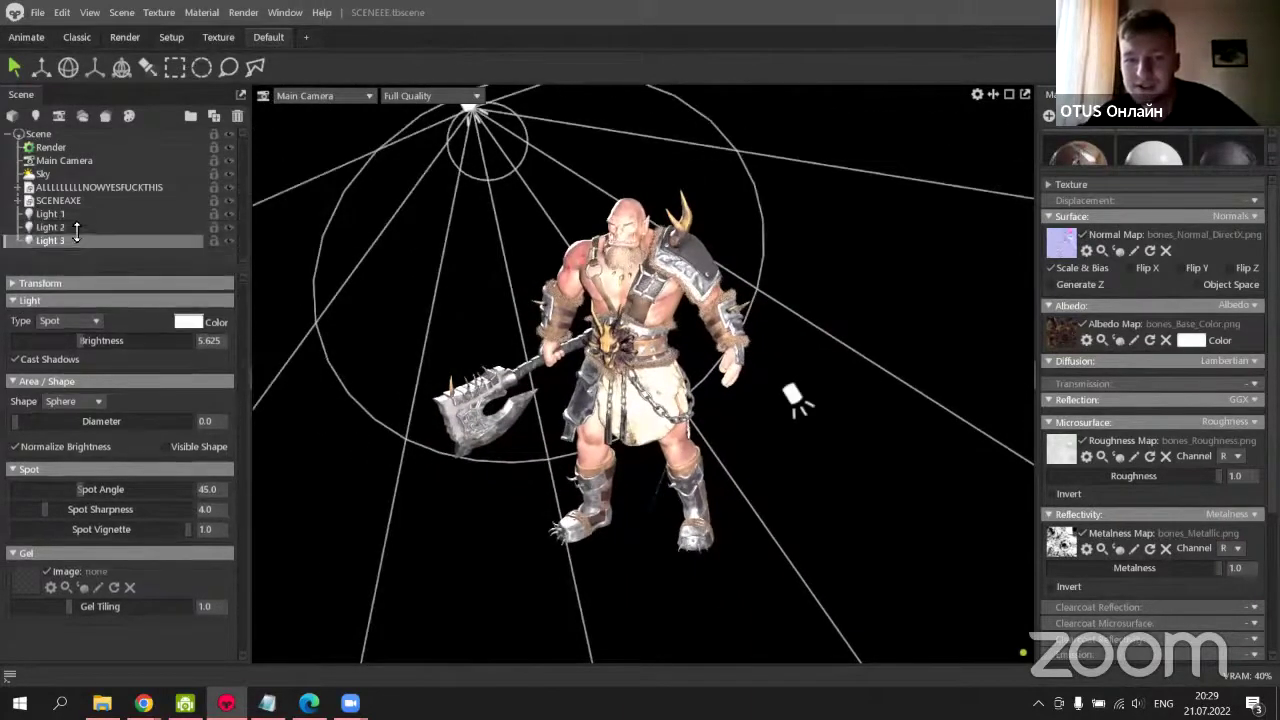
key("ctrl+d")
left_click_drag(85, 338, 67, 336)
left_click(71, 215)
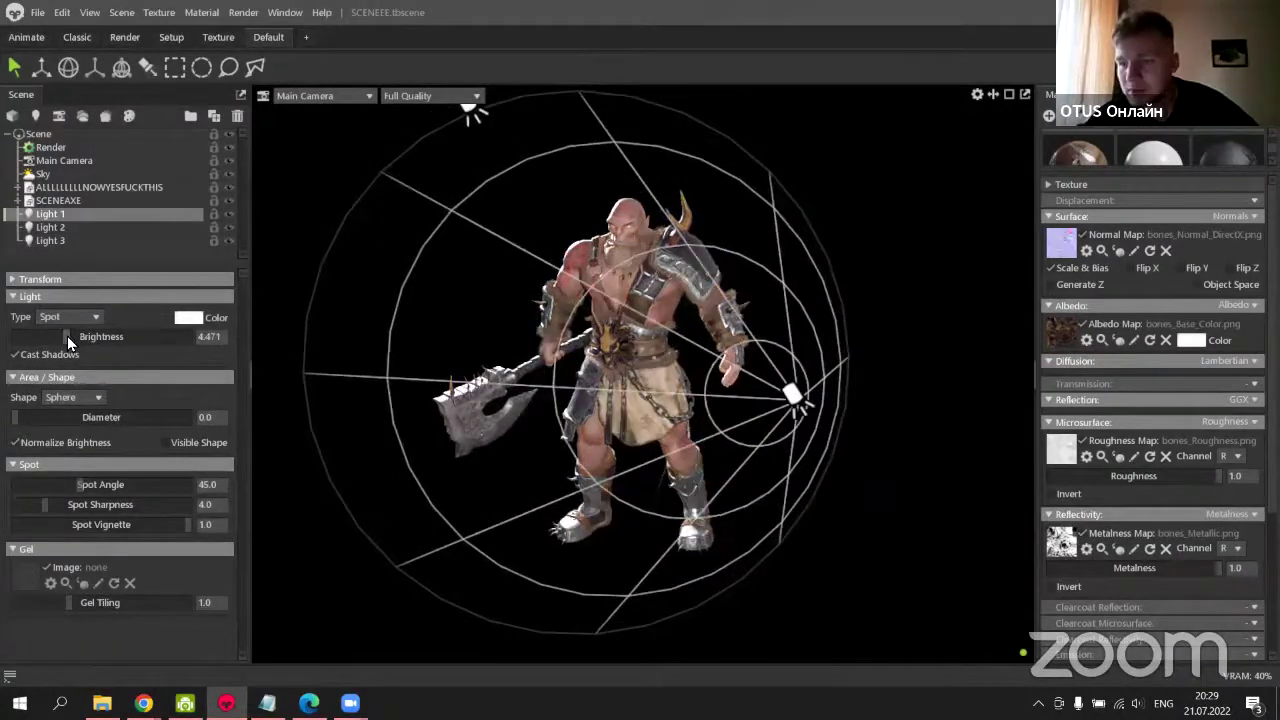
left_click_drag(640, 360, 685, 282)
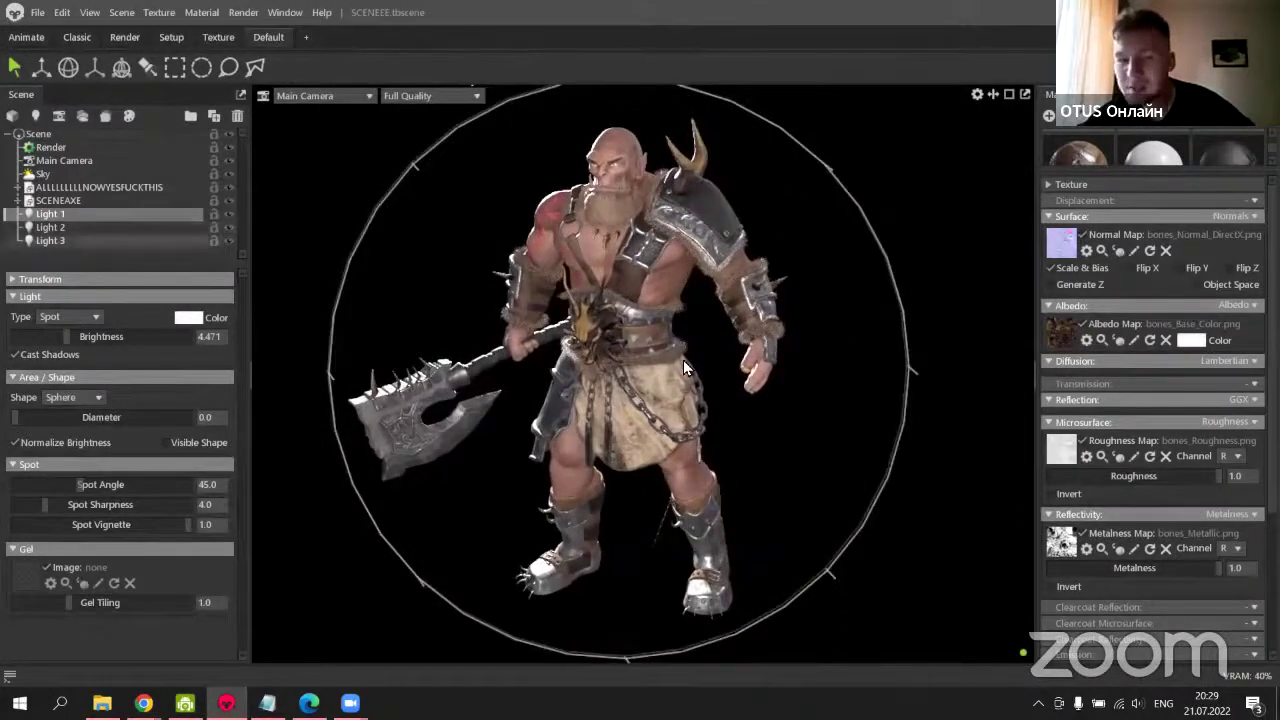
Add a new camera and frame the full character in it from the front at an orbit distance of about 9.8.
left_click(59, 117)
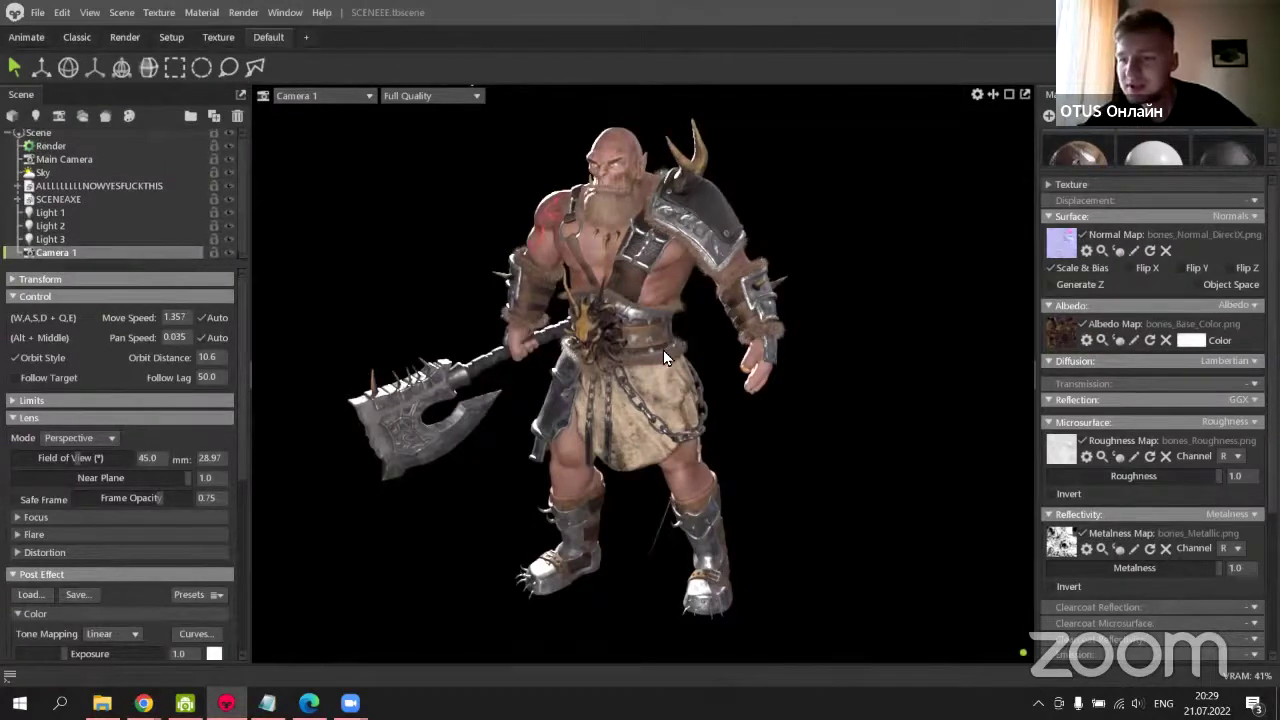
left_click_drag(663, 350, 775, 394)
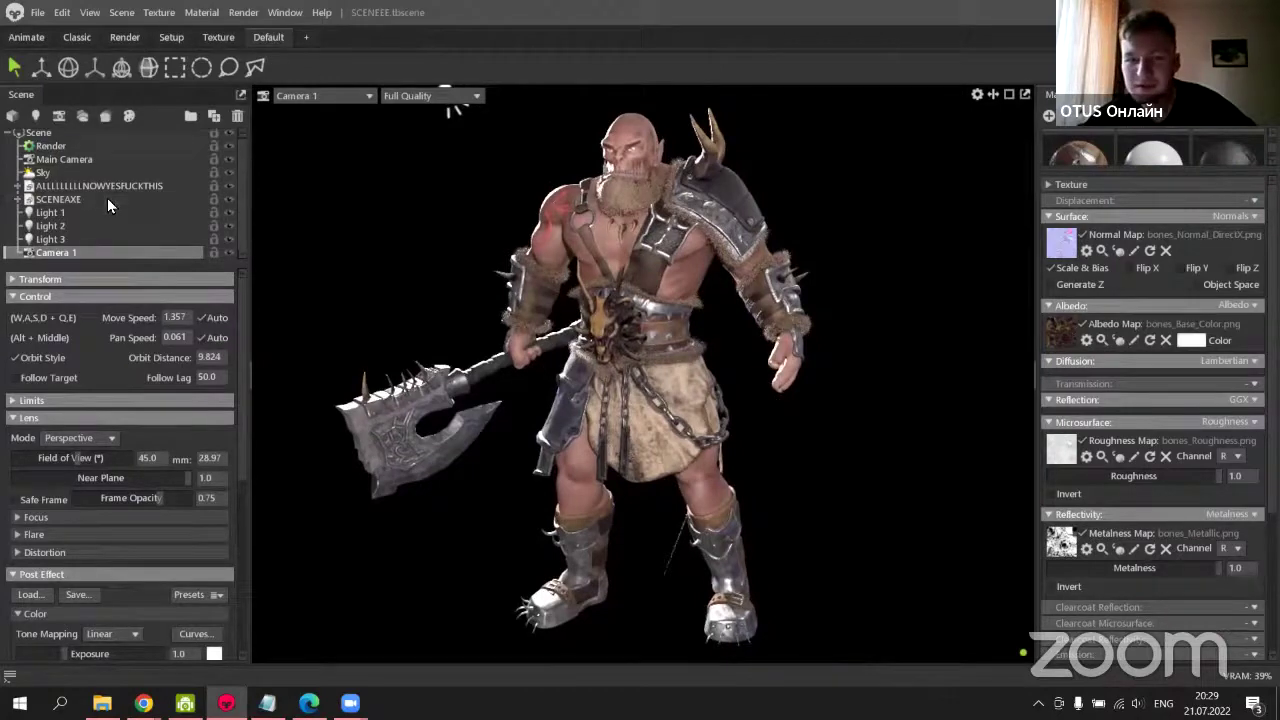
Compare the character's framing in Main Camera and Camera 1, finishing in the Camera 1 view.
left_click(335, 96)
mouse_move(359, 113)
left_click(413, 112)
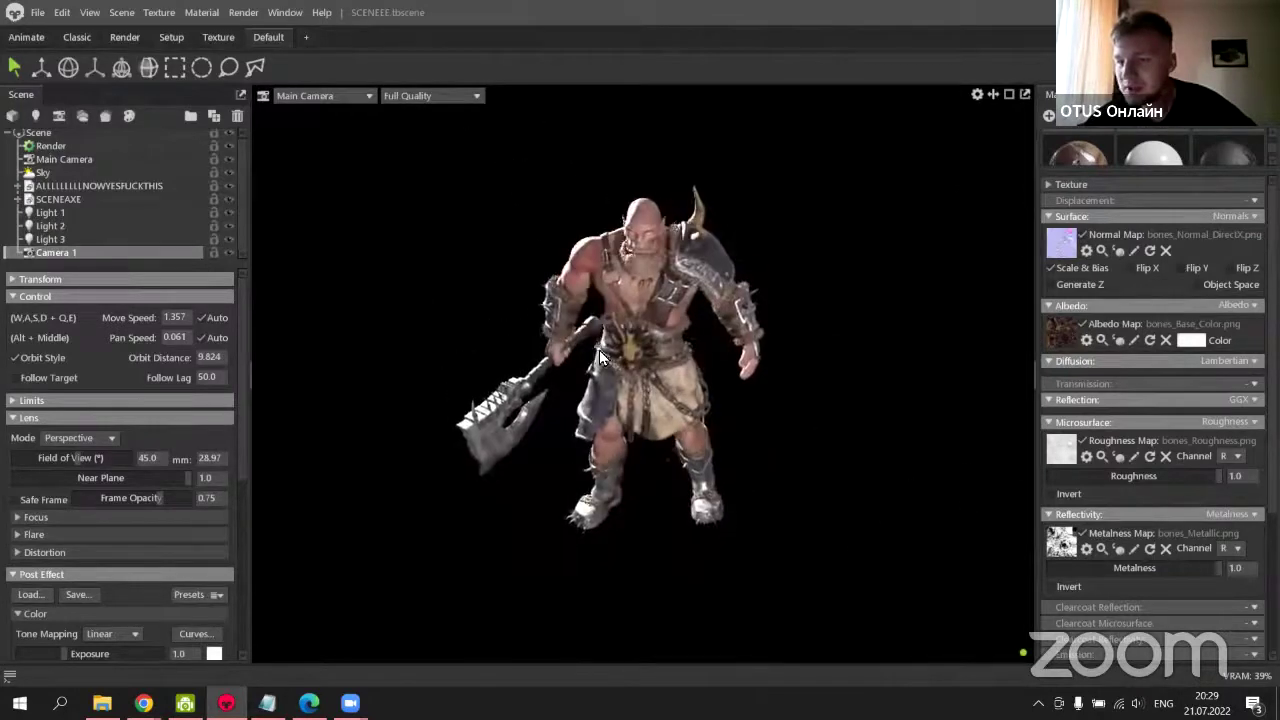
left_click(312, 96)
mouse_move(349, 112)
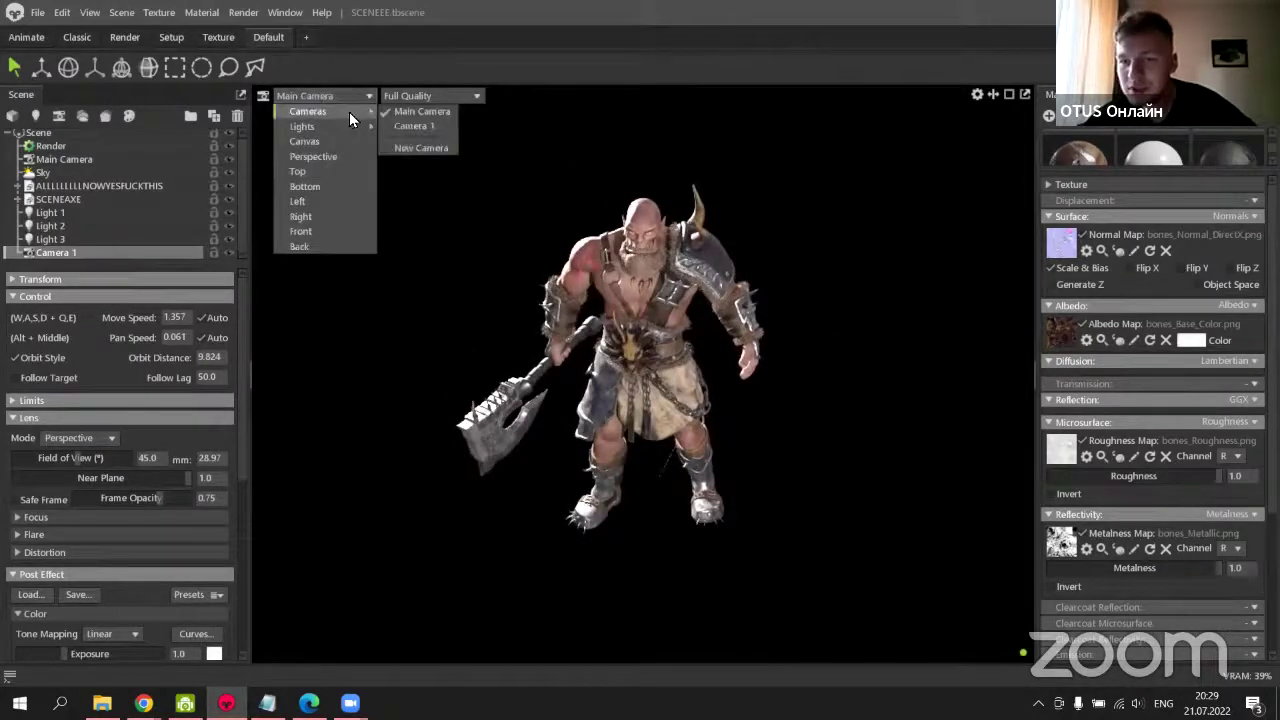
left_click(412, 126)
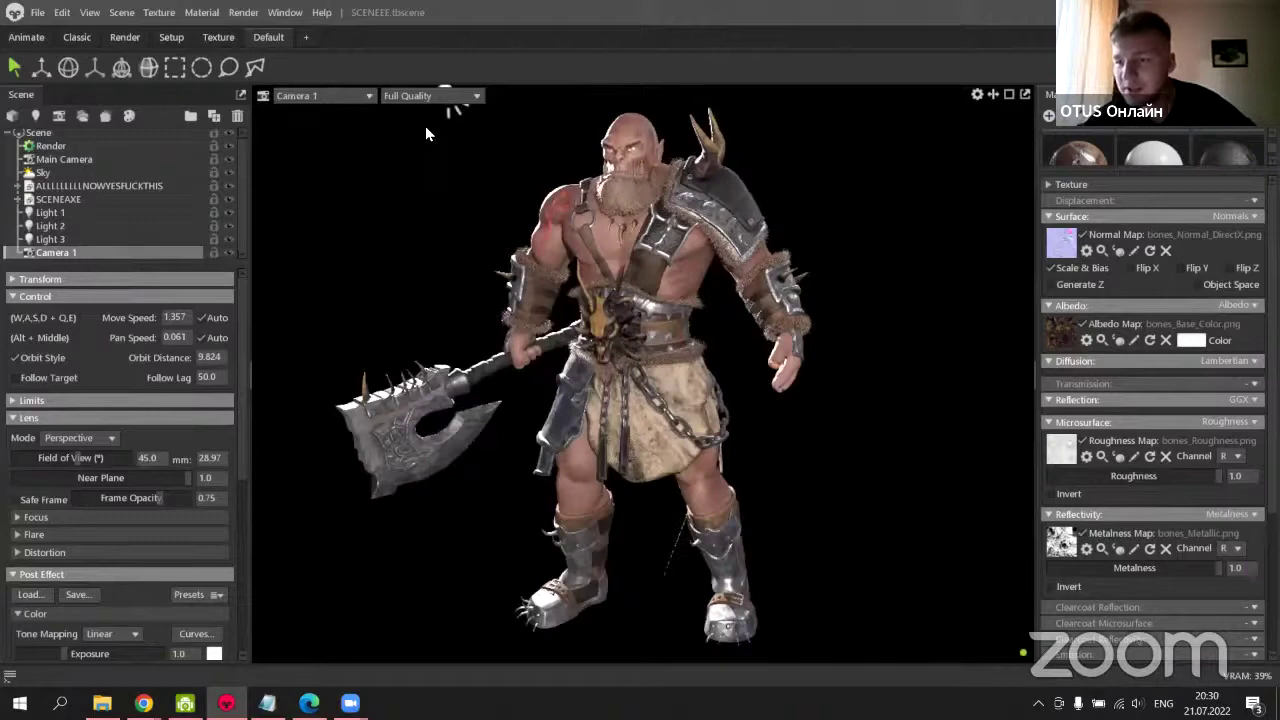
left_click(350, 97)
mouse_move(345, 111)
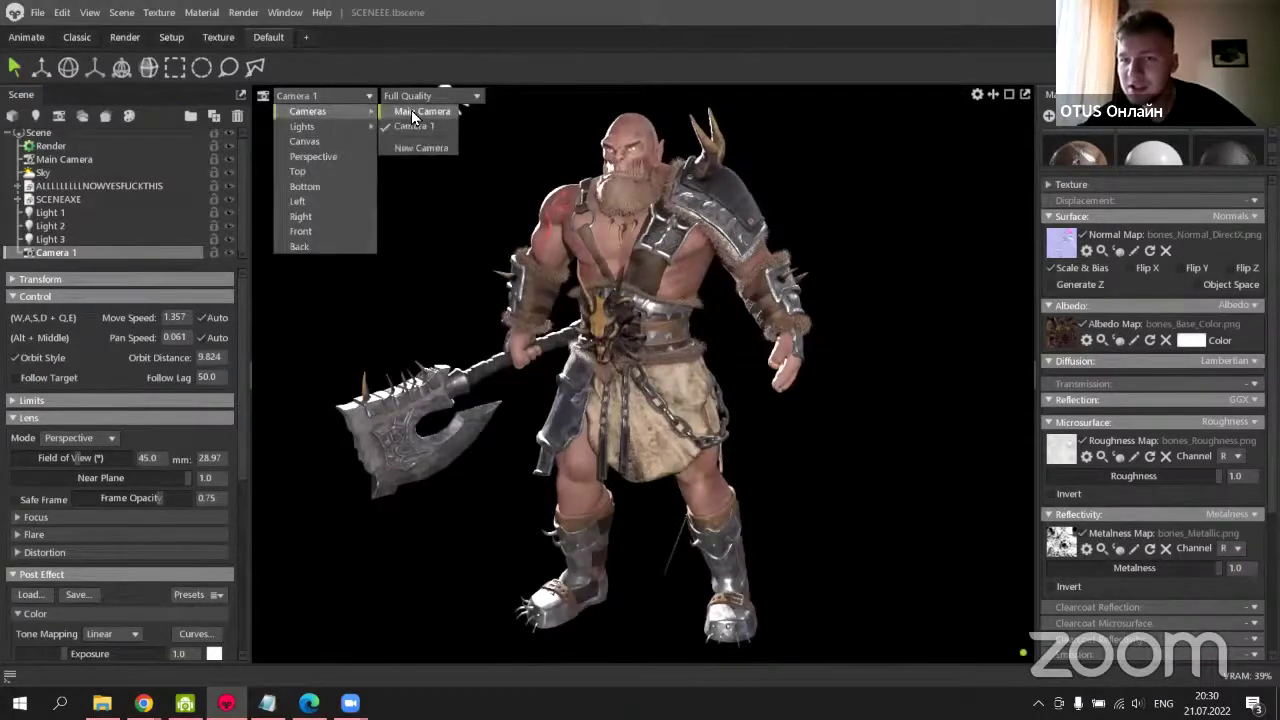
left_click(411, 111)
left_click(333, 99)
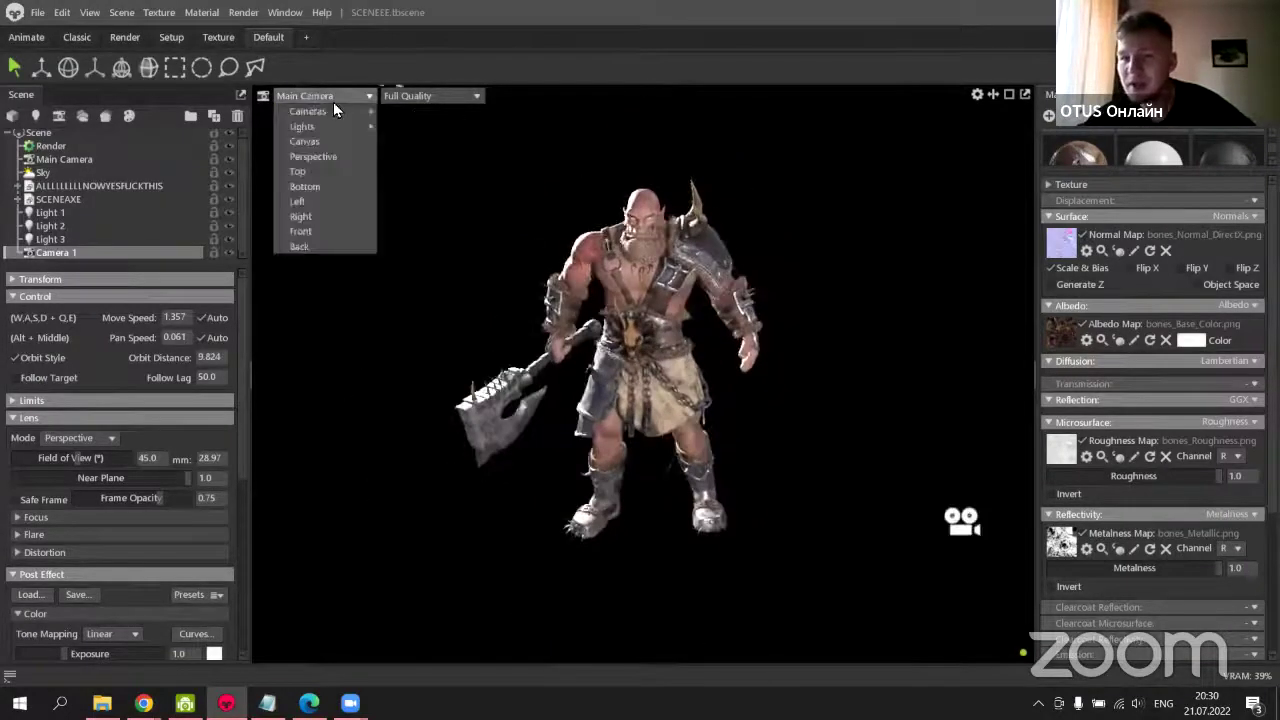
mouse_move(333, 112)
left_click(420, 127)
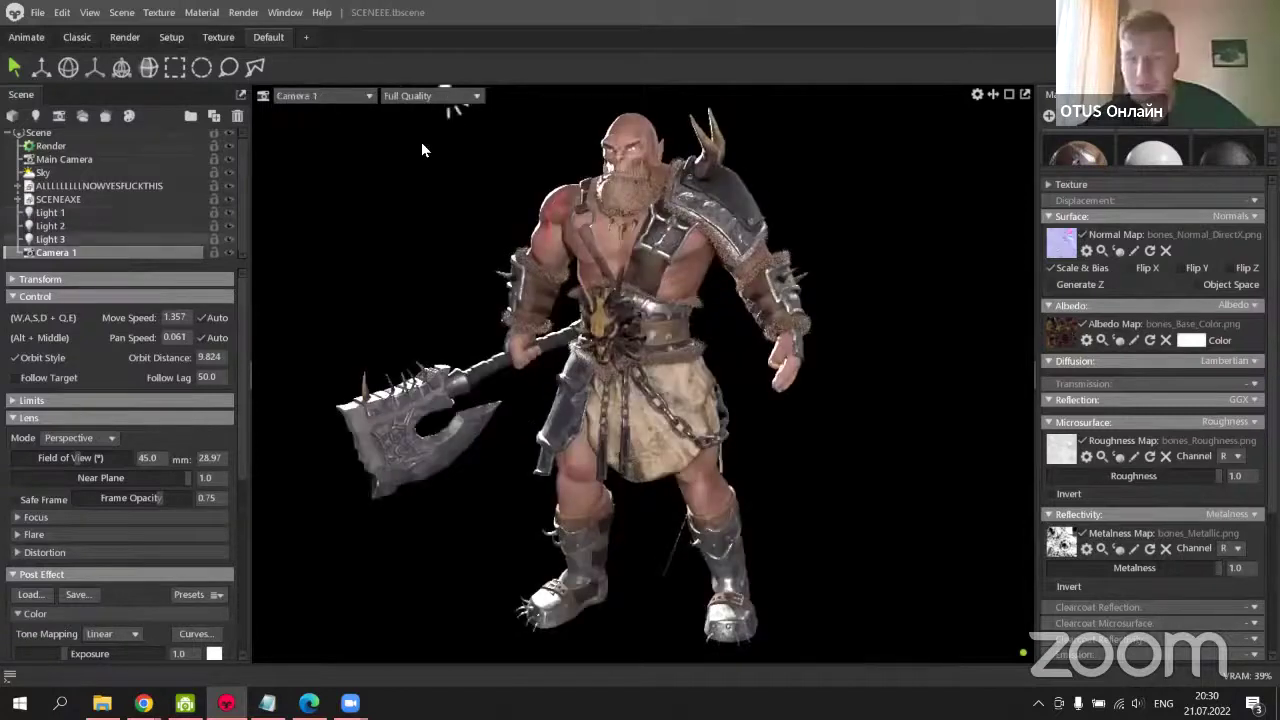
Set Light 3's brightness to 5.769 and its color to pure red, ff0000.
left_click(93, 240)
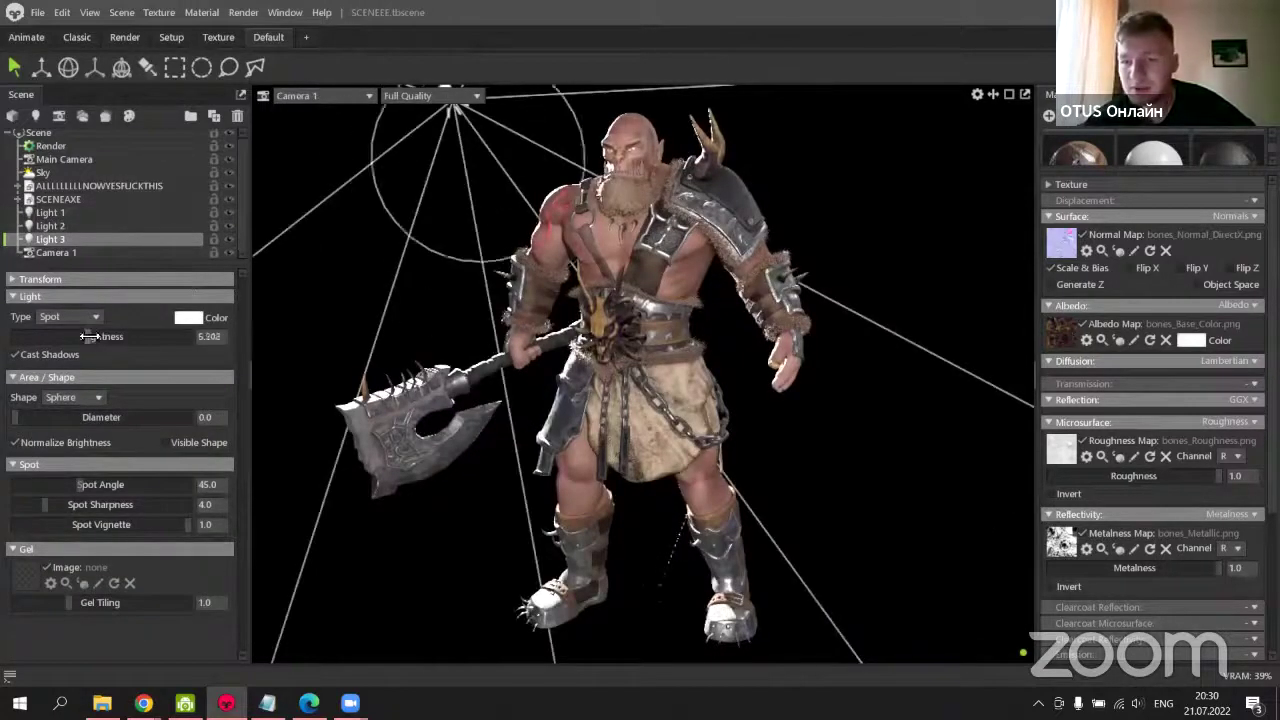
left_click_drag(90, 337, 86, 337)
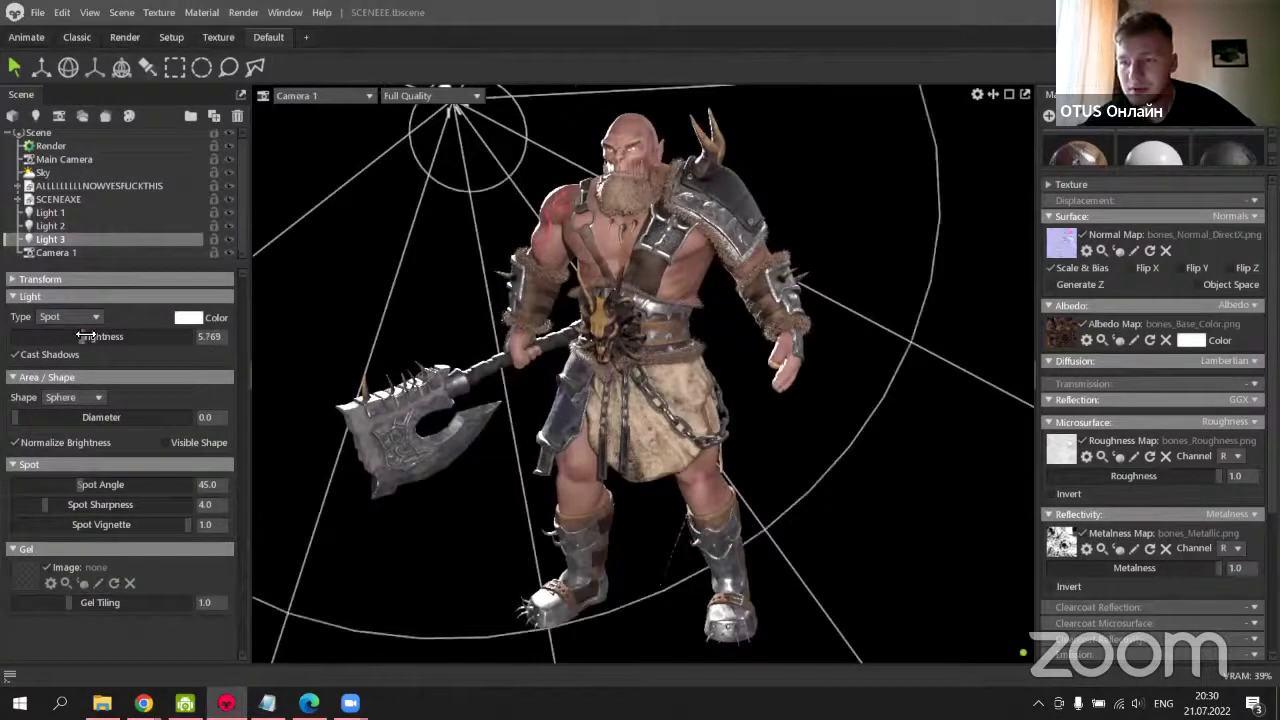
left_click(188, 317)
left_click_drag(613, 308, 652, 230)
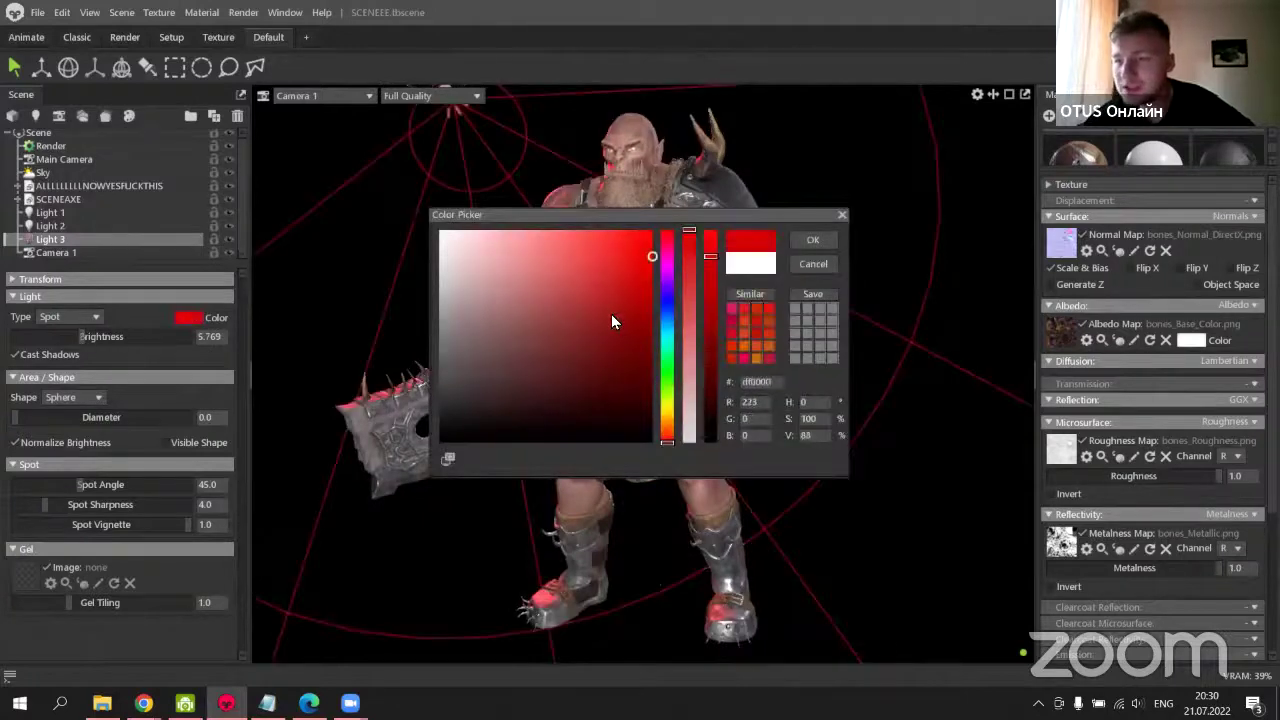
left_click(813, 239)
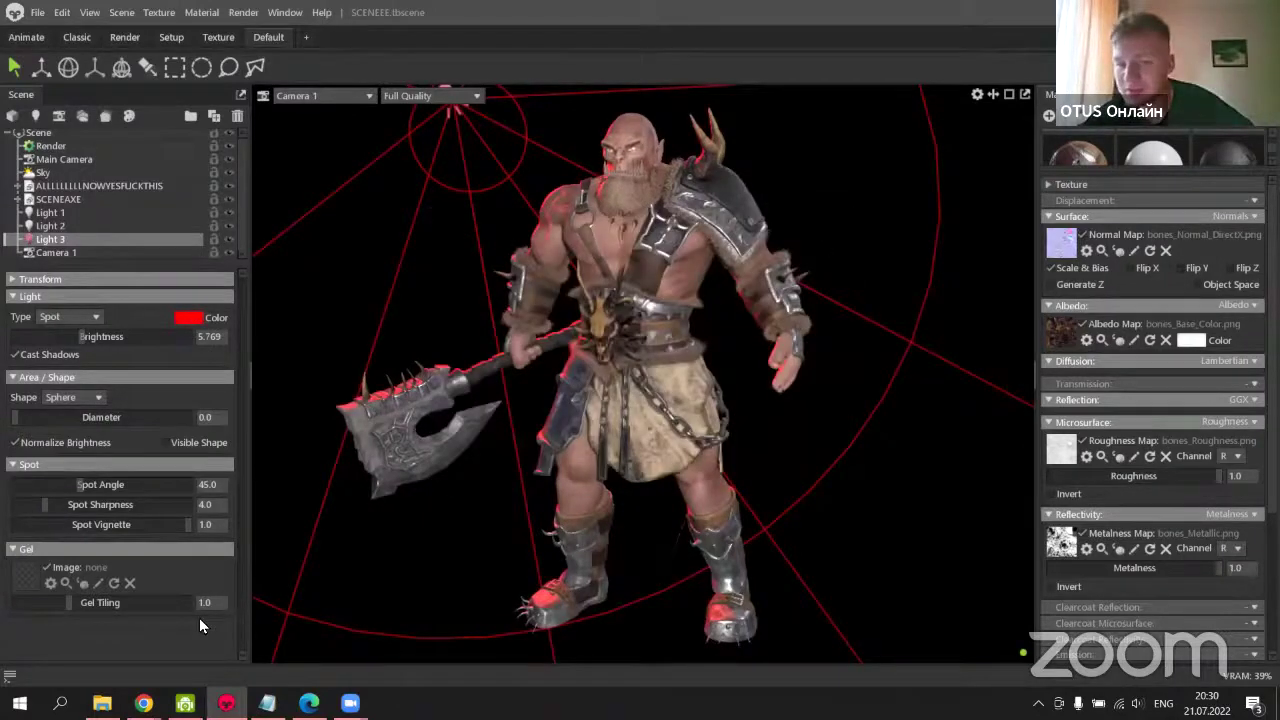
left_click(471, 266)
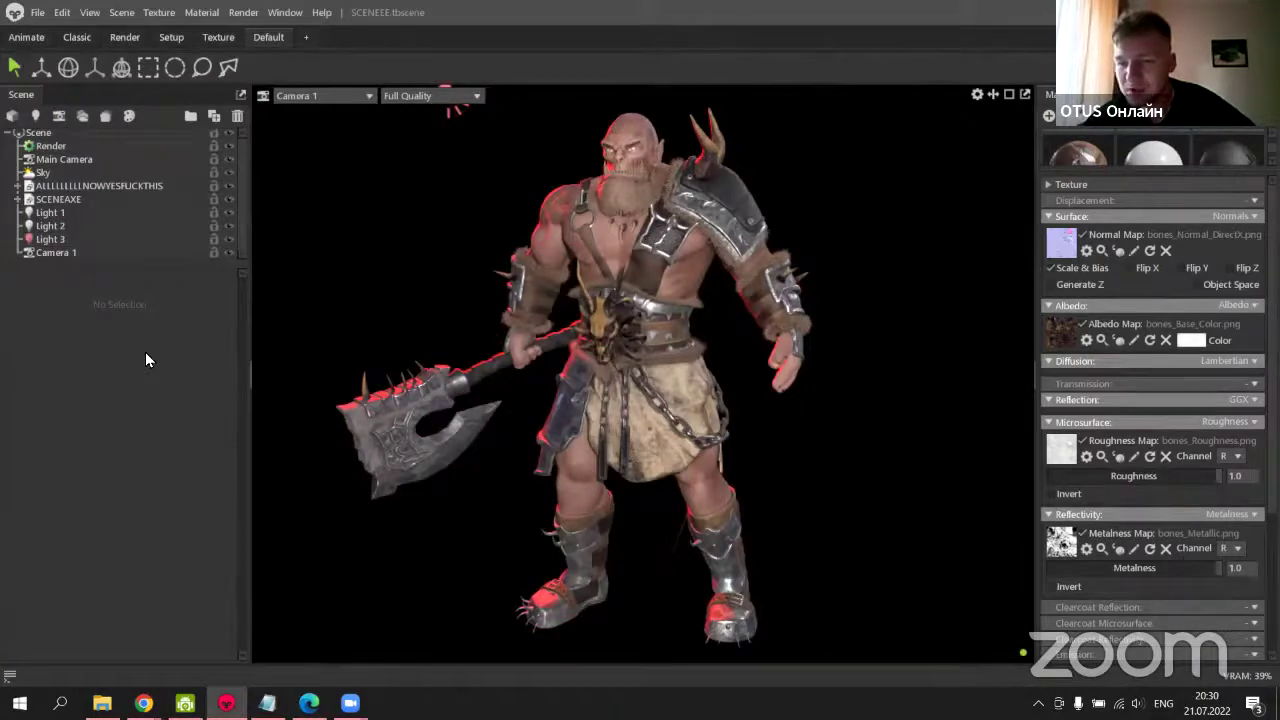
Give Light 2 a warm yellow-orange color and set its brightness to 5.481.
left_click(109, 224)
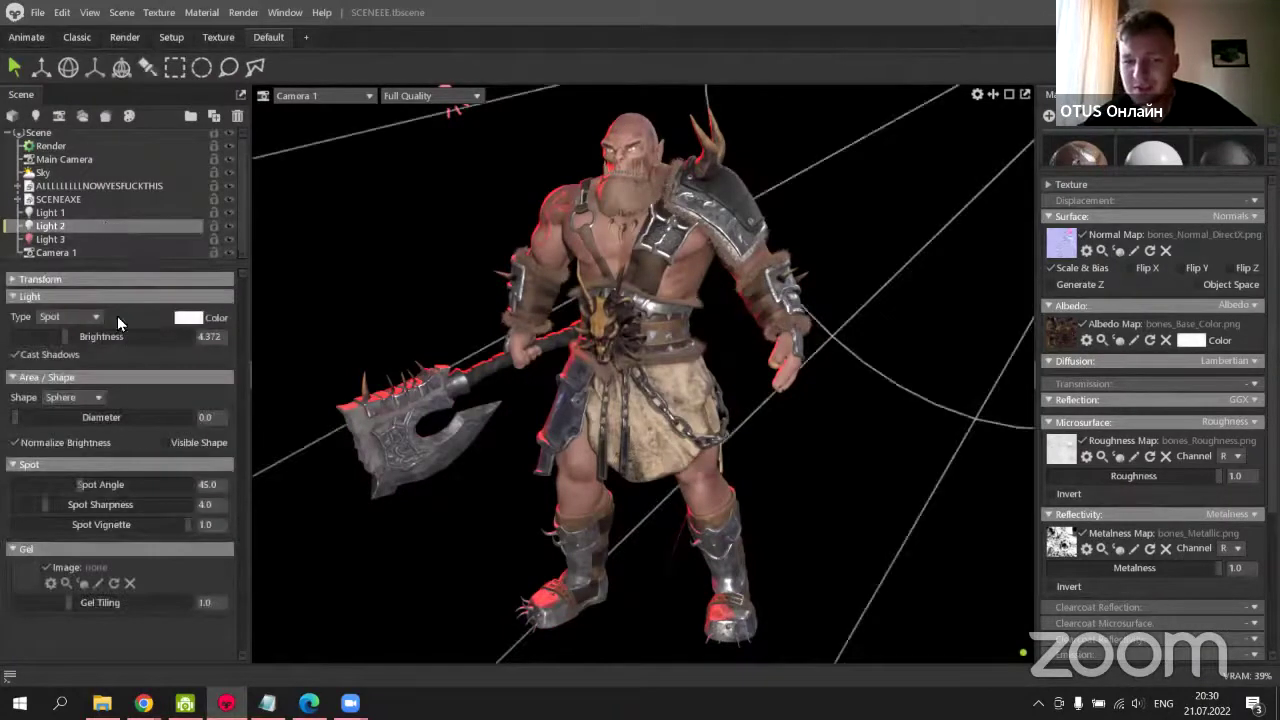
left_click(188, 317)
left_click_drag(605, 256, 571, 256)
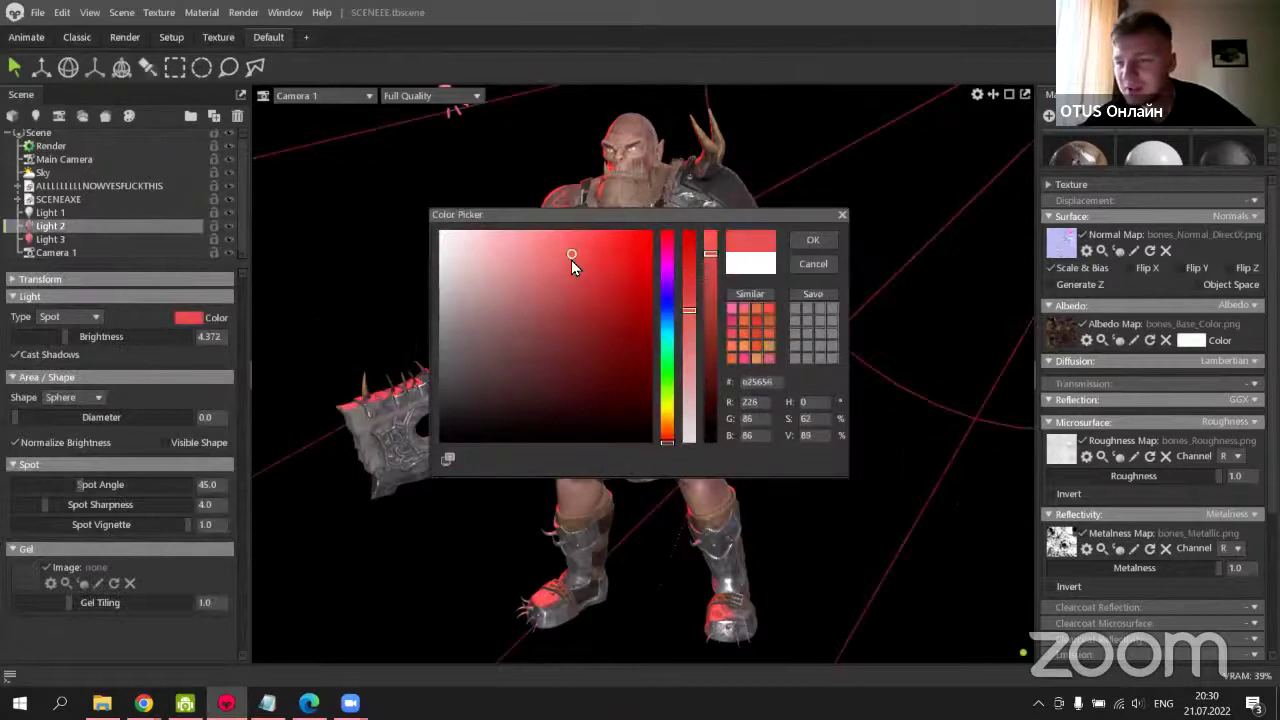
left_click(665, 400)
left_click(813, 240)
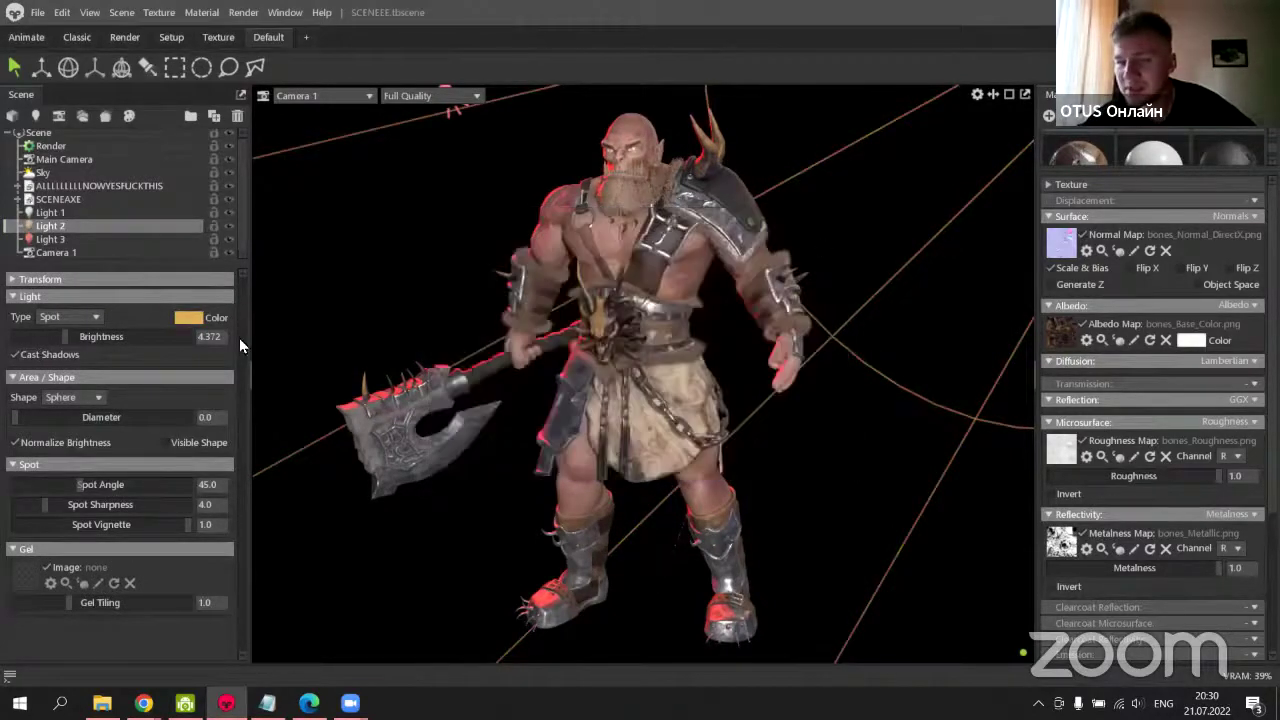
mouse_move(107, 338)
left_mouse_down()
mouse_move(120, 338)
mouse_move(82, 337)
left_mouse_up()
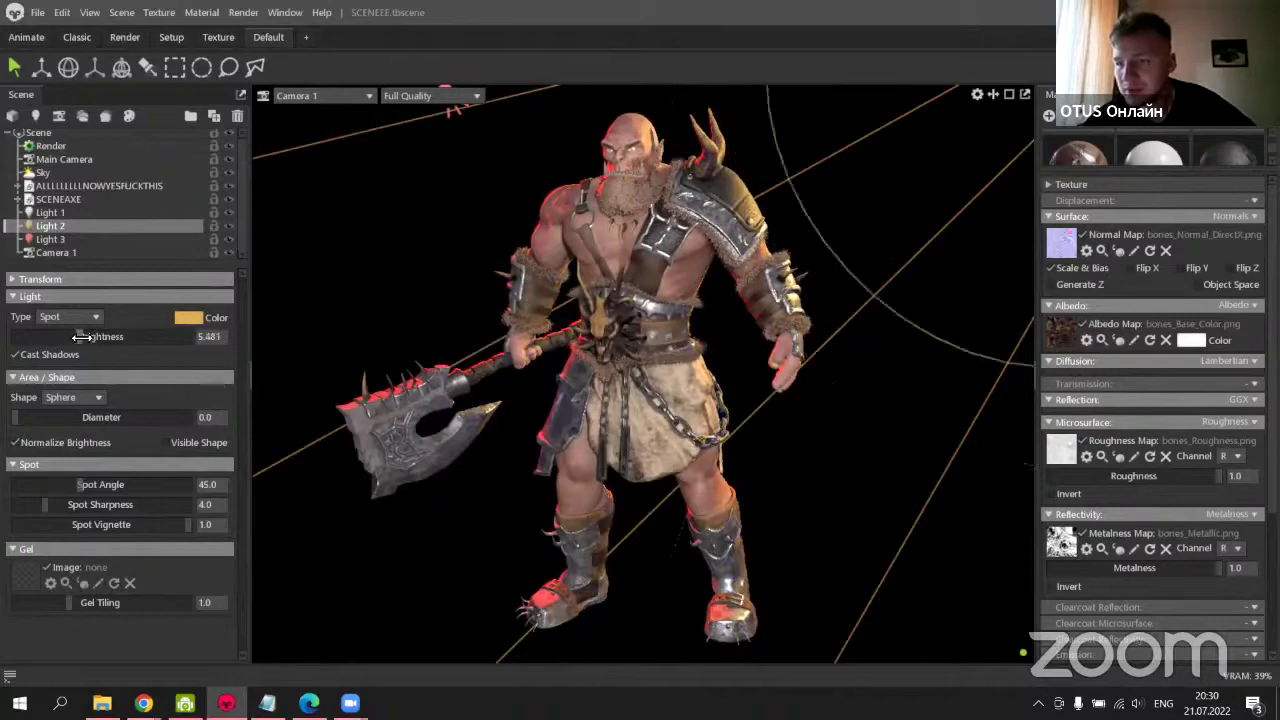
Change Light 3's color to a muted orange-red and deselect the light.
left_click(80, 240)
left_click(184, 325)
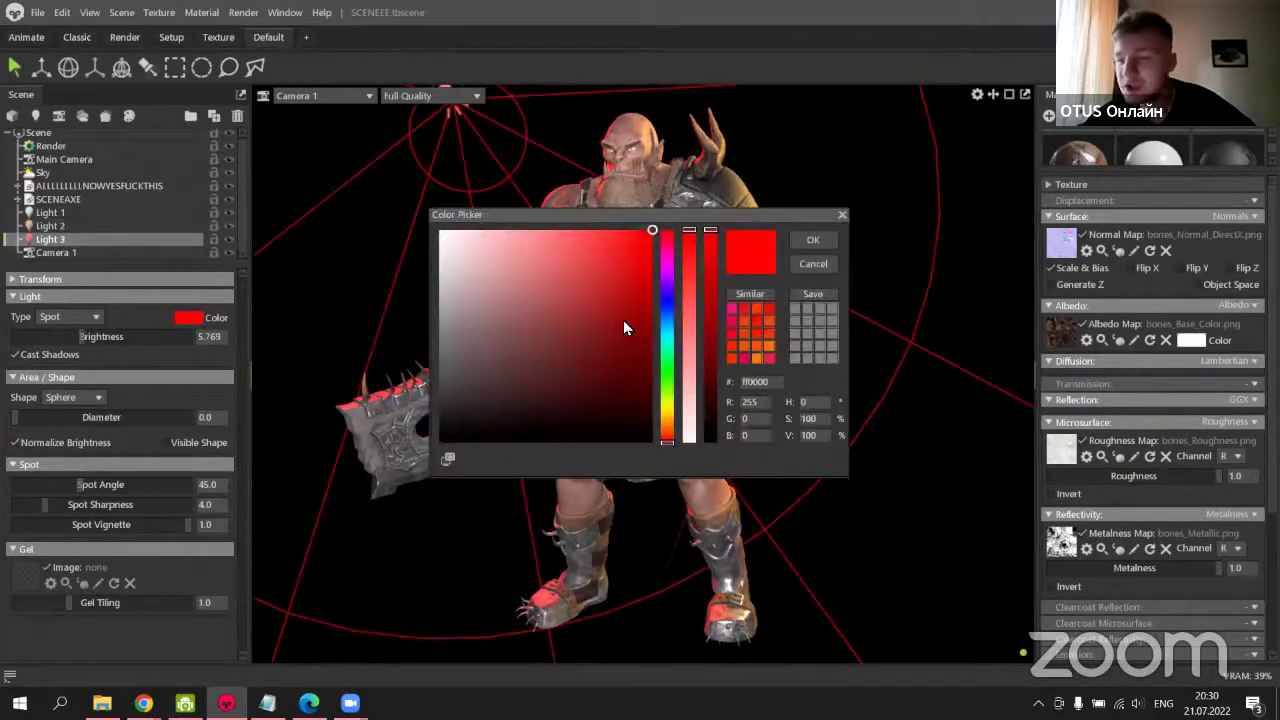
left_click(591, 268)
left_click(668, 436)
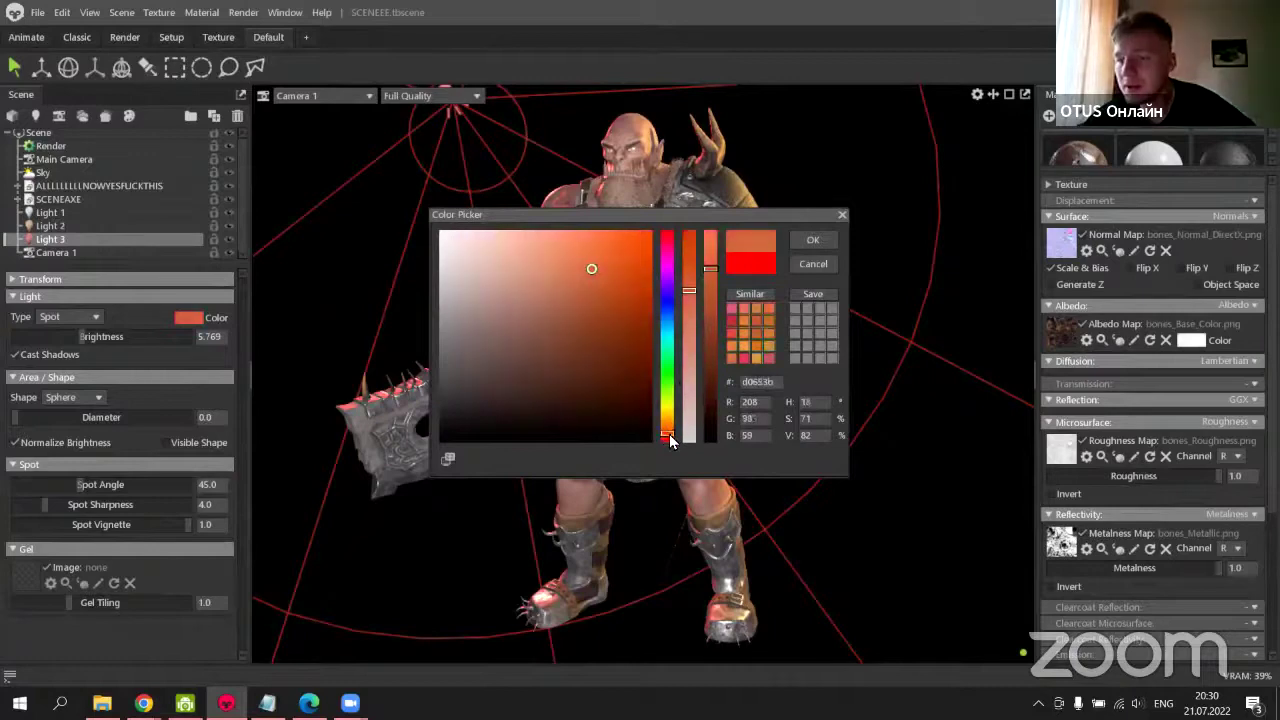
left_click(807, 262)
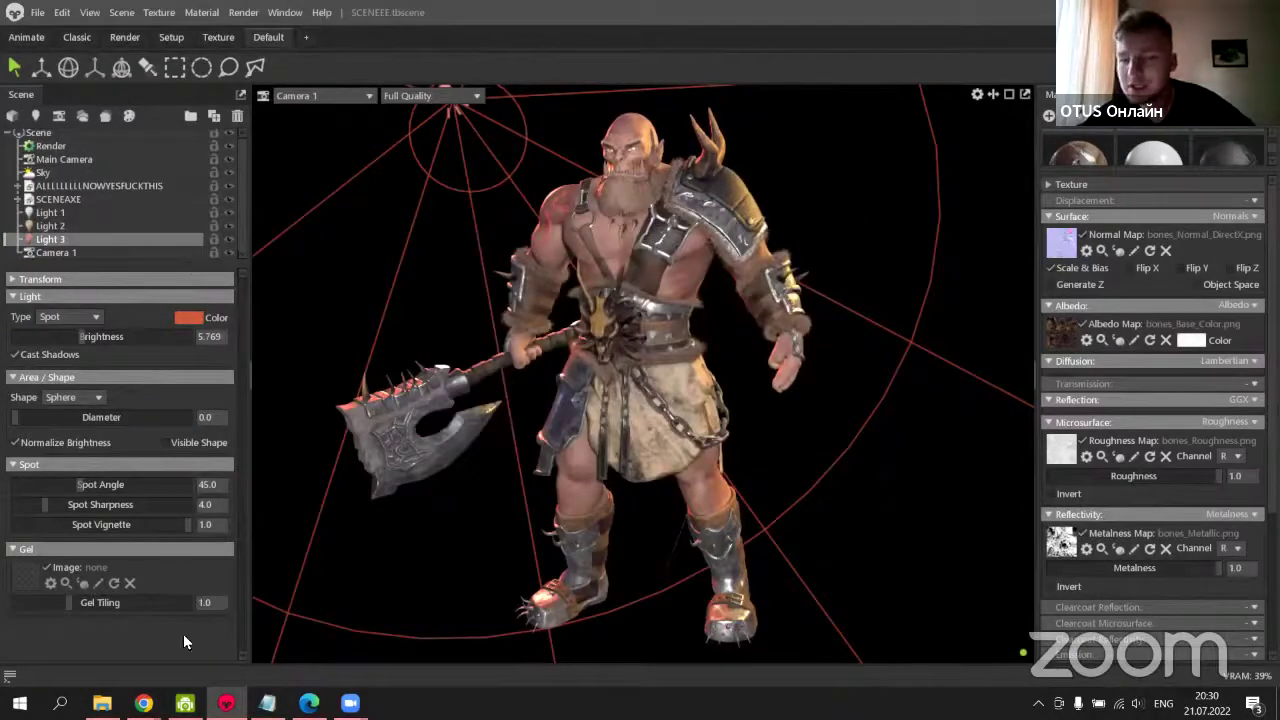
left_click(752, 215)
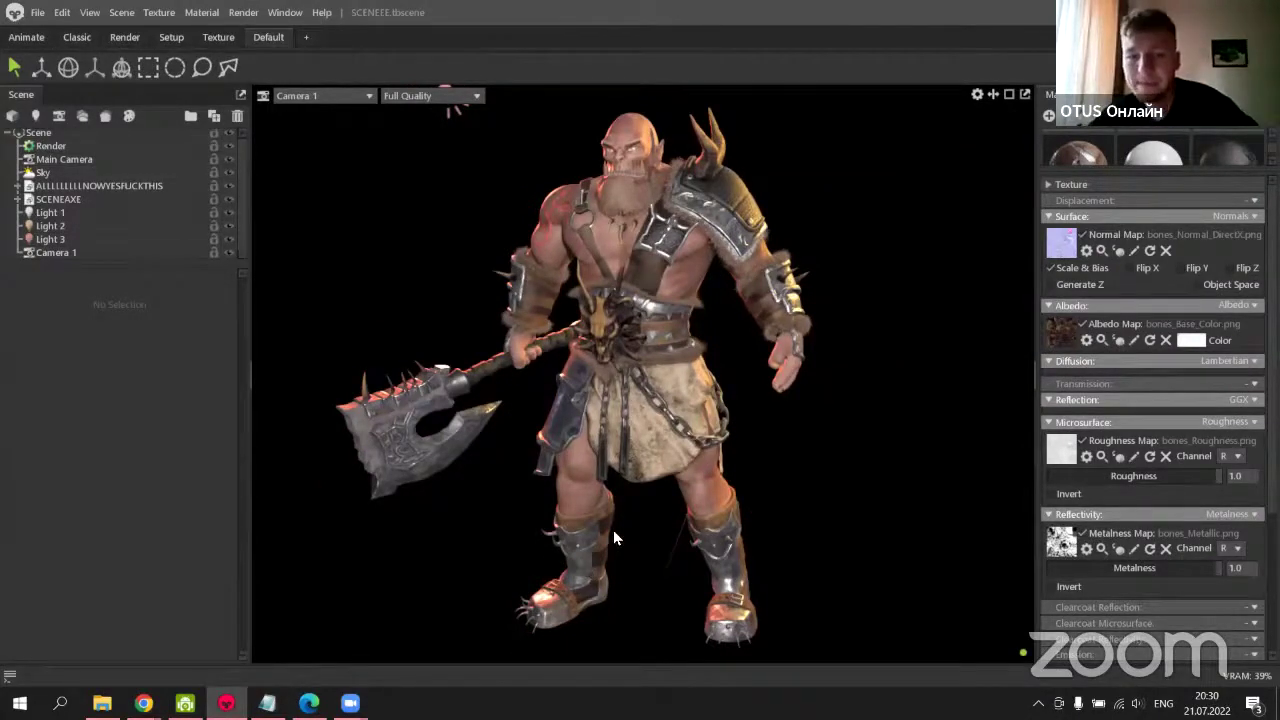
Hide Light 1, Light 2 and Light 3 to leave only the sky lighting on the character.
left_click(228, 214)
left_click(228, 226)
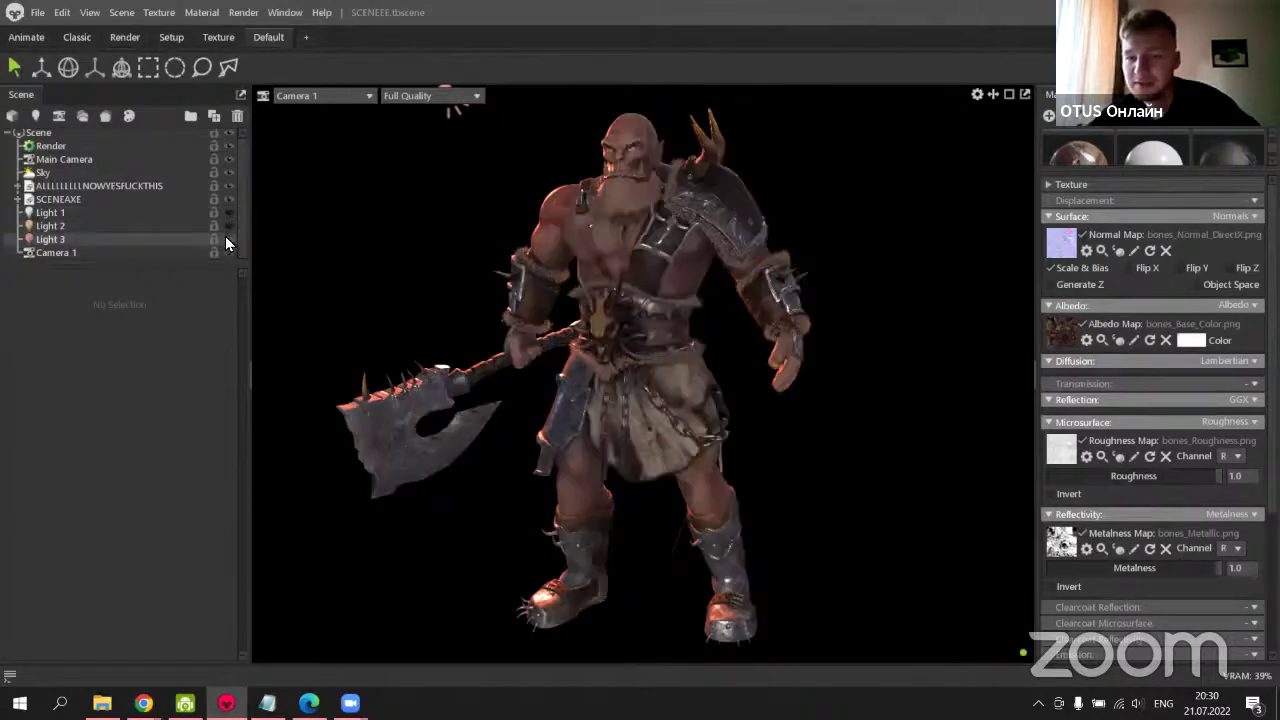
left_click(228, 239)
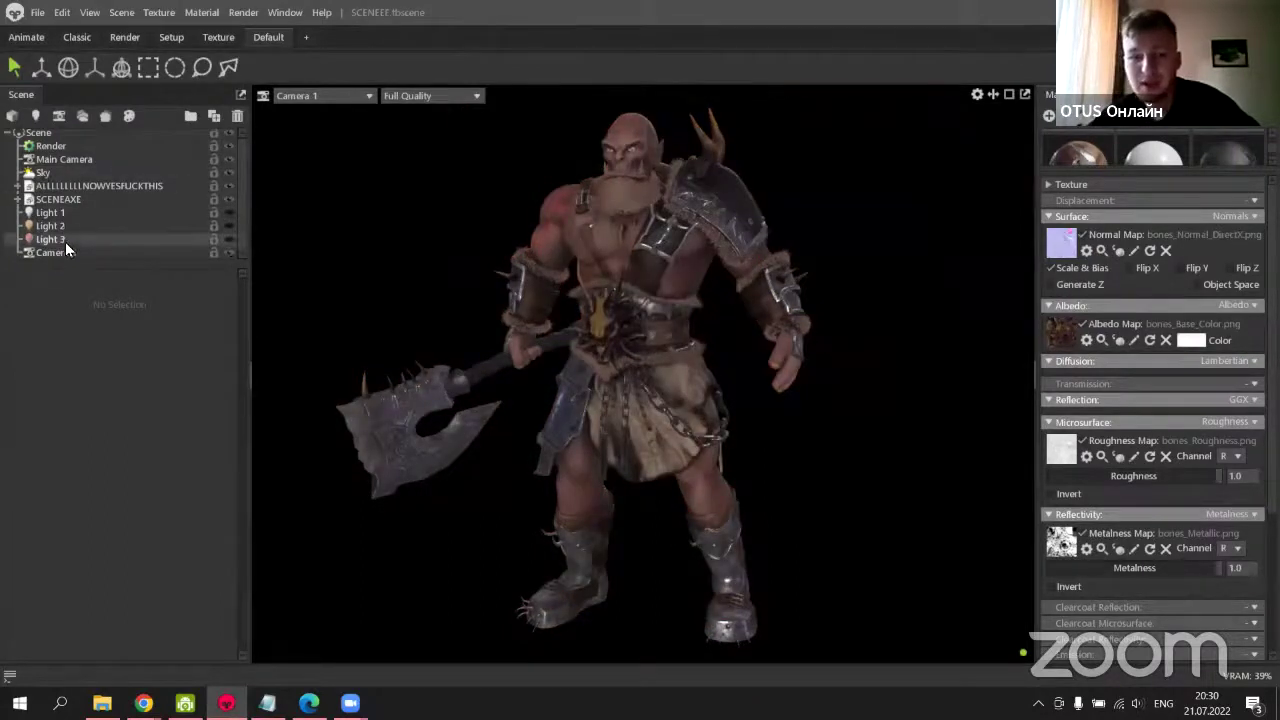
Add a child light to the sky on the parking garage's bright ceiling lamp and try it at different positions in the sky image.
left_click(67, 173)
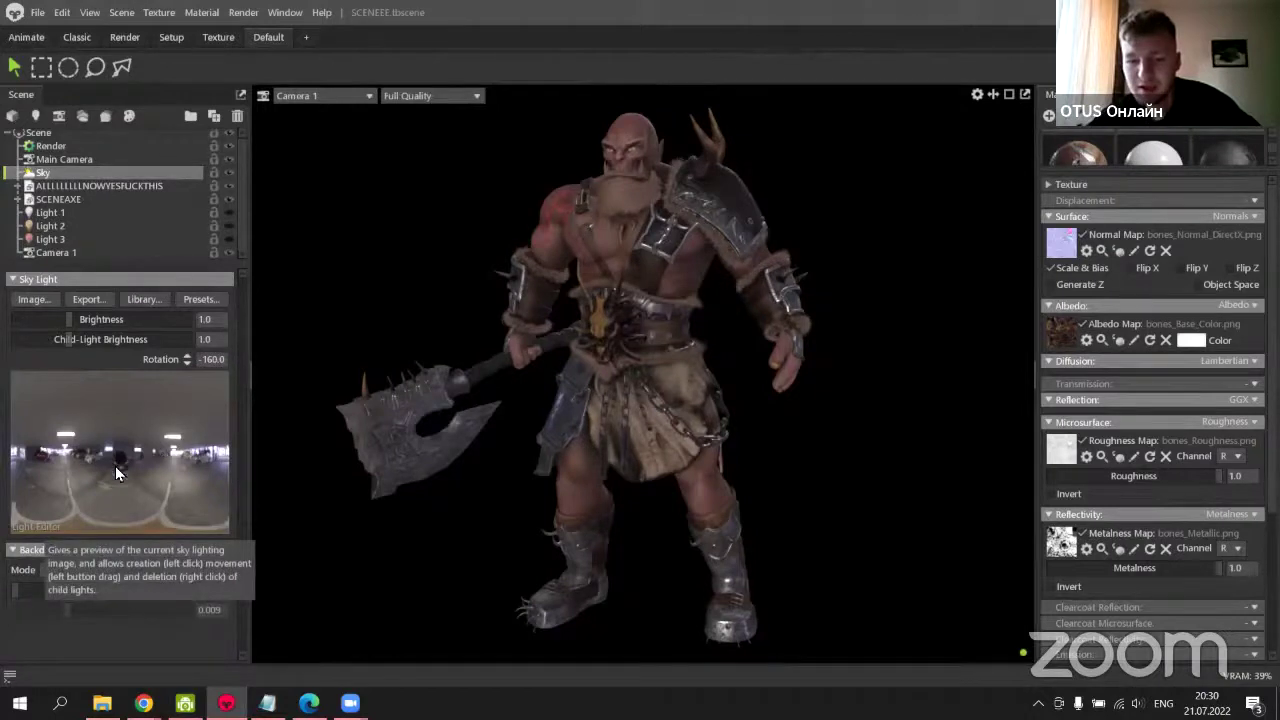
left_click(179, 434)
left_click(179, 444)
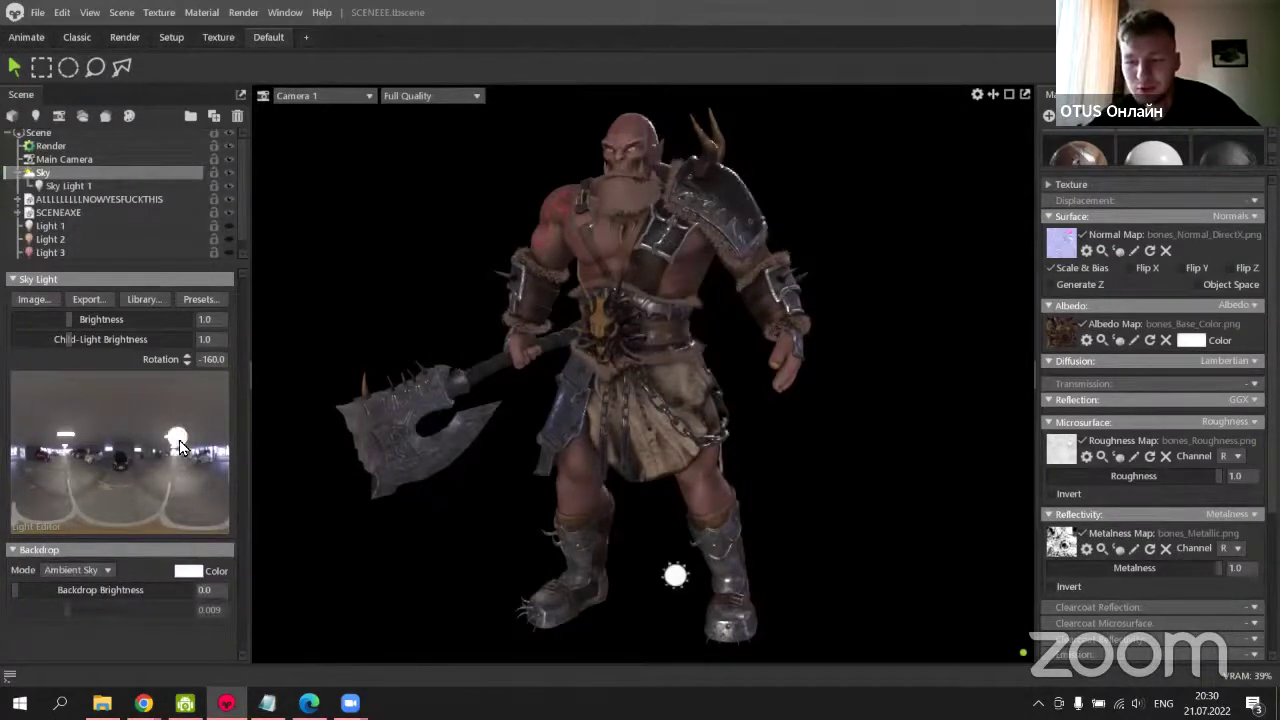
left_click_drag(179, 448, 176, 442)
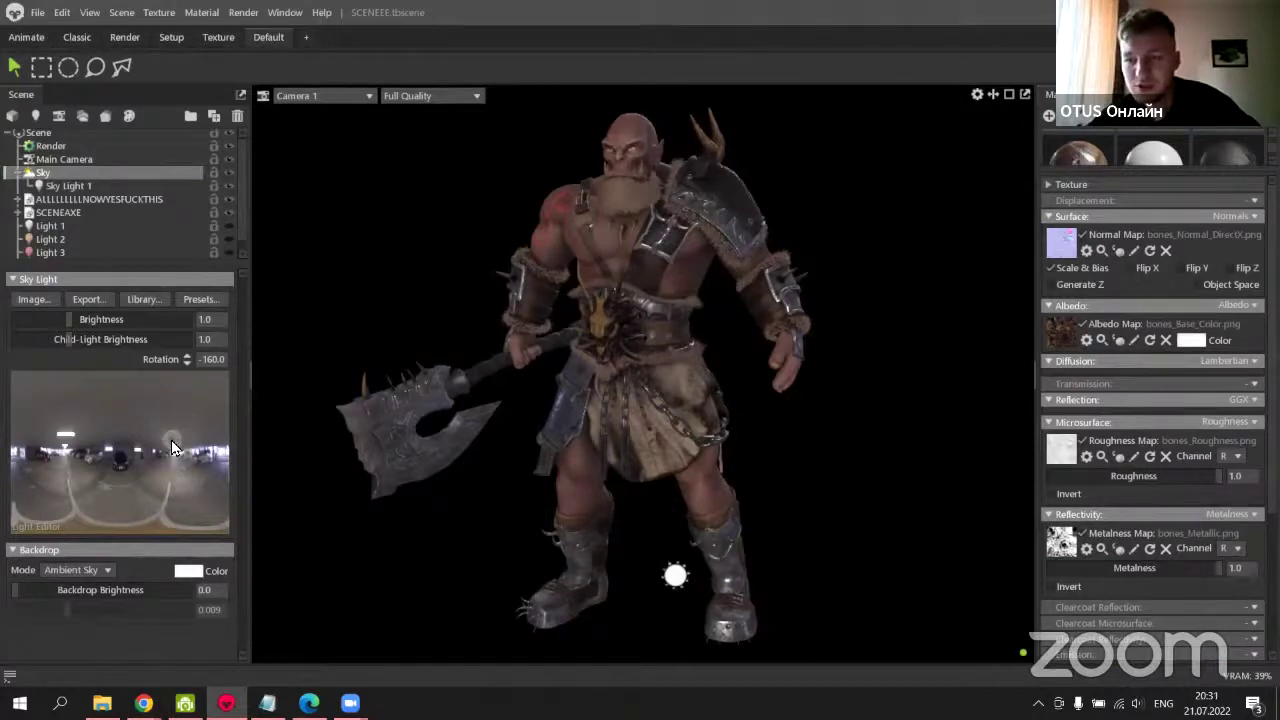
left_click(69, 456)
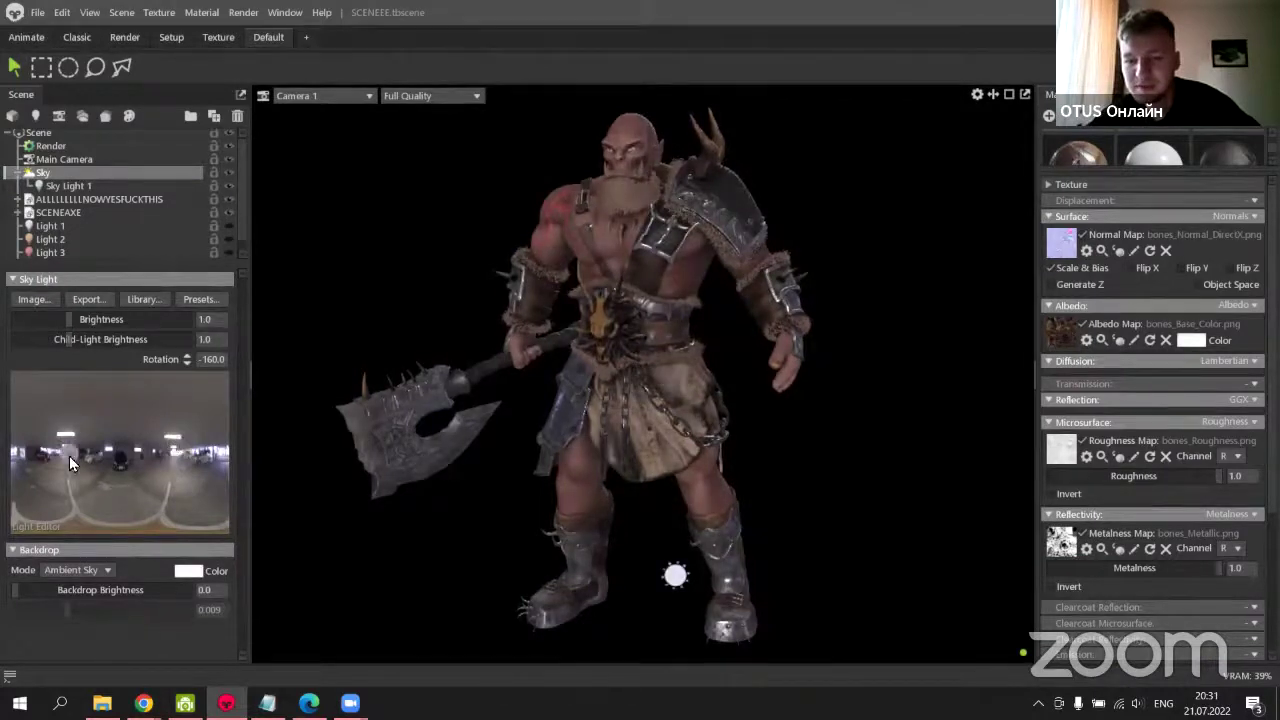
left_click(65, 438)
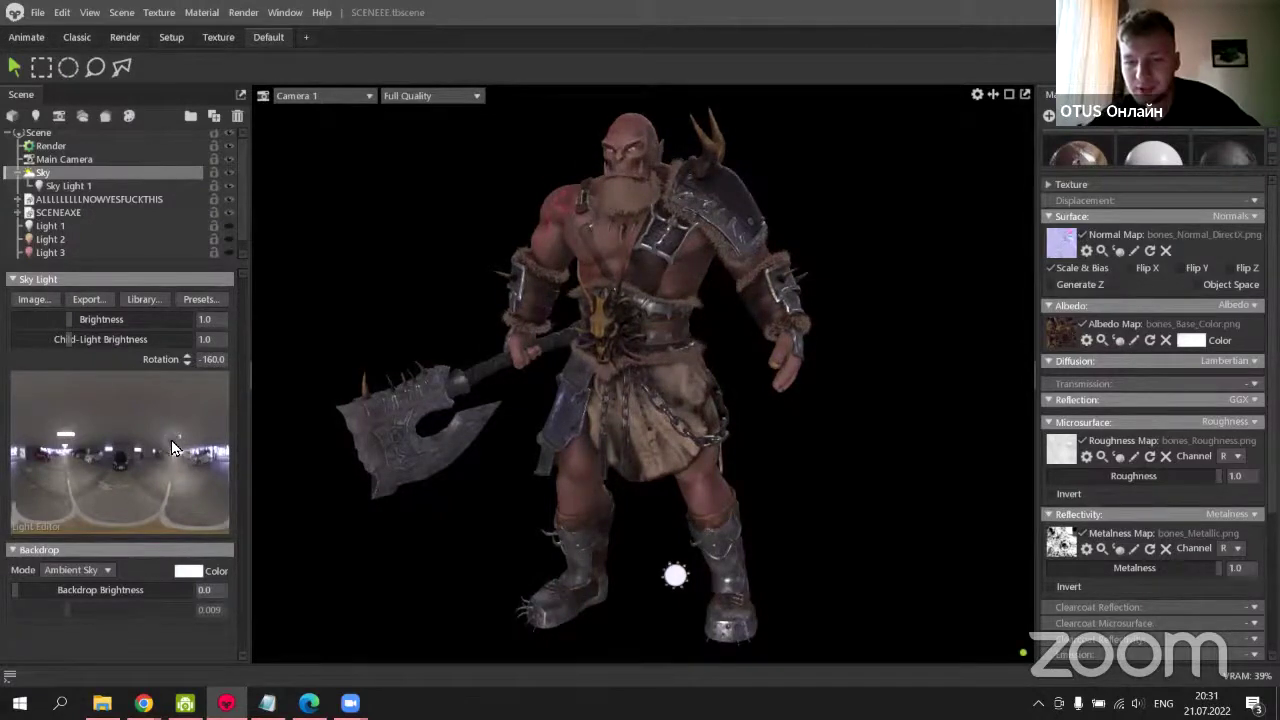
Try the sky's child light at different spots, settling it on one bright ceiling lamp, and add a second child light on the other lamp.
left_click(172, 439)
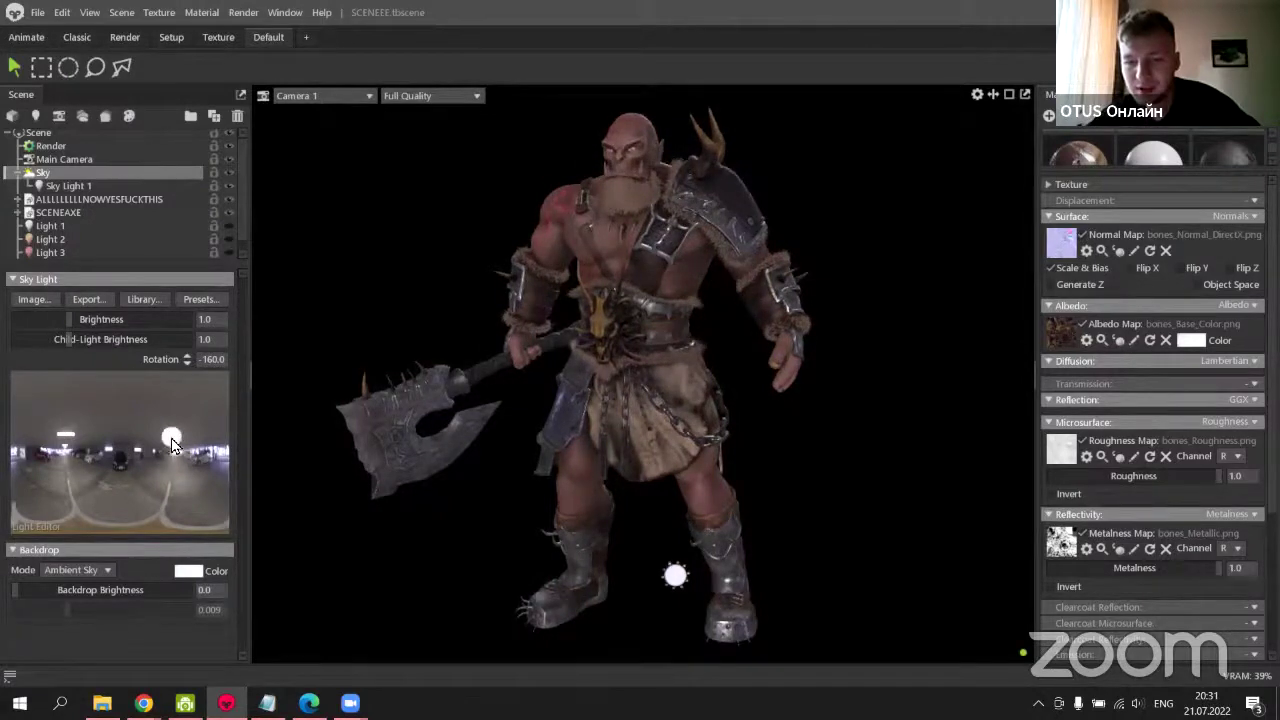
left_click(70, 457)
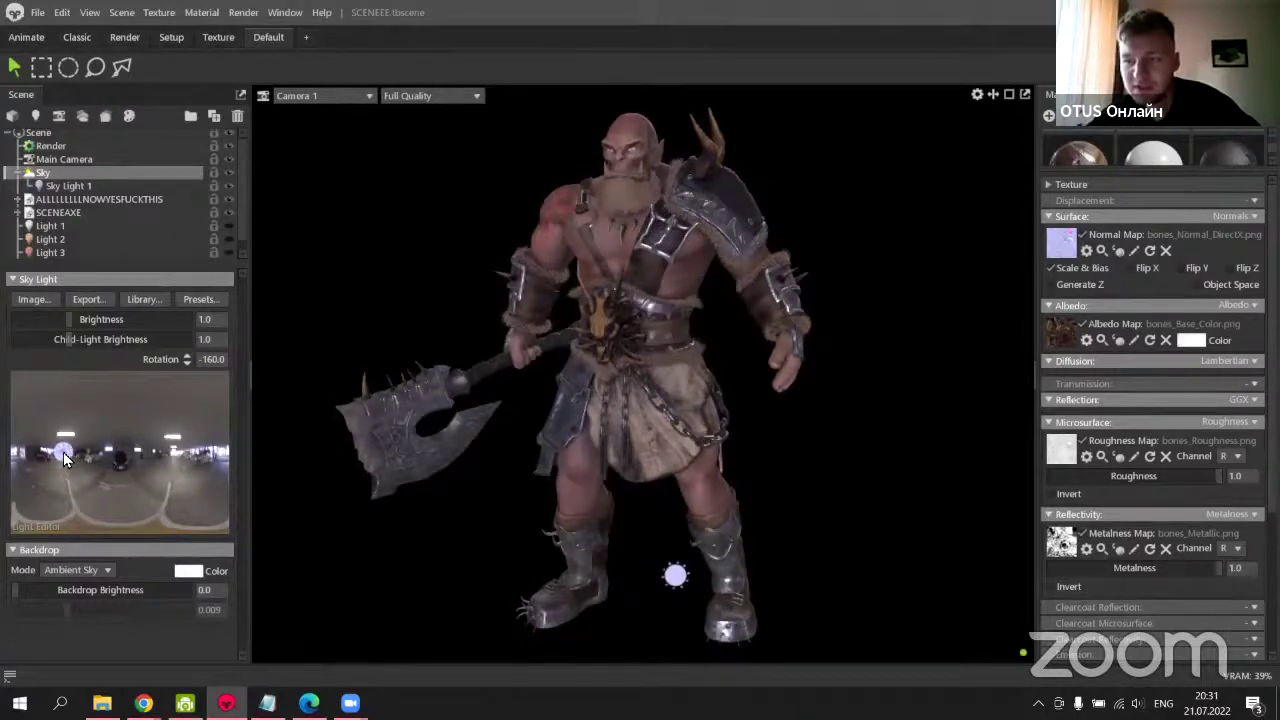
left_click_drag(63, 452, 68, 440)
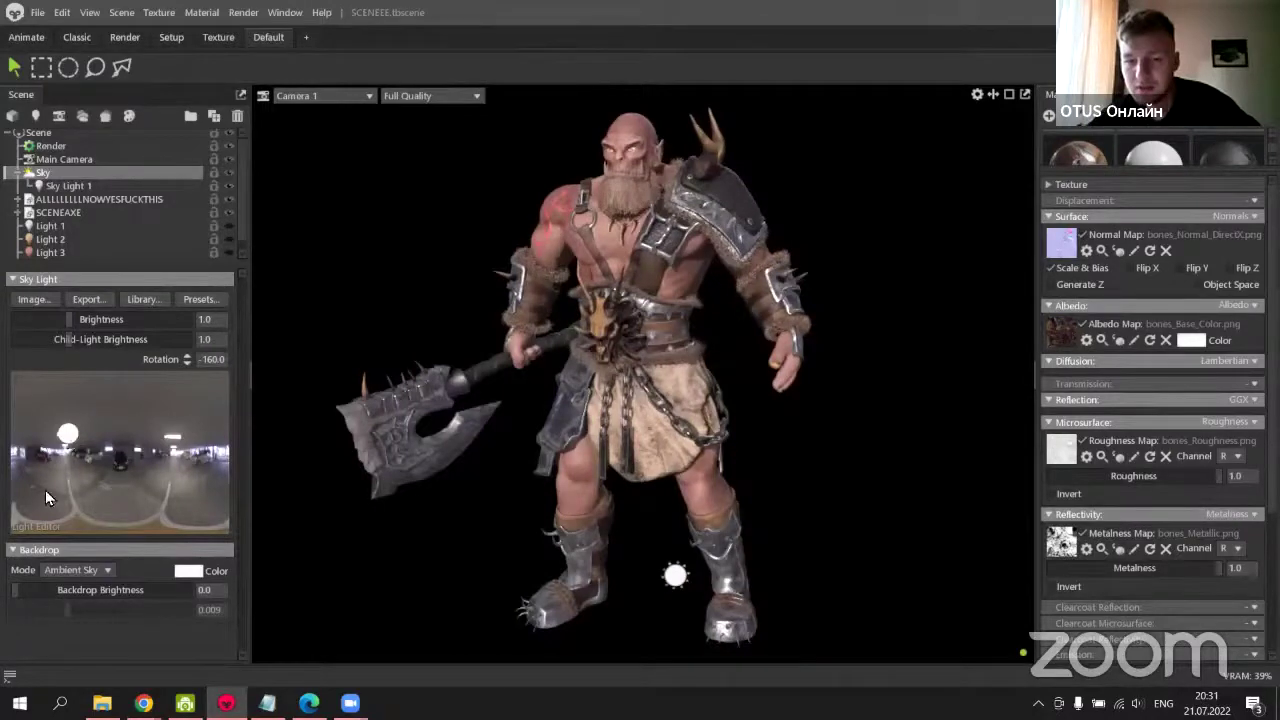
left_click(173, 441)
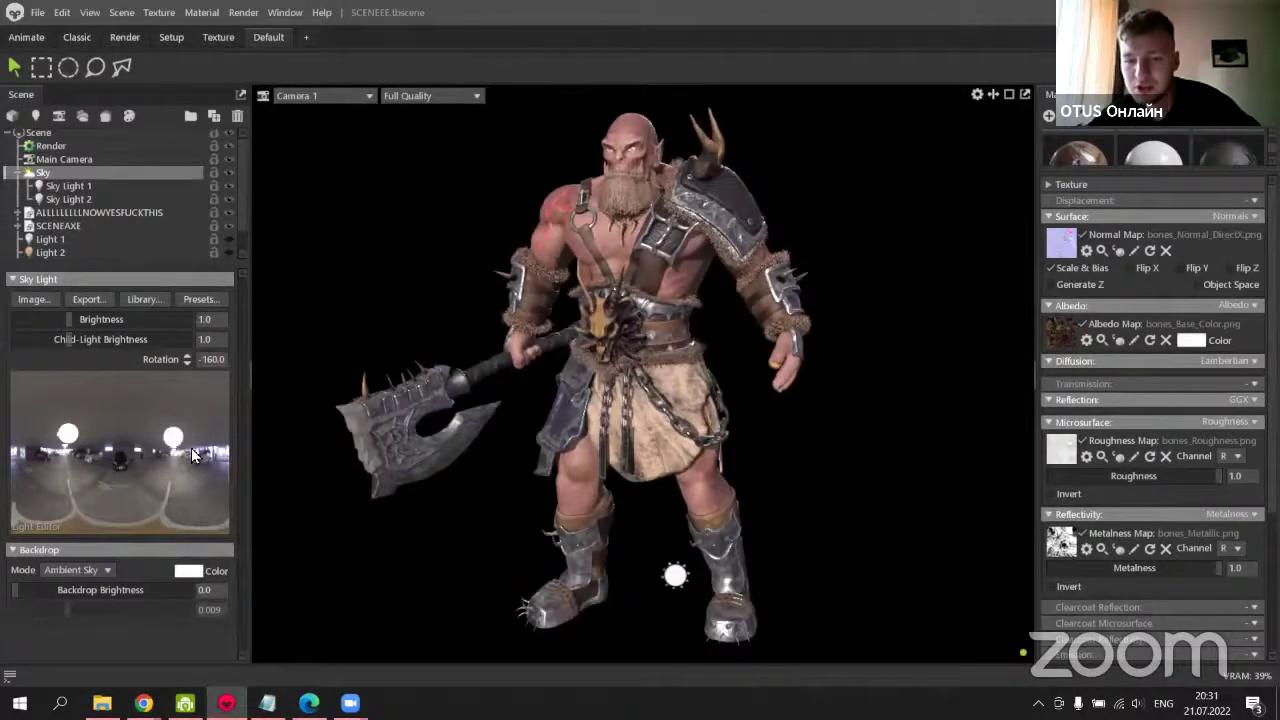
Rotate the sky to -184 and add a third child light, moving it to the far right edge of the sky image.
left_click_drag(857, 394, 814, 419, "shift")
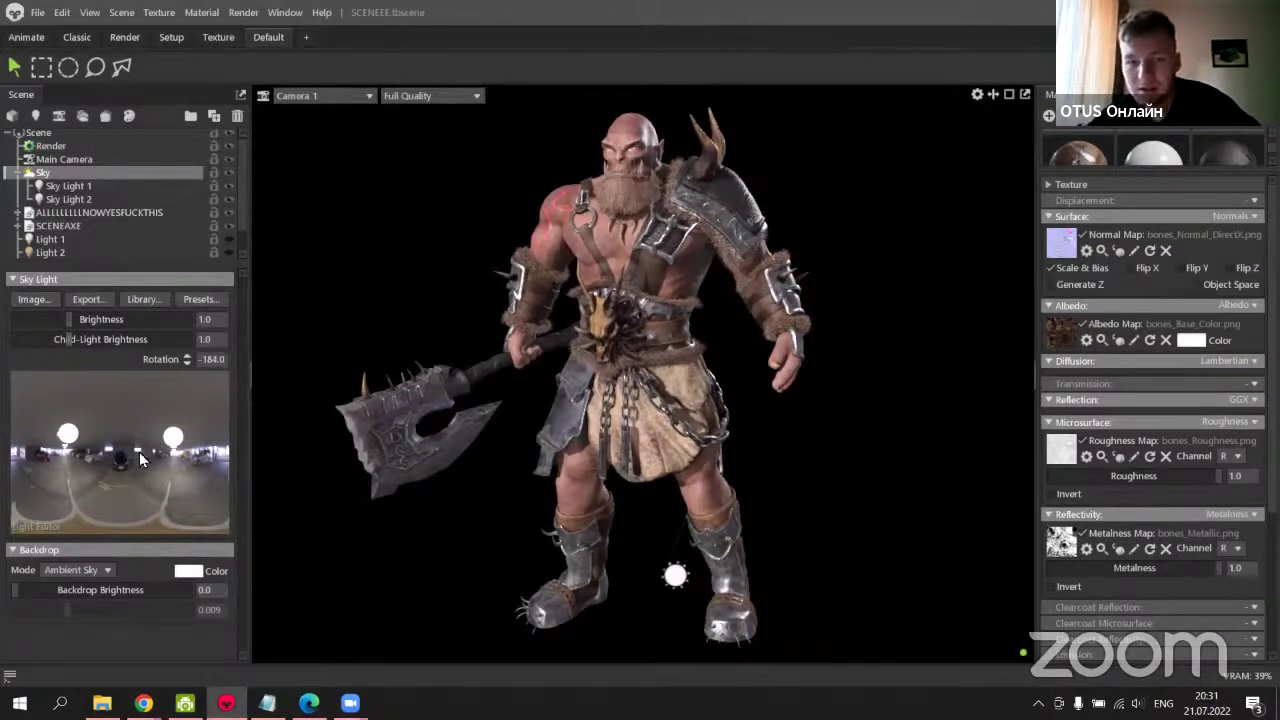
double_click(109, 452)
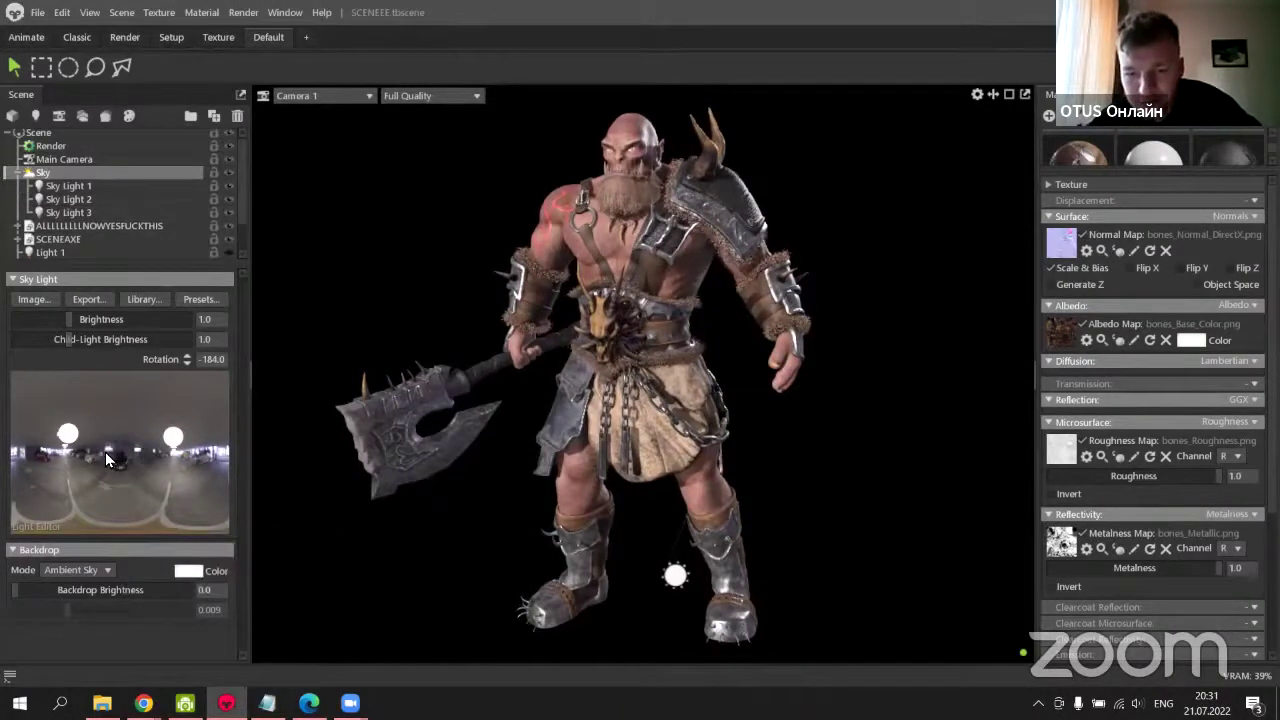
left_click_drag(105, 452, 221, 452)
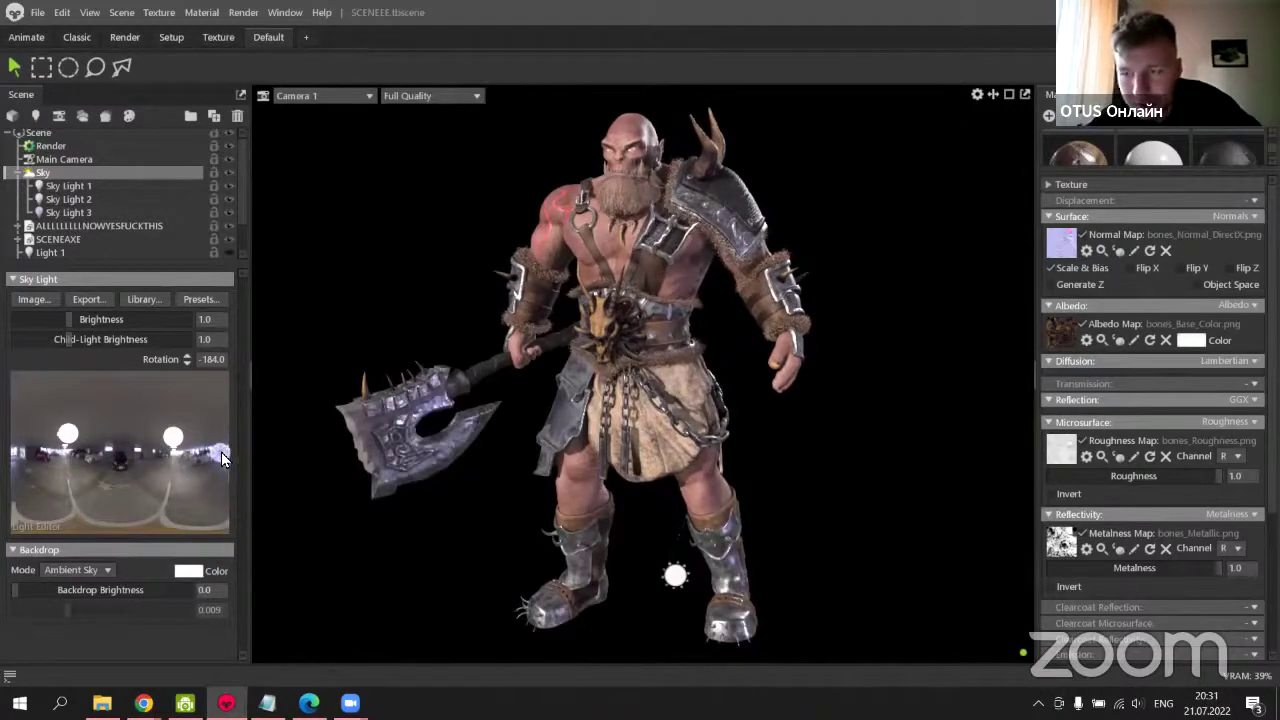
Change Sky Light 3's color to a light salmon orange, #f4a789, after trying deeper blue and orange tones.
left_click(83, 211)
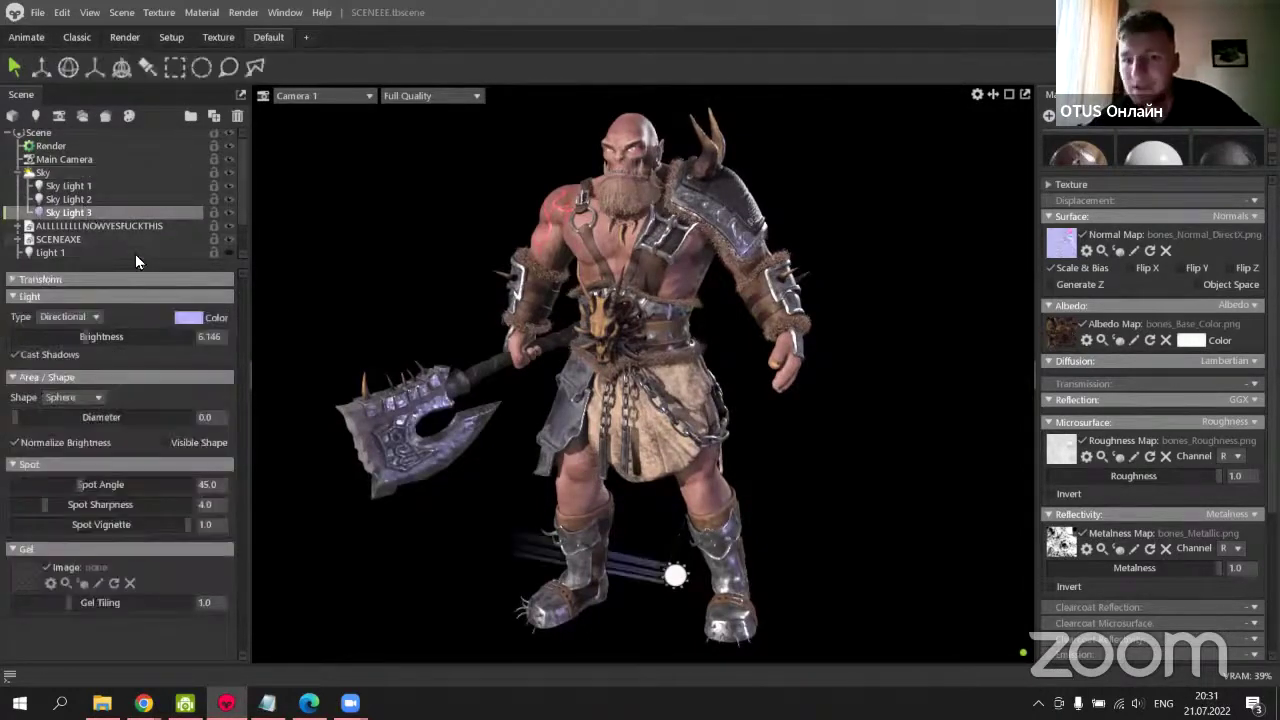
left_click(190, 318)
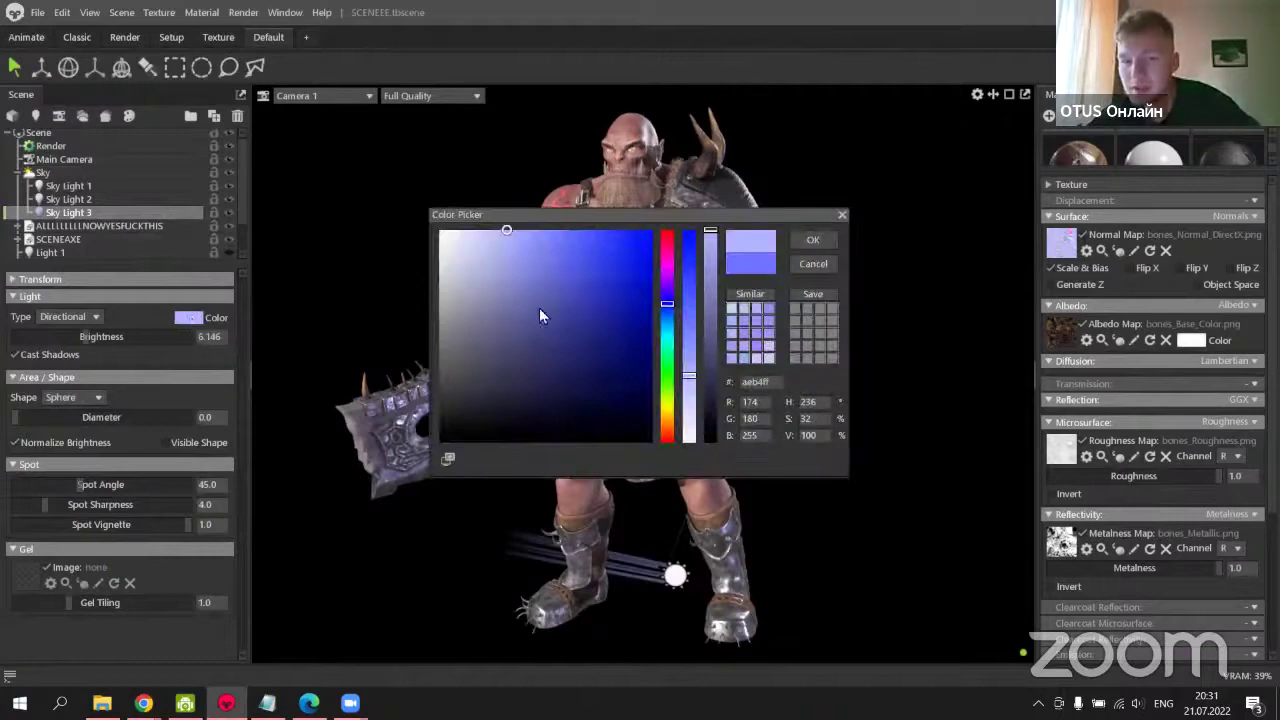
left_click_drag(627, 212, 186, 247)
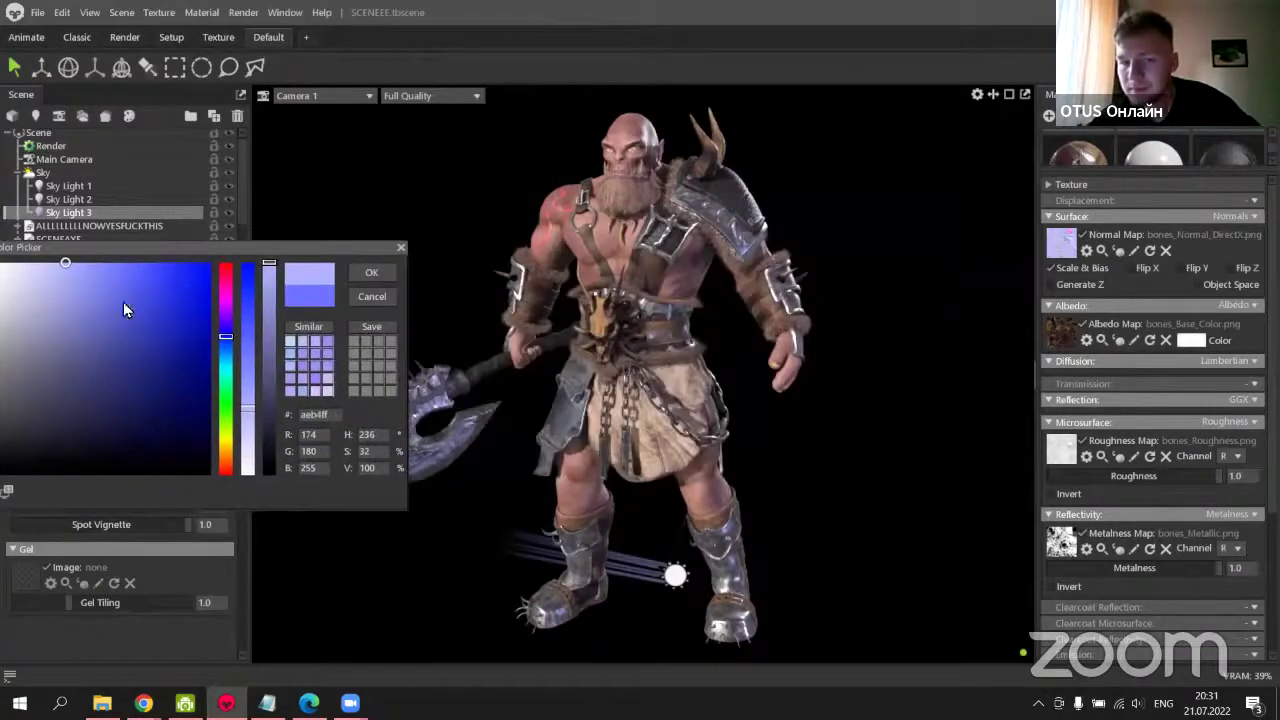
left_click(121, 320)
left_click_drag(101, 302, 131, 294)
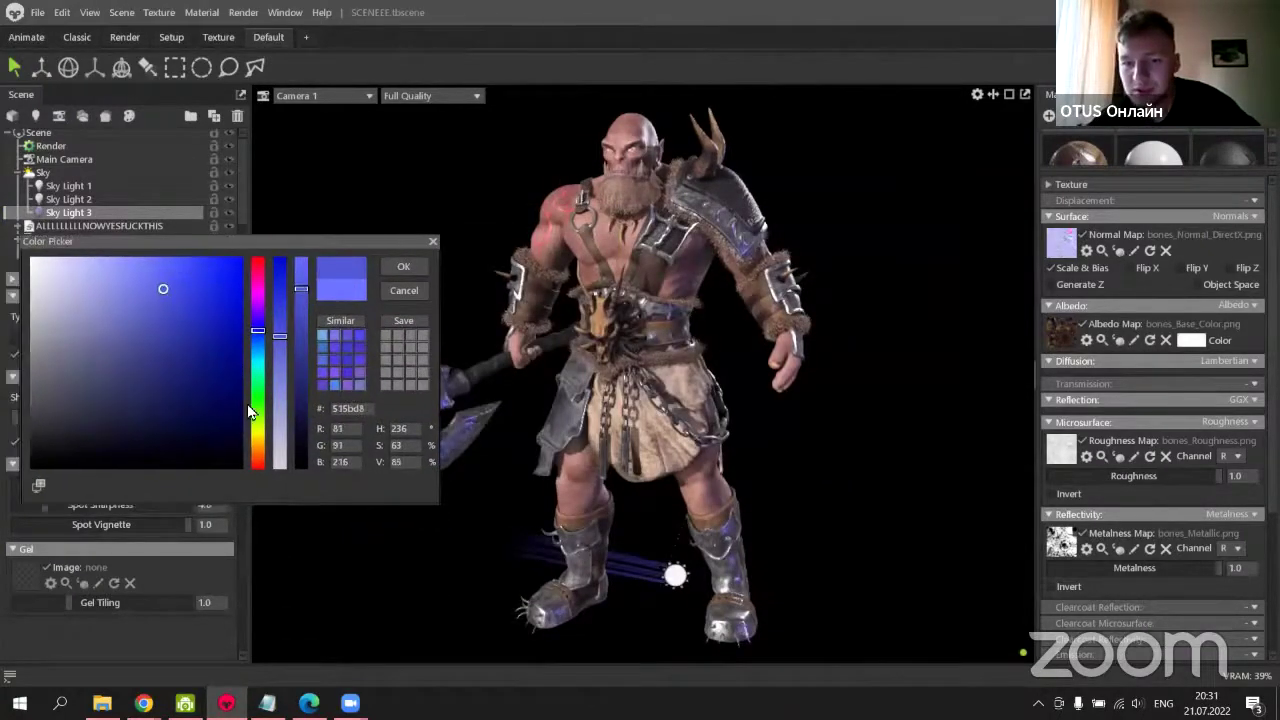
left_click(257, 461)
left_click_drag(257, 461, 257, 468)
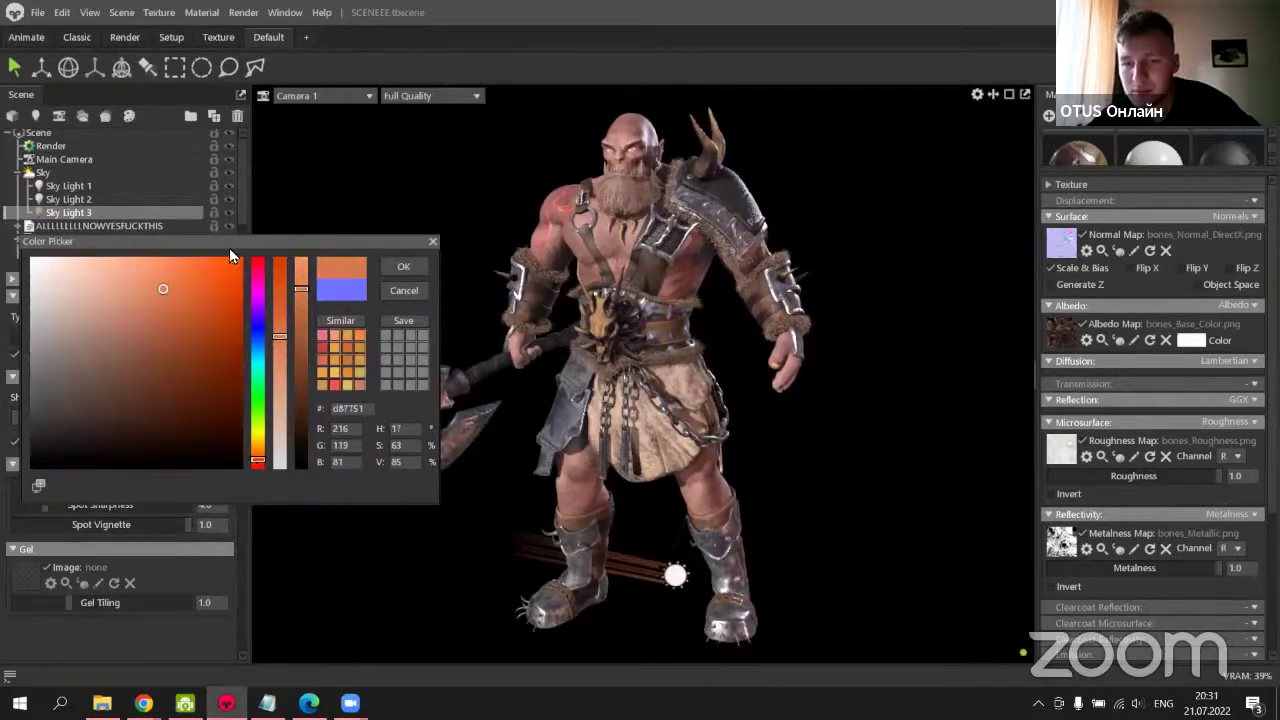
left_click_drag(229, 250, 274, 232)
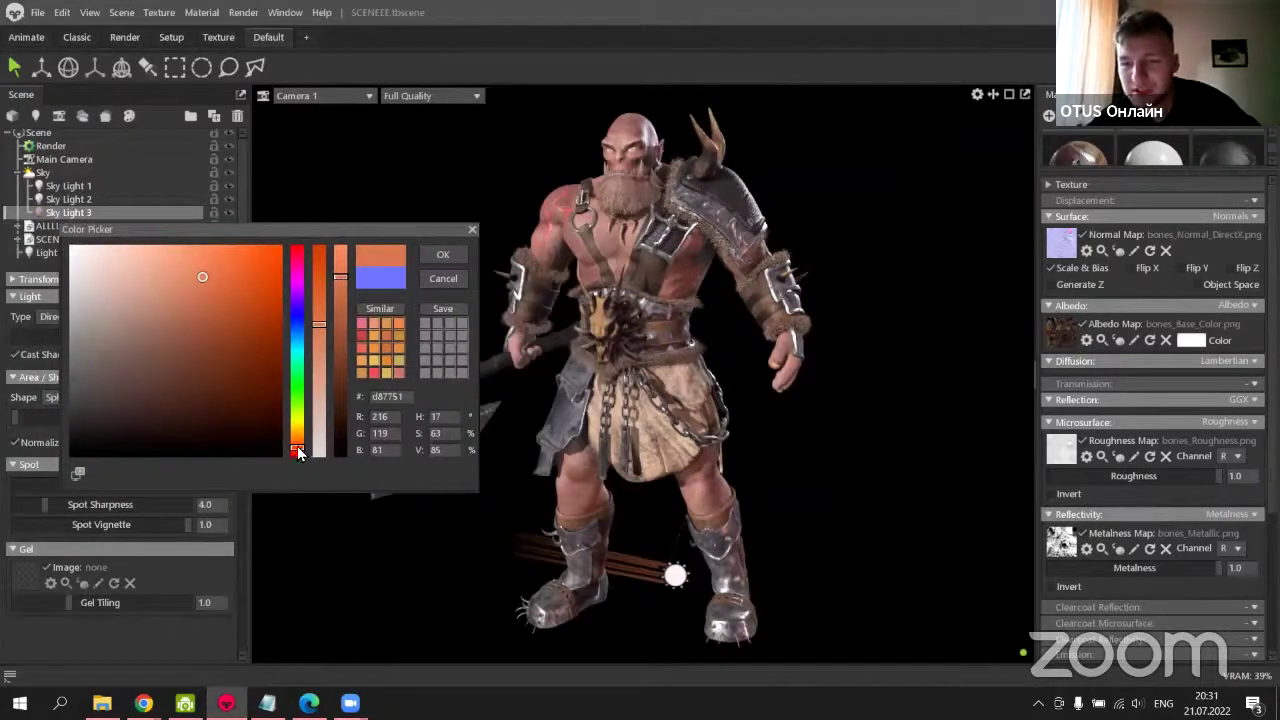
mouse_move(250, 360)
left_mouse_down()
mouse_move(231, 334)
mouse_move(239, 320)
mouse_move(195, 268)
mouse_move(163, 254)
left_mouse_up()
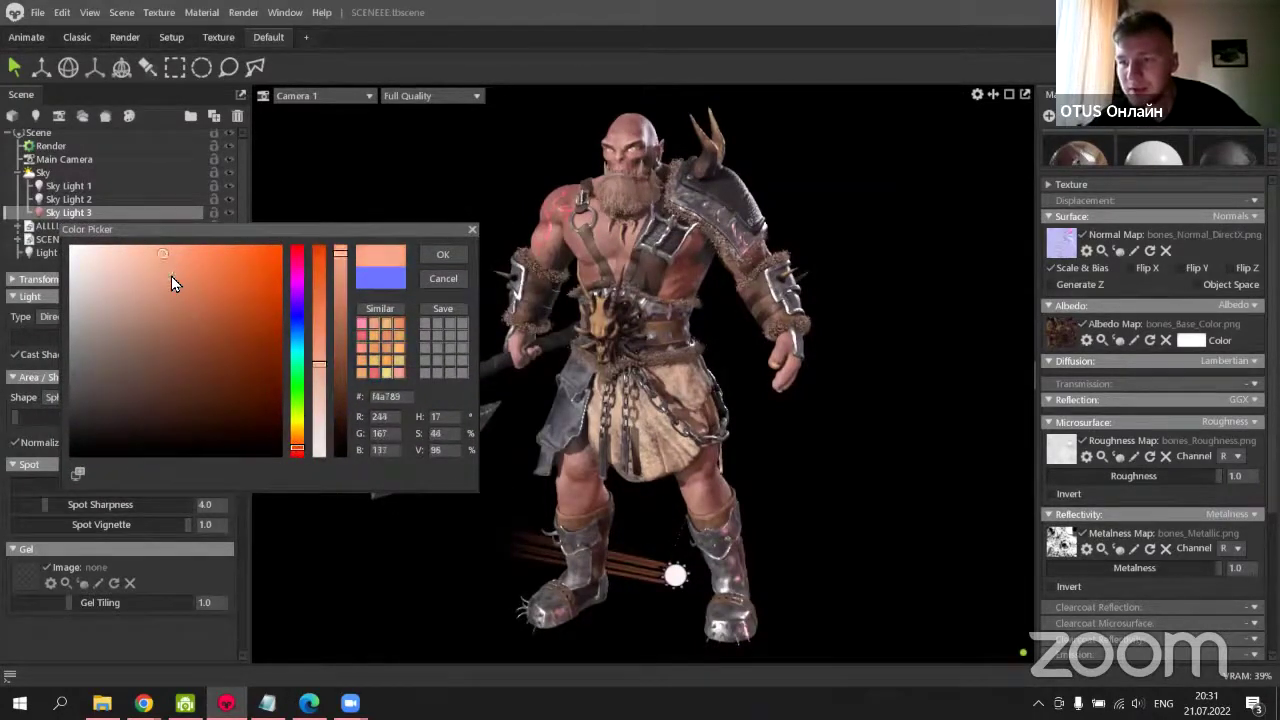
left_click(443, 254)
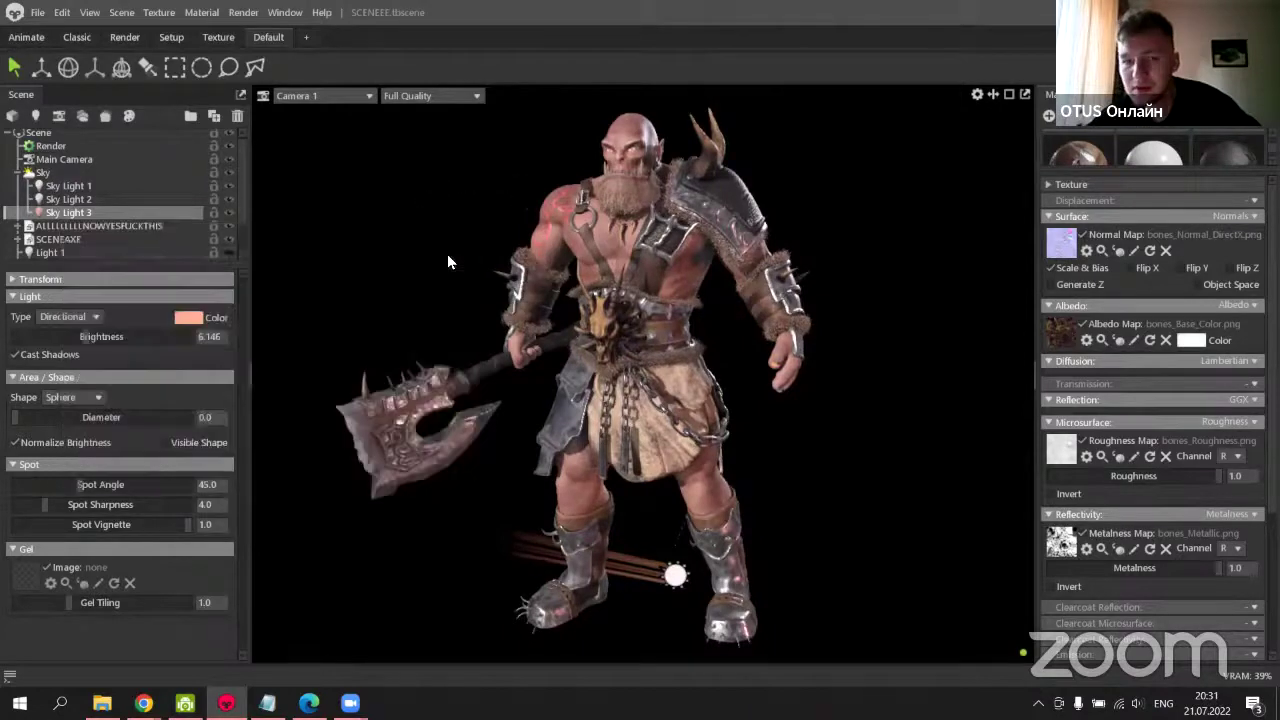
Change Sky Light 2's color to a very pale warm white, #fff4e7.
left_click(95, 200)
left_click(186, 316)
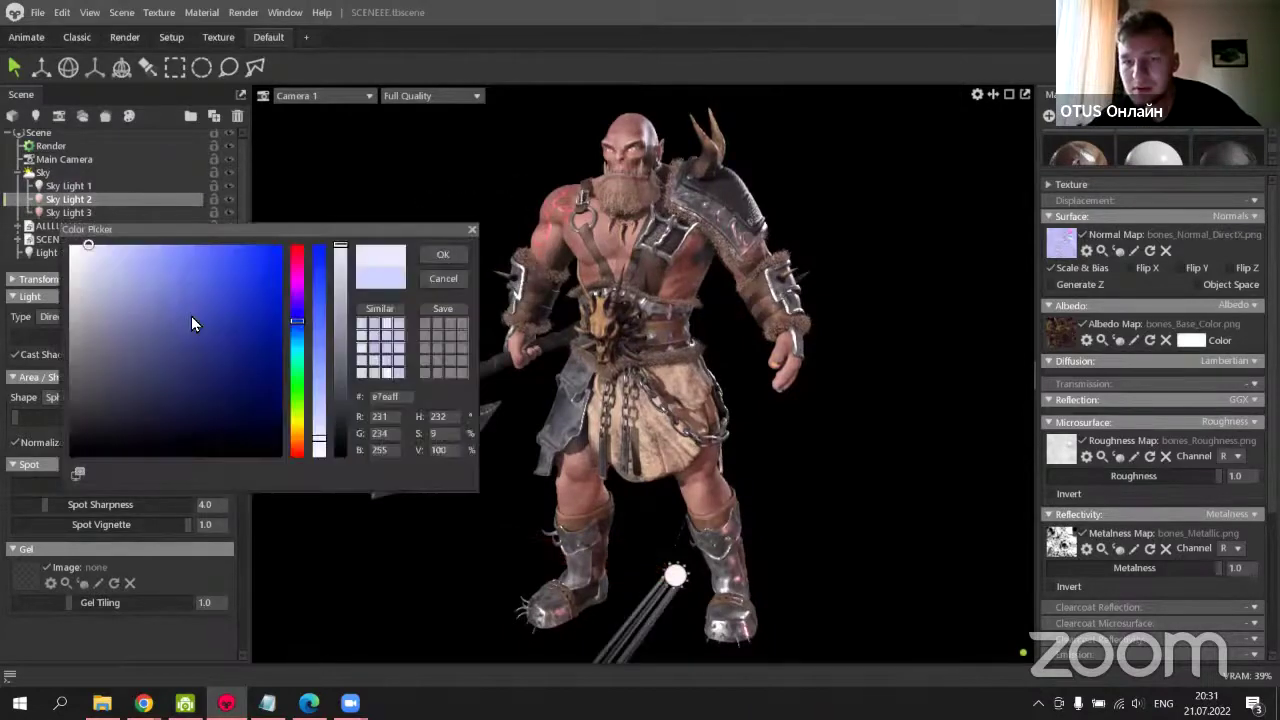
left_click(297, 440)
left_click(298, 444)
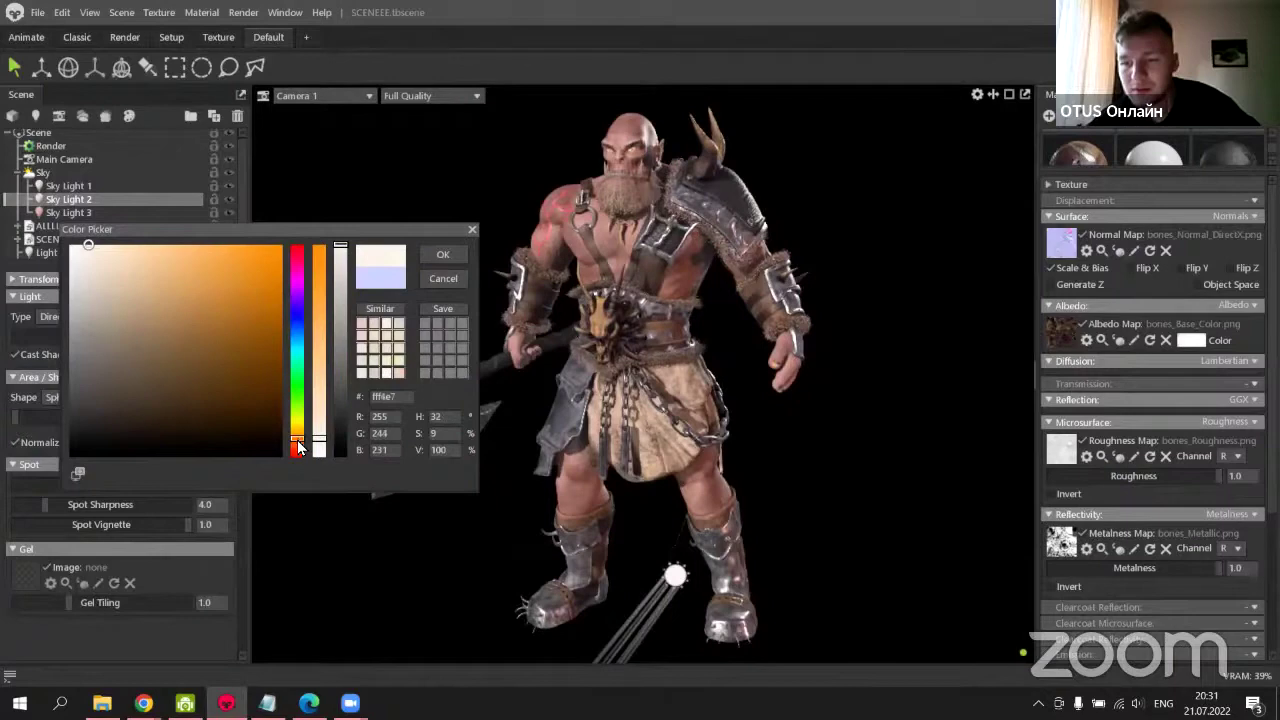
left_click(425, 252)
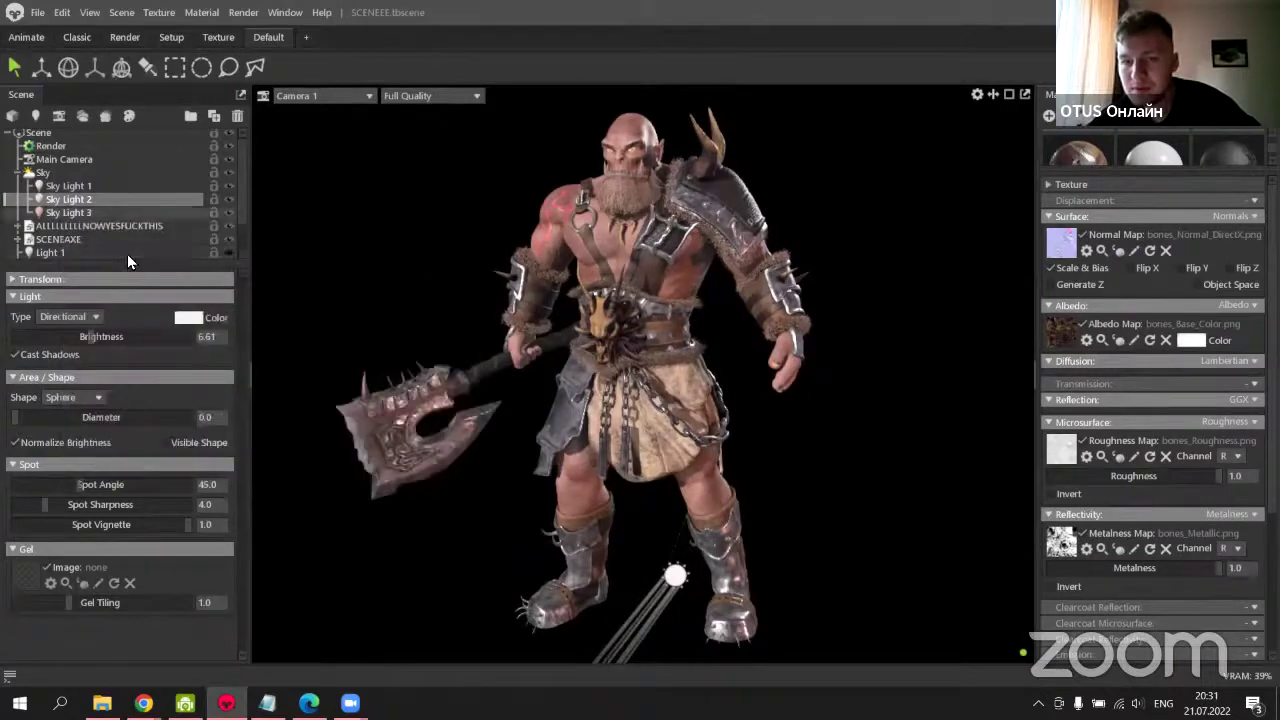
Shift Sky Light 1's color to a very pale warm white with an orange hue of 20.
left_click(101, 188)
left_click(188, 318)
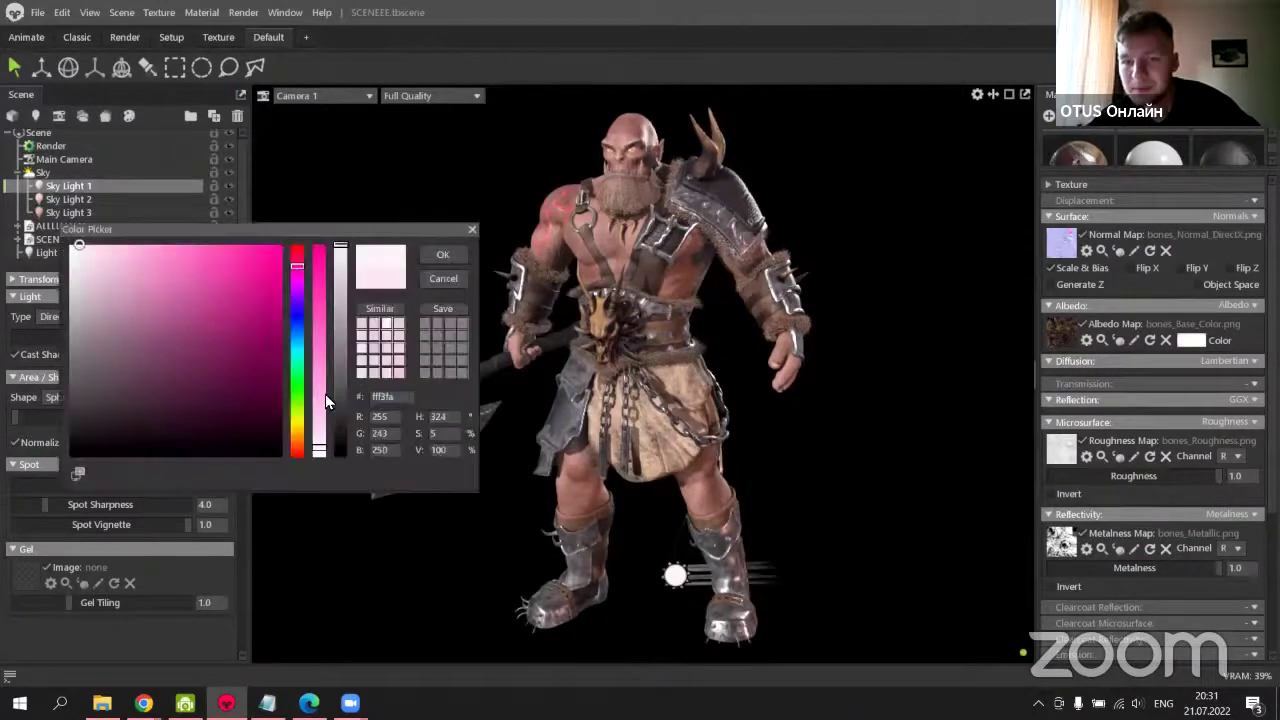
left_click(293, 447)
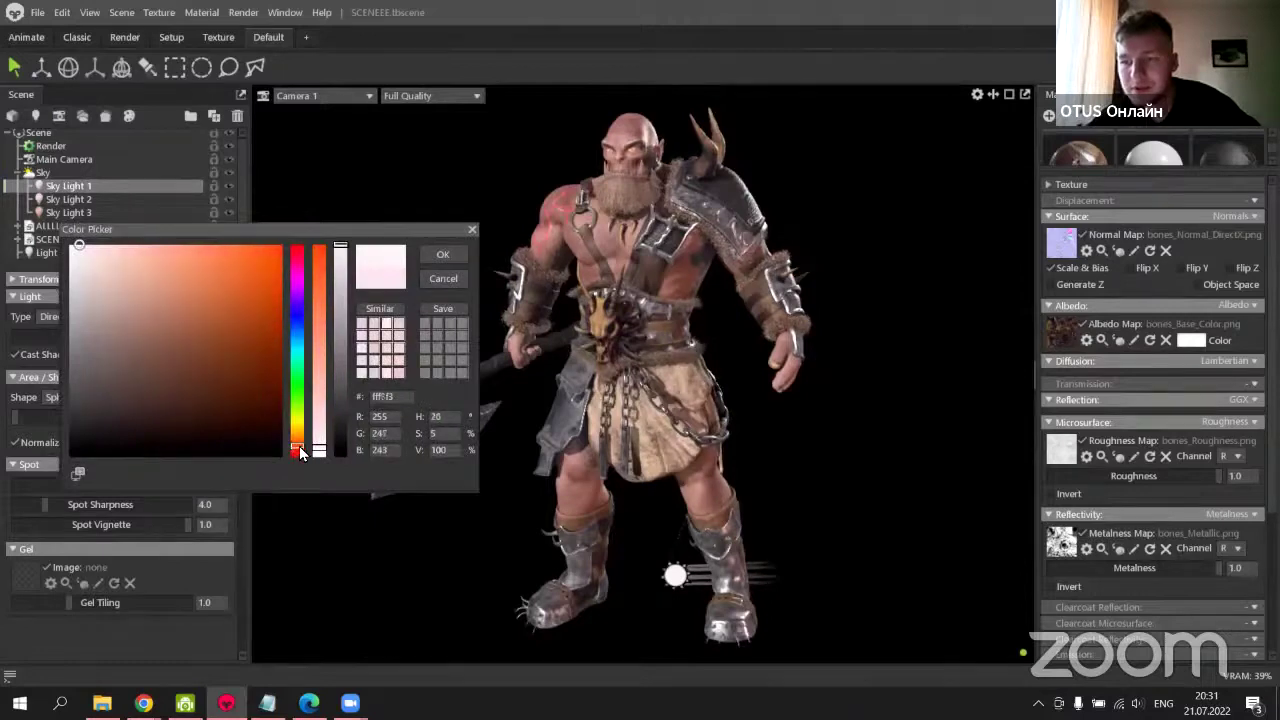
left_click(443, 254)
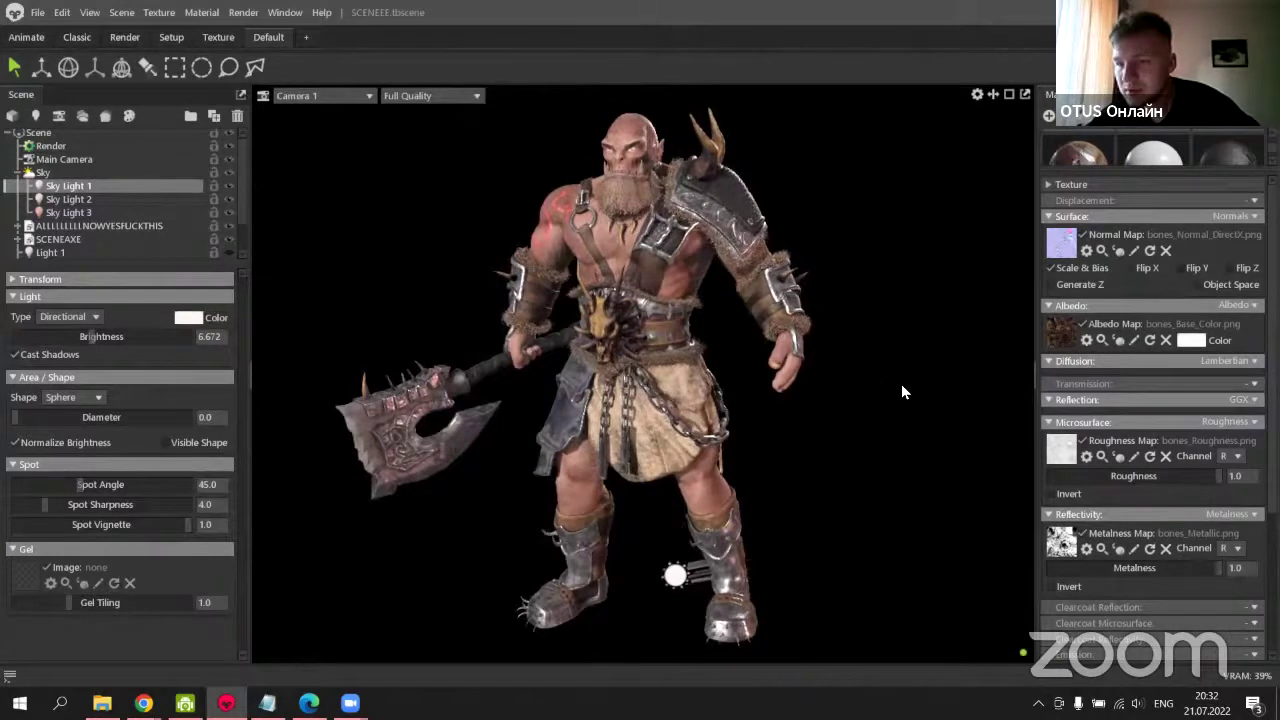
Toggle the sky child lights' visibility to compare the character with and without them.
left_click(229, 185)
left_click(229, 208)
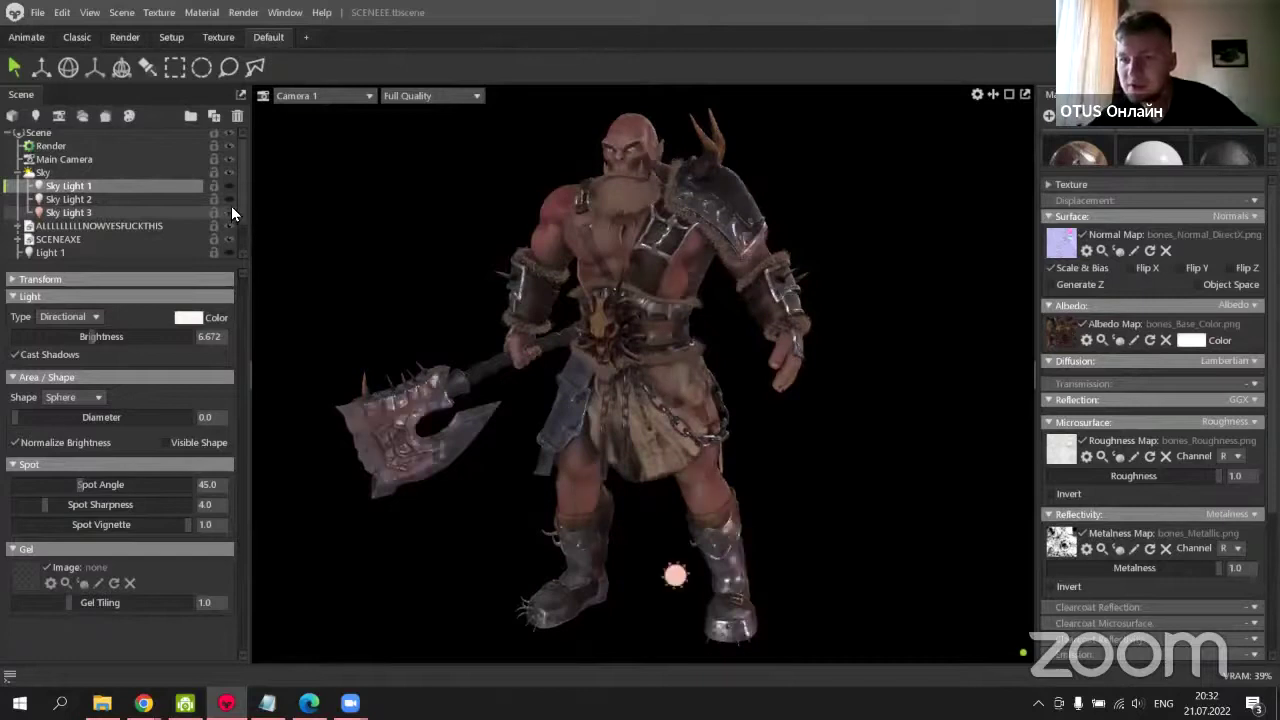
left_click(229, 187)
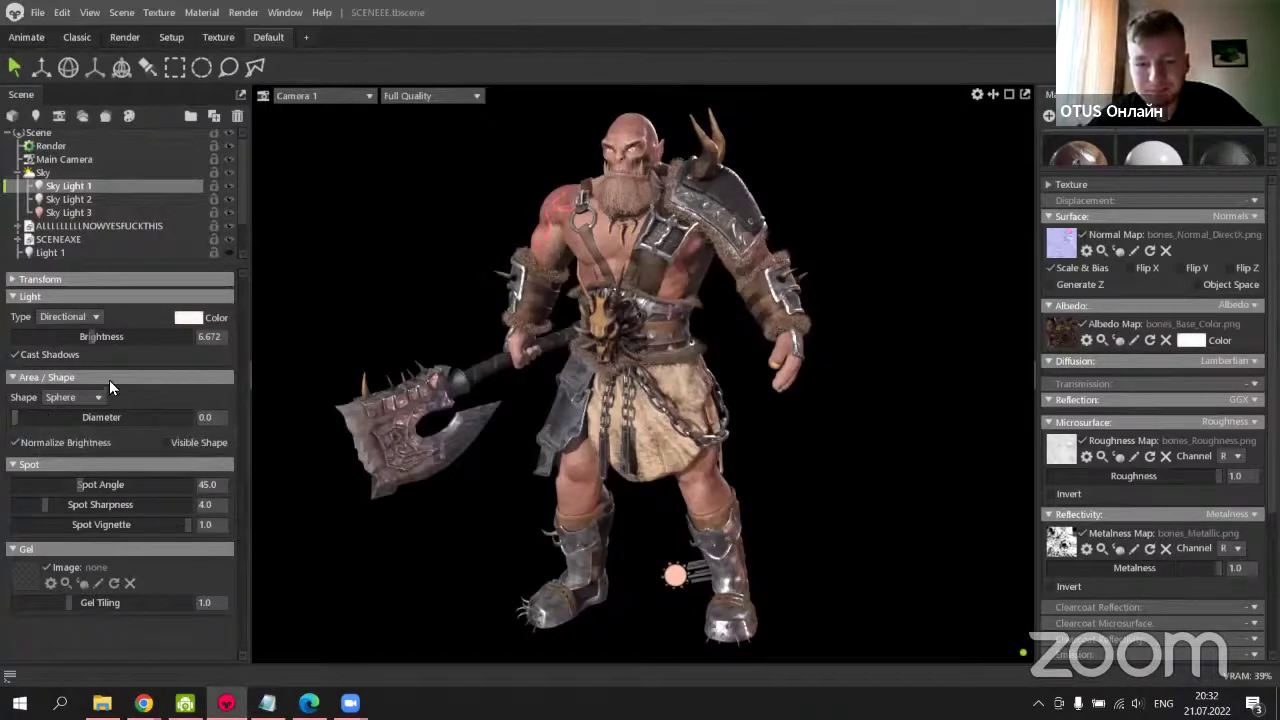
Try the sky's child-light brightness, leave it at 1.0, and set the overall sky brightness to 1.782.
left_click(42, 172)
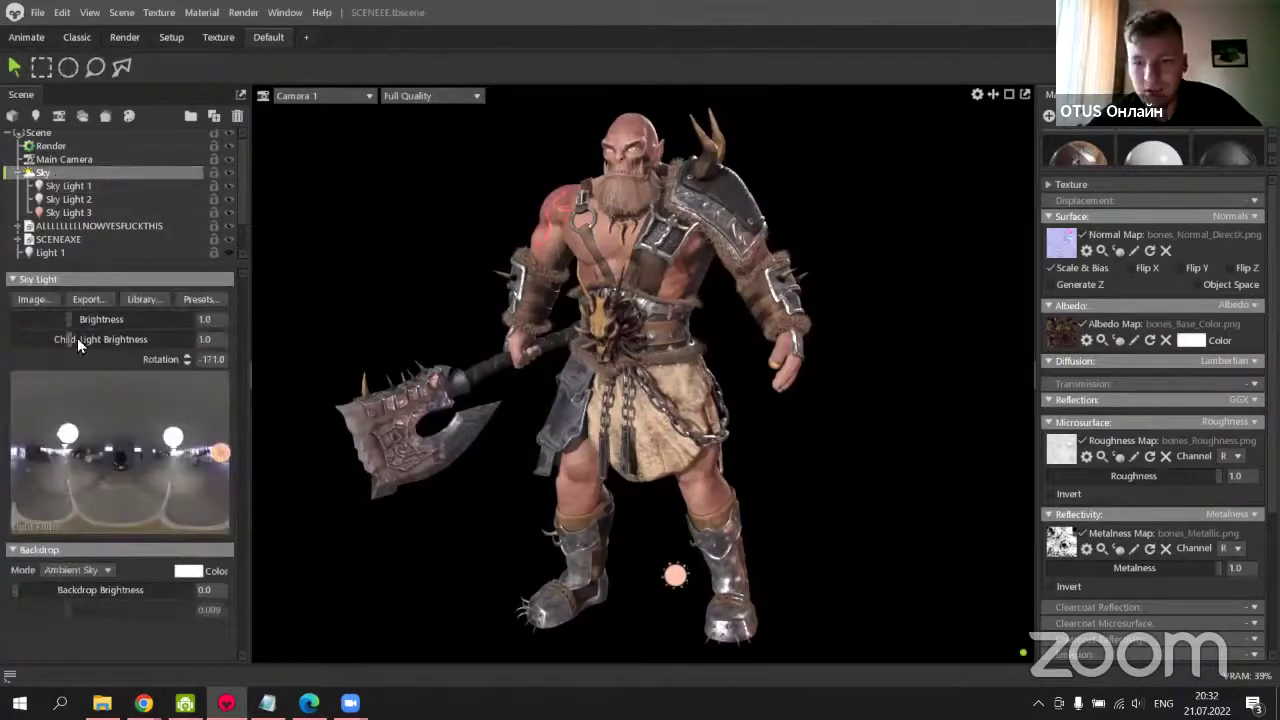
mouse_move(77, 338)
left_mouse_down()
mouse_move(116, 336)
mouse_move(32, 338)
mouse_move(69, 346)
left_mouse_up()
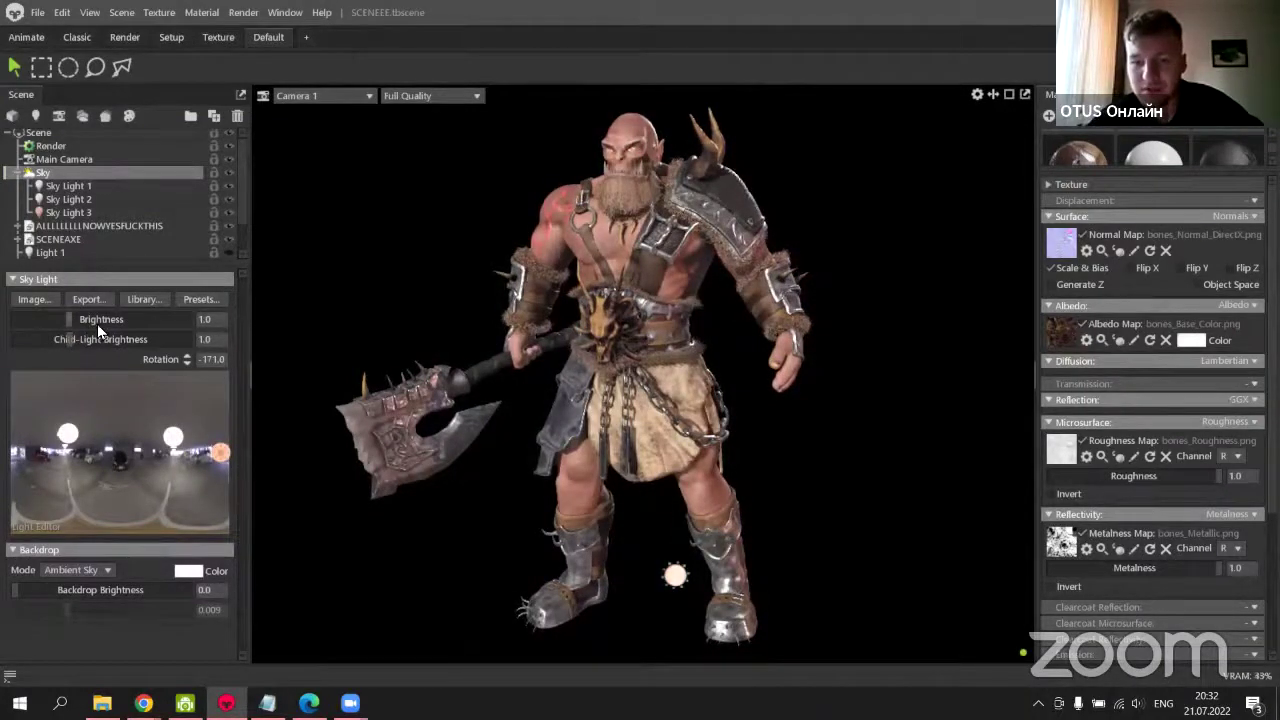
left_click_drag(77, 316, 82, 318)
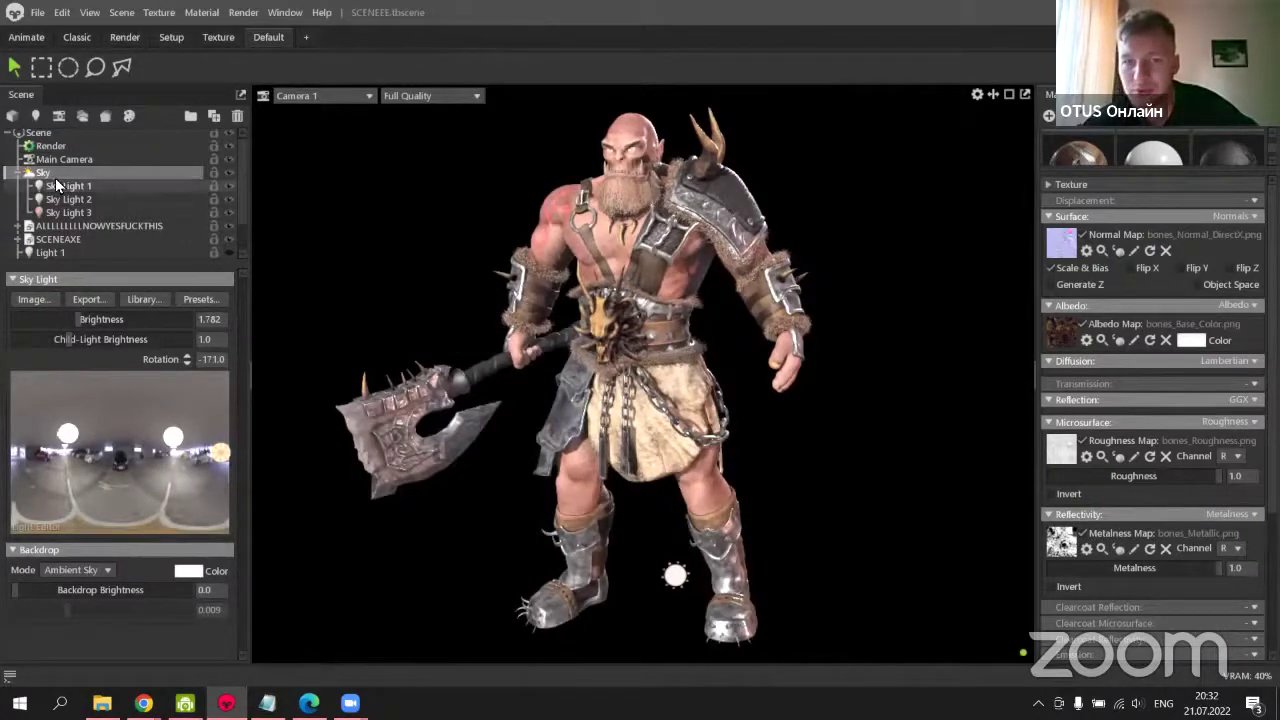
left_click(18, 173)
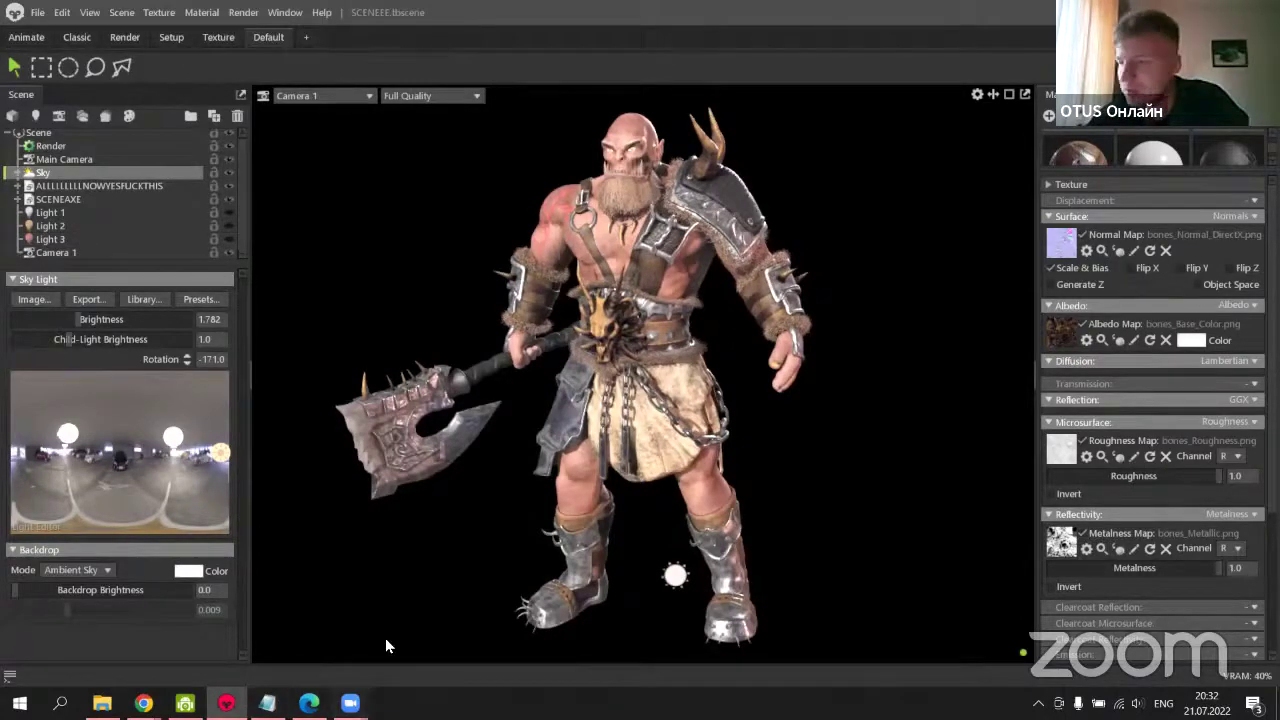
Switch to the OTUS lesson chat in Chrome to check for messages, and return to Marmoset Toolbag.
mouse_move(144, 703)
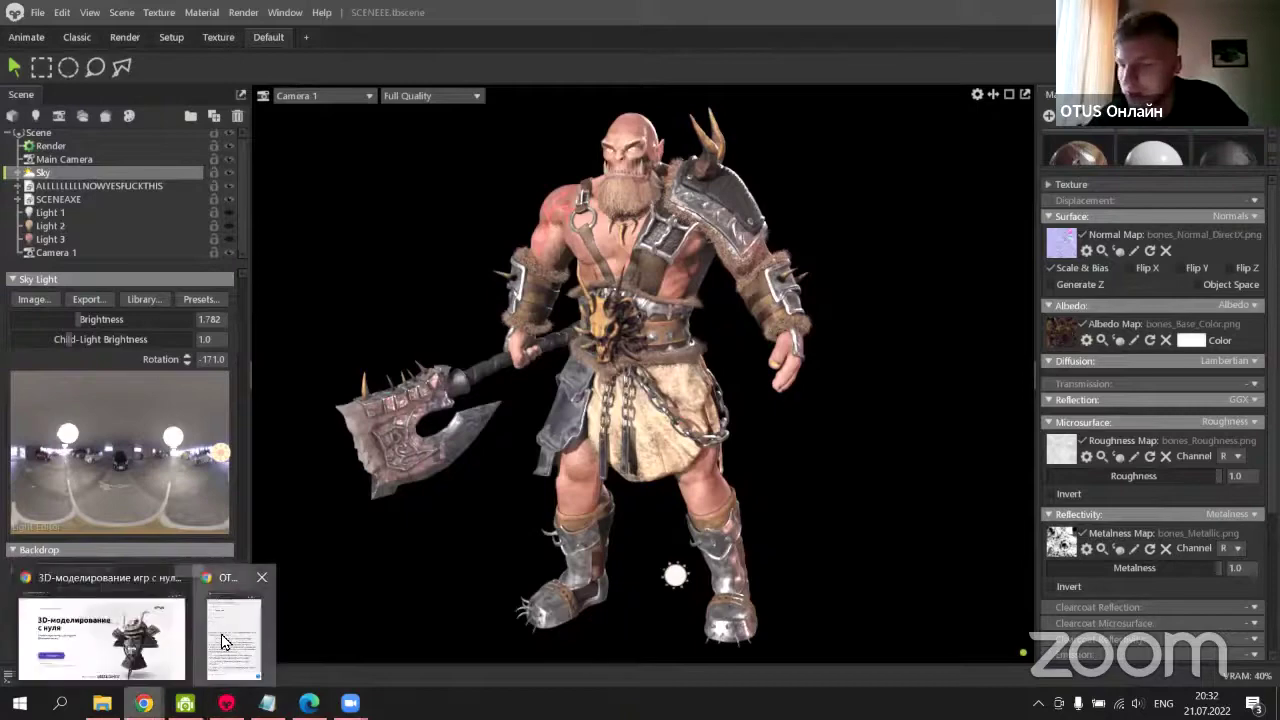
left_click(226, 628)
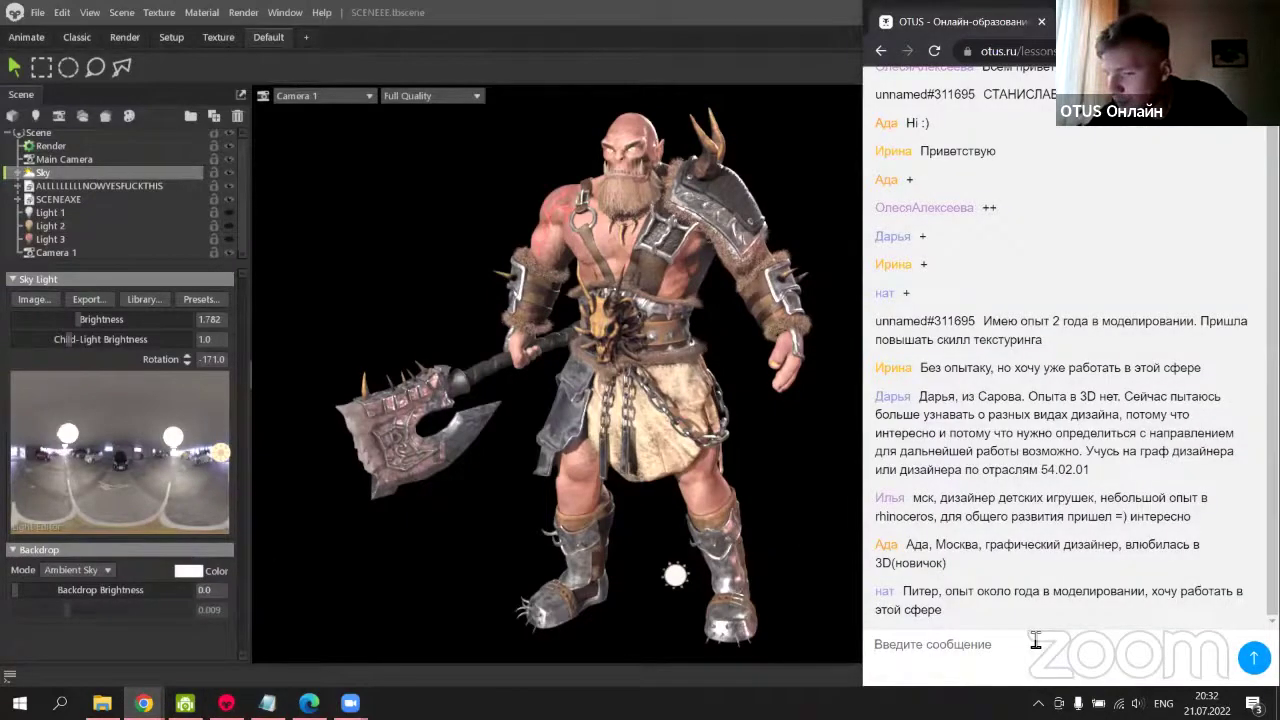
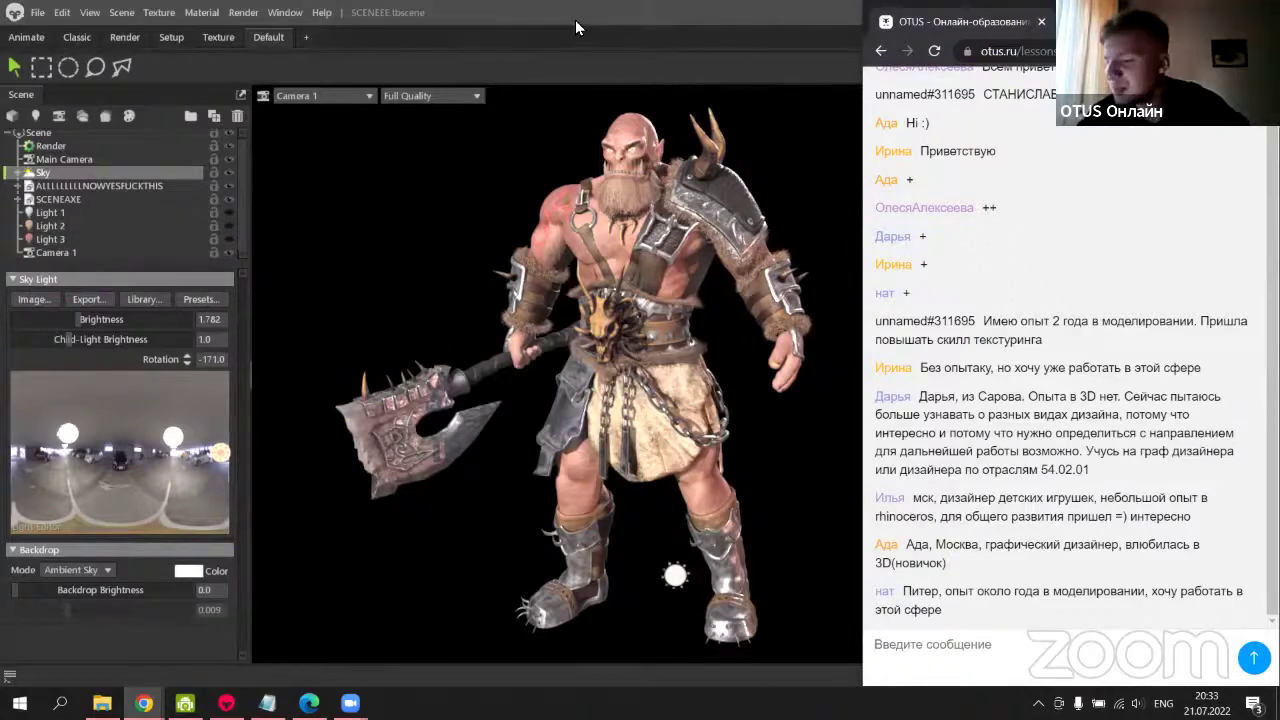
key("alt+Tab")
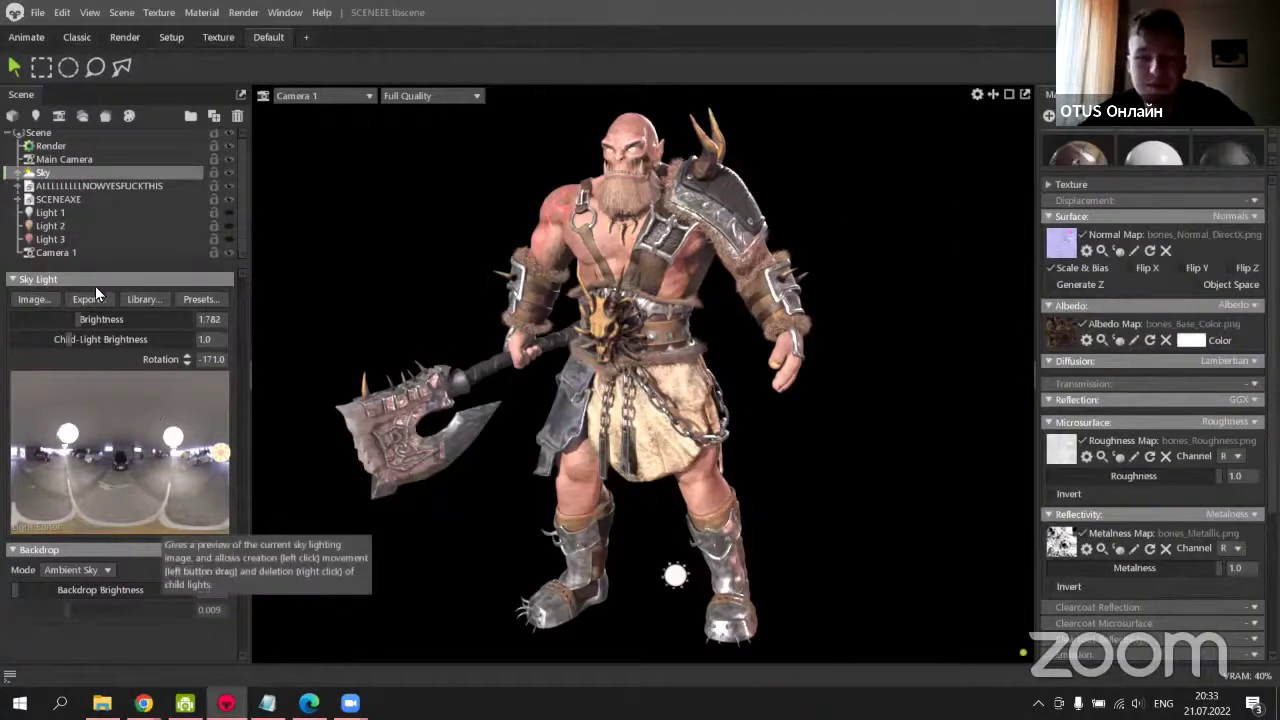
Select Light 1, rotate the sky lighting around the character and expand the Sky object to list its child lights.
left_click(49, 216)
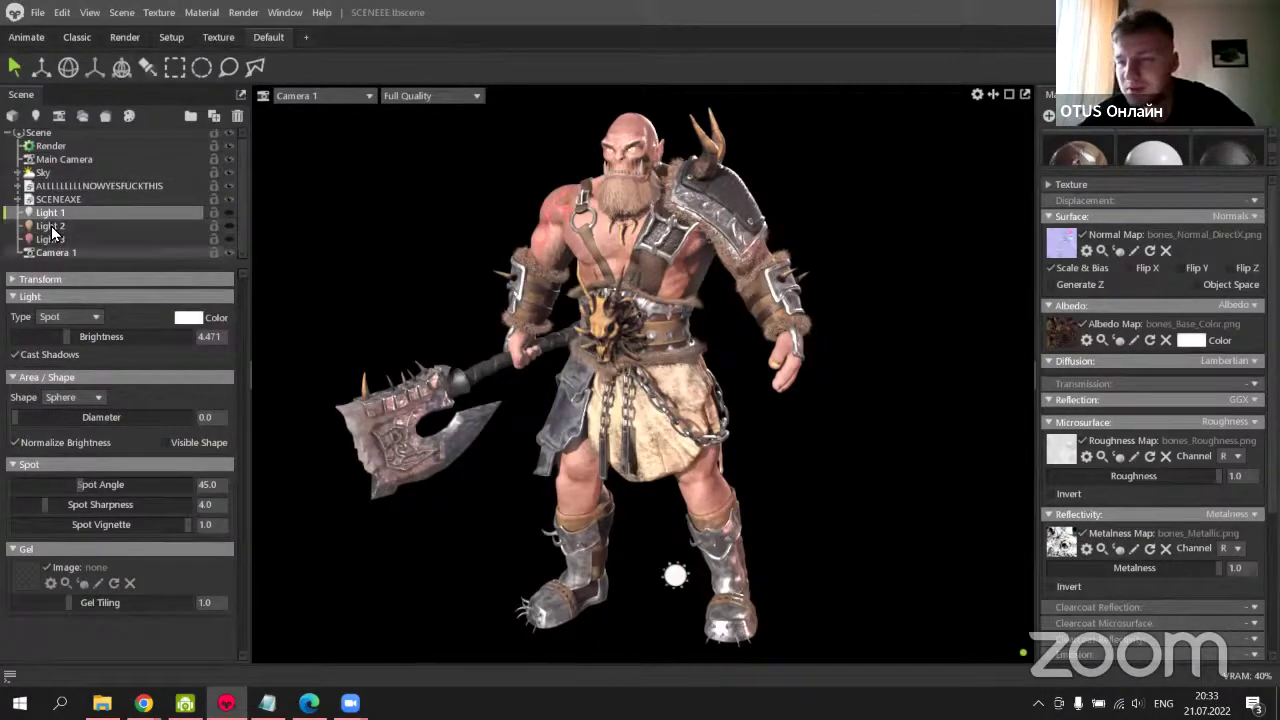
left_click_drag(787, 384, 814, 425, "ctrl+shift")
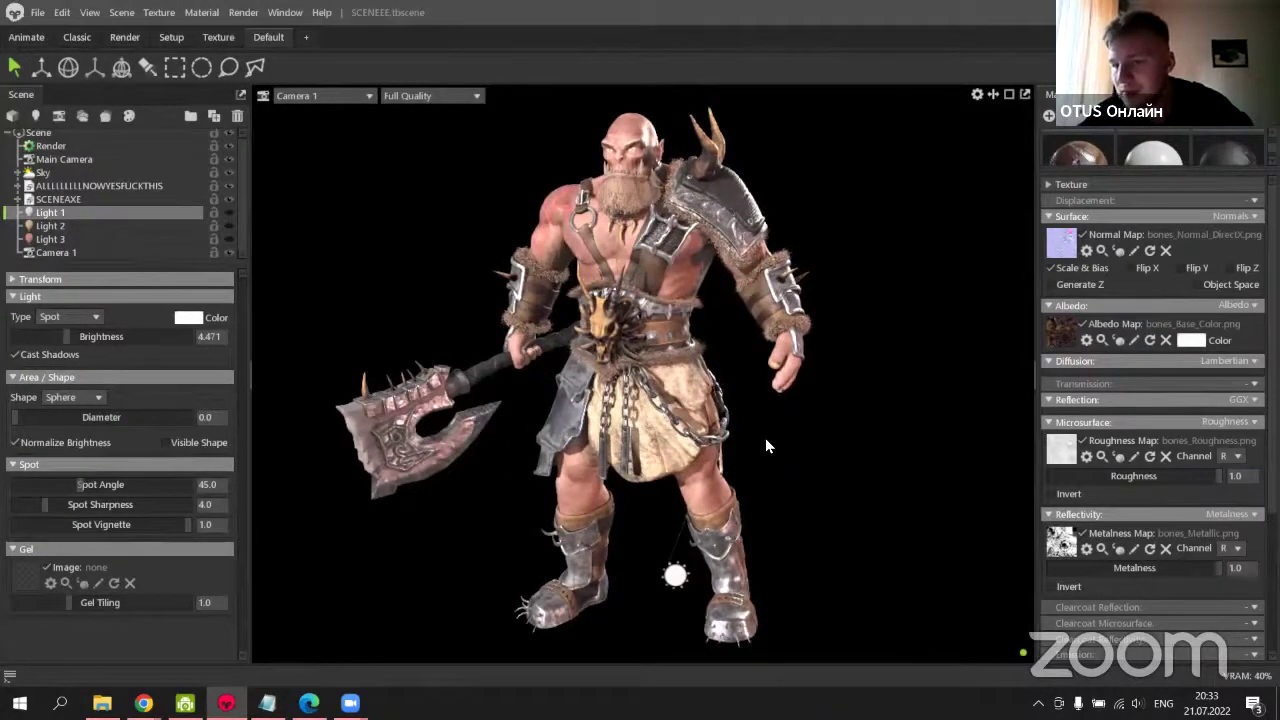
scroll(779, 426, "up", 2)
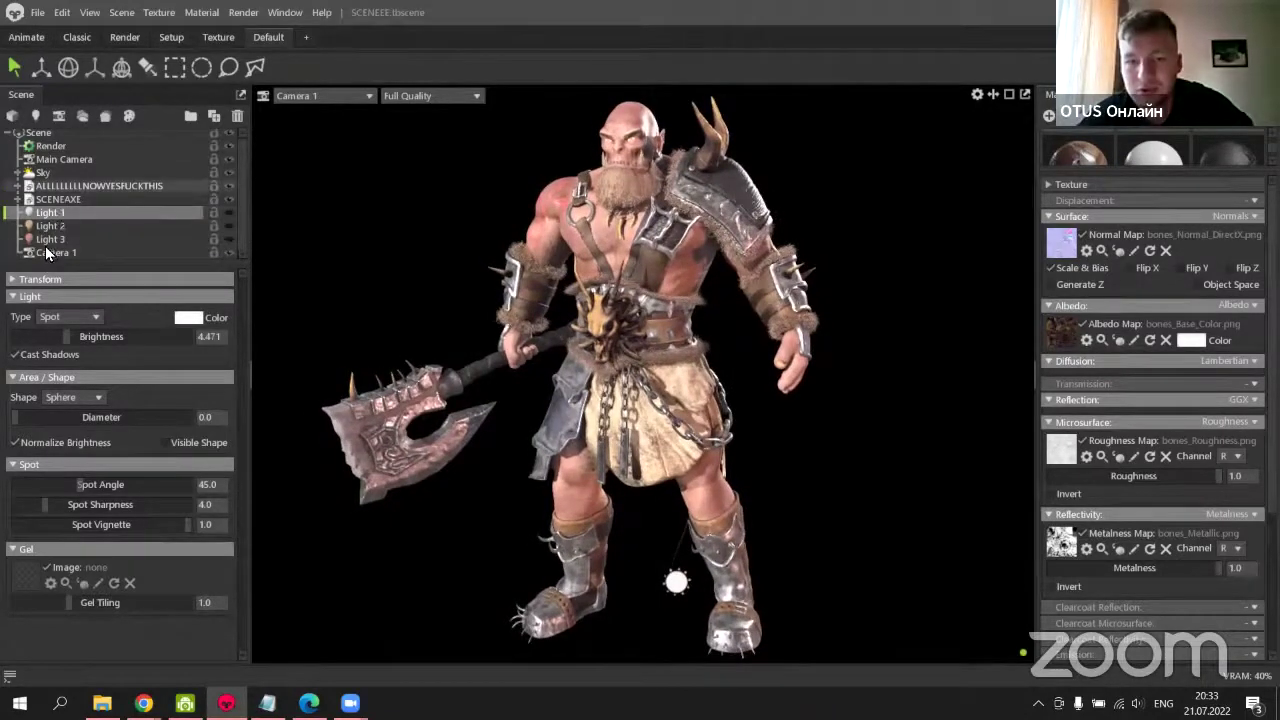
left_click(18, 176)
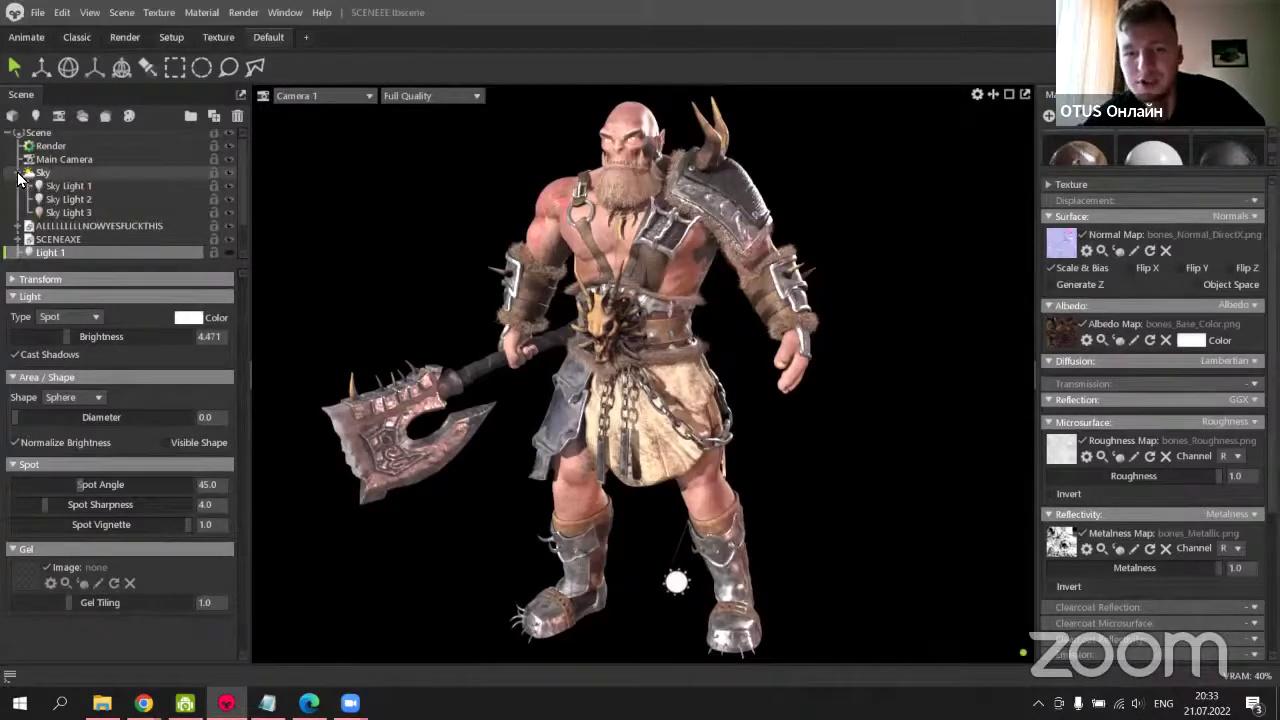
Examine the Sky object's child lights, selecting Sky Light 1 and Sky Light 2 and checking the second light's color.
left_click(20, 177)
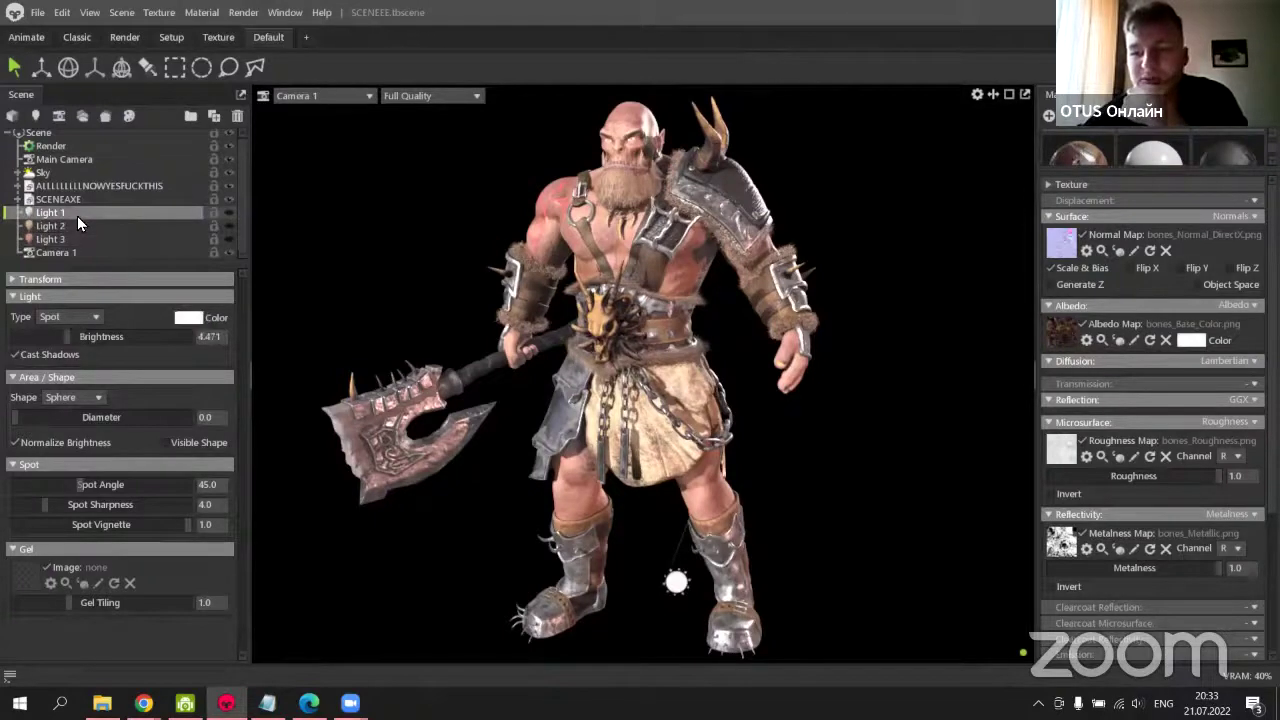
left_click(18, 175)
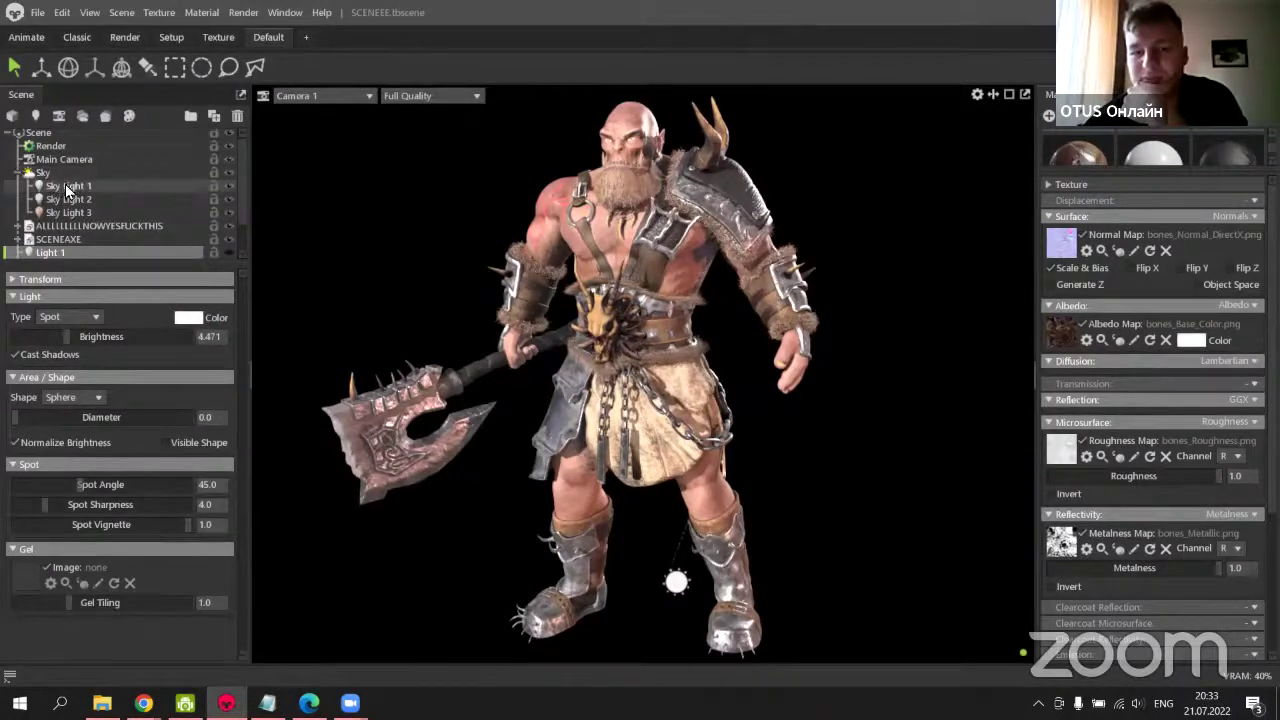
left_click(67, 187)
left_click(69, 200)
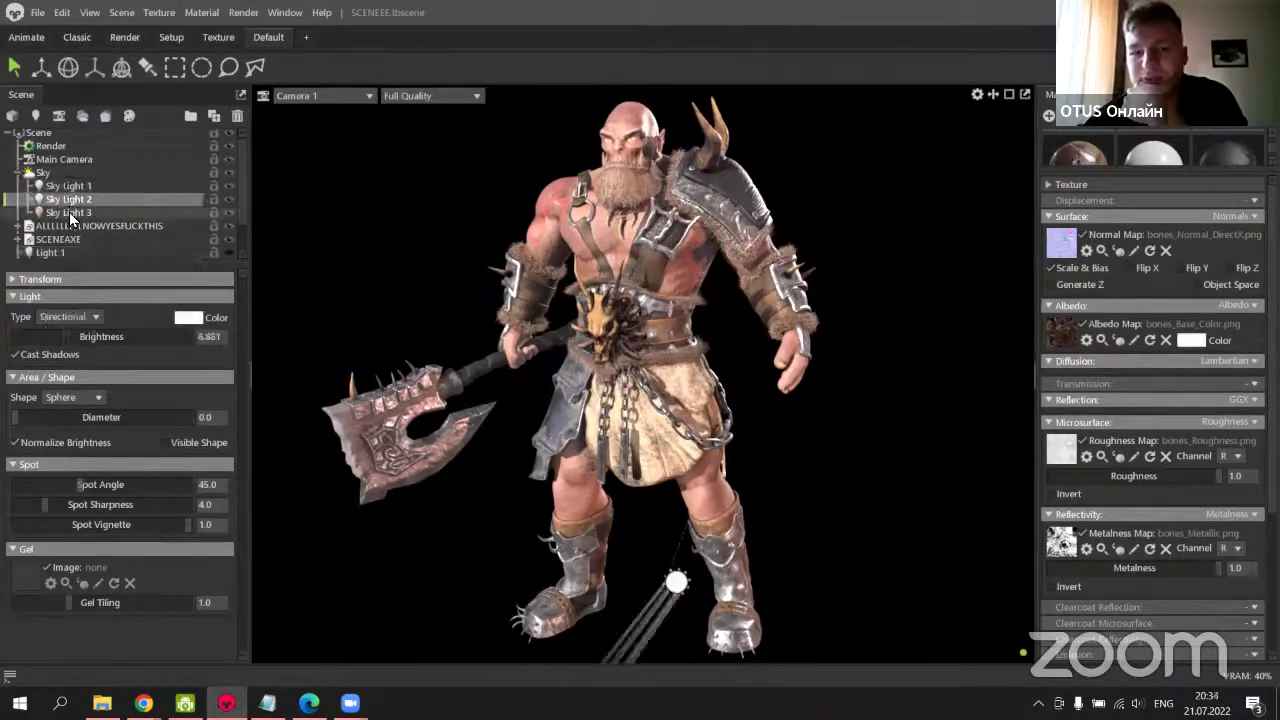
left_click(194, 318)
left_click(456, 250)
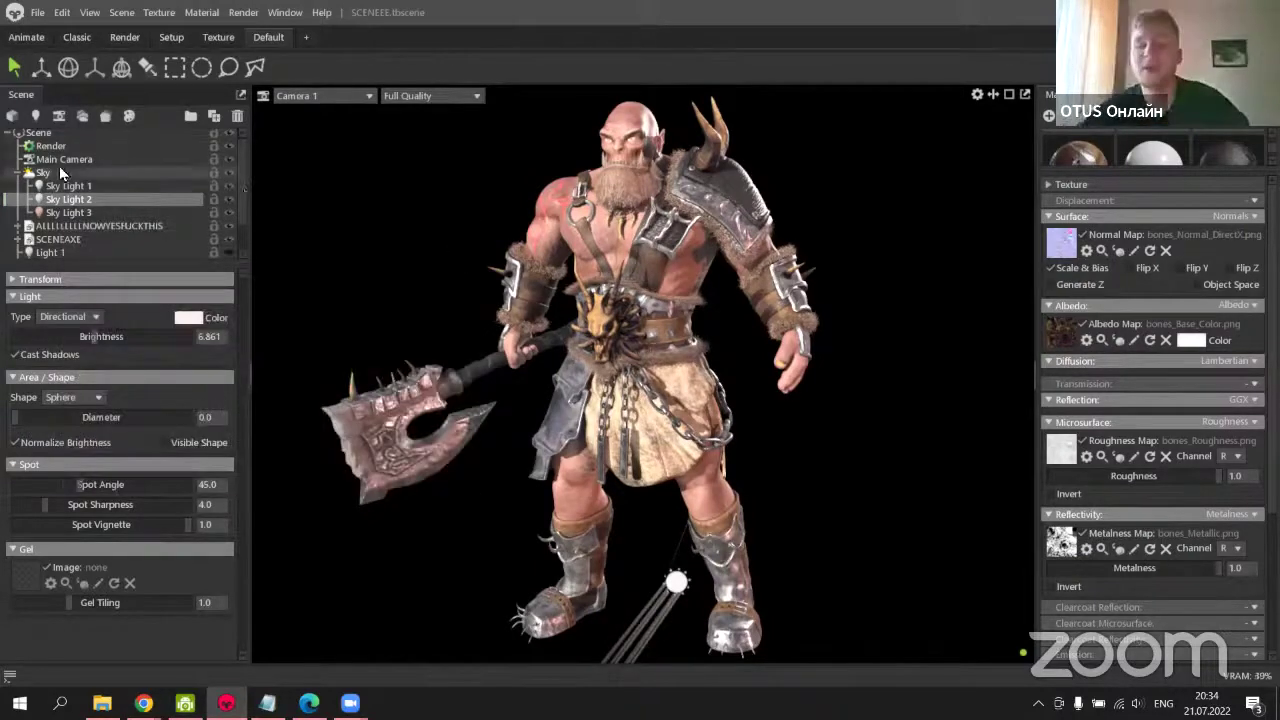
Collapse the Sky object and delete the three separate lights, Light 1 through Light 3, from the scene.
left_click(18, 173)
left_click(50, 212)
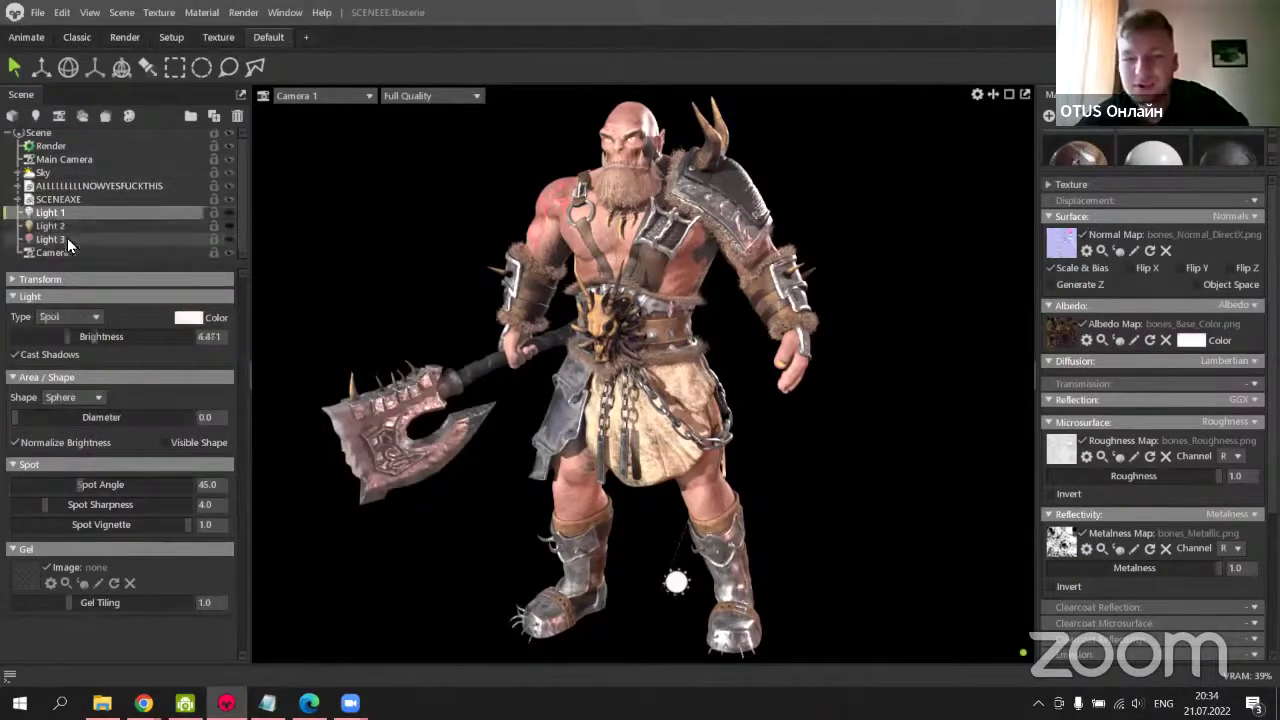
left_click(67, 237, "shift")
key("Delete")
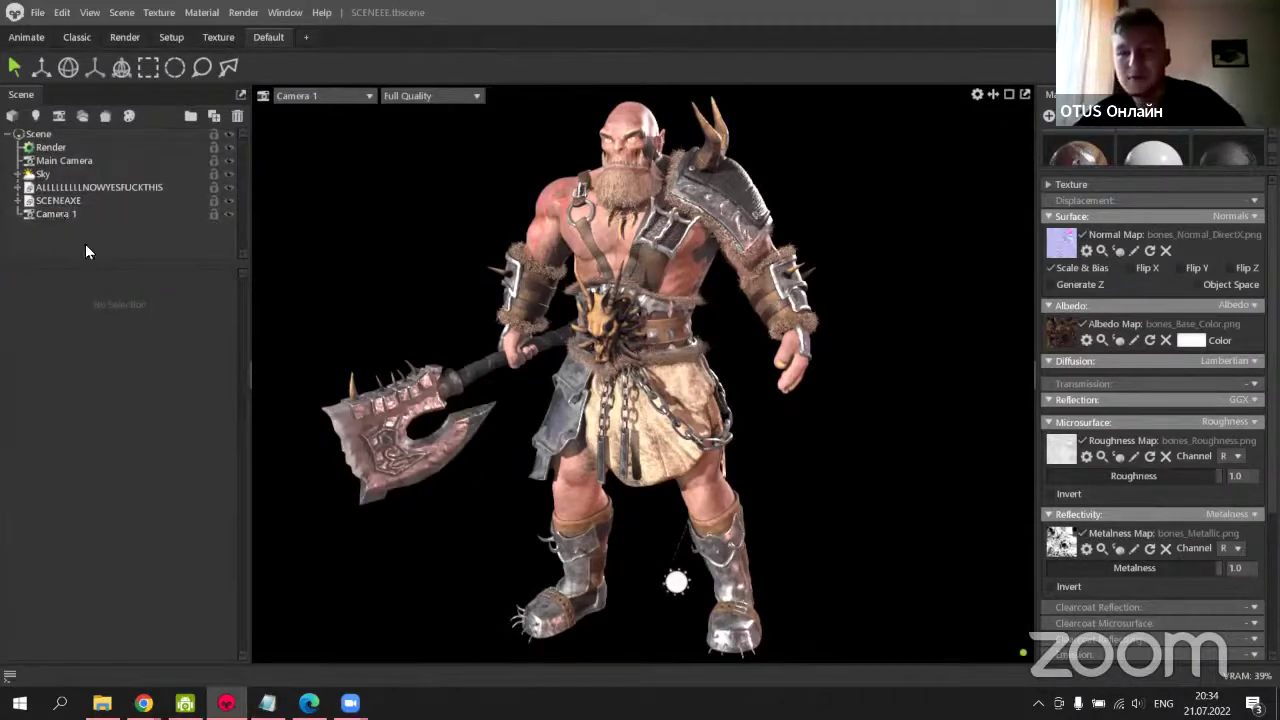
Open the scene's Render settings and enable ray tracing.
left_click(73, 215)
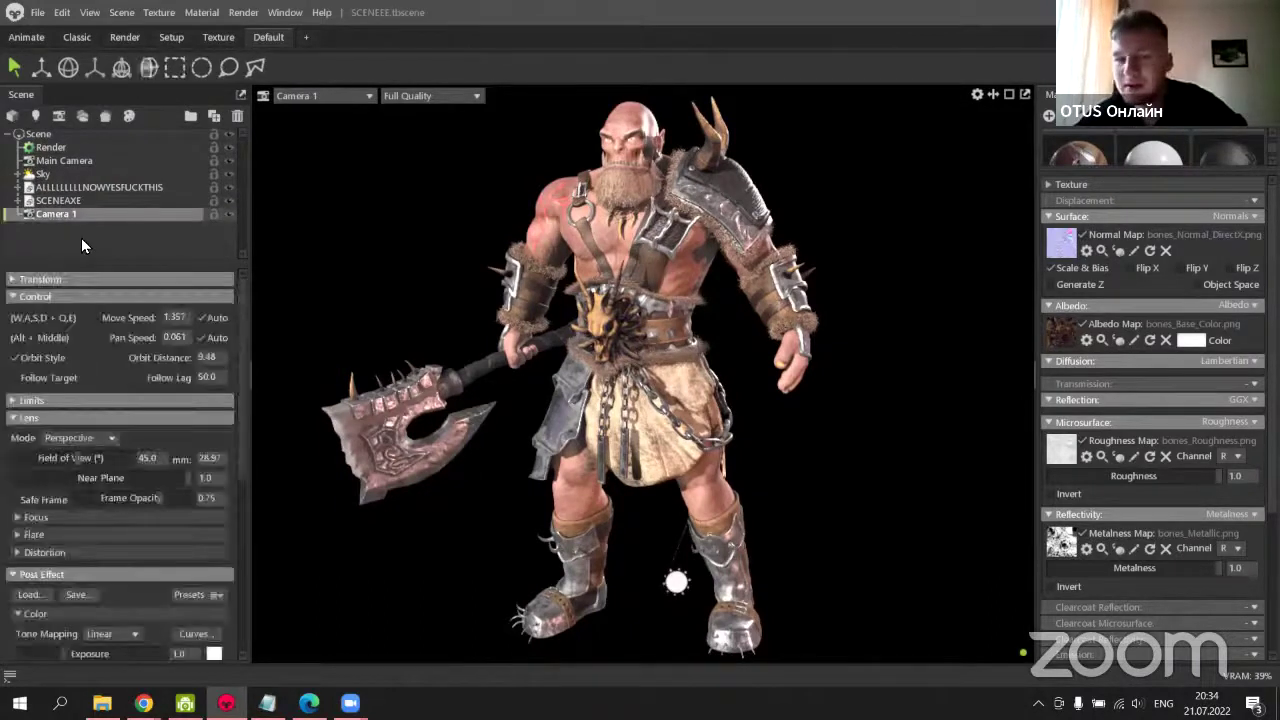
left_click(53, 158)
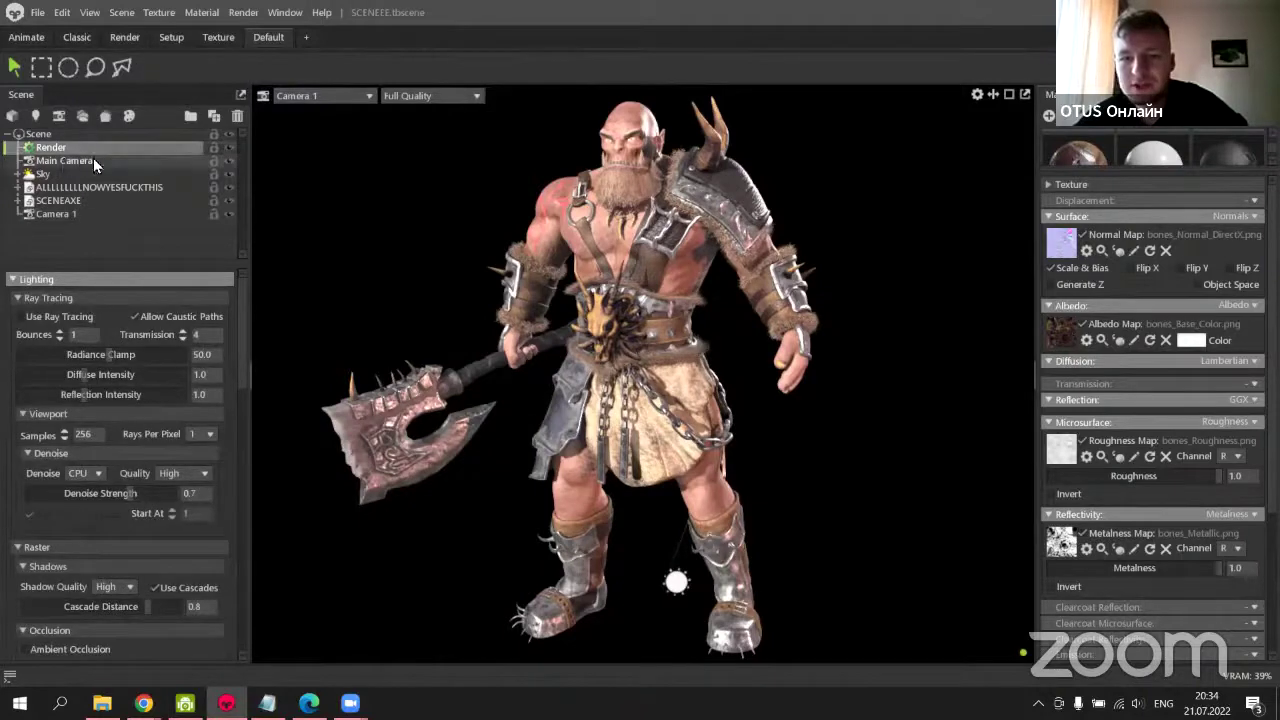
left_click(28, 318)
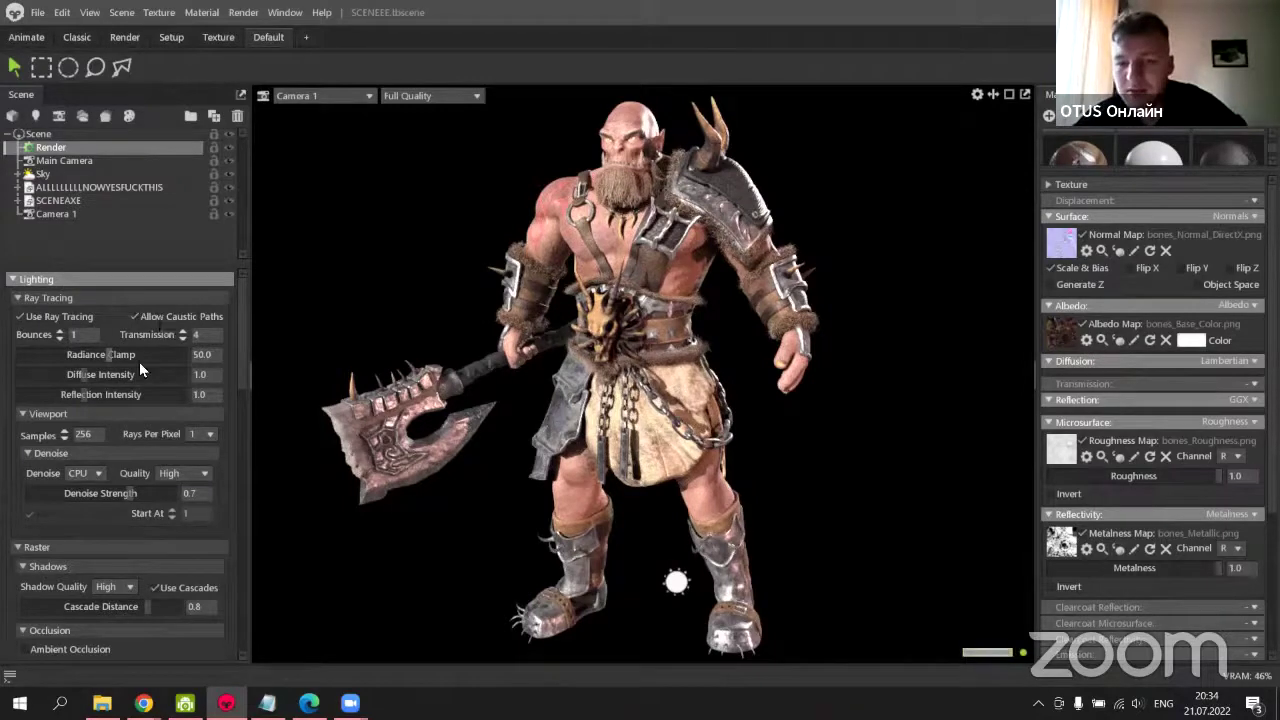
Try viewport ray tracing sample counts of 512, 128 and 1024, and return to 256.
double_click(84, 434)
type("512")
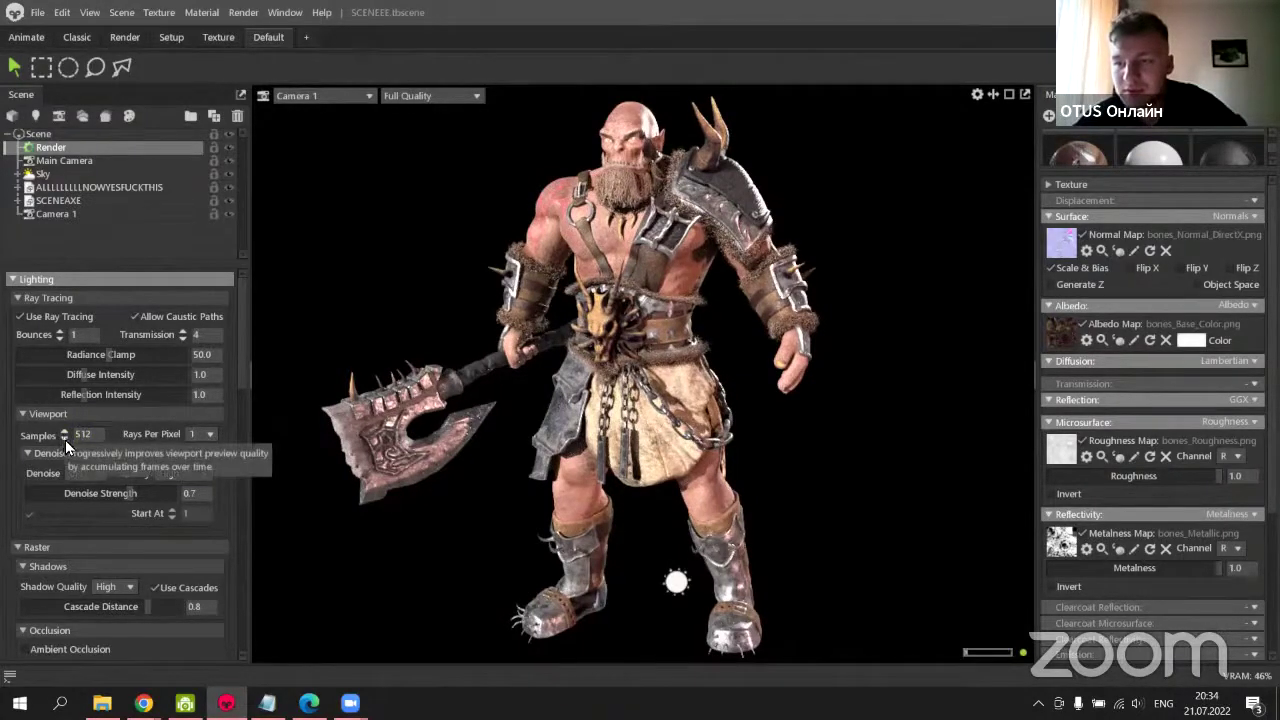
left_click(63, 440)
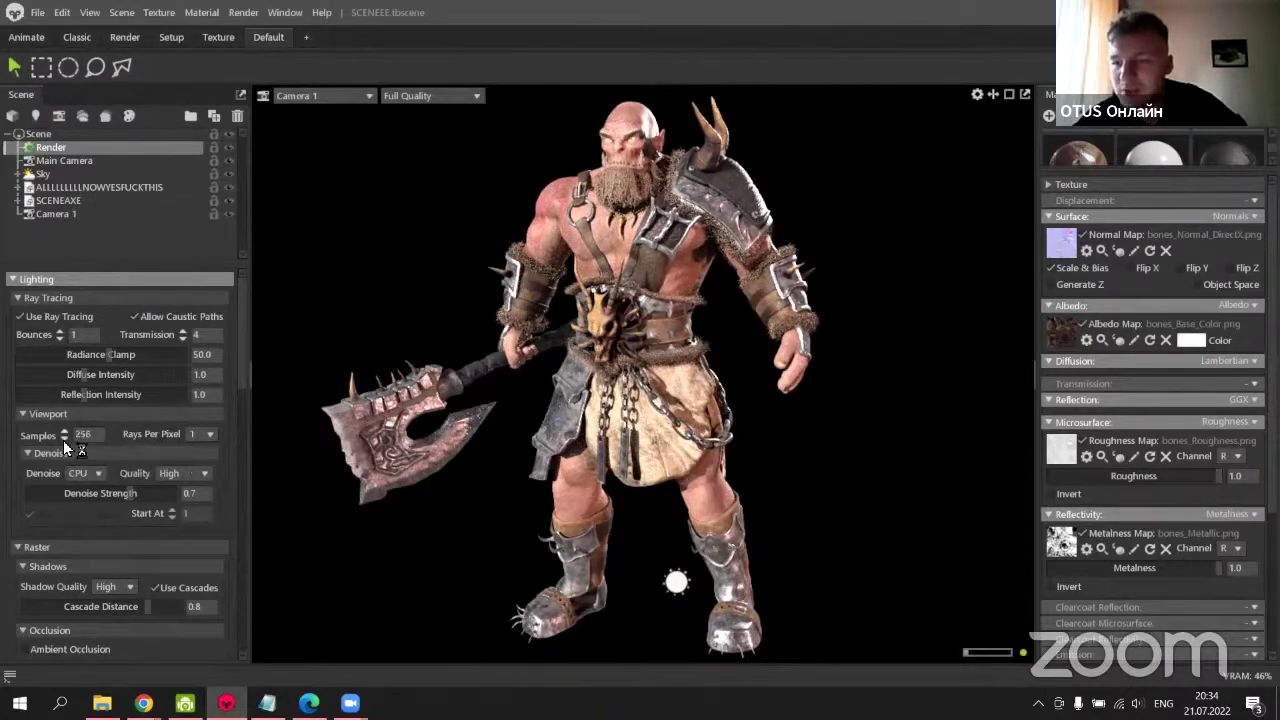
left_click(62, 433)
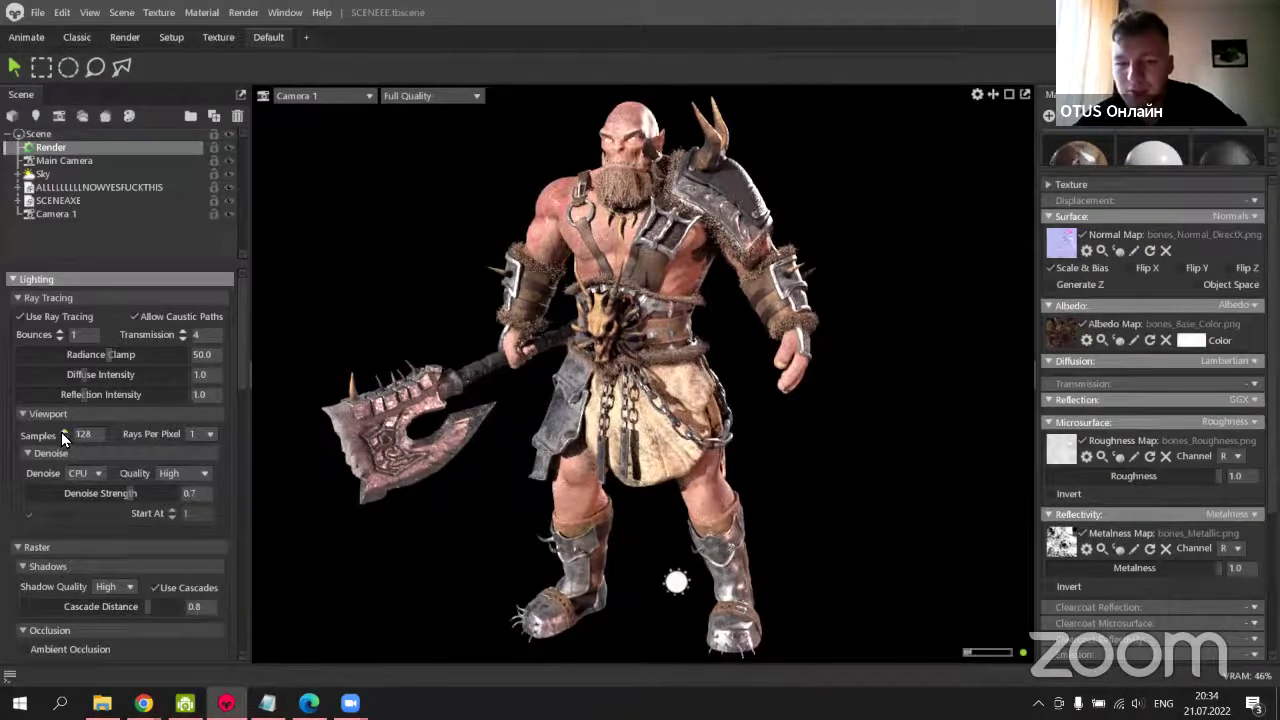
left_click(62, 433)
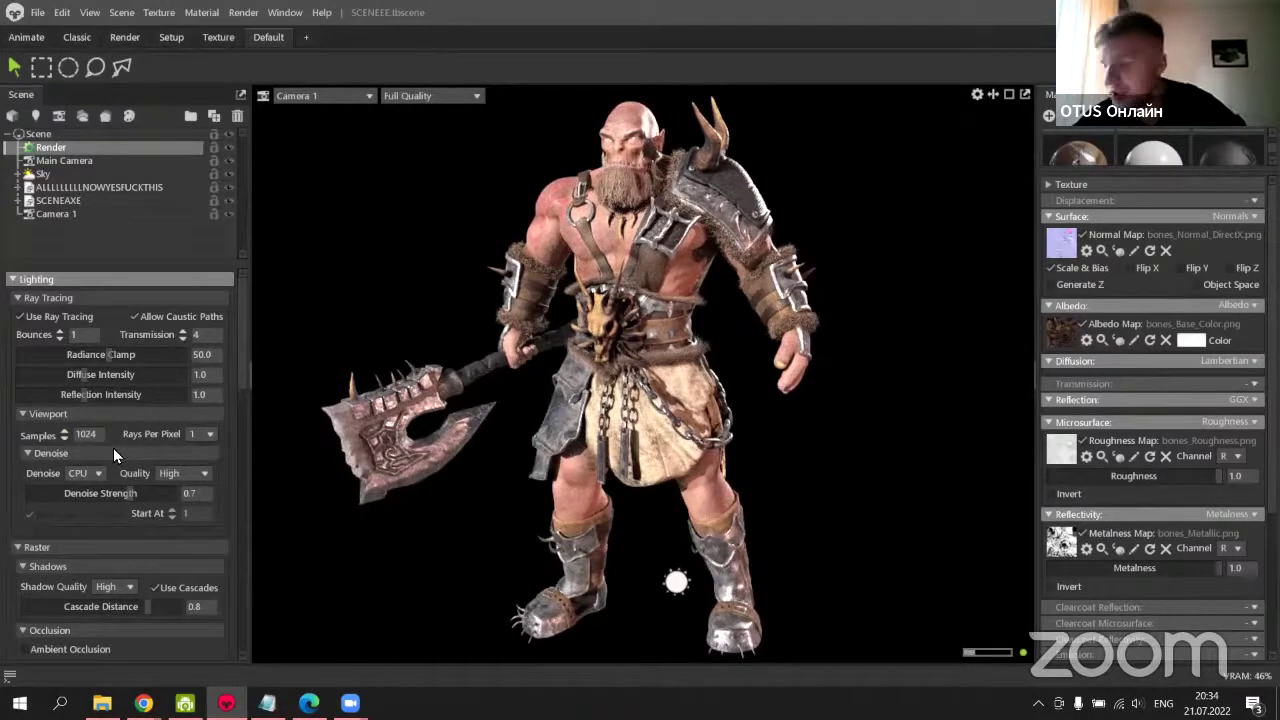
left_click(63, 438)
left_click(63, 438)
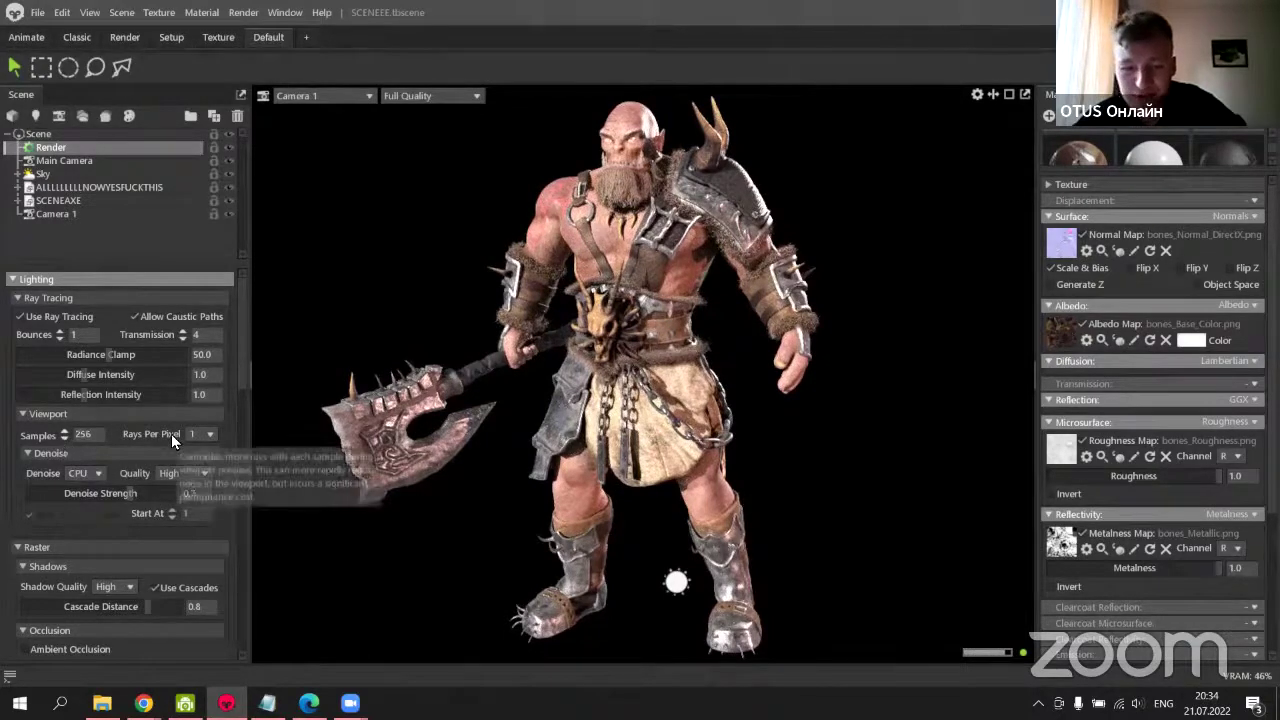
Enable ambient occlusion in the Render settings, toggling it repeatedly to compare the character with and without it.
scroll(121, 320, "down", 2)
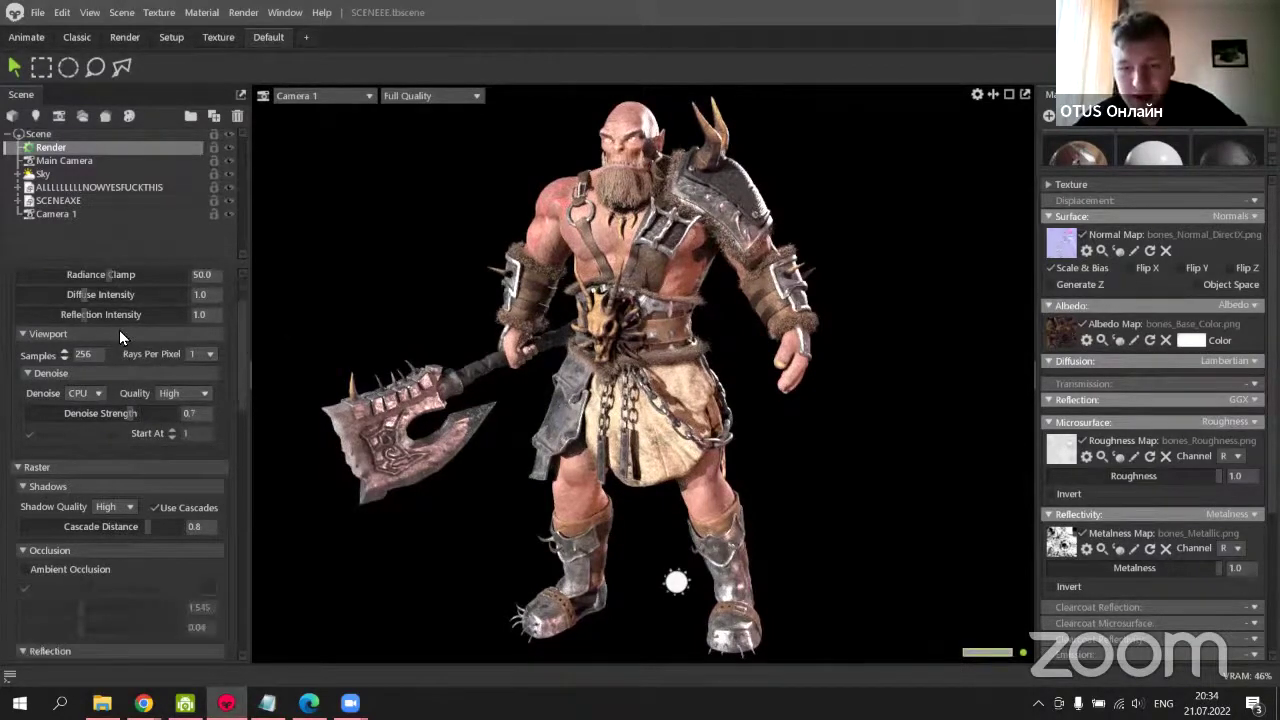
scroll(119, 330, "down", 2)
left_click(69, 488)
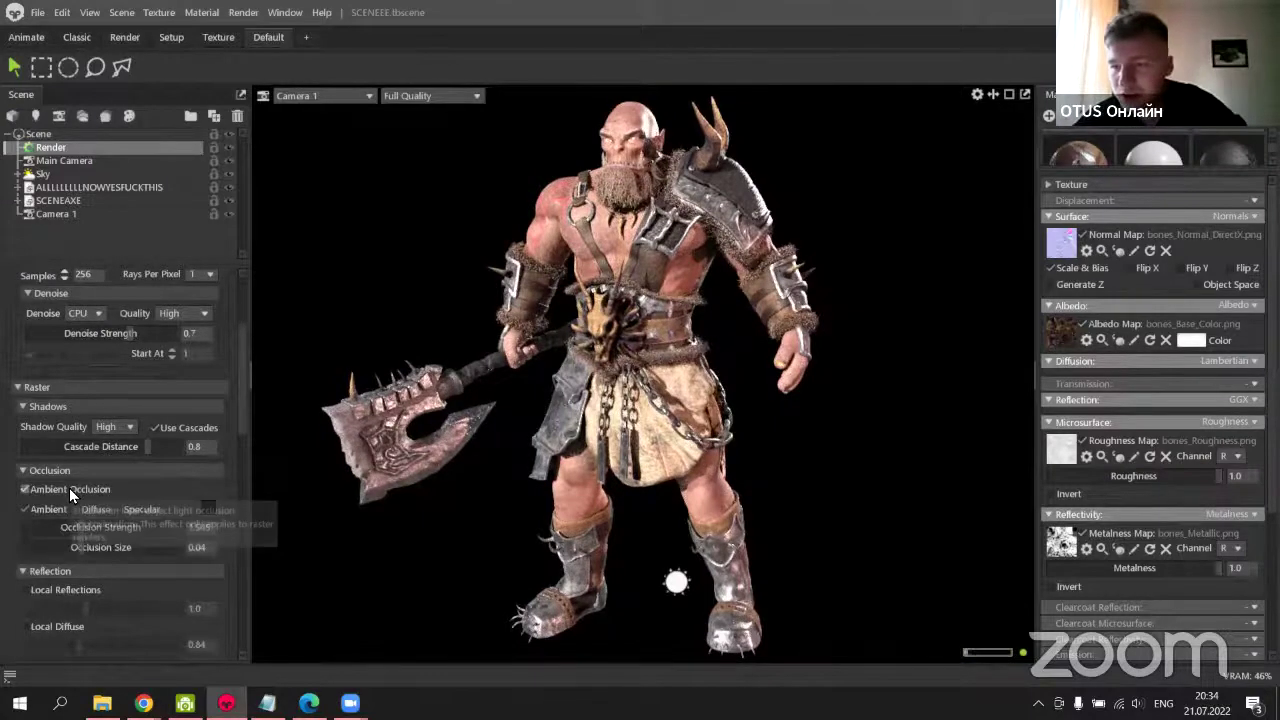
left_click(69, 488)
left_click(69, 488)
left_click(69, 488)
left_click(69, 488)
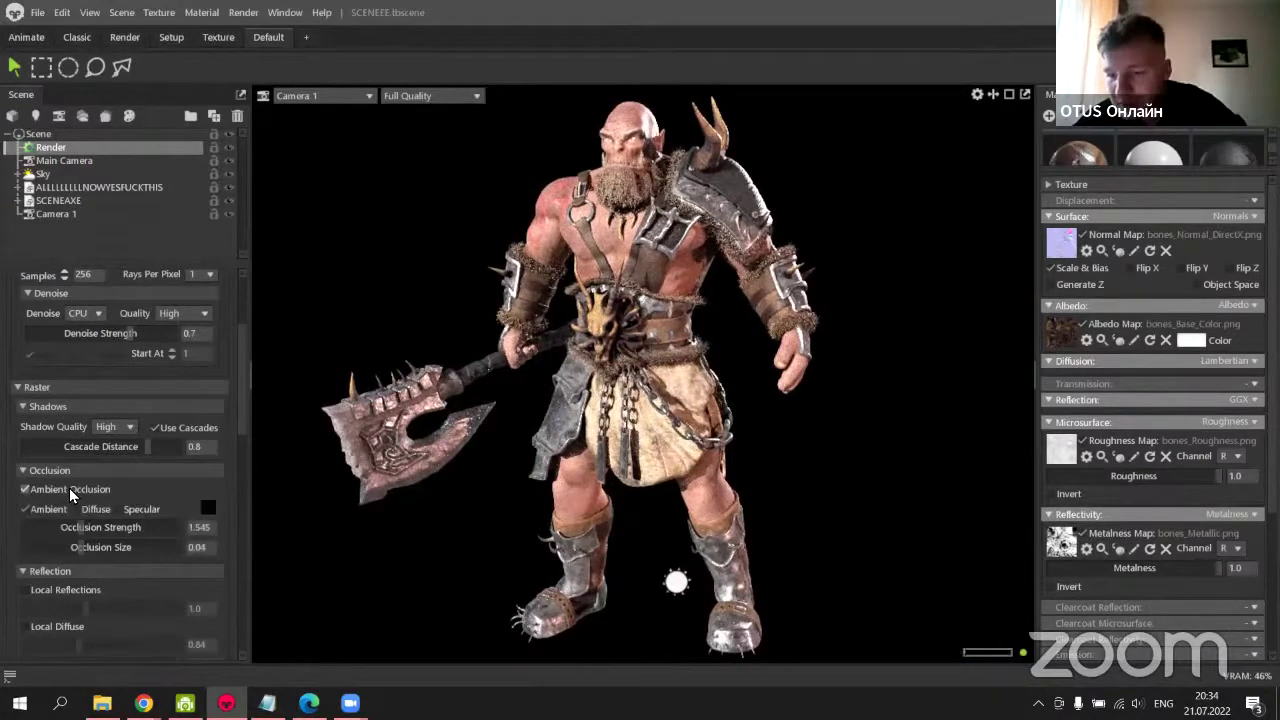
left_click(69, 488)
left_click(69, 488)
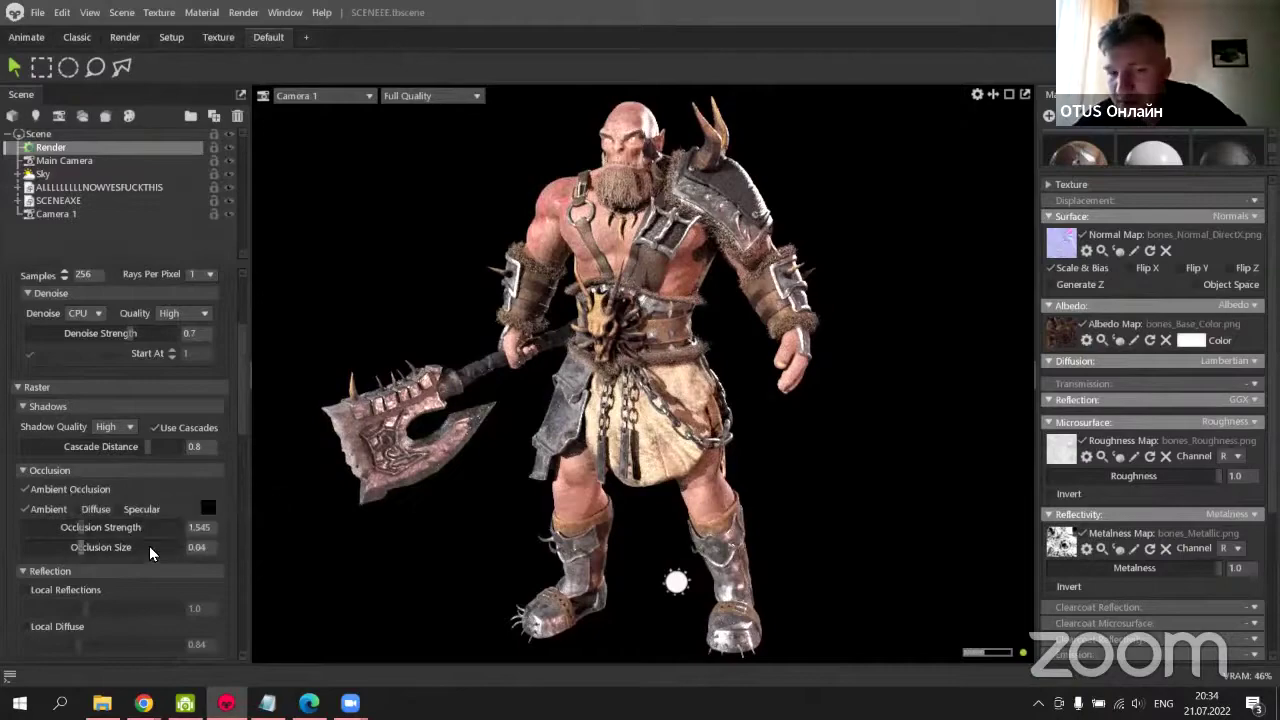
Raise the occlusion strength to 11.29 and toggle ambient occlusion with ray tracing switched off to compare the shading.
mouse_move(97, 530)
left_mouse_down()
mouse_move(27, 530)
mouse_move(140, 535)
left_mouse_up()
scroll(46, 357, "up", 2)
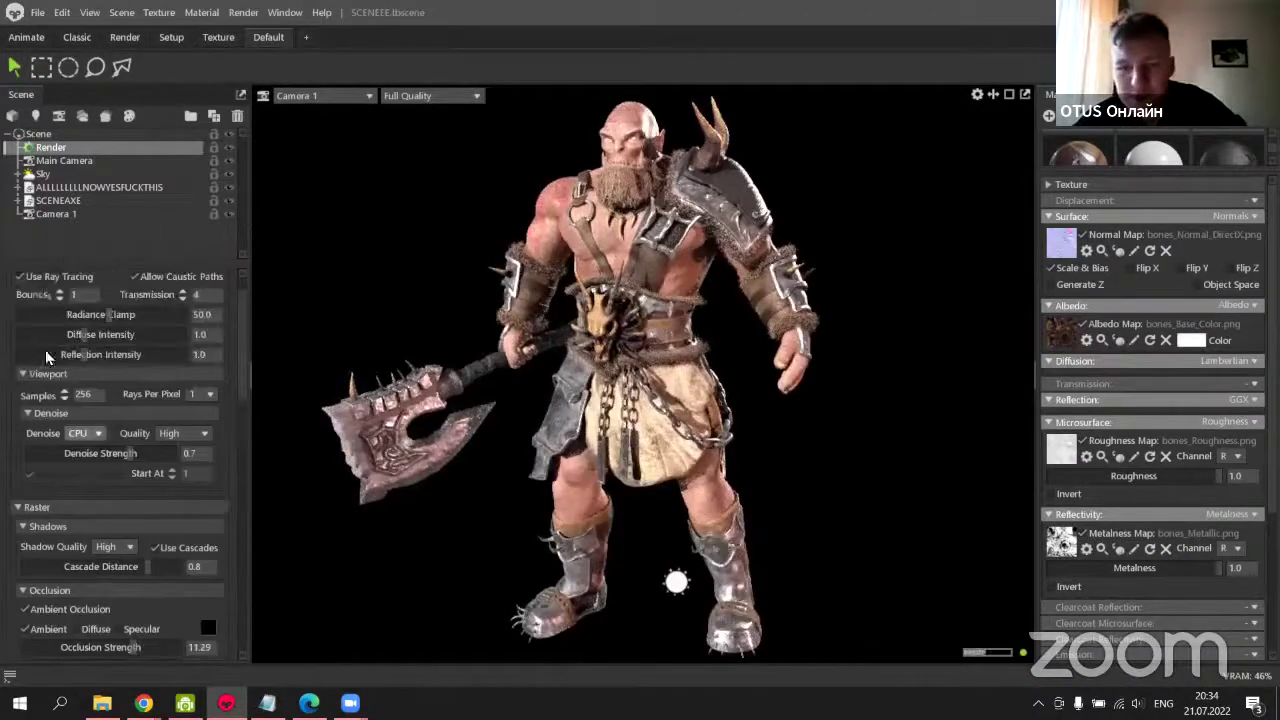
scroll(95, 538, "down", 3)
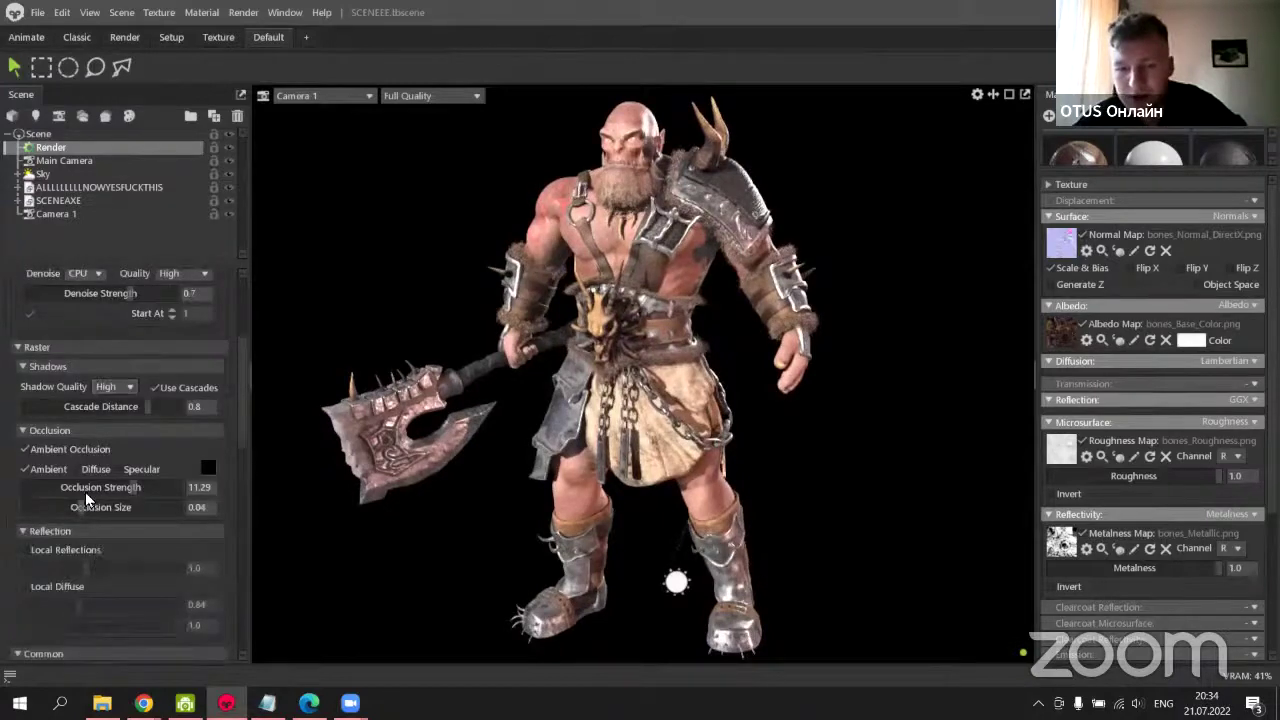
left_click(45, 450)
left_click(45, 450)
left_click(45, 450)
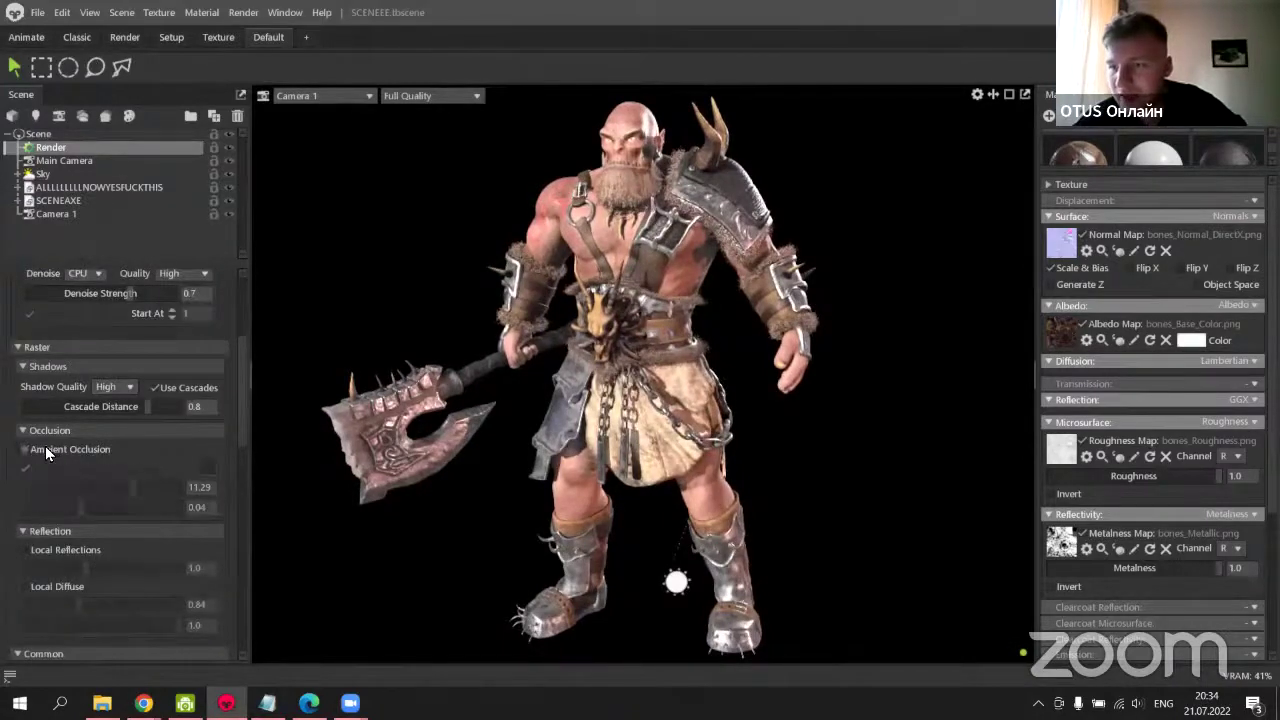
left_click(45, 450)
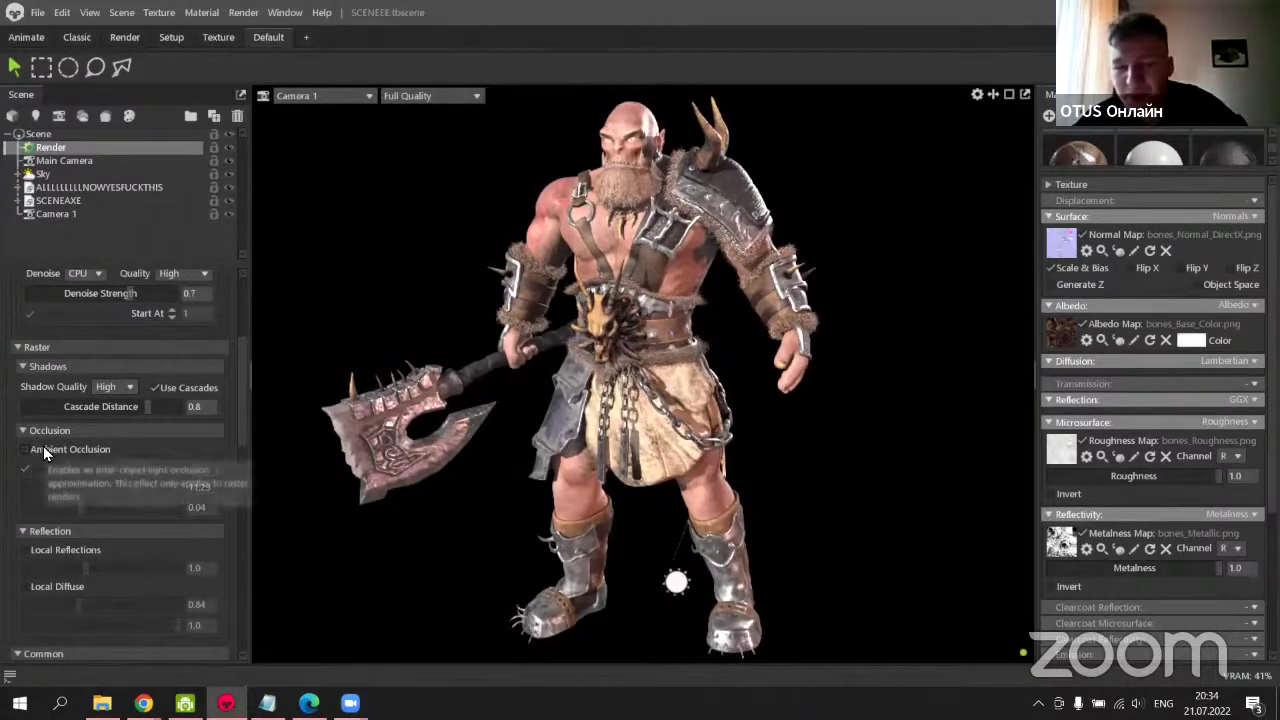
Try occlusion strengths up to 32.0, enable Diffuse occlusion and set the strength to 2.73.
left_click_drag(100, 487, 210, 487)
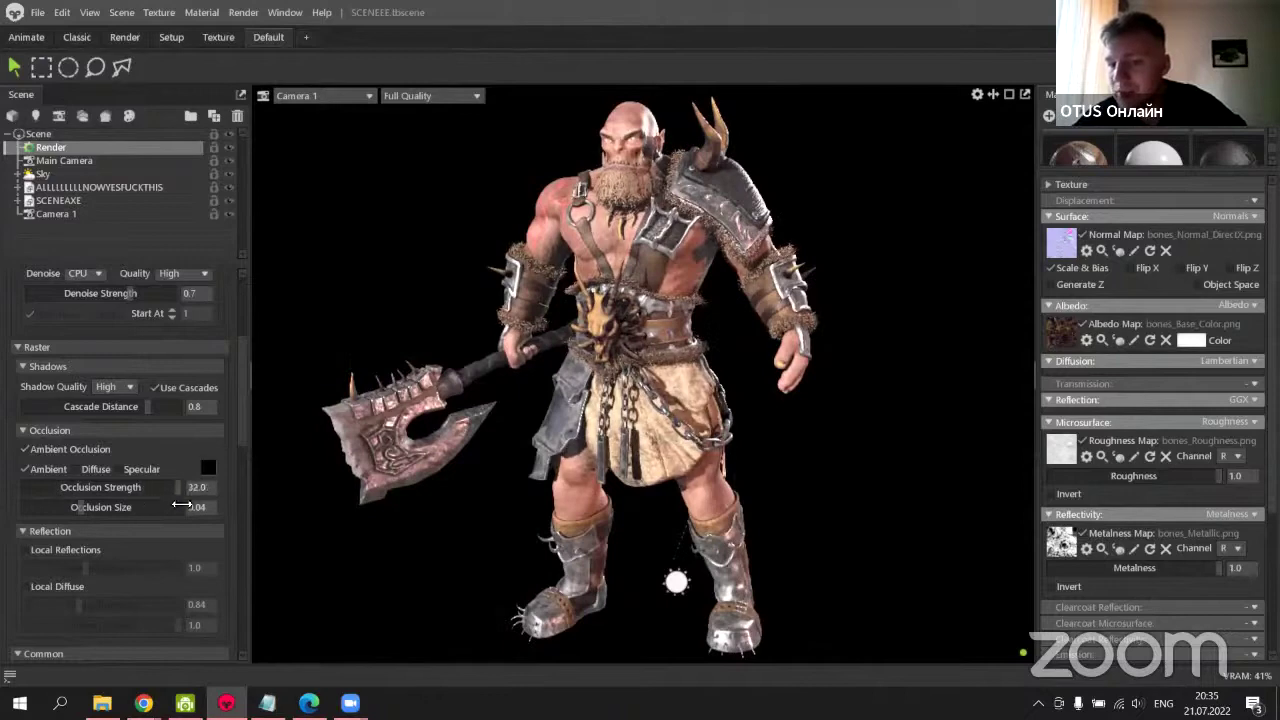
mouse_move(64, 502)
left_mouse_down()
mouse_move(53, 495)
mouse_move(125, 489)
left_mouse_up()
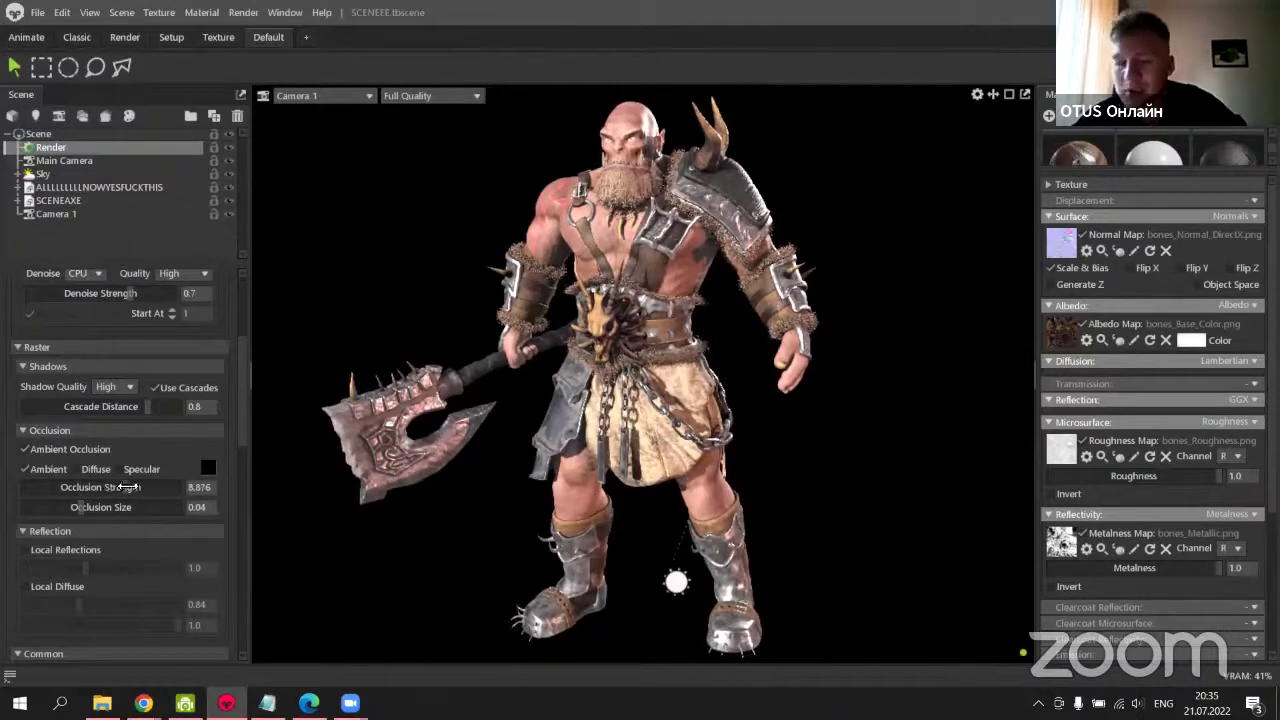
left_click(75, 469)
left_click(119, 469)
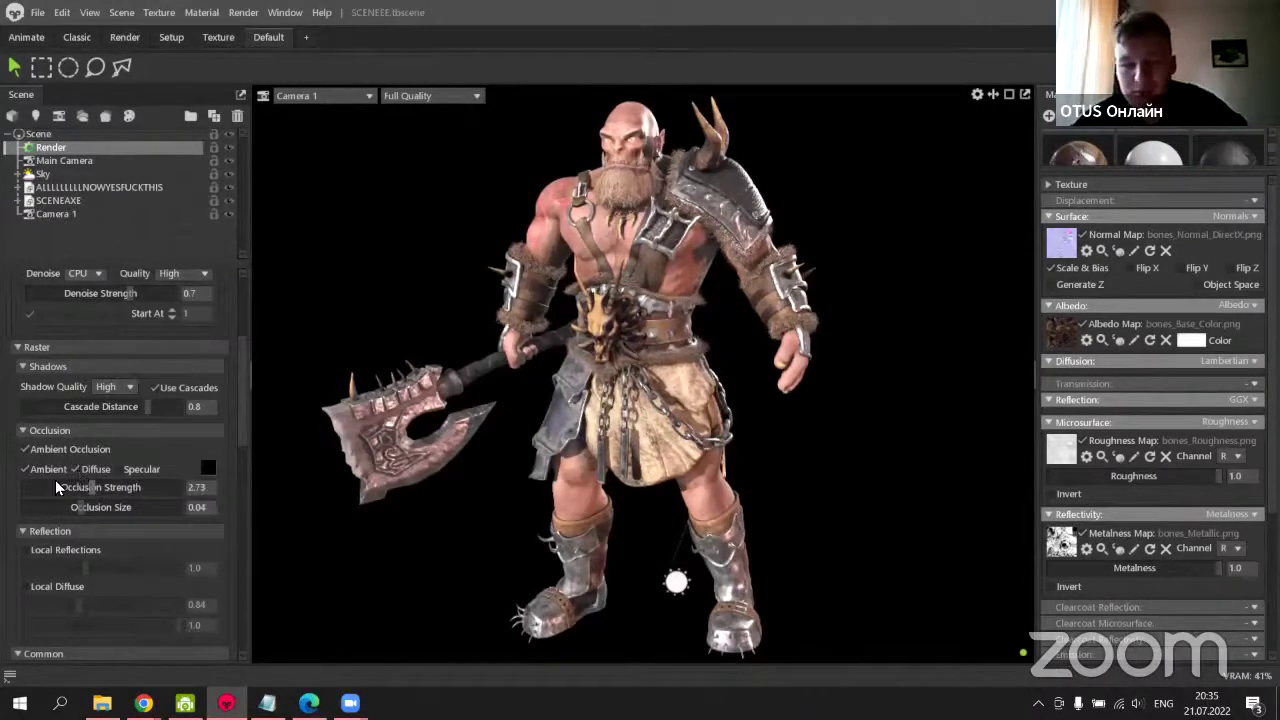
Switch ray tracing back on and toggle ambient occlusion to check its effect on the ray-traced character, leaving it enabled.
scroll(95, 478, "up", 5)
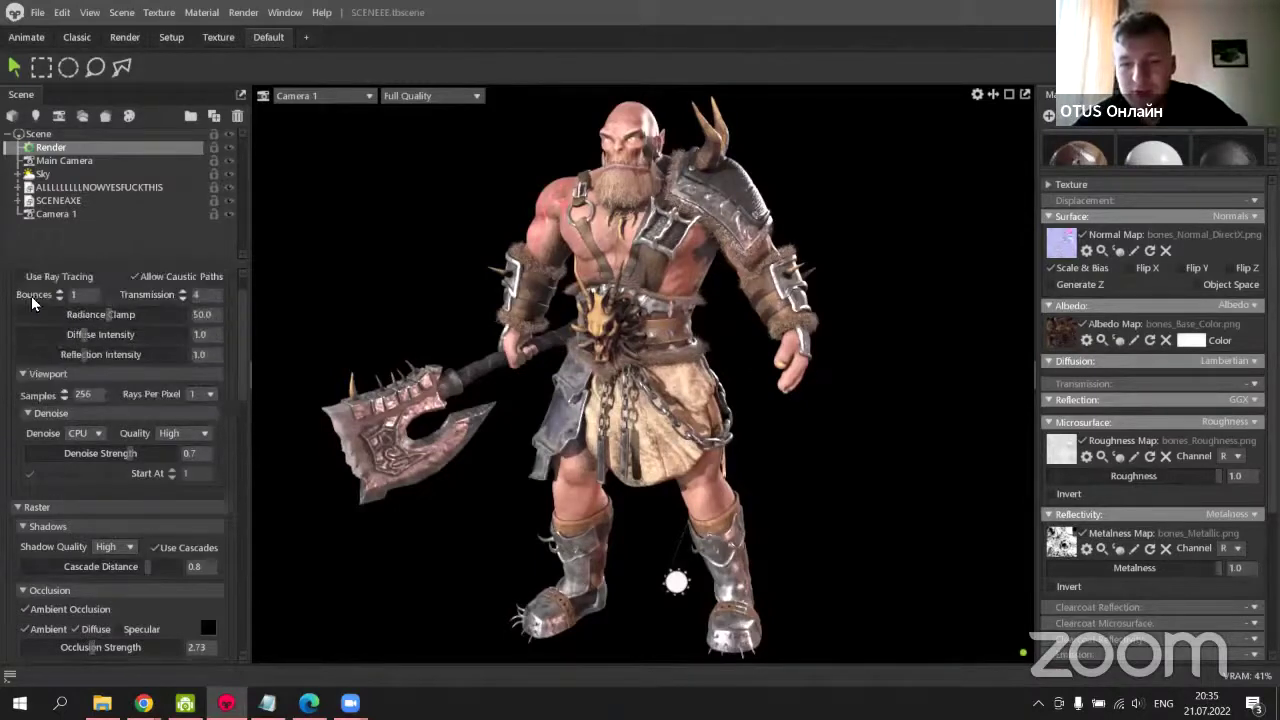
scroll(129, 540, "down", 5)
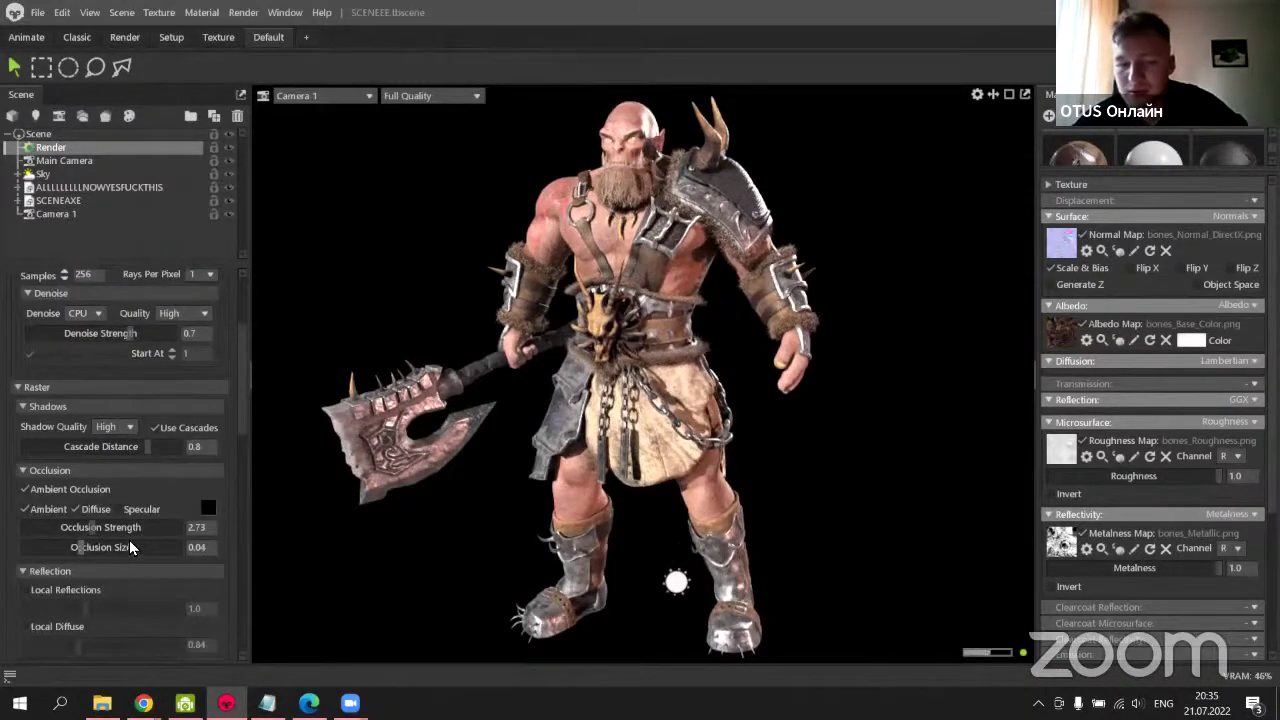
left_click(35, 452)
left_click(35, 452)
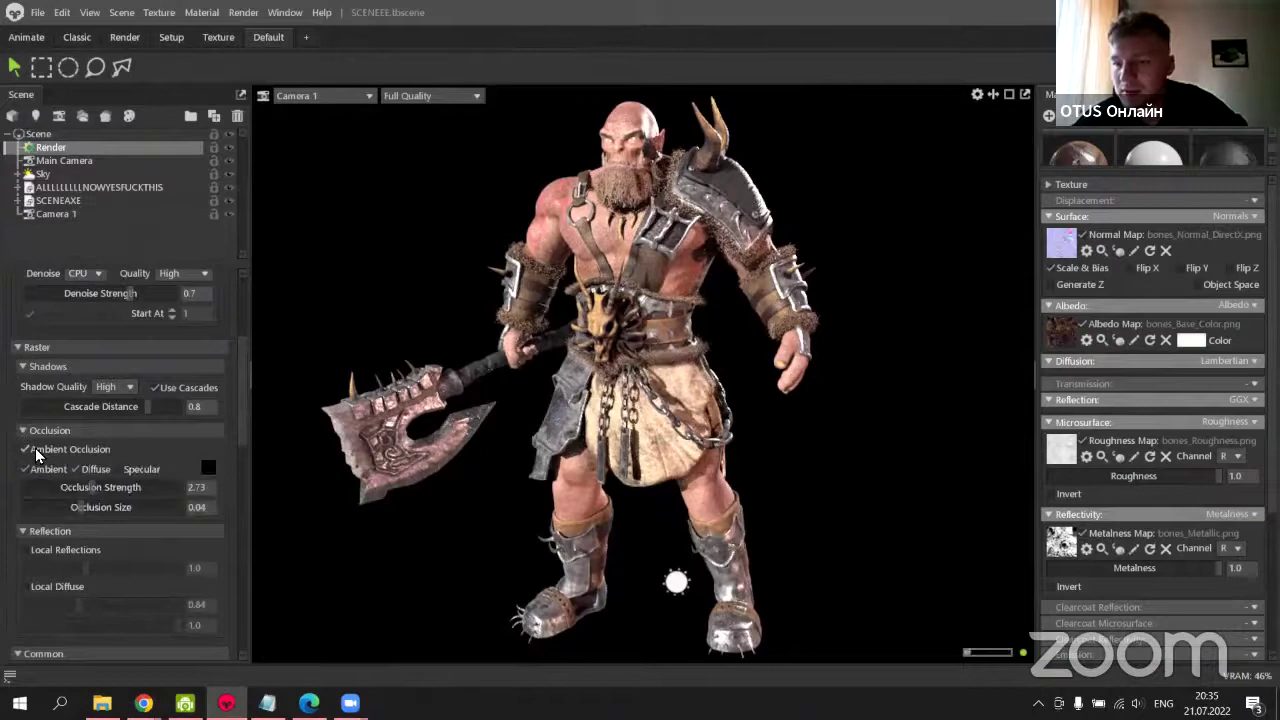
left_click(35, 452)
left_click(35, 452)
Enable Local Reflections for the raster lighting, toggling the option to compare the character's look.
scroll(85, 536, "down", 2)
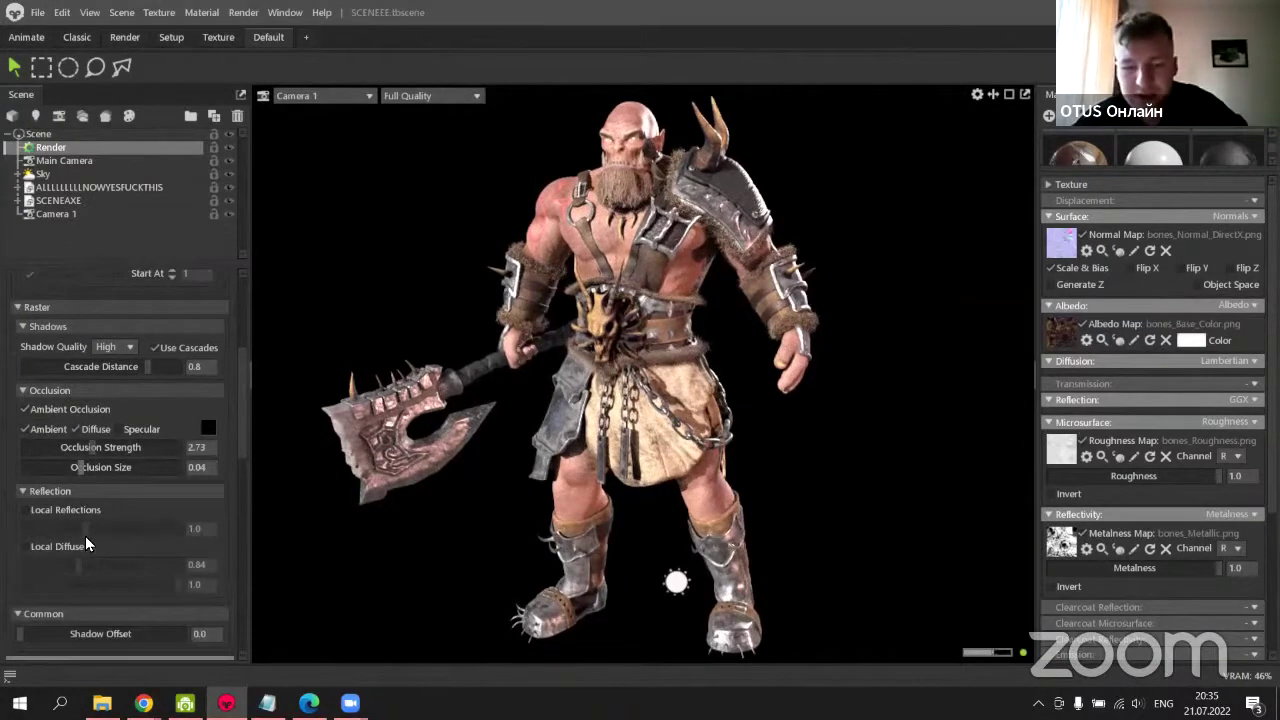
left_click(71, 508)
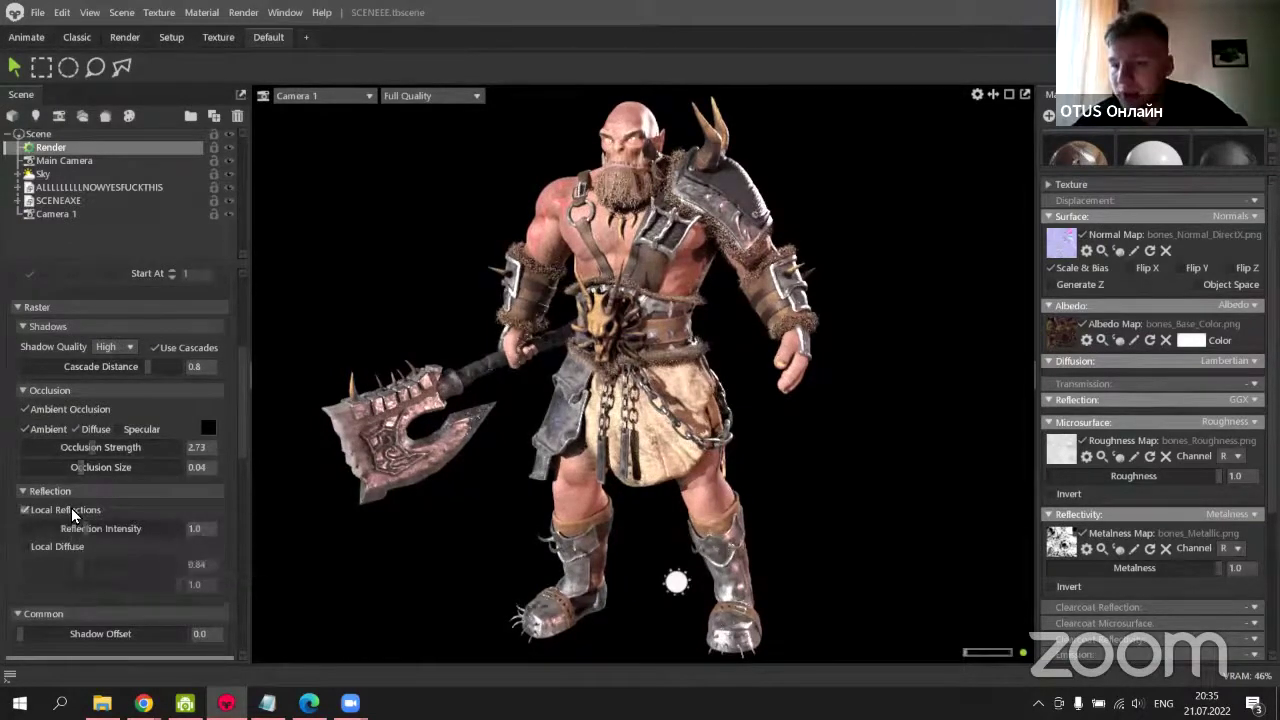
left_click(70, 508)
left_click(69, 508)
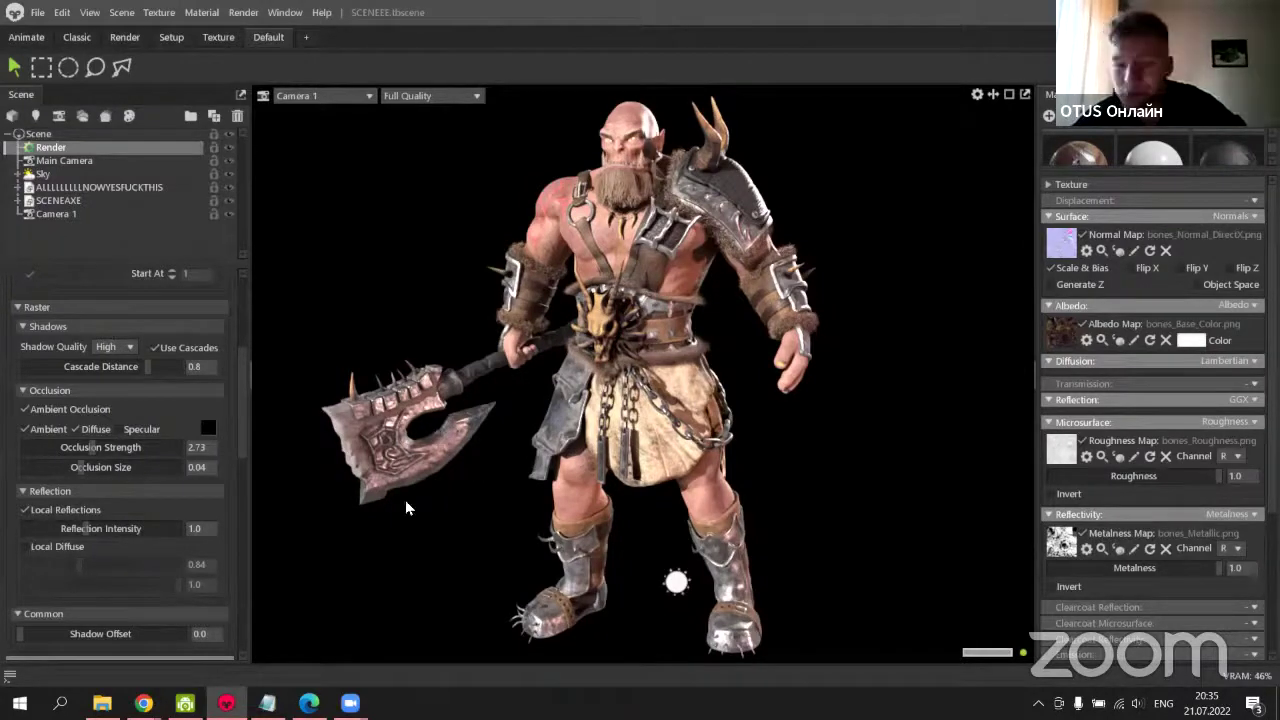
Try Local Diffuse, switch it back off and look over the remaining shadow and image output settings.
left_click(33, 546)
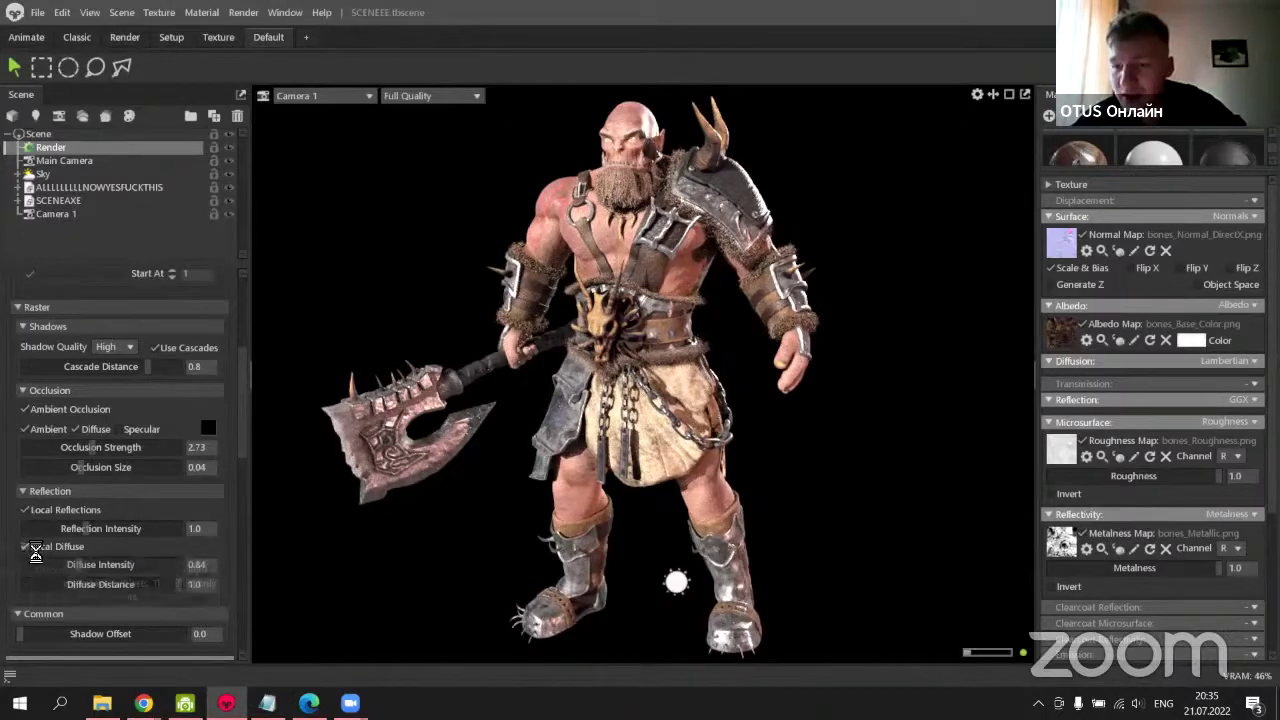
scroll(109, 550, "down", 2)
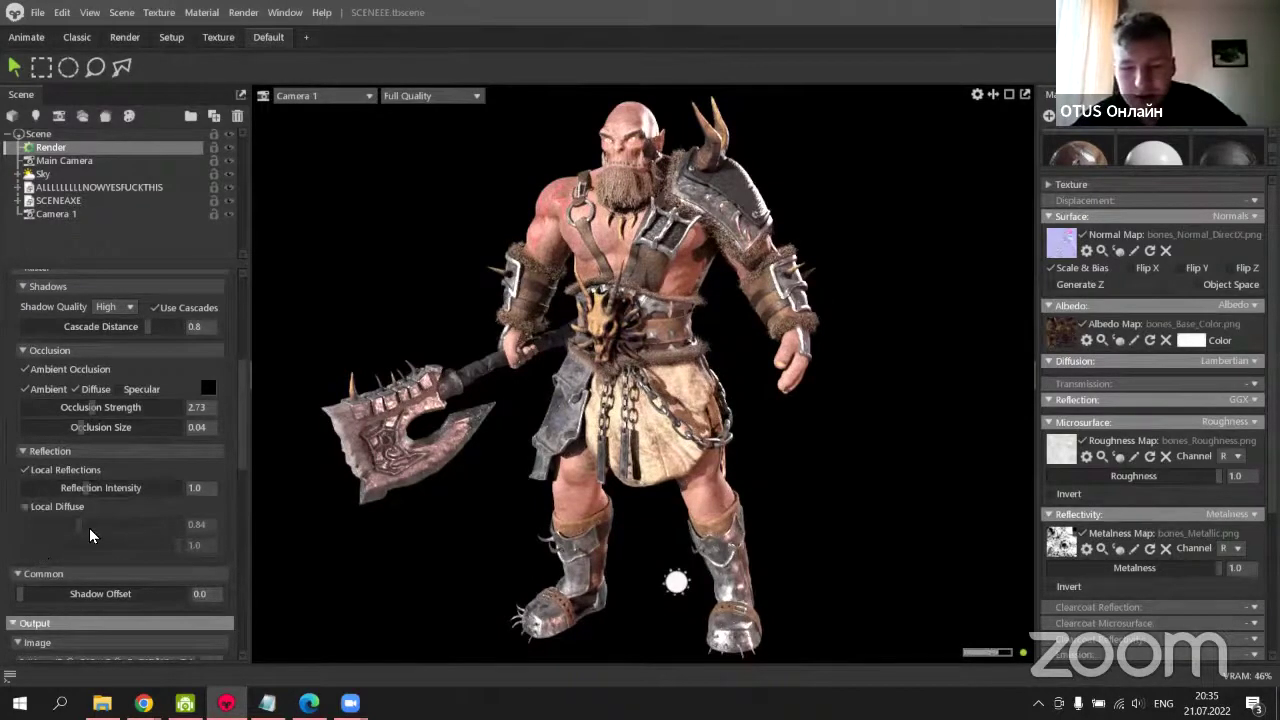
scroll(145, 508, "down", 1)
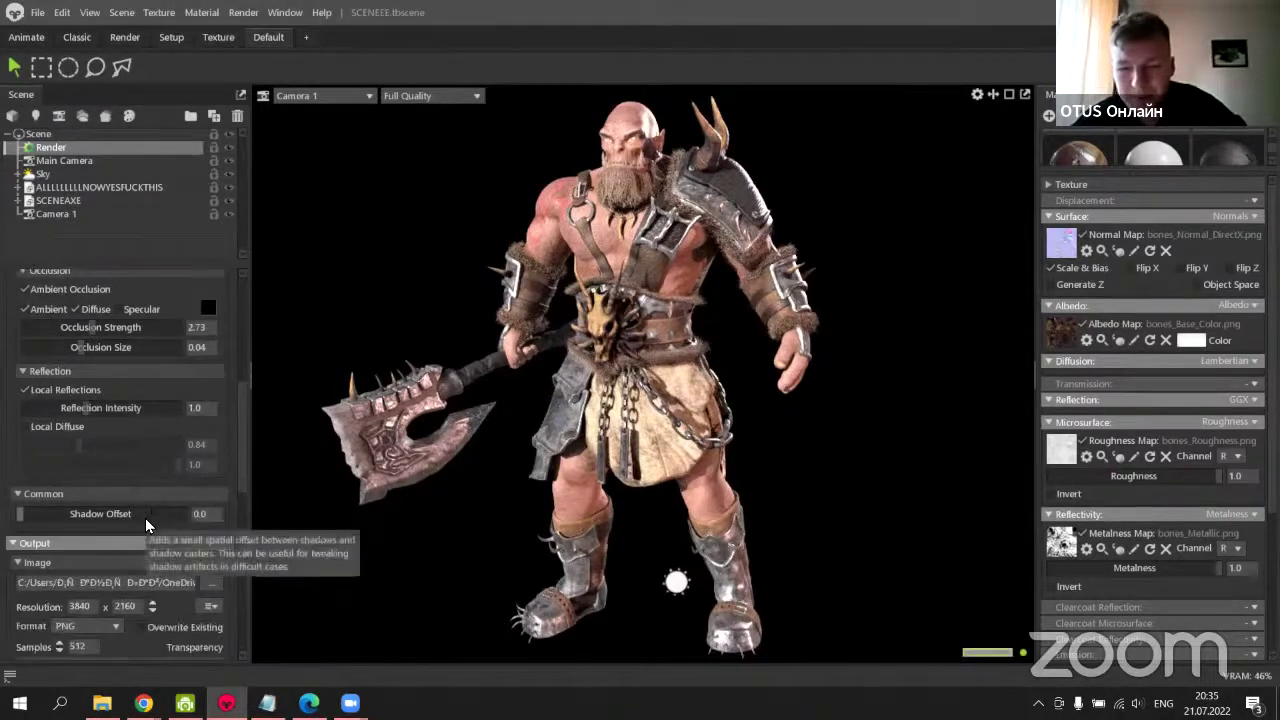
scroll(127, 512, "up", 8)
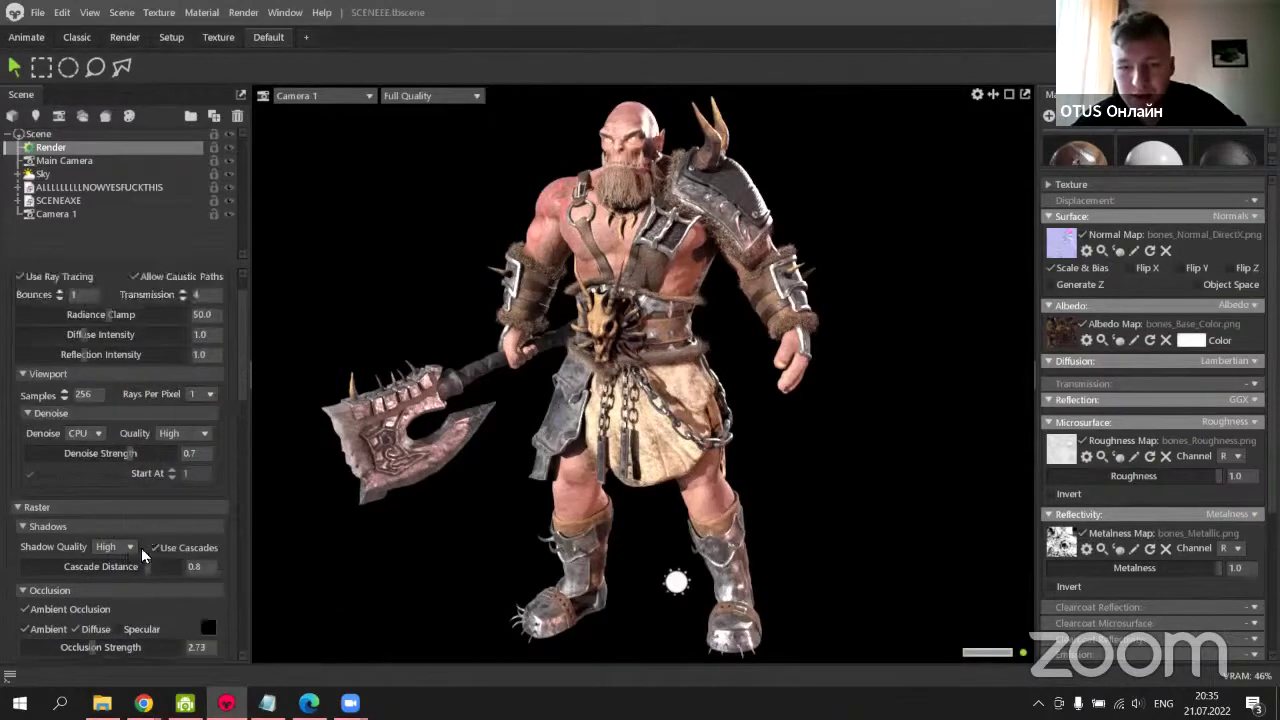
Look through the Render object's lighting, image and video output, render camera, render pass and watermark settings.
scroll(115, 526, "up", 1)
scroll(115, 526, "down", 4)
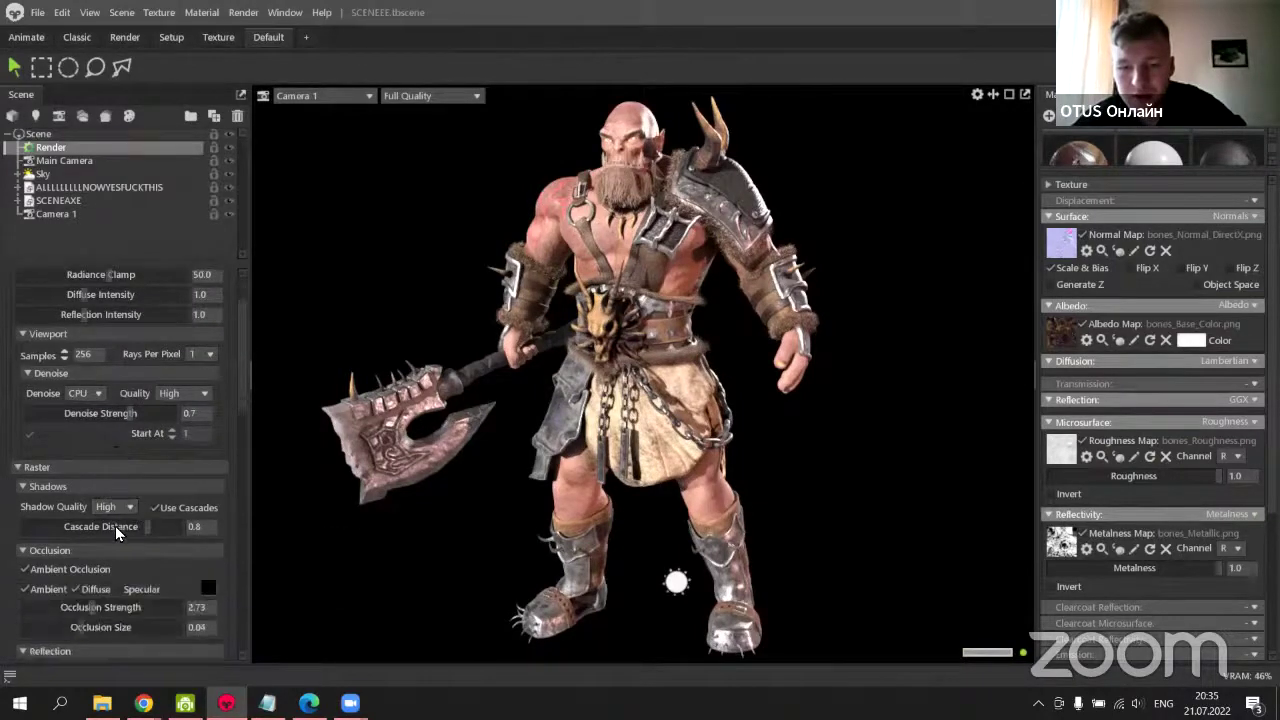
scroll(112, 520, "down", 12)
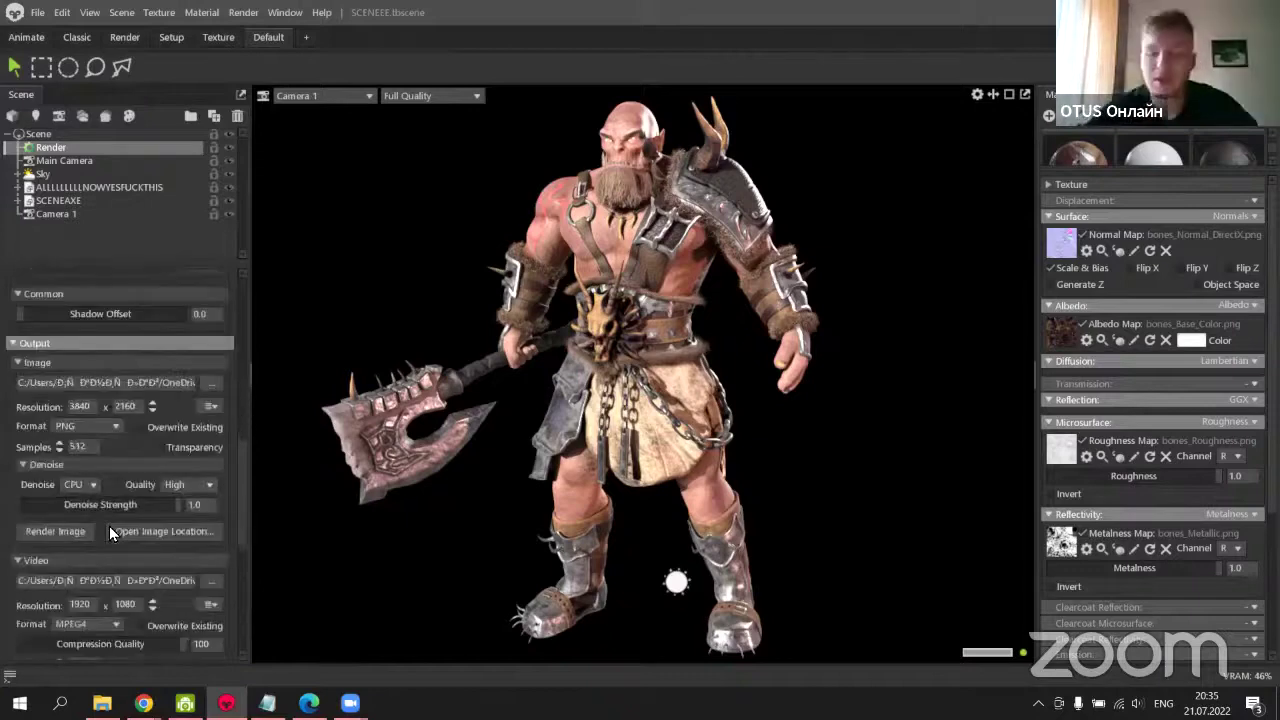
scroll(101, 452, "down", 6)
scroll(103, 446, "up", 9)
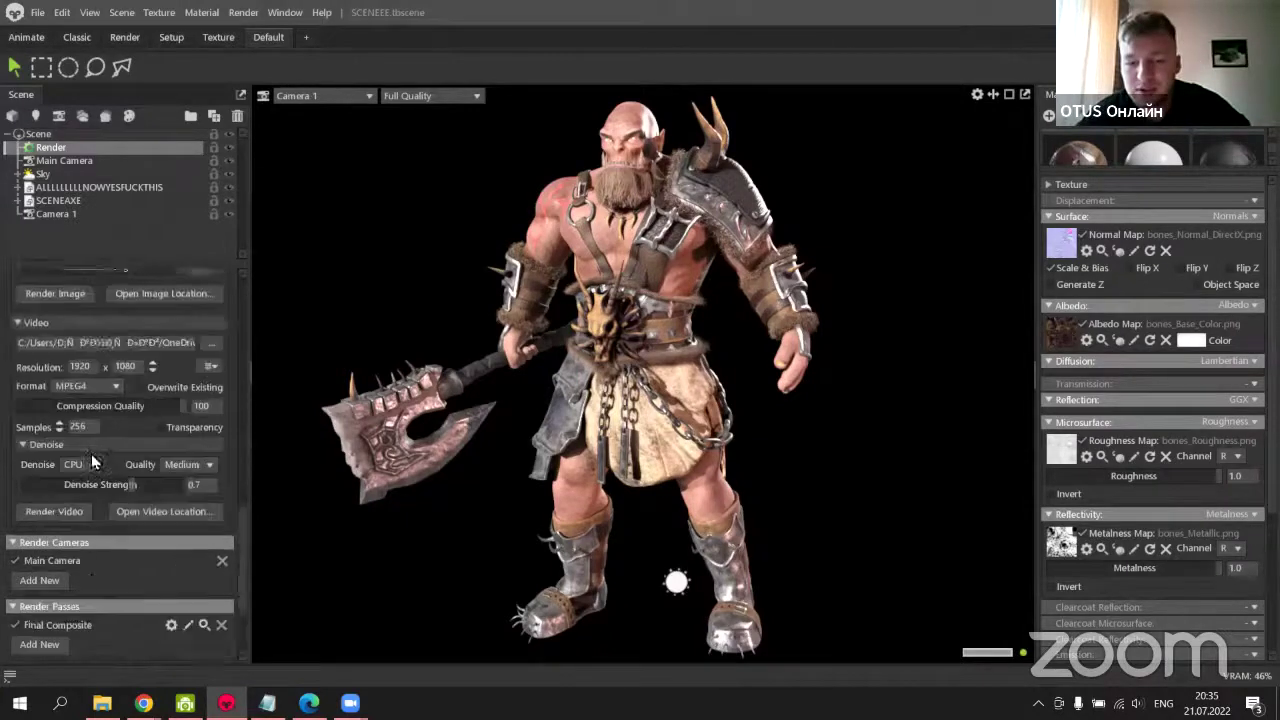
scroll(86, 445, "up", 1)
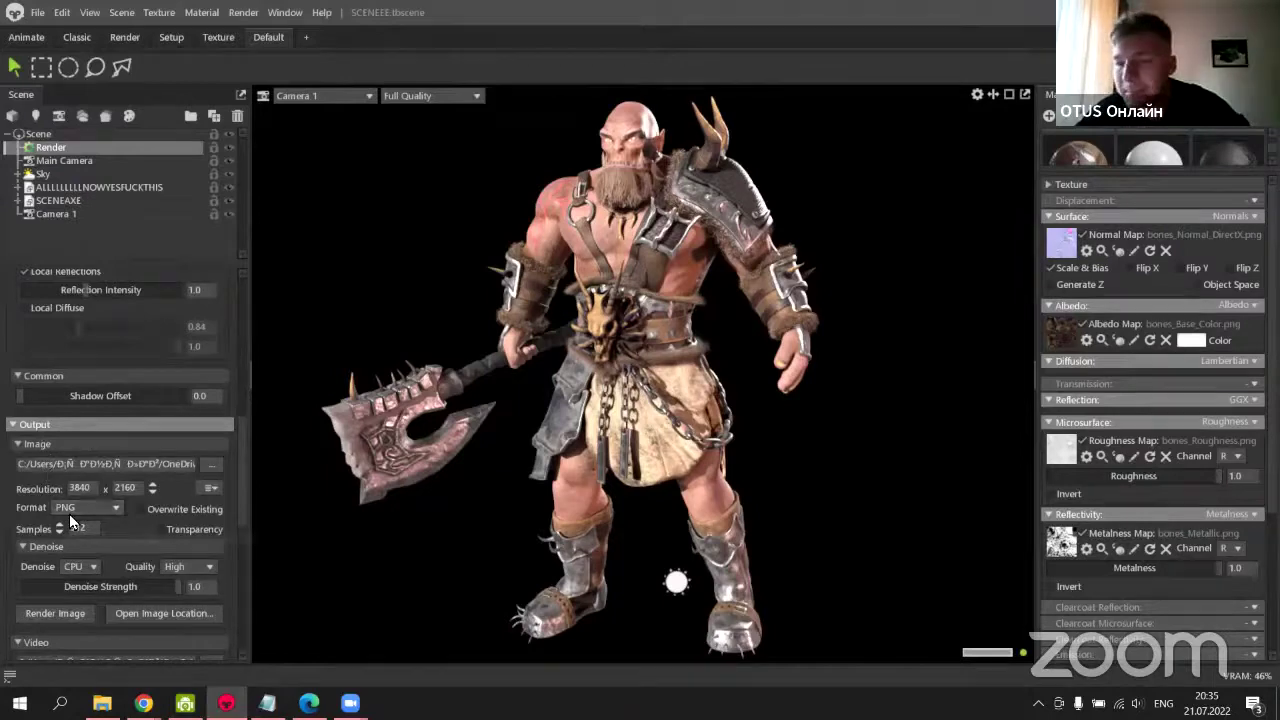
scroll(69, 510, "down", 10)
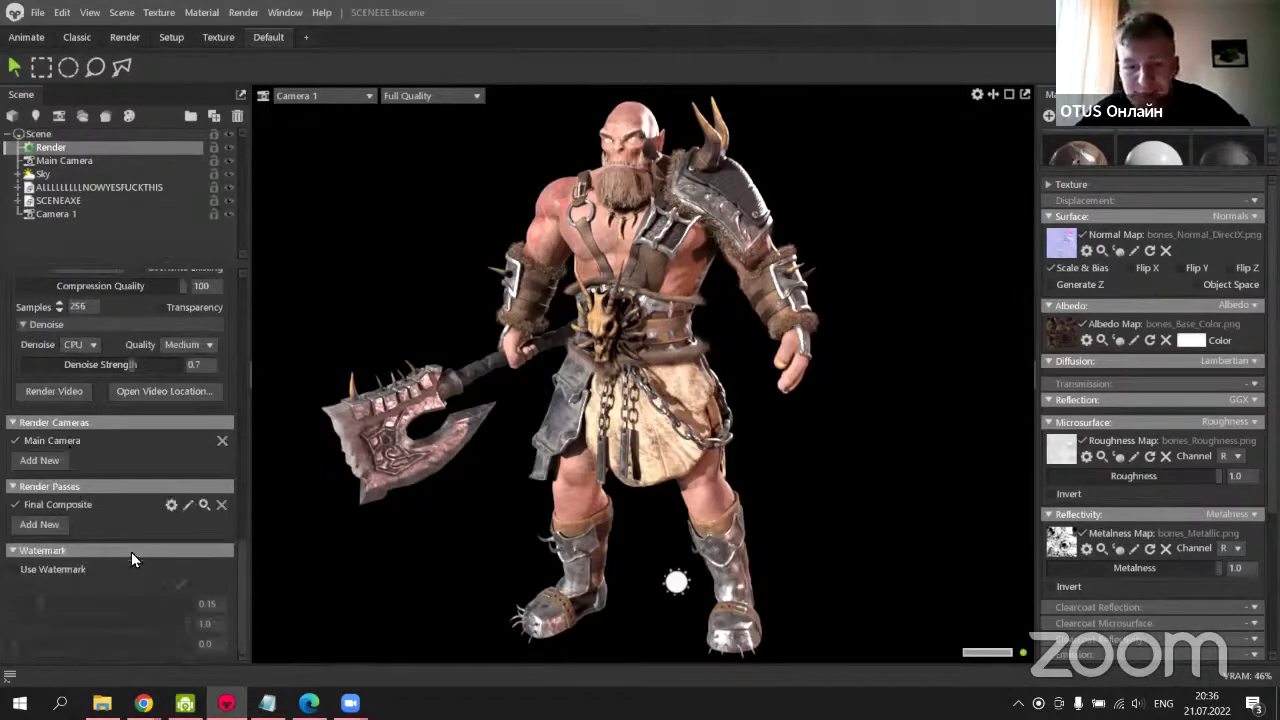
Set the image output to 1024 samples and a resolution of 1920 x 1080.
scroll(131, 552, "up", 8)
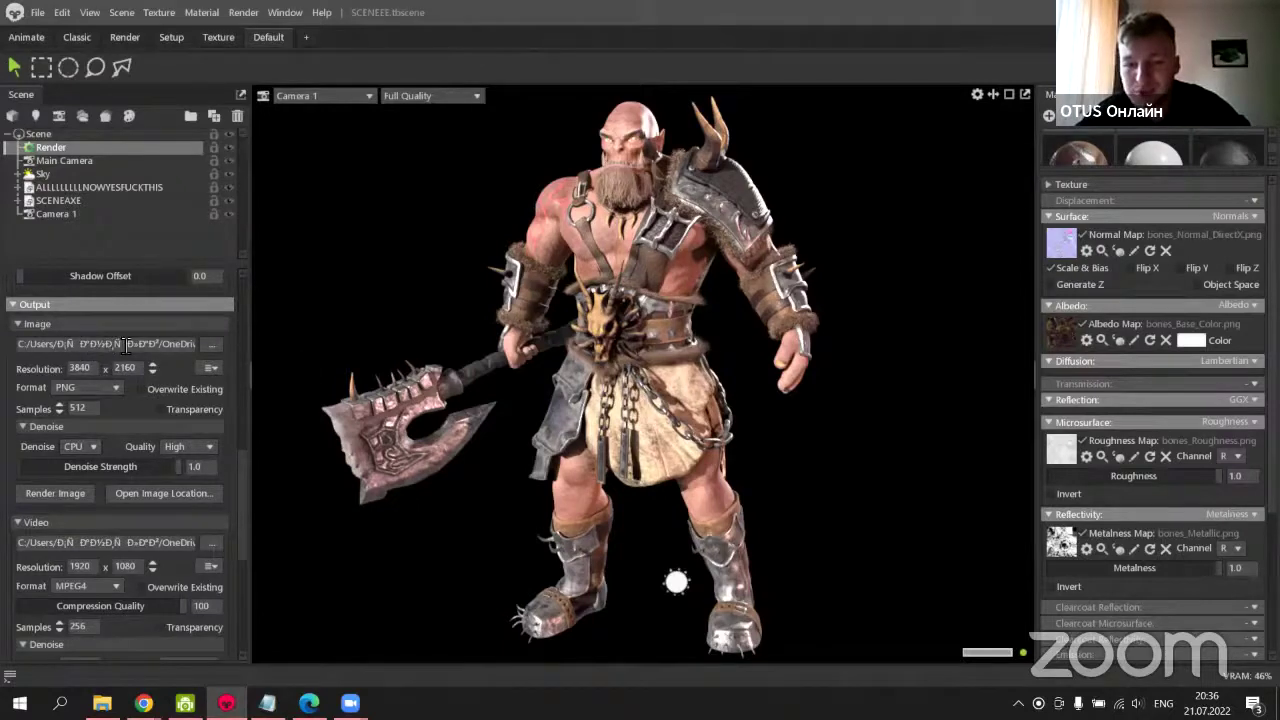
left_click(59, 404)
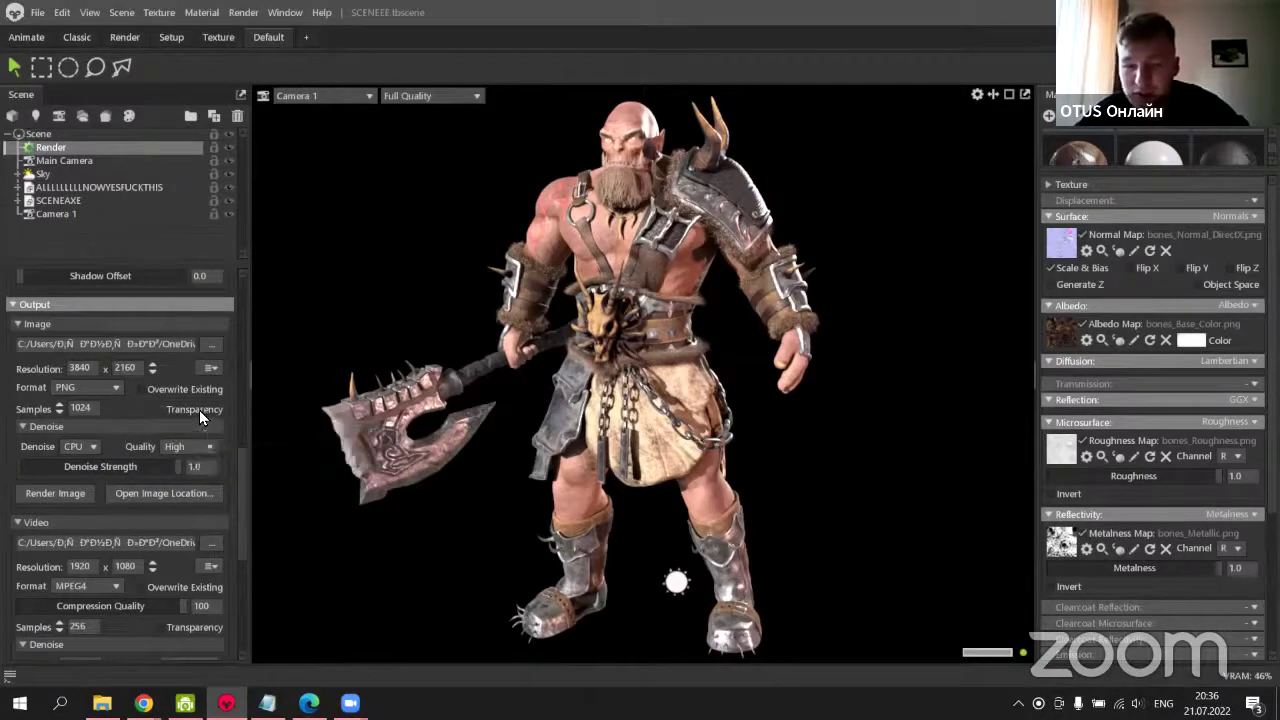
double_click(99, 368)
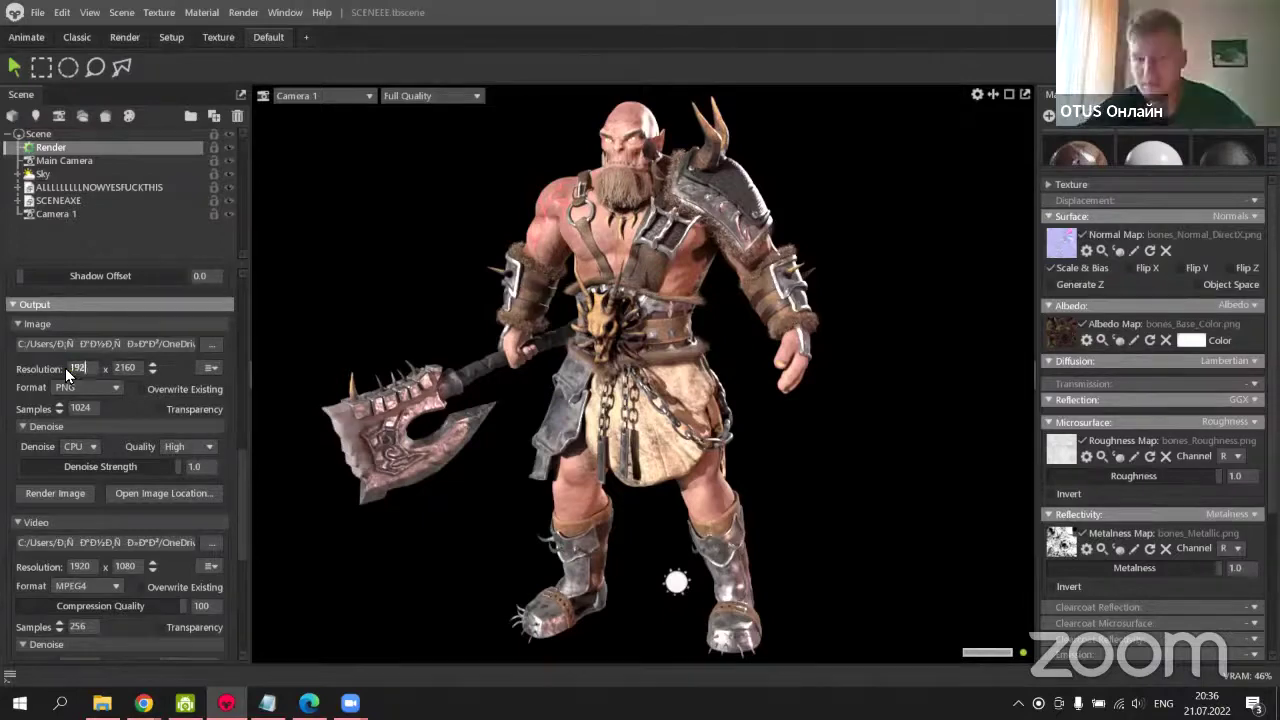
type("1920")
key("Tab")
type("1080")
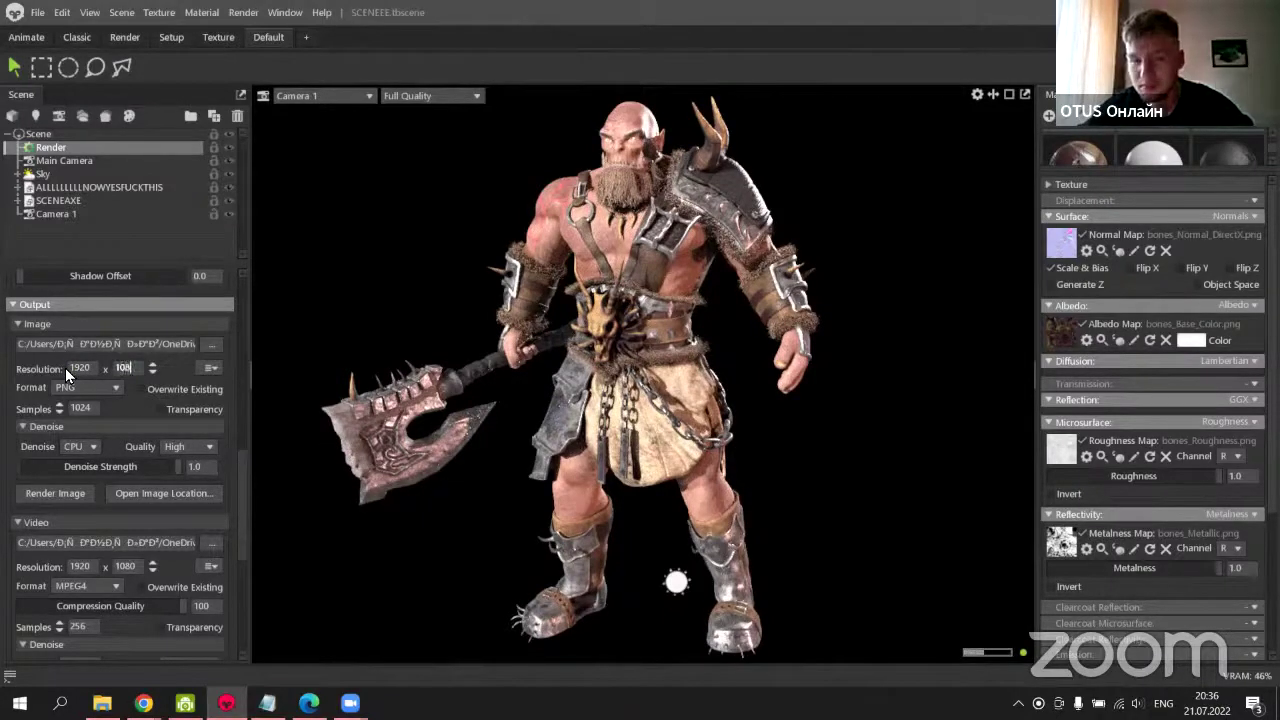
key("Return")
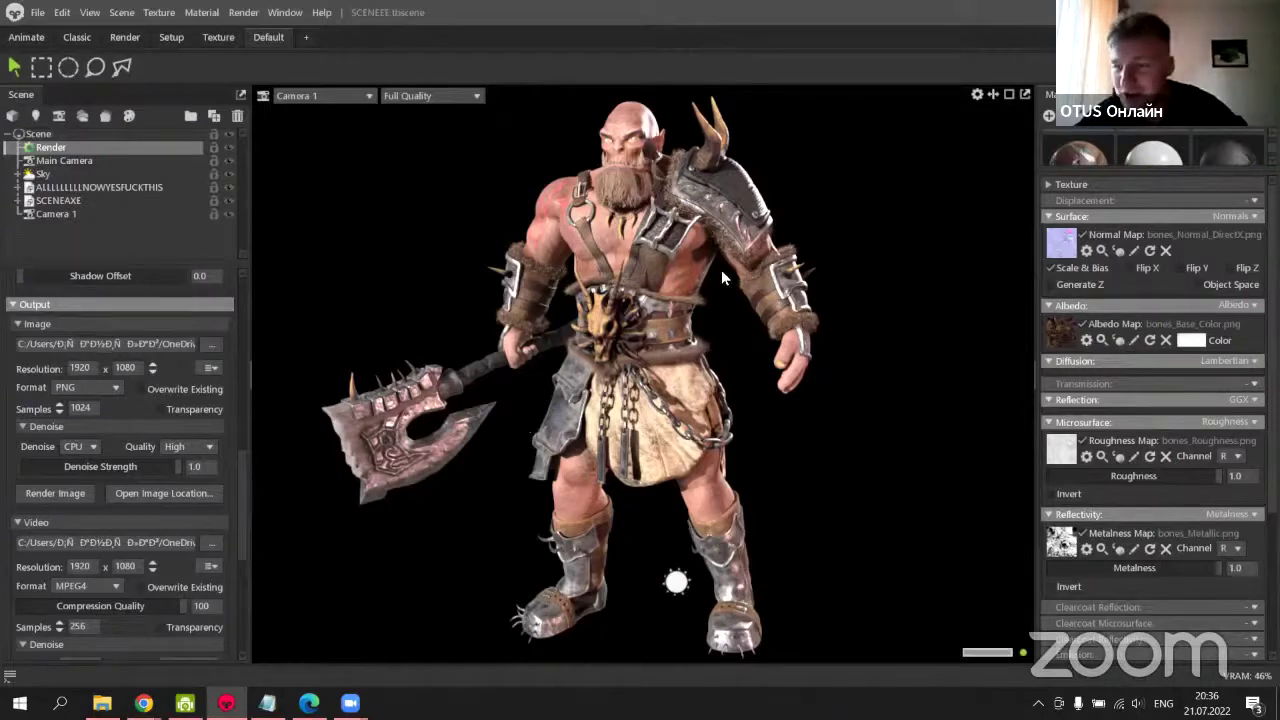
Try Transparency for the image output, switch it back off and look over the denoise and video output settings.
left_click(164, 410)
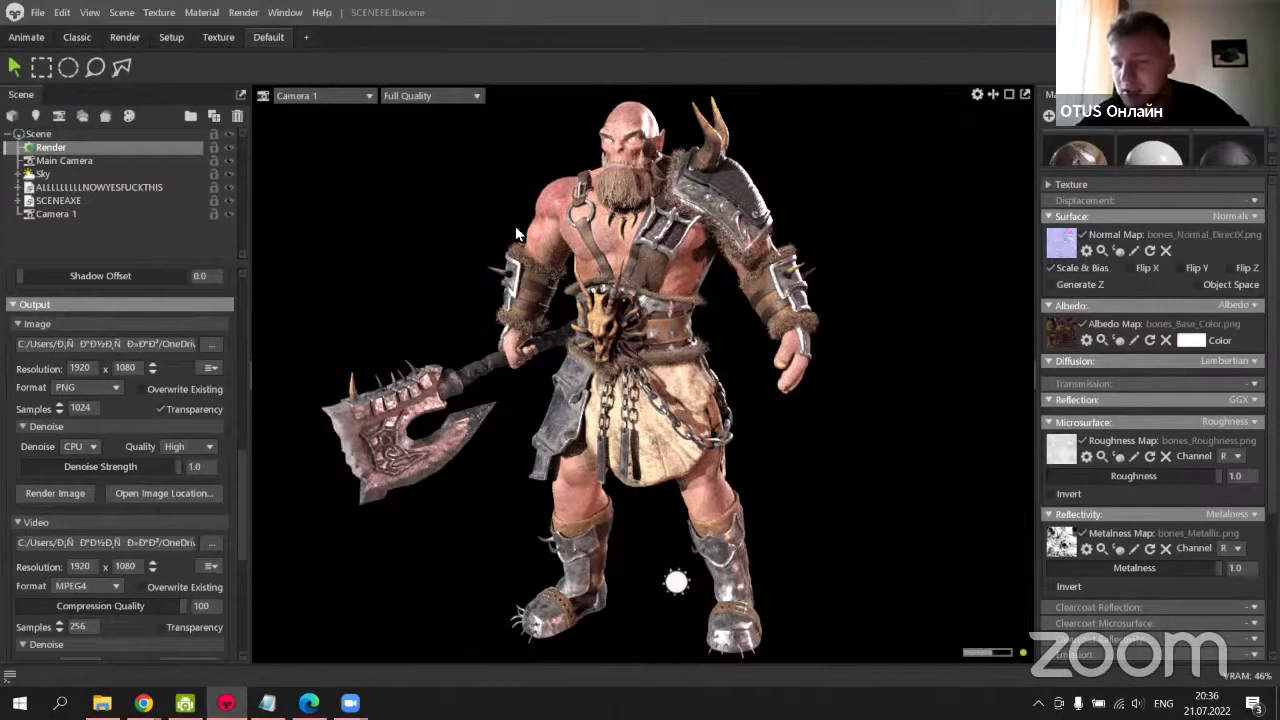
left_click(163, 411)
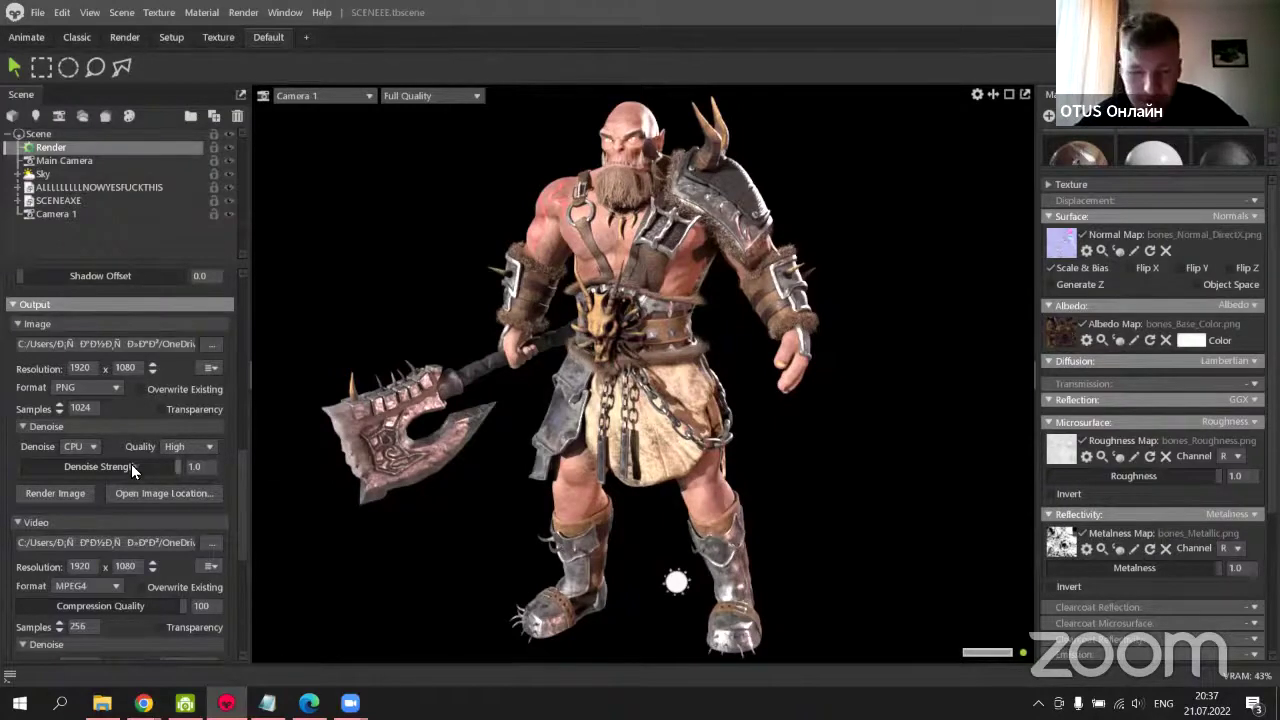
scroll(166, 466, "down", 3)
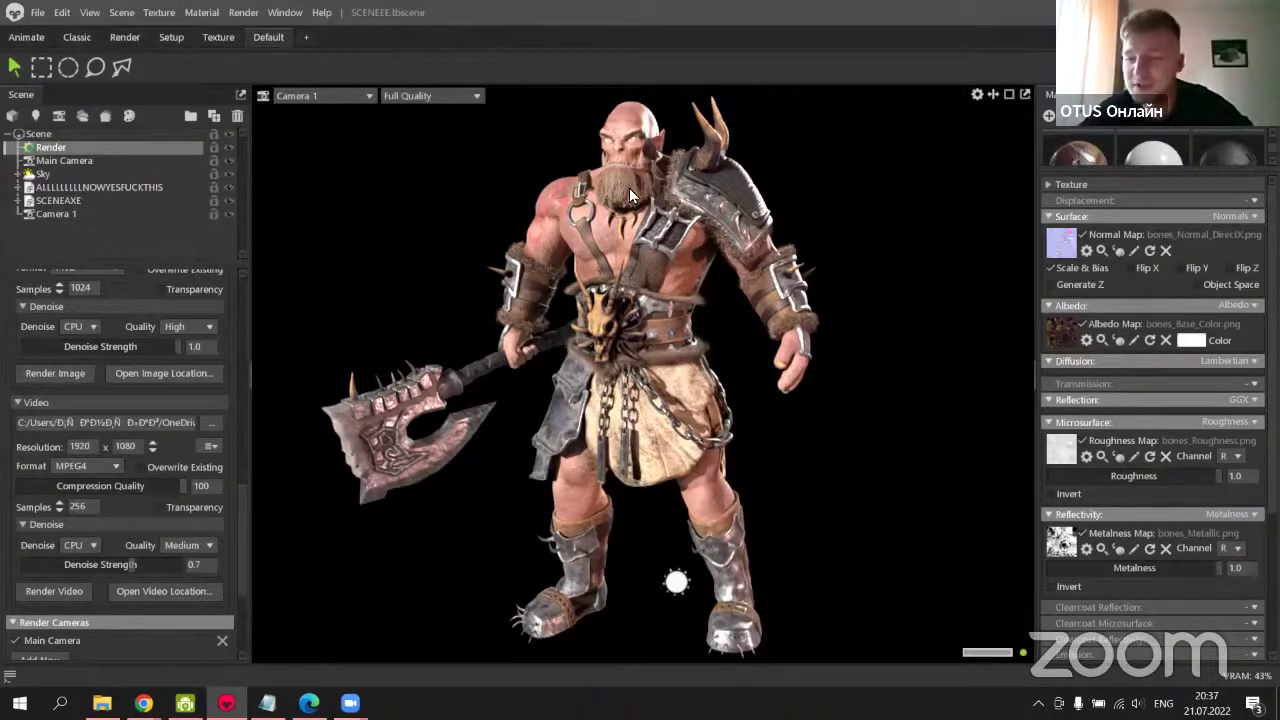
left_click_drag(805, 416, 769, 410)
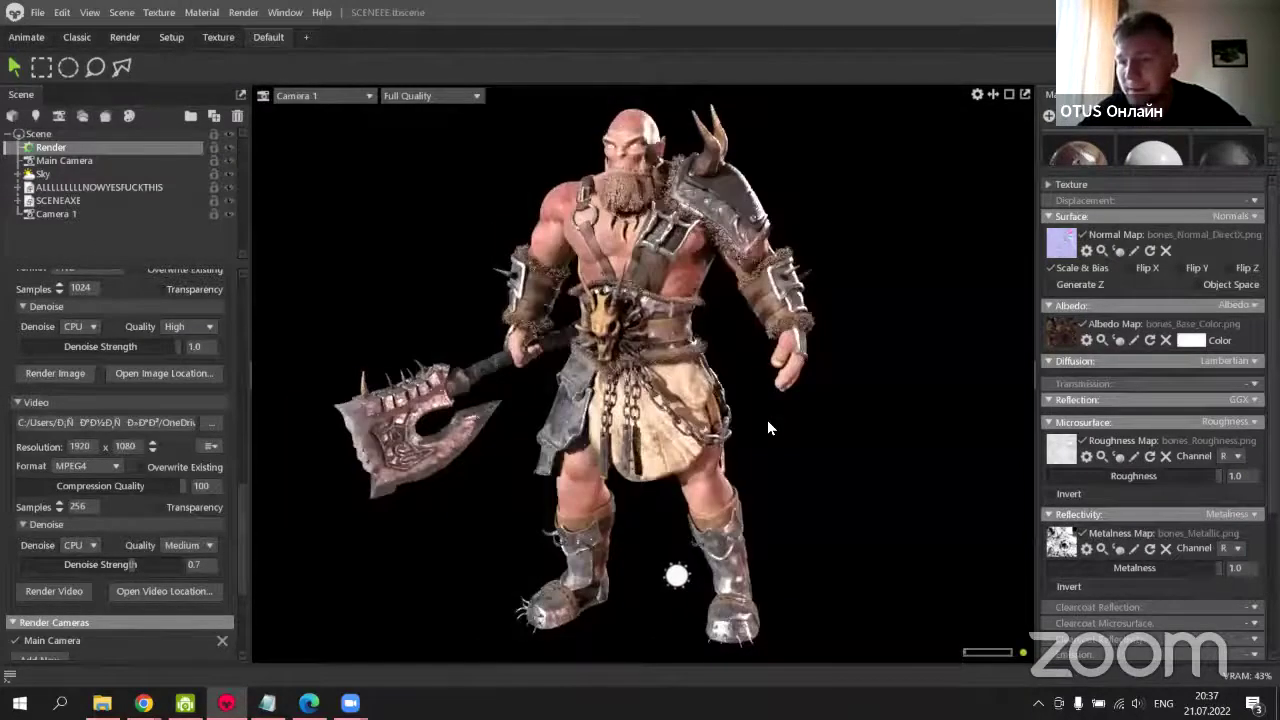
Add Camera 1 to the render cameras alongside Main Camera.
scroll(110, 536, "down", 3)
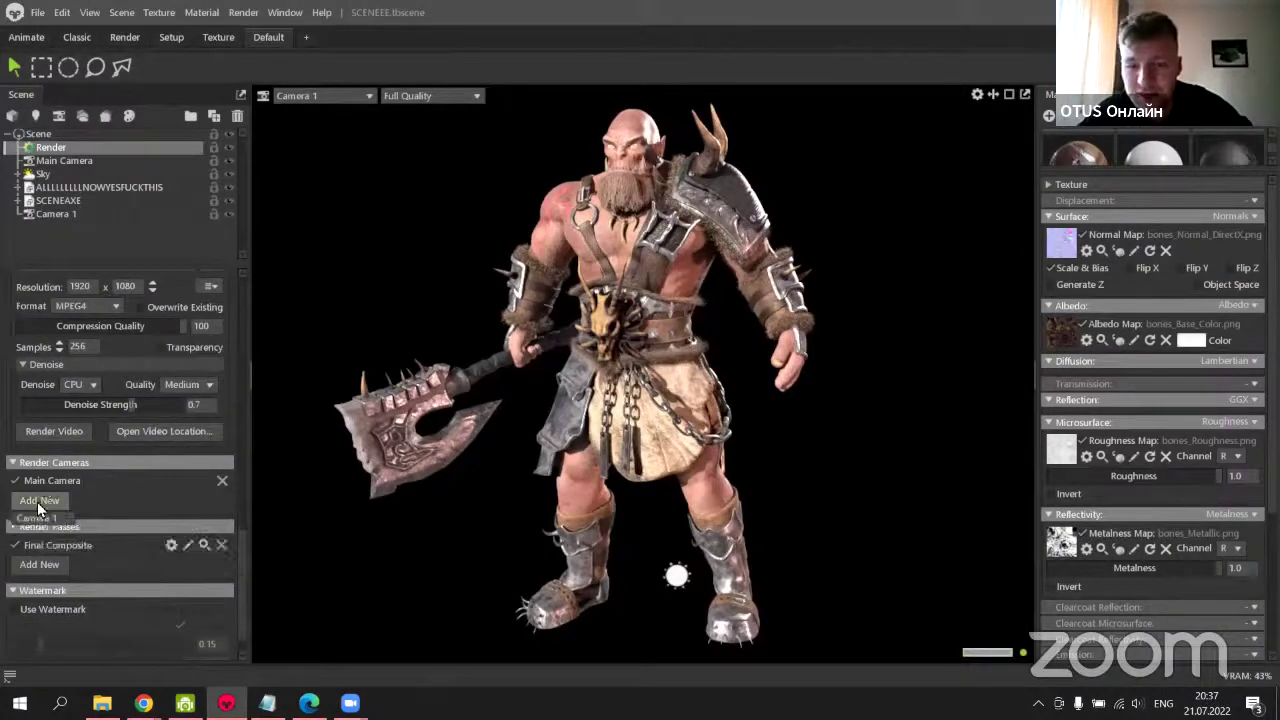
scroll(59, 520, "up", 5)
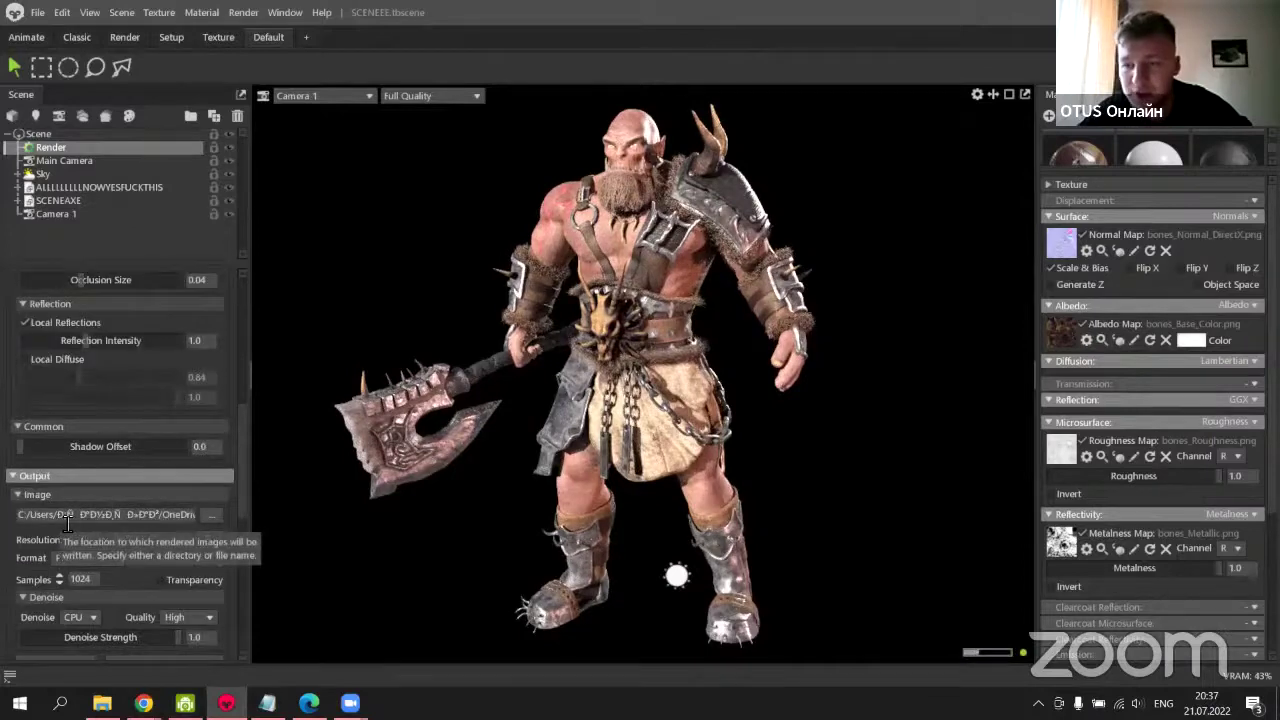
scroll(110, 528, "down", 3)
scroll(100, 518, "down", 5)
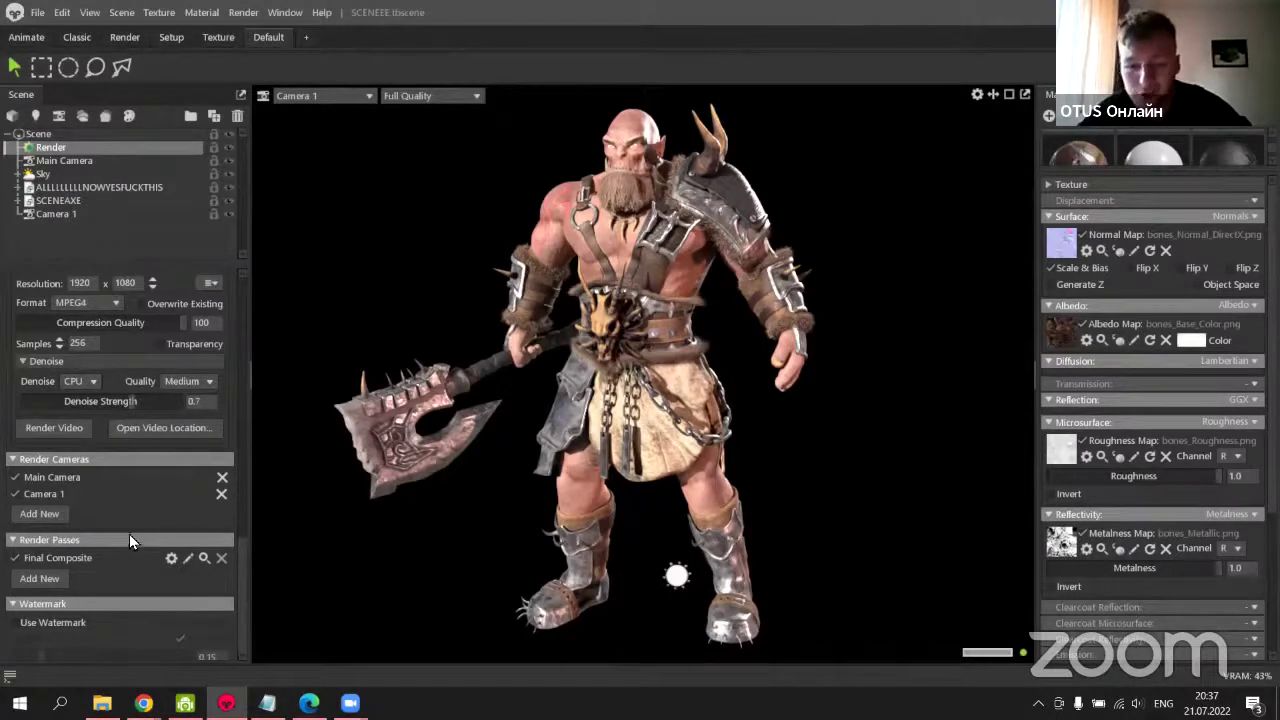
Toggle the watermark option, leave it off and return to the ray tracing and raster lighting settings.
left_click(22, 624)
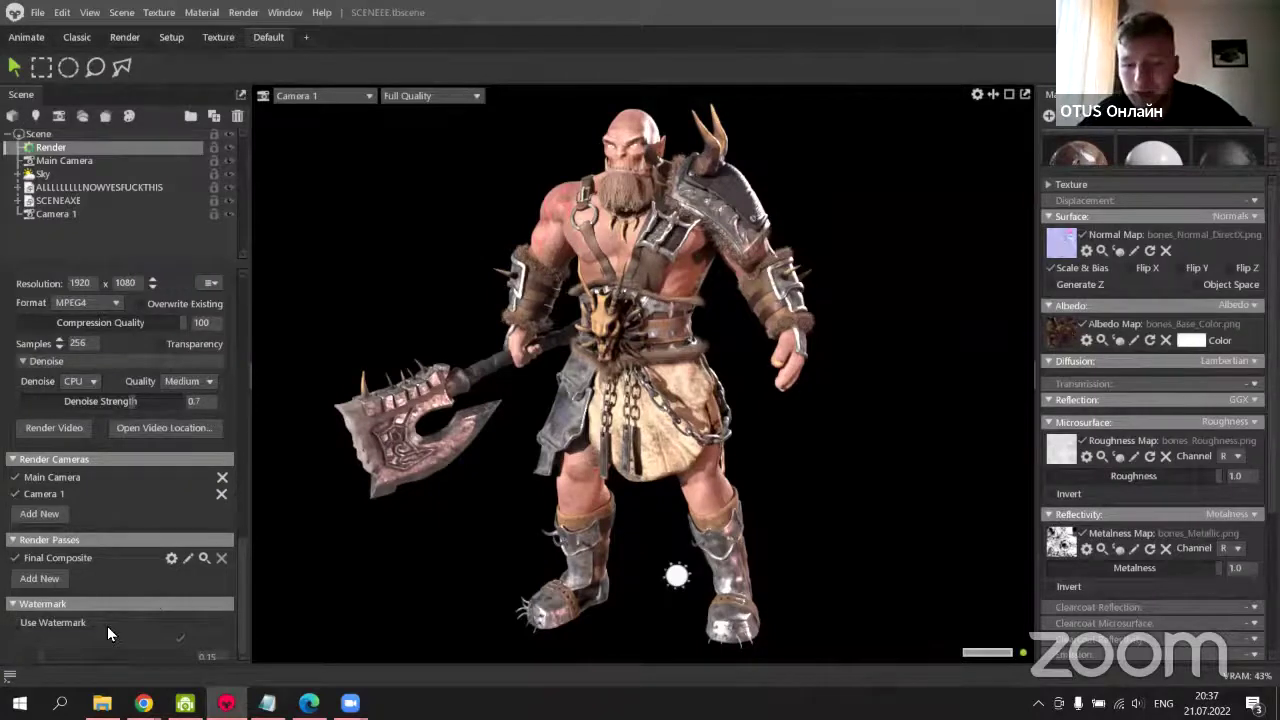
left_click(20, 626)
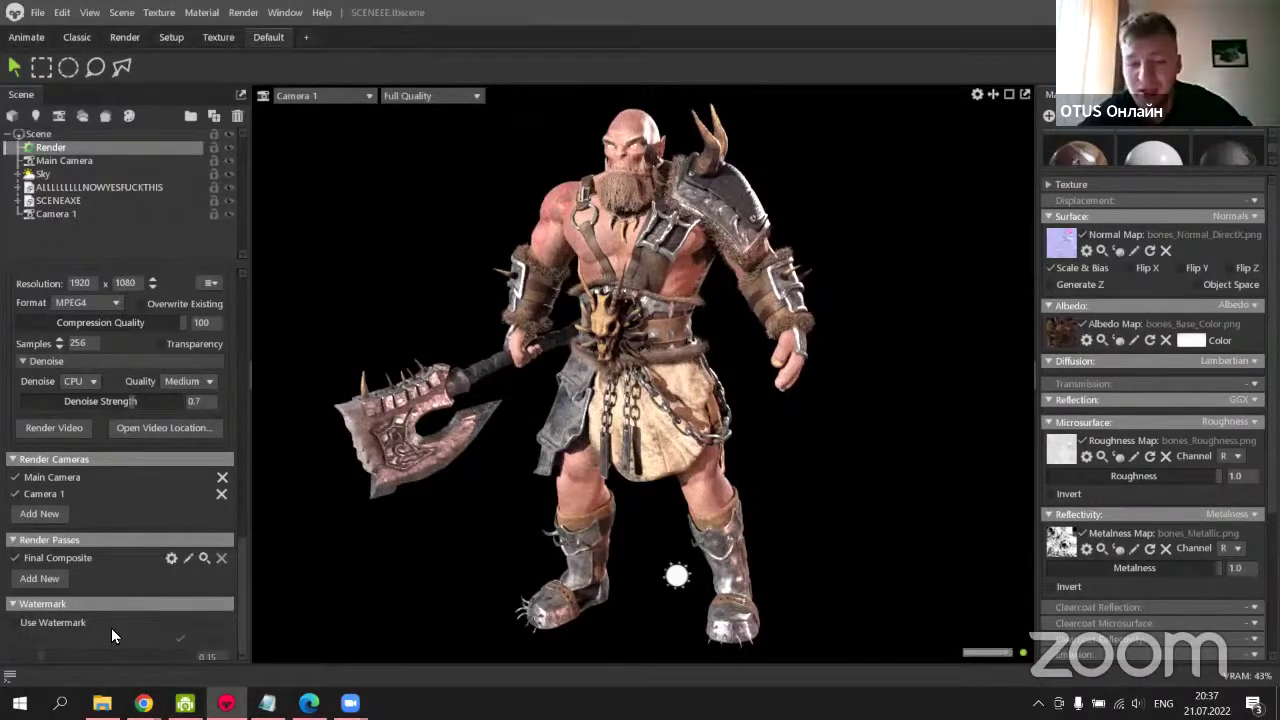
scroll(85, 510, "up", 8)
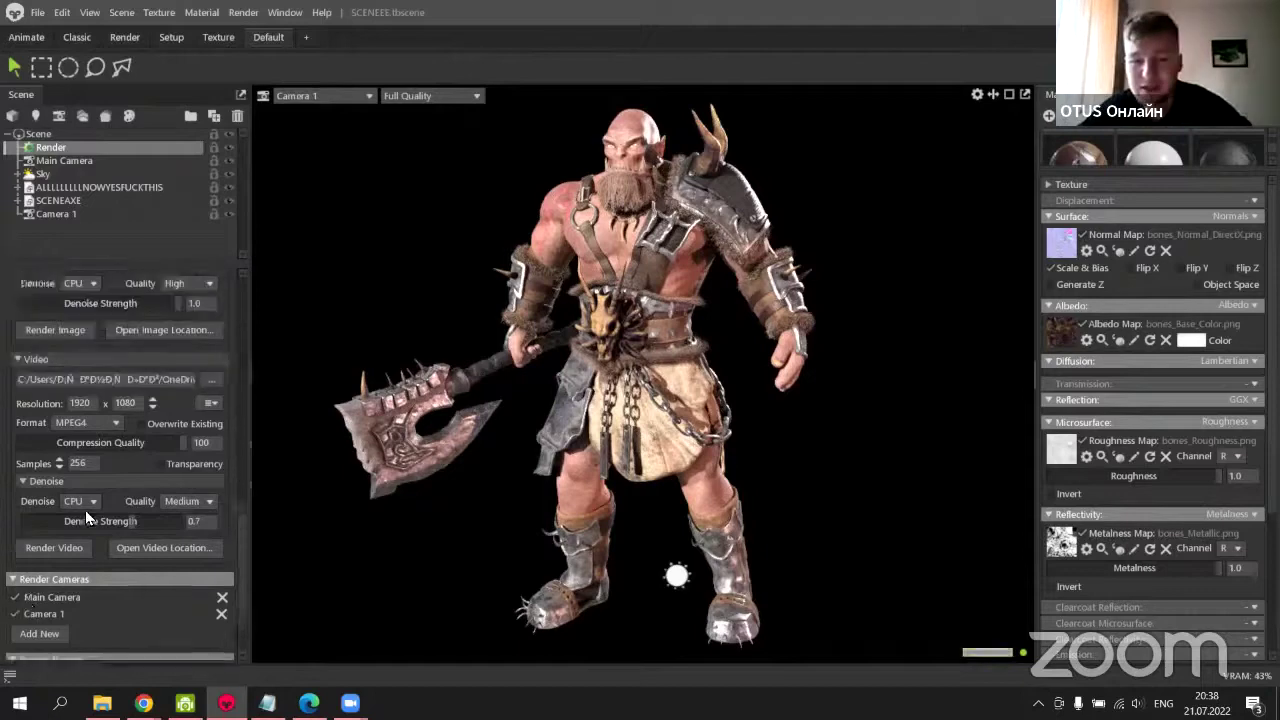
scroll(109, 526, "up", 8)
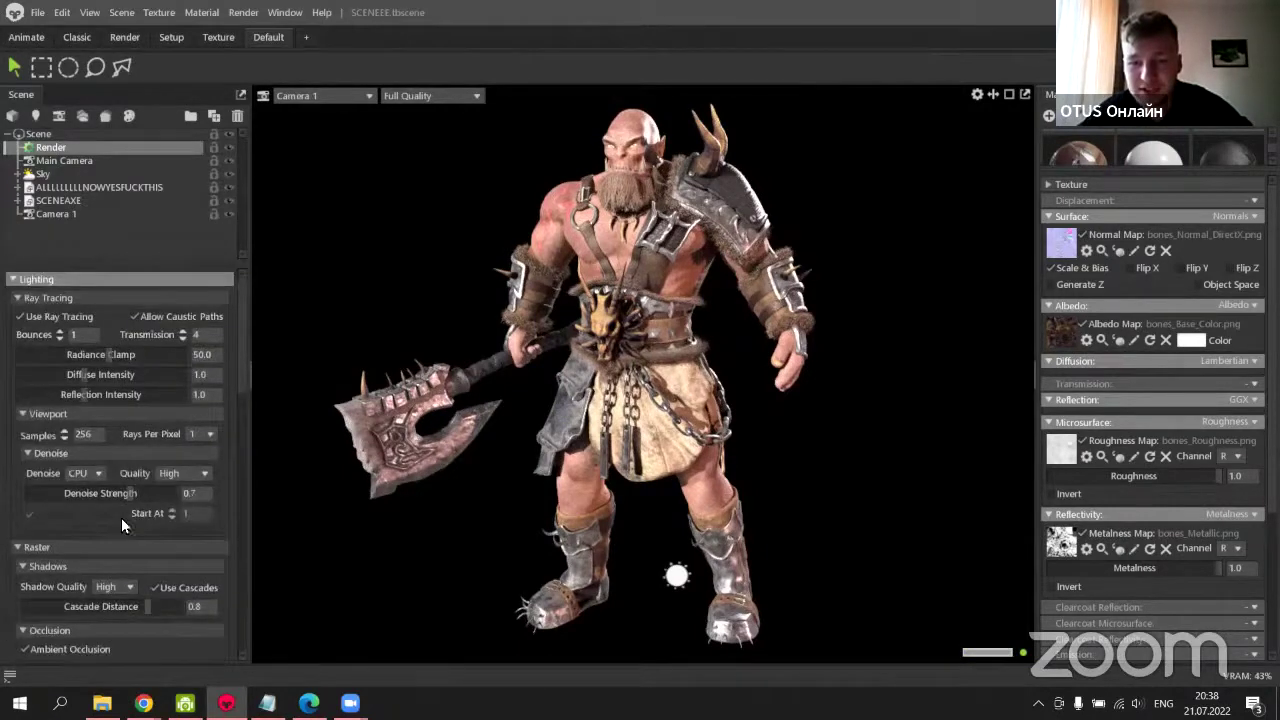
Look at Main Camera's settings and bring up the lens settings of Camera 1.
left_click(47, 166)
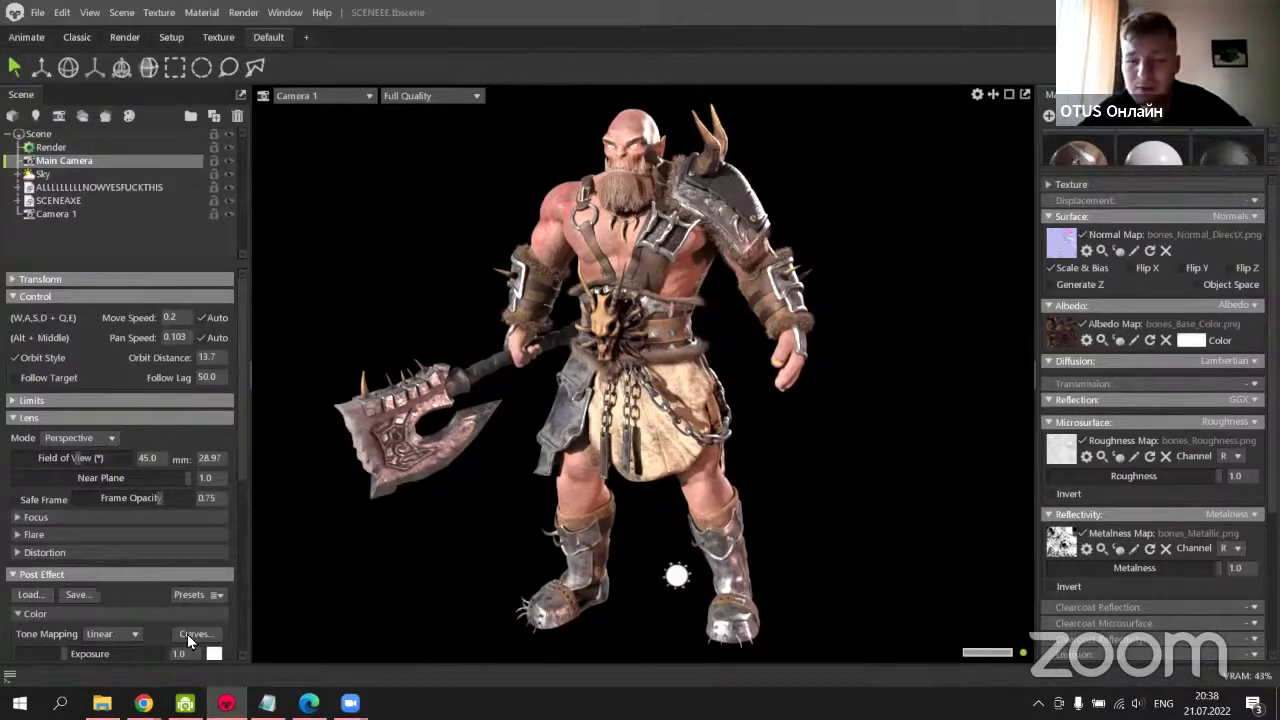
left_click(62, 216)
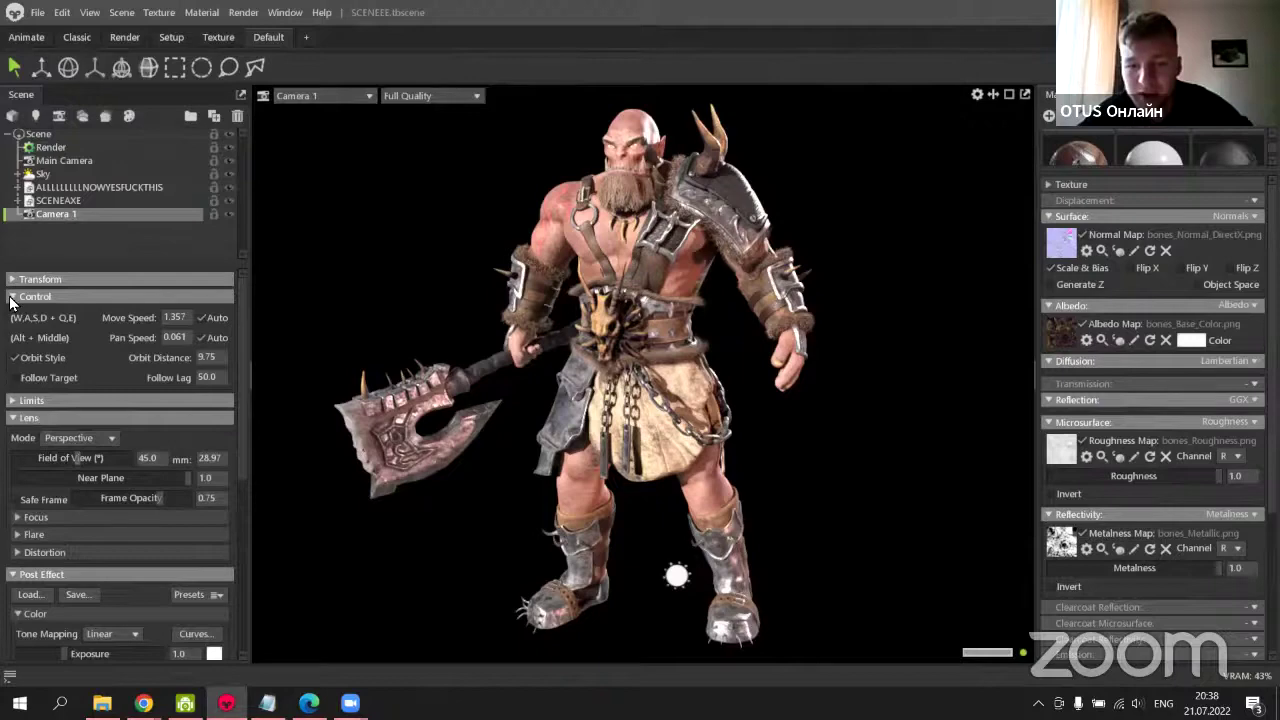
scroll(12, 302, "down", 1)
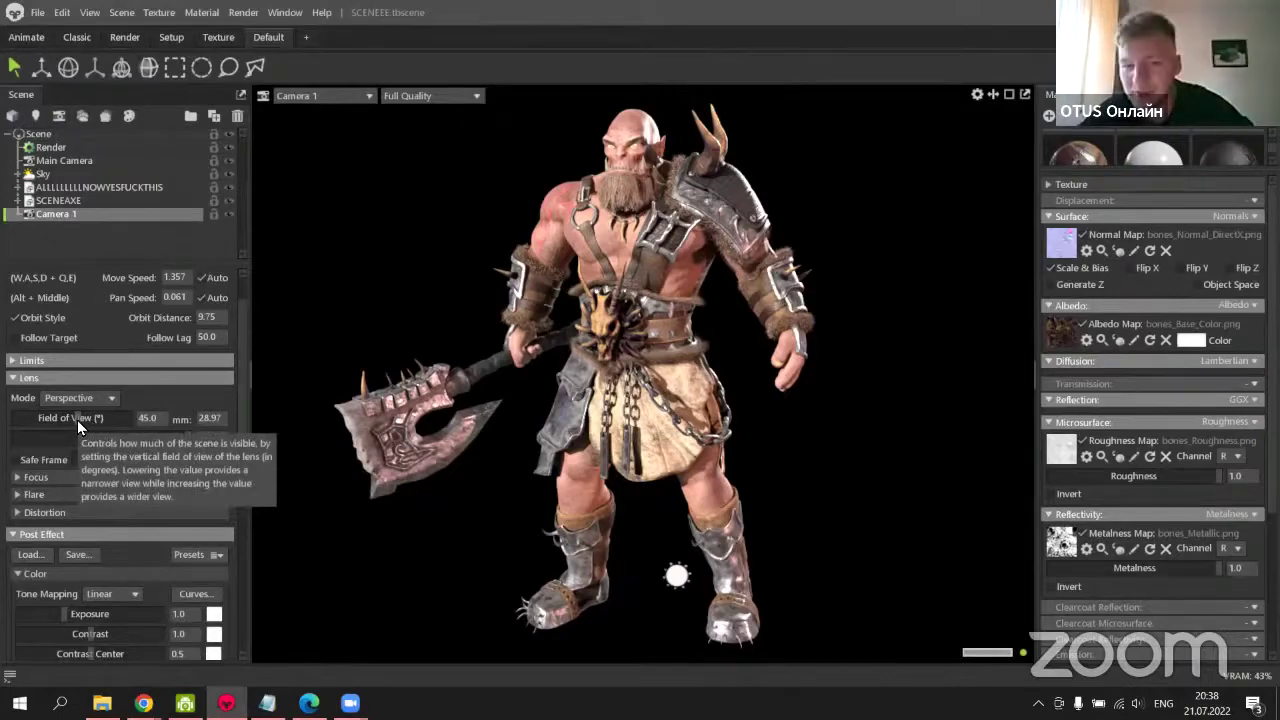
Try different fields of view on Camera 1, widening it to 79.92° and moving closer to the character.
left_click_drag(77, 420, 73, 426)
left_click_drag(64, 429, 101, 432)
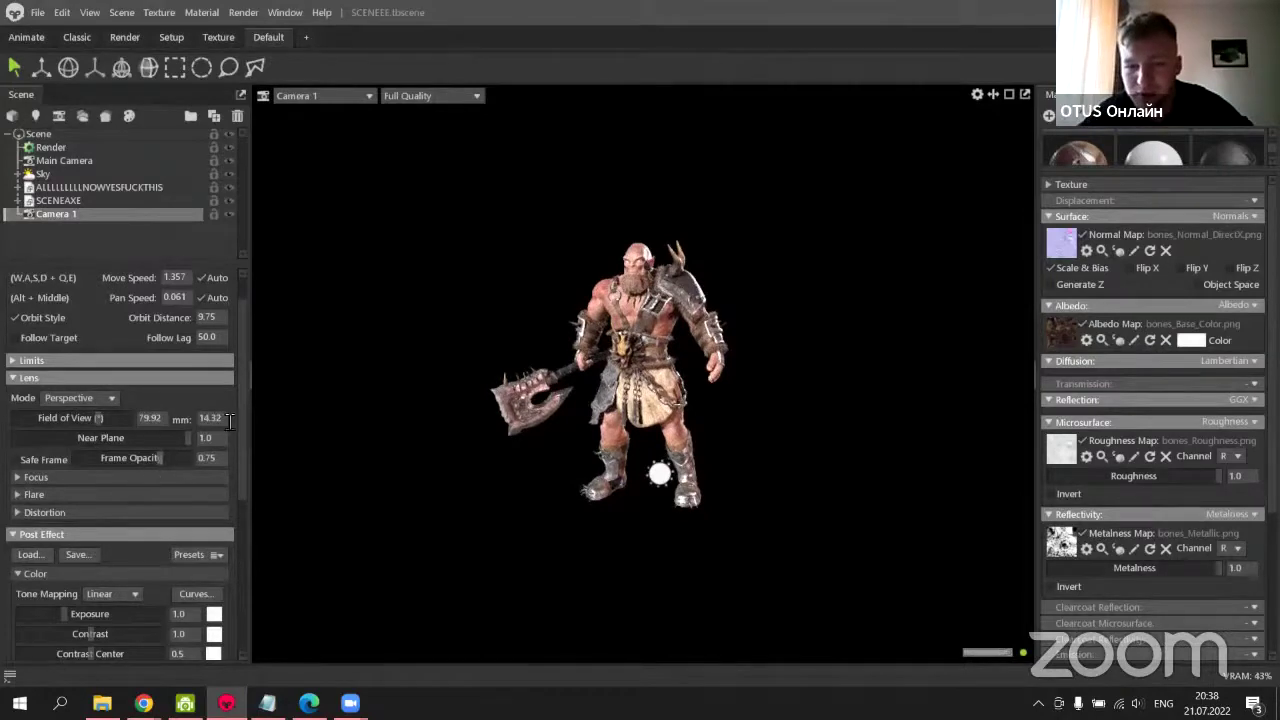
scroll(687, 338, "up", 5)
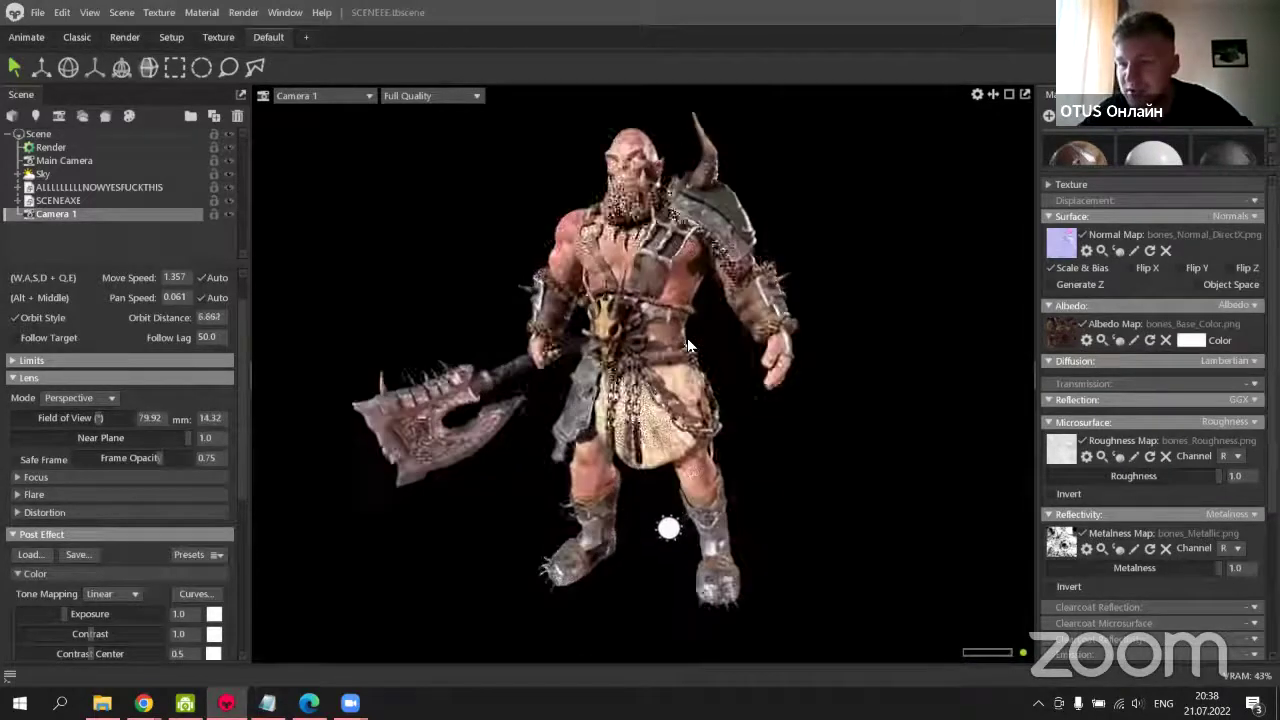
scroll(691, 342, "down", 1)
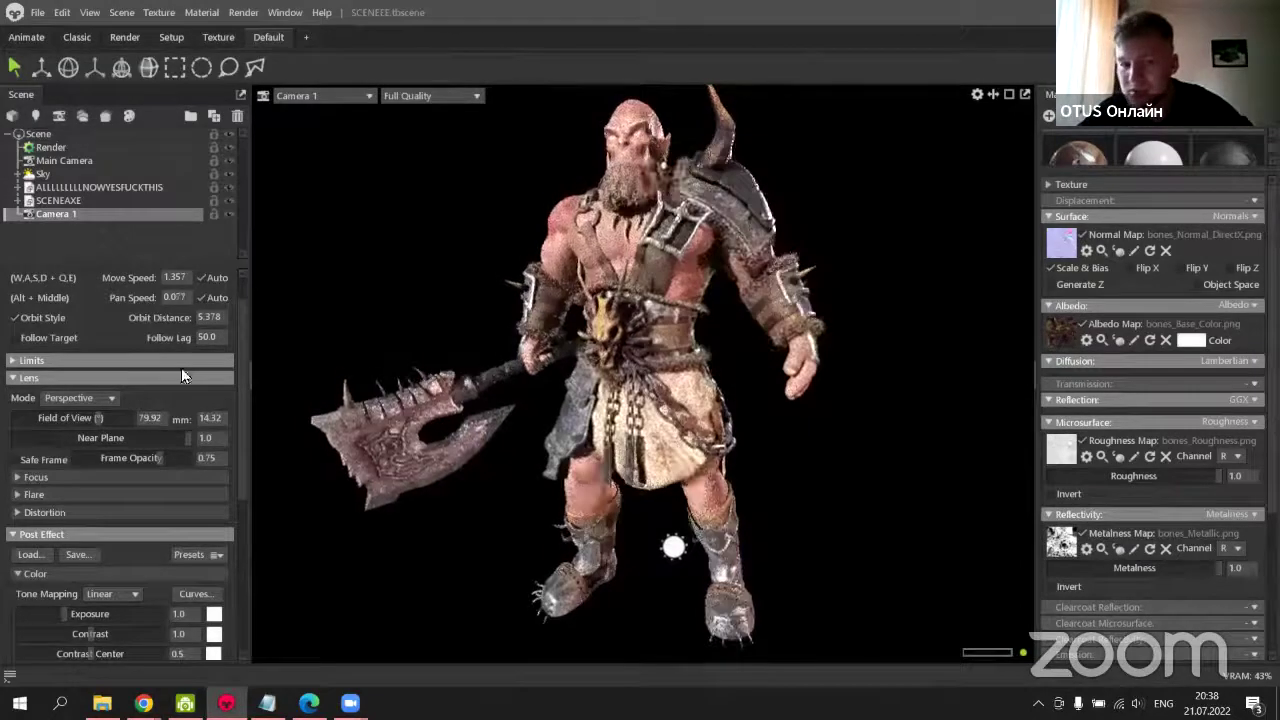
Exaggerate the perspective with a 130.9° field of view, inspect the distorted character up close and reset the field of view to 45°.
left_click_drag(112, 417, 123, 415)
scroll(688, 328, "up", 5)
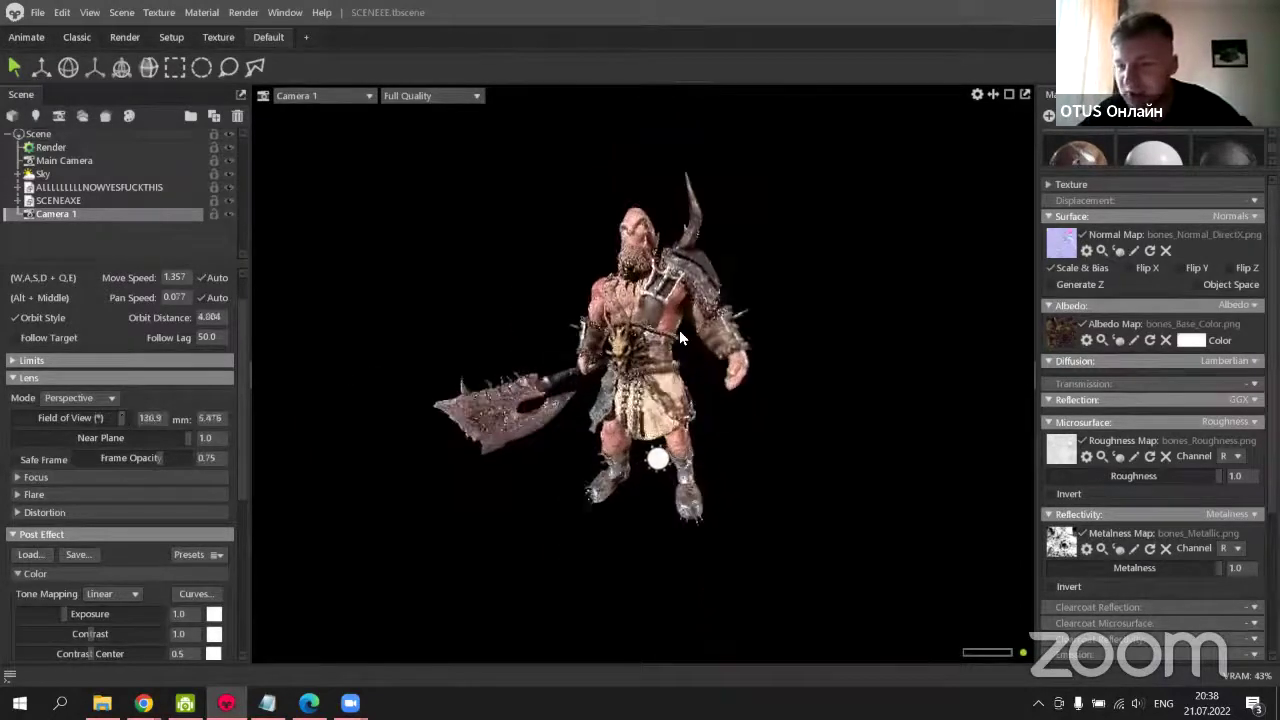
left_click_drag(697, 318, 697, 277)
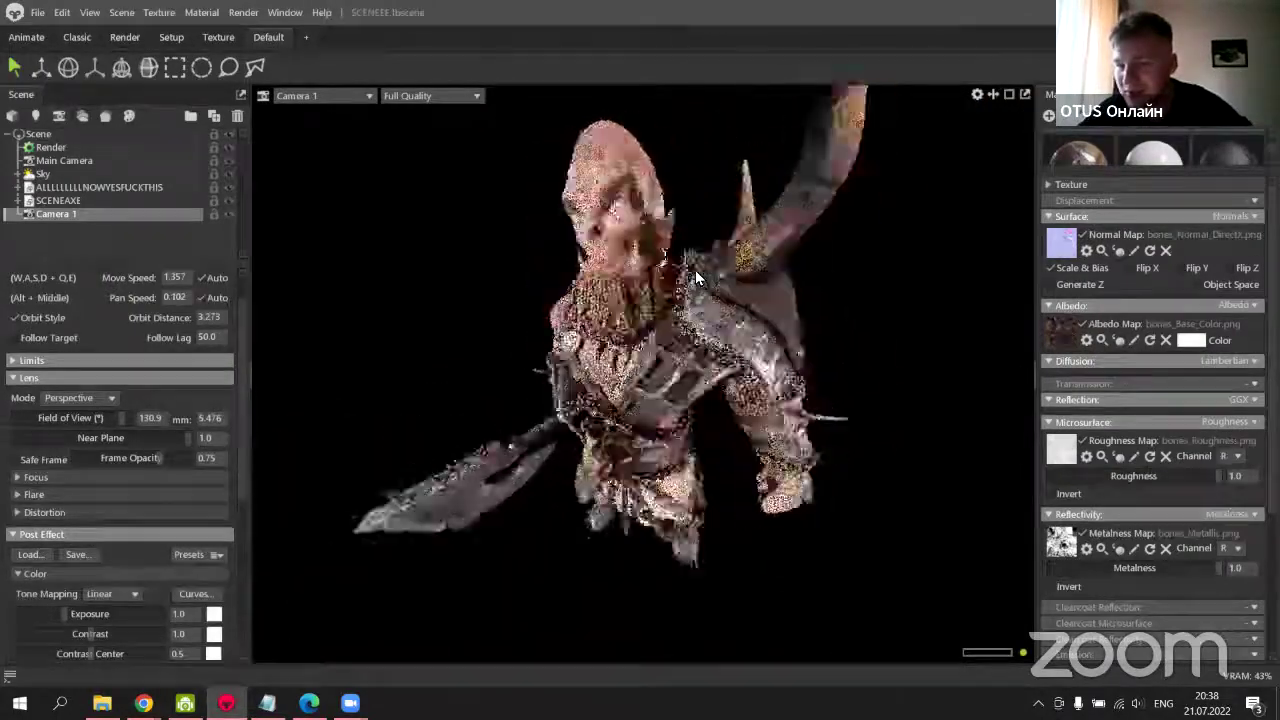
scroll(671, 342, "down", 3)
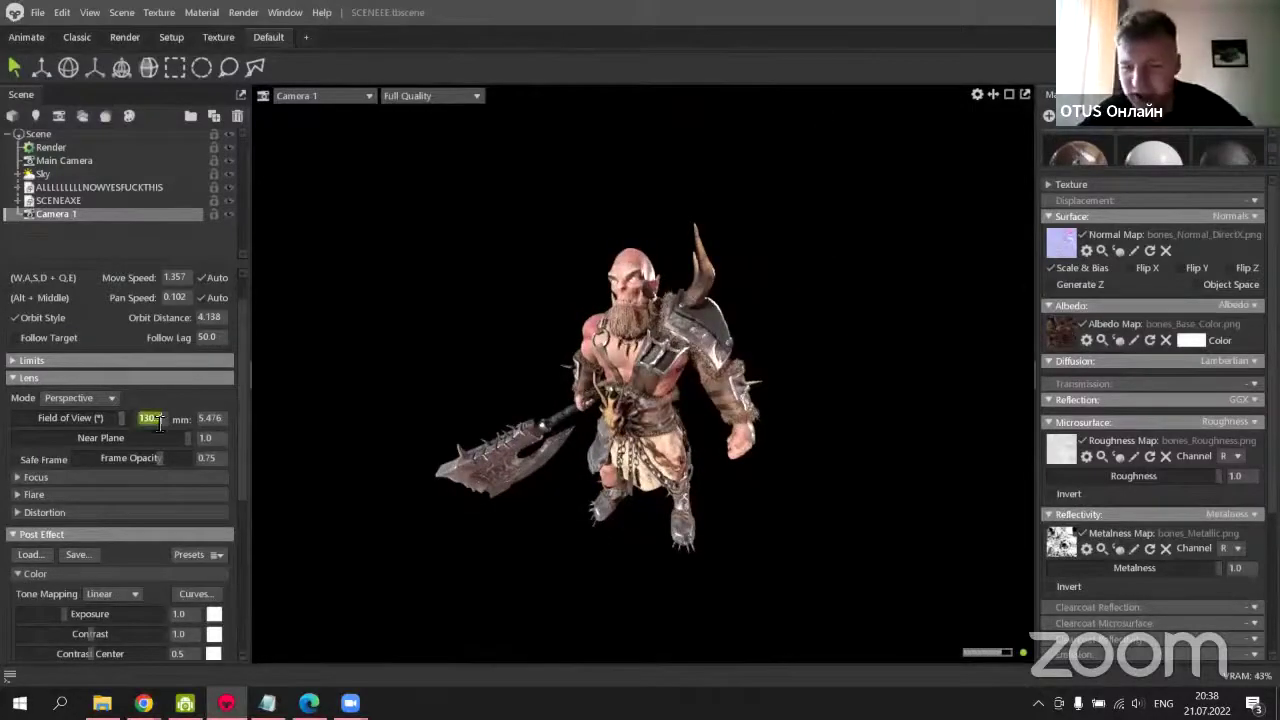
type("45")
key("Return")
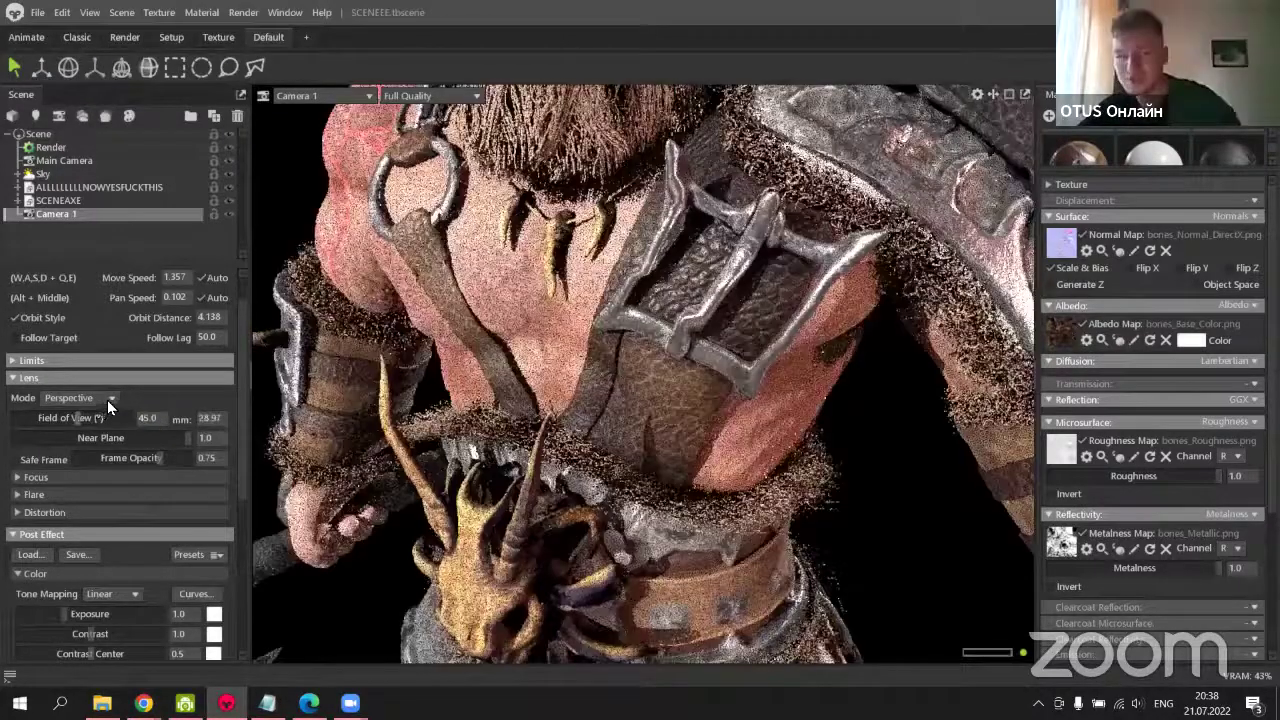
Set Camera 1's field of view to 1° and pull the camera back to reframe the whole character.
left_click(145, 418)
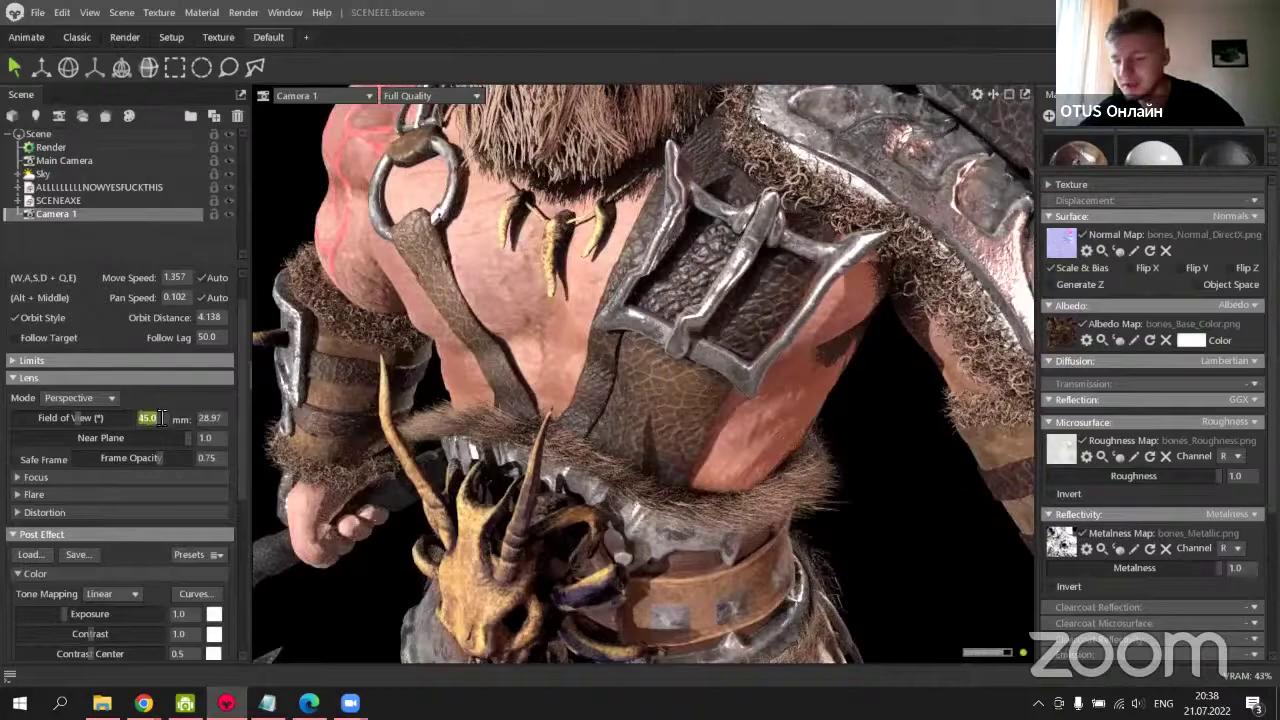
type("1")
key("Return")
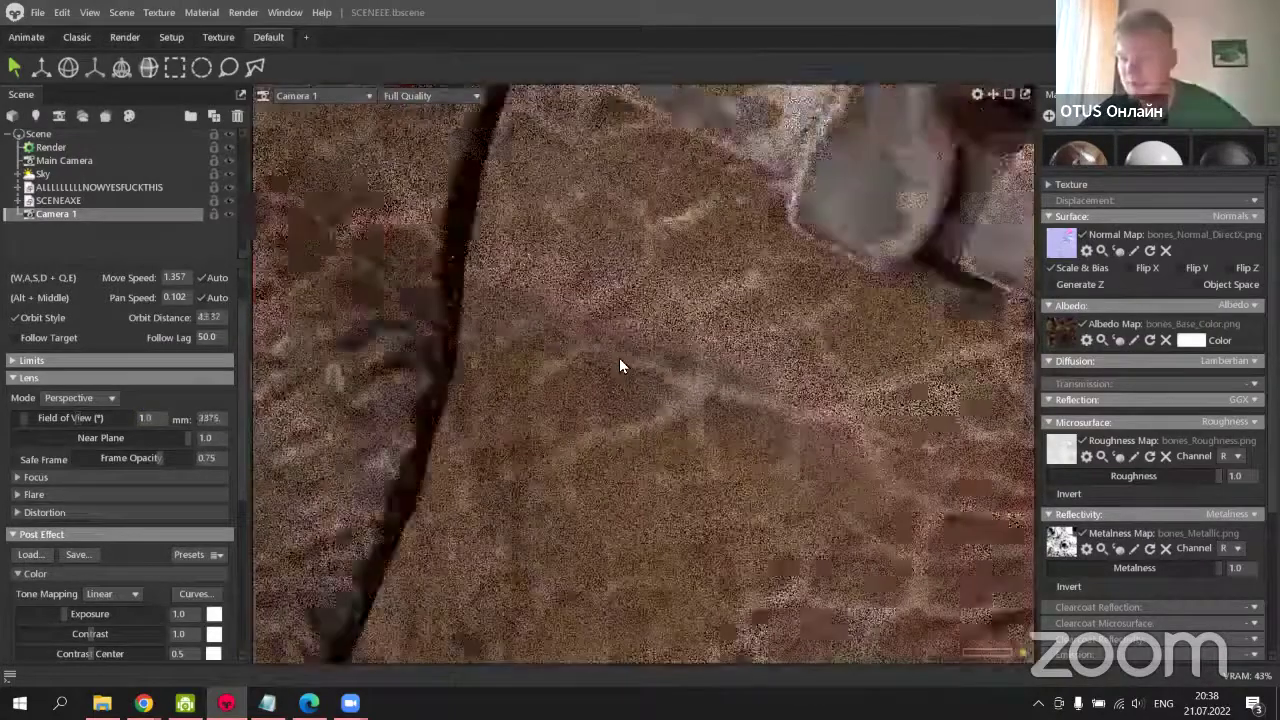
scroll(620, 360, "down", 10)
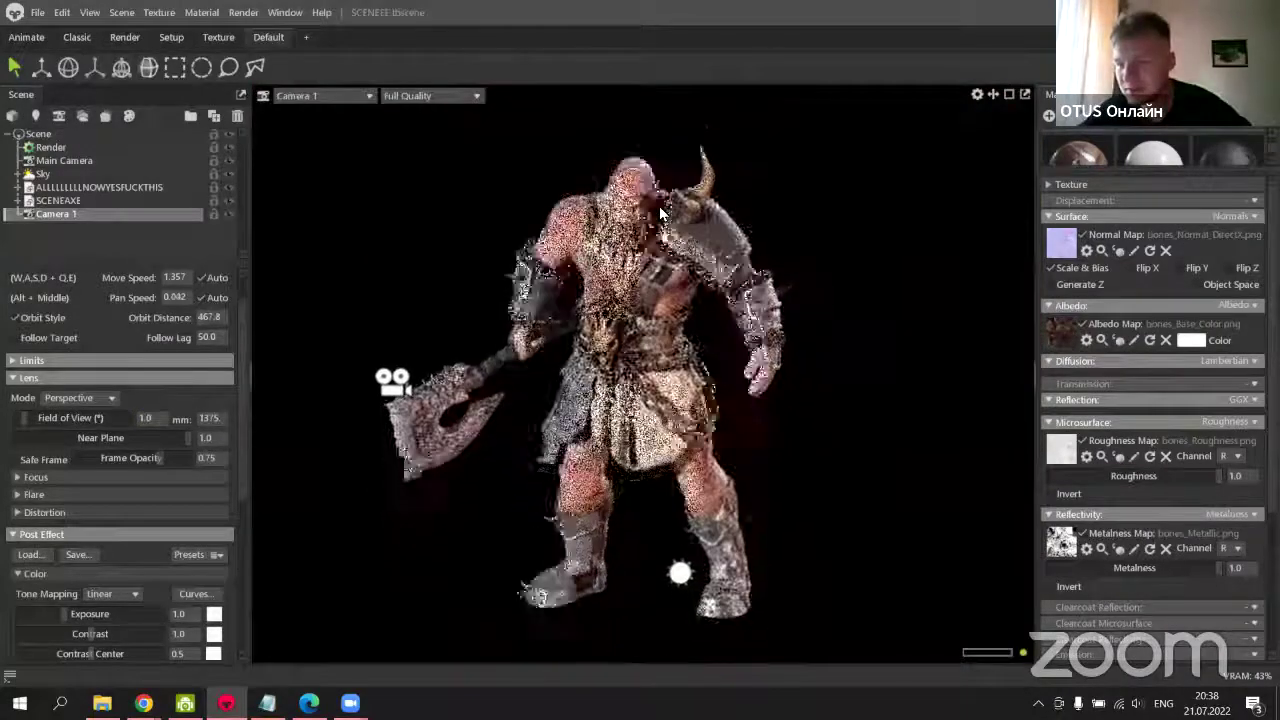
left_click_drag(659, 212, 649, 294)
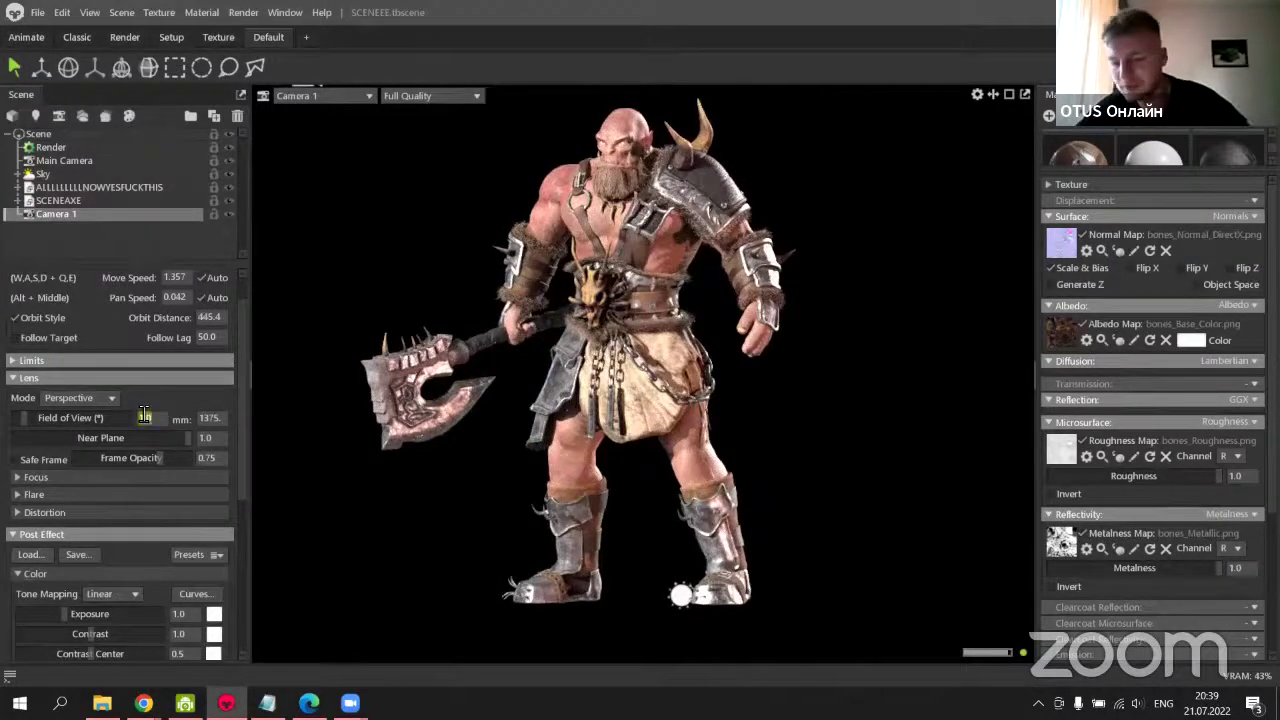
Set Camera 1's field of view to 45° and move in to reframe the whole character.
type("45")
key("Return")
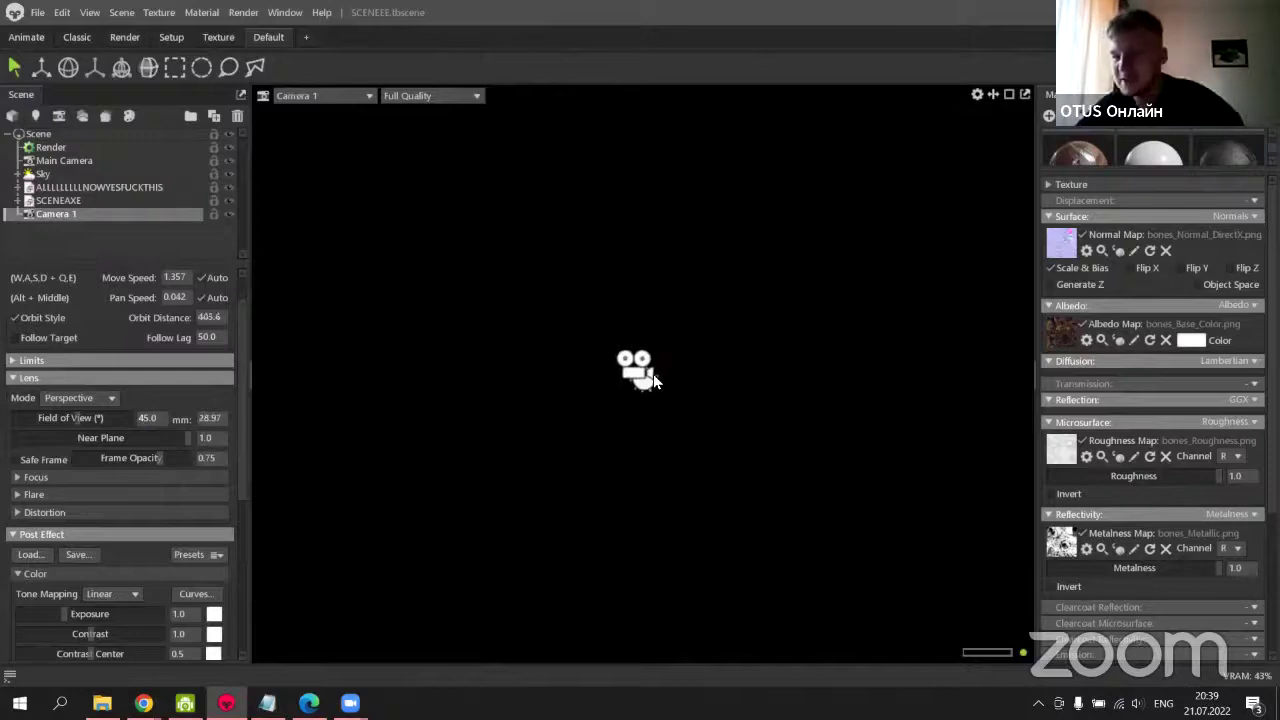
scroll(650, 378, "up", 5)
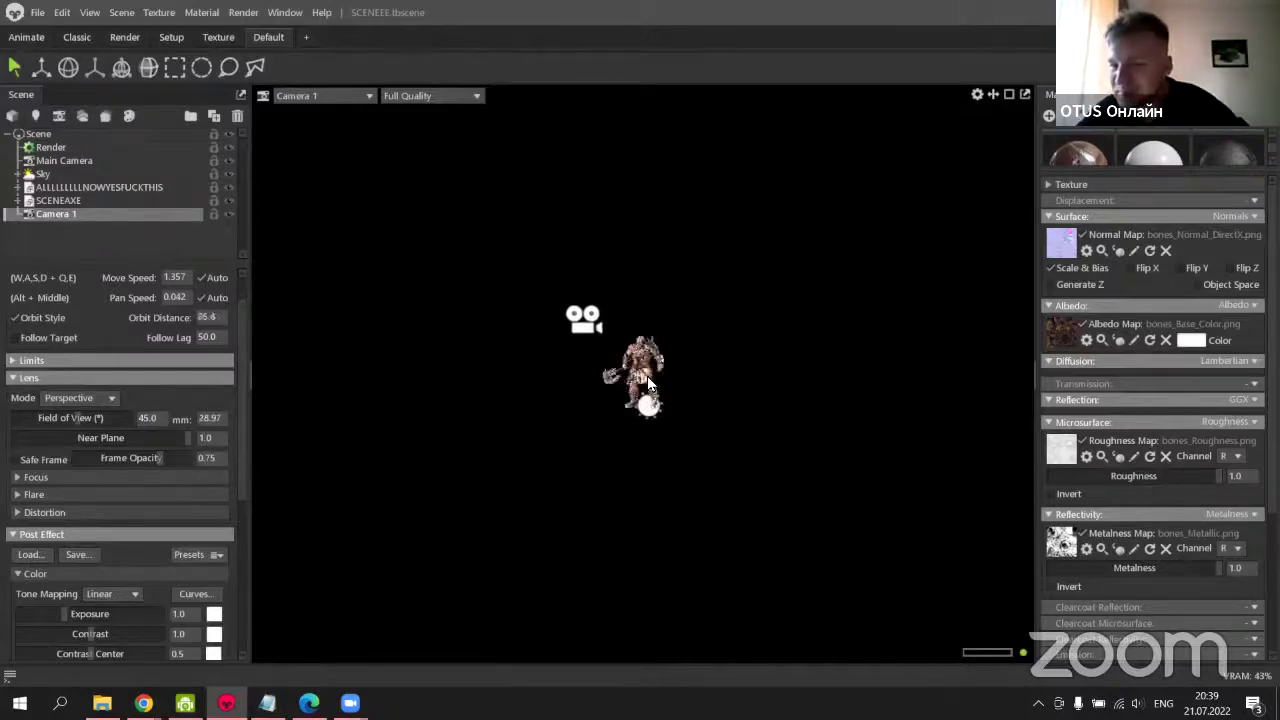
scroll(648, 382, "up", 6)
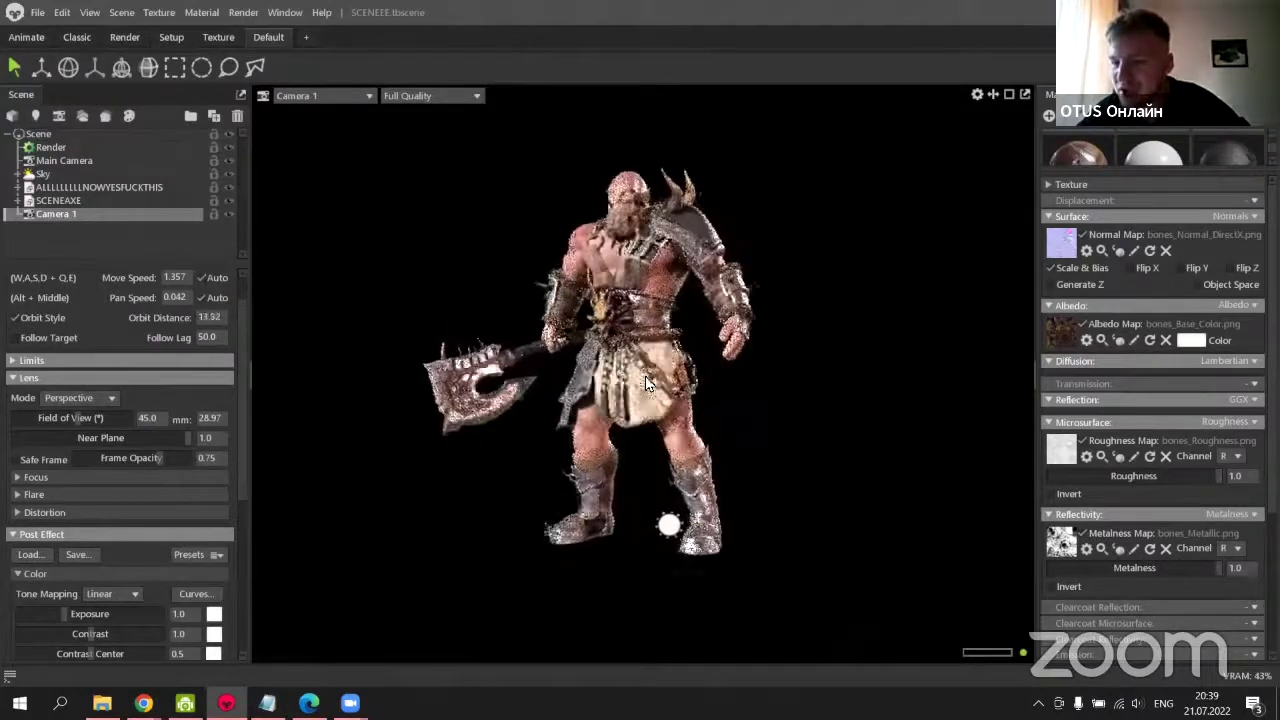
scroll(650, 380, "up", 3)
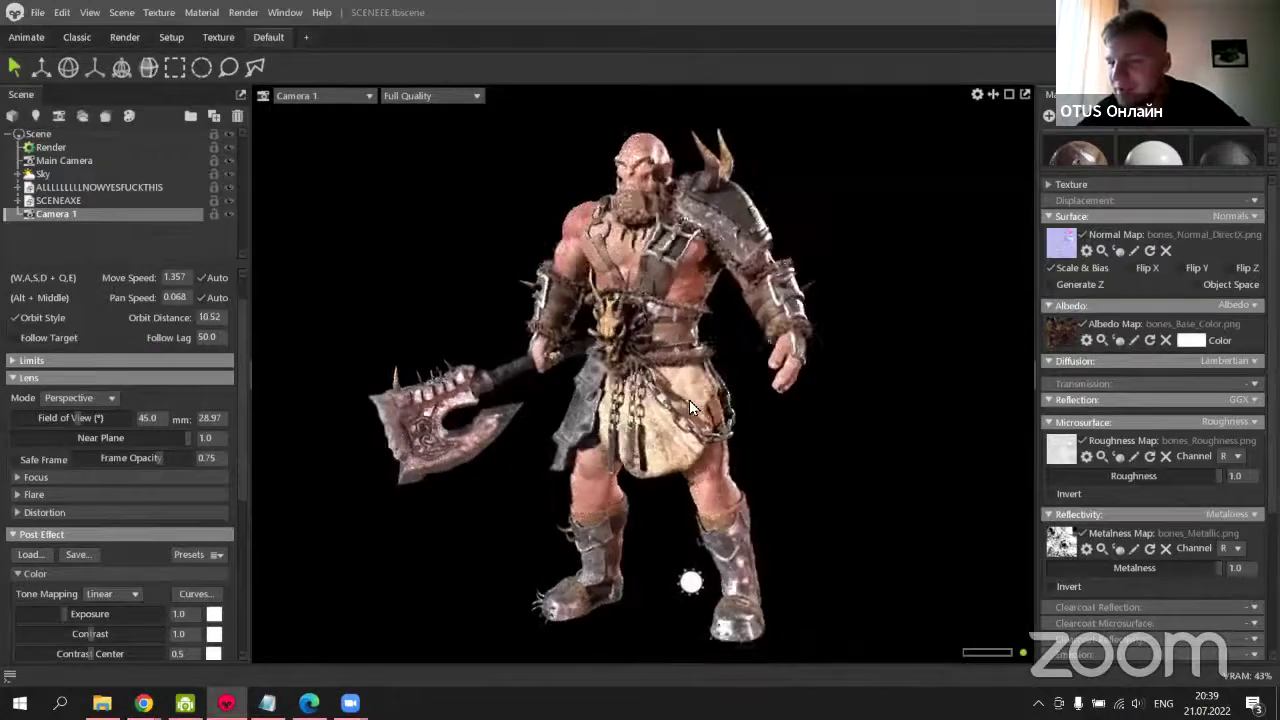
left_click_drag(689, 400, 769, 414)
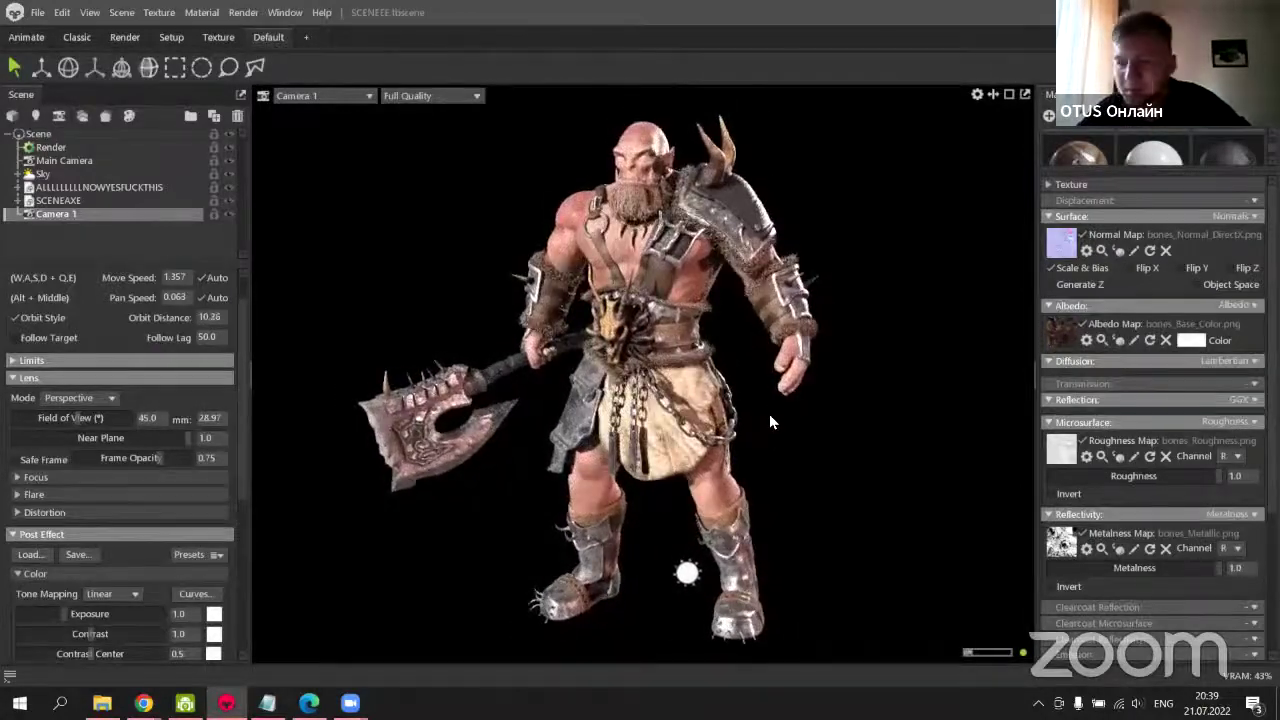
Turn on the safe frame for Camera 1 and bring up the image output settings of the Render object.
left_click(35, 458)
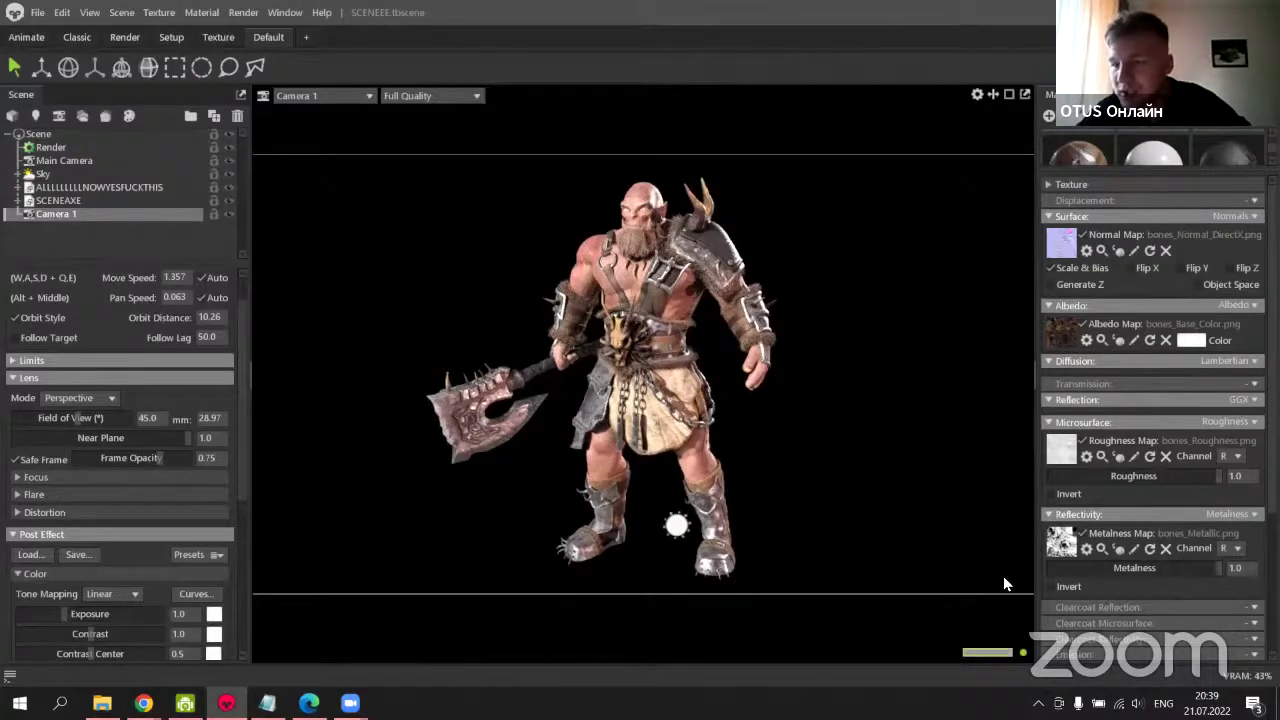
left_click(52, 148)
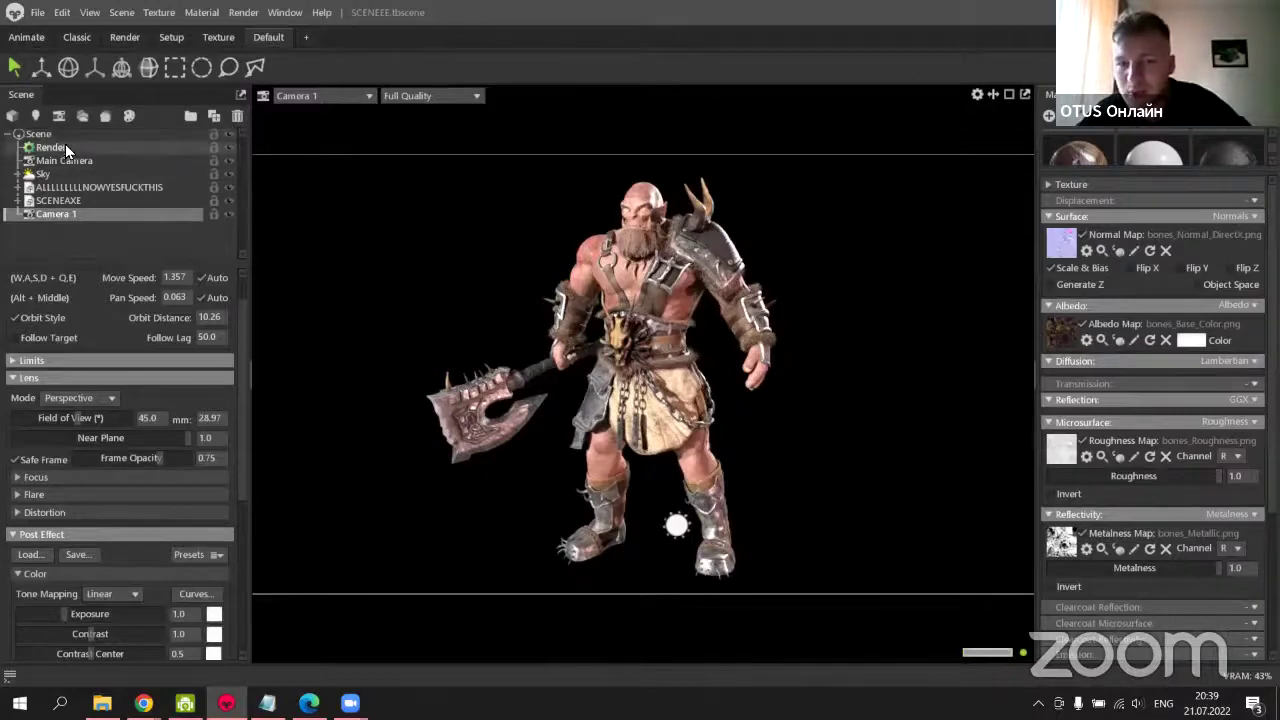
scroll(115, 504, "down", 10)
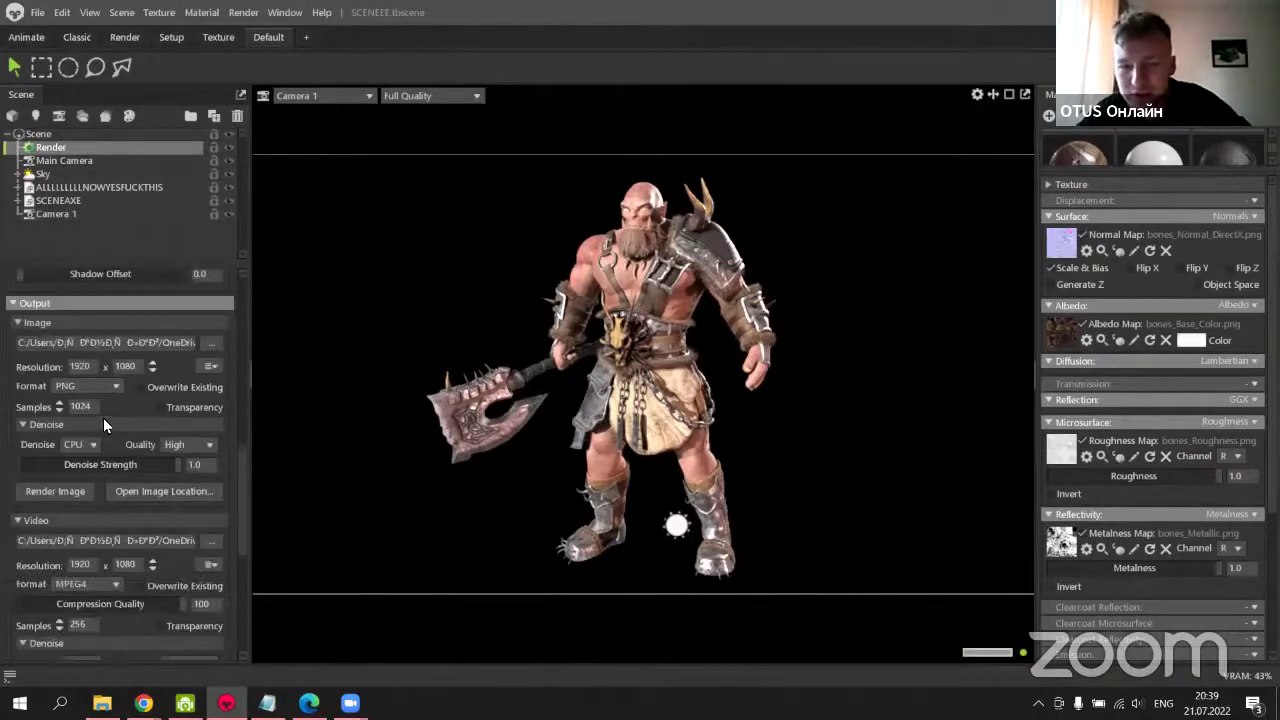
Try image output resolutions of 960 x 540 and 1080 x 1080, then return to 1920 x 1080.
left_click(153, 370)
left_click(153, 370)
left_click(154, 362)
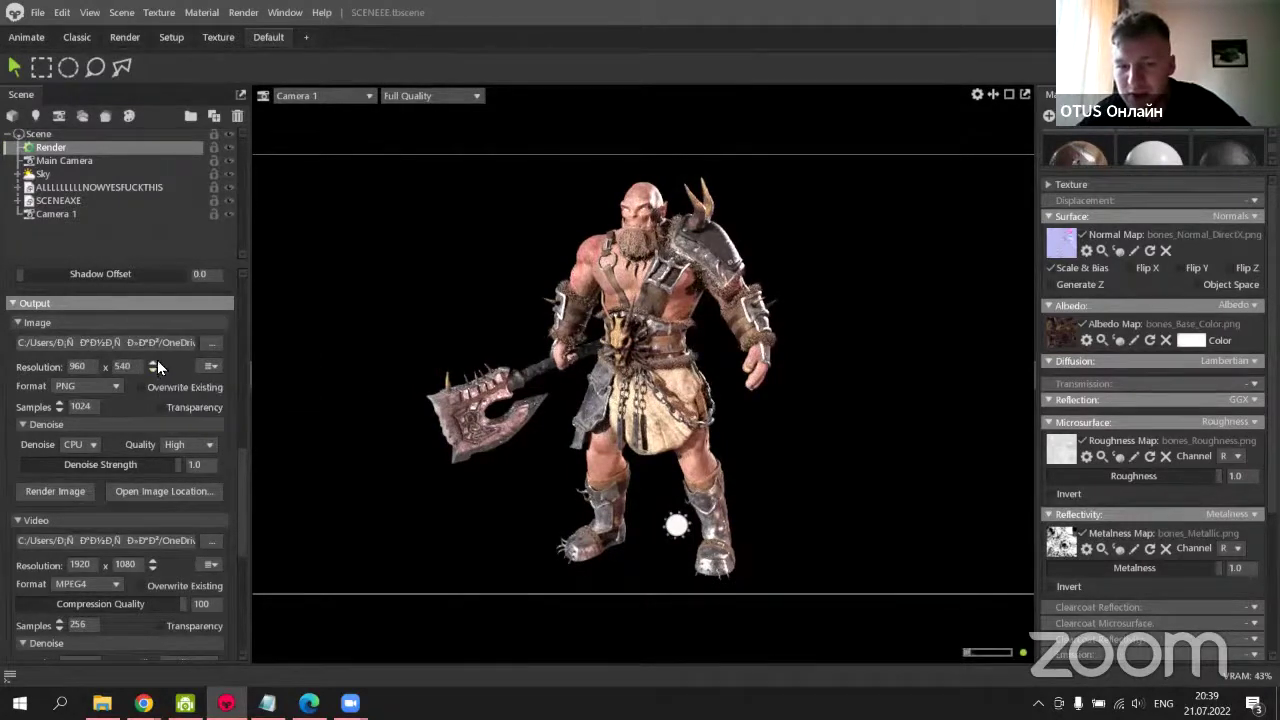
left_click(92, 367)
type("1080")
key("Return")
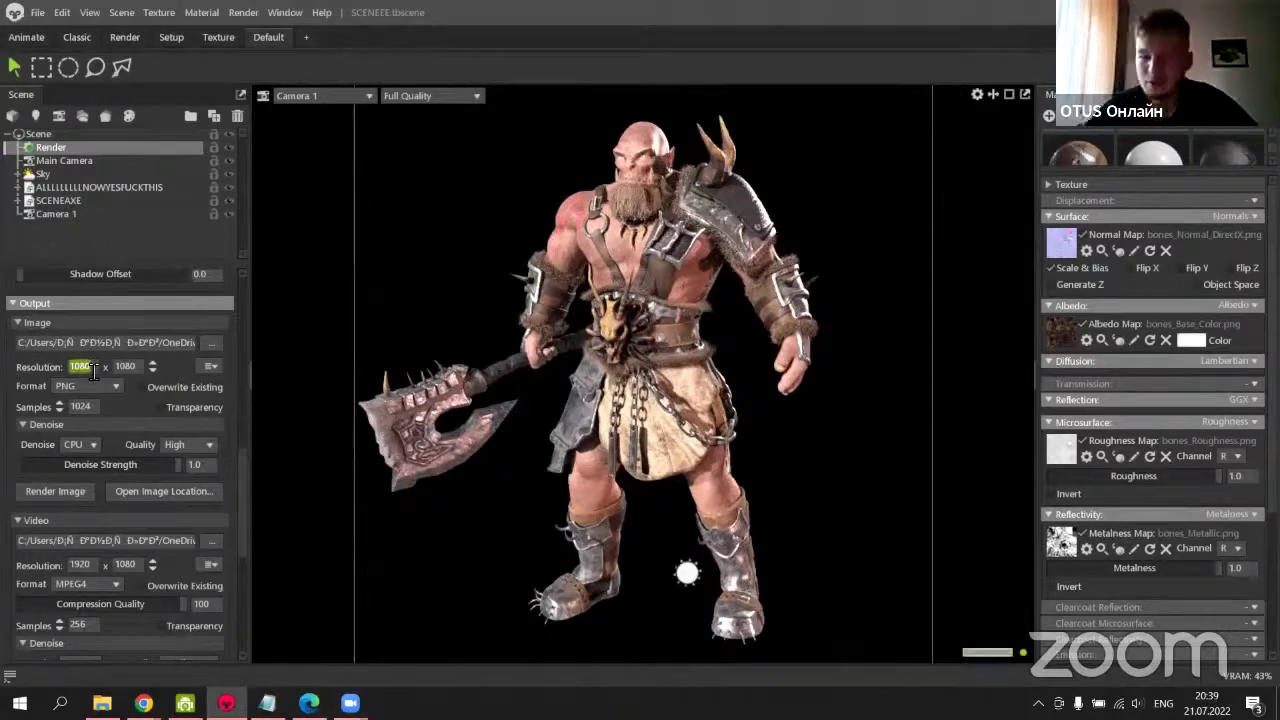
type("1920")
key("Return")
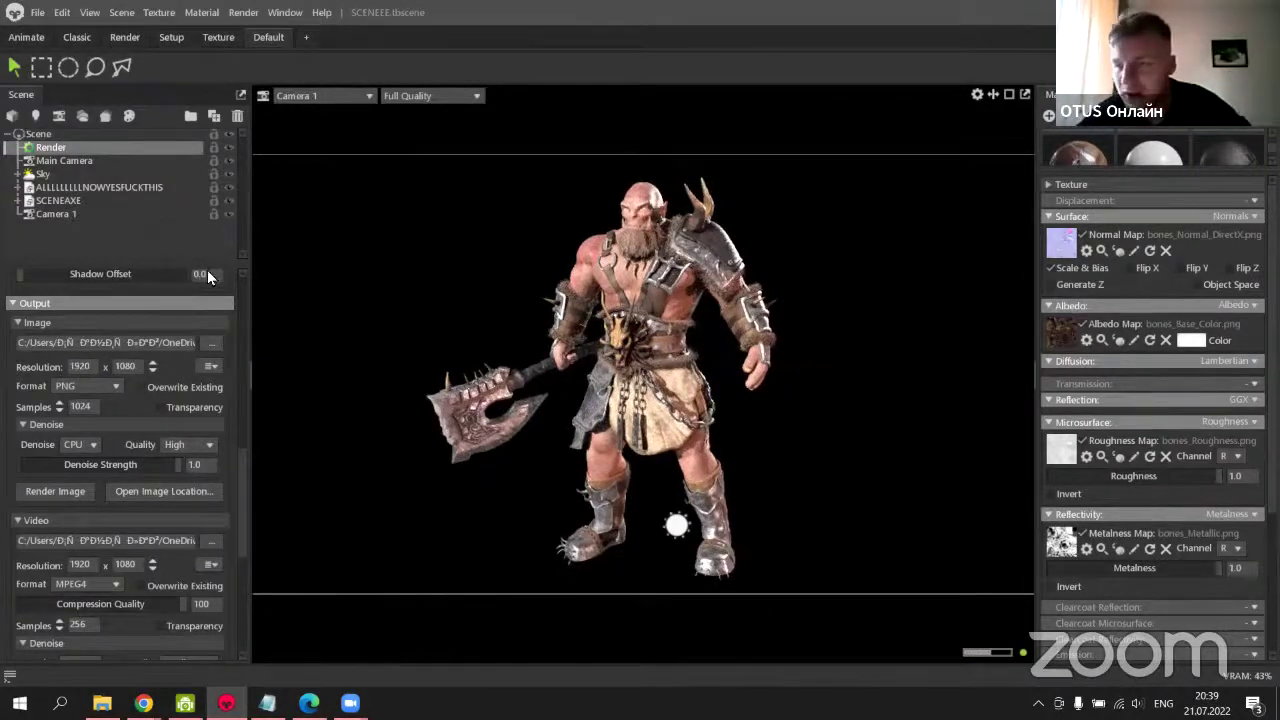
Set the image output resolution to 1080 x 1080 and reframe the character within the square safe frame.
double_click(91, 366)
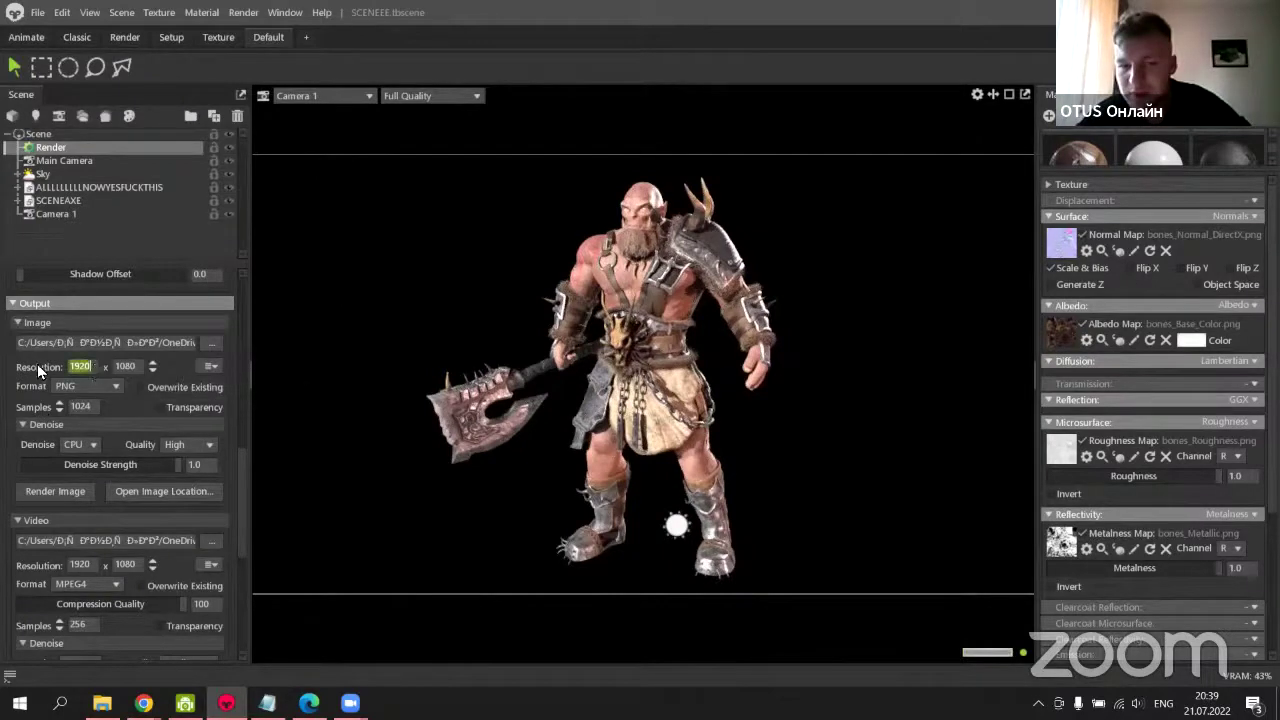
type("1080")
key("Return")
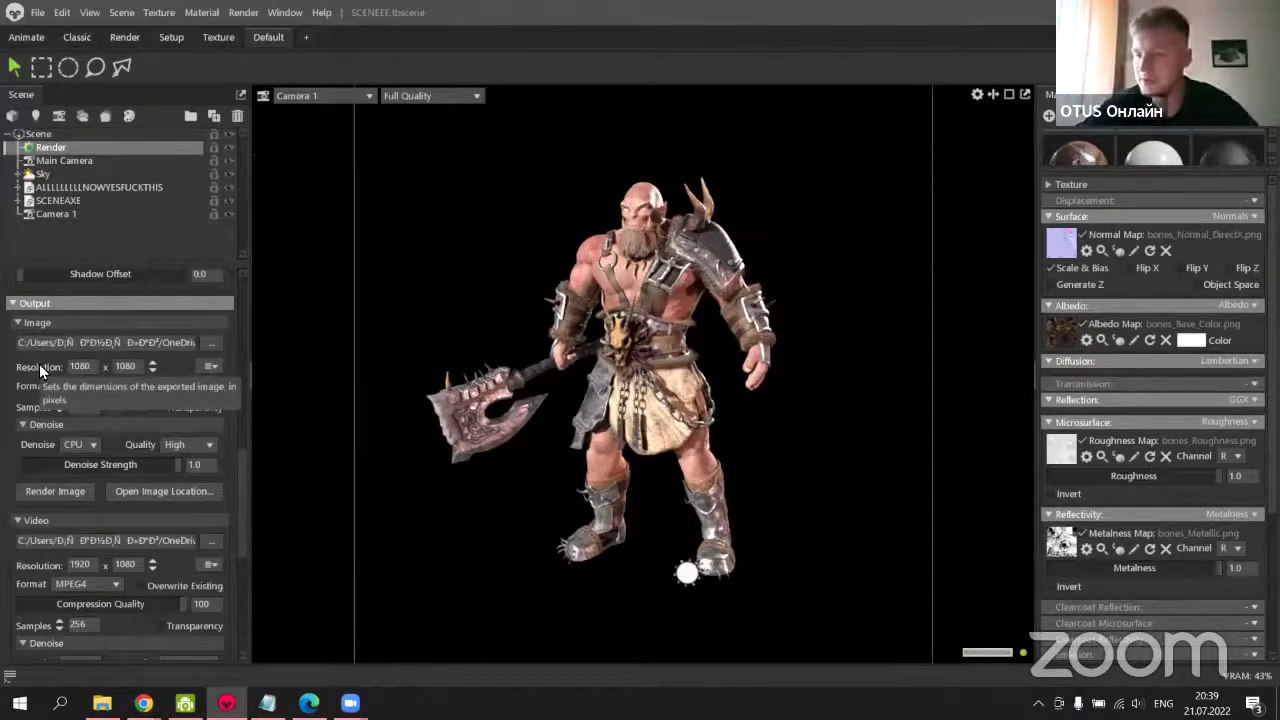
left_click_drag(296, 421, 597, 334)
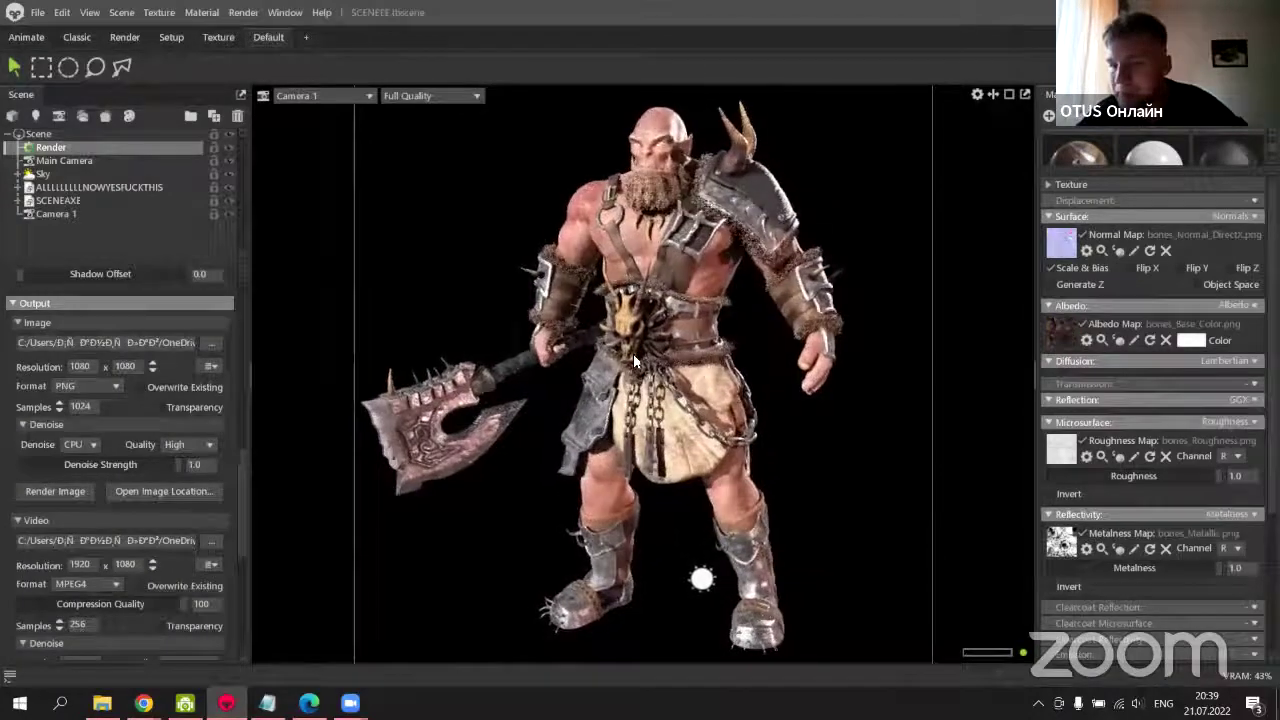
Turn on depth of field for Camera 1 and set the focus distance to about 7.93.
left_click(100, 162)
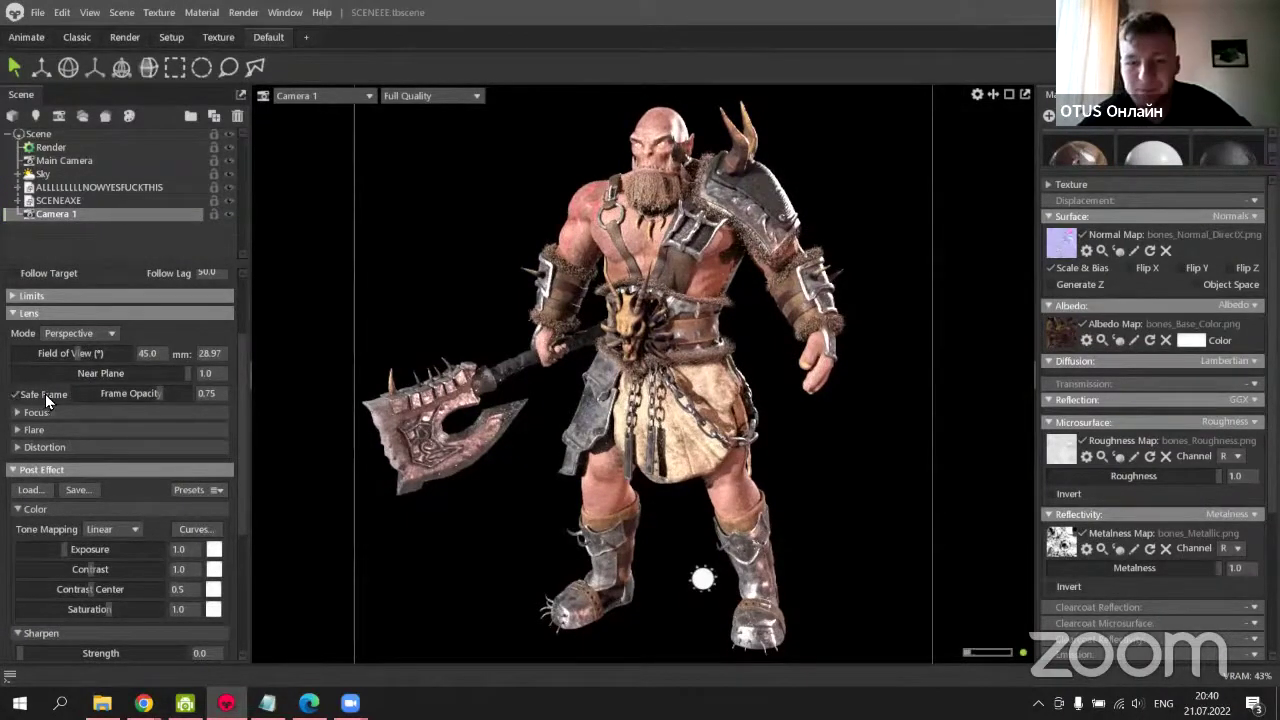
left_click(124, 404)
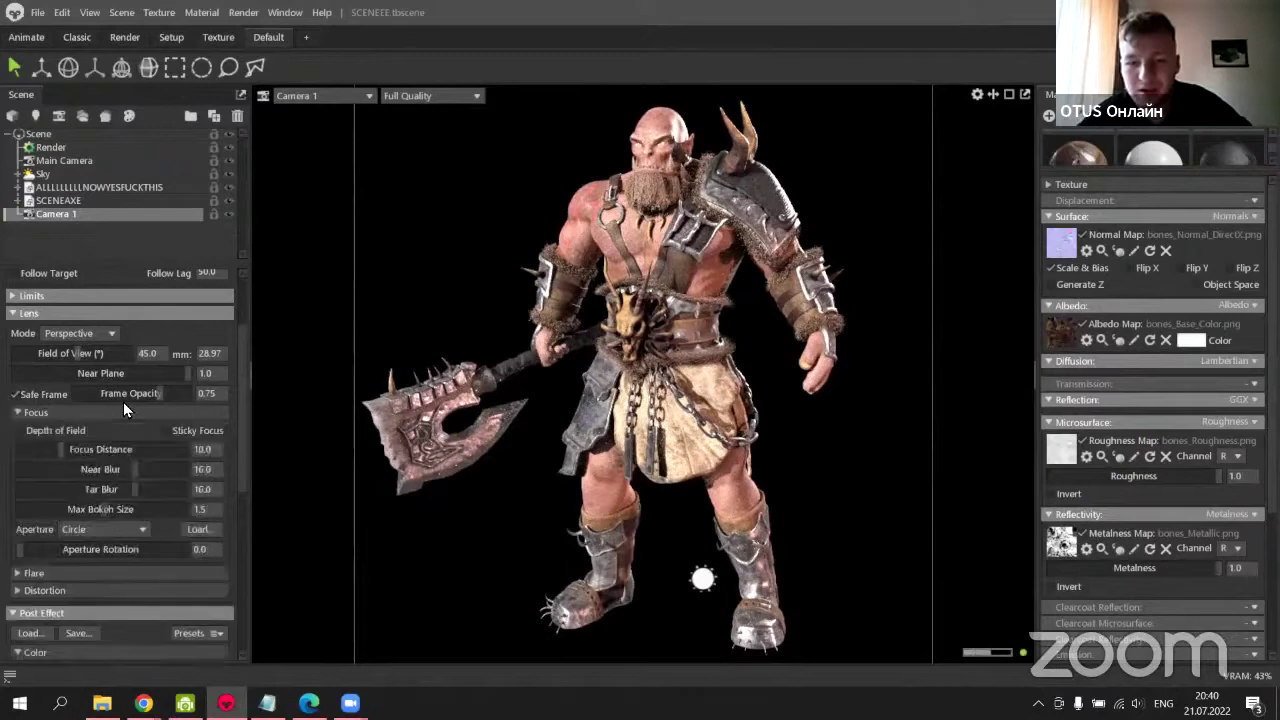
left_click(53, 430)
mouse_move(67, 452)
left_mouse_down()
mouse_move(77, 449)
mouse_move(61, 449)
left_mouse_up()
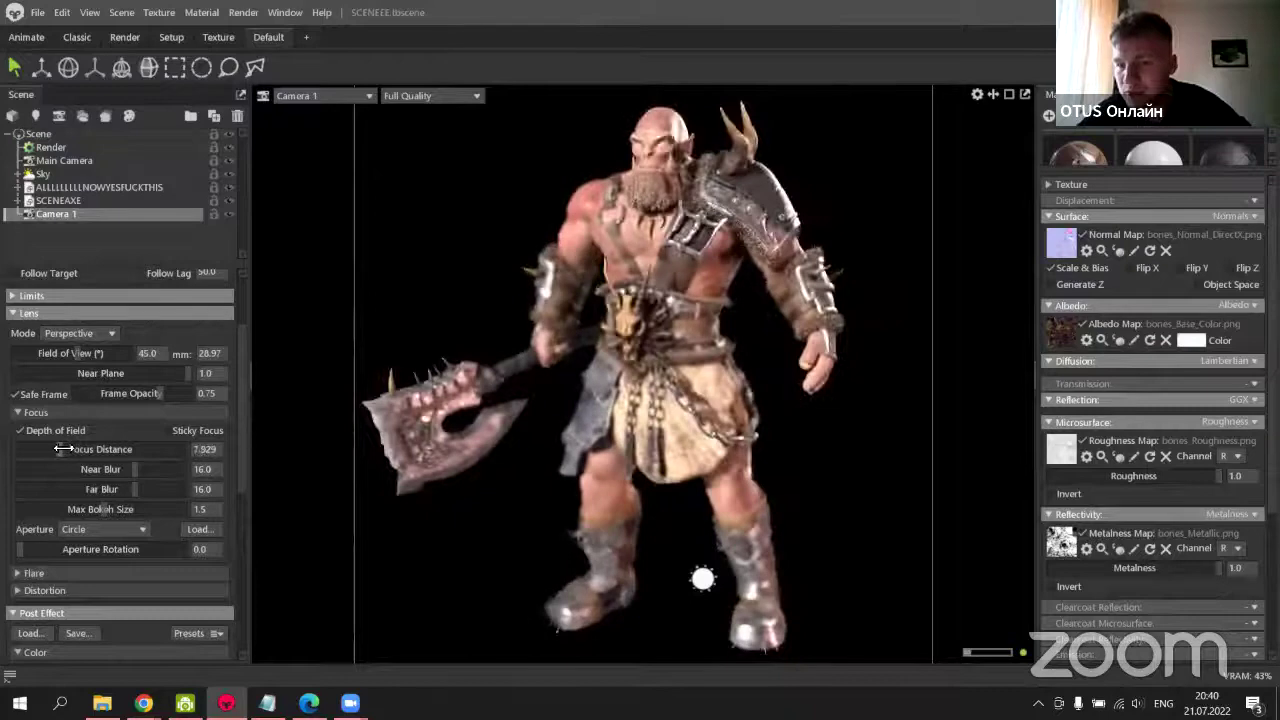
Focus on the belt skull up close with a 1.816 focus distance and 1.919 near blur, comparing with and without depth of field.
scroll(613, 316, "up", 10)
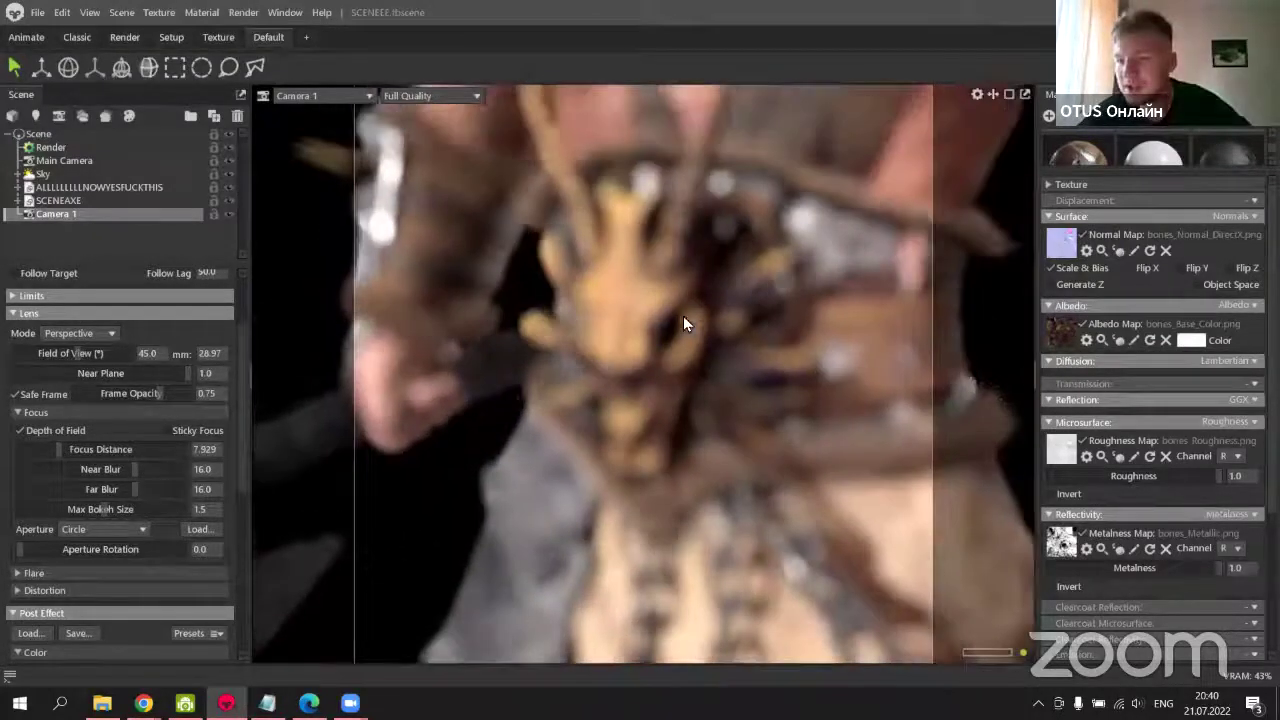
left_click_drag(683, 316, 700, 410)
left_click_drag(80, 448, 49, 467)
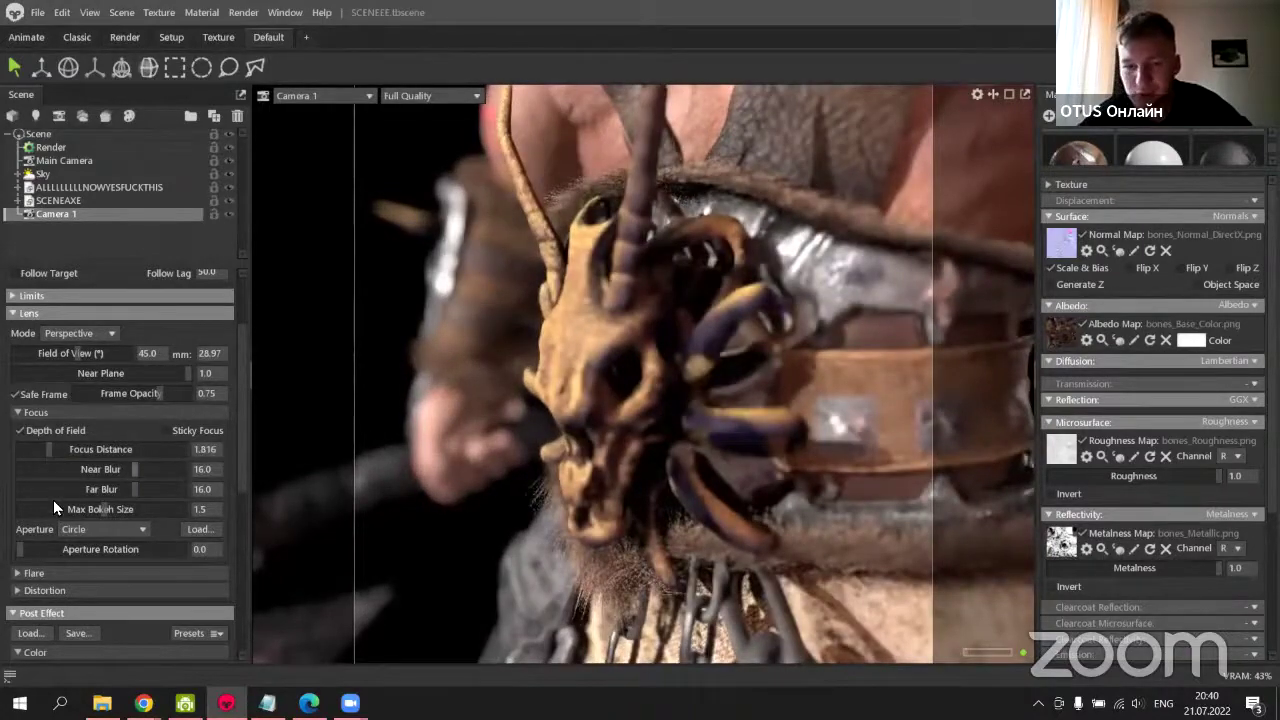
left_click_drag(138, 469, 59, 472)
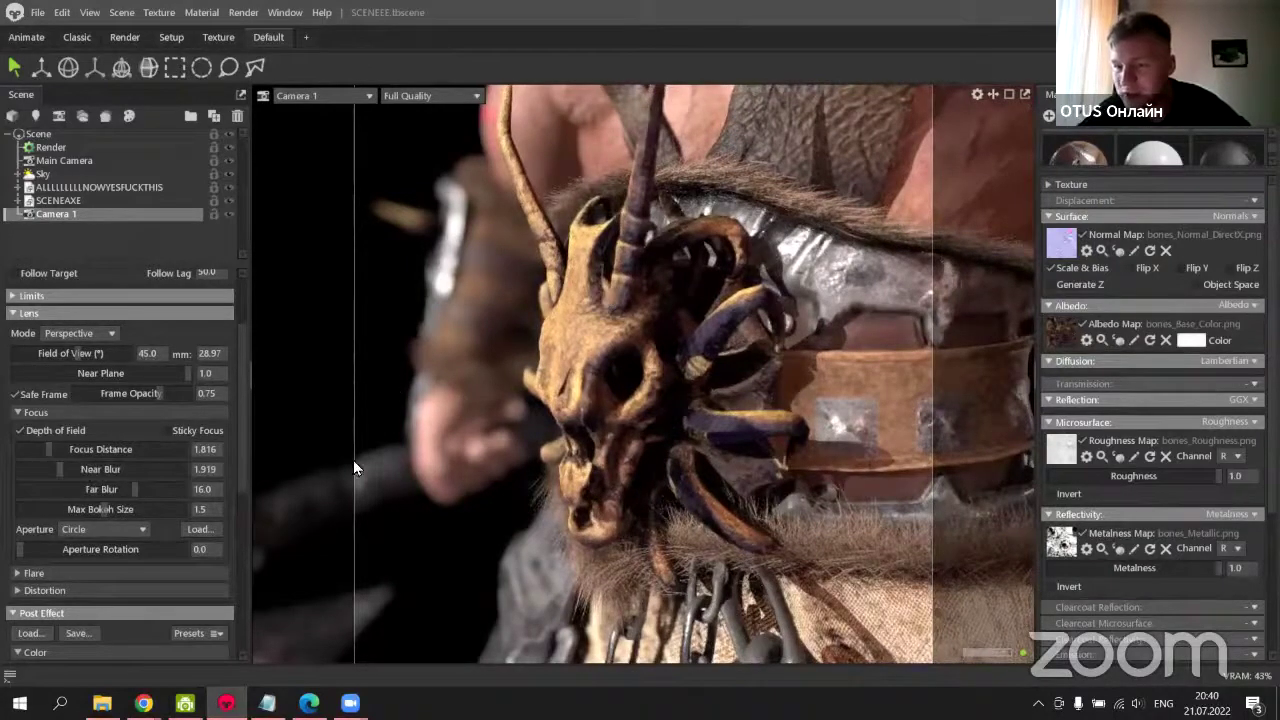
left_click(65, 430)
left_click(65, 432)
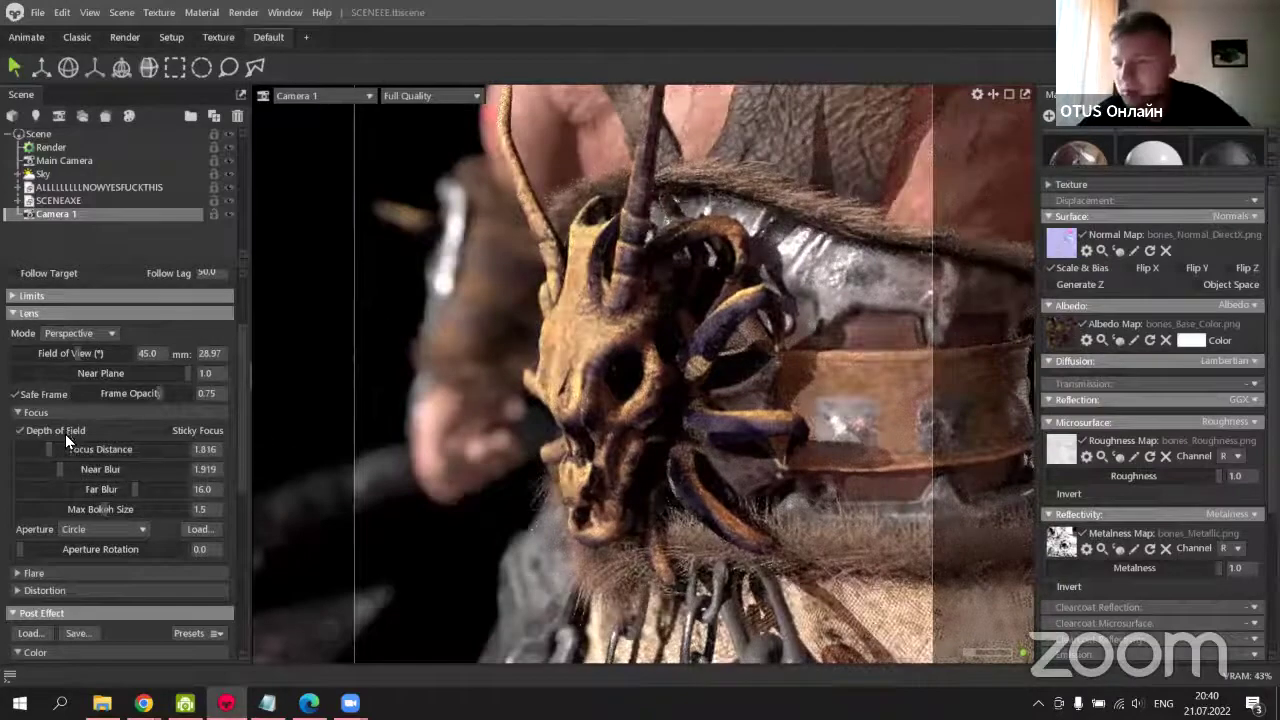
Pull the camera back to the full character and turn off Camera 1's depth of field.
scroll(569, 398, "down", 5)
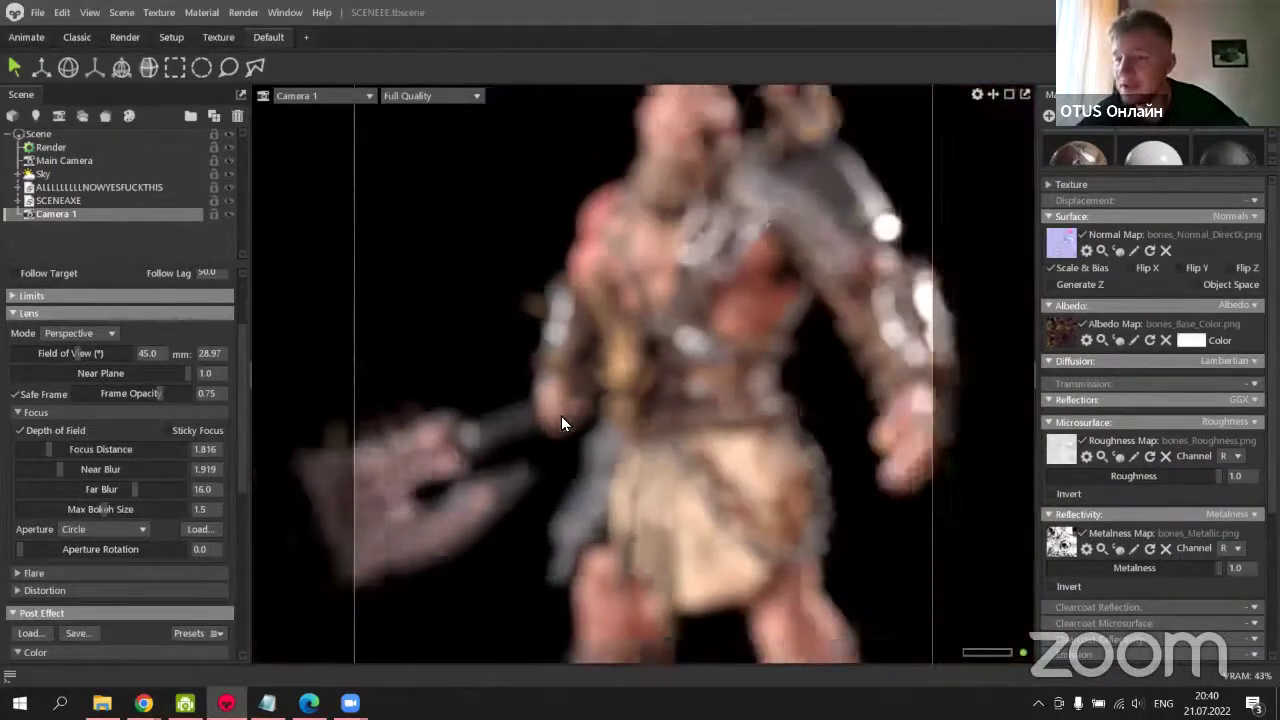
scroll(561, 416, "down", 3)
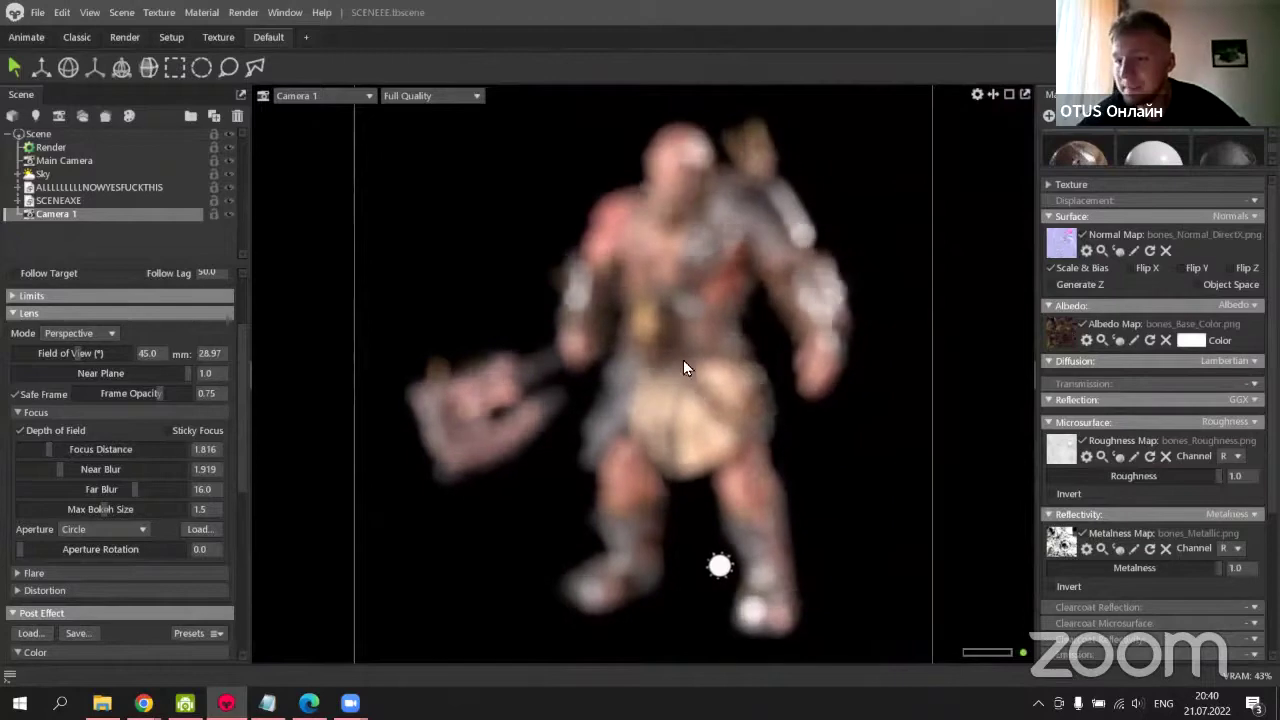
mouse_move(683, 368)
left_mouse_down()
mouse_move(663, 363)
mouse_move(691, 366)
mouse_move(674, 374)
left_mouse_up()
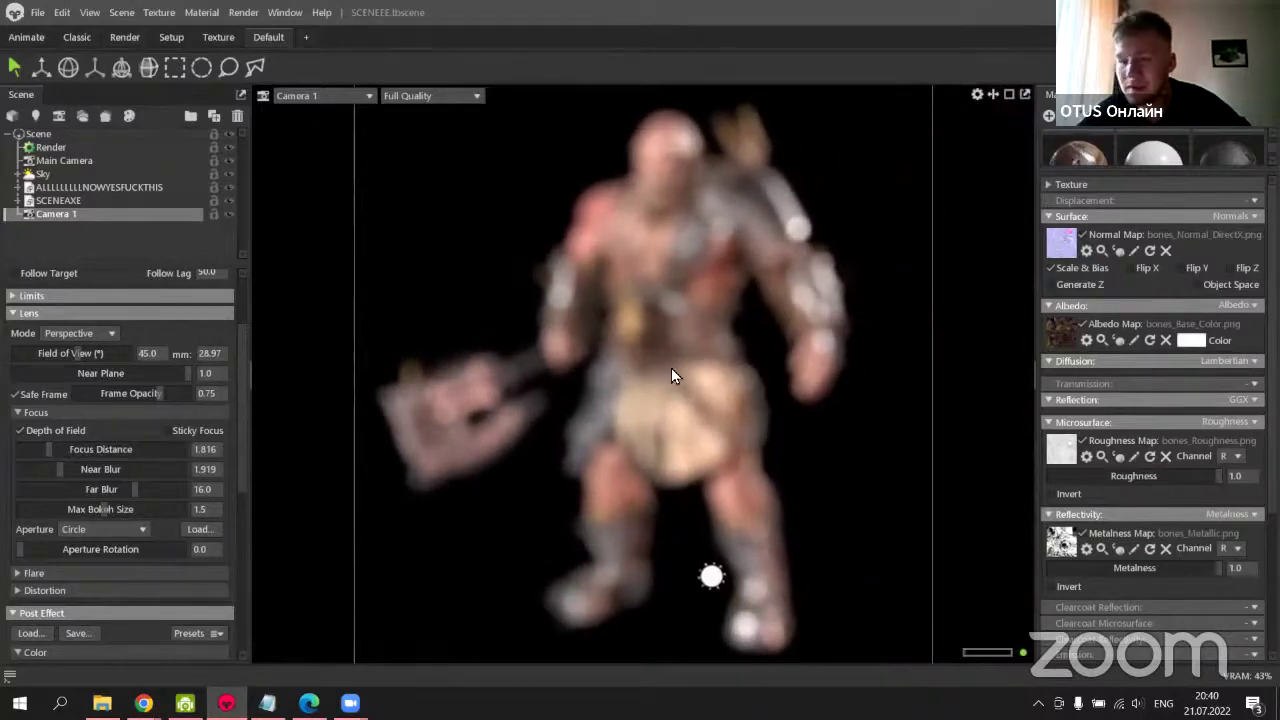
left_click(47, 430)
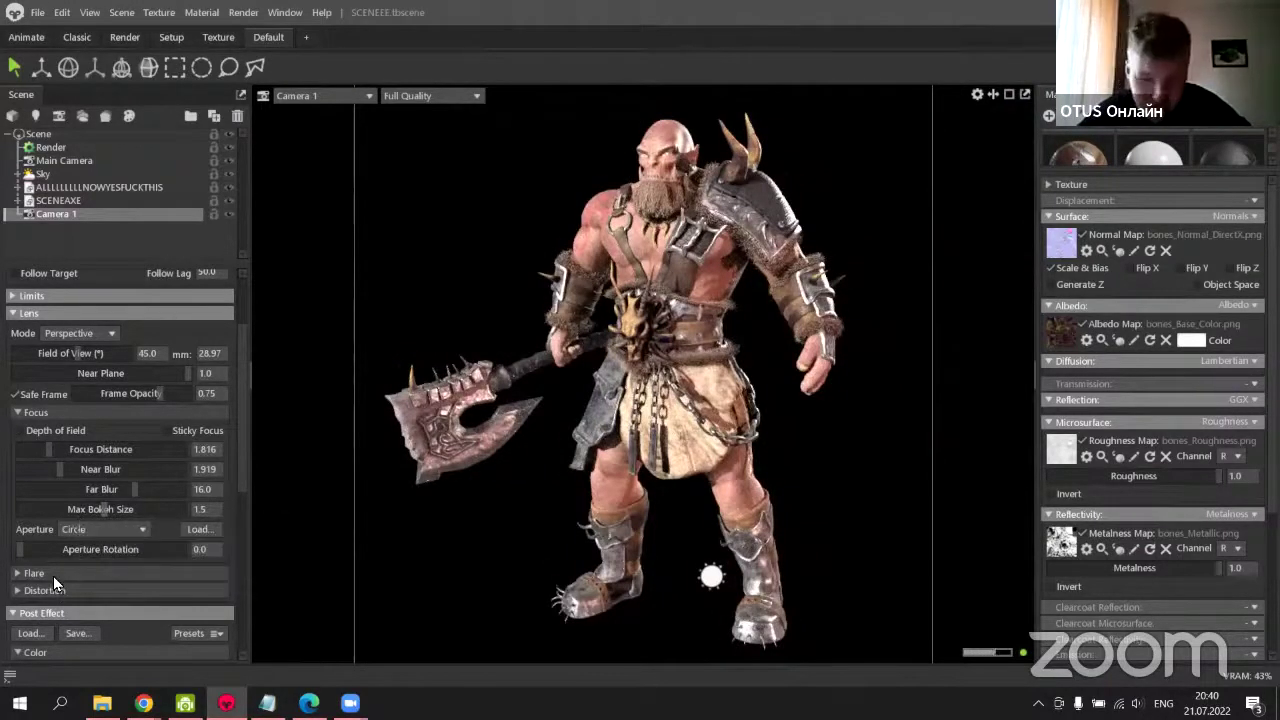
Try a lens flare strength of 6.173 on Camera 1 and reset it to 0.
left_click(35, 412)
left_click(31, 430)
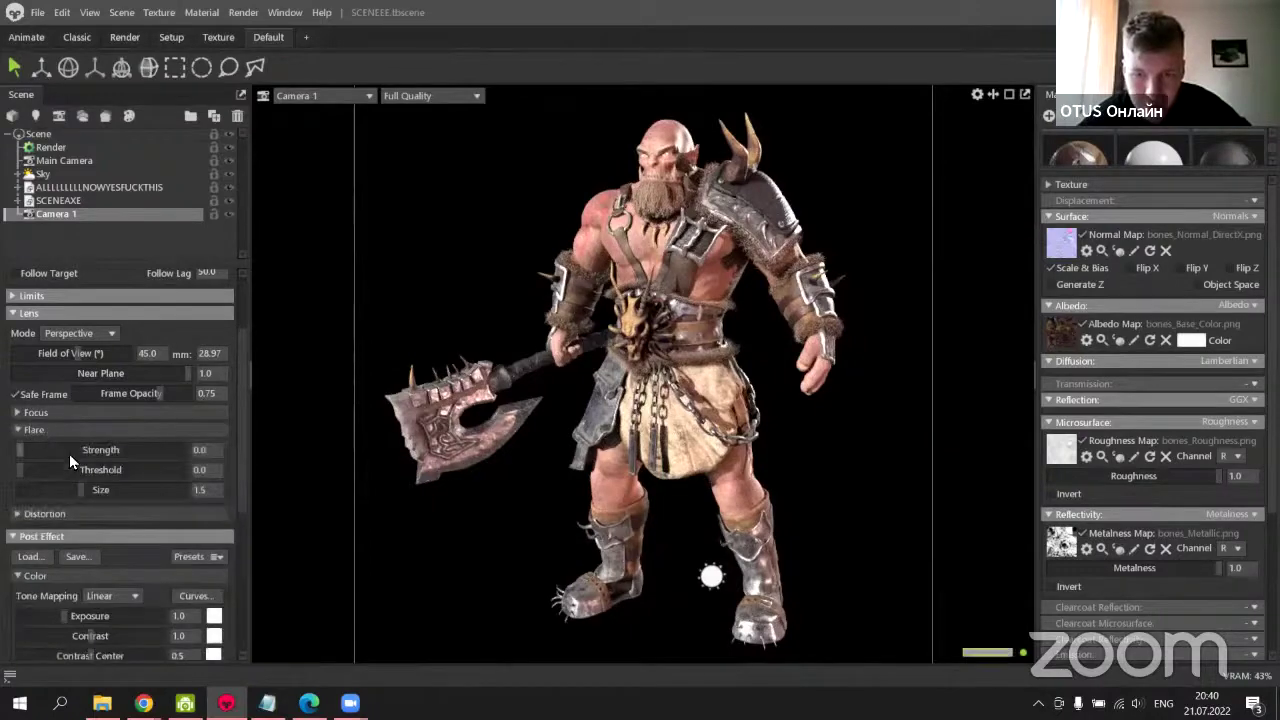
left_click_drag(51, 450, 6, 485)
left_click_drag(609, 468, 621, 432)
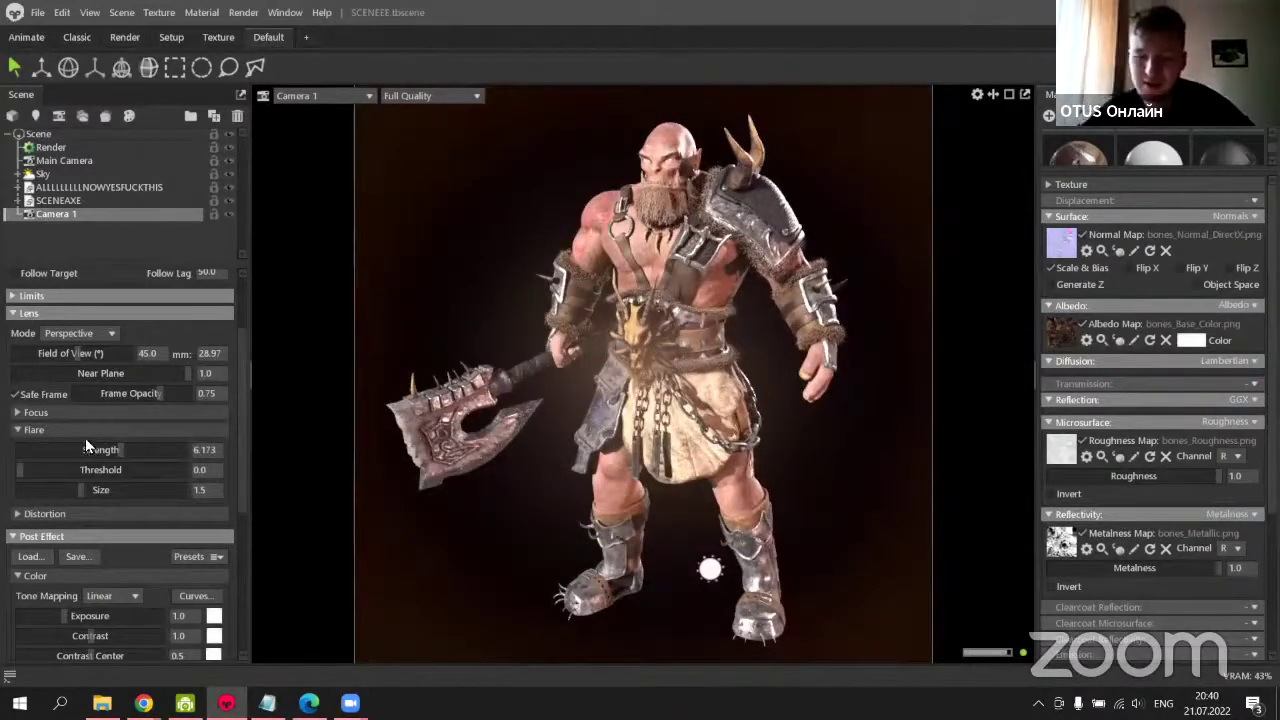
left_click_drag(85, 449, 18, 449)
Bring up Camera 1's distortion settings and raise the chromatic aberration to 1.0.
left_click(27, 514)
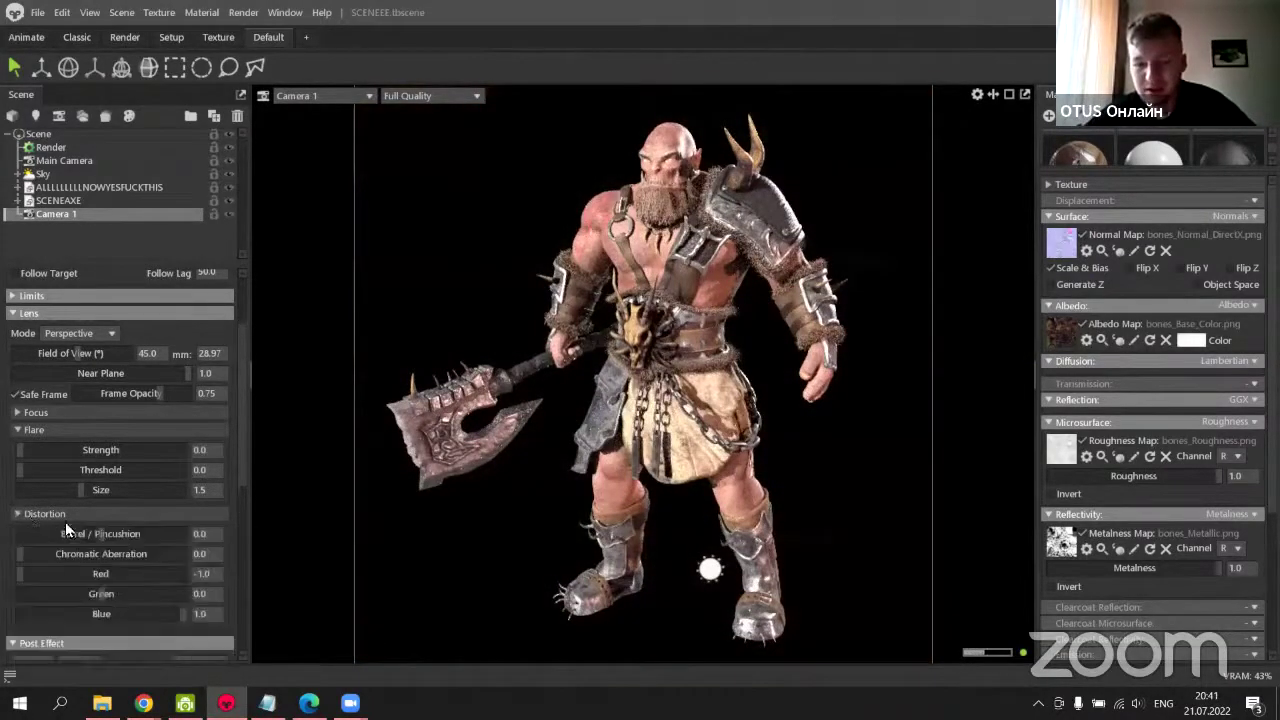
left_click(18, 429)
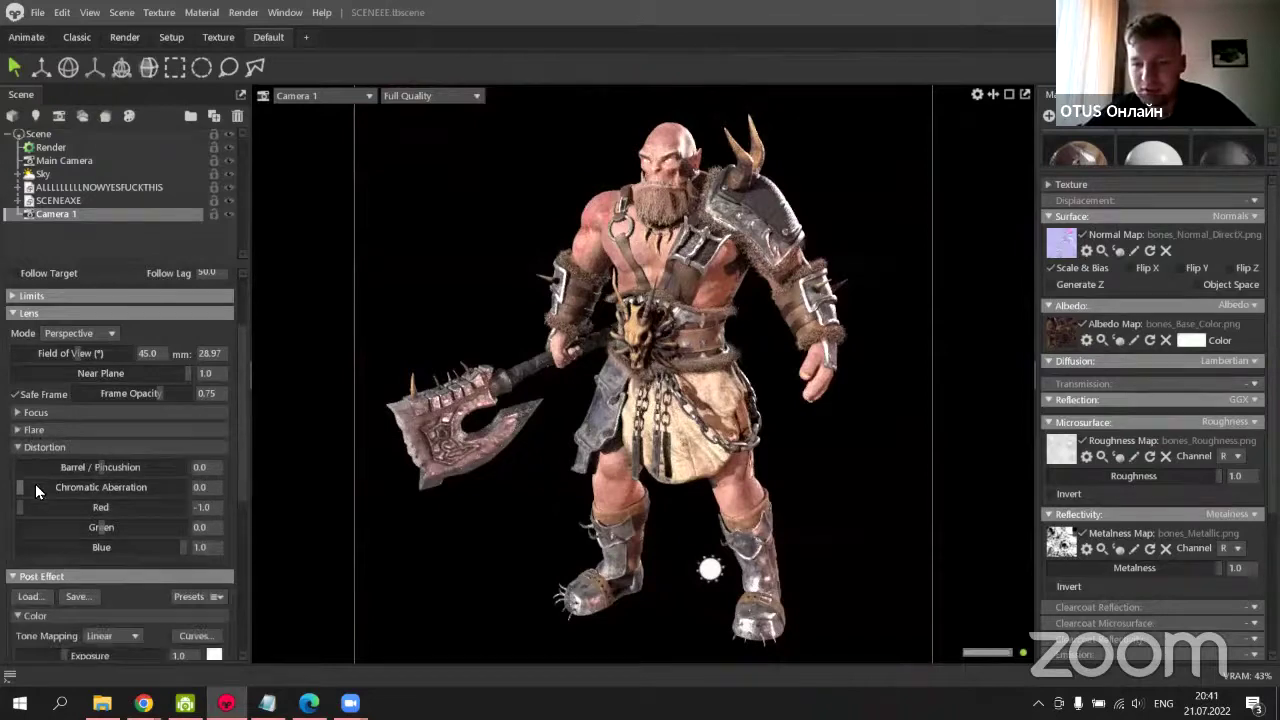
left_click_drag(33, 487, 203, 486)
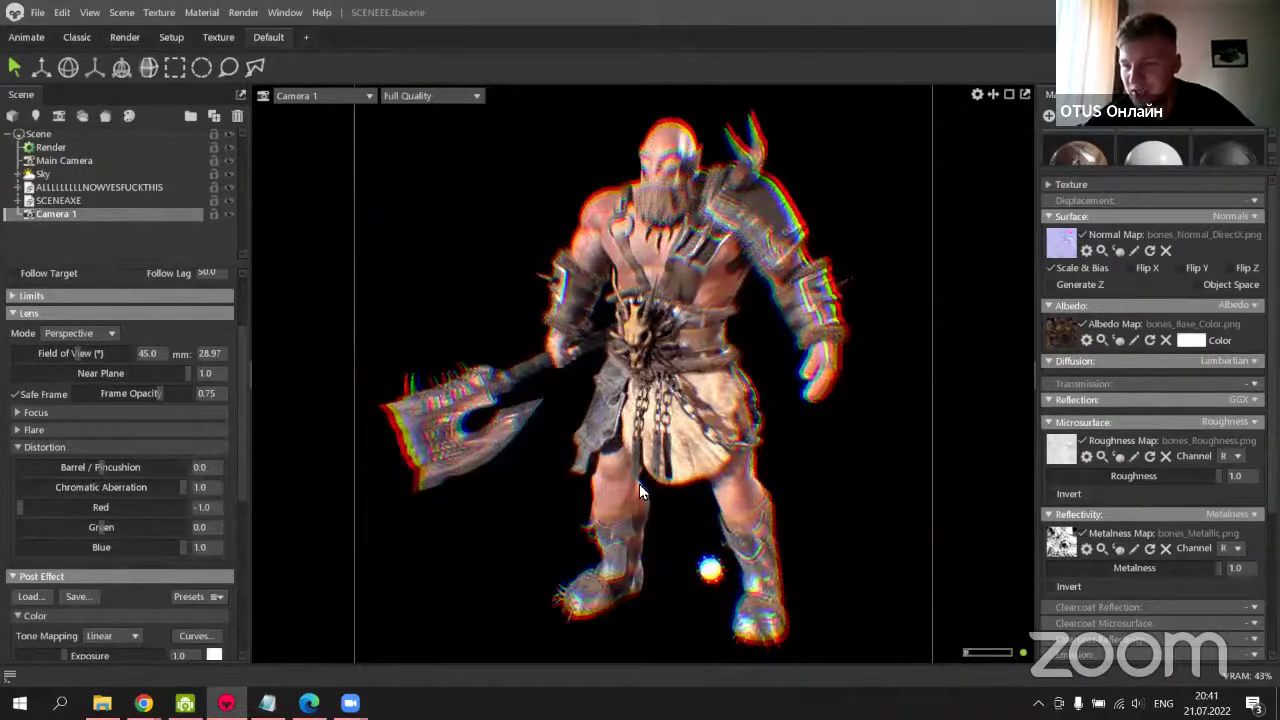
Undo the chromatic aberration adjustments on Camera 1 and collapse its Distortion settings.
left_click_drag(101, 527, 18, 547)
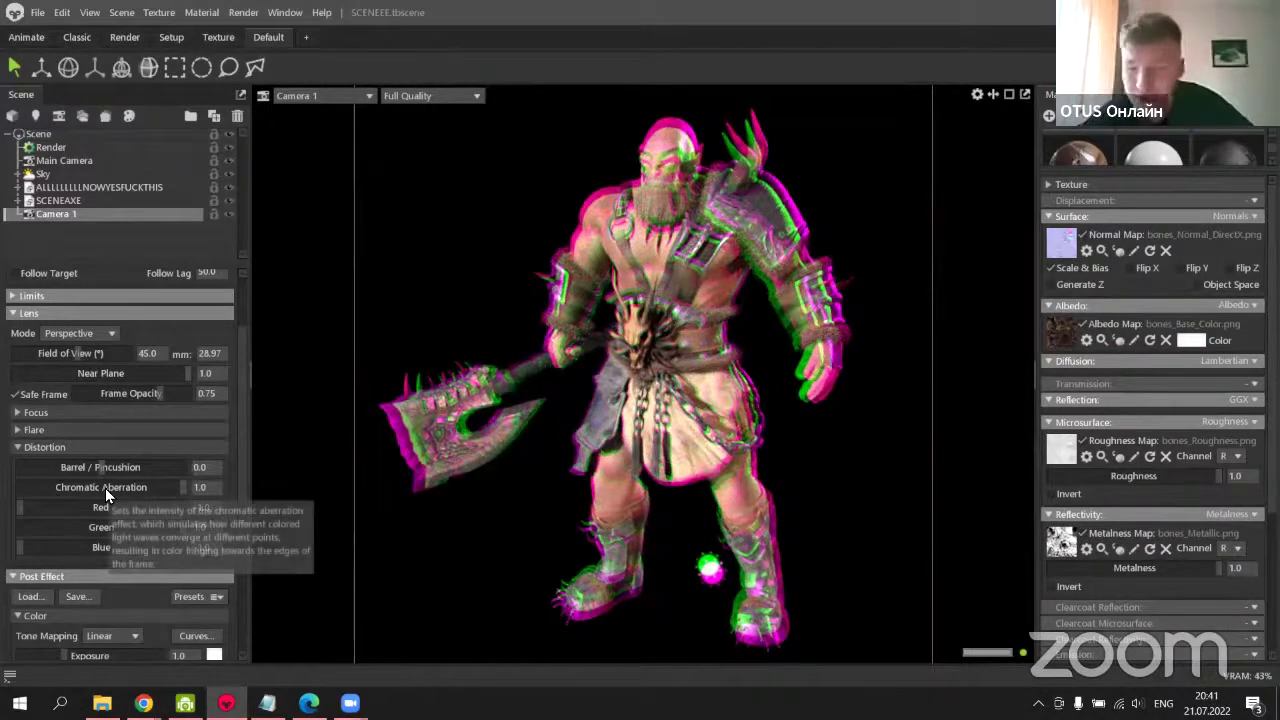
key("ctrl+z")
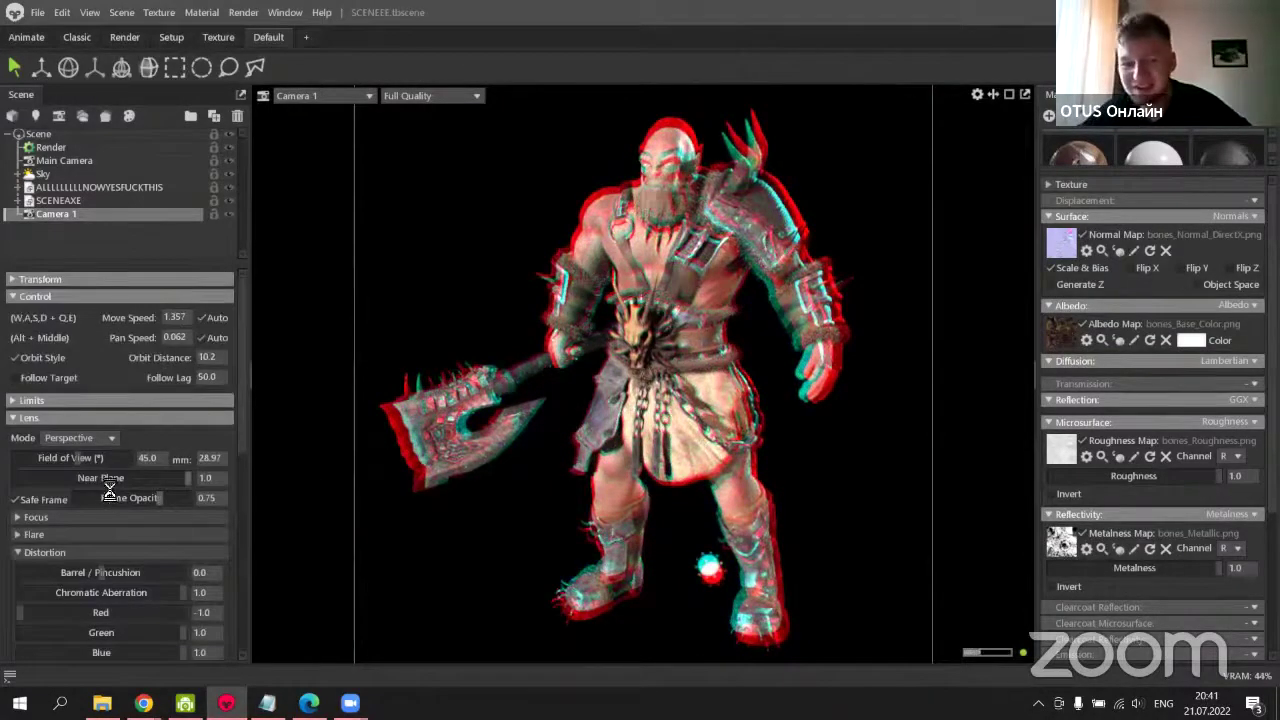
key("ctrl+z")
key("ctrl+z")
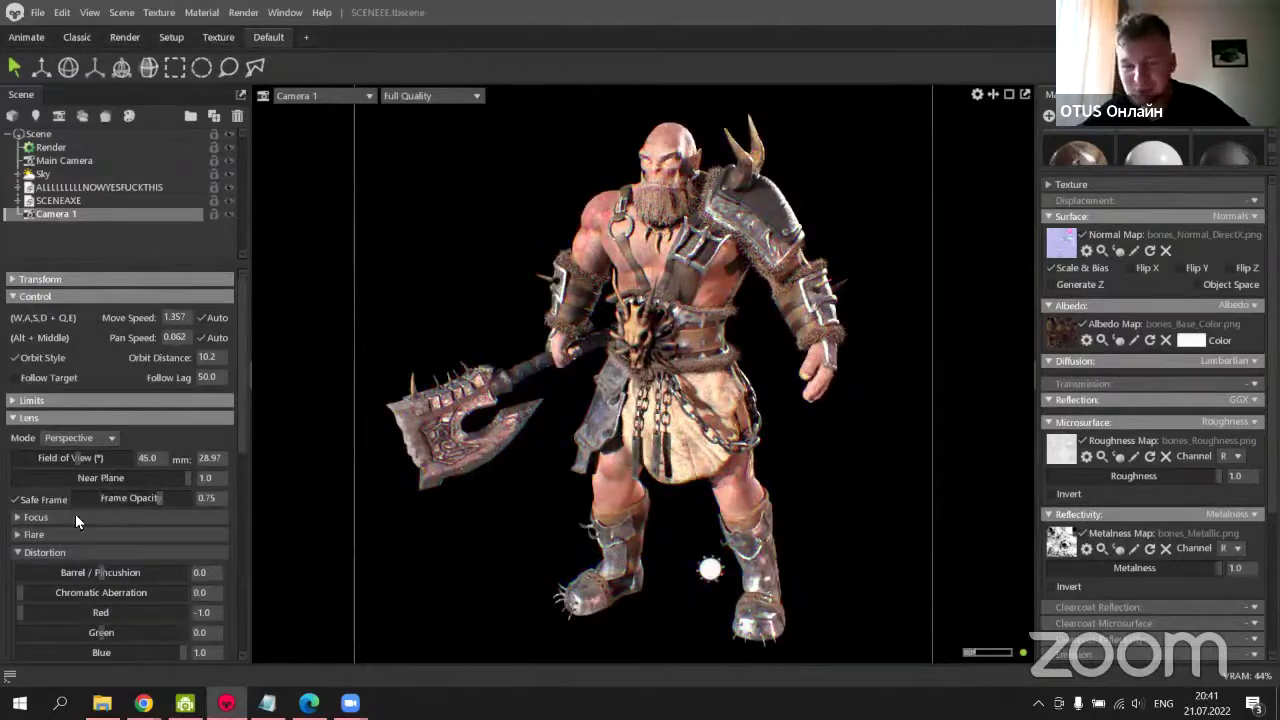
left_click(66, 548)
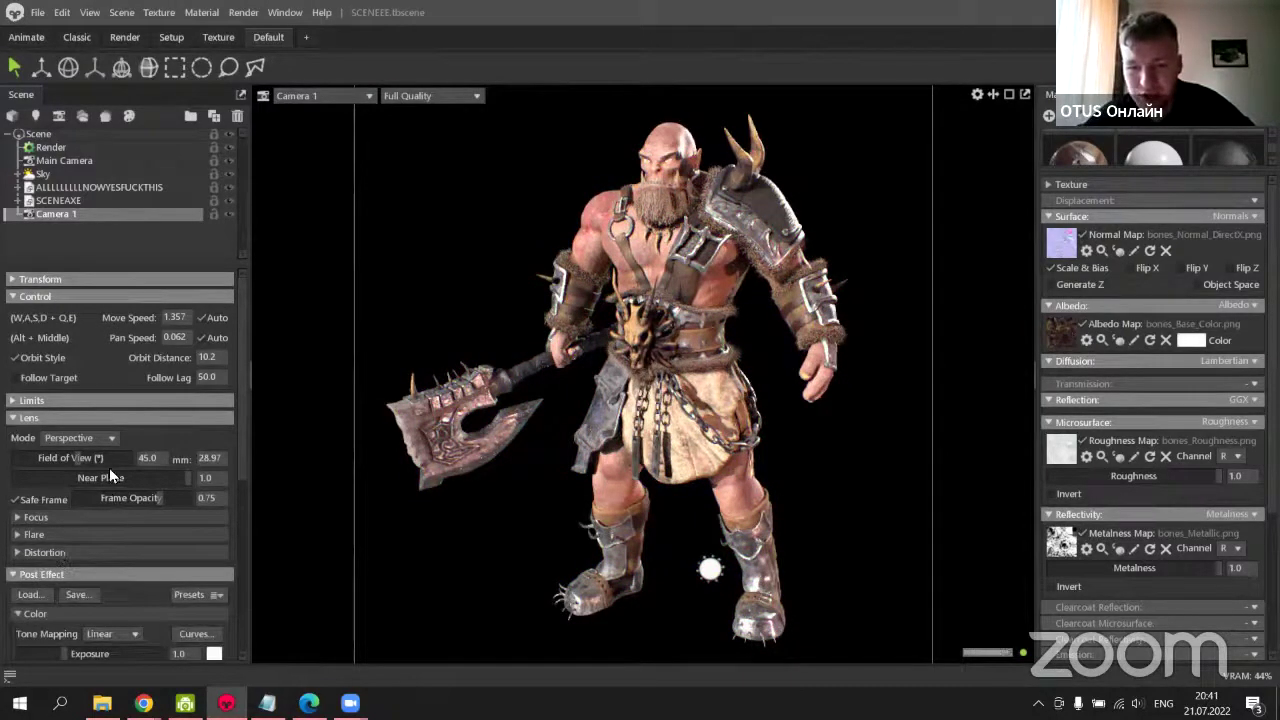
scroll(107, 462, "down", 5)
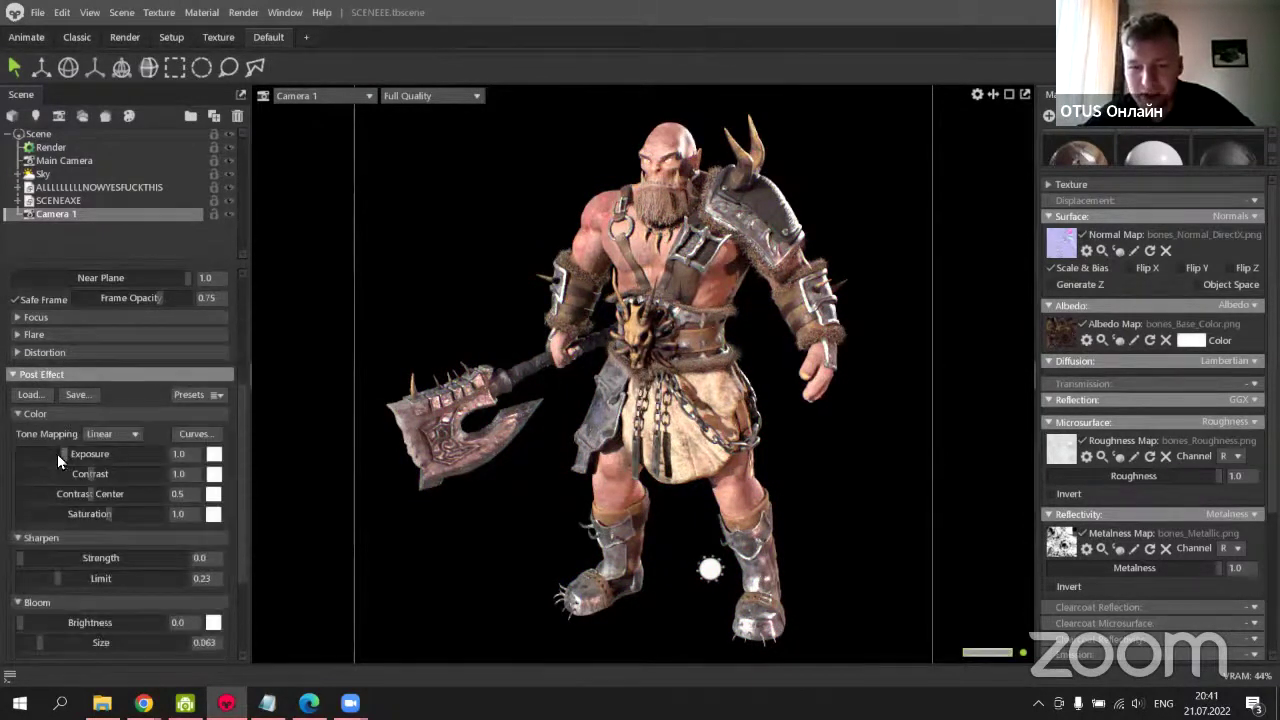
scroll(55, 366, "down", 1)
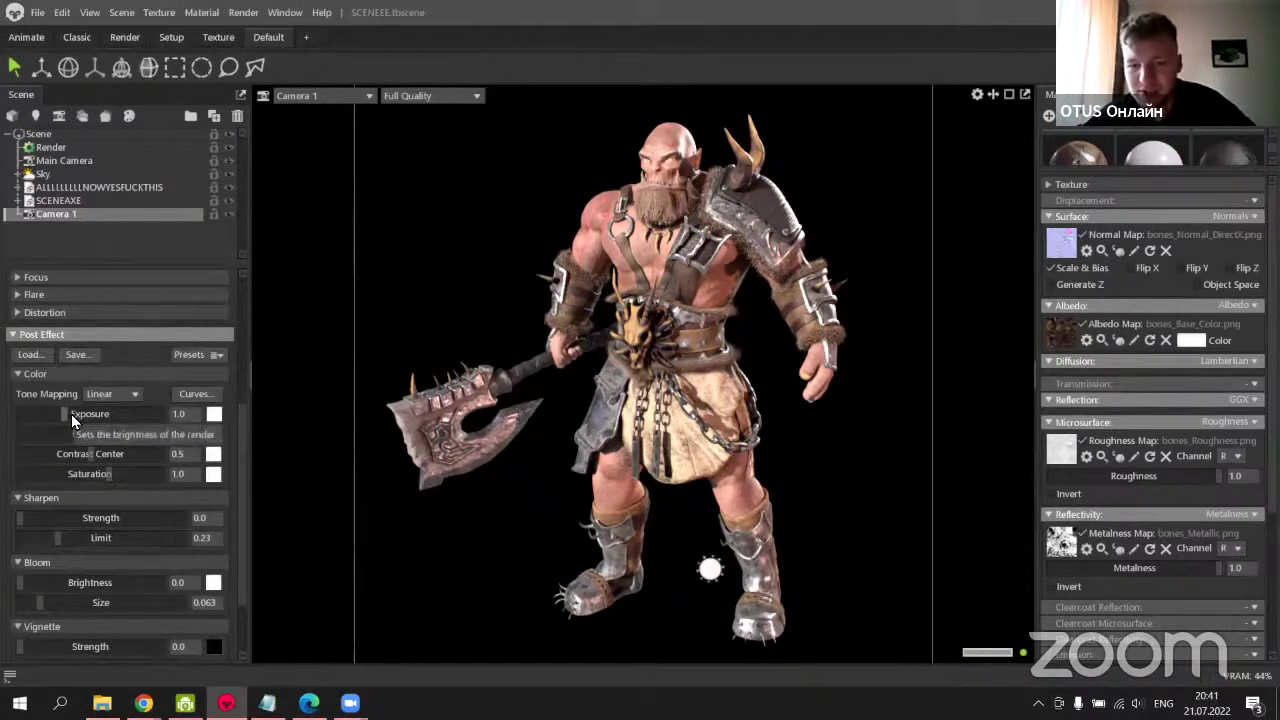
mouse_move(71, 414)
left_mouse_down()
mouse_move(95, 416)
mouse_move(71, 418)
left_mouse_up()
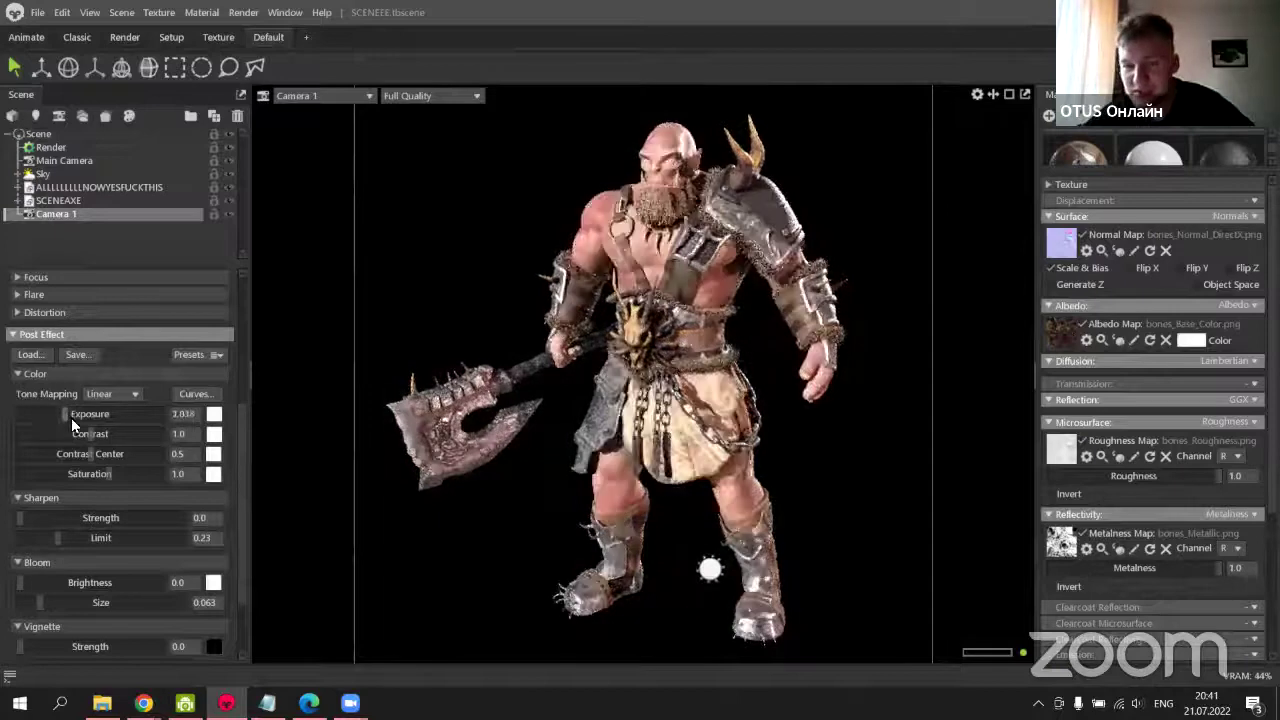
scroll(75, 440, "up", 5)
scroll(83, 484, "down", 7)
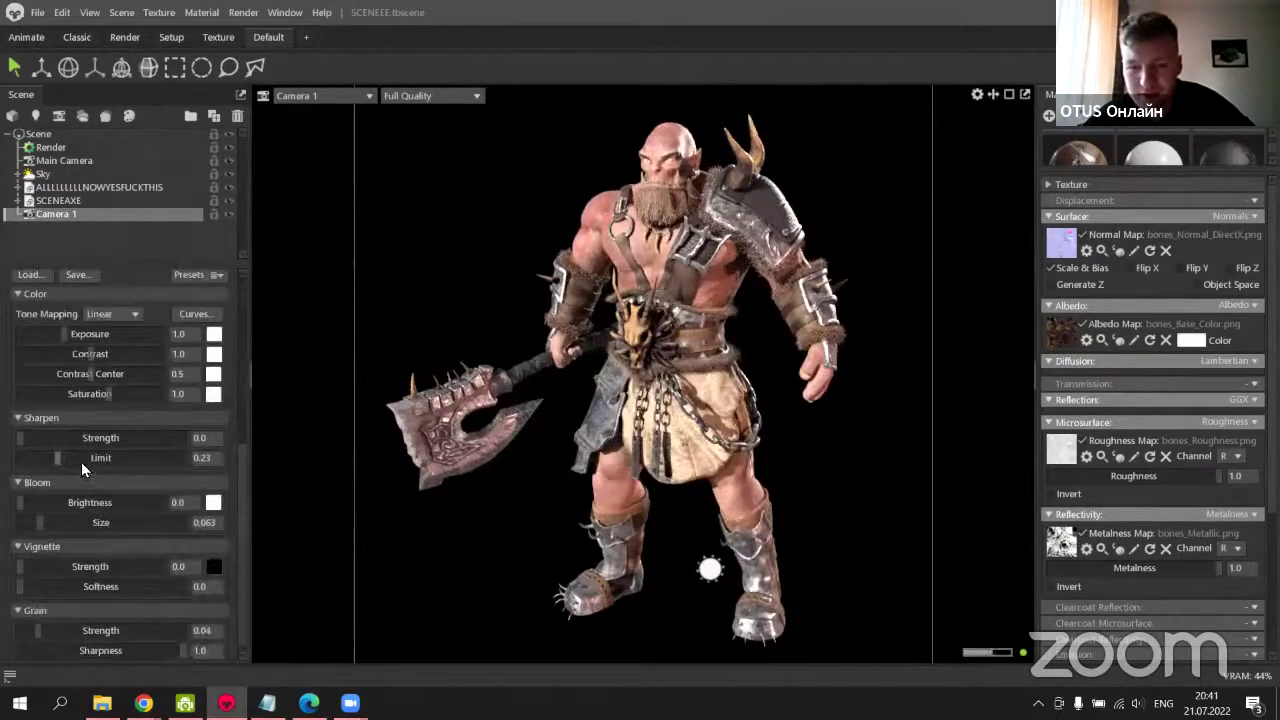
Lower the Sky light's brightness to about 1.014.
scroll(81, 462, "up", 2)
left_click(67, 175)
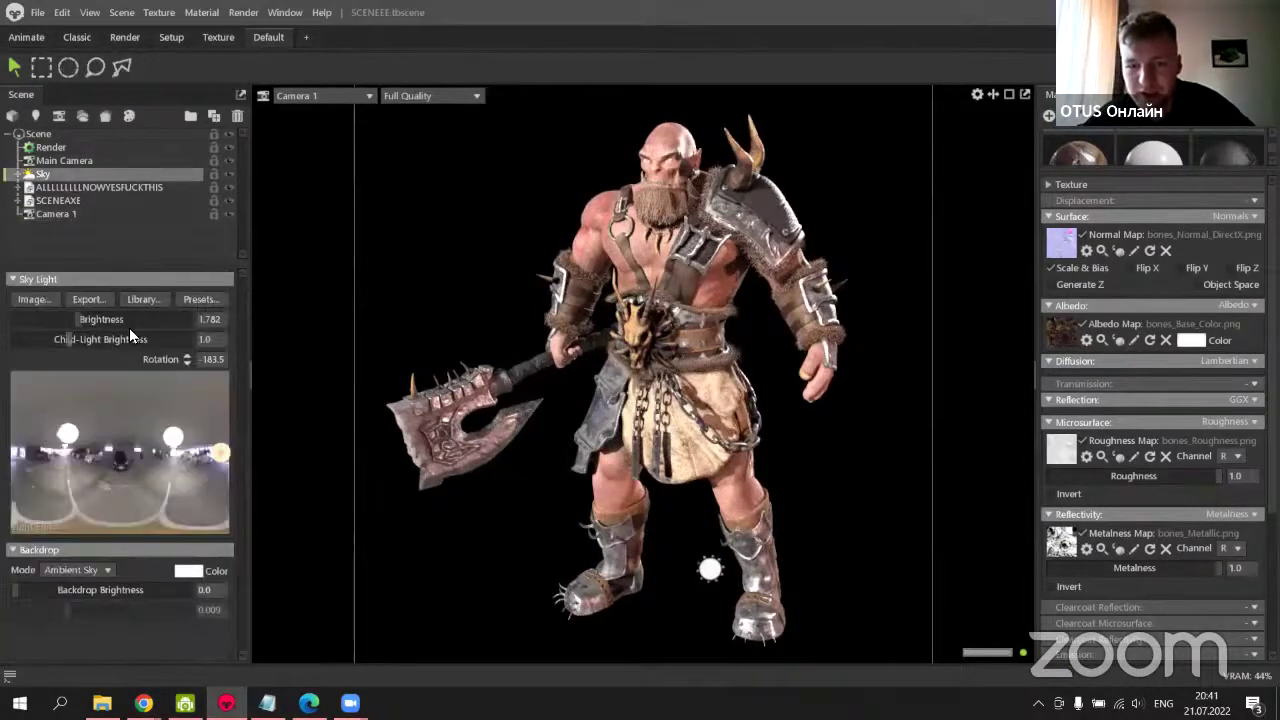
left_click_drag(71, 323, 74, 326)
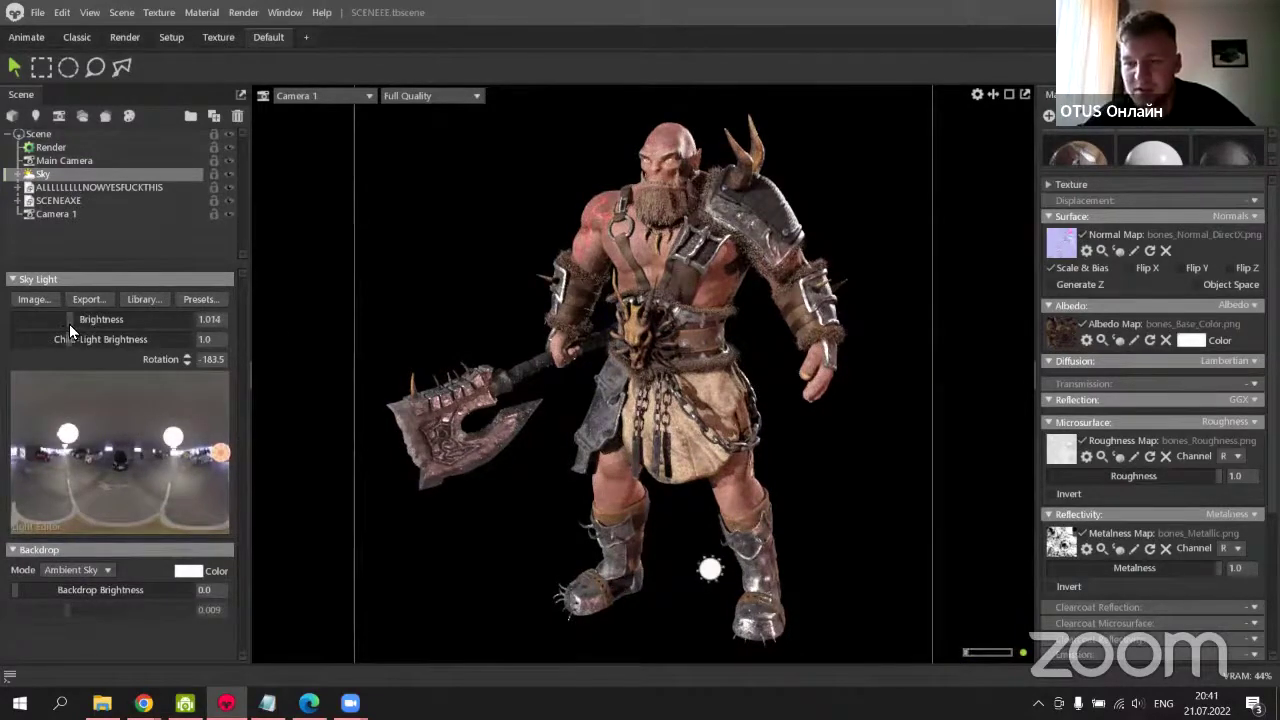
Raise Camera 1's post-effect exposure to about 1.658 and its contrast to about 1.025.
left_click(77, 214)
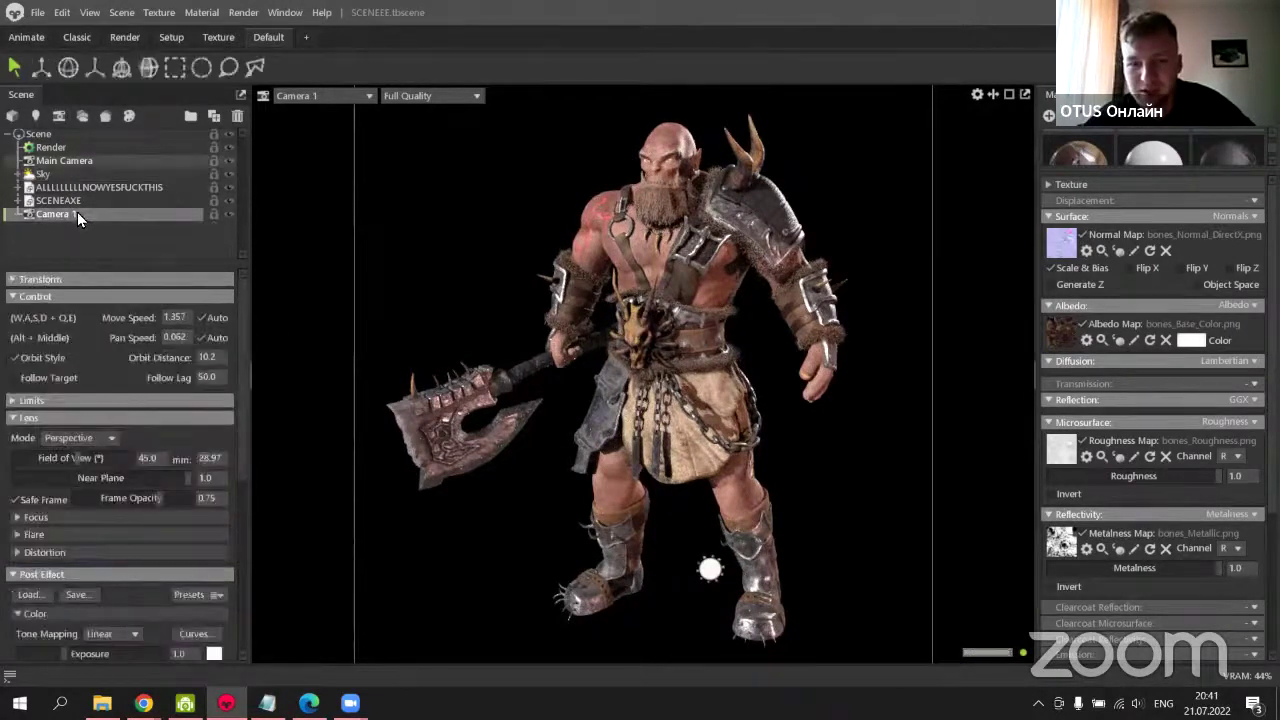
scroll(128, 442, "down", 4)
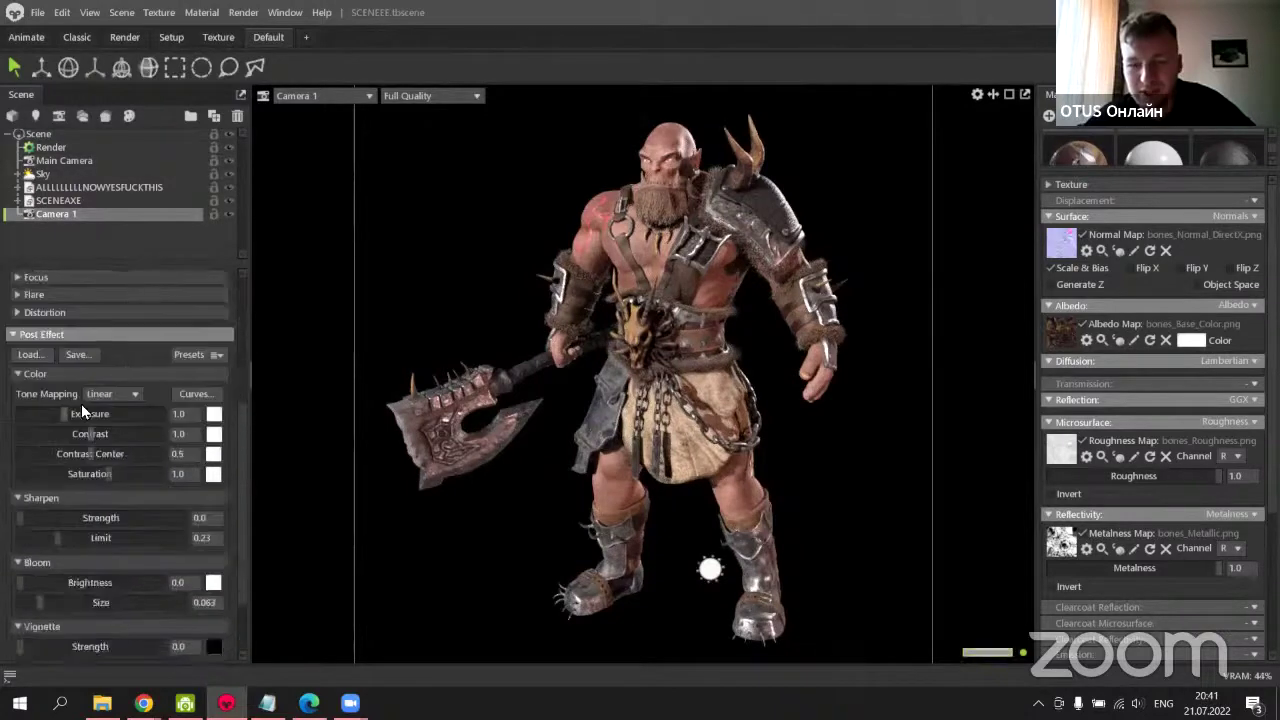
left_click_drag(69, 413, 73, 413)
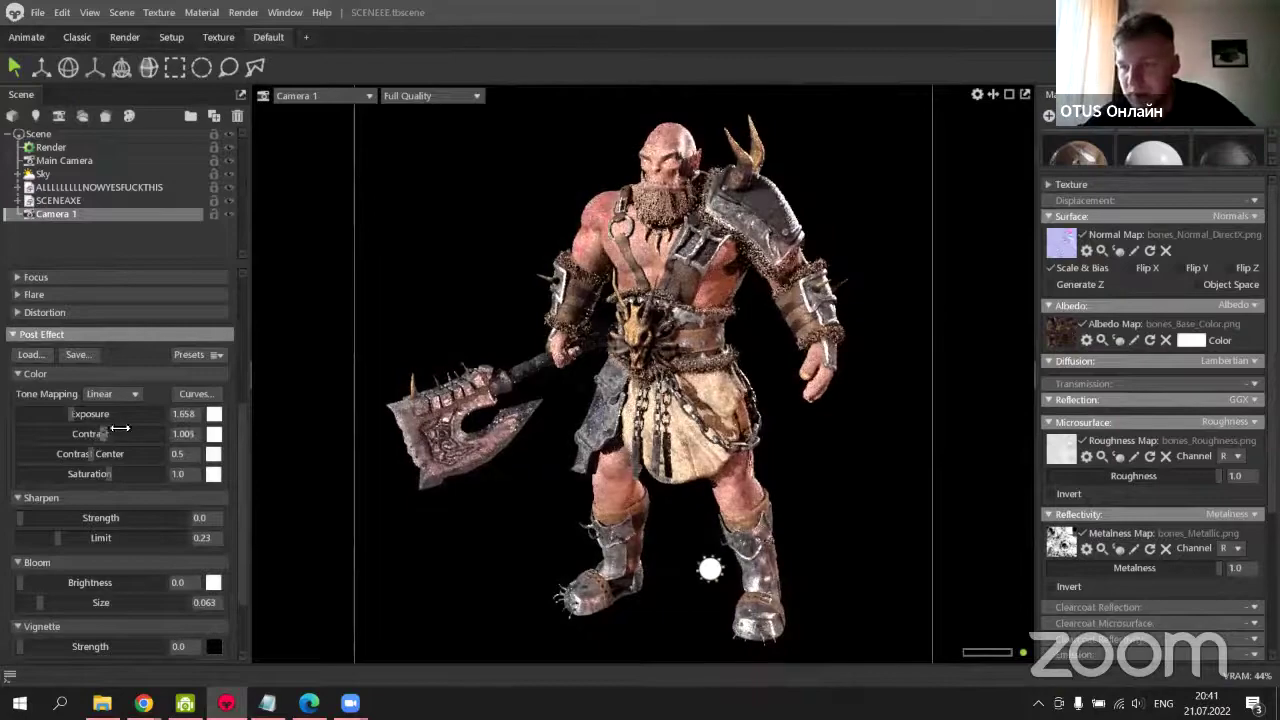
left_click_drag(107, 434, 111, 433)
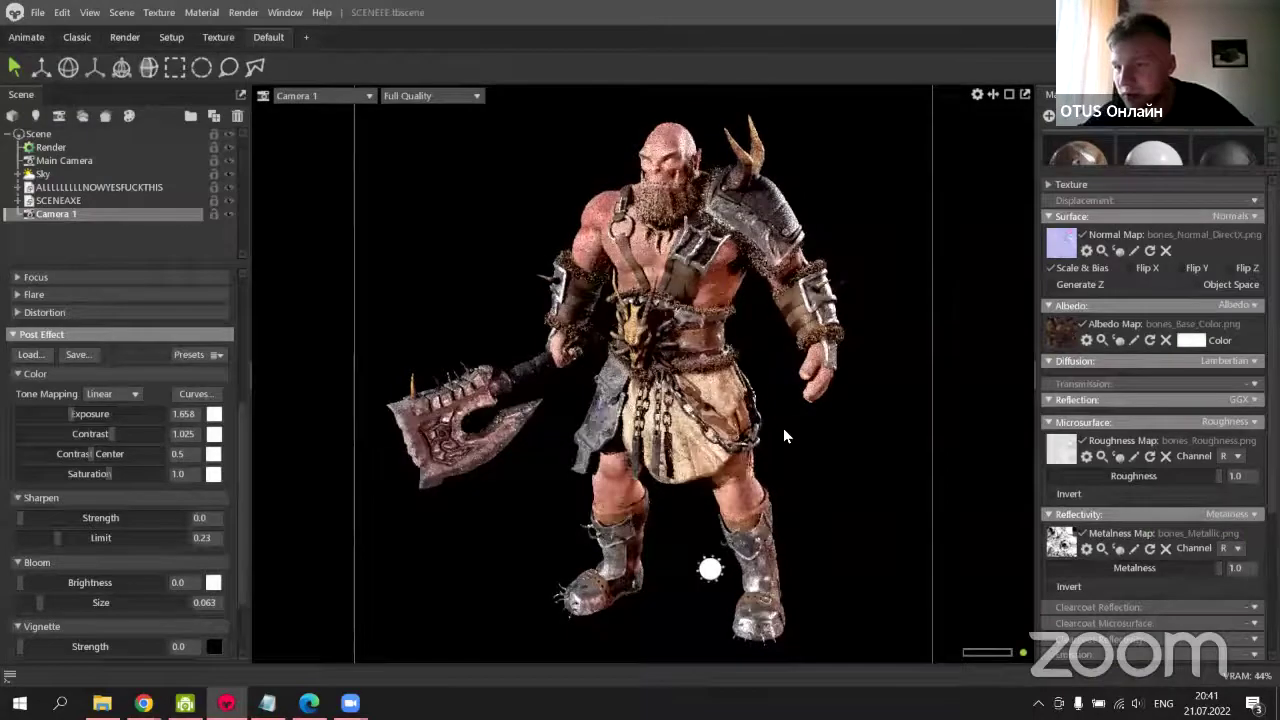
Rotate the sky lighting around the character so the metal hip plate and boots catch more light.
mouse_move(783, 428)
left_mouse_down("shift")
mouse_move(851, 416)
mouse_move(841, 440)
mouse_move(777, 434)
left_mouse_up("shift")
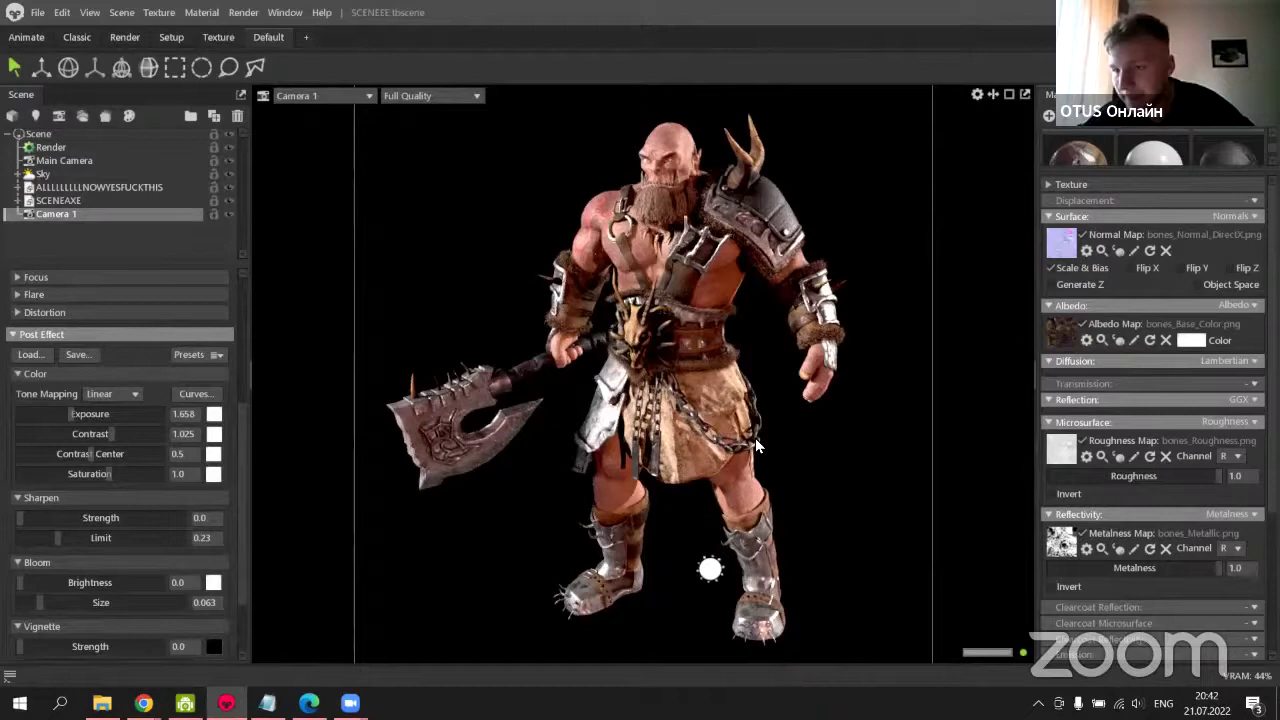
left_click_drag(755, 438, 753, 438, "shift")
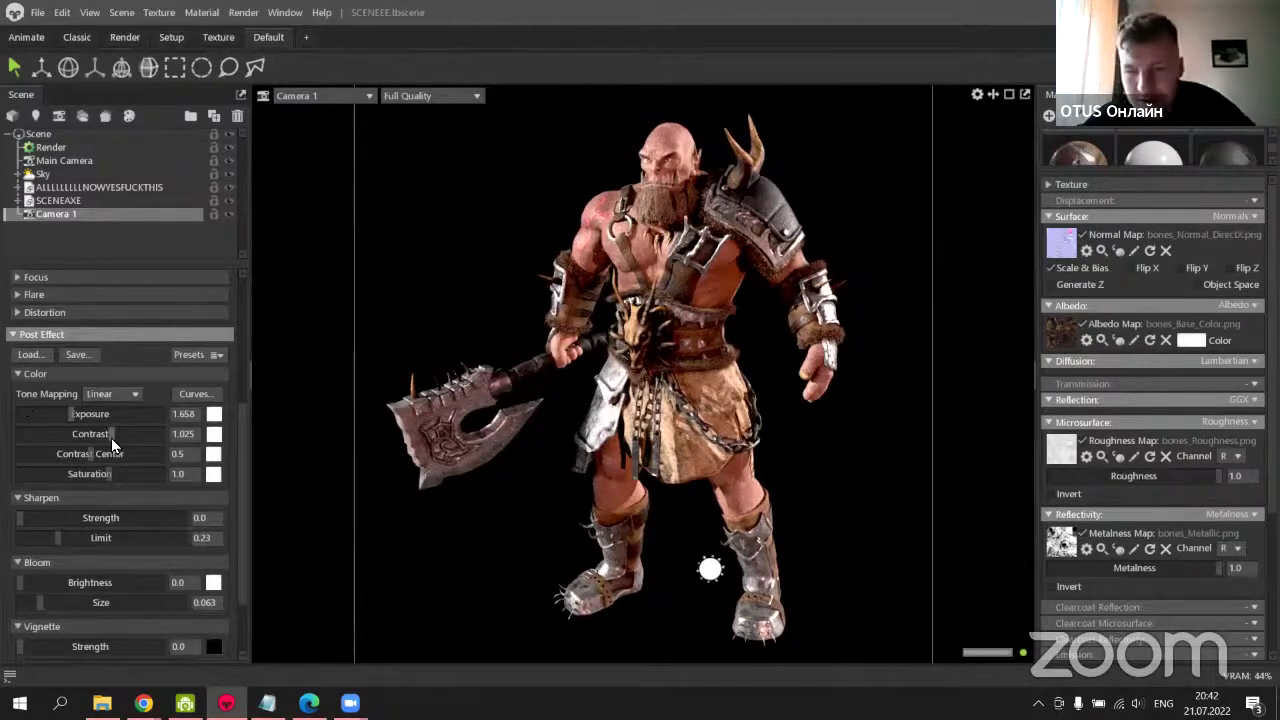
Fine-tune Camera 1's color grading to exposure 2.137, contrast 1.029, contrast center 0.424 and saturation 1.238.
left_click_drag(112, 434, 117, 433)
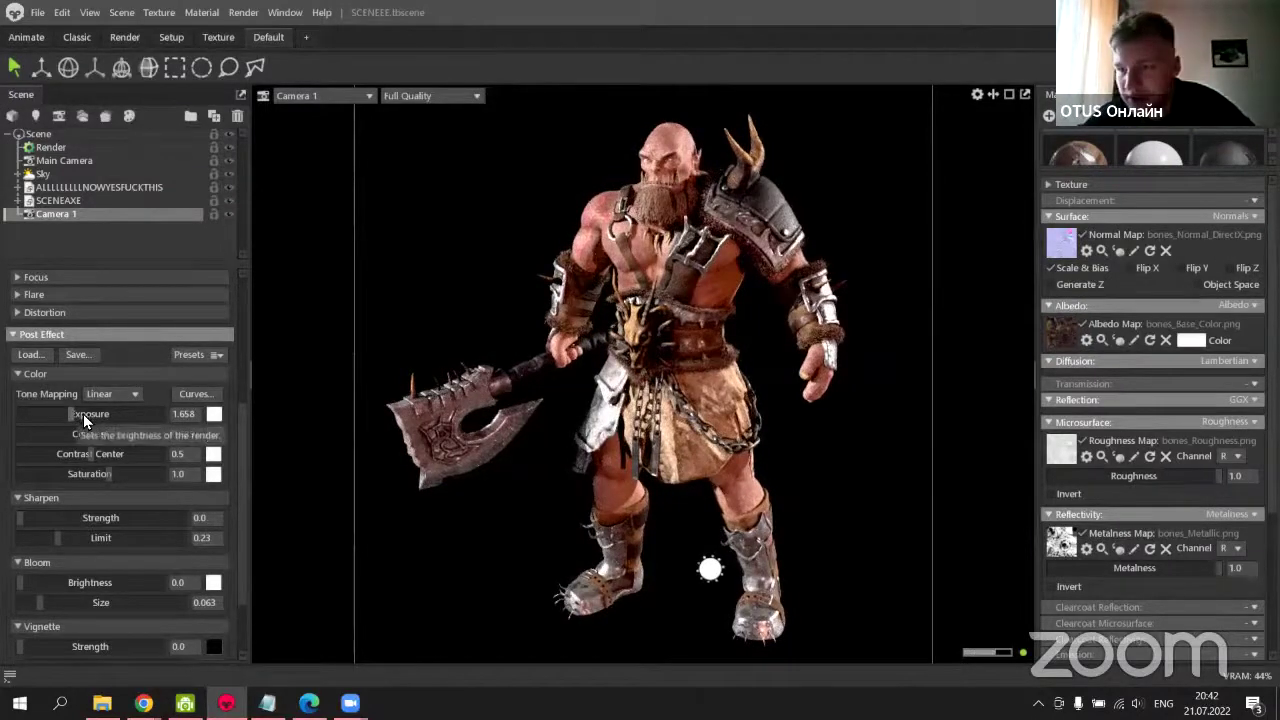
left_click_drag(77, 412, 78, 413)
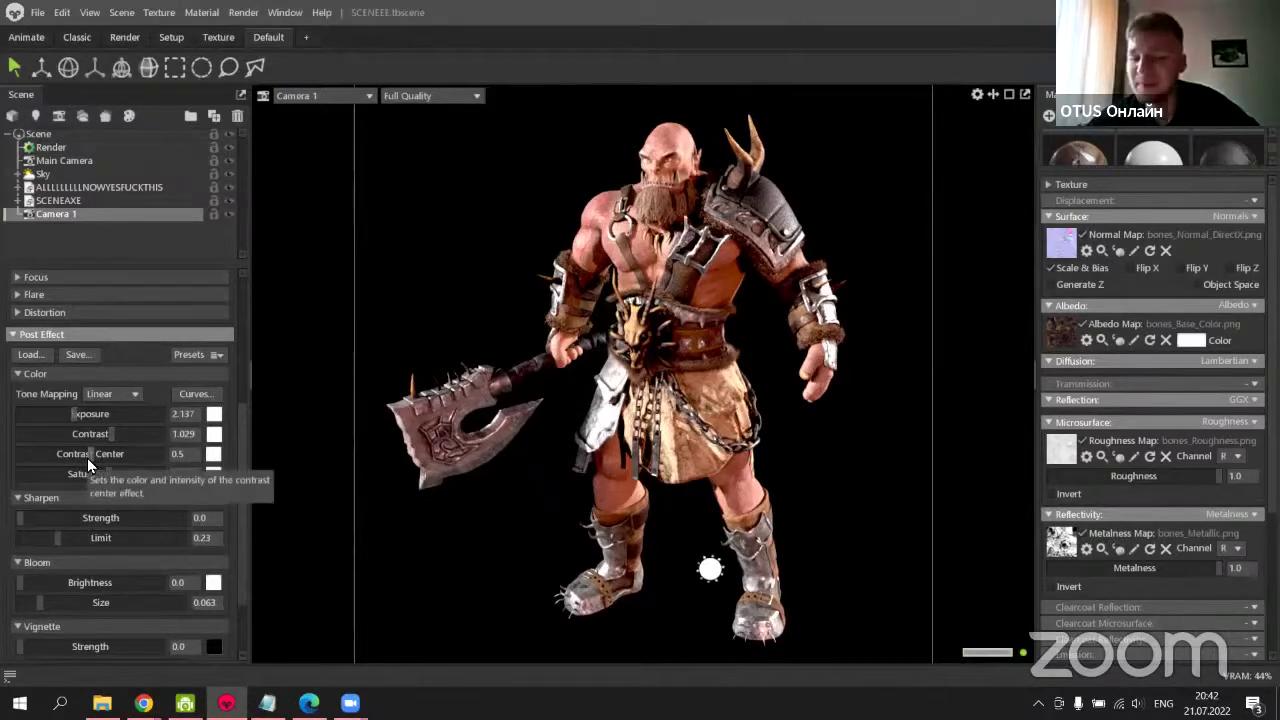
left_click_drag(87, 458, 123, 494)
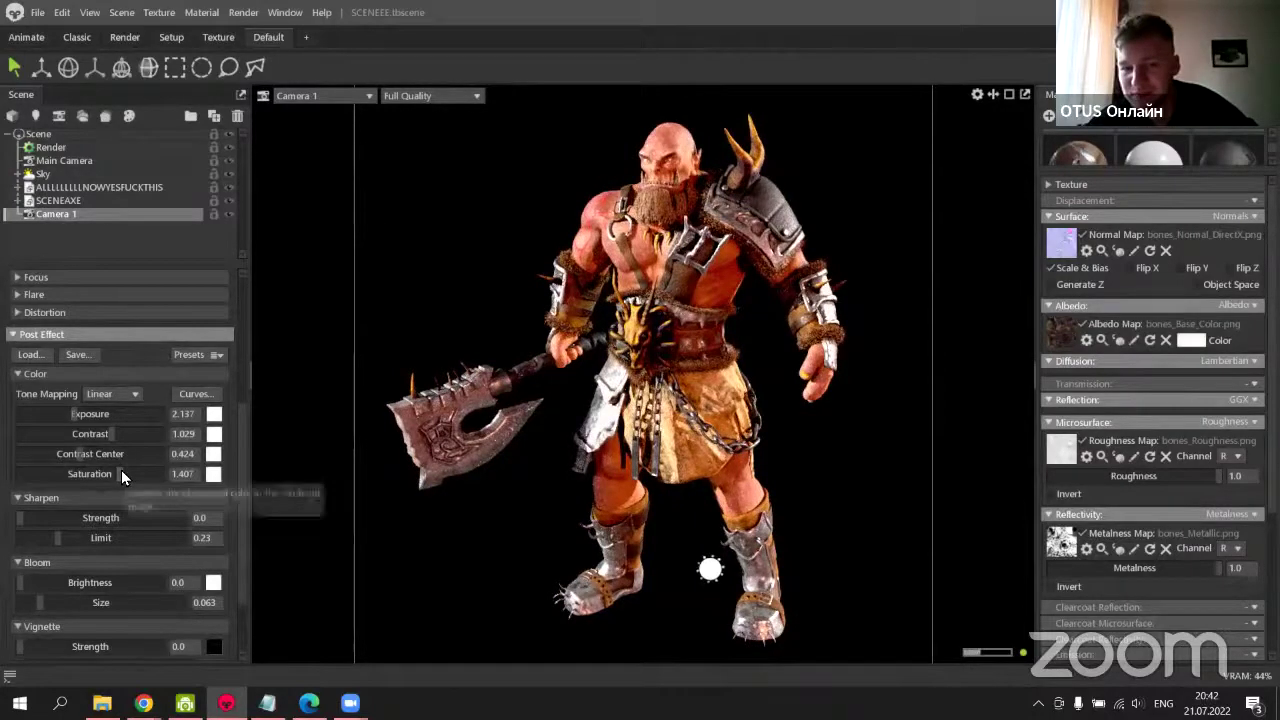
left_click(112, 393)
left_click(131, 402)
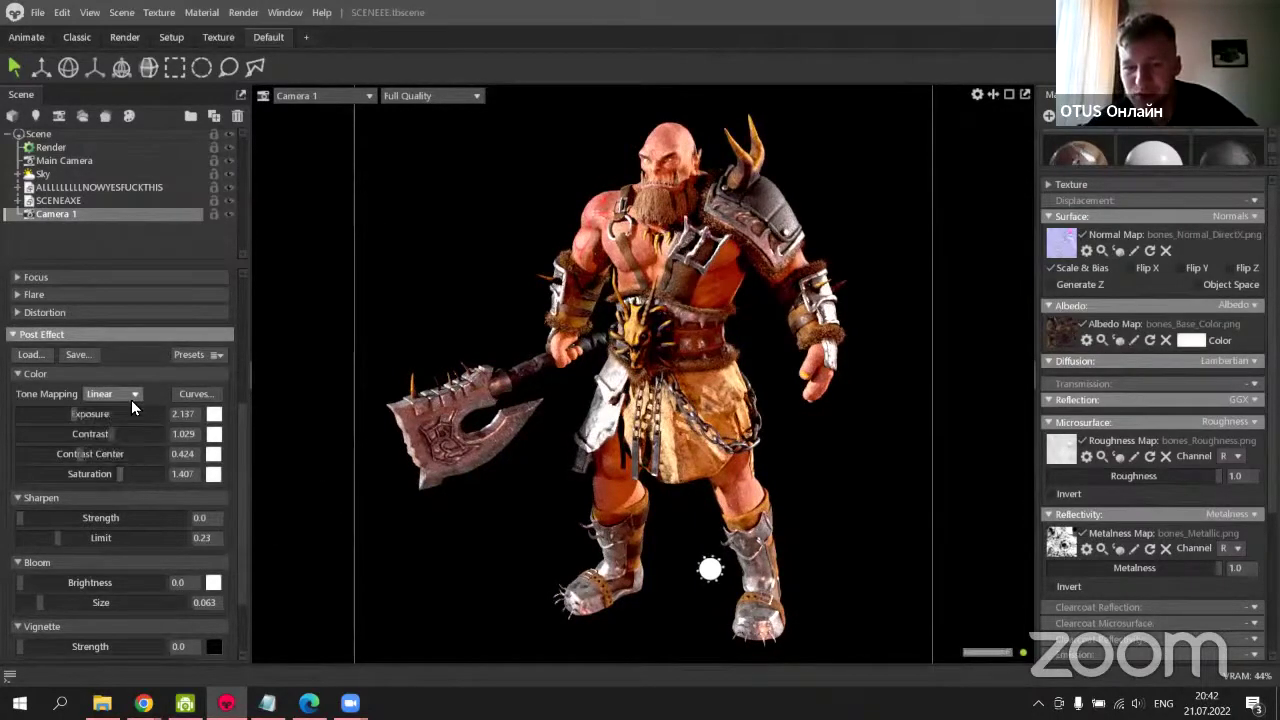
left_click_drag(115, 484, 113, 478)
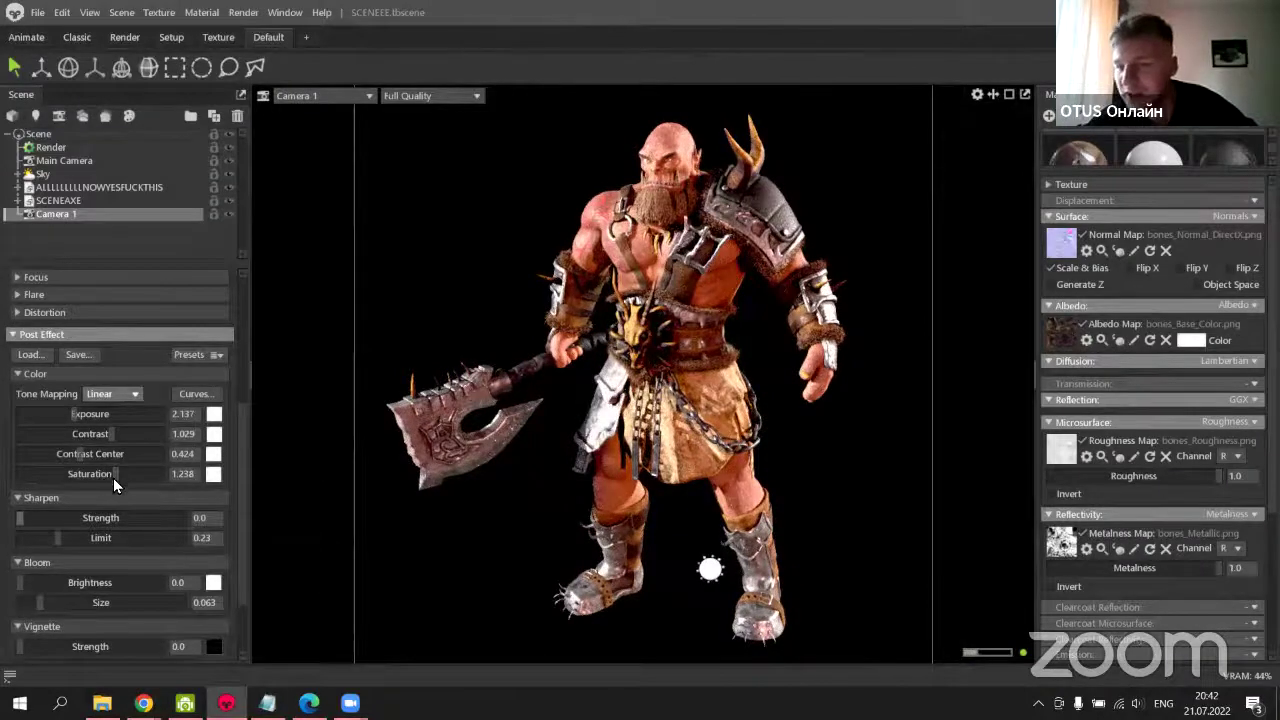
Test the sharpen effect at strength 10.0, lower its limit to 0.005, and return the strength to 0.0.
left_click_drag(25, 517, 253, 550)
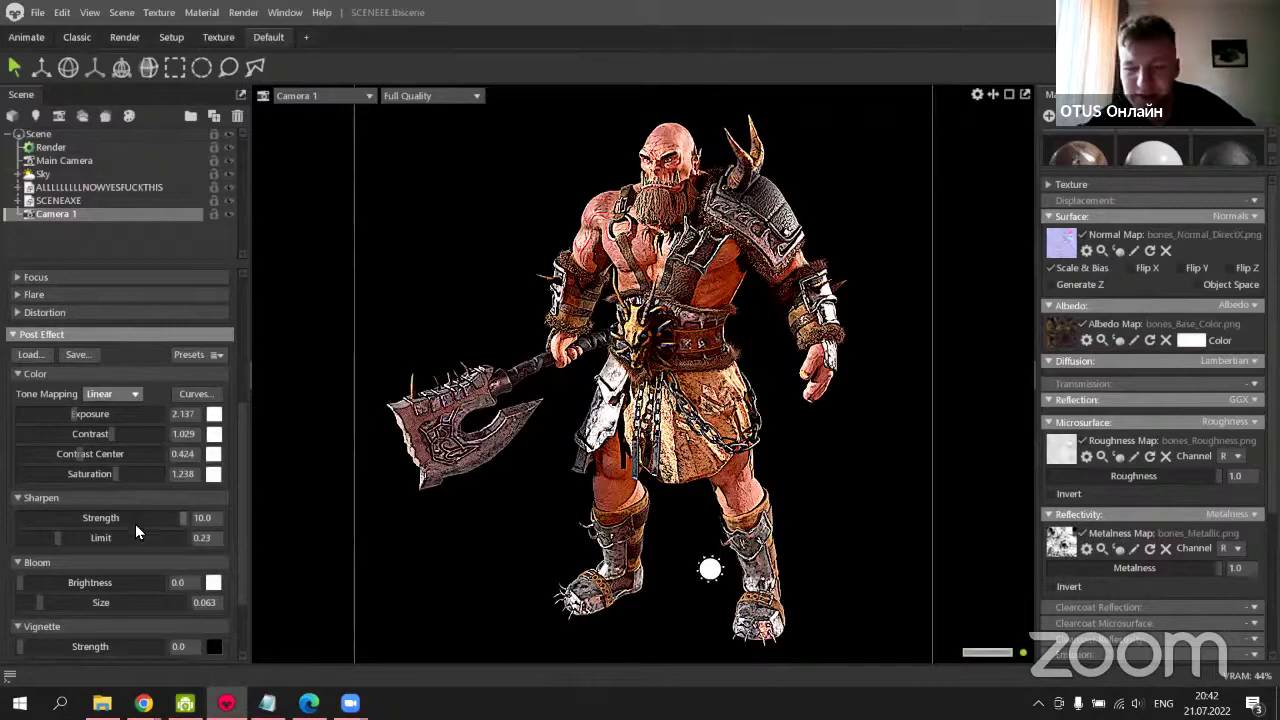
left_click_drag(122, 537, 24, 550)
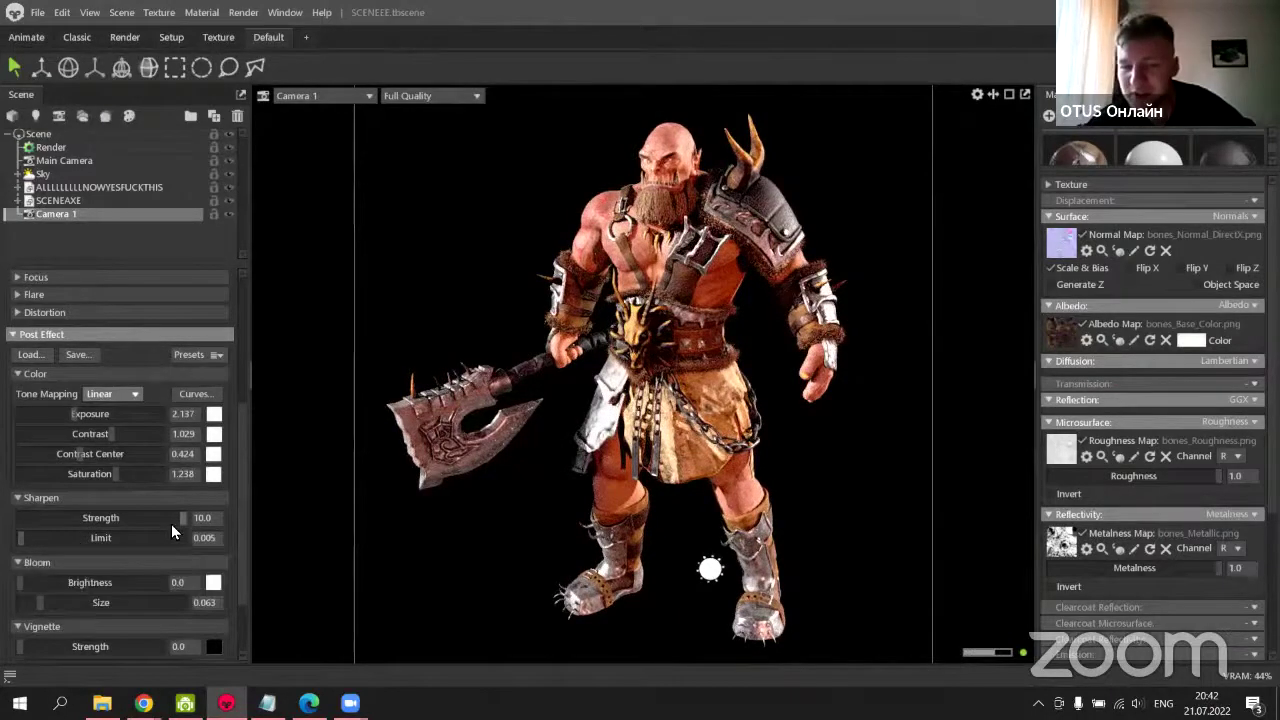
left_click_drag(171, 524, 69, 536)
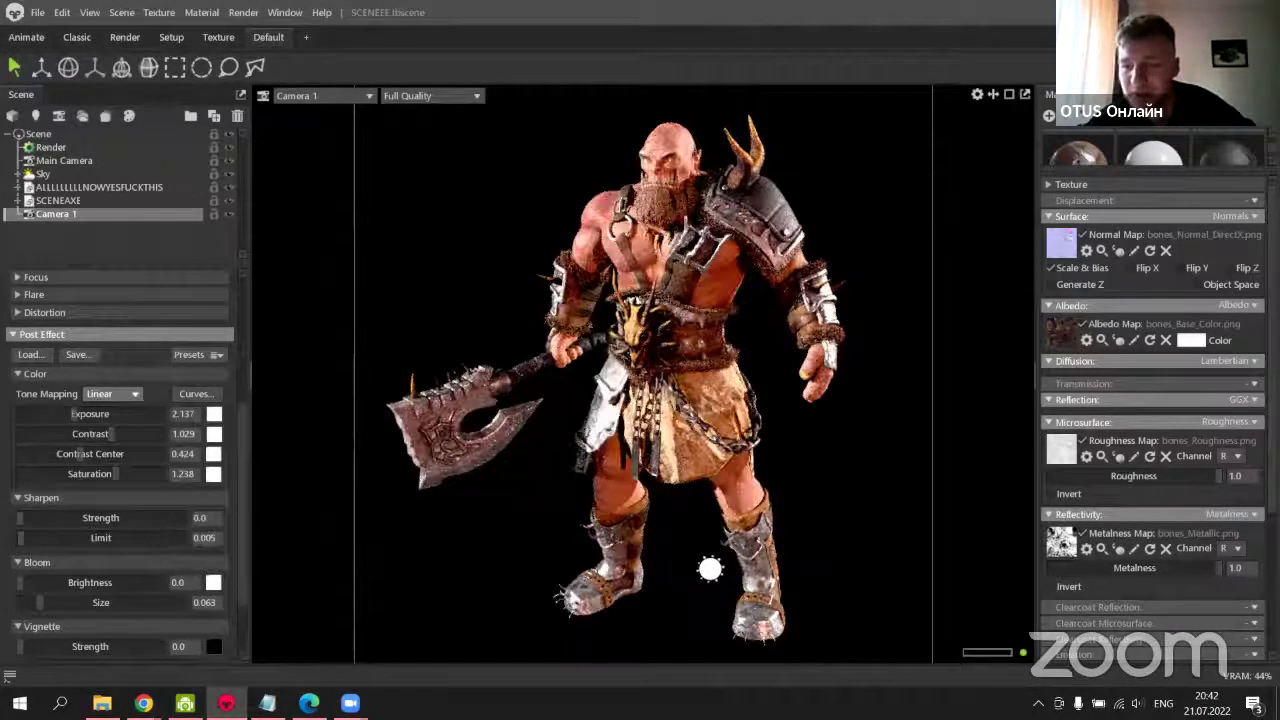
Raise the camera's bloom brightness slightly above zero.
scroll(37, 540, "down", 1)
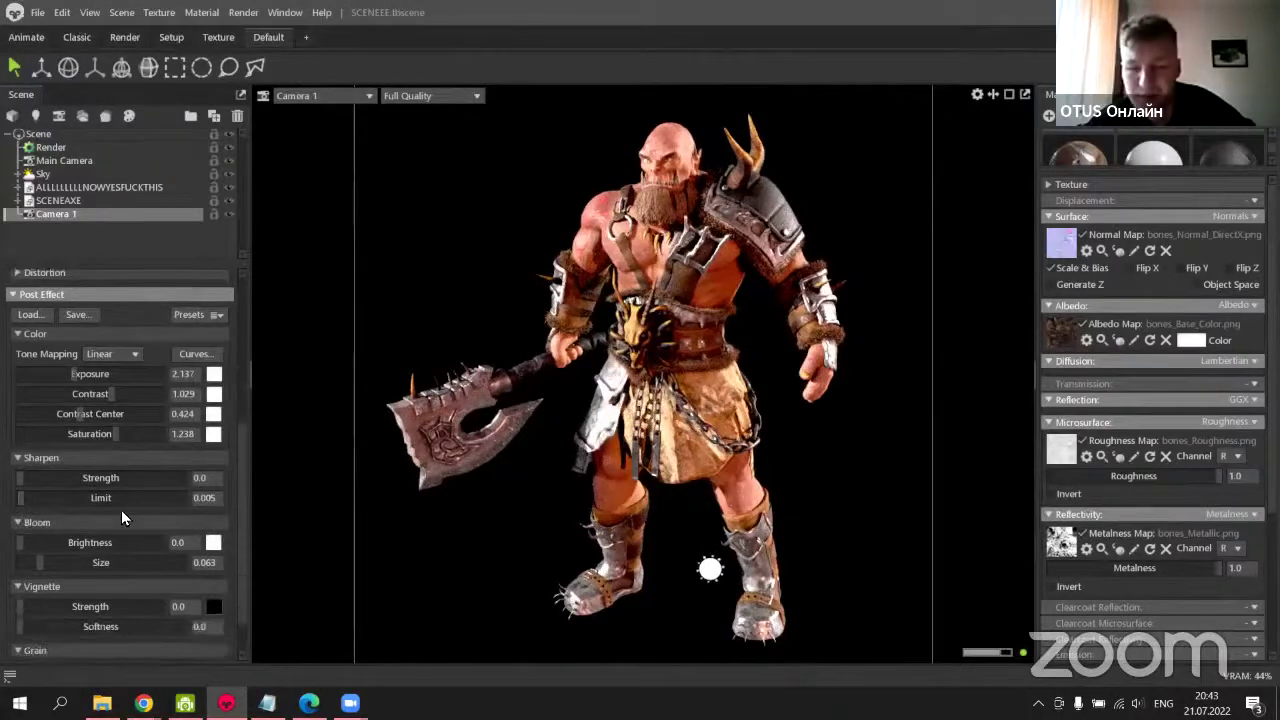
mouse_move(35, 538)
left_mouse_down()
mouse_move(158, 522)
mouse_move(30, 527)
left_mouse_up()
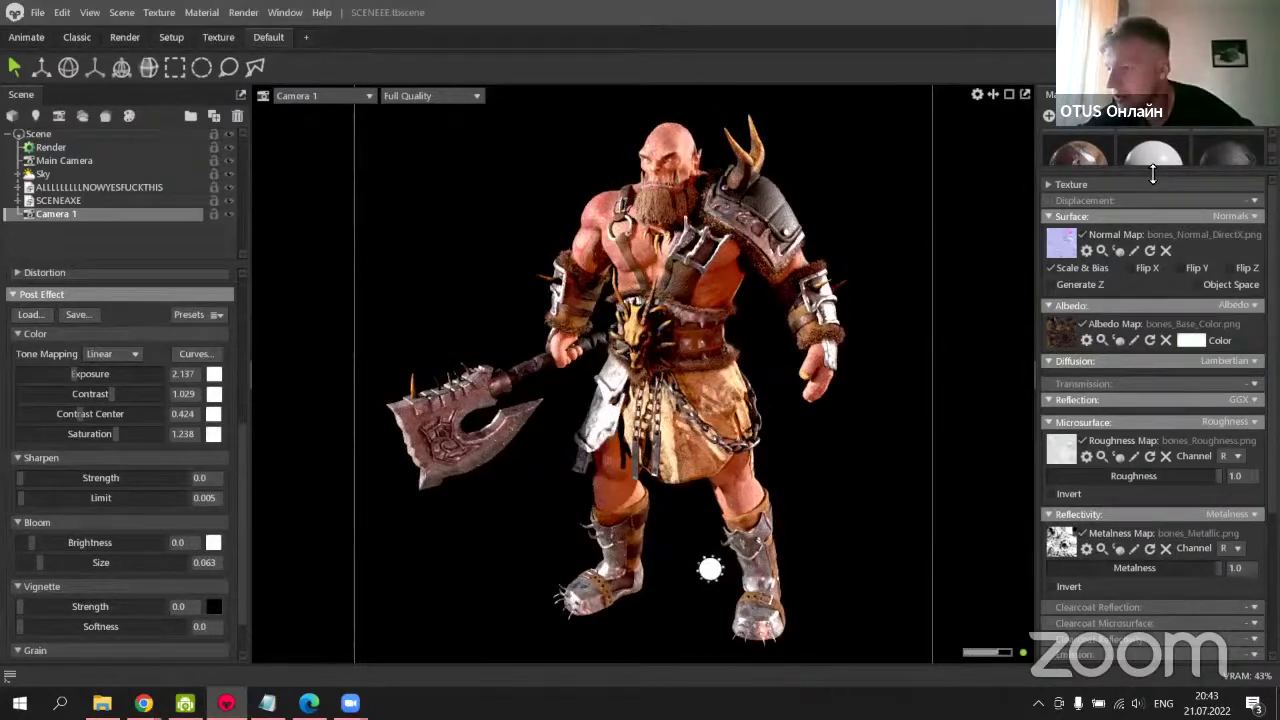
Enlarge the material list, select the lambert31 eye material, and set its emission type to Emissive.
mouse_move(1150, 165)
left_click(1157, 336)
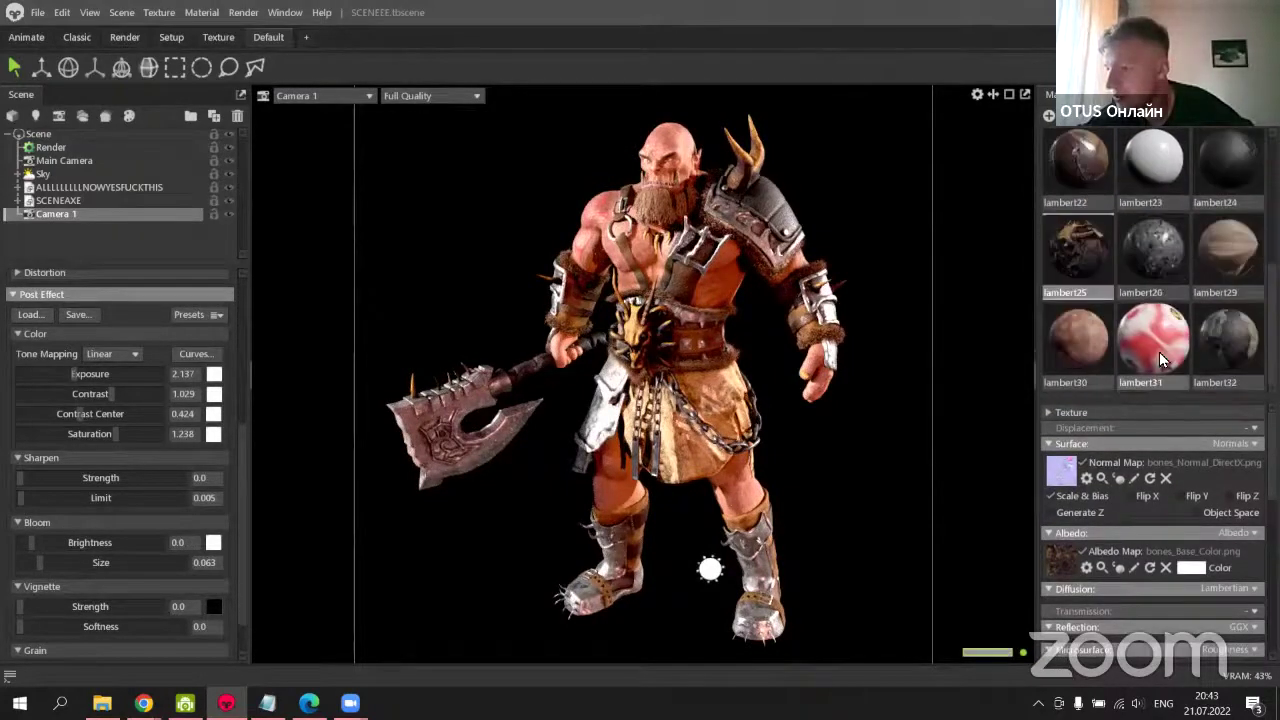
scroll(1158, 430, "down", 5)
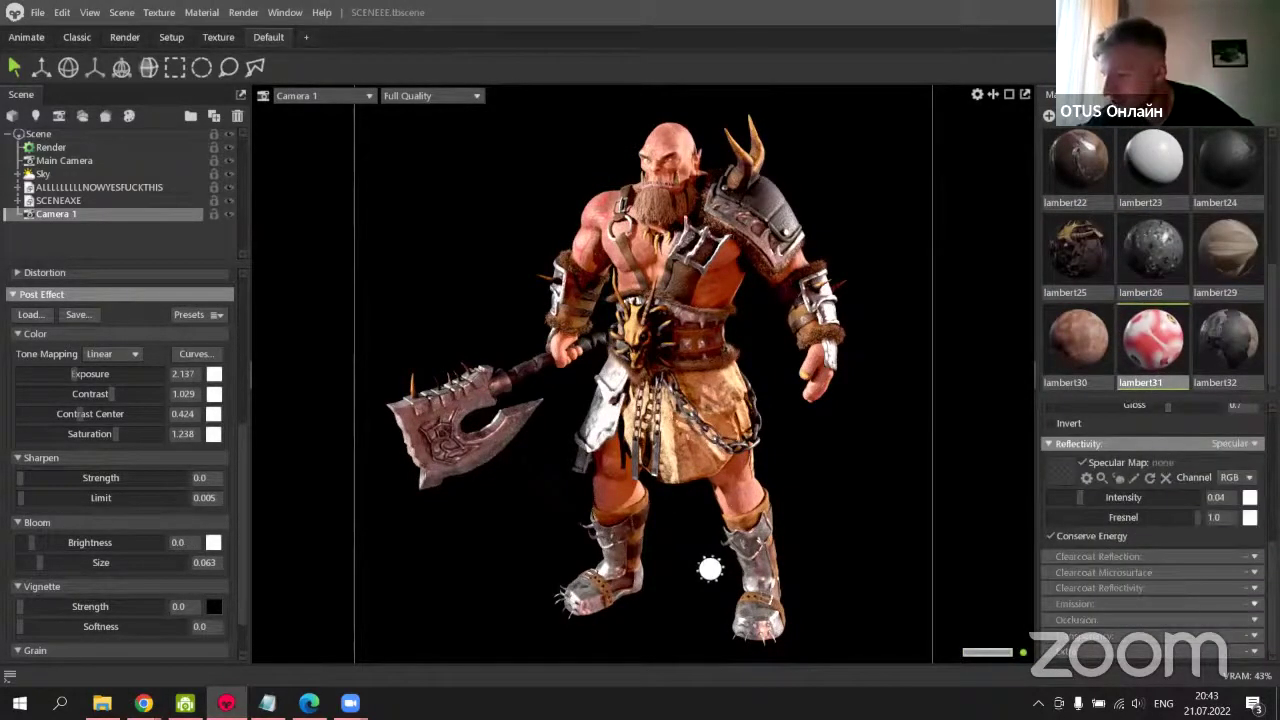
left_click(1254, 604)
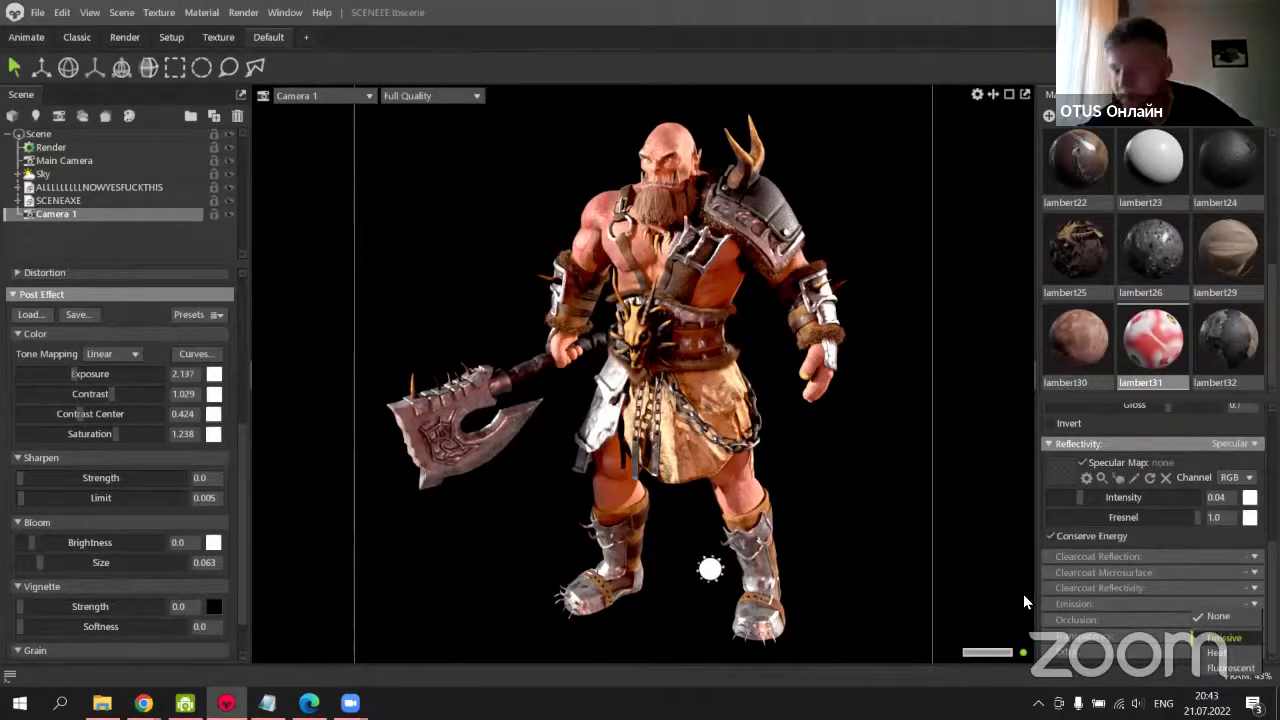
key("Return")
scroll(1047, 584, "down", 1)
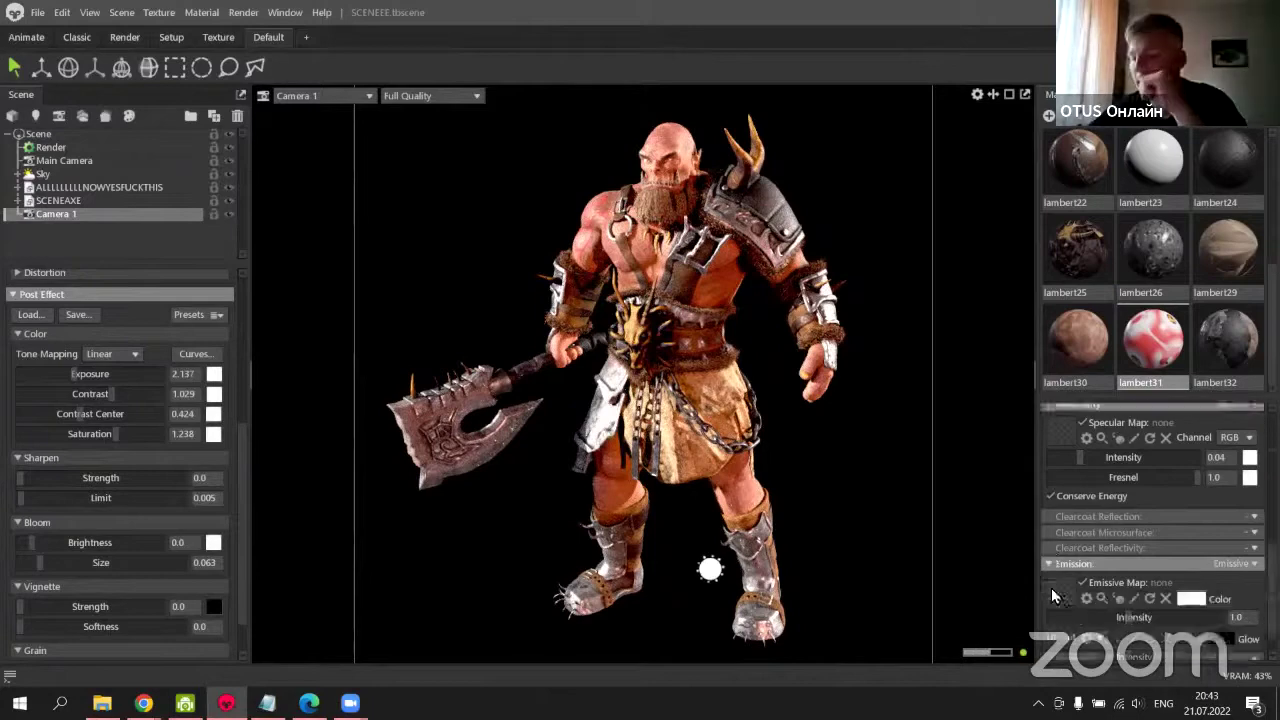
scroll(1051, 596, "down", 1)
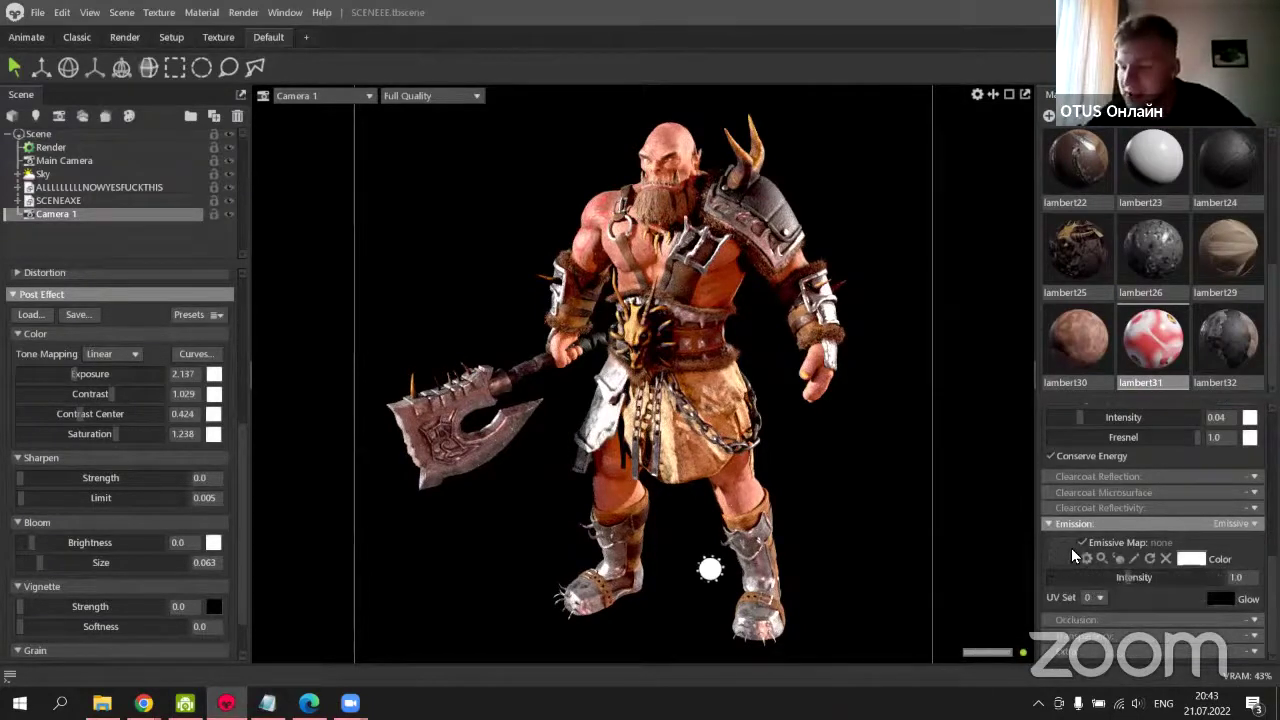
Set the emissive color of lambert31 to pure red (ff0000).
left_click(1195, 559)
left_click_drag(220, 349, 323, 209)
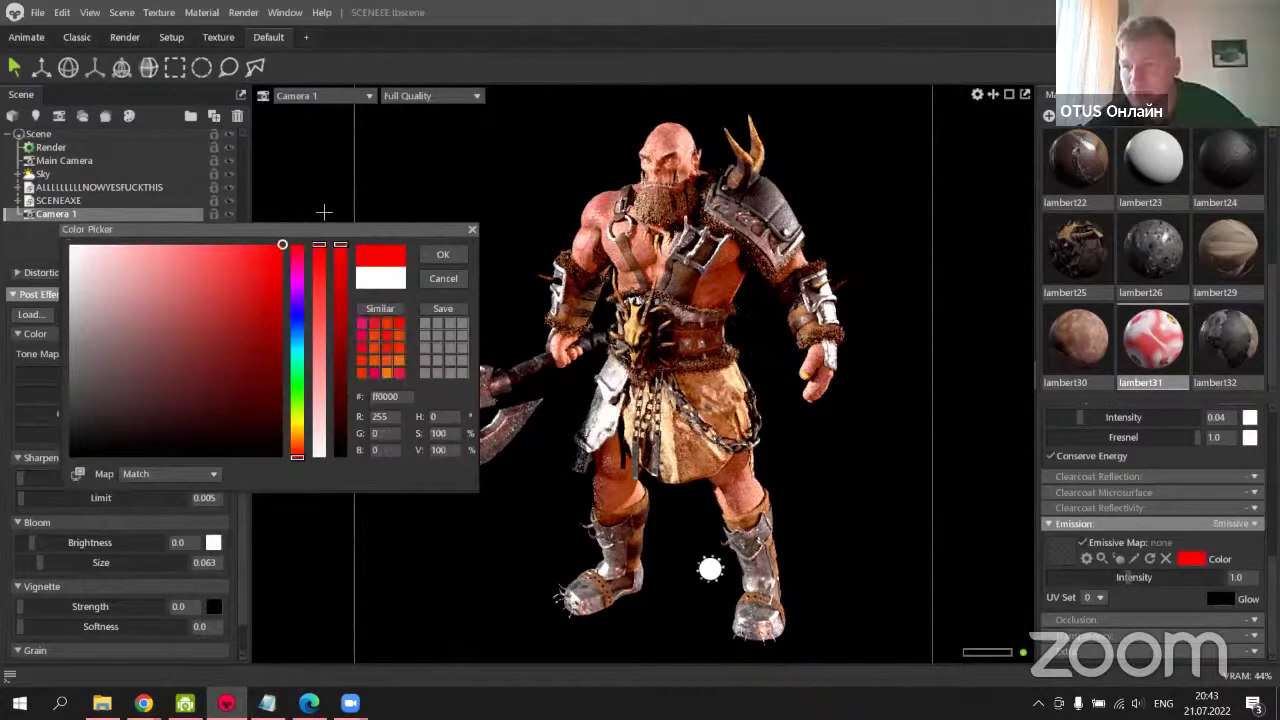
left_click(427, 257)
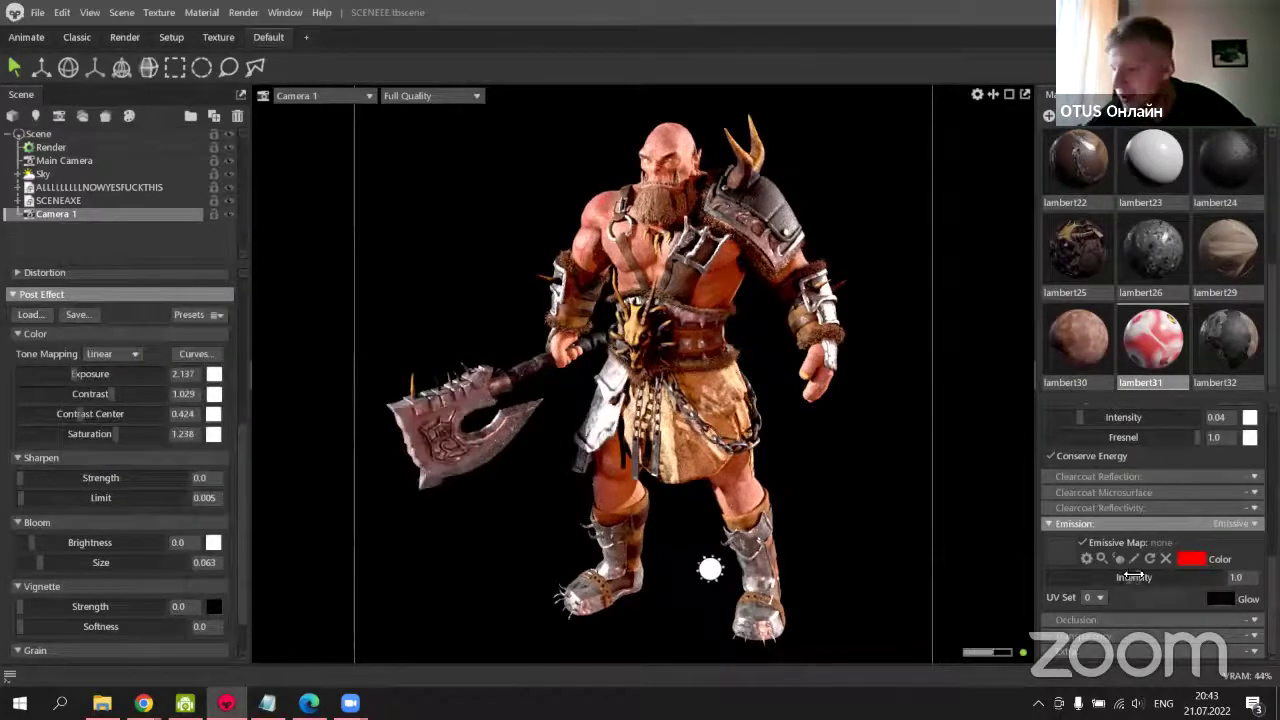
Set the emission intensity of lambert31 to 100.
left_click_drag(1133, 577, 1235, 577)
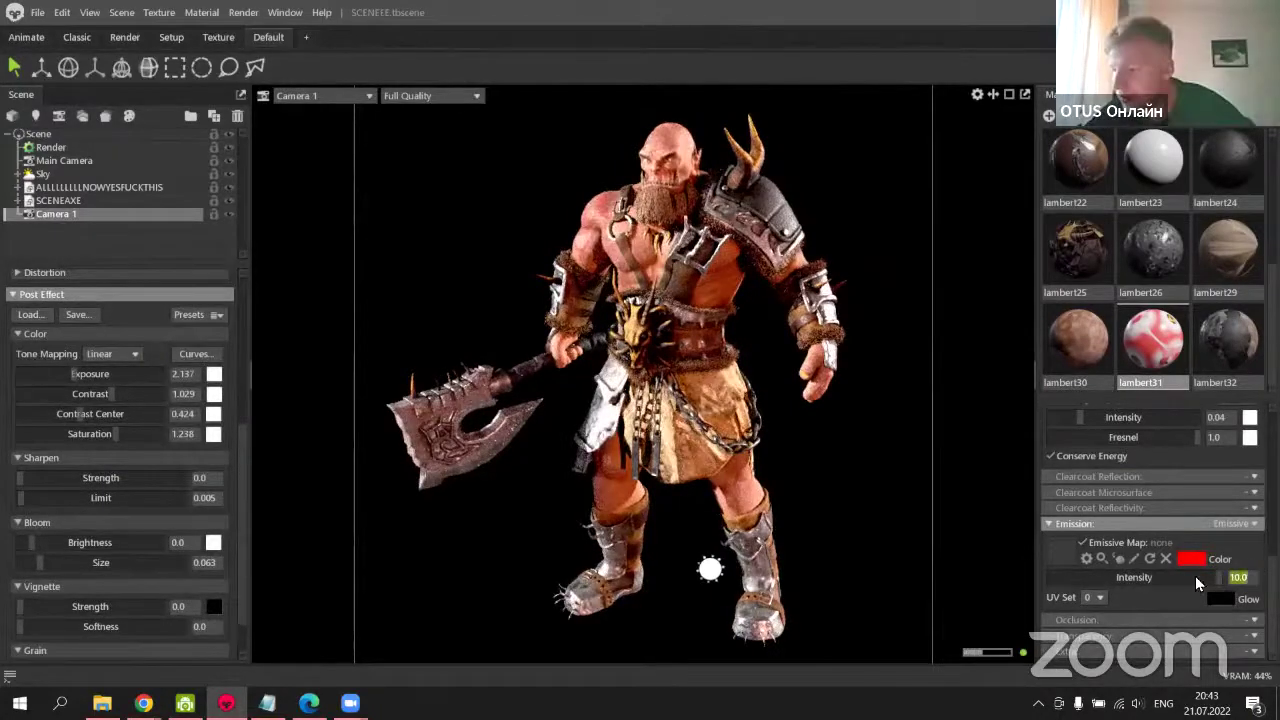
type("100")
key("Return")
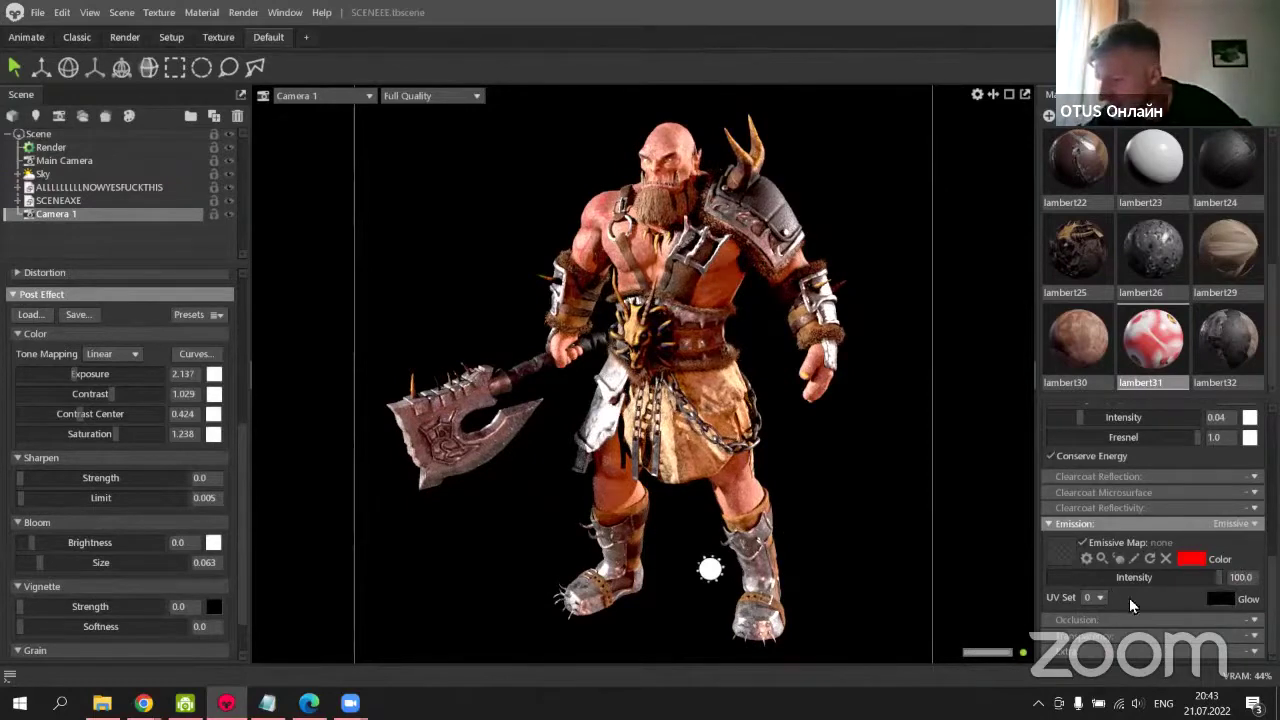
Set the glow color of lambert31 to pure red and the camera's bloom to brightness 0.179 and size 0.026.
left_click(1216, 598)
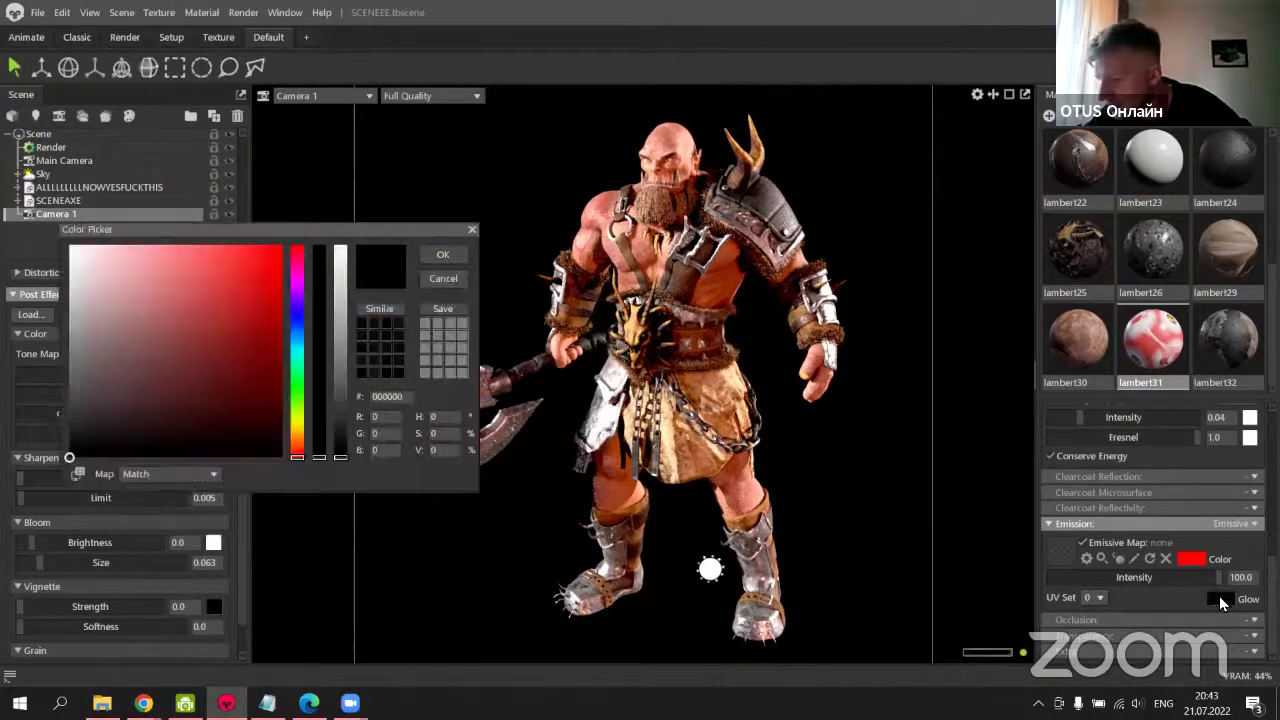
left_click(229, 313)
left_click(433, 256)
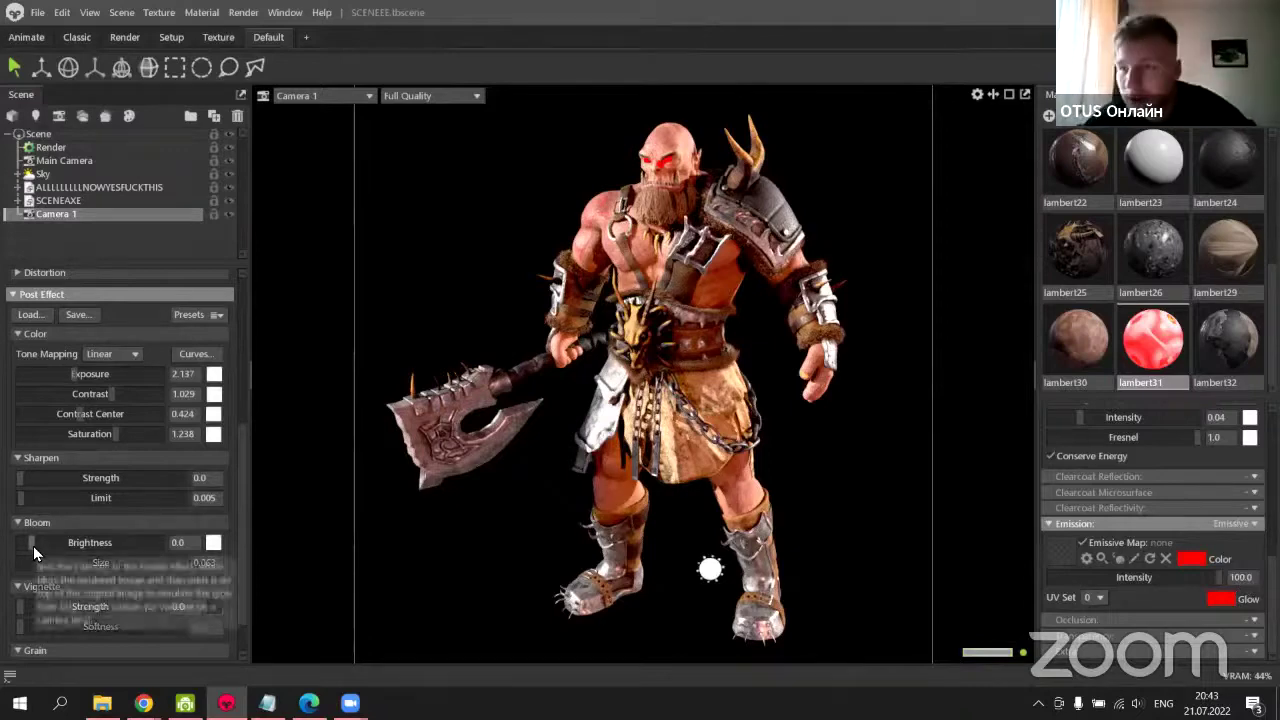
mouse_move(37, 545)
left_mouse_down()
mouse_move(100, 538)
mouse_move(31, 569)
left_mouse_up()
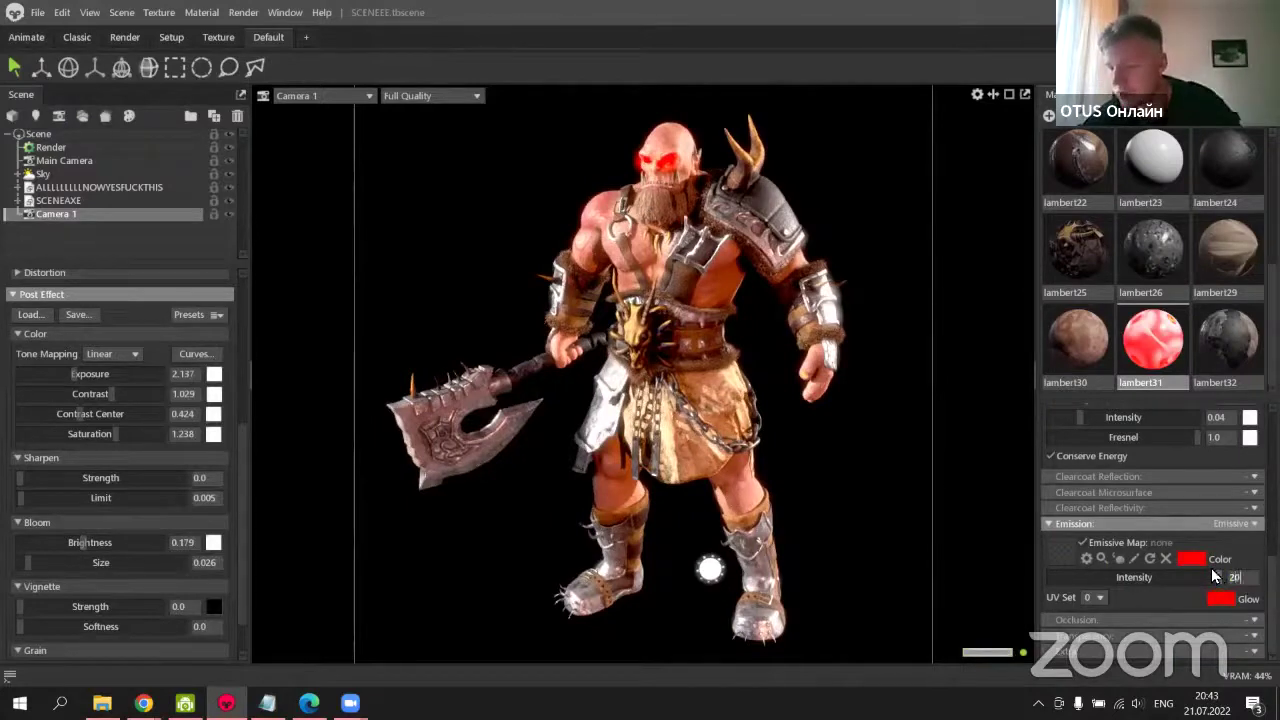
Raise the emission intensity of lambert31 to 200 and finally to 500.
type("200")
key("Return")
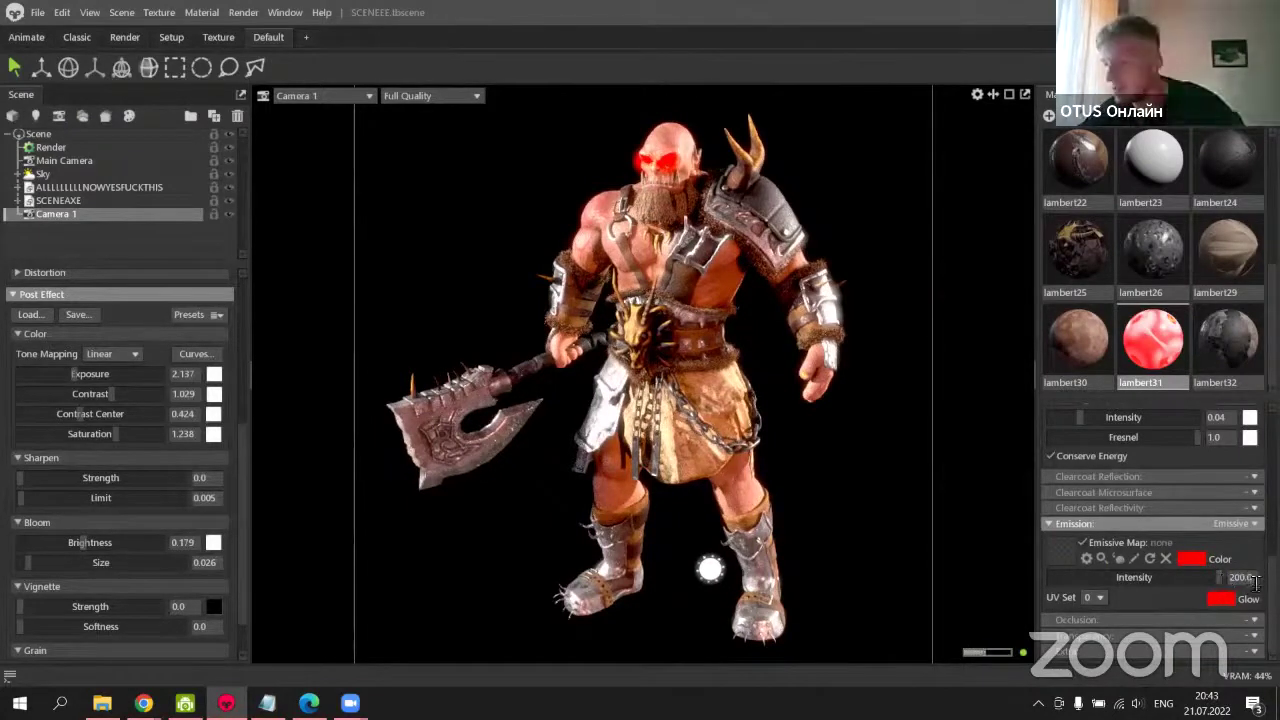
left_click(1240, 578)
type("500")
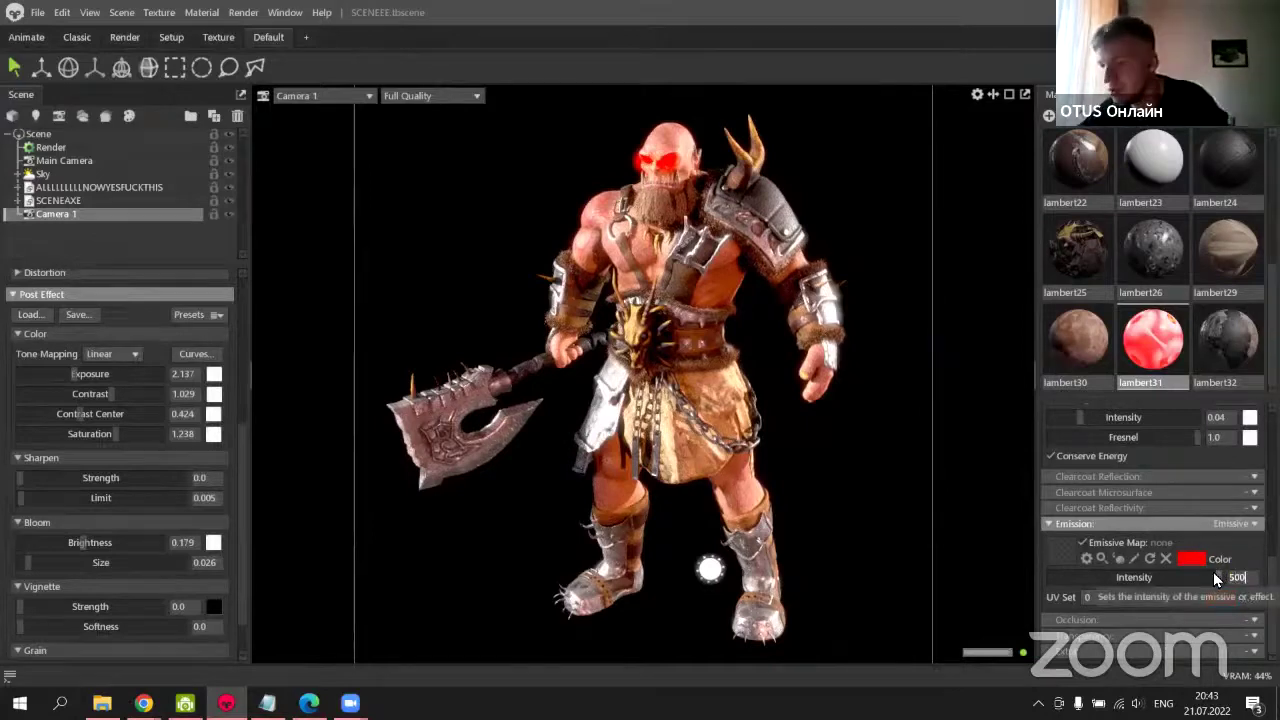
key("Return")
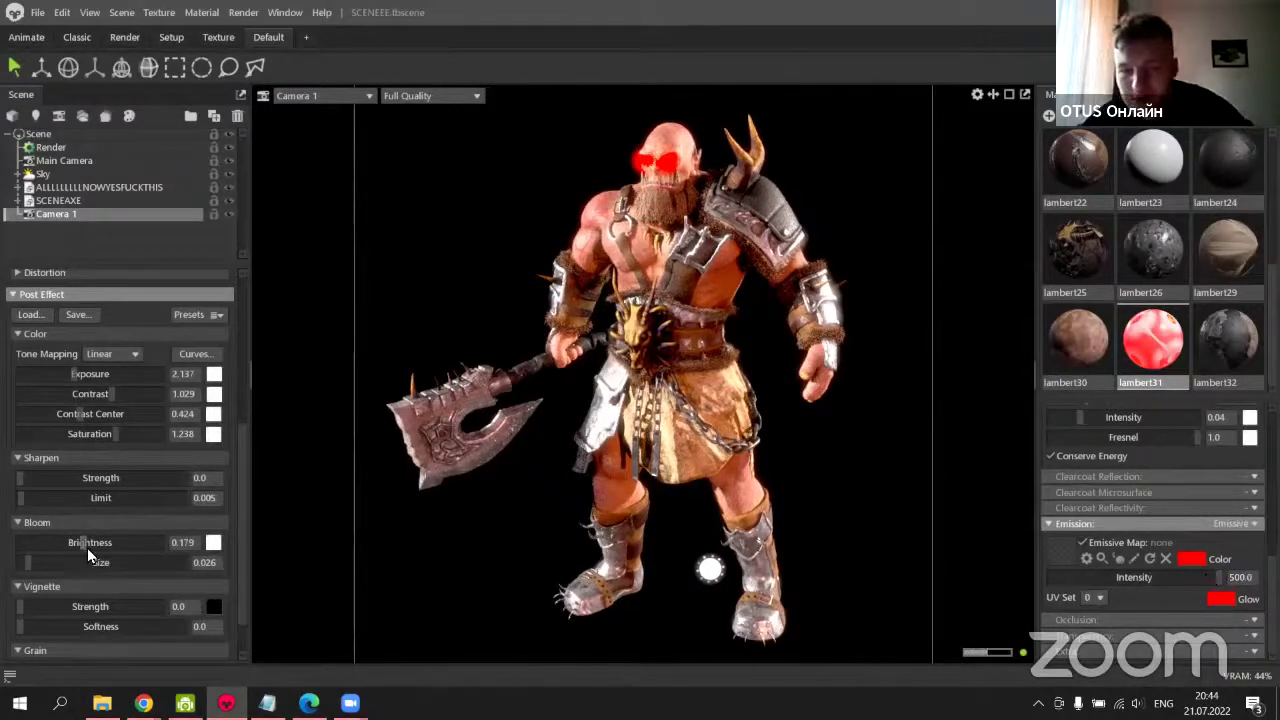
Set the camera's bloom brightness to 0.018 and bloom size to 0.061.
left_click_drag(87, 548, 60, 546)
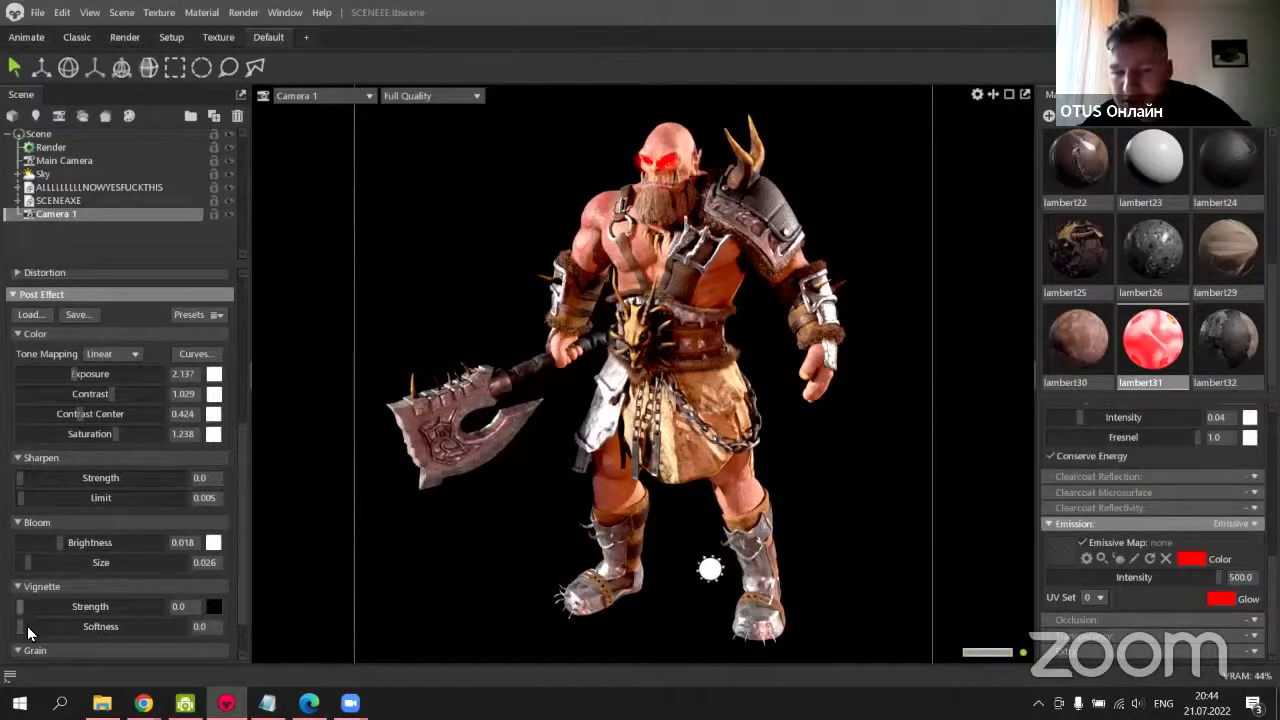
left_click_drag(33, 568, 43, 564)
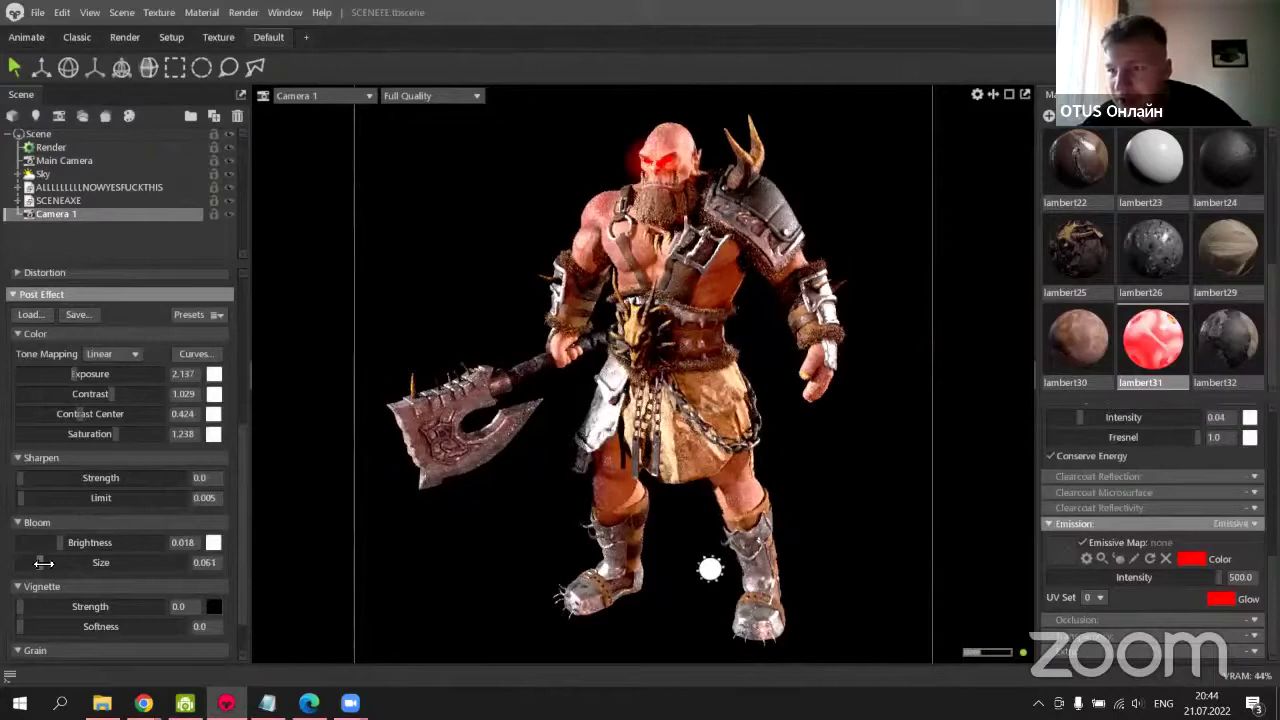
Try tinting the camera's bloom color and return it to white.
left_click(213, 542)
left_click_drag(247, 311, 90, 250)
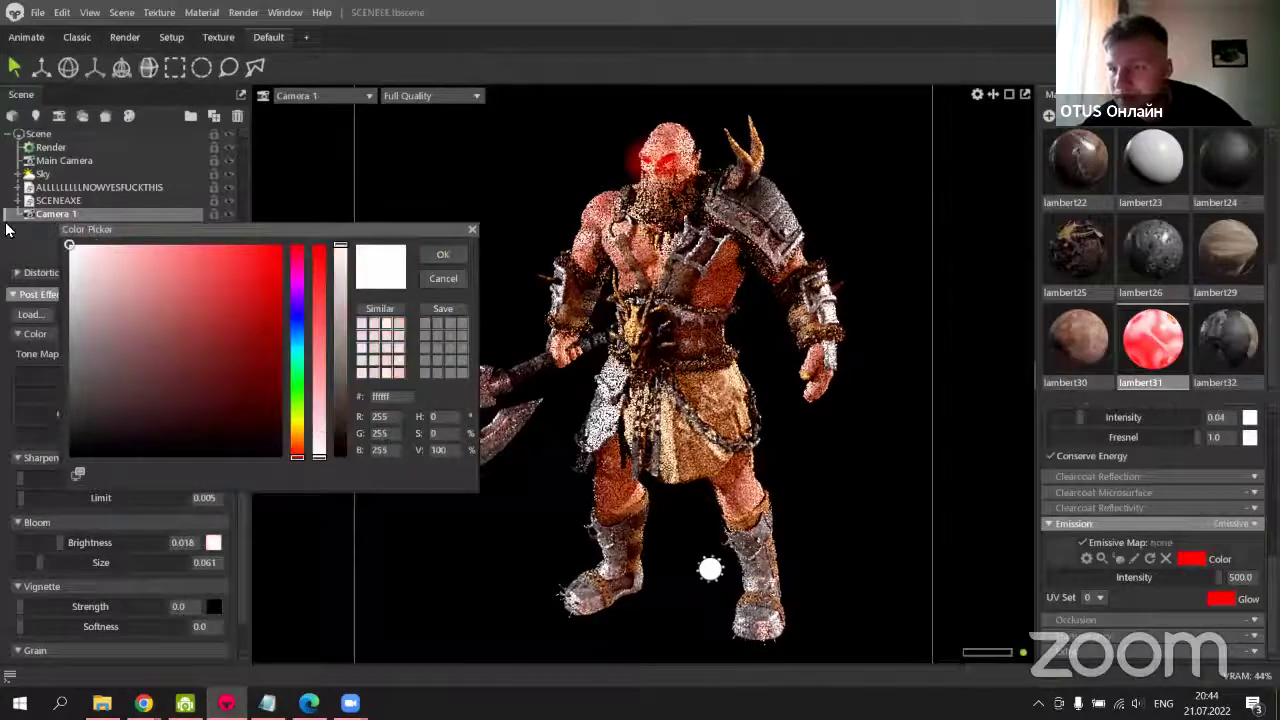
left_click(433, 254)
Compare stronger bloom values, ending at brightness 0.009 and size 0.051.
mouse_move(82, 542)
left_mouse_down()
mouse_move(177, 520)
mouse_move(45, 542)
mouse_move(97, 542)
left_mouse_up()
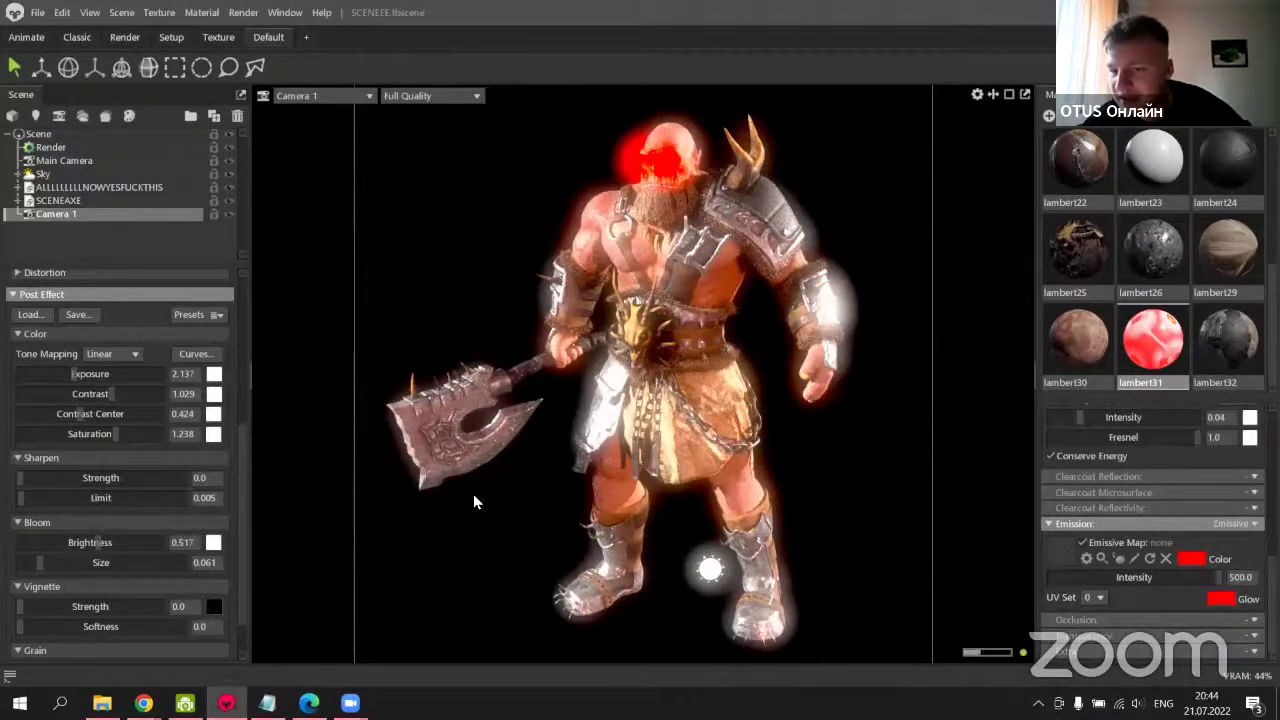
left_click_drag(105, 542, 78, 542)
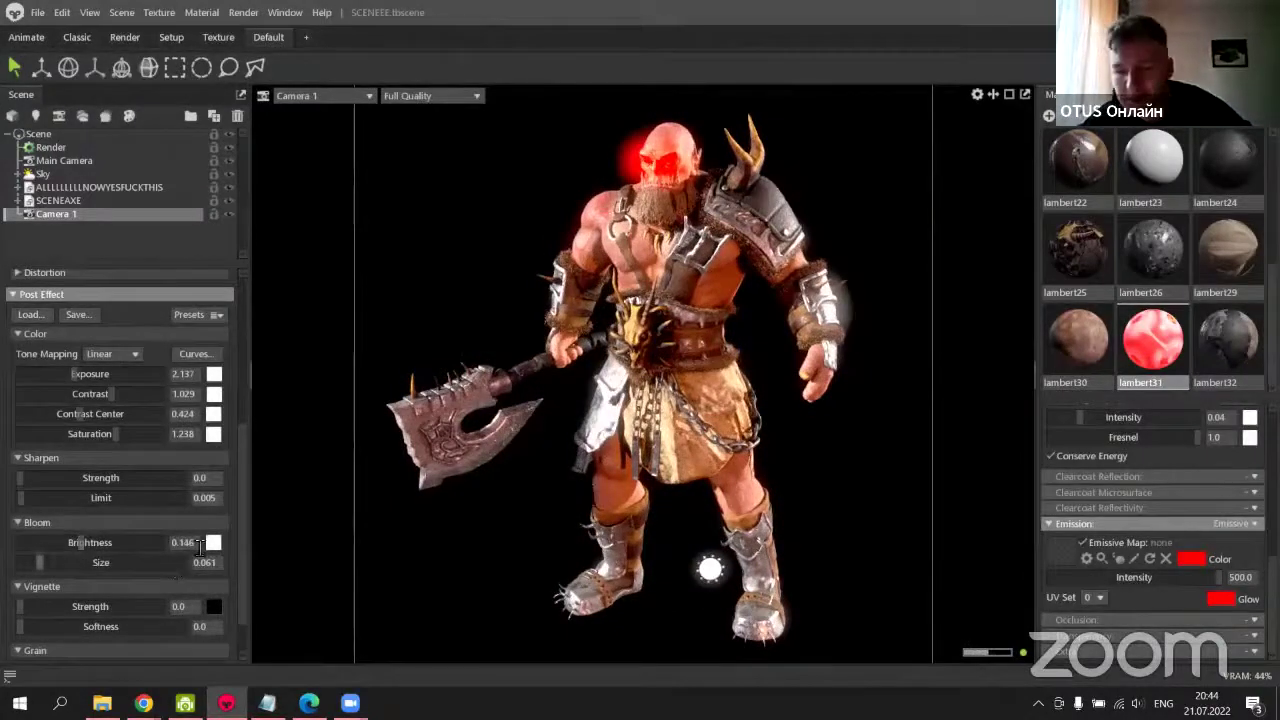
mouse_move(59, 556)
left_mouse_down()
mouse_move(104, 552)
mouse_move(61, 542)
mouse_move(56, 562)
mouse_move(80, 543)
mouse_move(24, 561)
mouse_move(55, 544)
left_mouse_up()
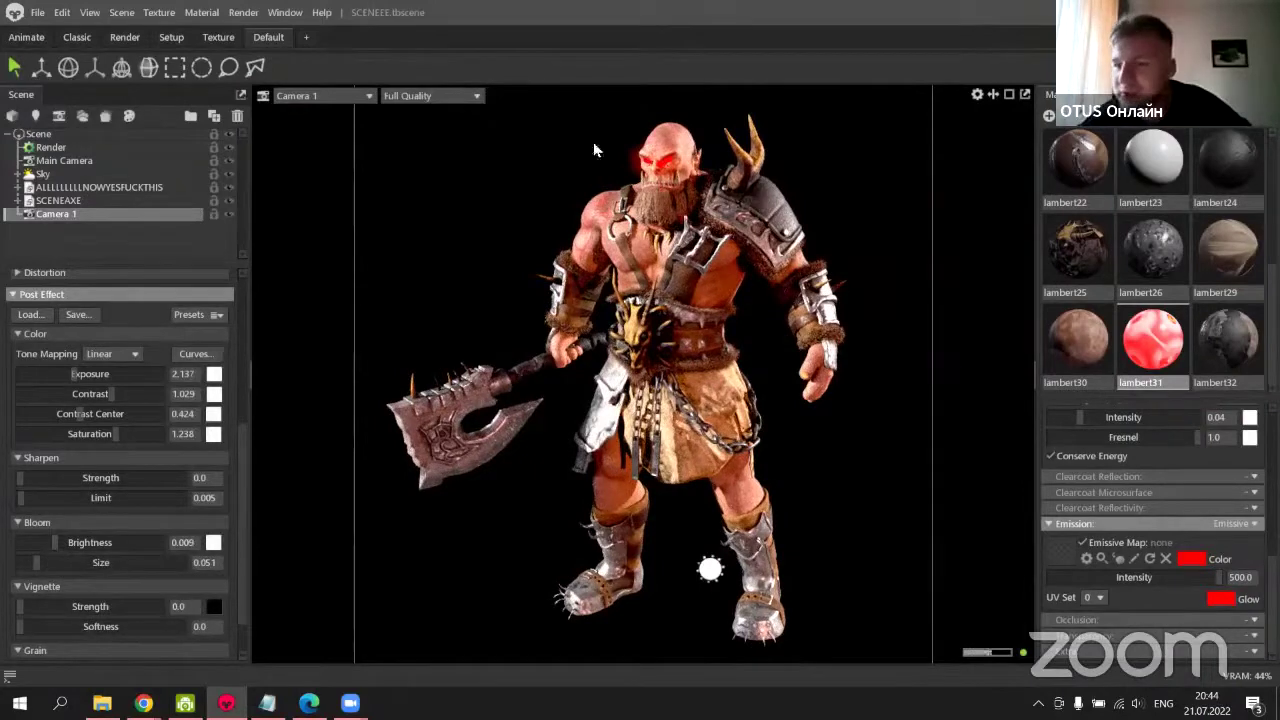
Uncheck the emissive map of lambert31 and switch off the material's emission.
left_click(1083, 542)
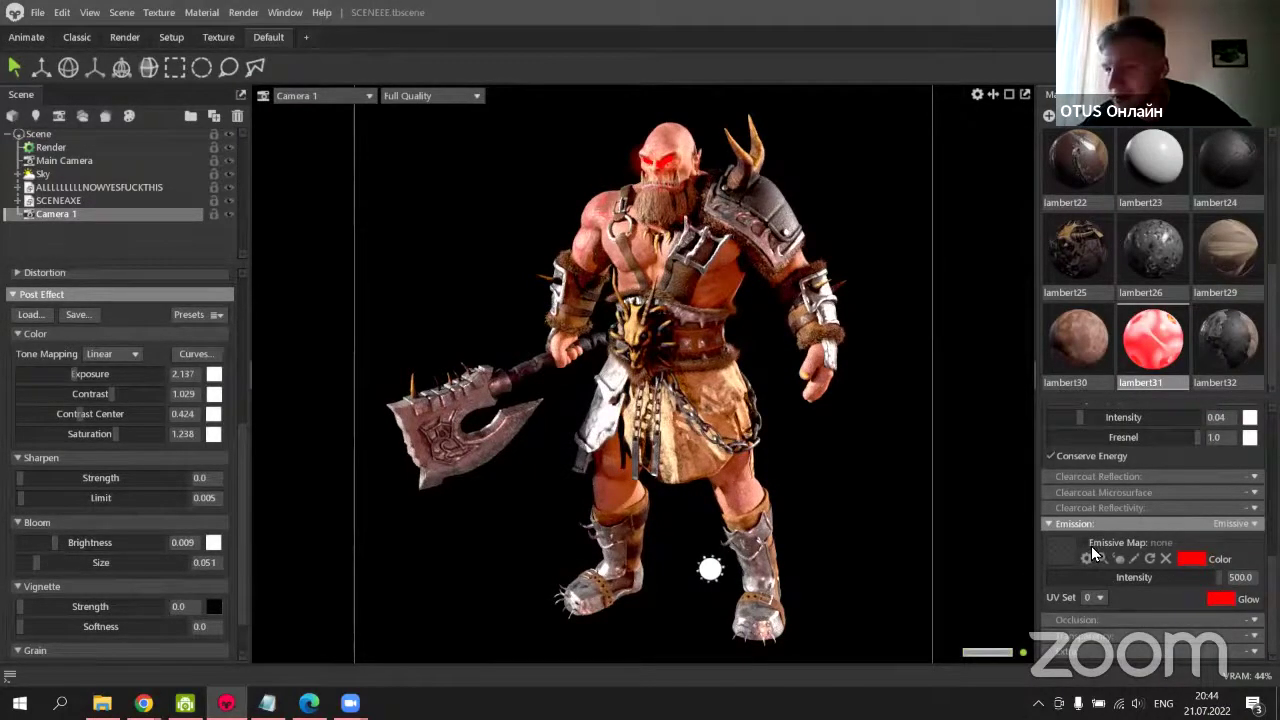
left_click(1239, 525)
left_click(1235, 530)
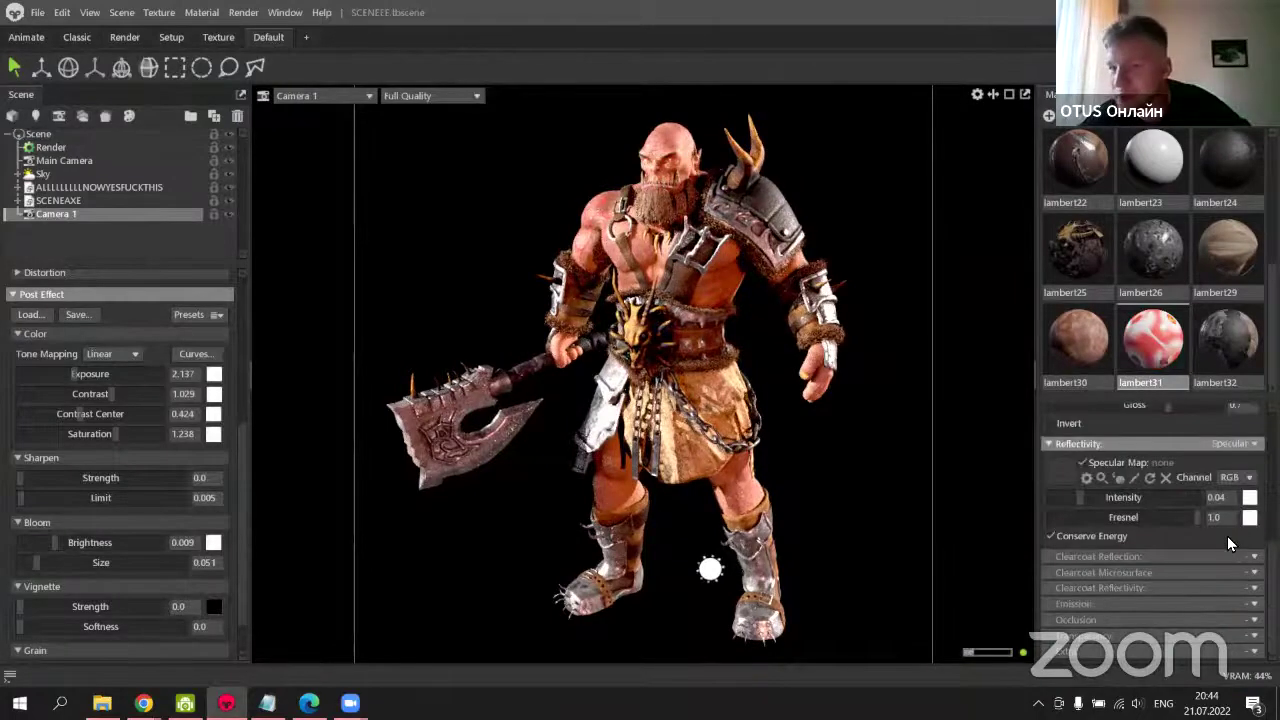
Set the camera's bloom brightness to 0.055 and the vignette strength to about 0.7.
left_click_drag(55, 544, 69, 538)
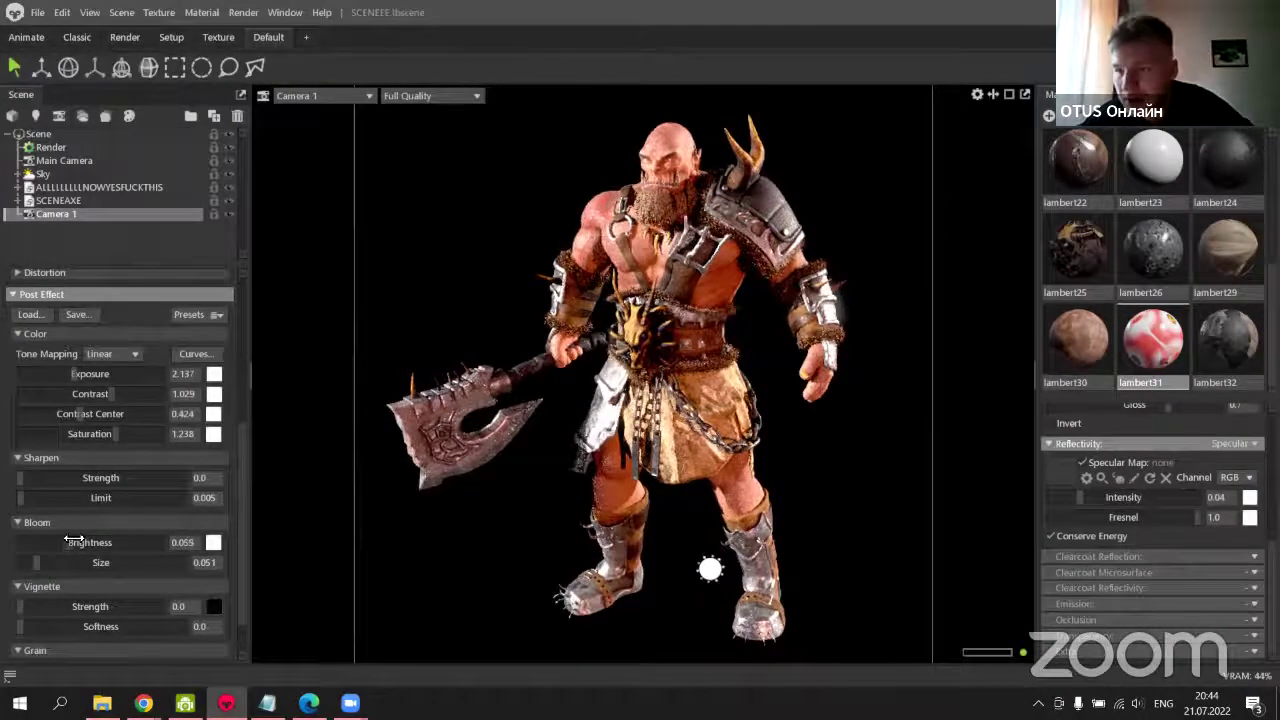
scroll(113, 606, "down", 1)
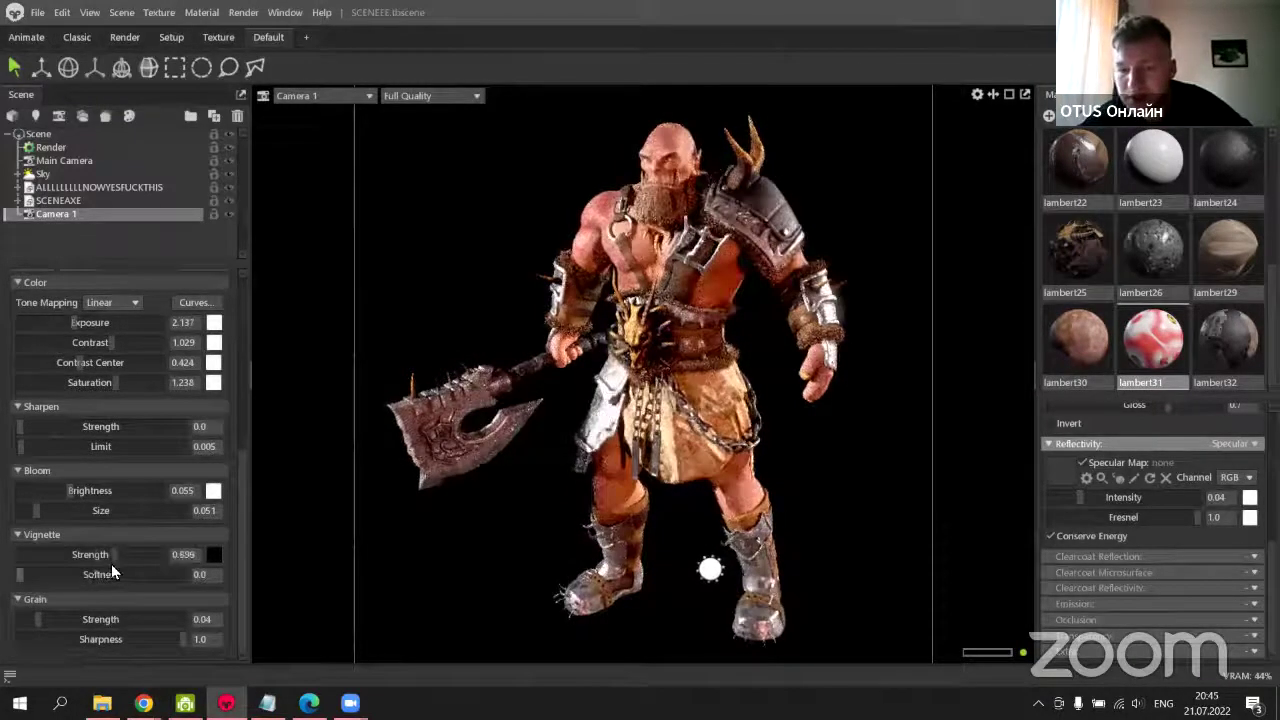
Raise the sky's backdrop brightness to 0.09.
left_click(60, 174)
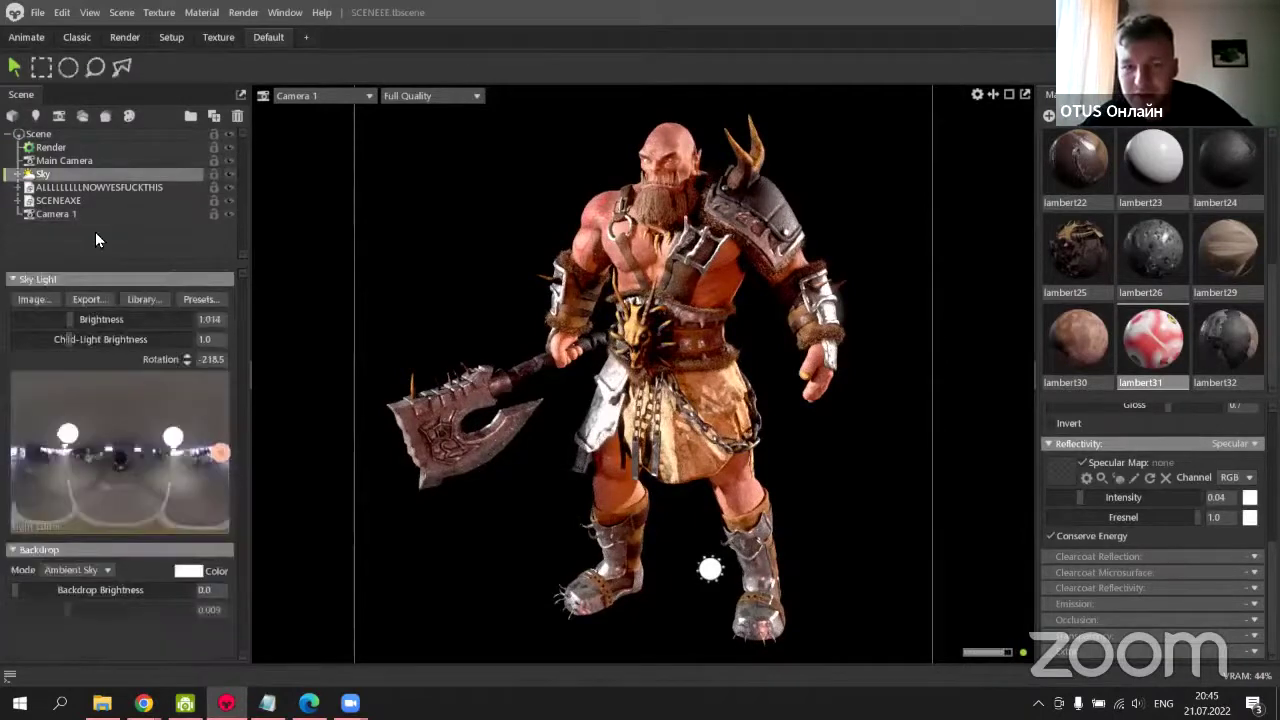
mouse_move(37, 587)
left_mouse_down()
mouse_move(61, 576)
mouse_move(45, 592)
left_mouse_up()
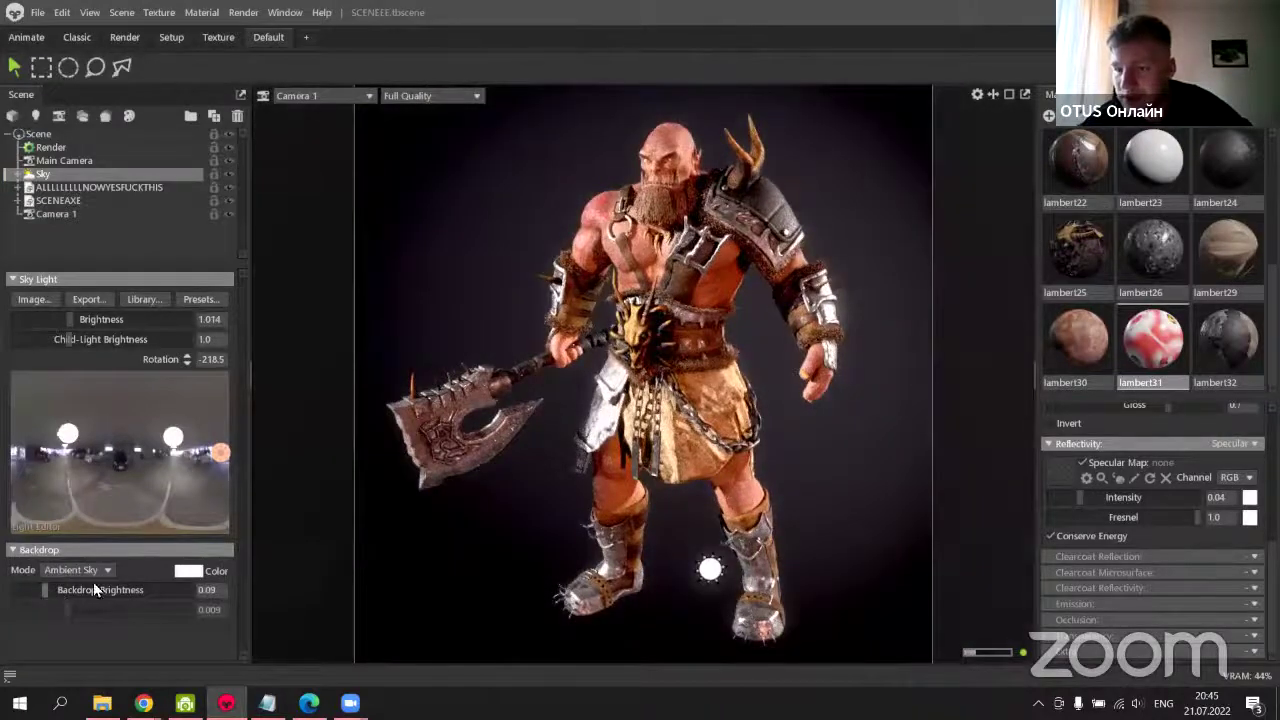
Set the vignette strength of Camera 1 to about 0.49.
left_click(45, 213)
scroll(93, 576, "down", 5)
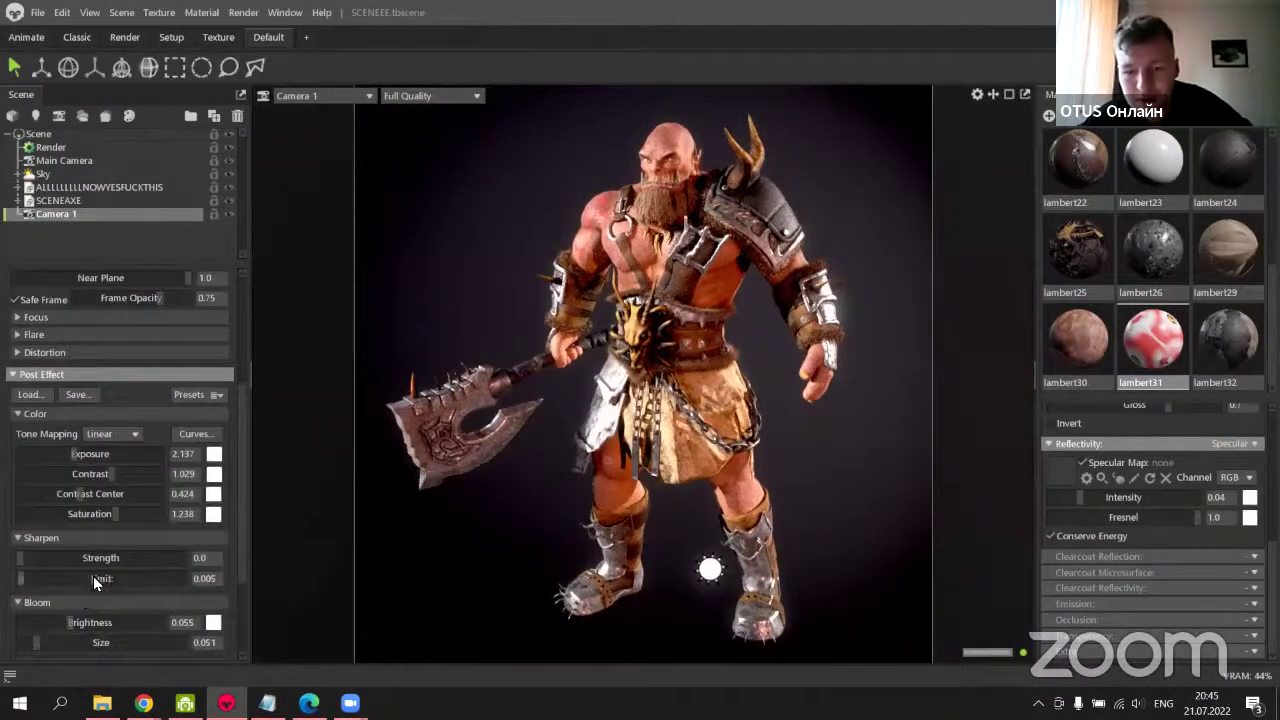
left_click_drag(64, 556, 90, 558)
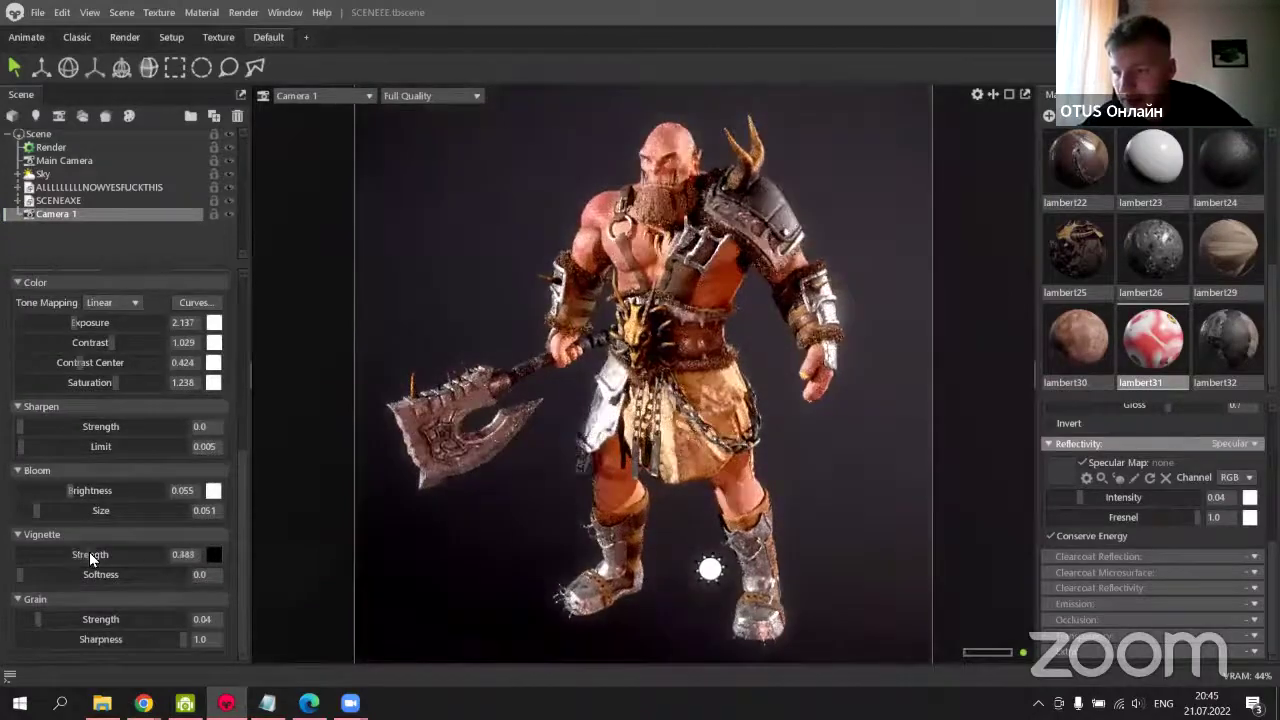
mouse_move(733, 525)
right_mouse_down("shift")
mouse_move(803, 516)
mouse_move(717, 528)
mouse_move(756, 530)
right_mouse_up("shift")
scroll(95, 515, "down", 5)
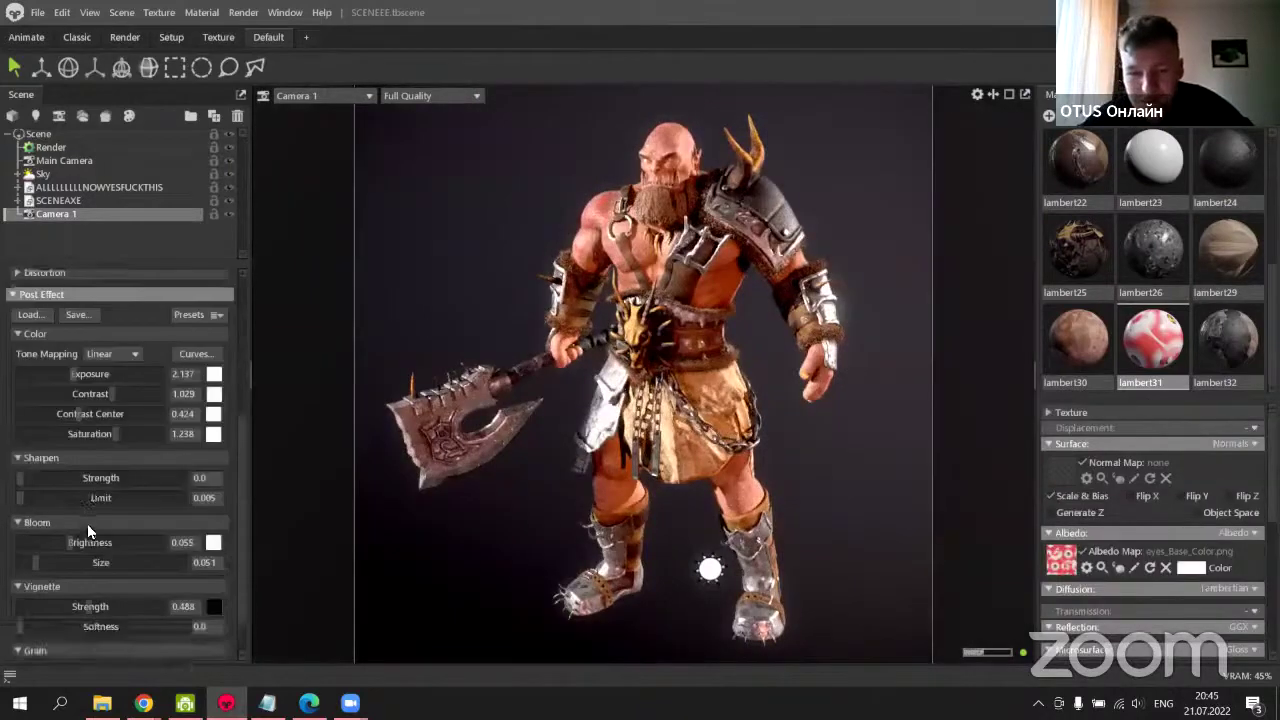
Reset the sky's backdrop brightness to 0.0 and change the backdrop mode to Color.
left_click(71, 173)
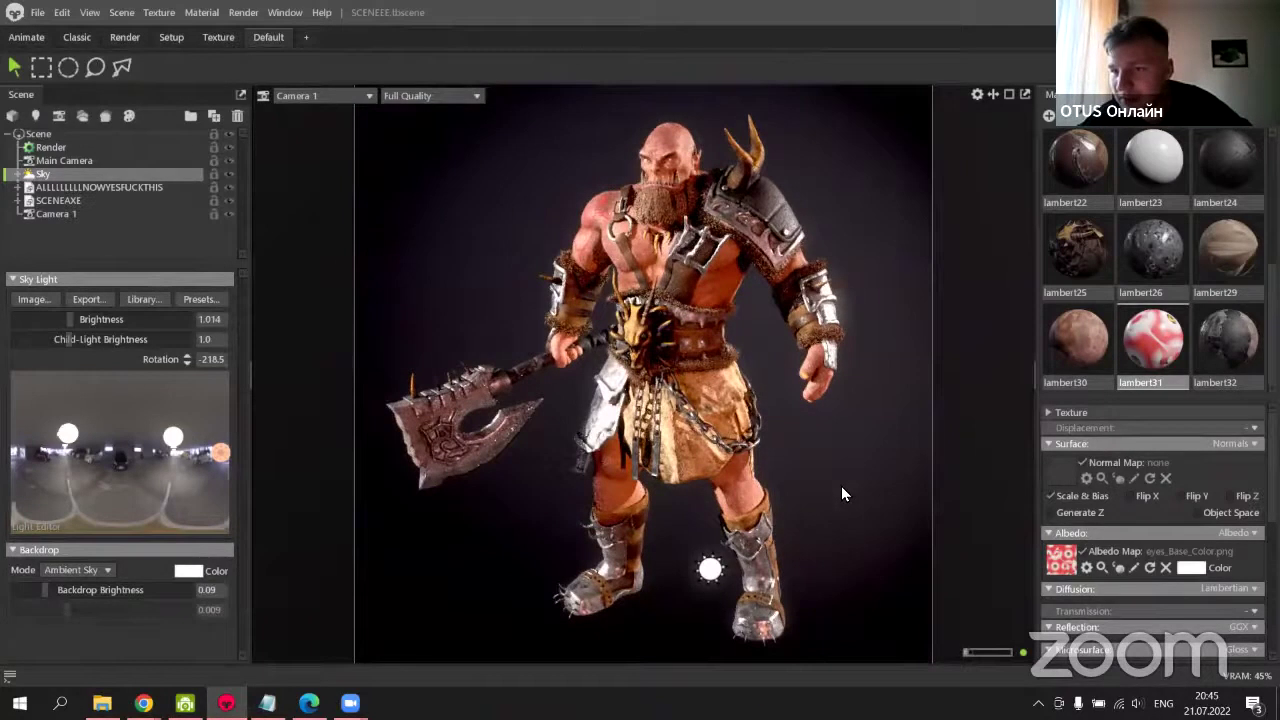
key("BackSpace")
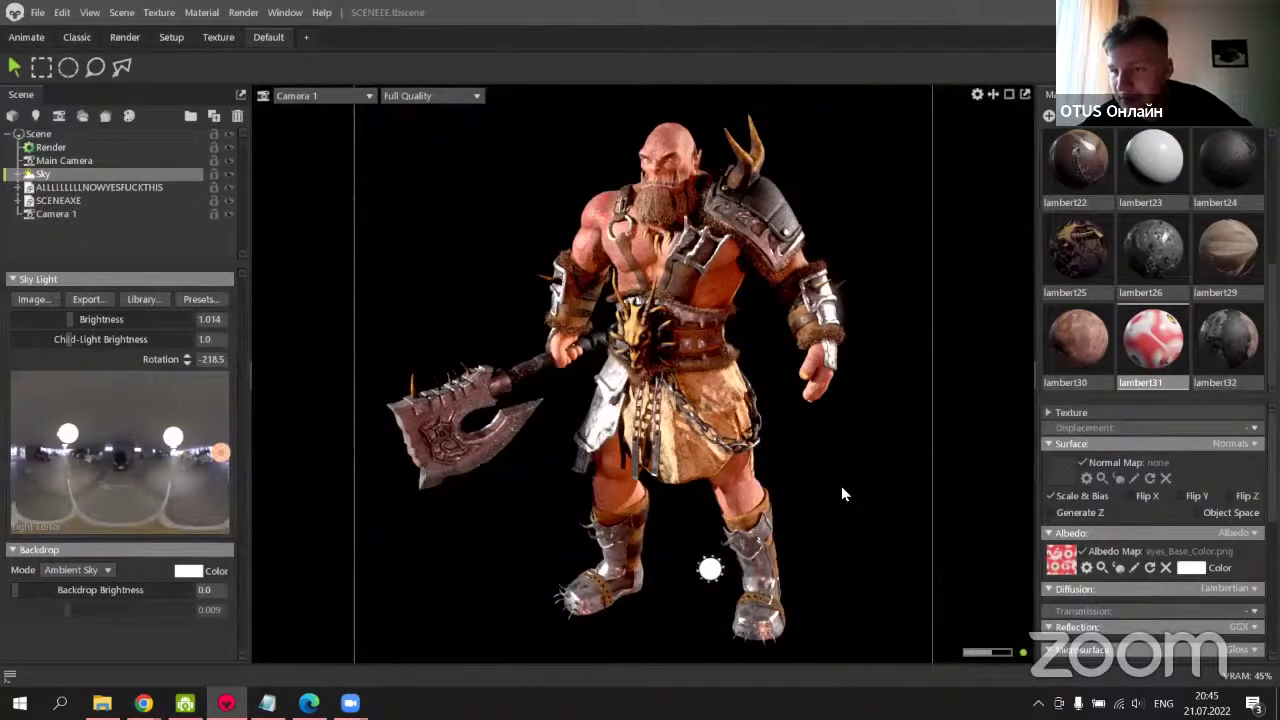
left_click(78, 570)
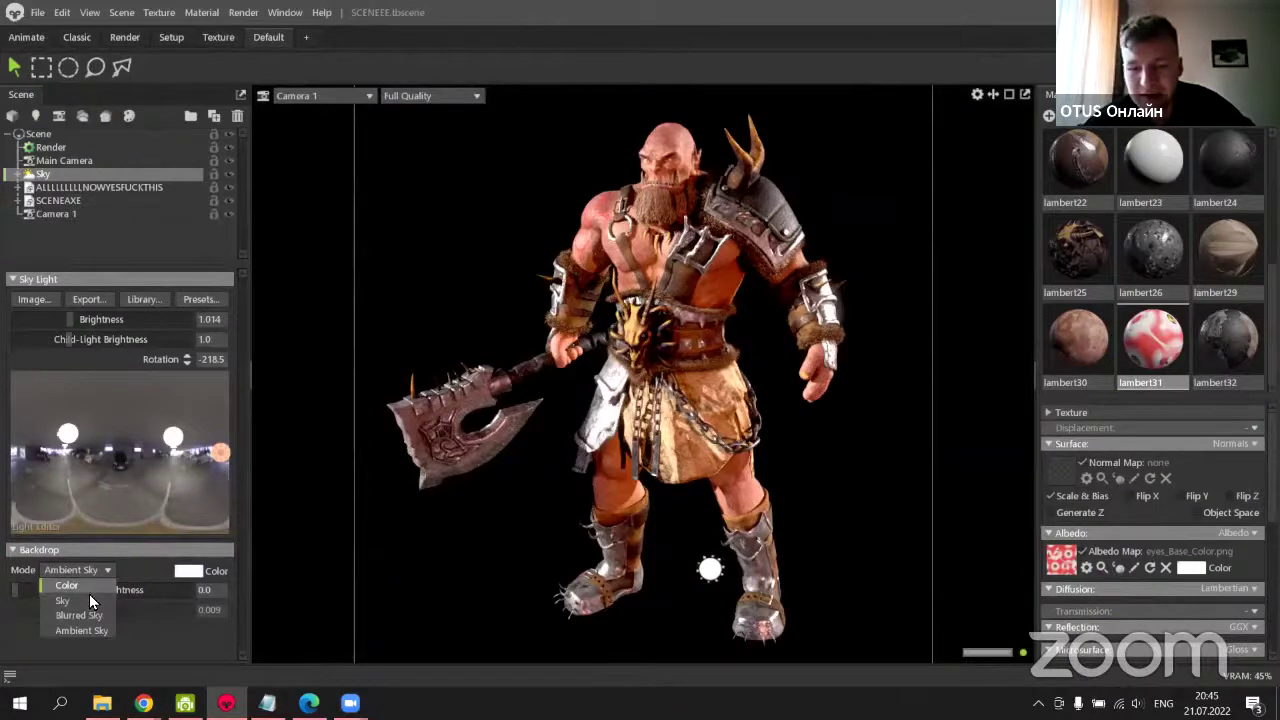
left_click(89, 594)
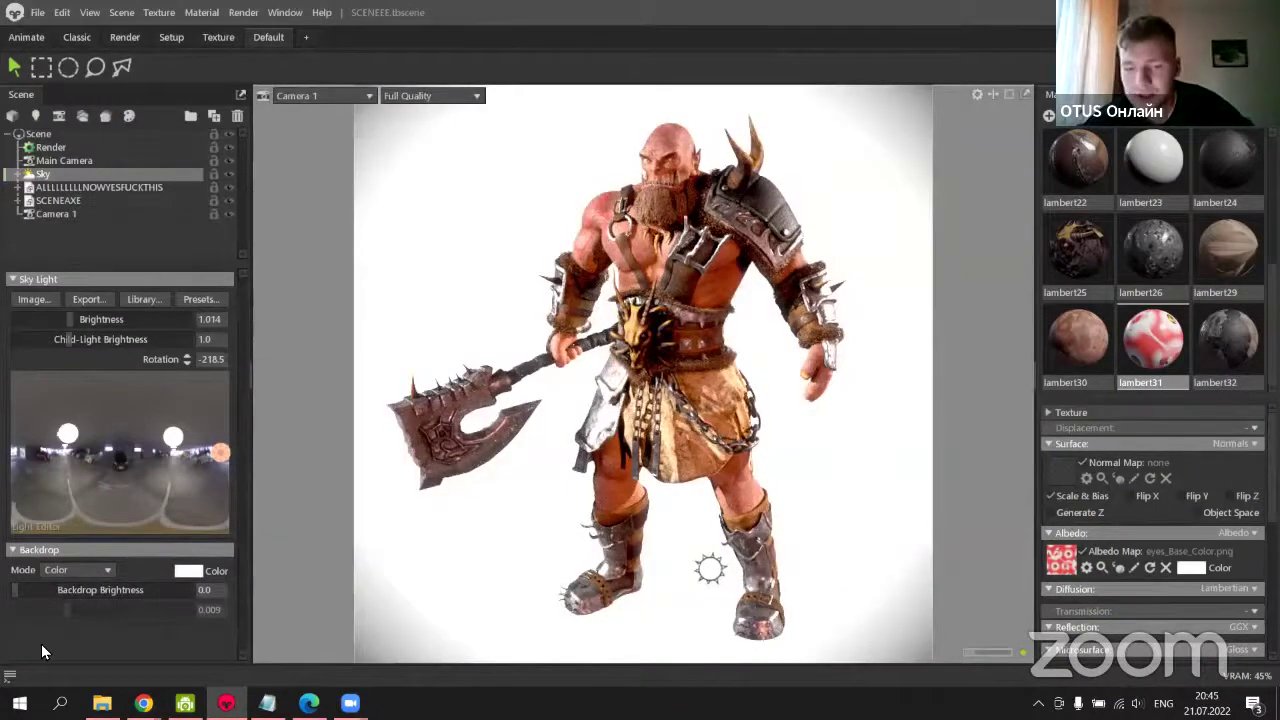
Set the backdrop color to dark grey (2c2c2c).
left_click(188, 570)
left_click(201, 370)
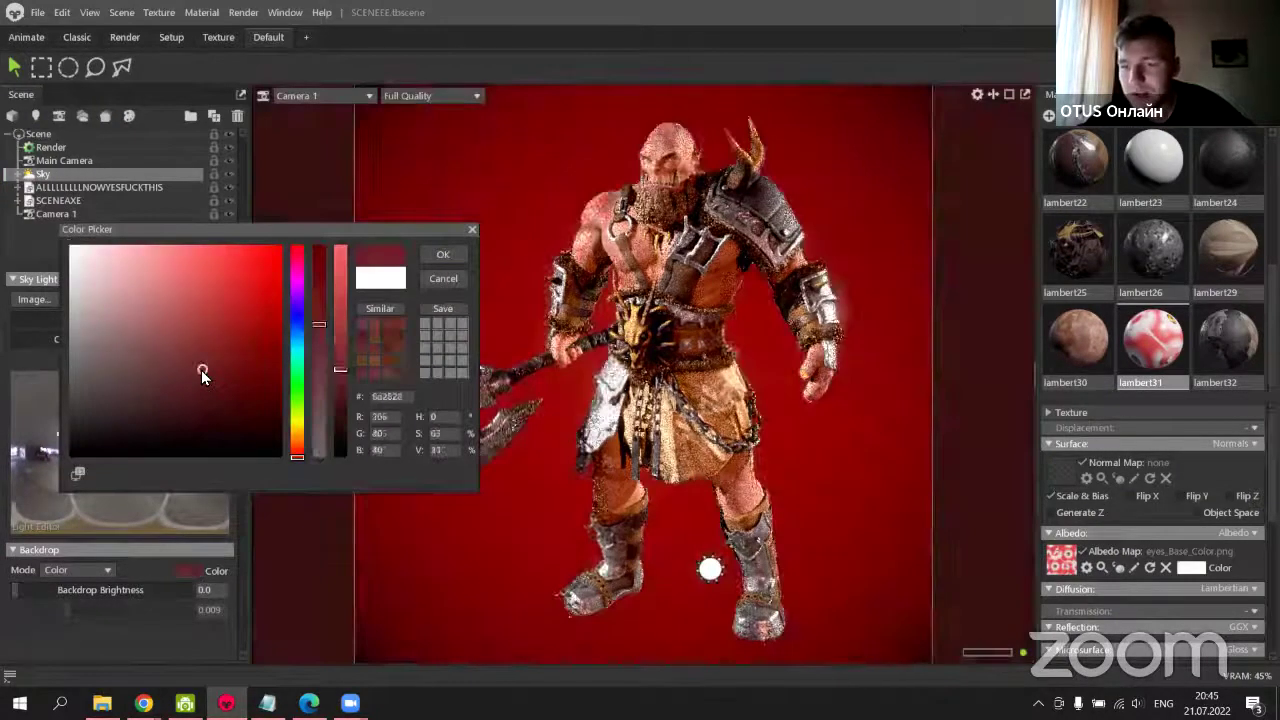
mouse_move(201, 370)
left_mouse_down()
mouse_move(31, 388)
mouse_move(5, 490)
left_mouse_up()
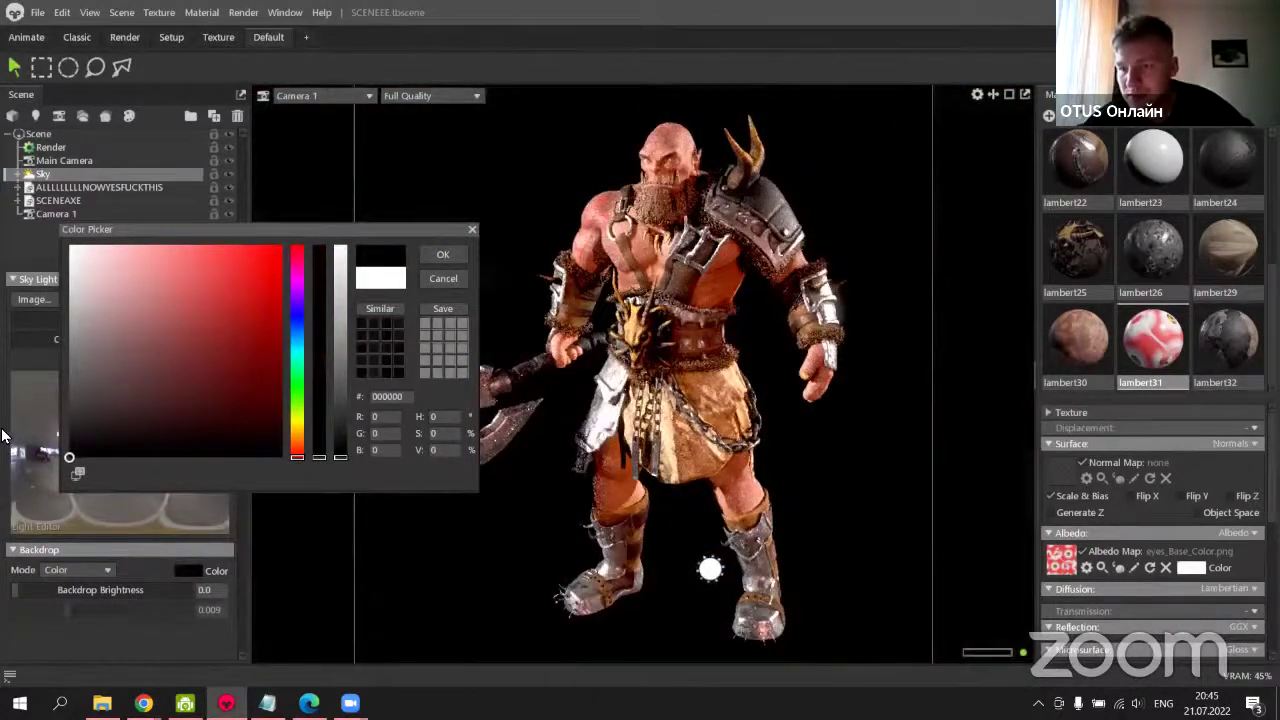
left_click_drag(3, 430, 6, 421)
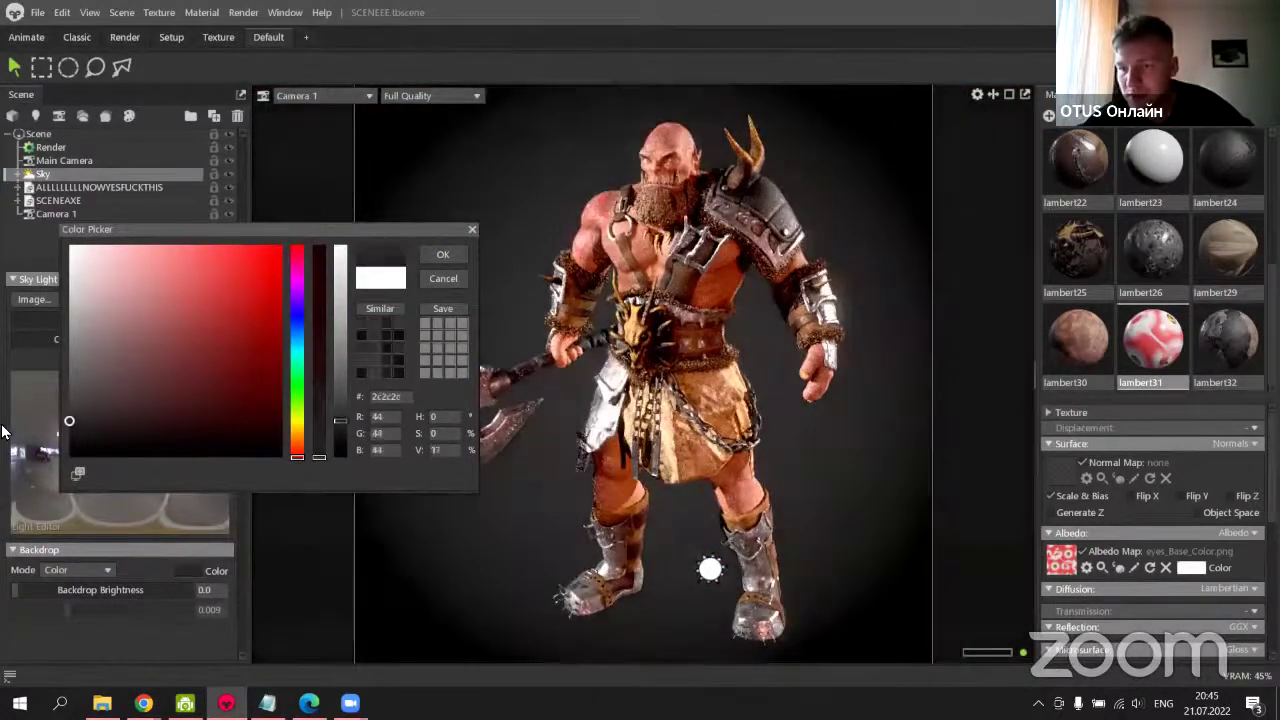
left_click(426, 277)
Set the vignette strength of Camera 1 to 0.536.
left_click(80, 215)
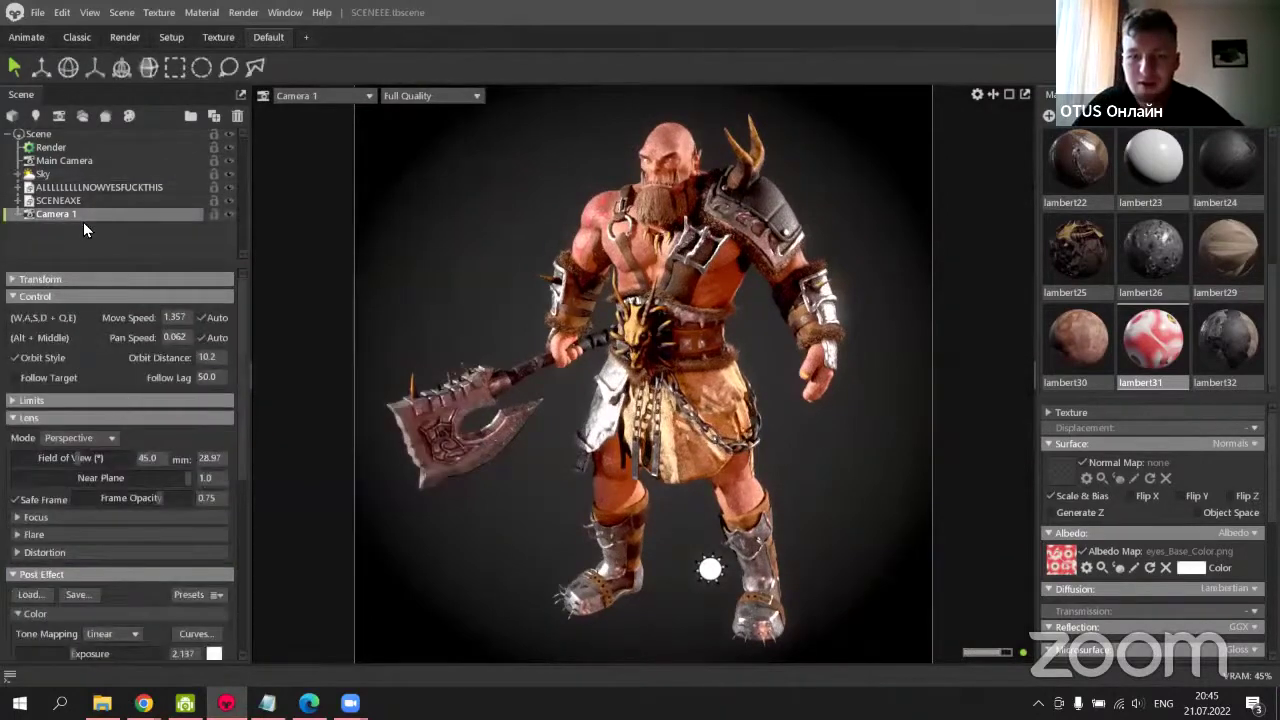
scroll(103, 557, "down", 7)
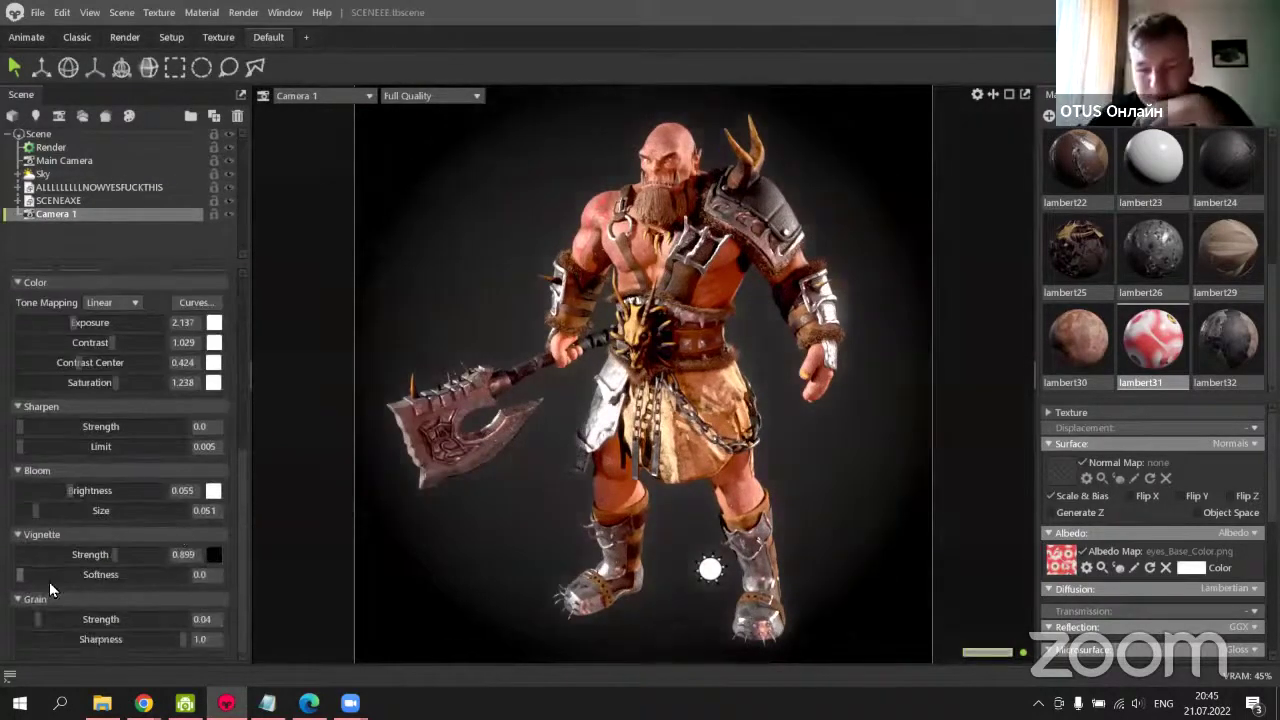
left_click(59, 554)
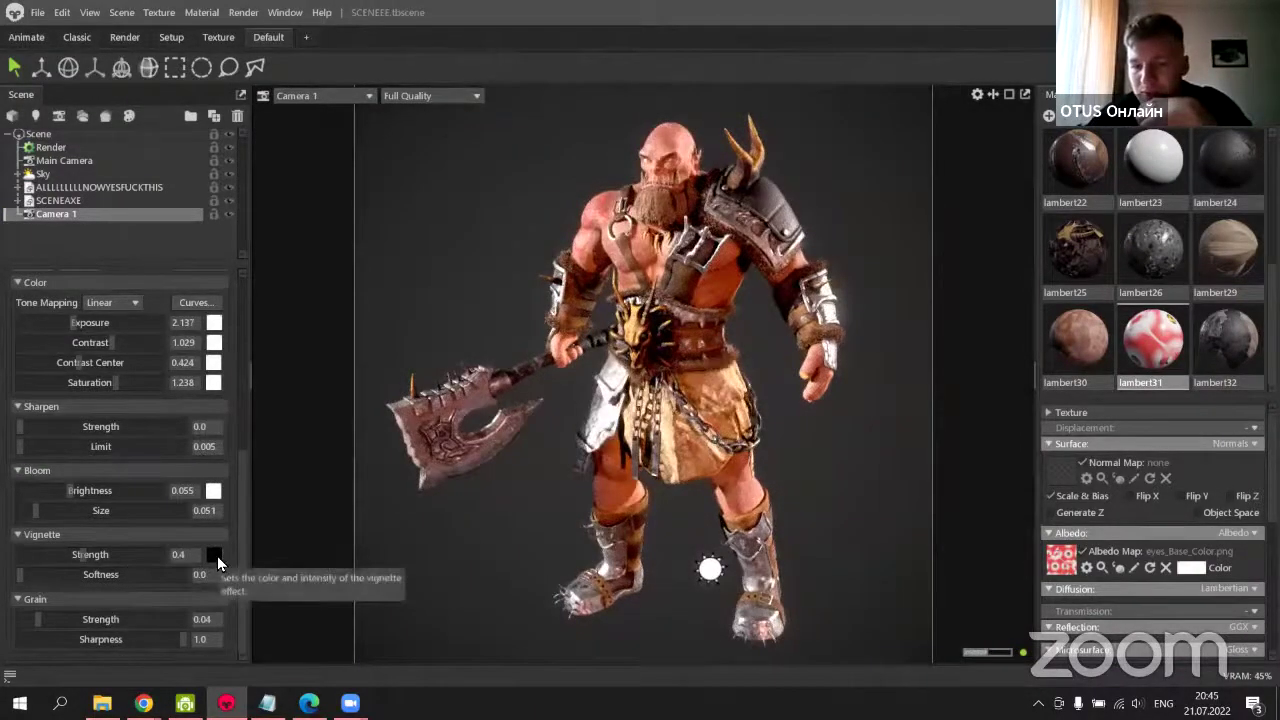
left_click_drag(129, 554, 93, 556)
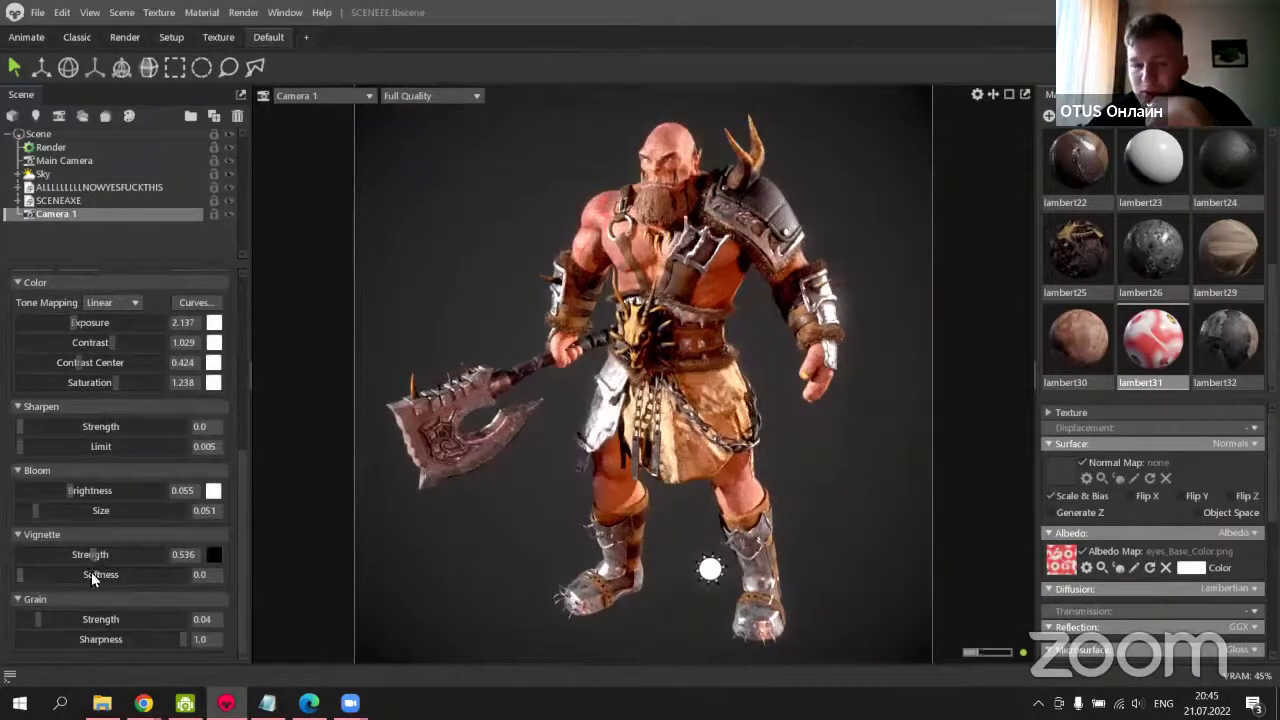
Test a grain strength of 1.0 on Camera 1 and reduce it to 0.0.
left_click_drag(49, 620, 216, 612)
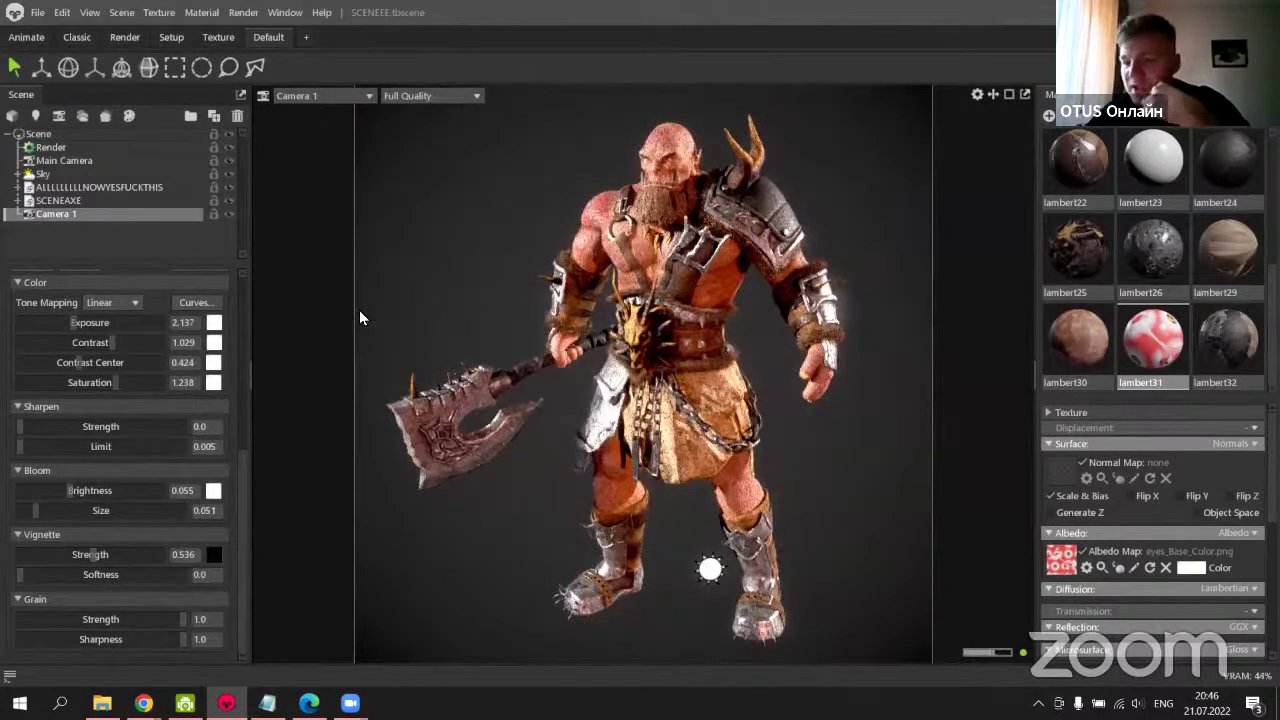
left_click_drag(171, 622, 158, 619)
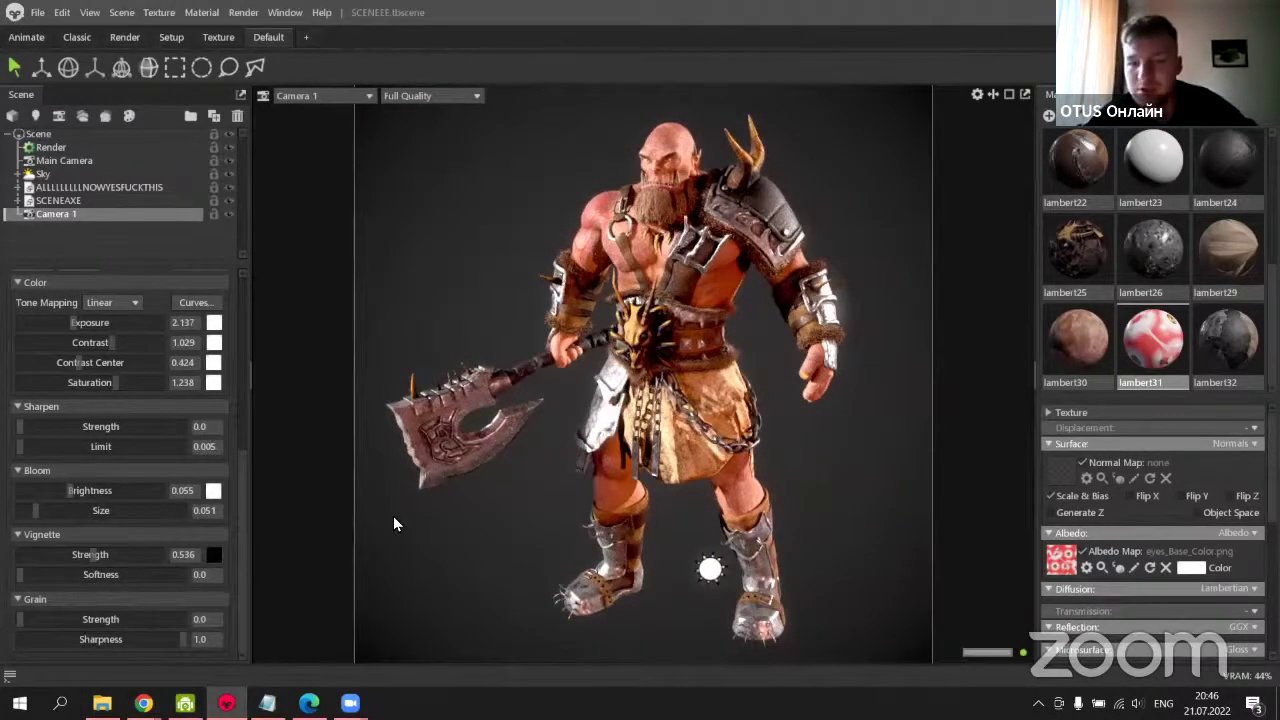
scroll(121, 538, "up", 6)
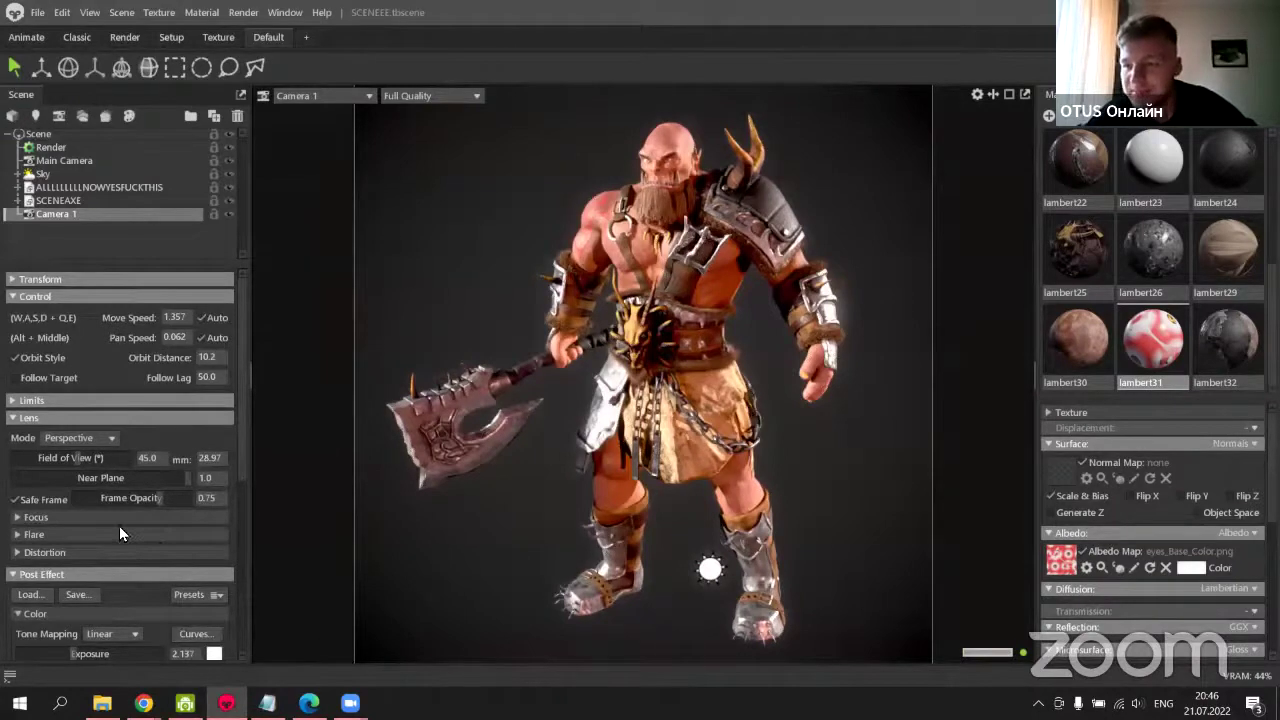
Look over the Camera 1 settings, switch to the browser chat to read the viewers' questions, and return to the scene.
scroll(119, 524, "down", 4)
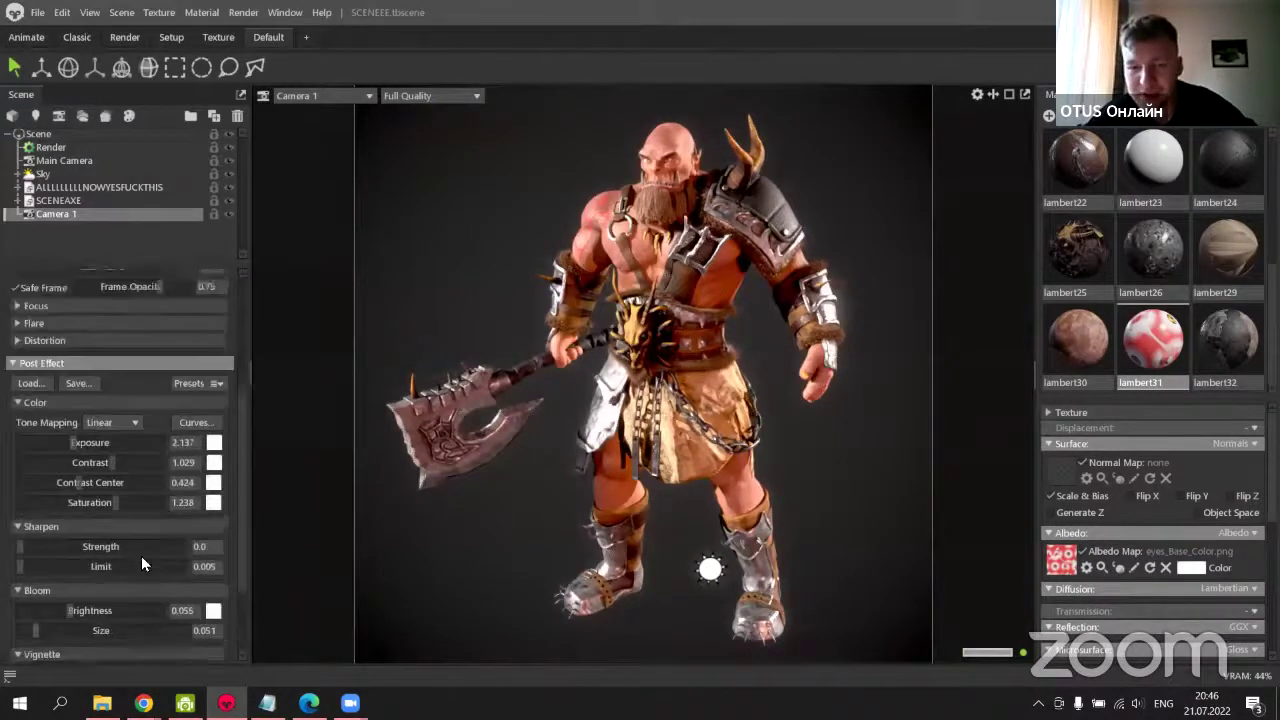
scroll(141, 566, "up", 4)
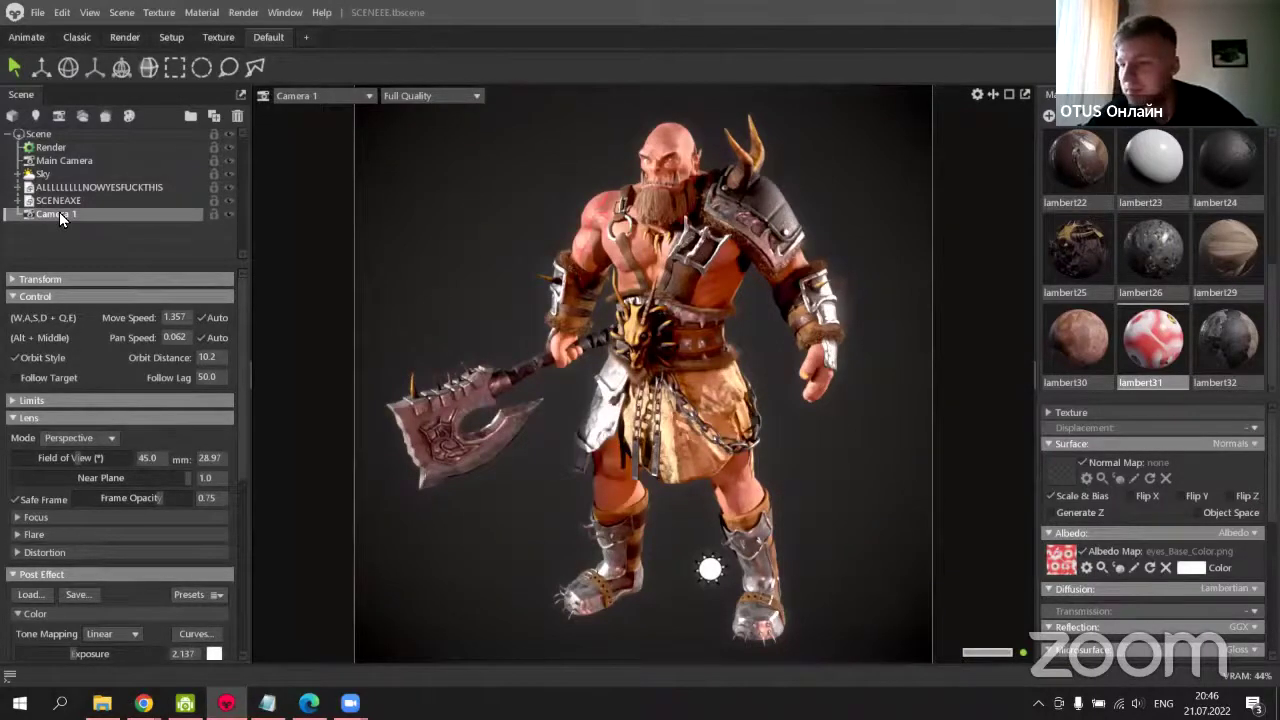
key("alt+Tab")
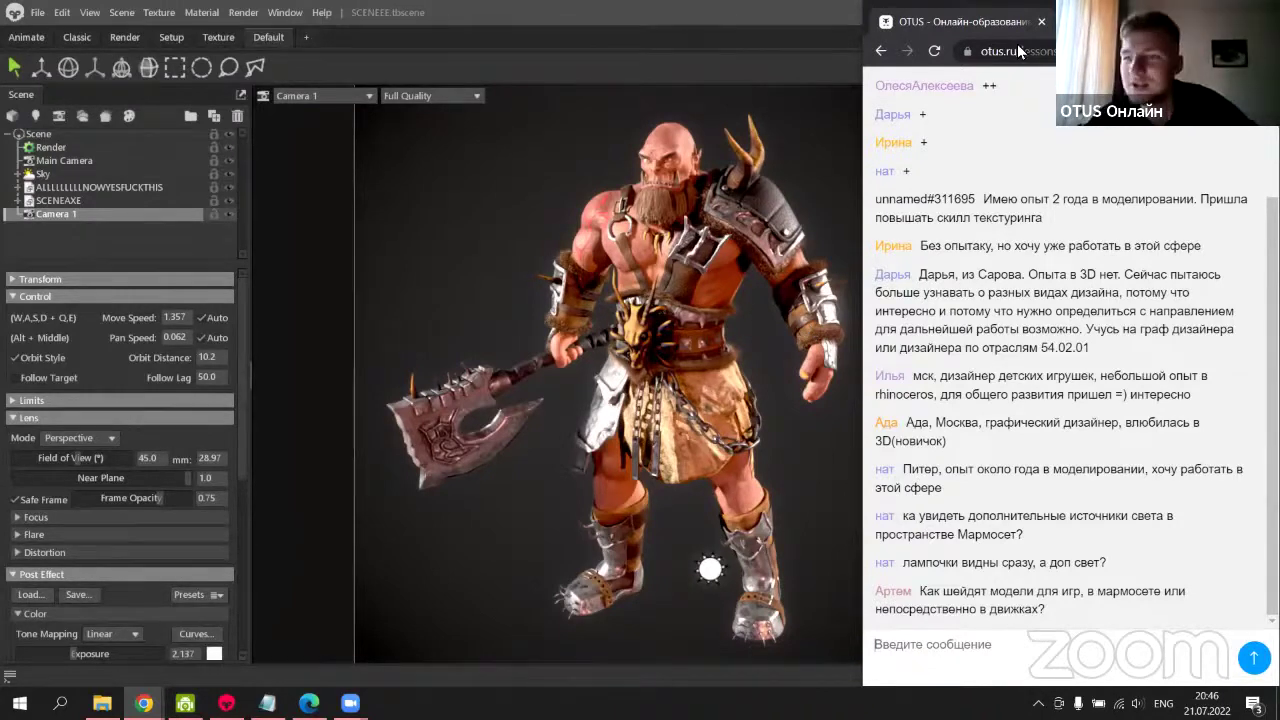
left_click(553, 12)
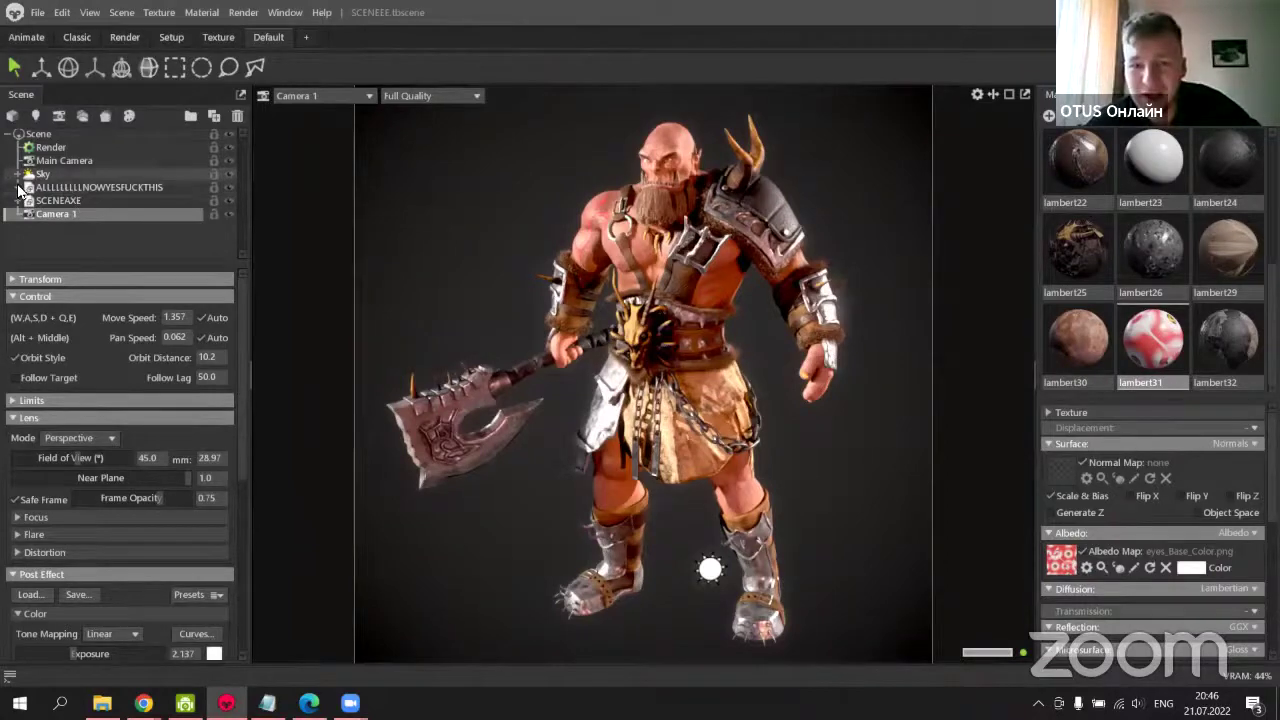
Switch the viewport from Camera 1 to Main Camera so the character is seen from a distance with the scene's light and camera markers.
left_click(321, 95)
mouse_move(325, 112)
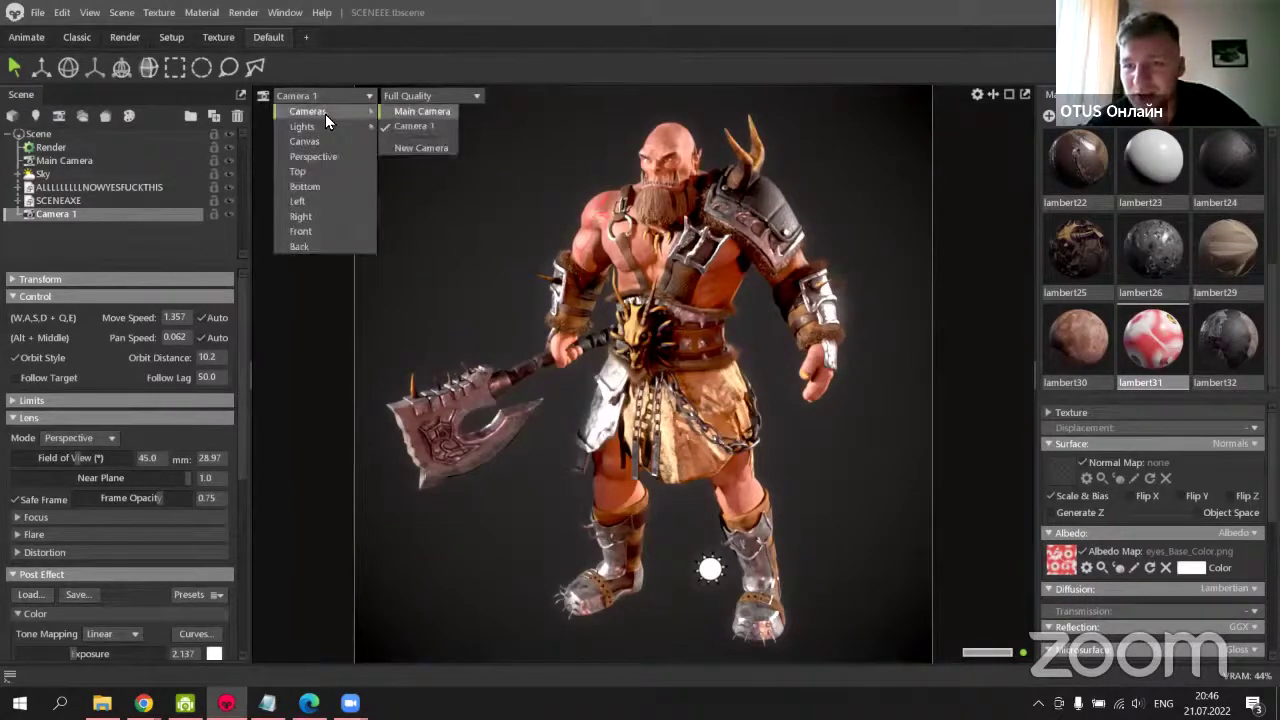
left_click(437, 112)
scroll(621, 306, "down", 5)
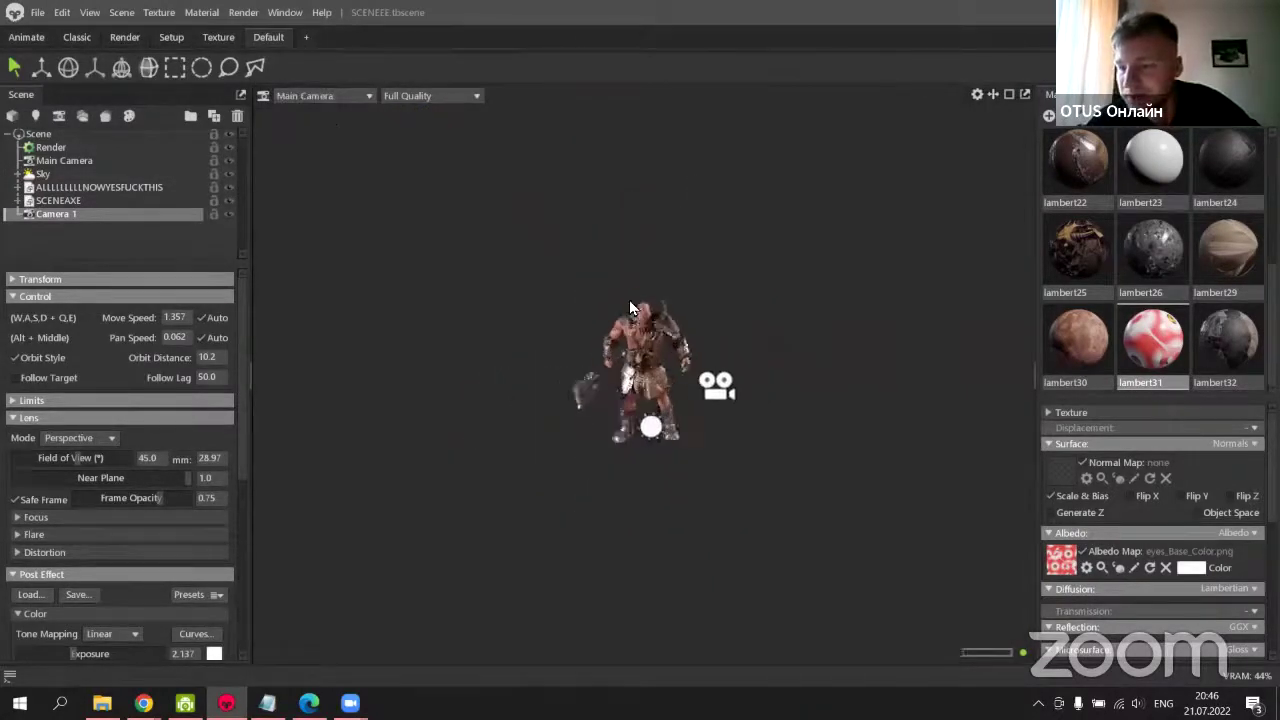
left_click_drag(629, 300, 474, 257)
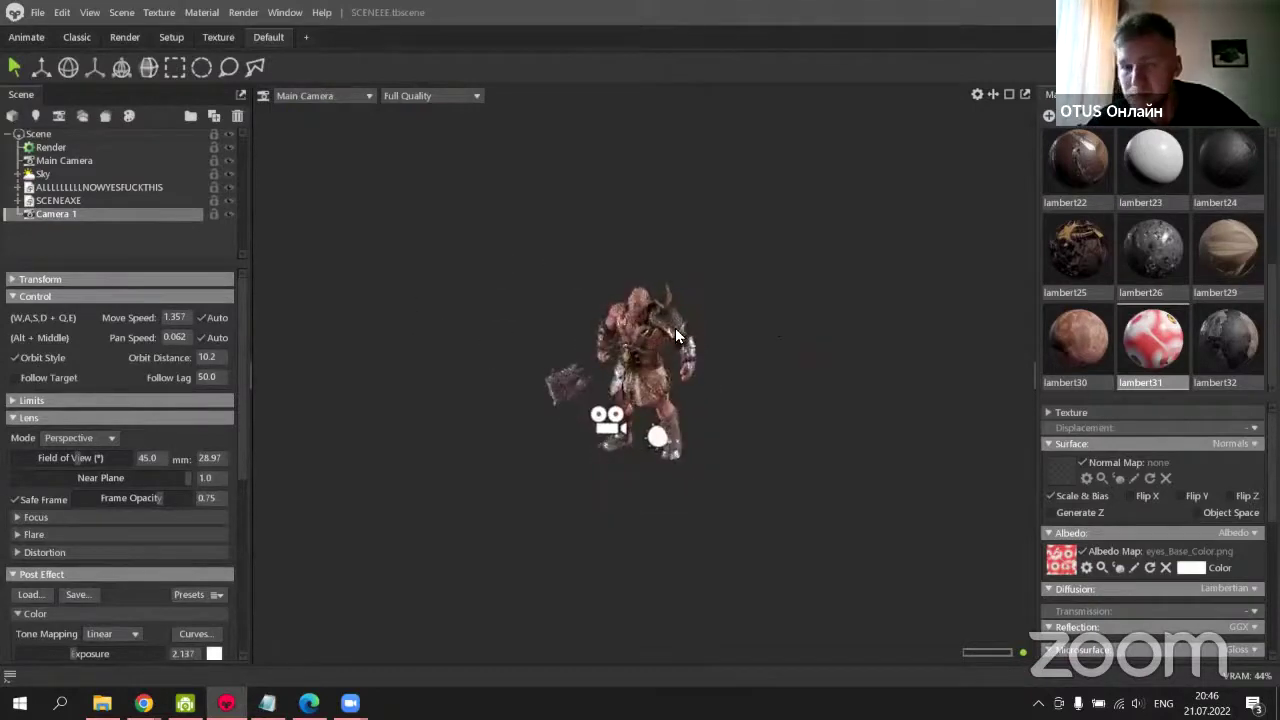
Select Sky Light 1 under Sky and move it away from the character, out to the axe side.
left_click(19, 173)
left_click(81, 186)
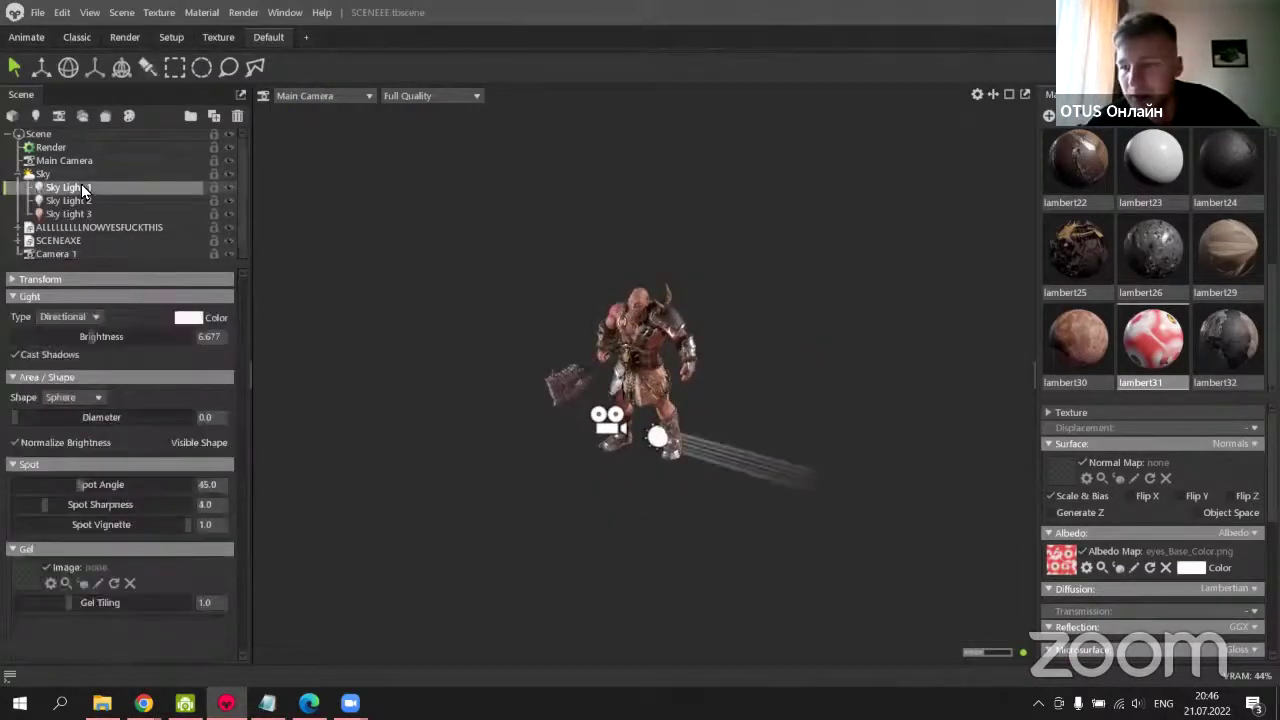
left_click_drag(687, 428, 703, 514)
key("w")
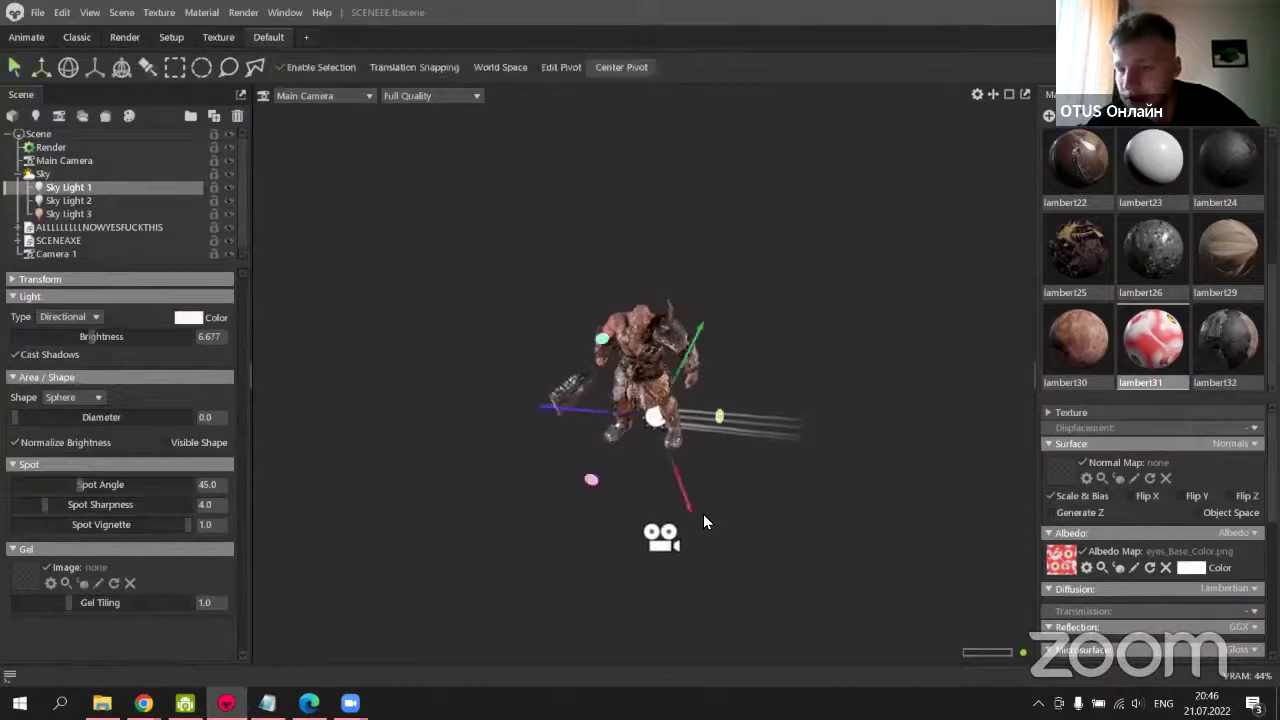
left_click_drag(616, 420, 395, 384)
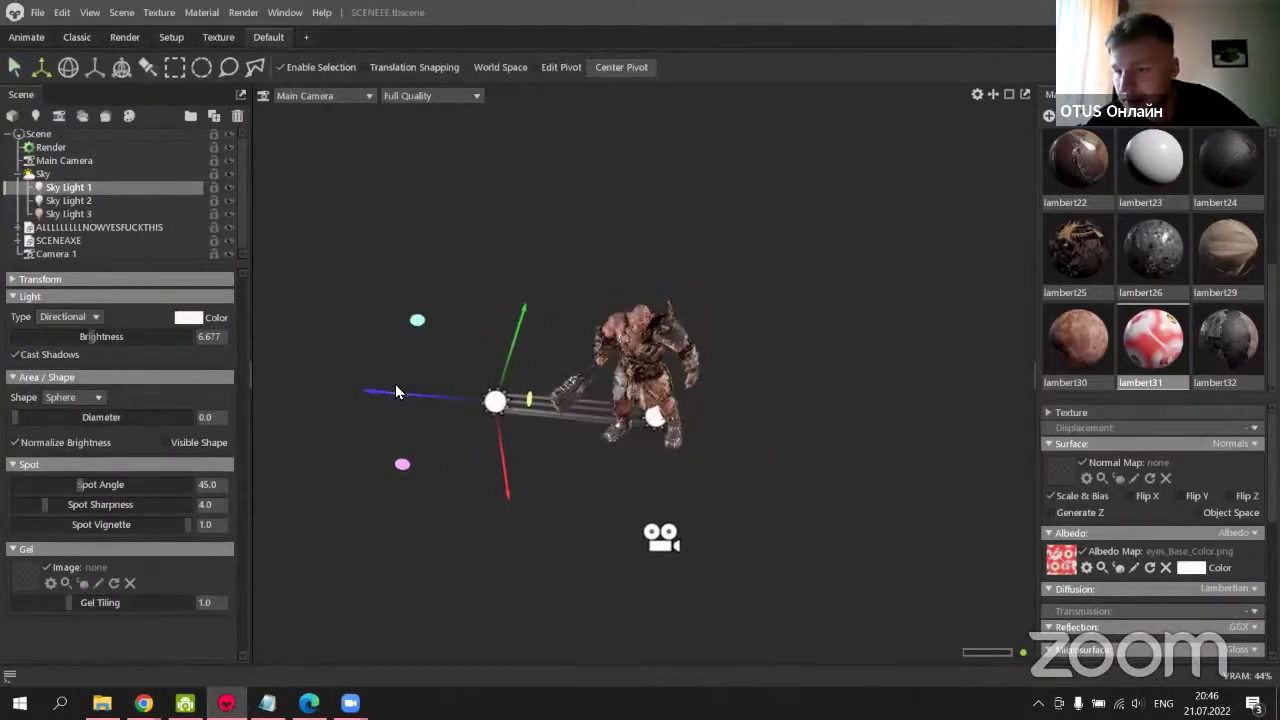
left_click_drag(520, 315, 571, 320)
scroll(571, 320, "up", 5)
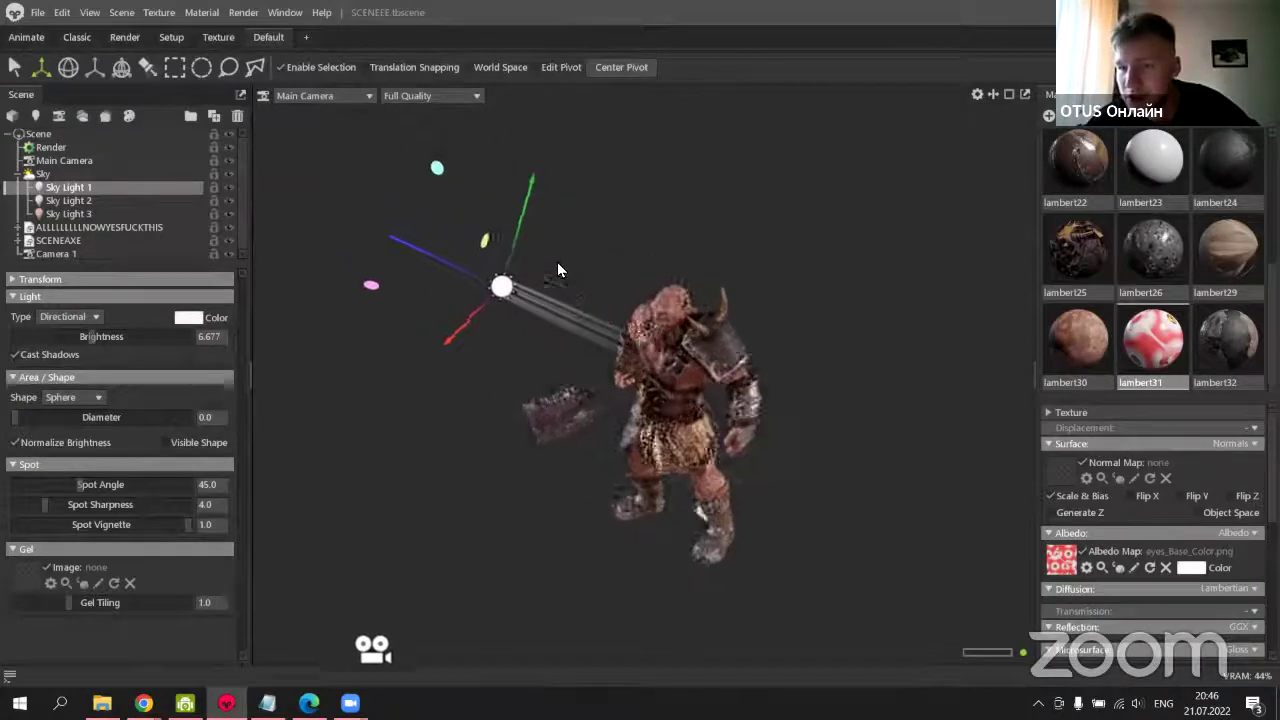
Try the Omni type on Sky Light 1 and view its effect on the character.
left_click(68, 187)
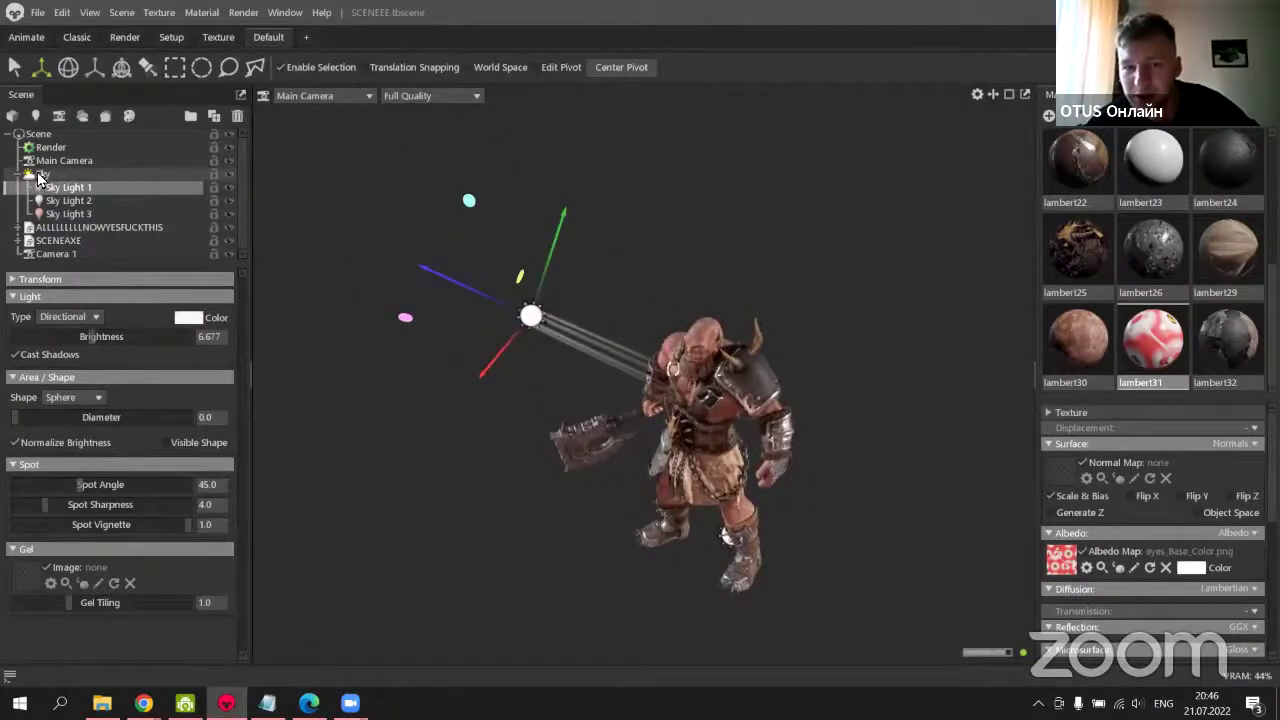
left_click(42, 188)
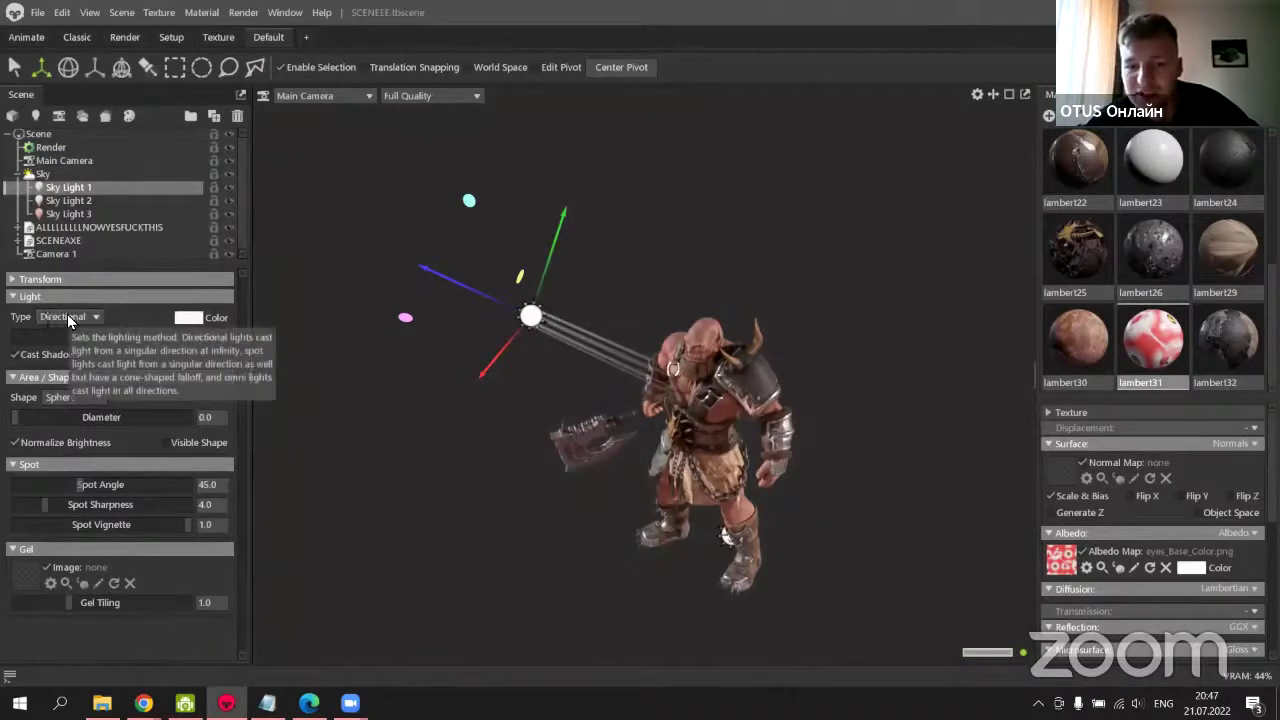
mouse_move(105, 334)
left_mouse_down()
mouse_move(120, 337)
mouse_move(103, 340)
left_mouse_up()
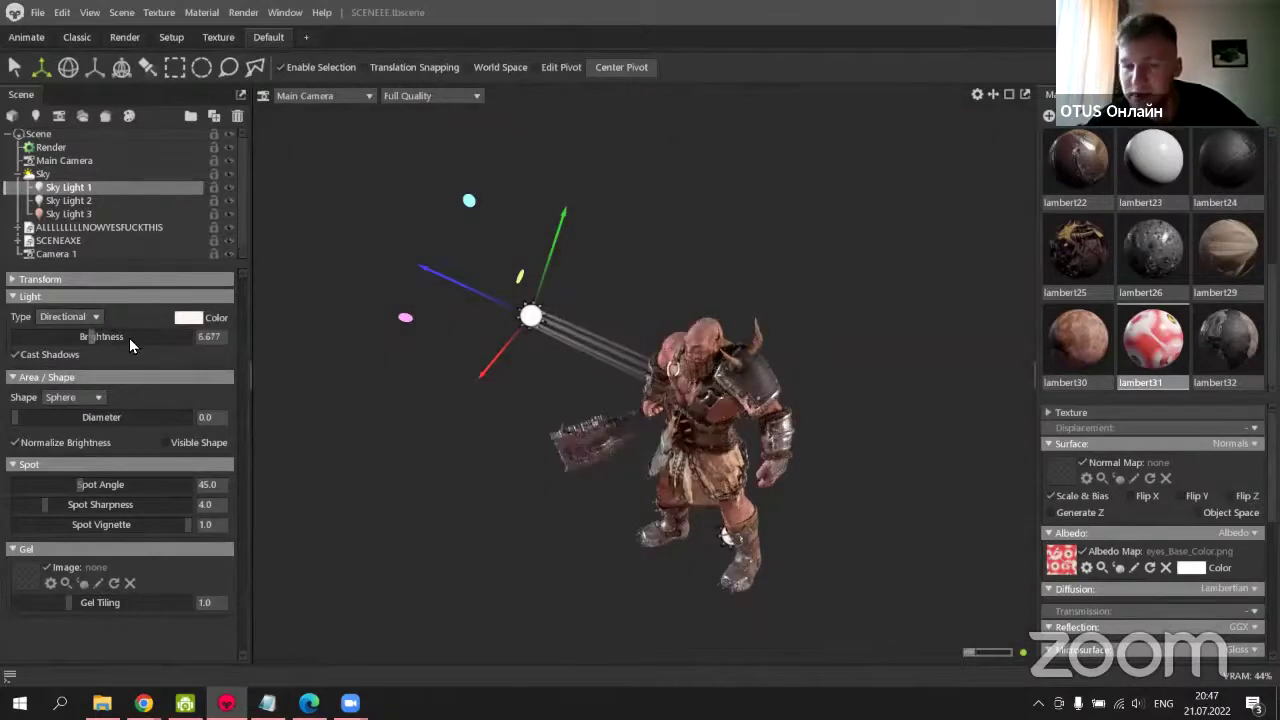
left_click(68, 316)
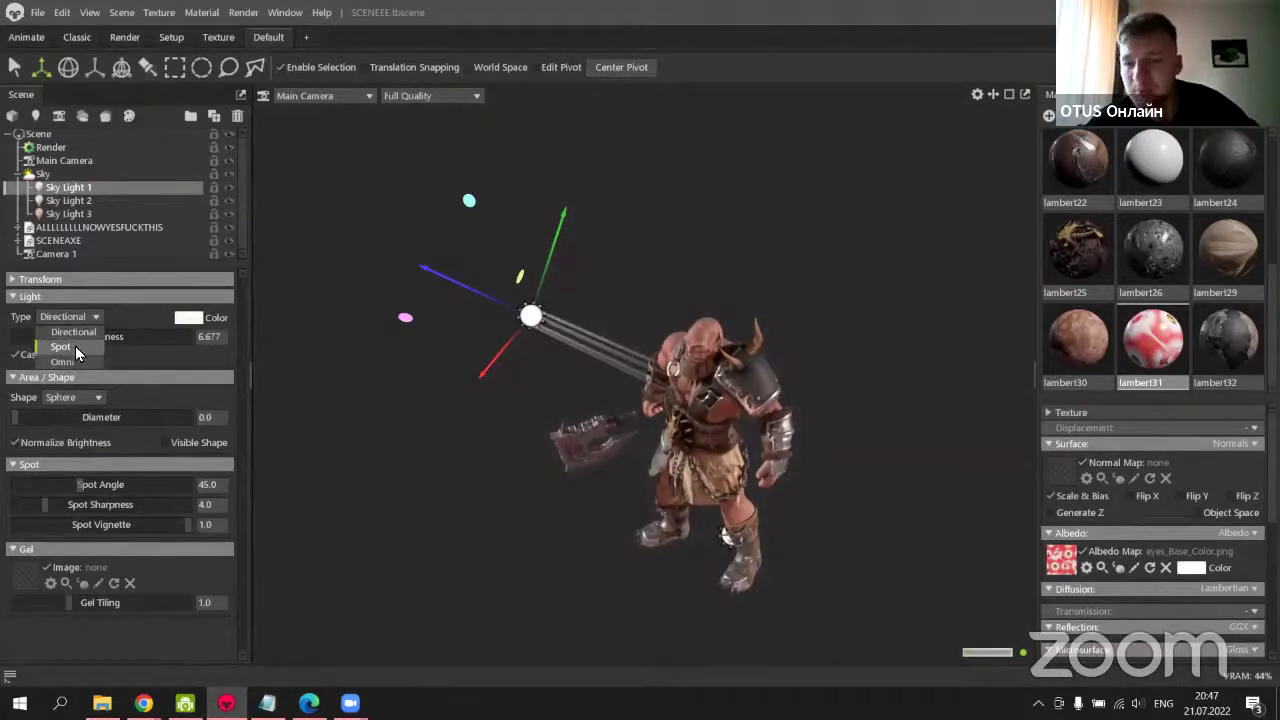
left_click(73, 361)
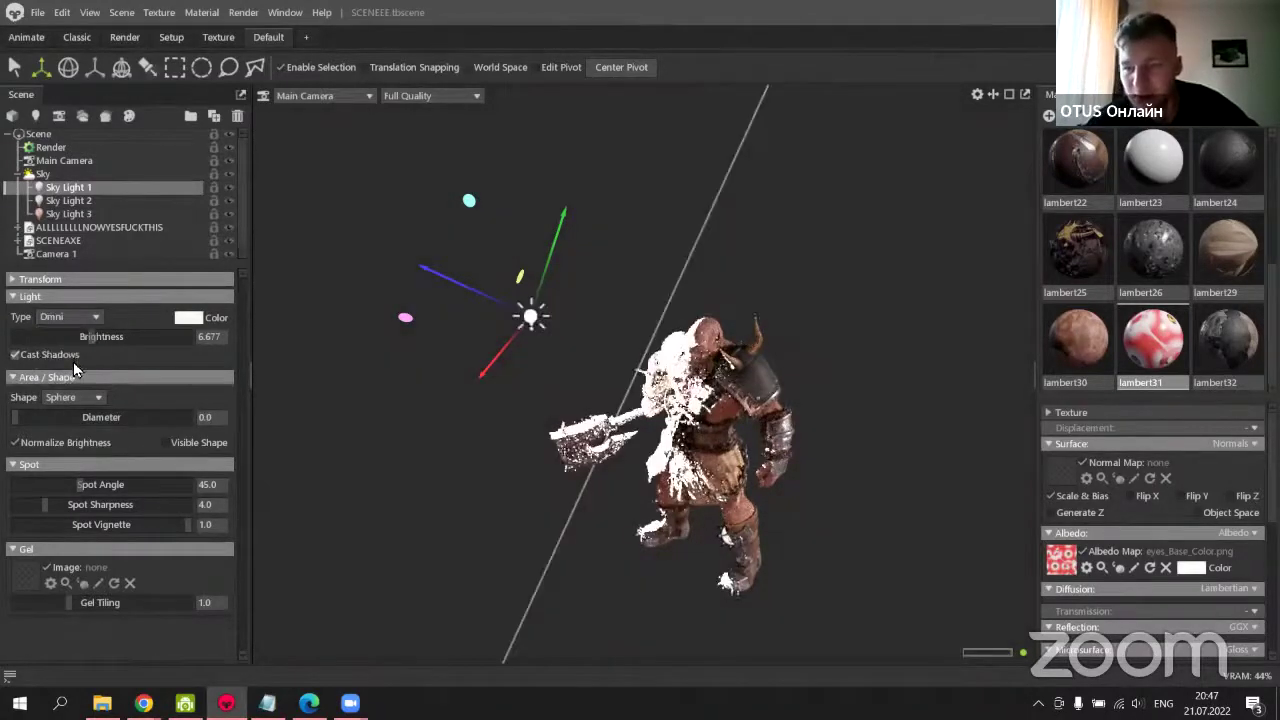
left_click_drag(557, 343, 544, 383)
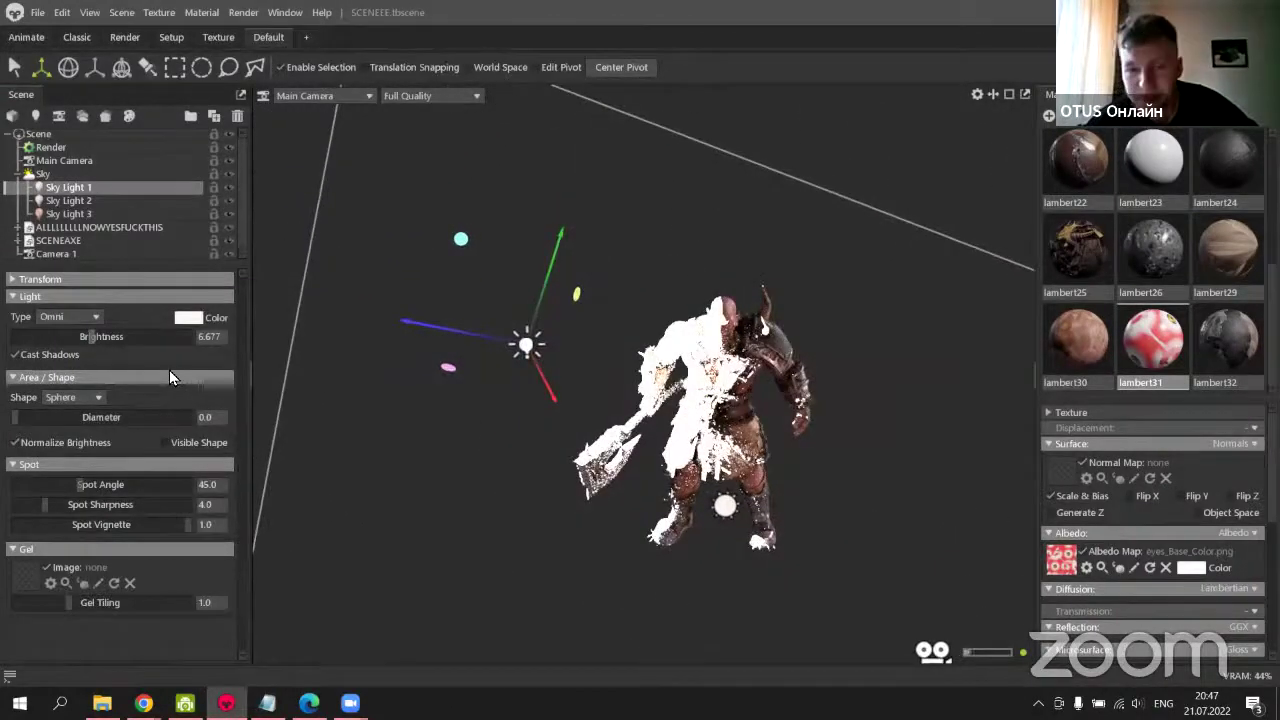
Change Sky Light 1 to a Spot light and set its sphere diameter to 5.063.
left_click(88, 316)
left_click(81, 342)
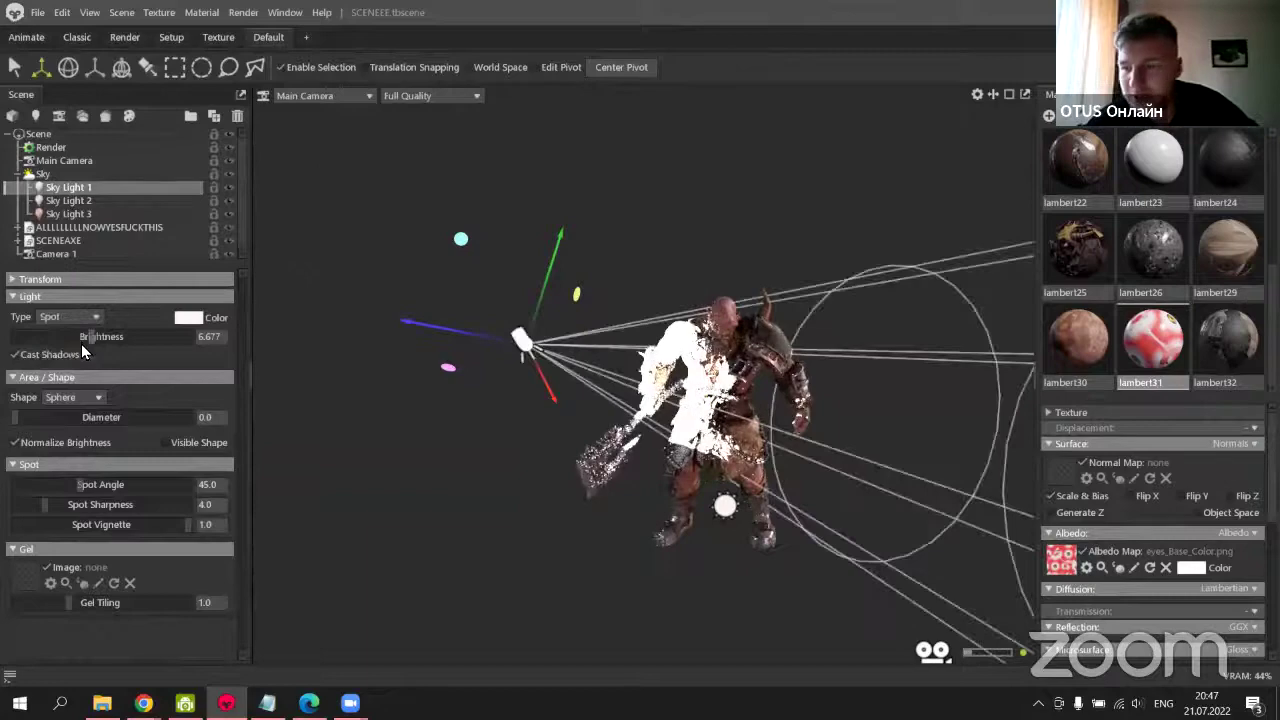
left_click_drag(530, 300, 601, 334)
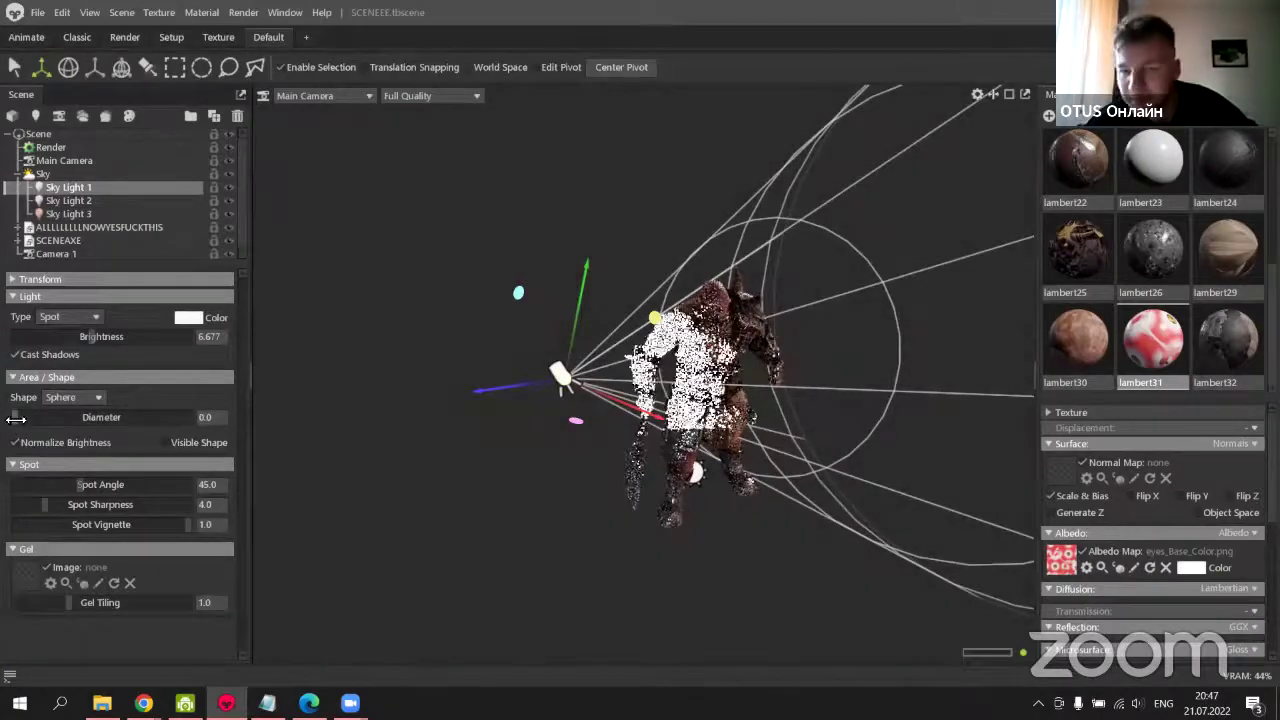
left_click_drag(16, 419, 52, 419)
mouse_move(540, 430)
left_mouse_down()
mouse_move(589, 436)
mouse_move(321, 456)
mouse_move(547, 426)
left_mouse_up()
Change the area shape of Sky Light 1 to Rectangle with a width of 5.254 and a height of 6.046.
left_click(97, 399)
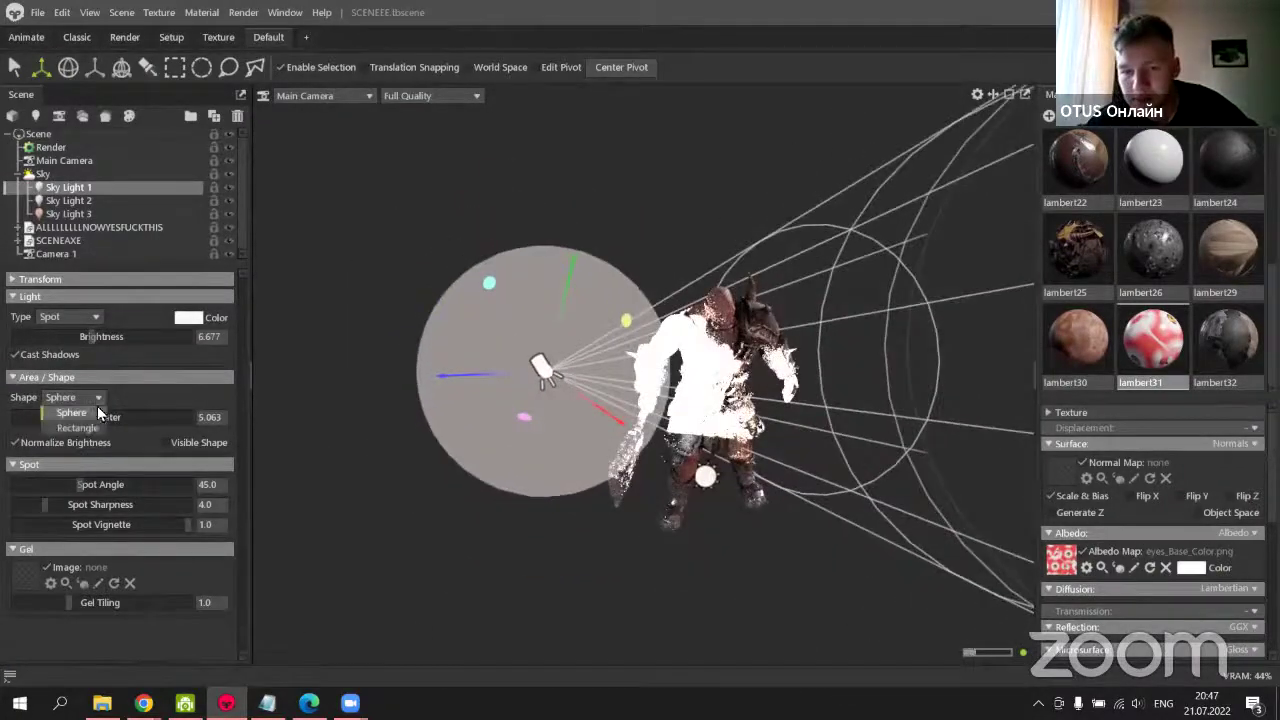
left_click(80, 427)
left_click_drag(380, 400, 465, 378)
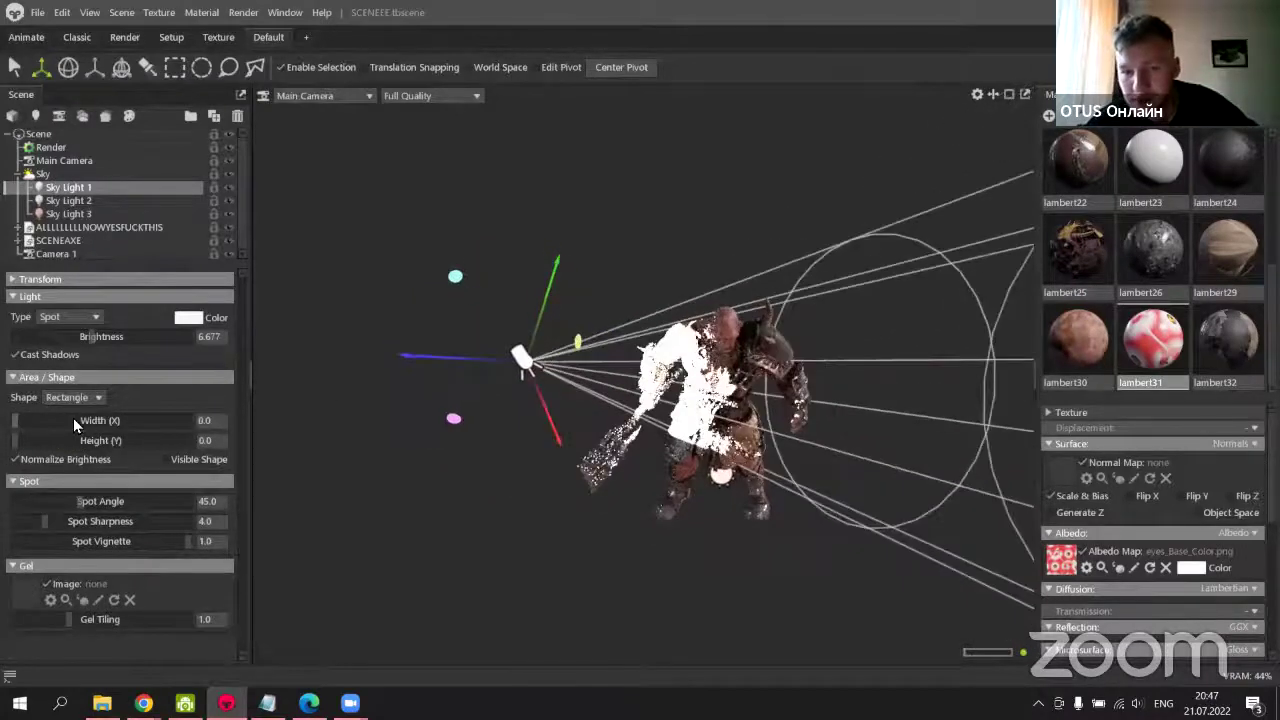
mouse_move(73, 420)
left_mouse_down()
mouse_move(80, 441)
mouse_move(63, 446)
mouse_move(61, 431)
left_mouse_up()
left_click_drag(500, 380, 60, 390)
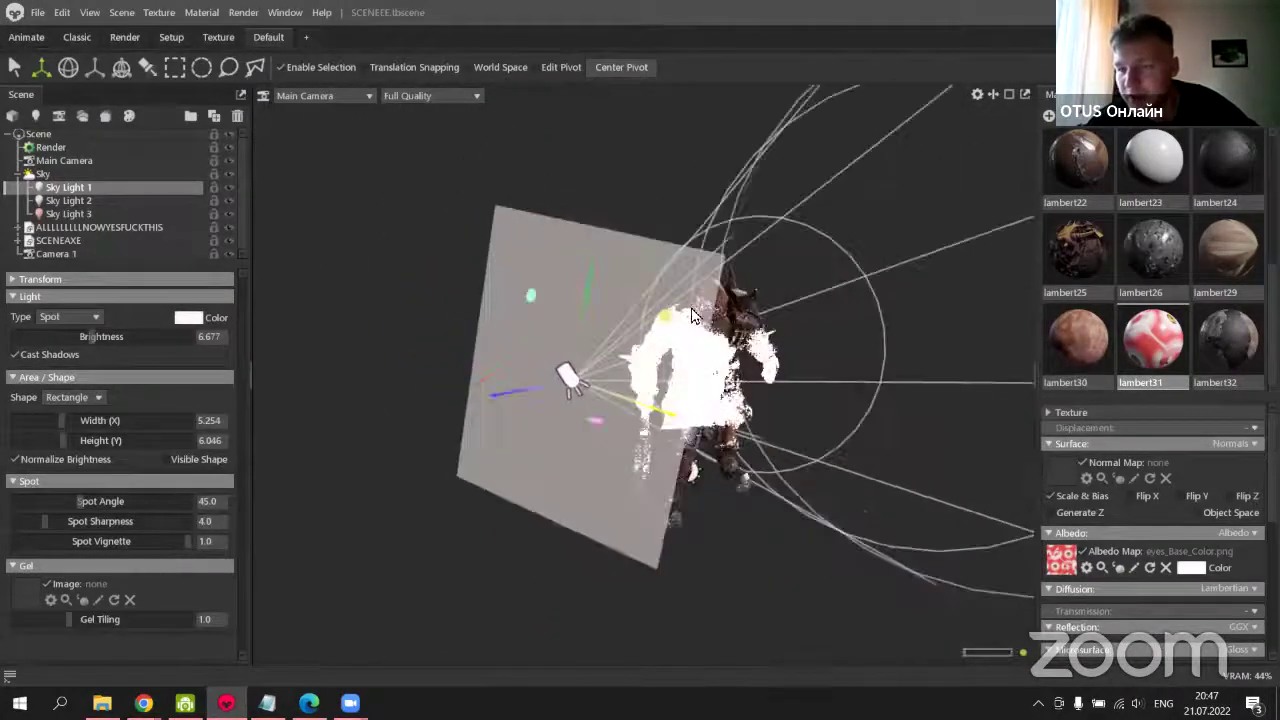
Try Sky Light 1 as an Omni light with its brightness lowered to 1.875.
left_click(72, 397)
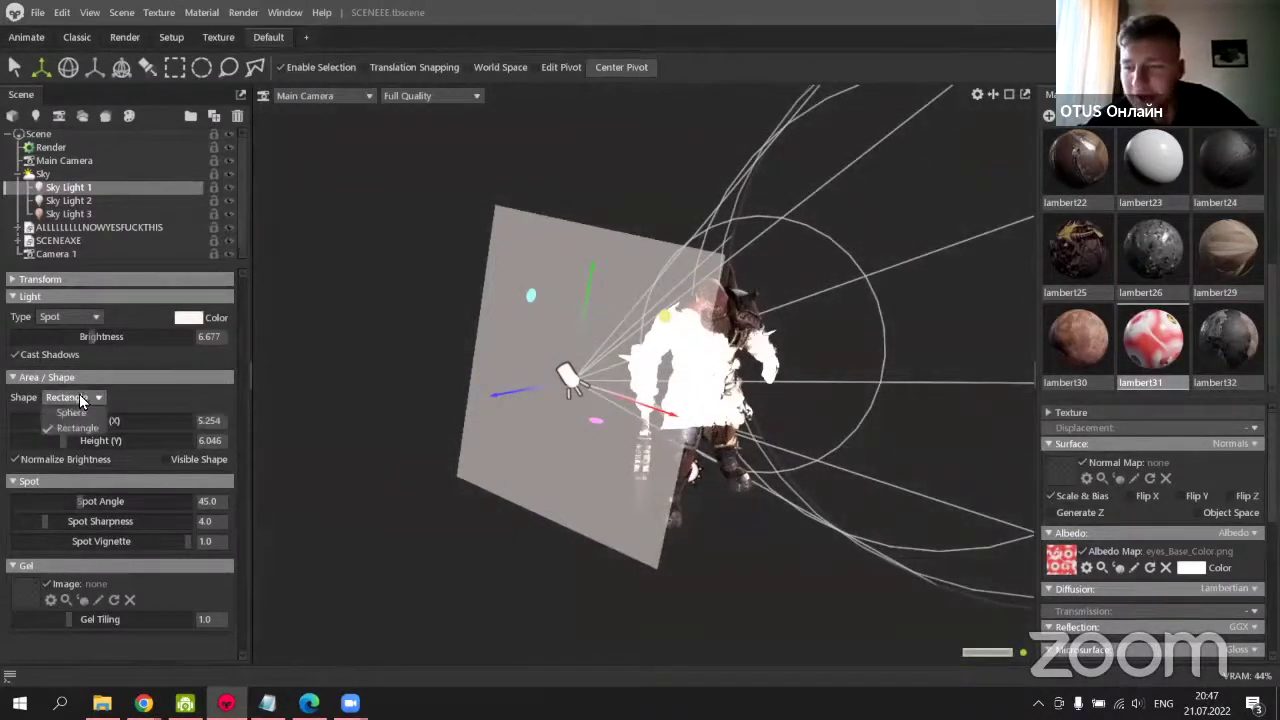
left_click(79, 394)
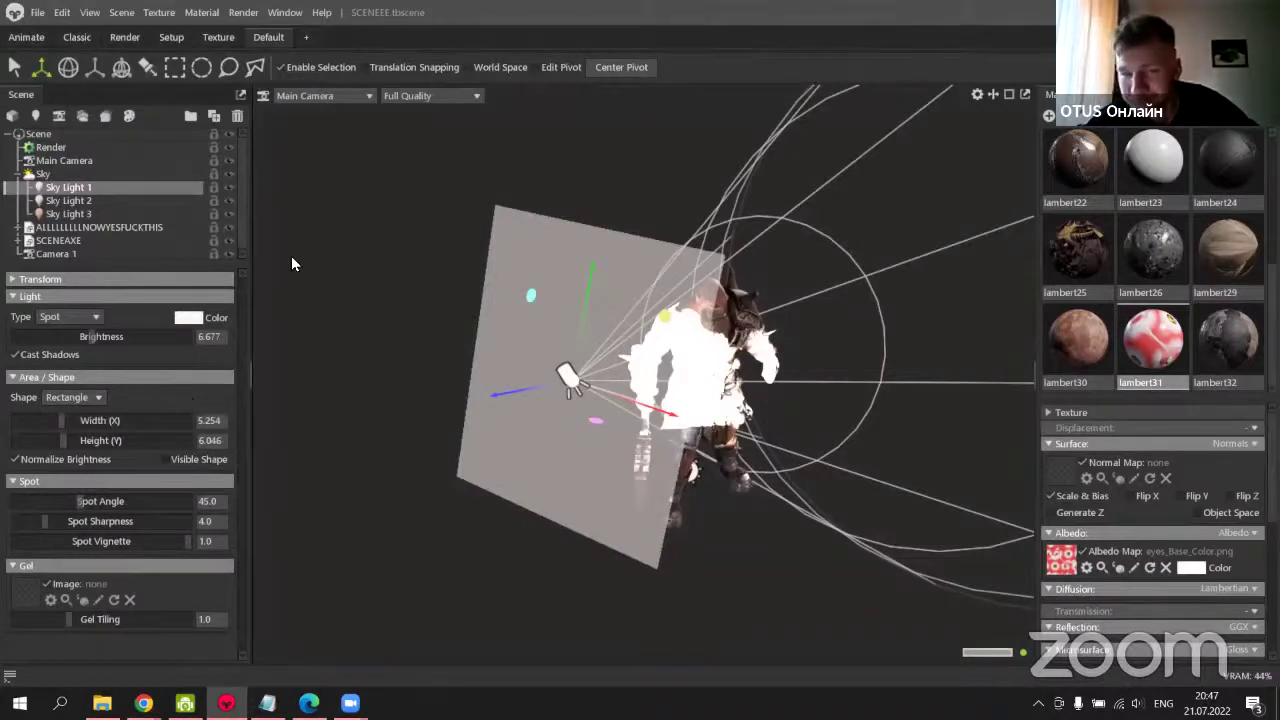
left_click(65, 317)
left_click(76, 360)
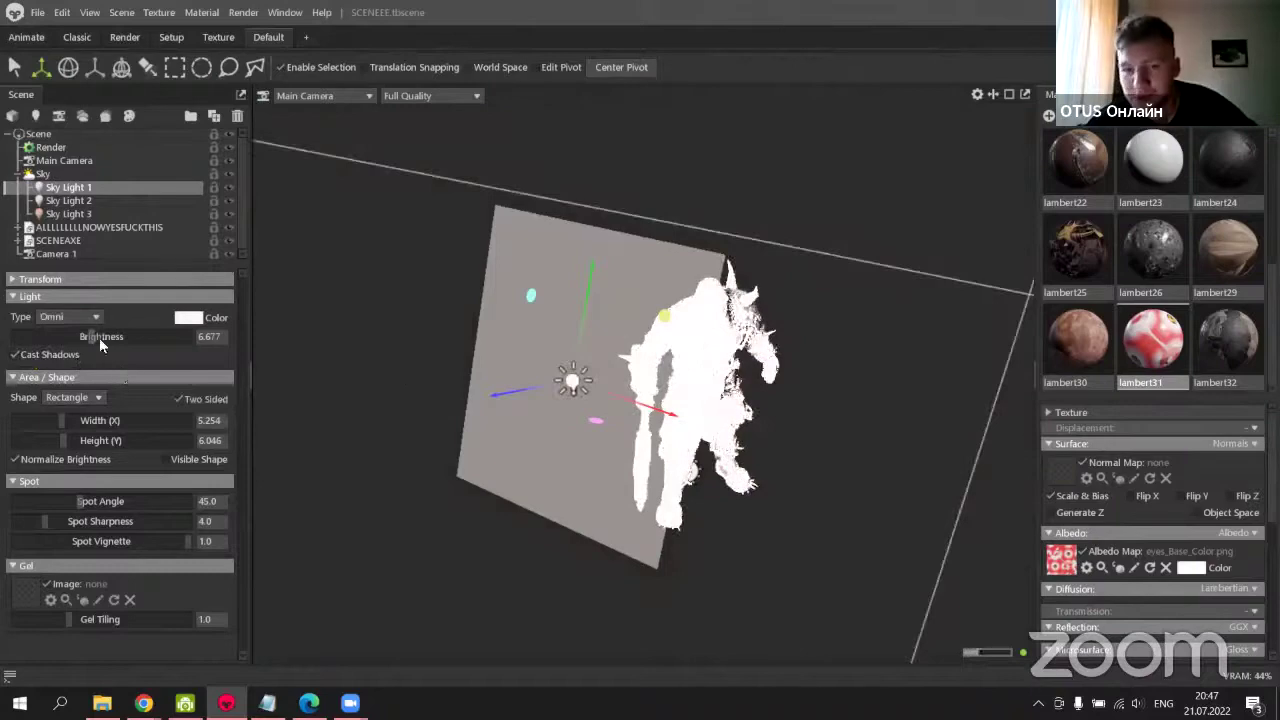
left_click_drag(90, 337, 37, 337)
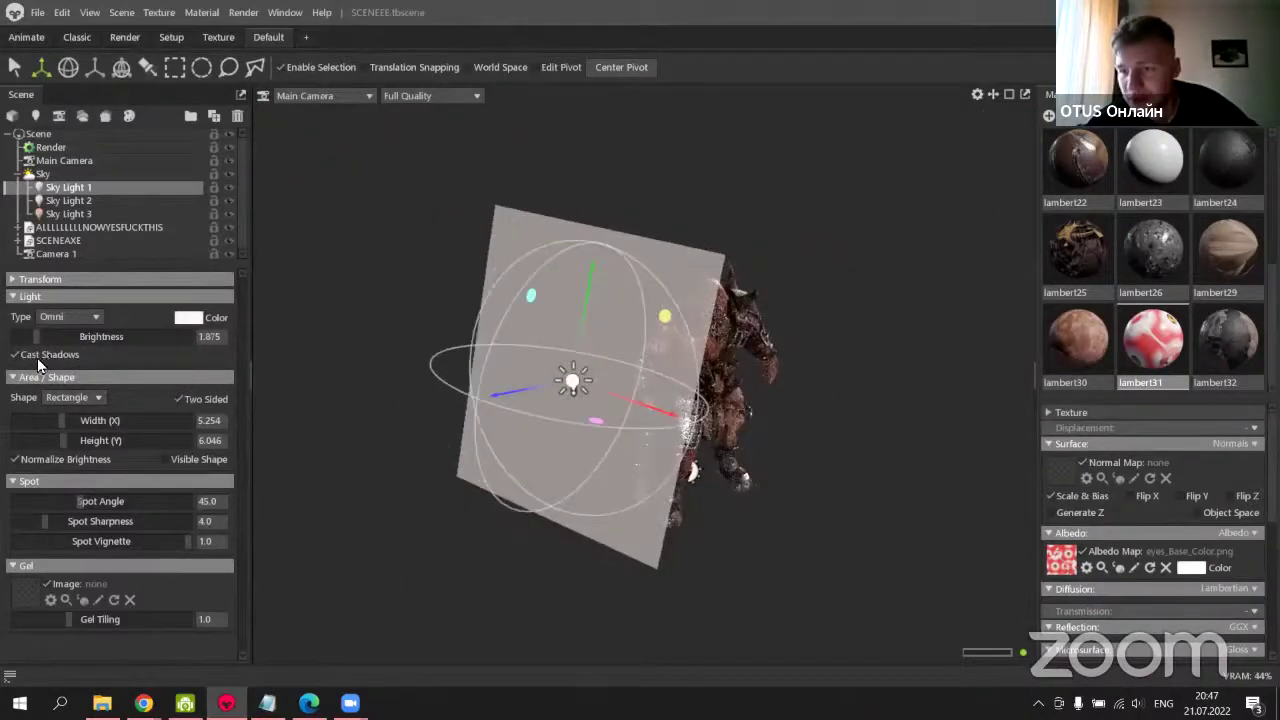
left_click_drag(646, 354, 177, 366)
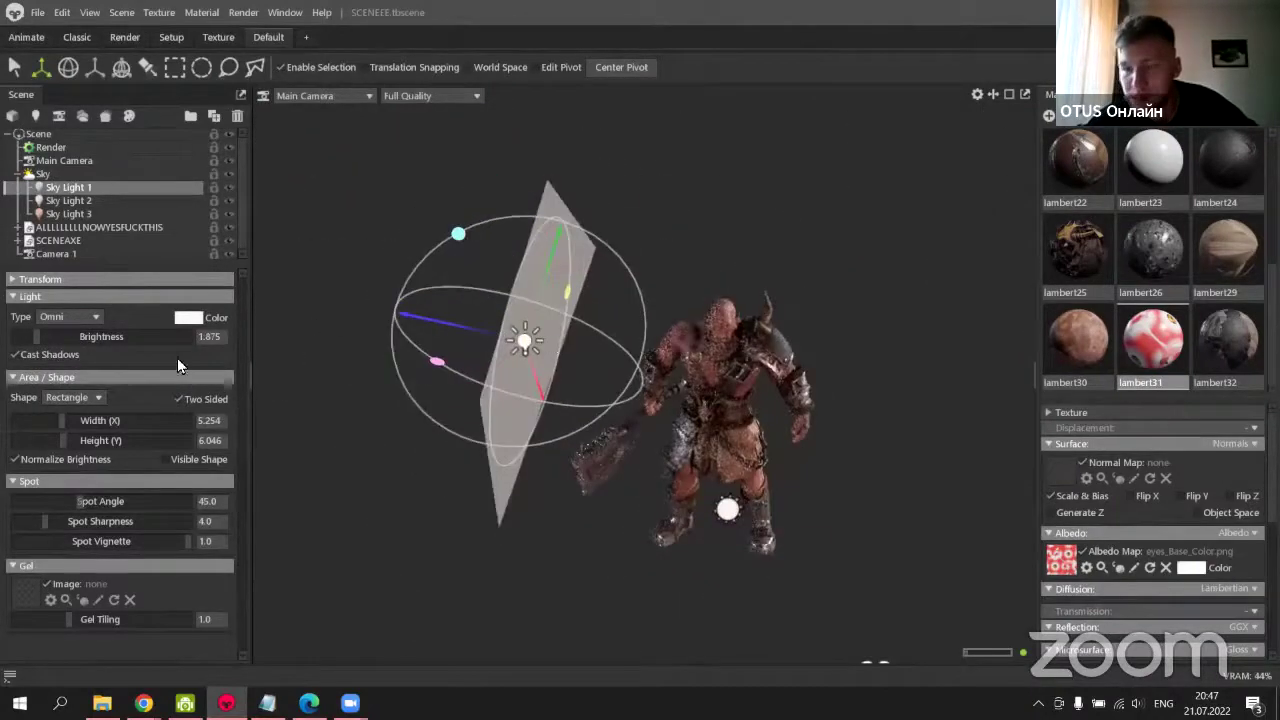
Undo the brightness change, the switch to Omni and the last width adjustment of Sky Light 1.
left_click(86, 318)
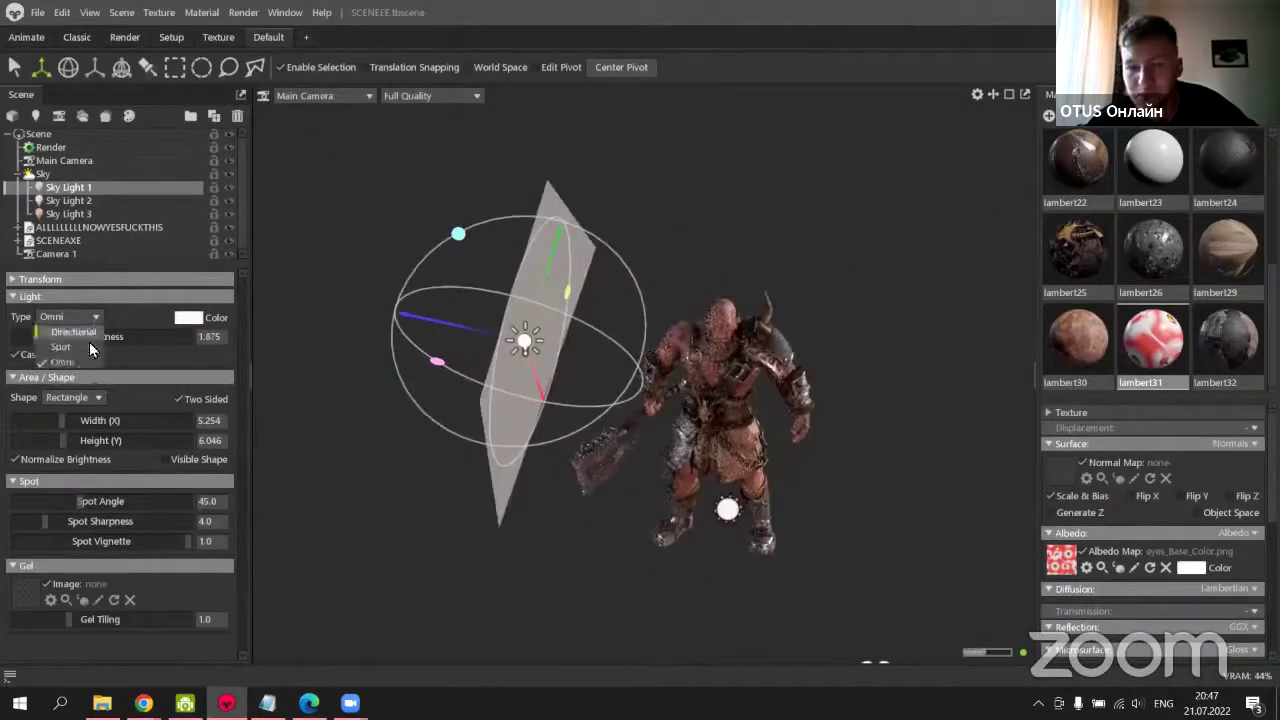
left_click(139, 356)
key("ctrl+z")
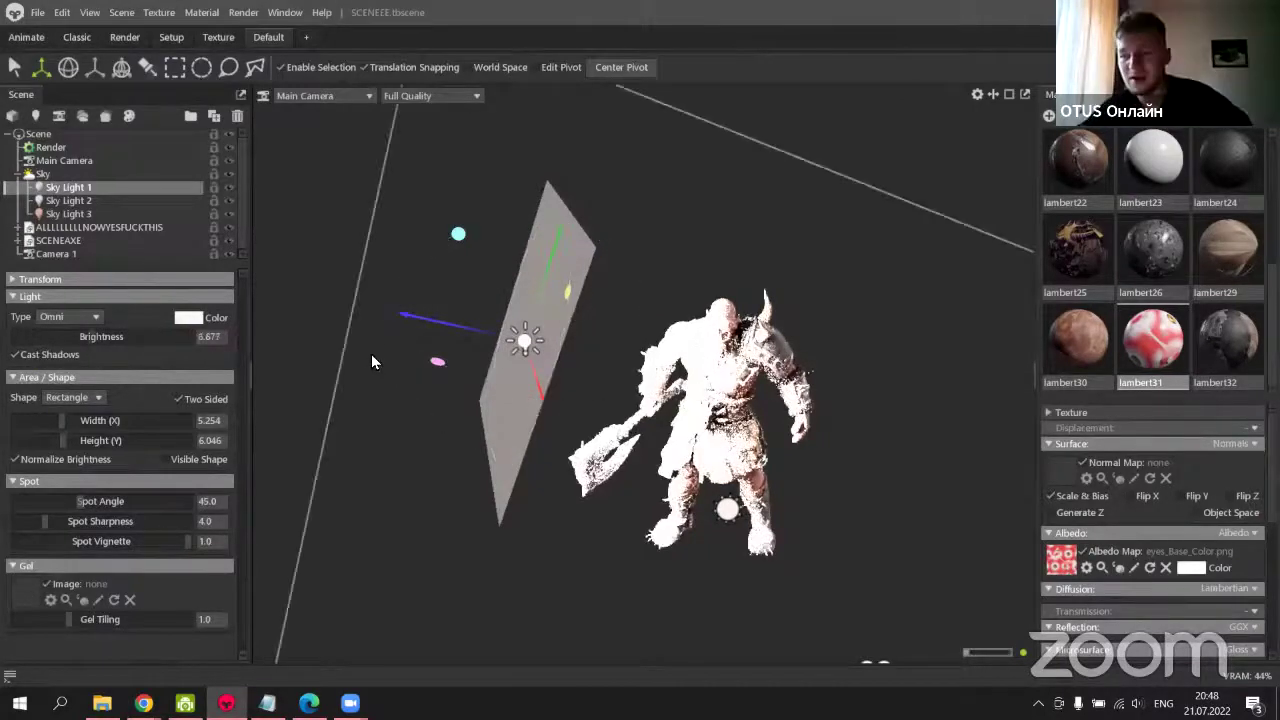
key("ctrl+z")
key("ctrl+z")
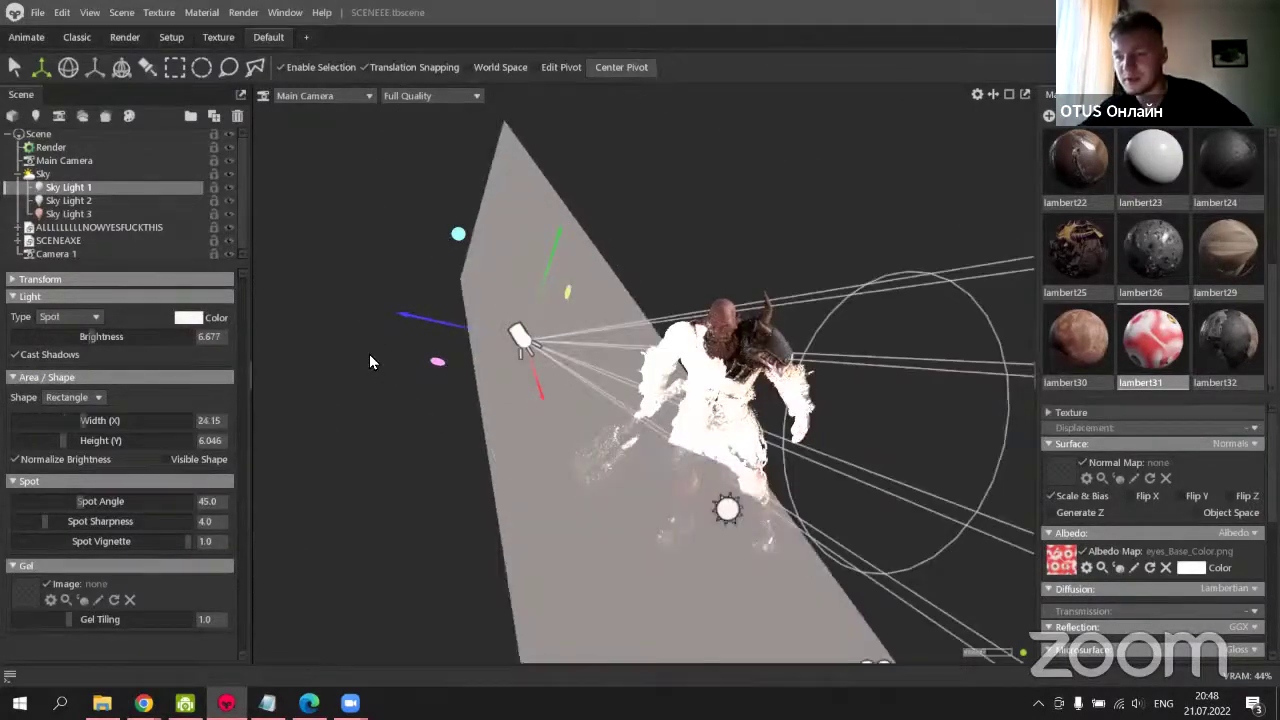
Reselect the spot light beside the character and inspect its cone and rectangular area from another angle.
left_click_drag(447, 322, 519, 246)
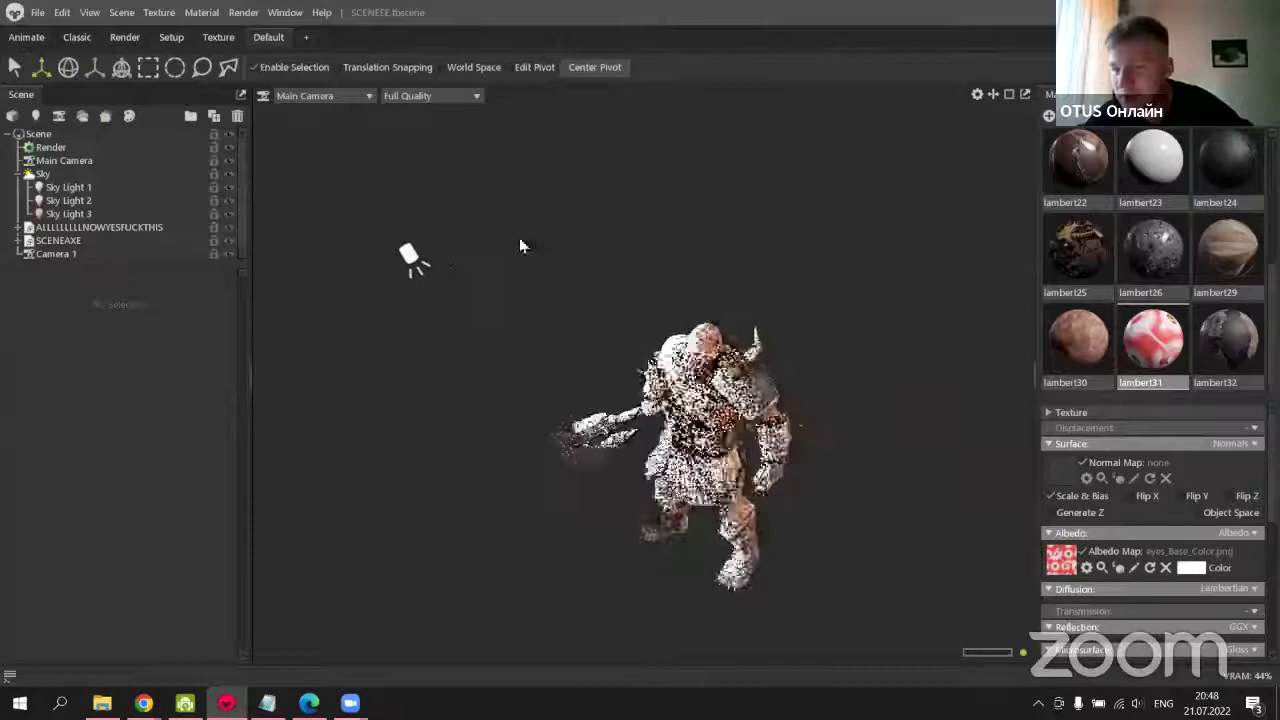
left_click(408, 258)
left_click_drag(408, 262, 481, 341)
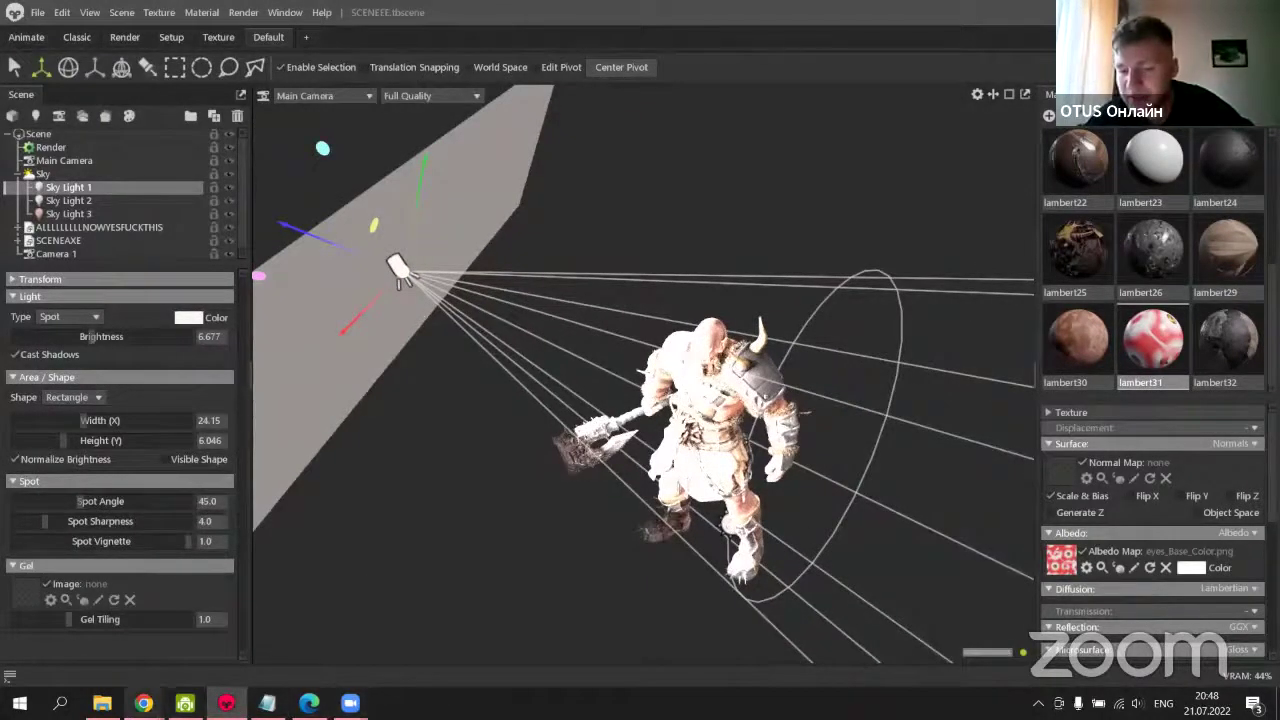
Check the lesson chat in the browser for further questions, reviewing the spot light's settings in between.
key("alt+Tab")
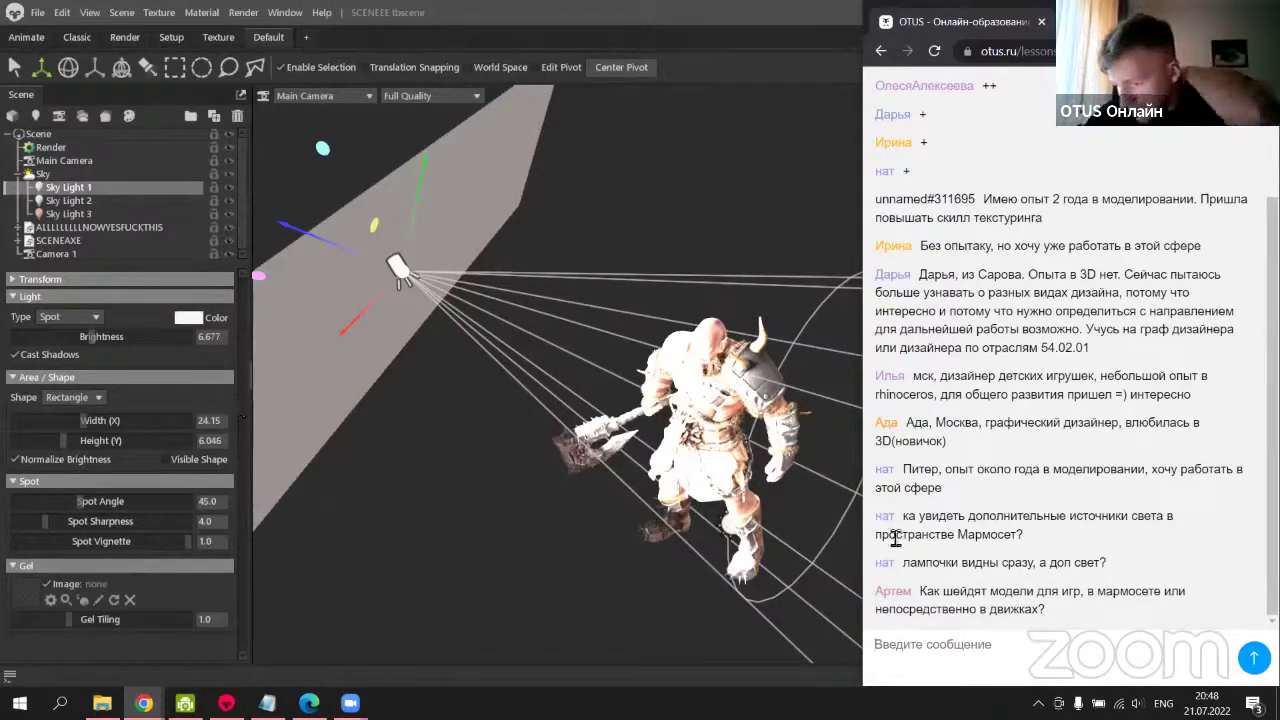
left_click(81, 316)
left_click(93, 314)
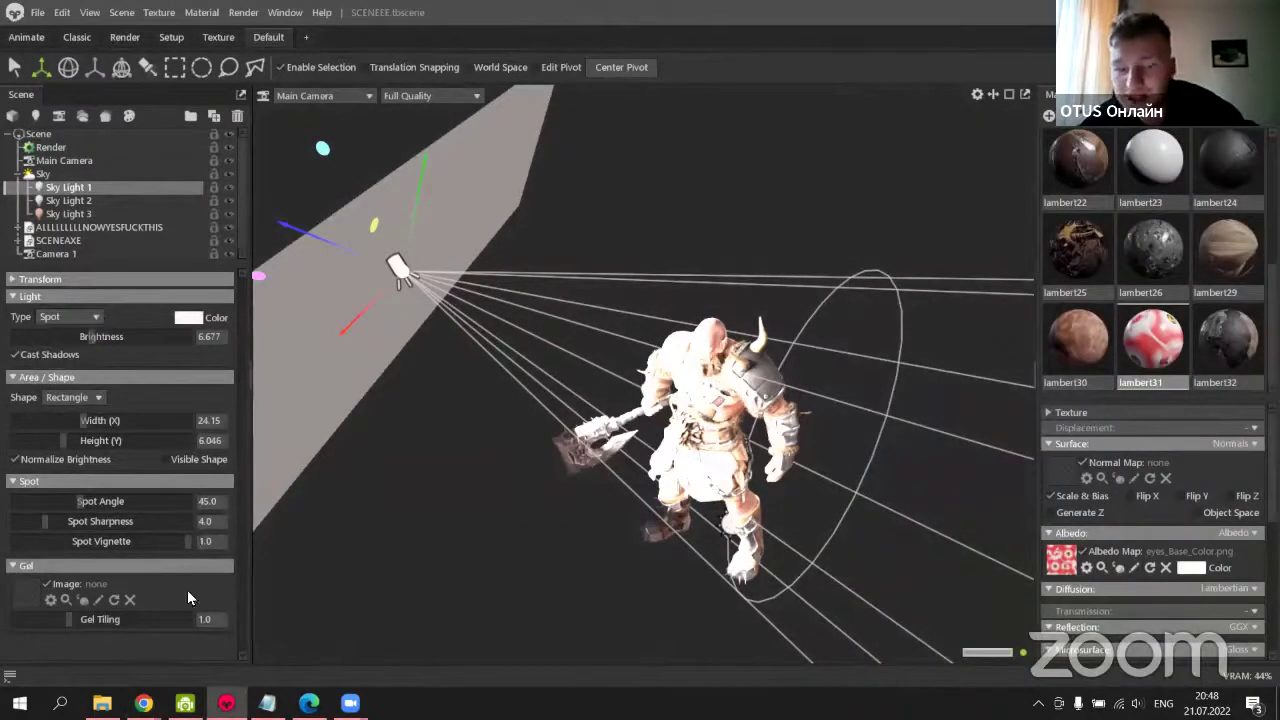
key("alt+Tab")
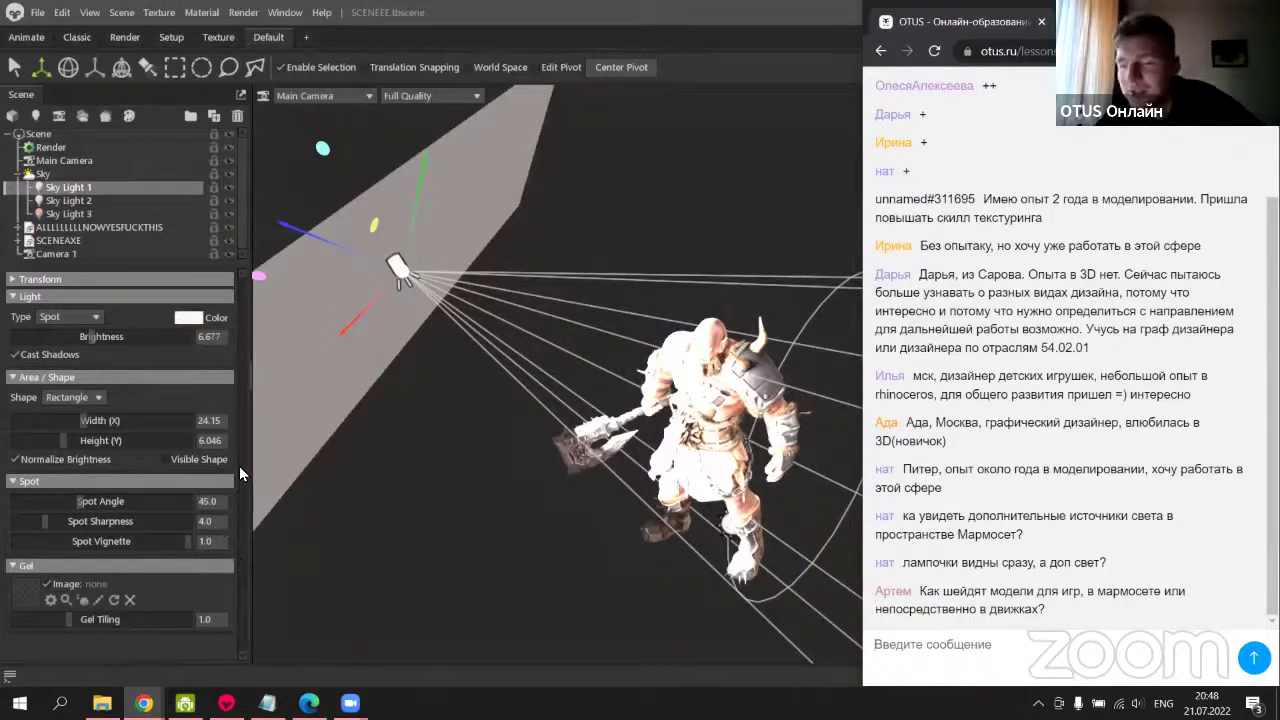
Return to Marmoset Toolbag and examine the texture slots and surface properties of the lambert31 material.
left_click(123, 650)
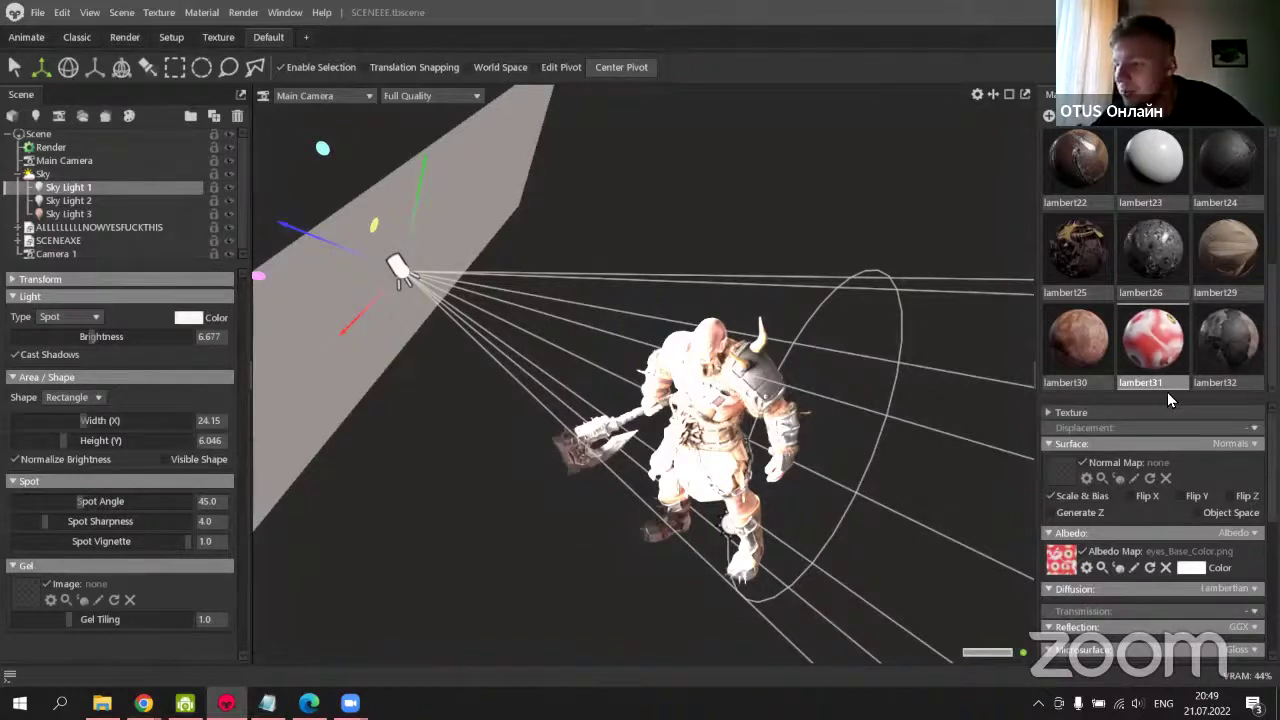
left_click_drag(1167, 400, 1081, 228)
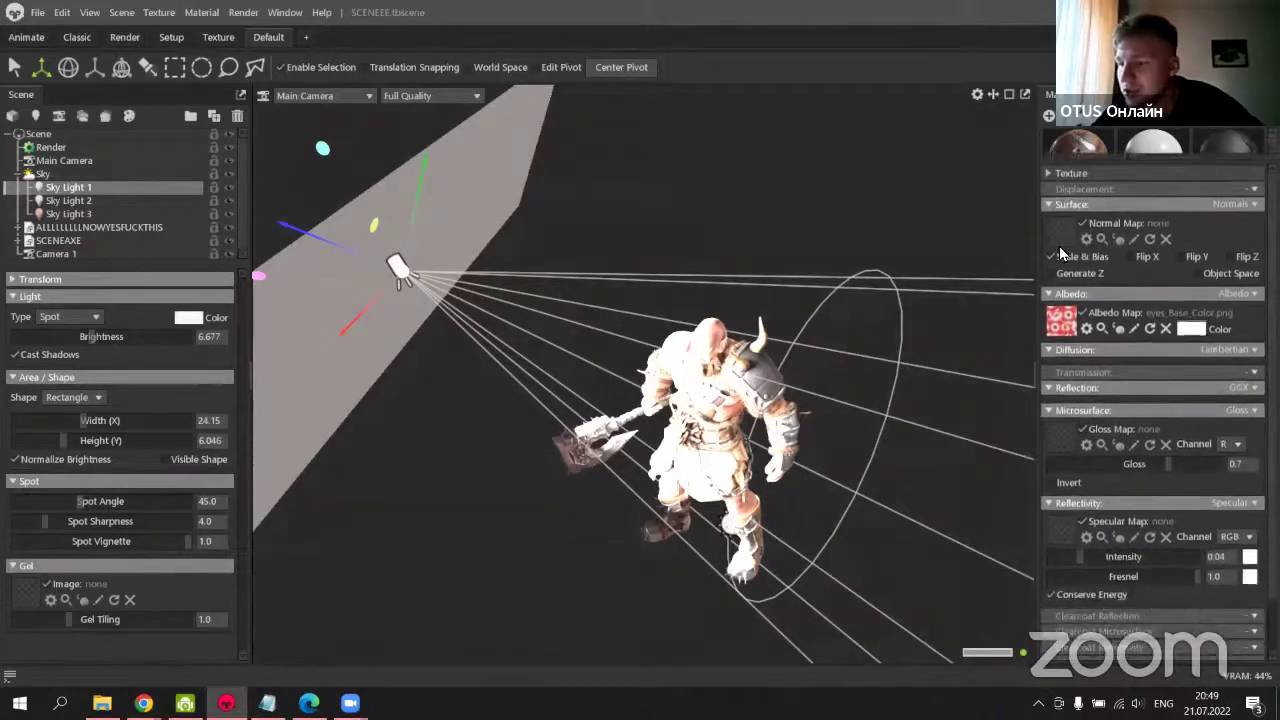
scroll(1059, 246, "down", 1)
scroll(1099, 564, "up", 1)
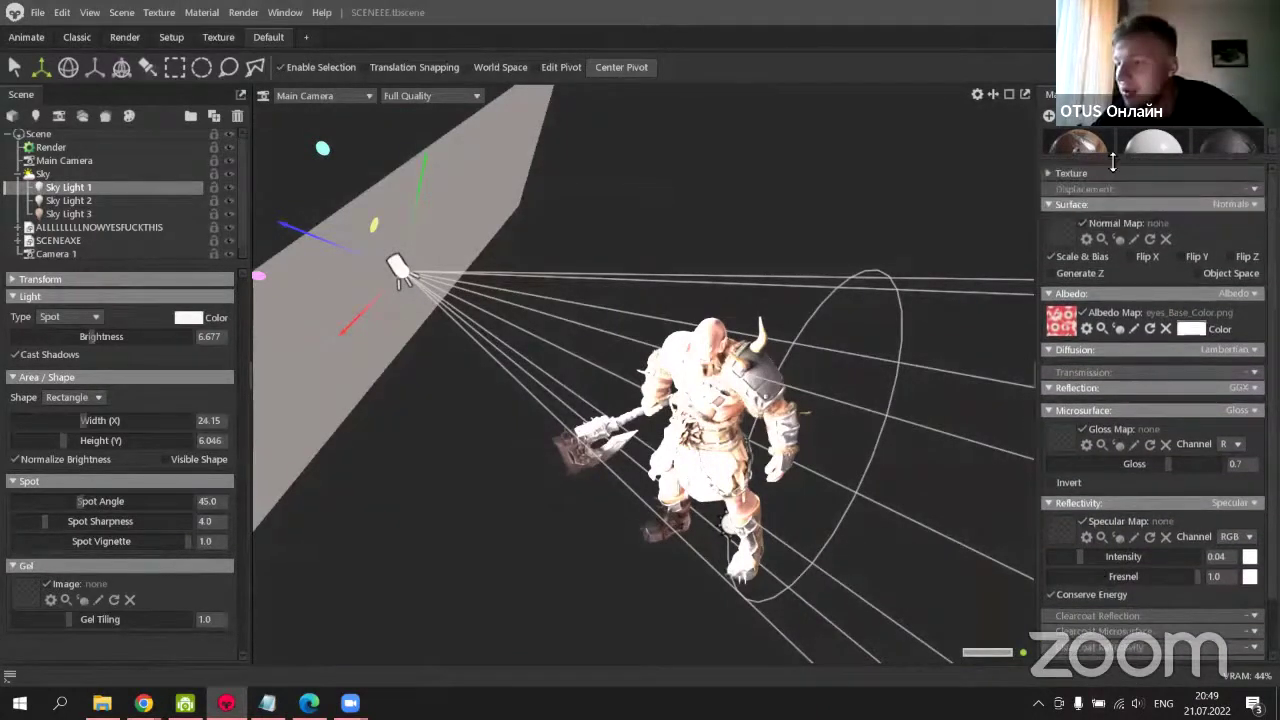
left_click_drag(1118, 163, 1150, 377)
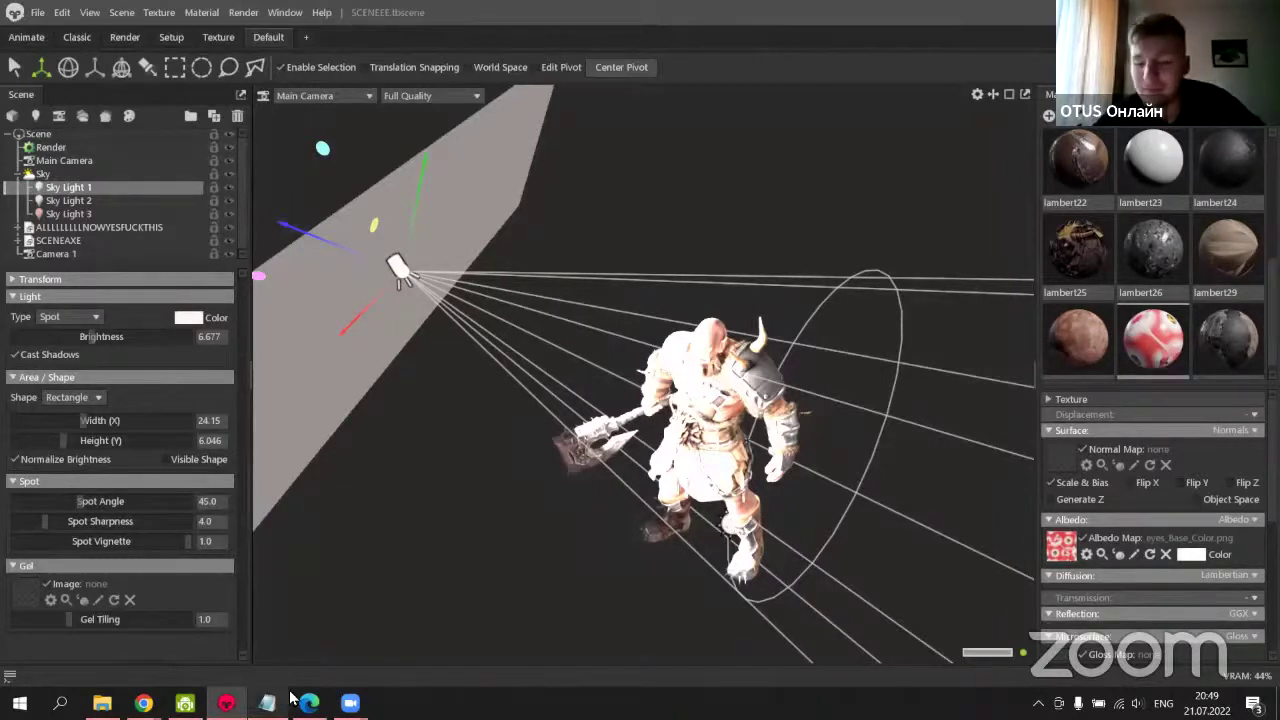
Check the lesson chat in the browser for new questions and return to the scene.
mouse_move(143, 703)
left_click(143, 648)
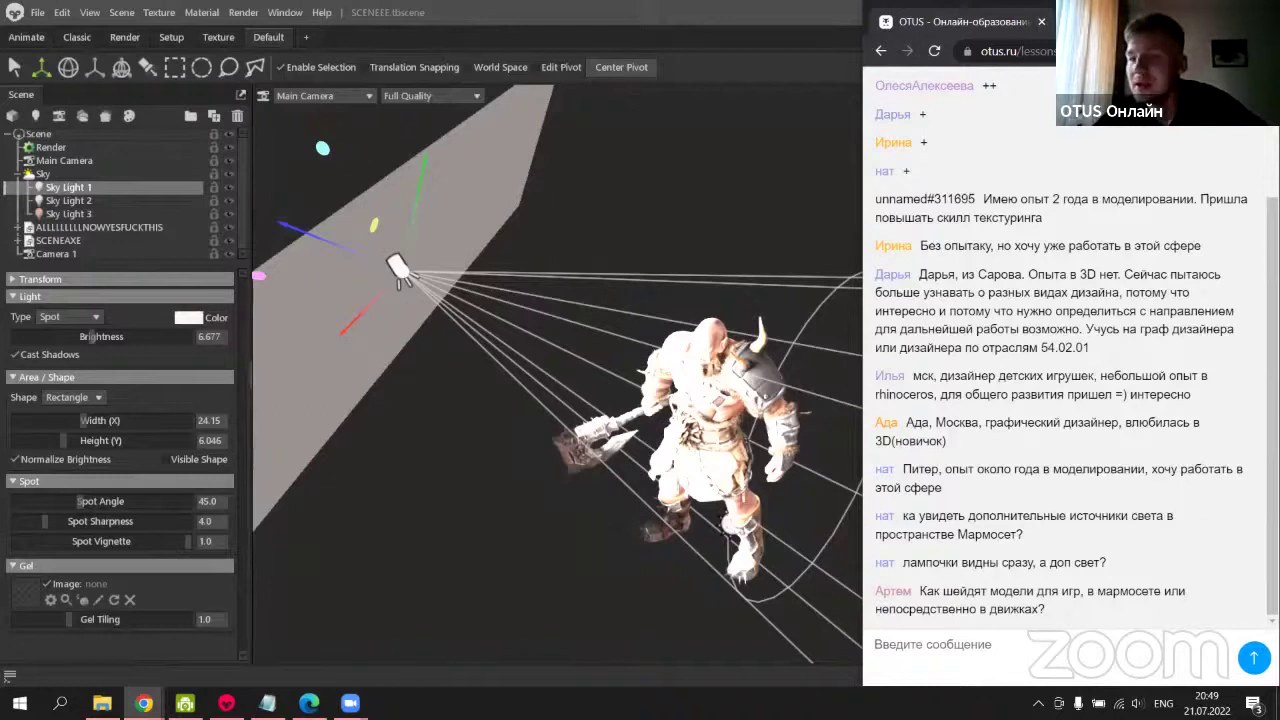
left_click(254, 345)
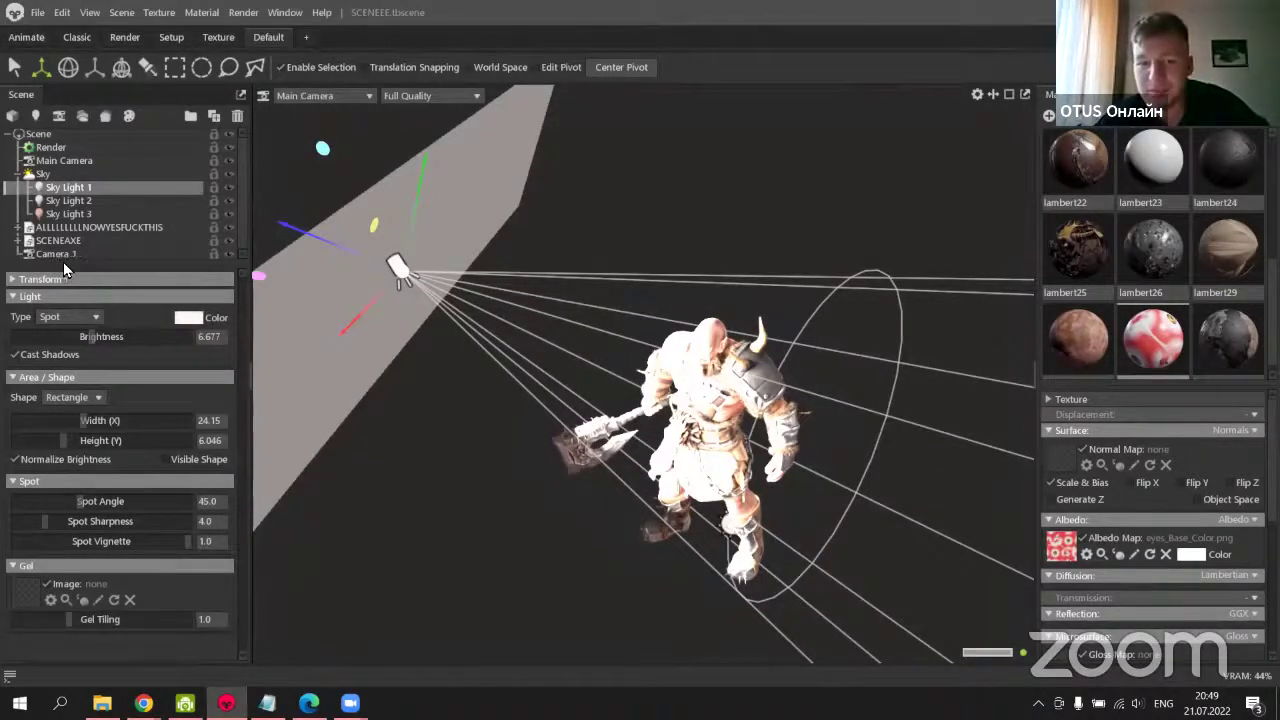
Add a fog object to the scene and view the result through Camera 1.
left_click(553, 424)
left_click_drag(553, 424, 527, 478)
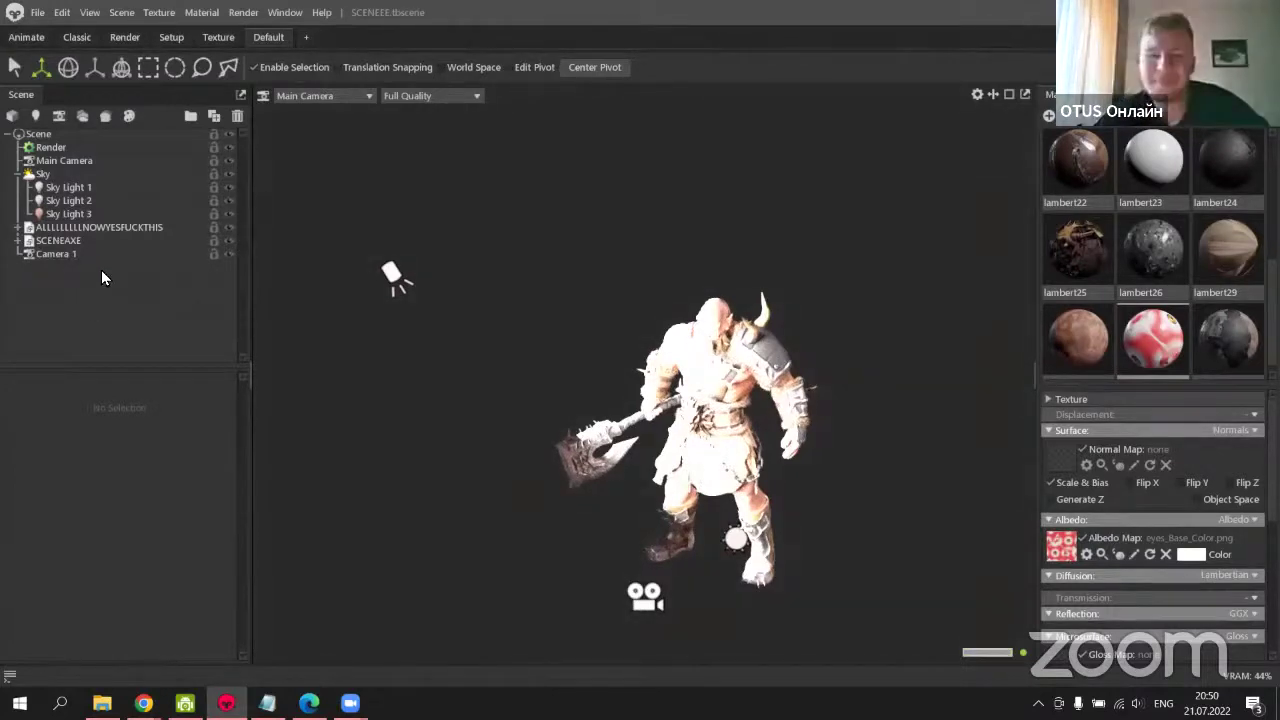
left_click(81, 117)
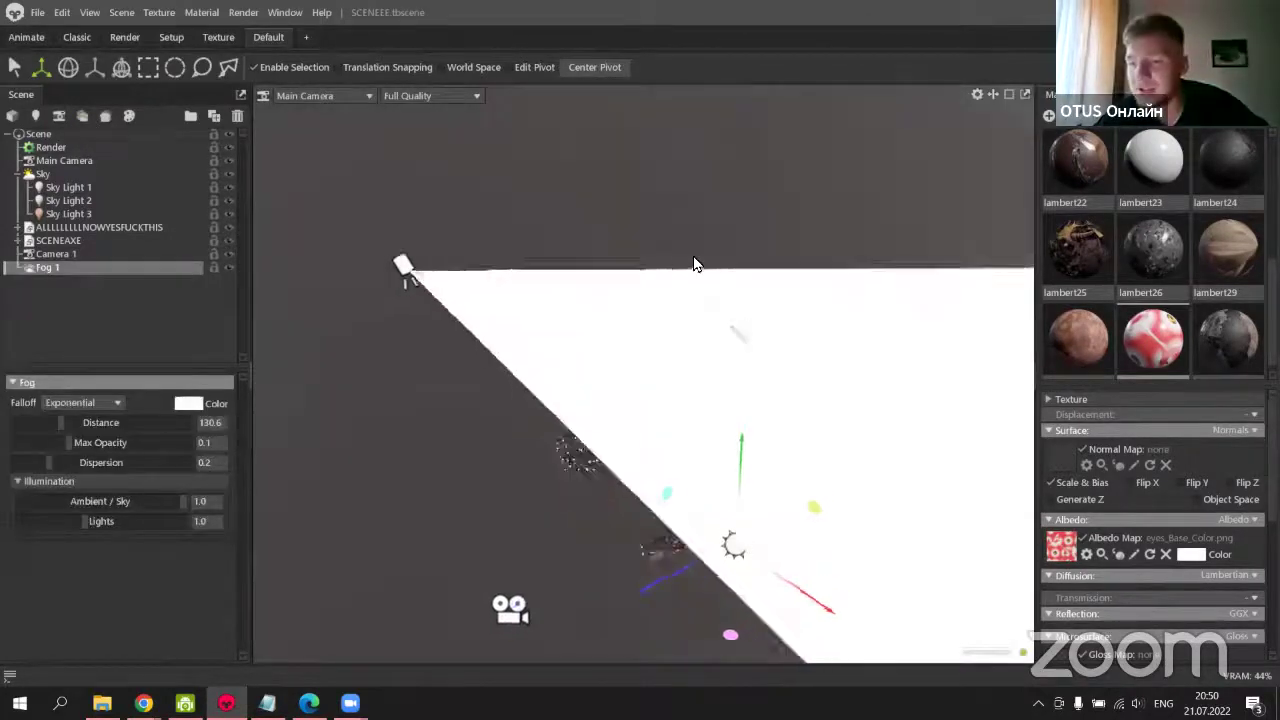
left_click_drag(695, 263, 574, 232)
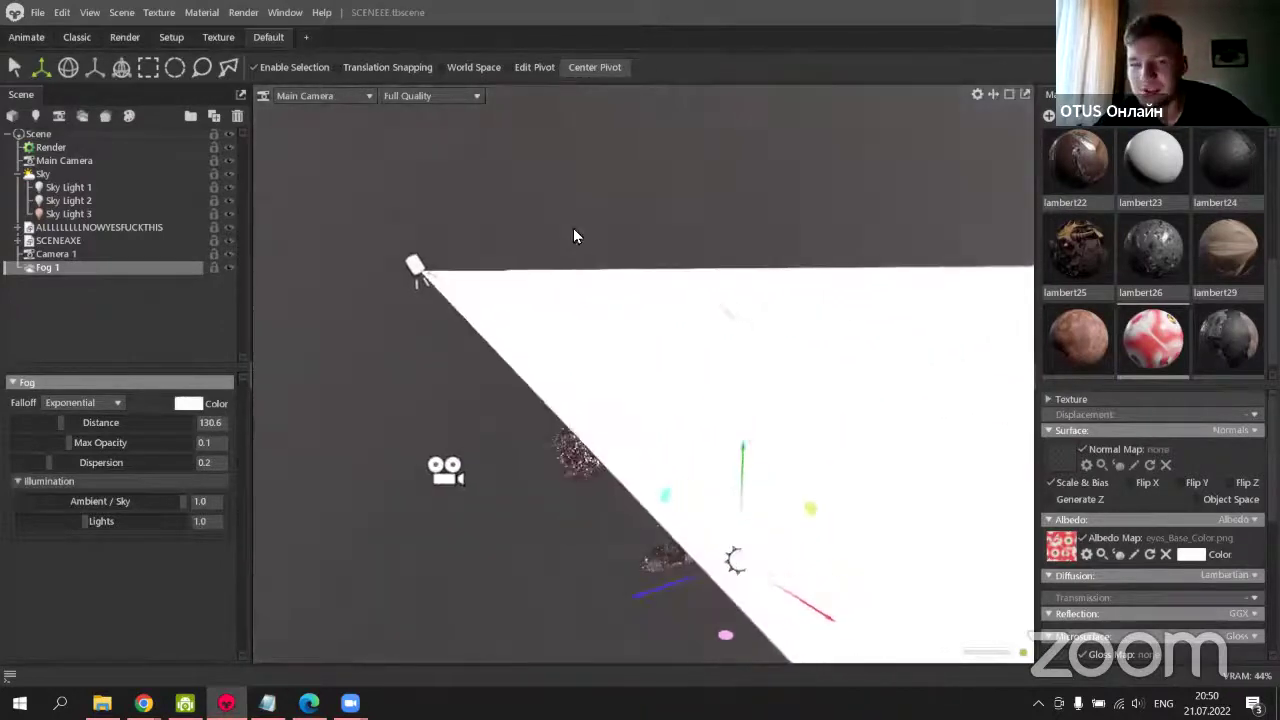
left_click(95, 313)
left_click(302, 96)
mouse_move(329, 130)
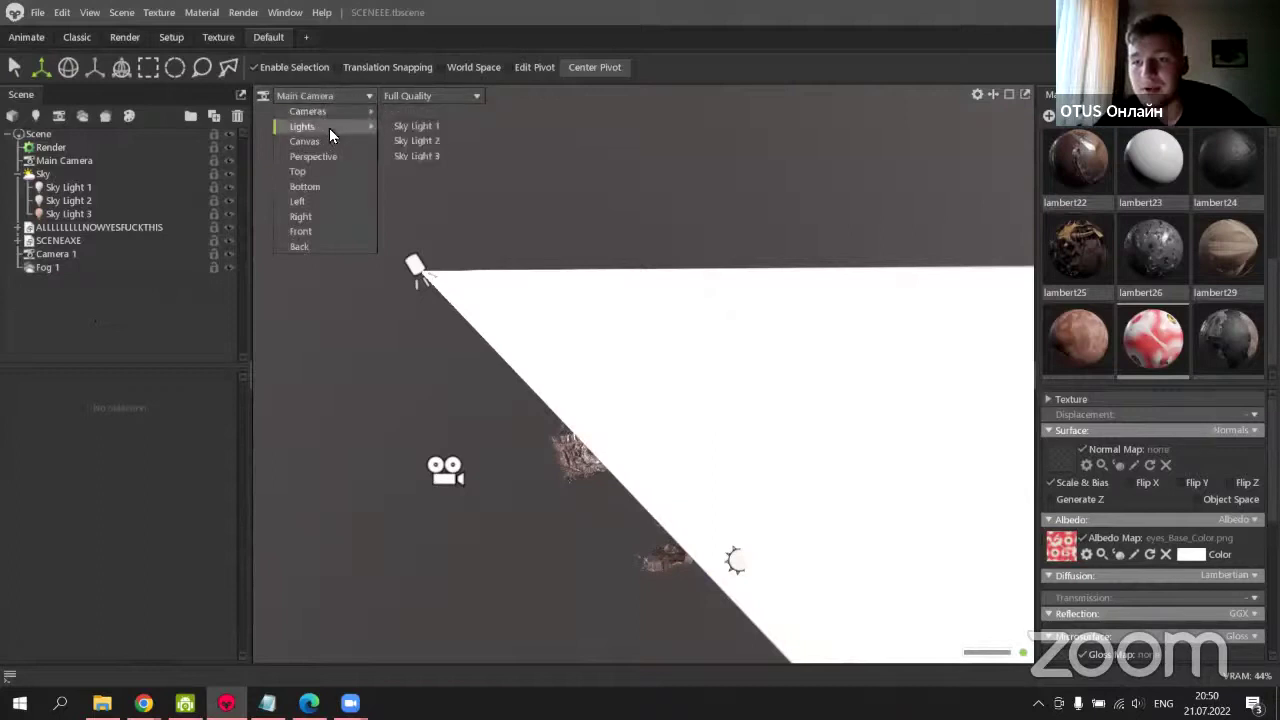
left_click(422, 126)
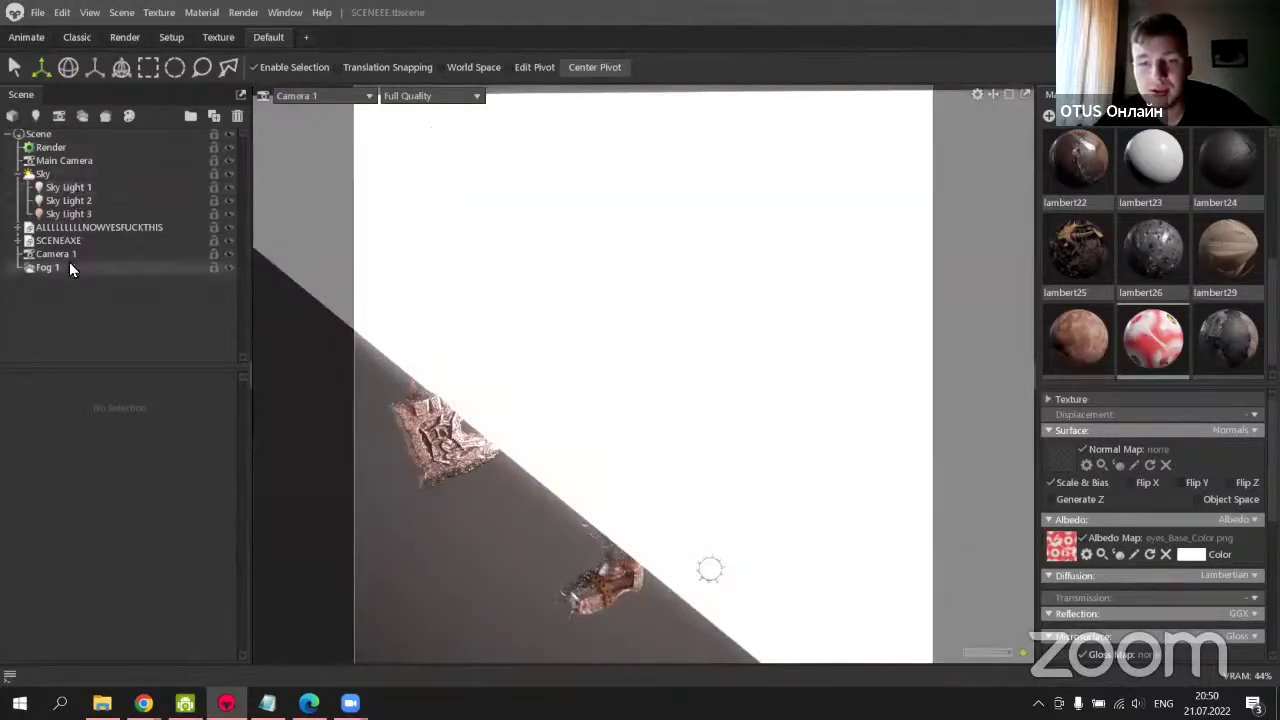
Lower the brightness of Sky Light 1 to about 4.6.
left_click(80, 202)
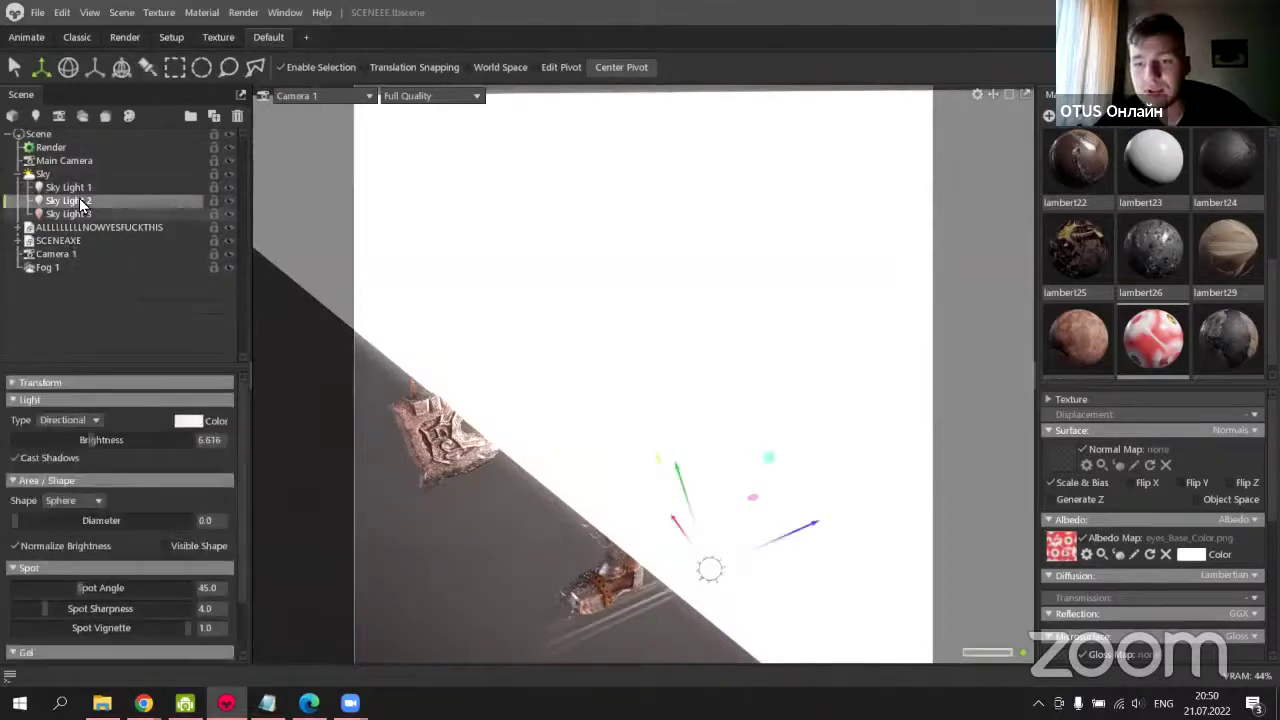
left_click(68, 187)
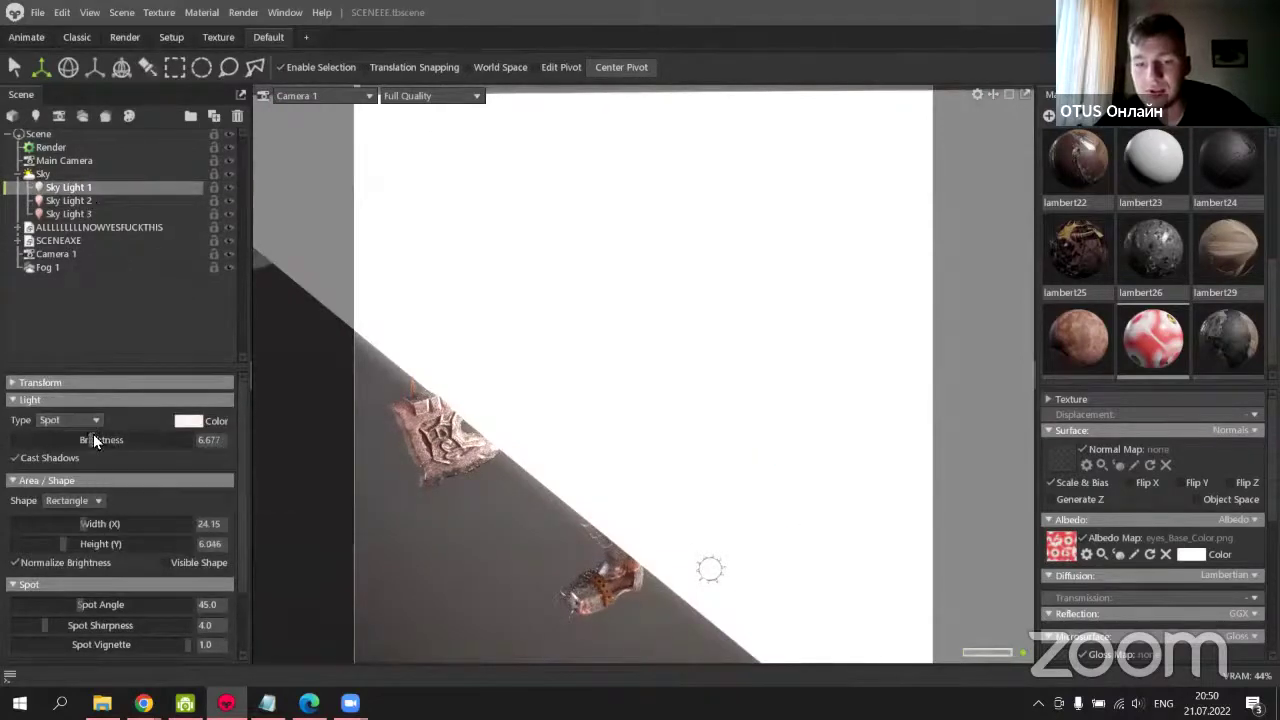
left_click_drag(93, 438, 71, 442)
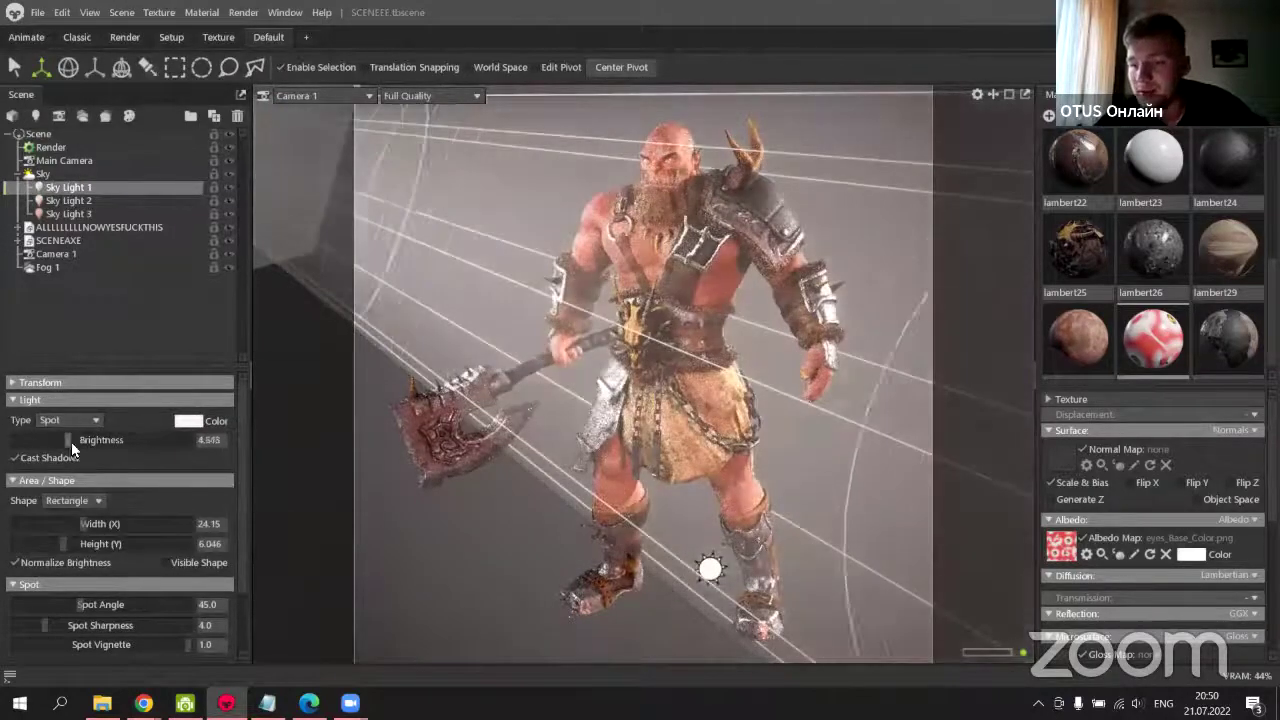
left_click(327, 366)
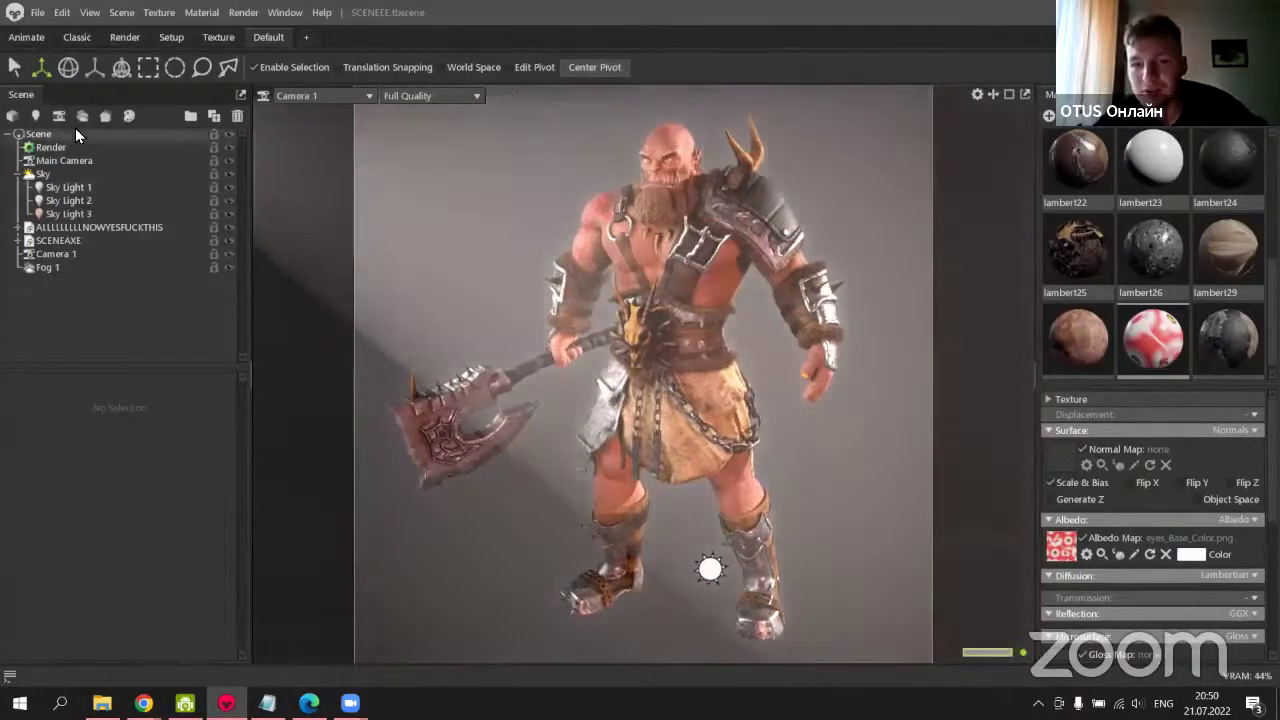
Compare the render with the fog hidden and shown, then set its distance to 23.17 and max opacity to 0.058.
left_click(72, 268)
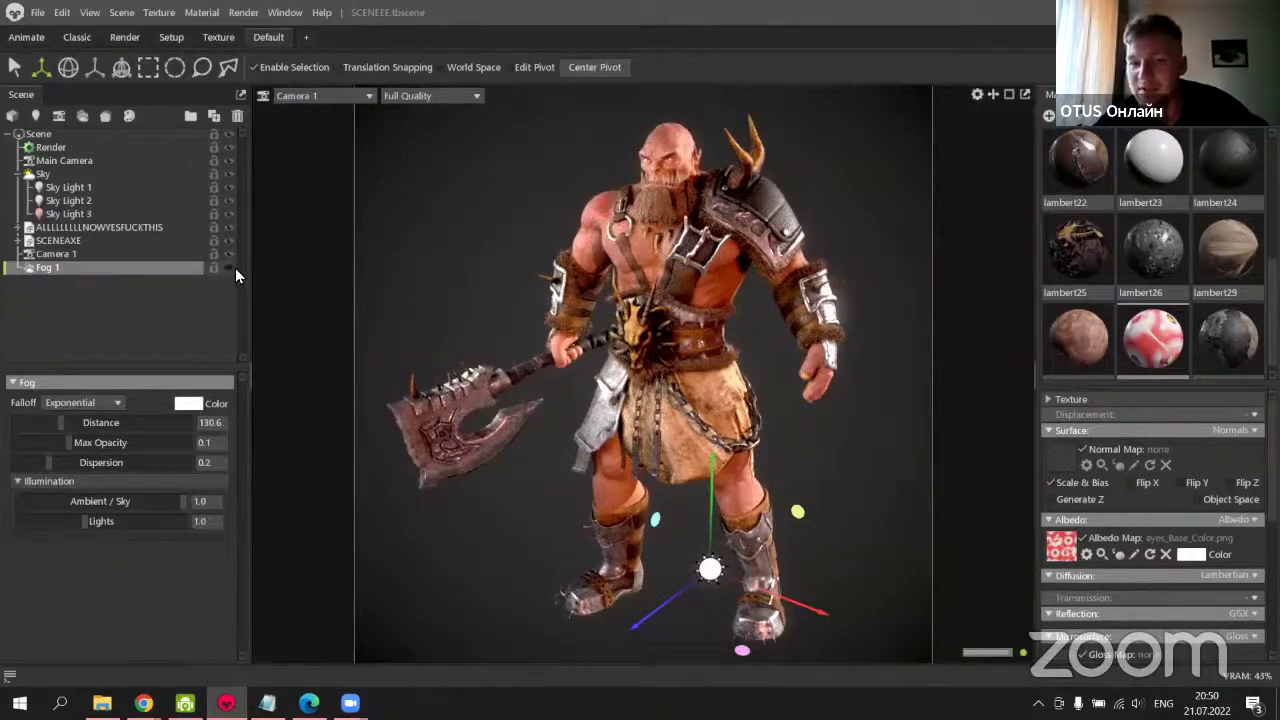
left_click(228, 268)
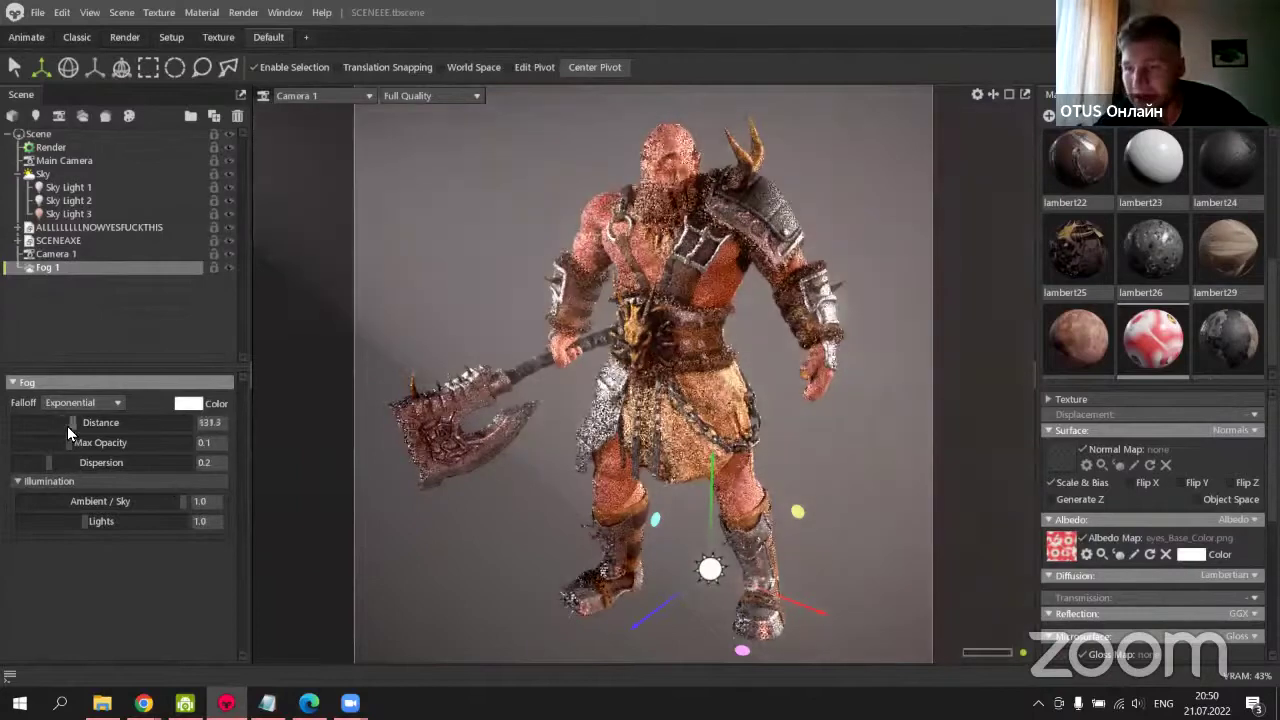
mouse_move(67, 426)
left_mouse_down()
mouse_move(45, 438)
mouse_move(95, 442)
mouse_move(55, 446)
mouse_move(62, 424)
left_mouse_up()
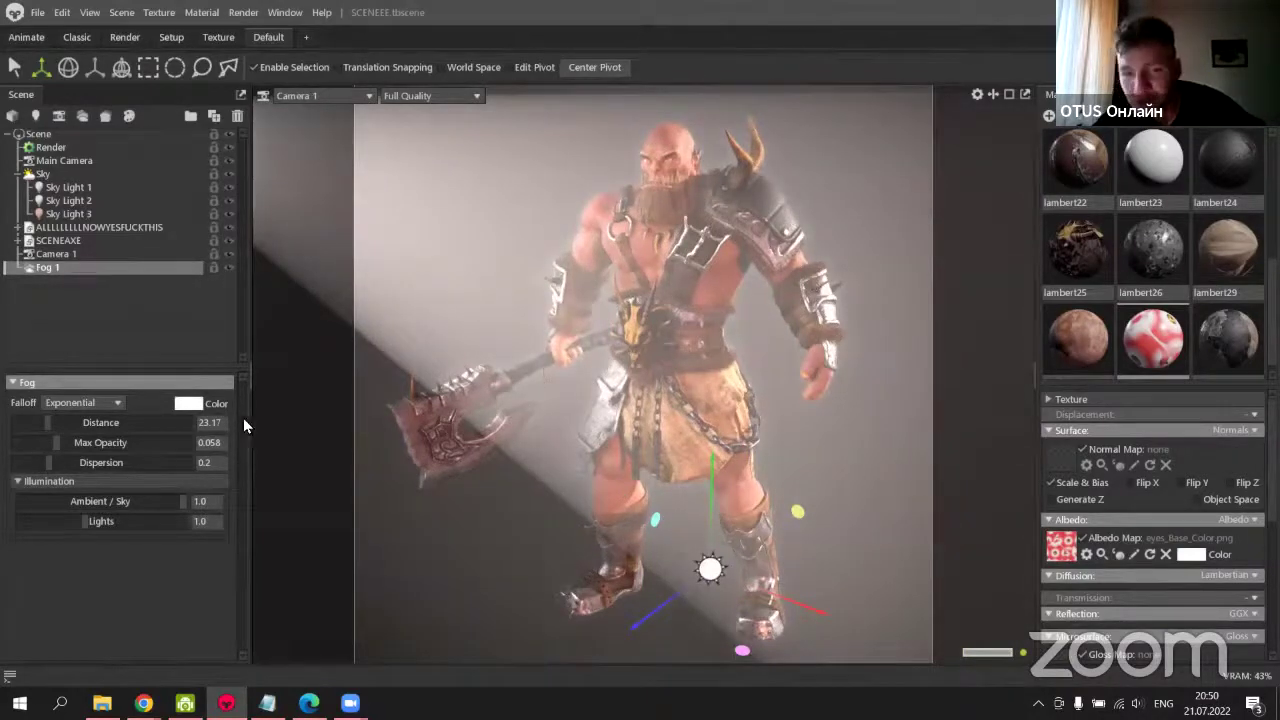
left_click_drag(70, 422, 53, 432)
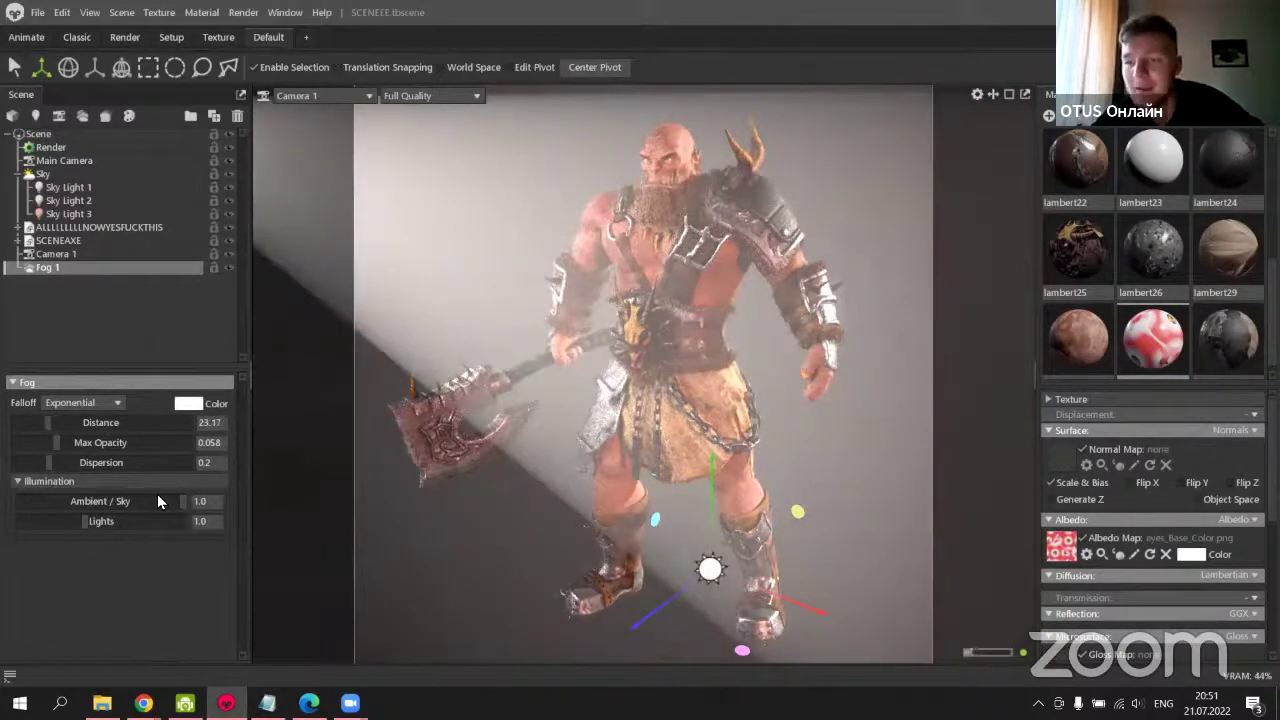
Undo the fog and the changes to Sky Light 1, back to its directional type with a sphere shape.
left_click(211, 354)
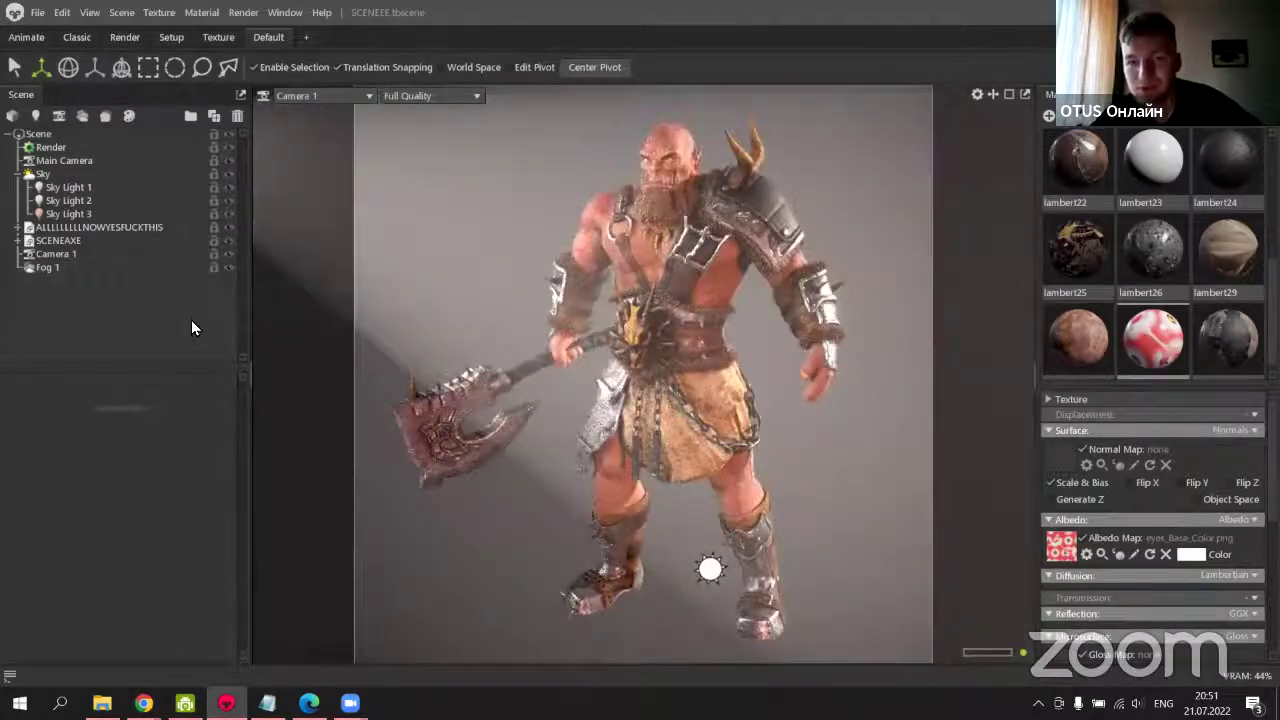
key("Delete")
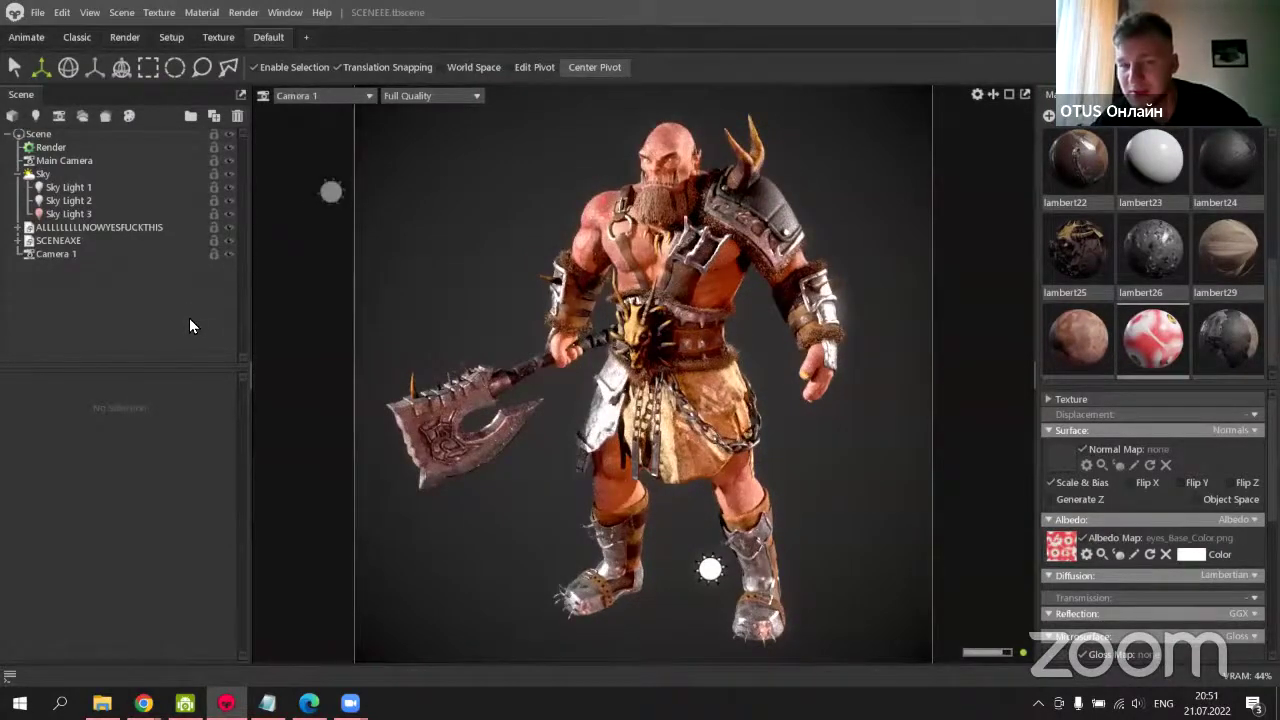
left_click(95, 188)
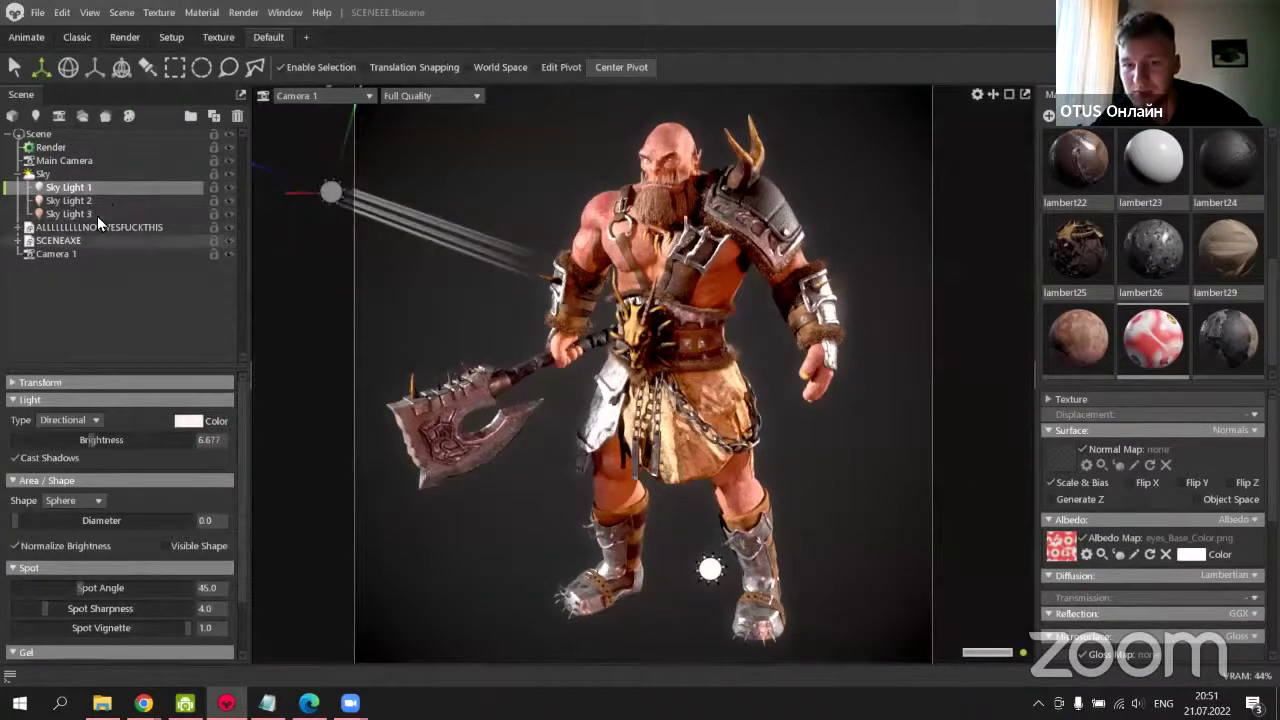
key("Escape")
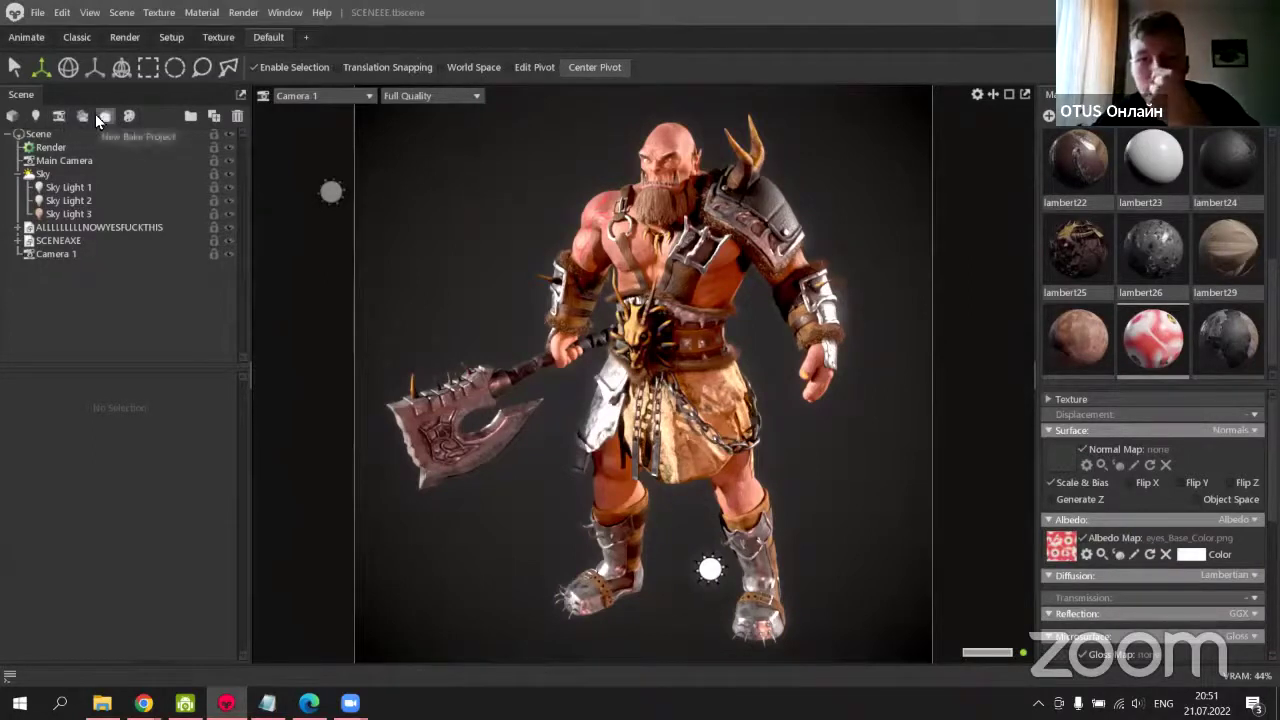
Collapse the Sky group and switch the viewport to the Main Camera to view the character.
left_click(18, 174)
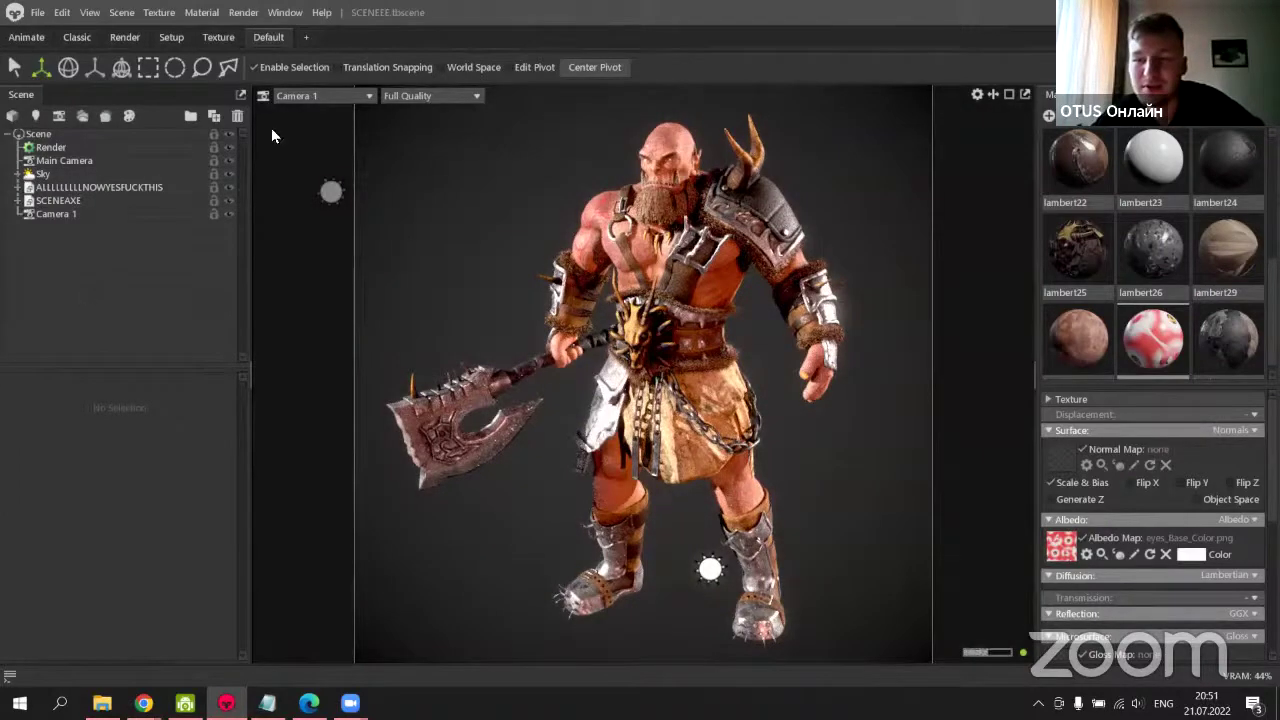
left_click(320, 95)
mouse_move(331, 108)
left_click(405, 112)
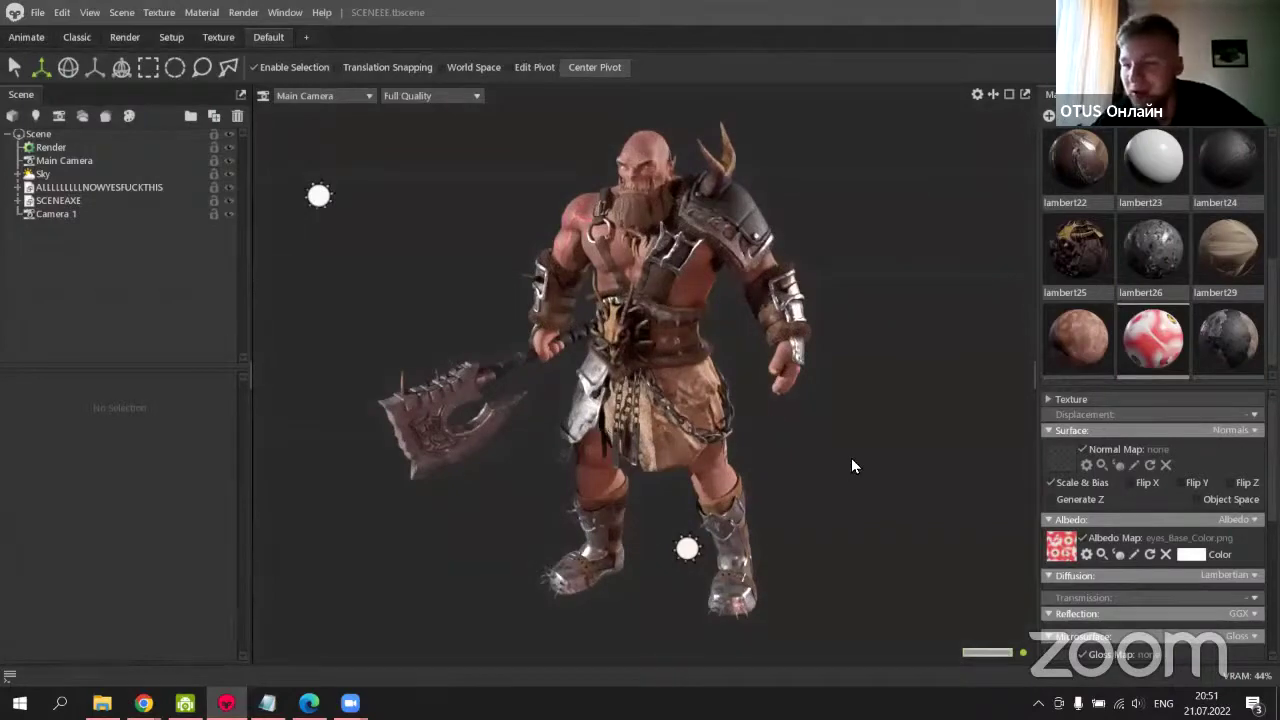
left_click_drag(846, 451, 753, 482)
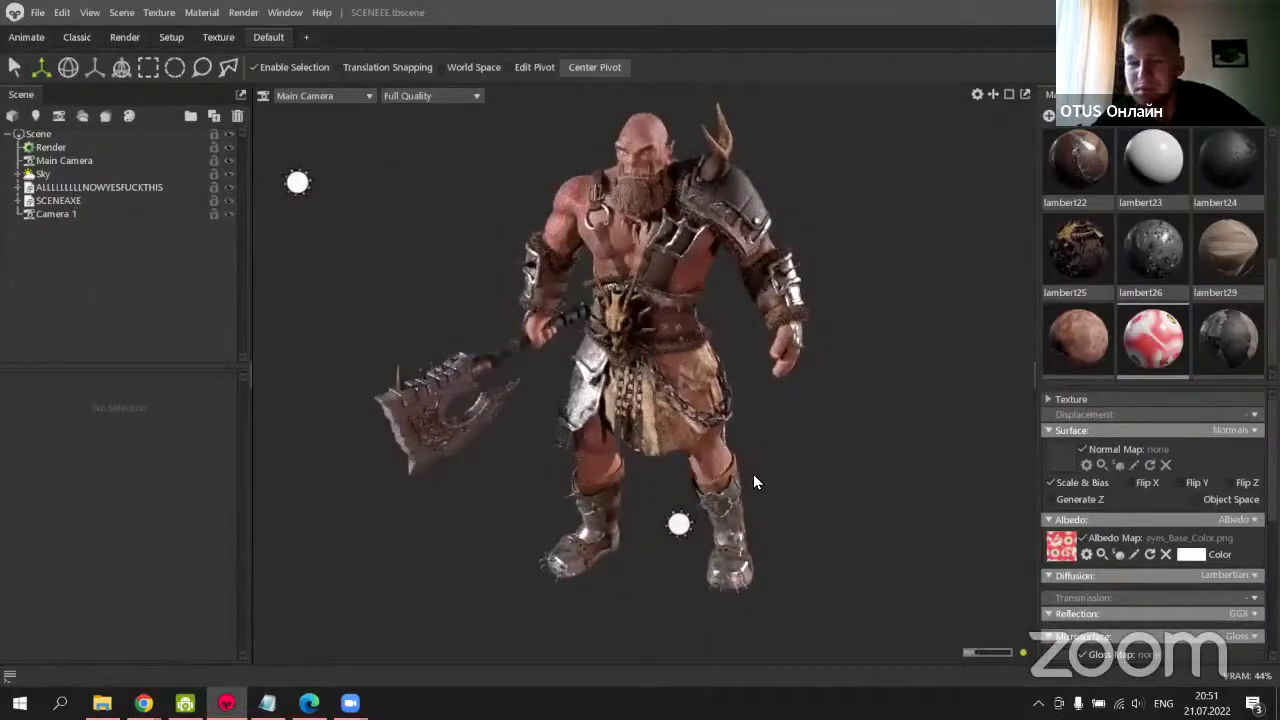
Select the character model and activate the Rotate tool on it.
left_click(79, 216)
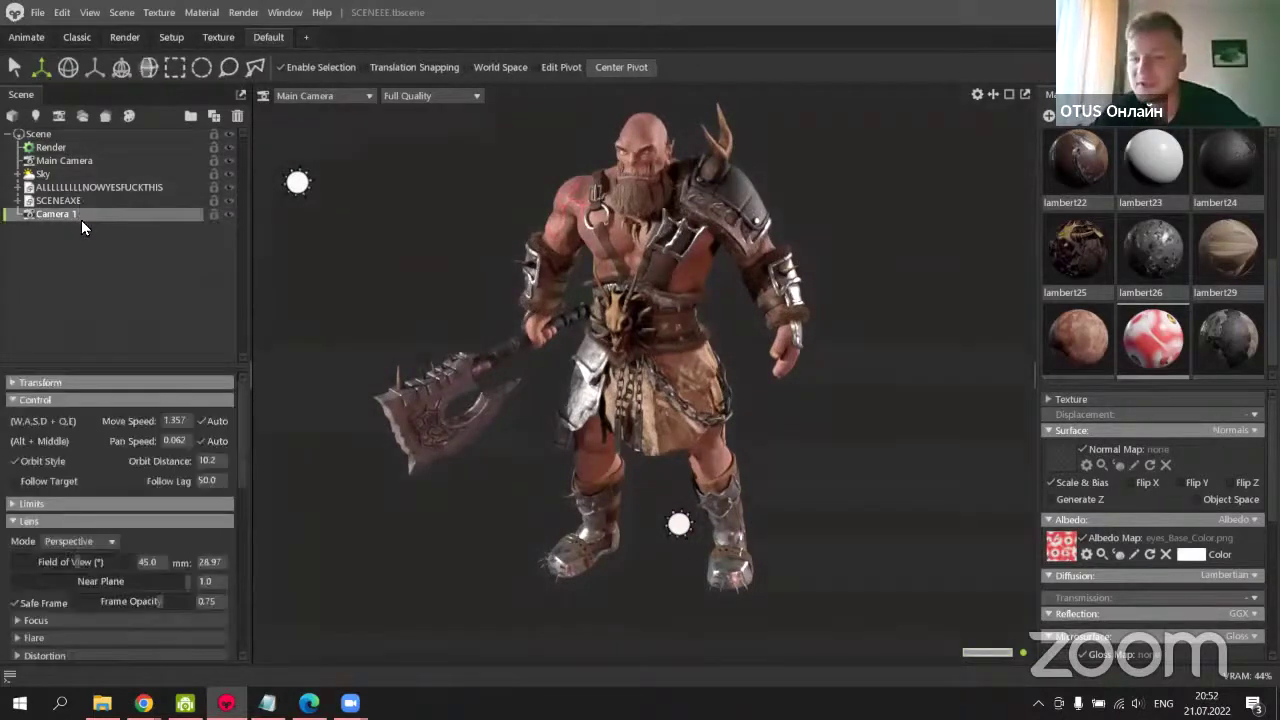
left_click(77, 188)
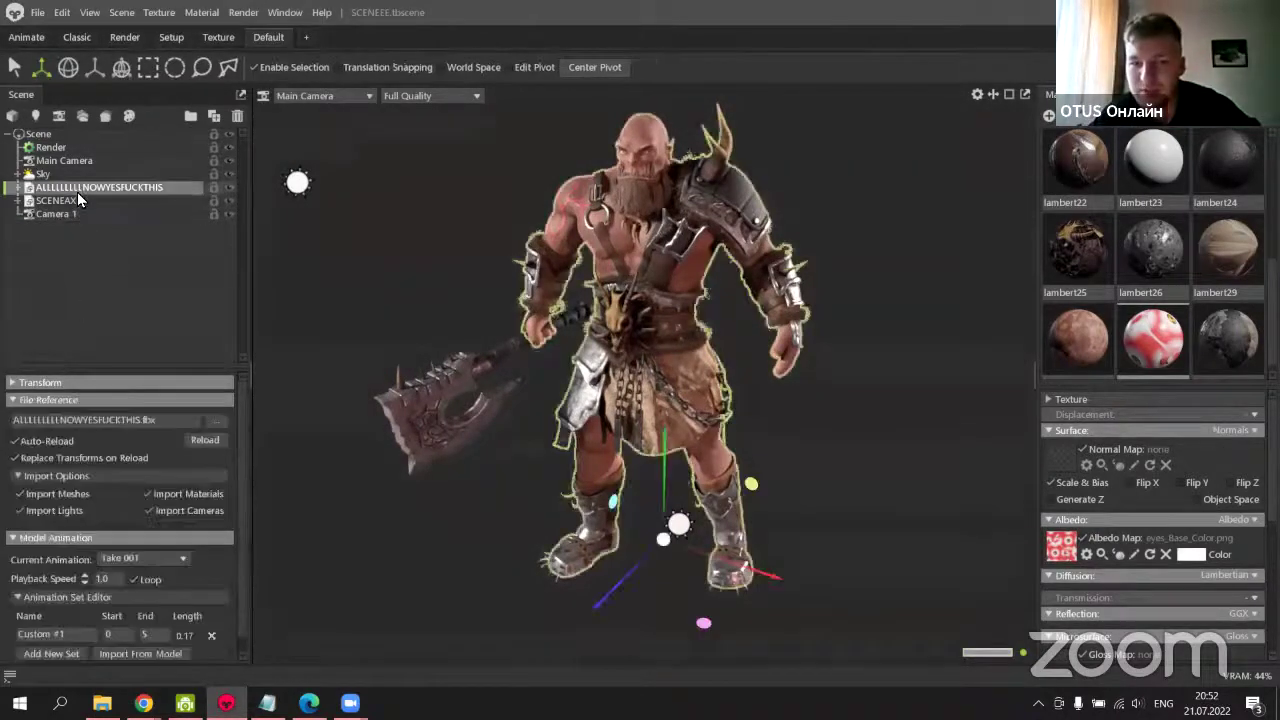
key("e")
mouse_move(683, 582)
left_mouse_down()
mouse_move(690, 560)
mouse_move(745, 530)
mouse_move(610, 515)
mouse_move(745, 528)
mouse_move(675, 576)
left_mouse_up()
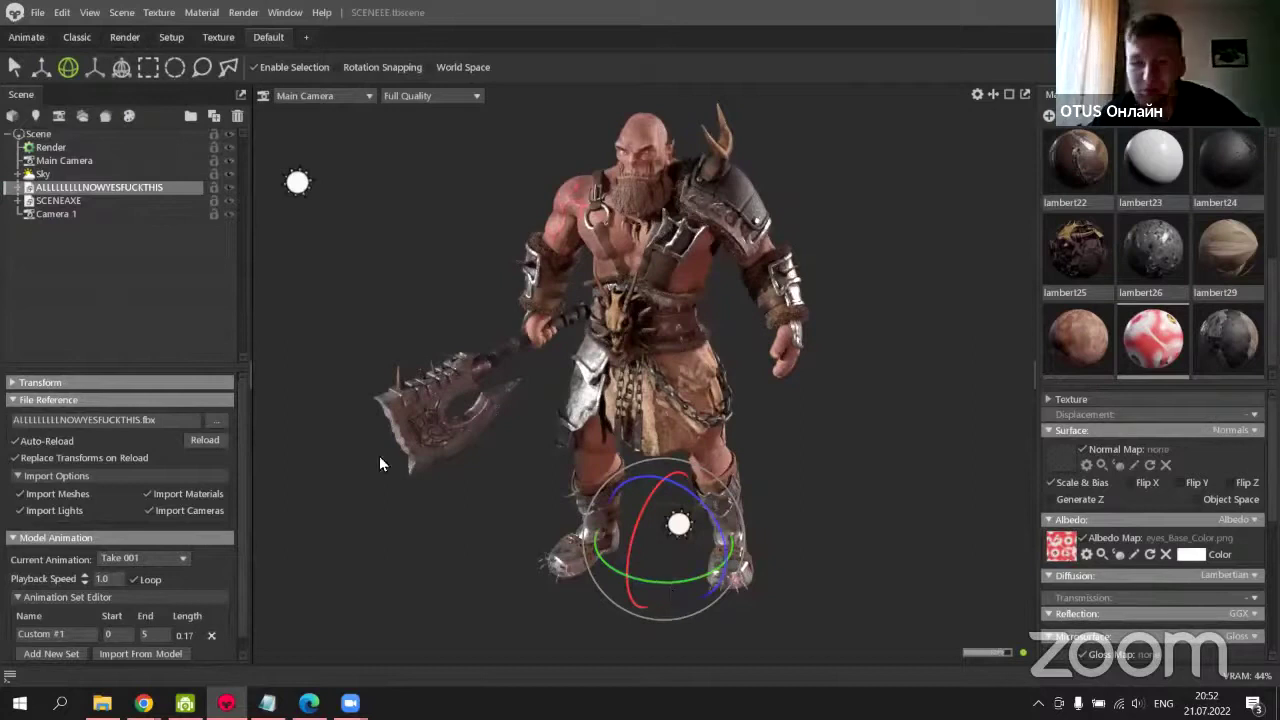
Select the Main Camera, switch to the Animate workspace and bring the camera closer to the character's legs.
left_click(80, 216)
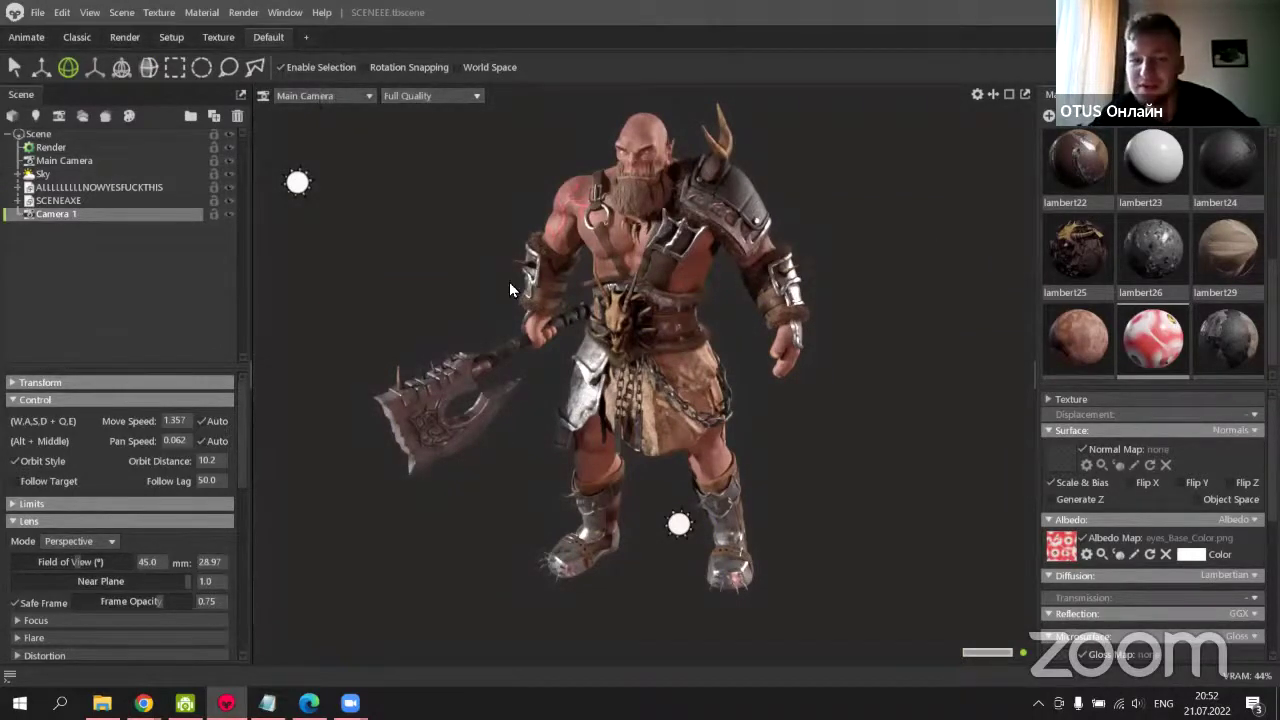
left_click(133, 161)
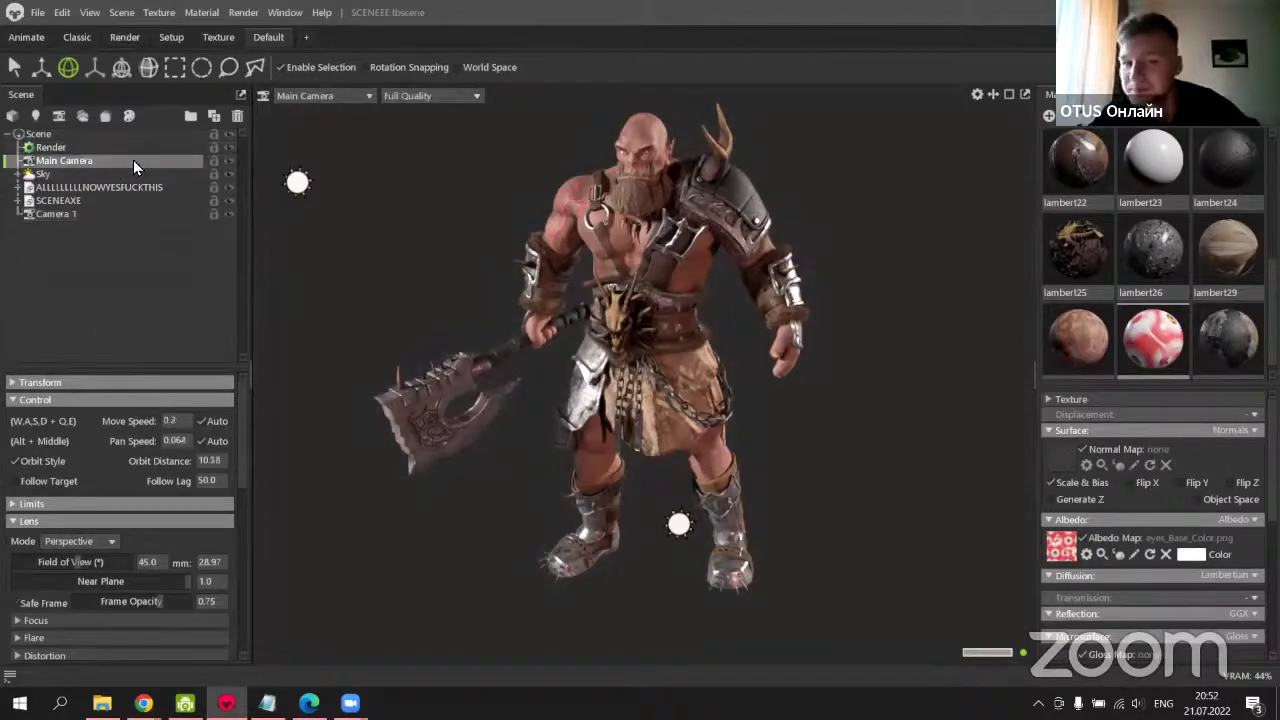
left_click_drag(609, 208, 700, 290)
scroll(739, 339, "up", 5)
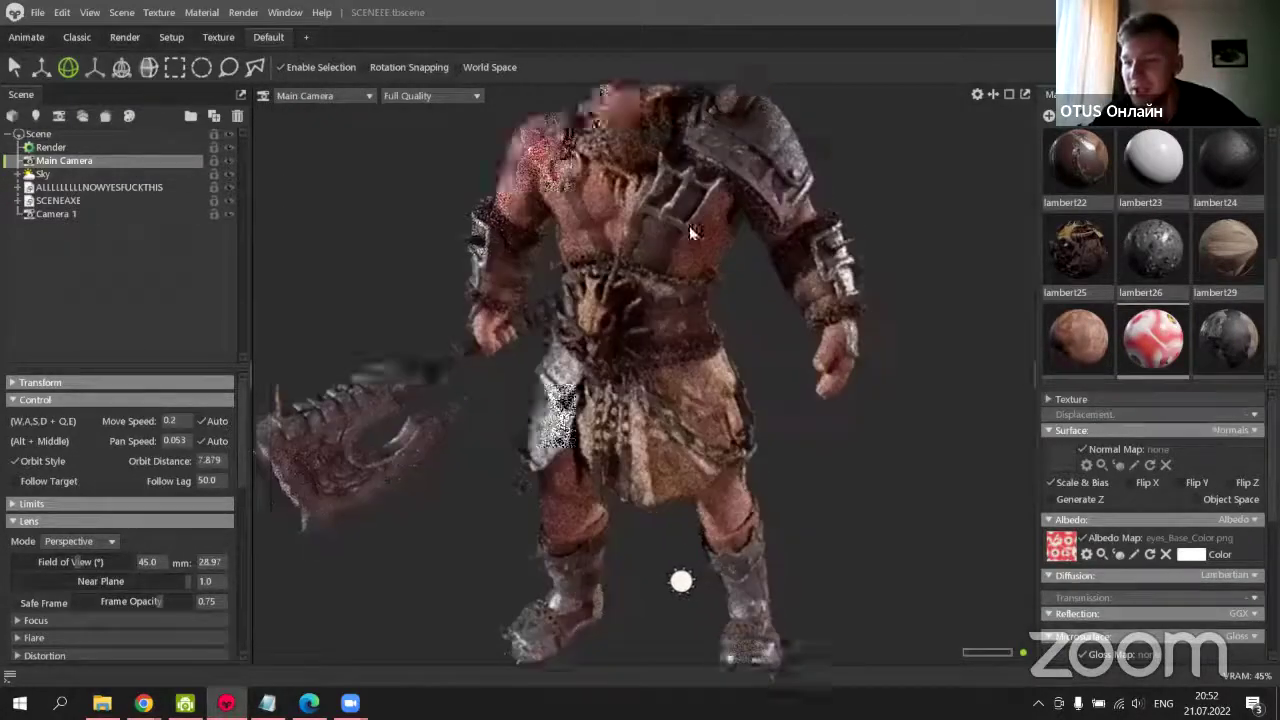
left_click(26, 37)
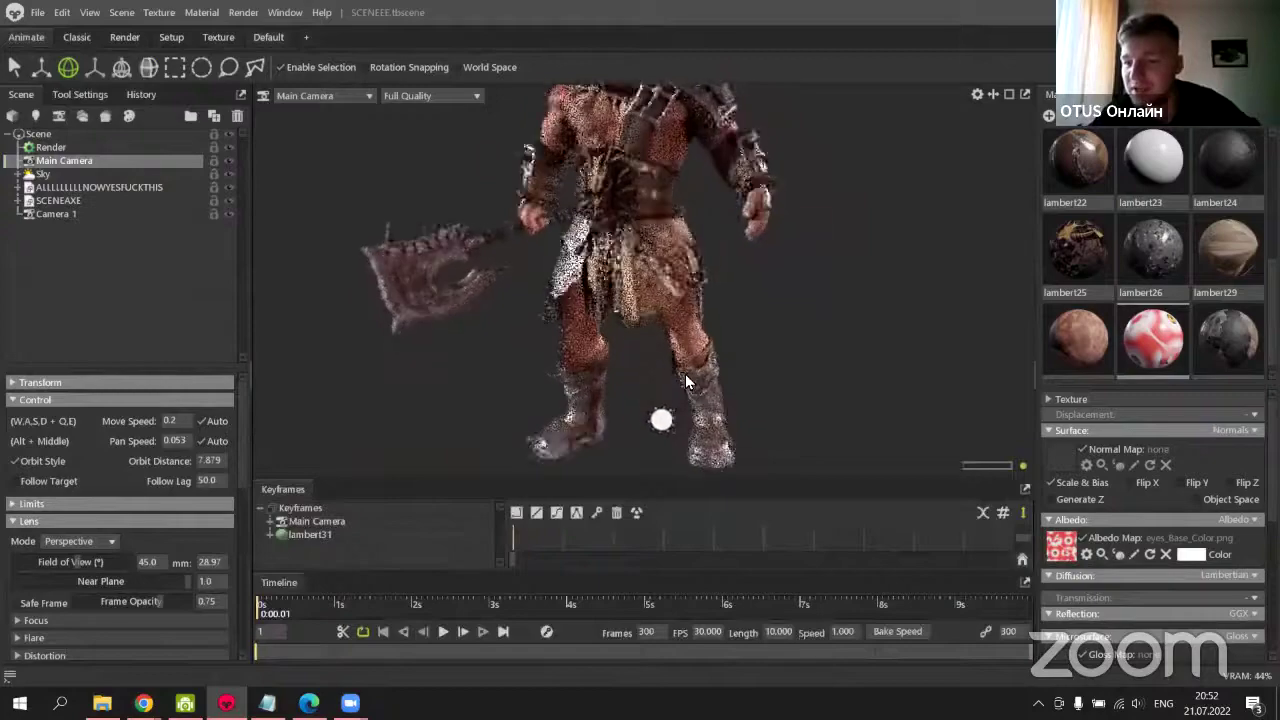
scroll(691, 310, "up", 5)
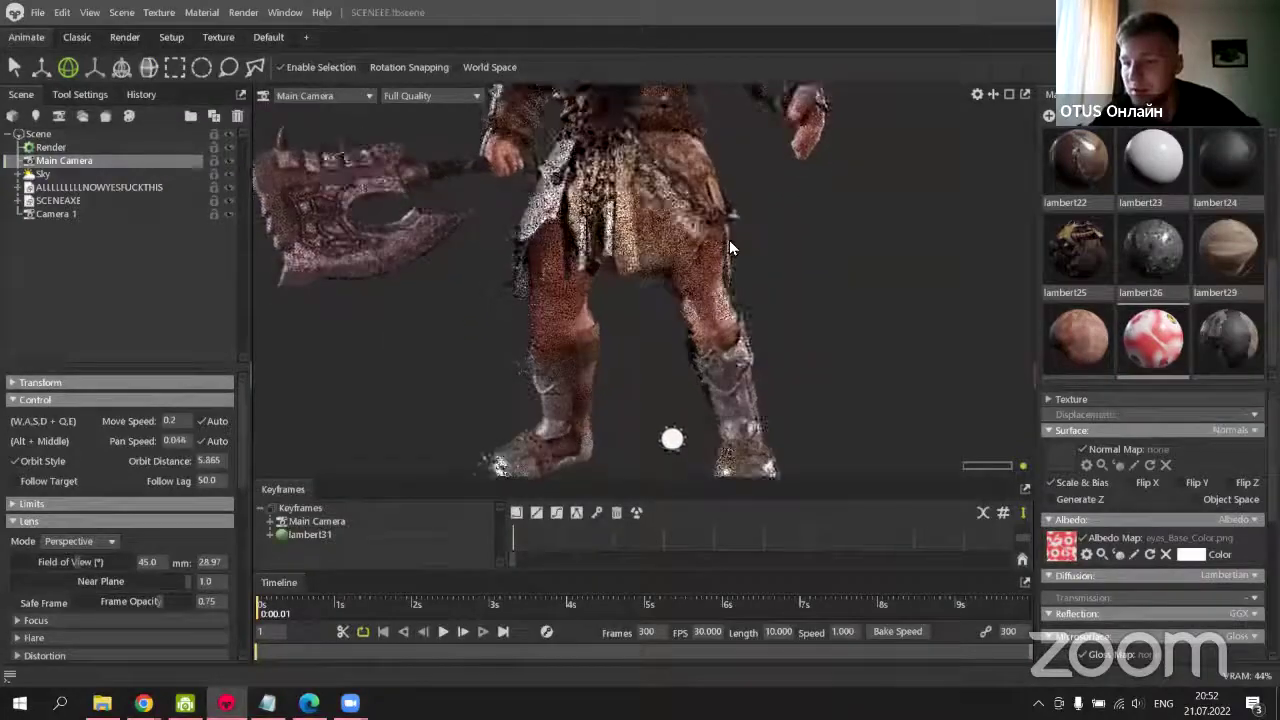
scroll(729, 240, "up", 4)
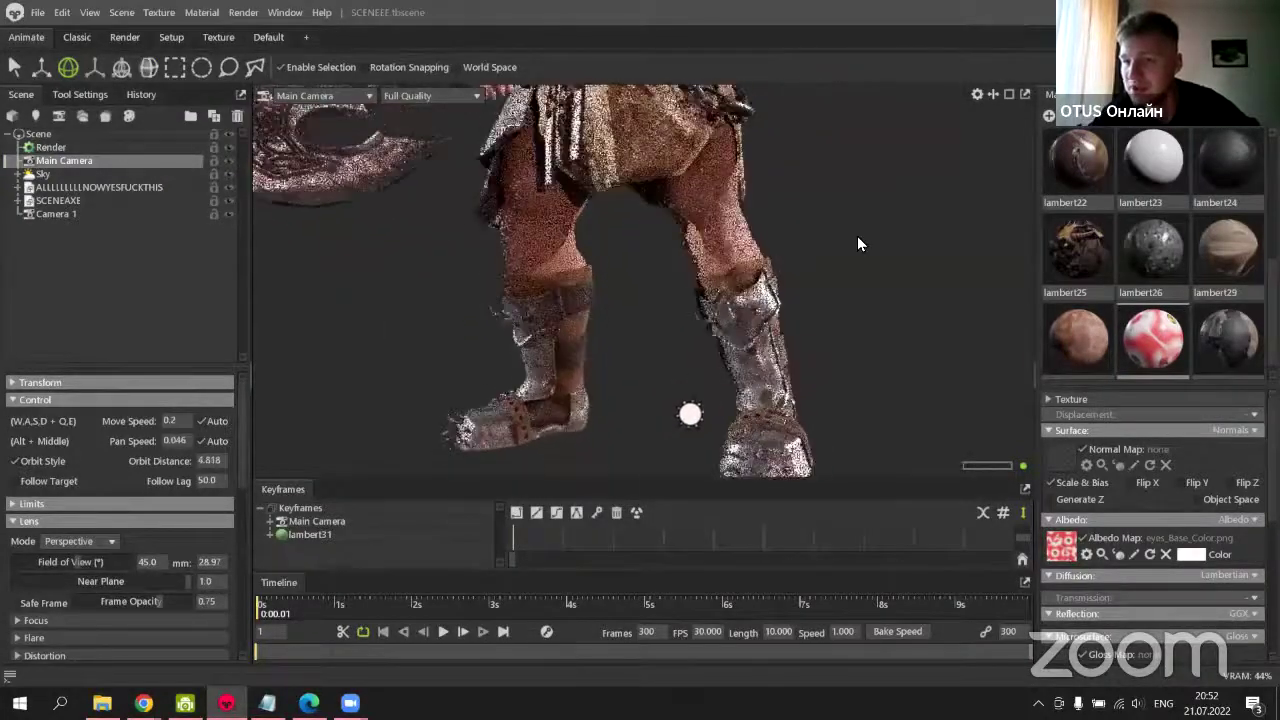
Enlarge the Keyframes area, expand the Main Camera's Transform tracks and select its Translation Y track.
left_click_drag(857, 236, 703, 238)
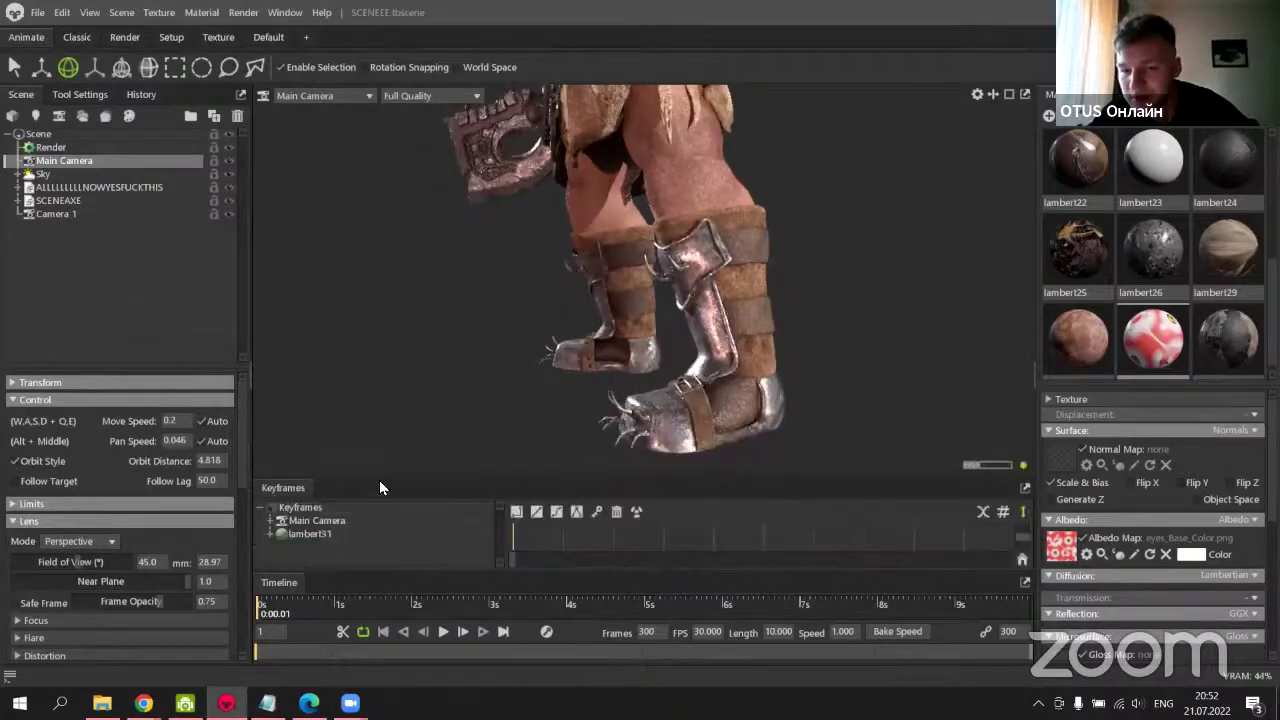
left_click_drag(379, 480, 405, 401)
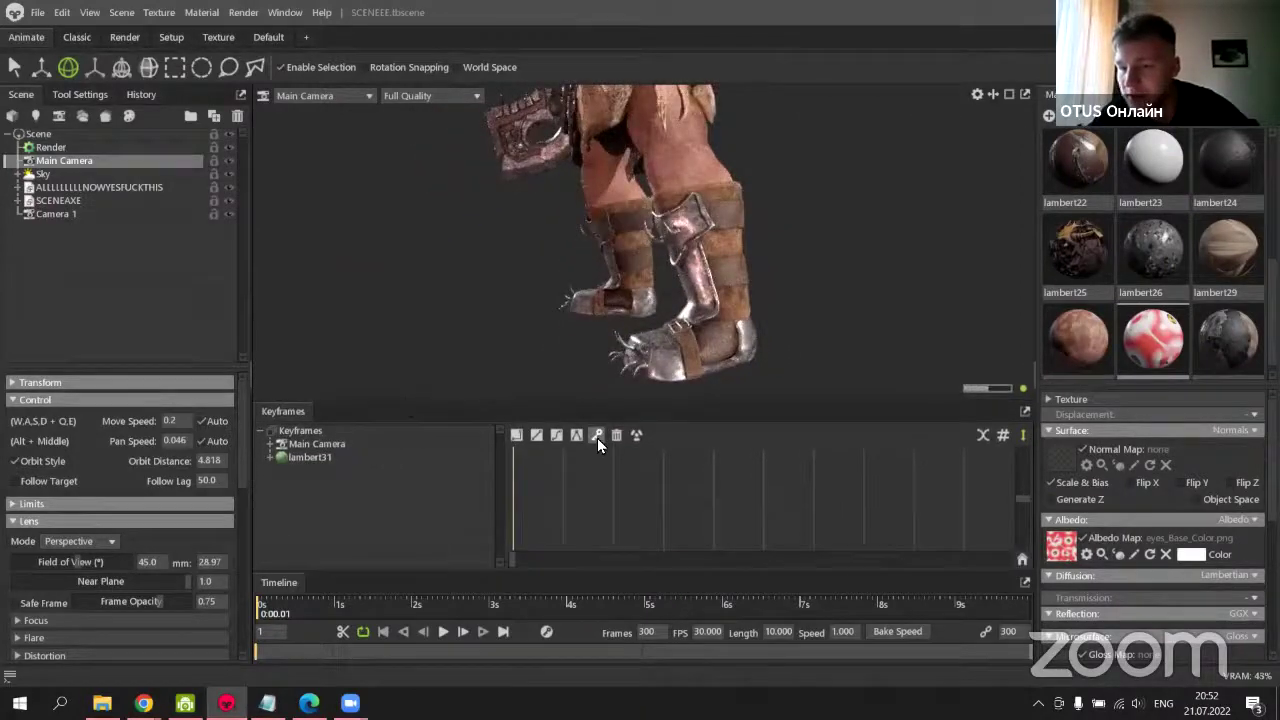
left_click(274, 444)
left_click(289, 484)
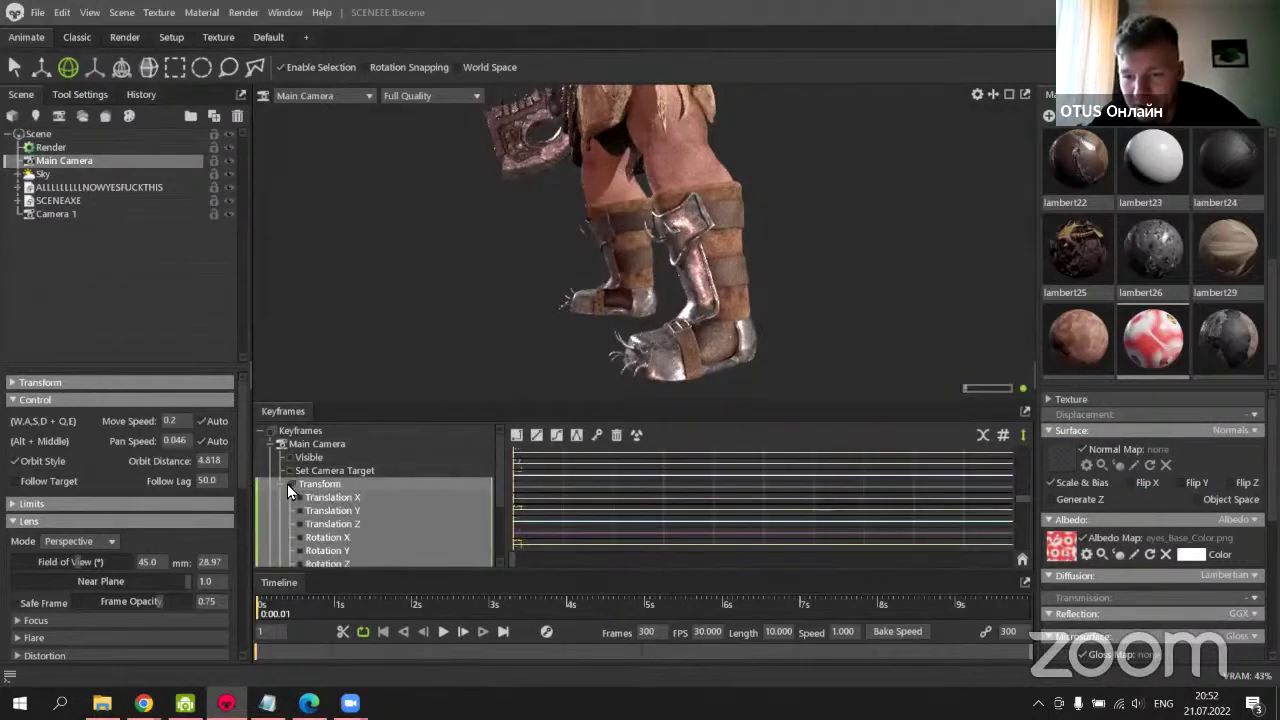
left_click(365, 512)
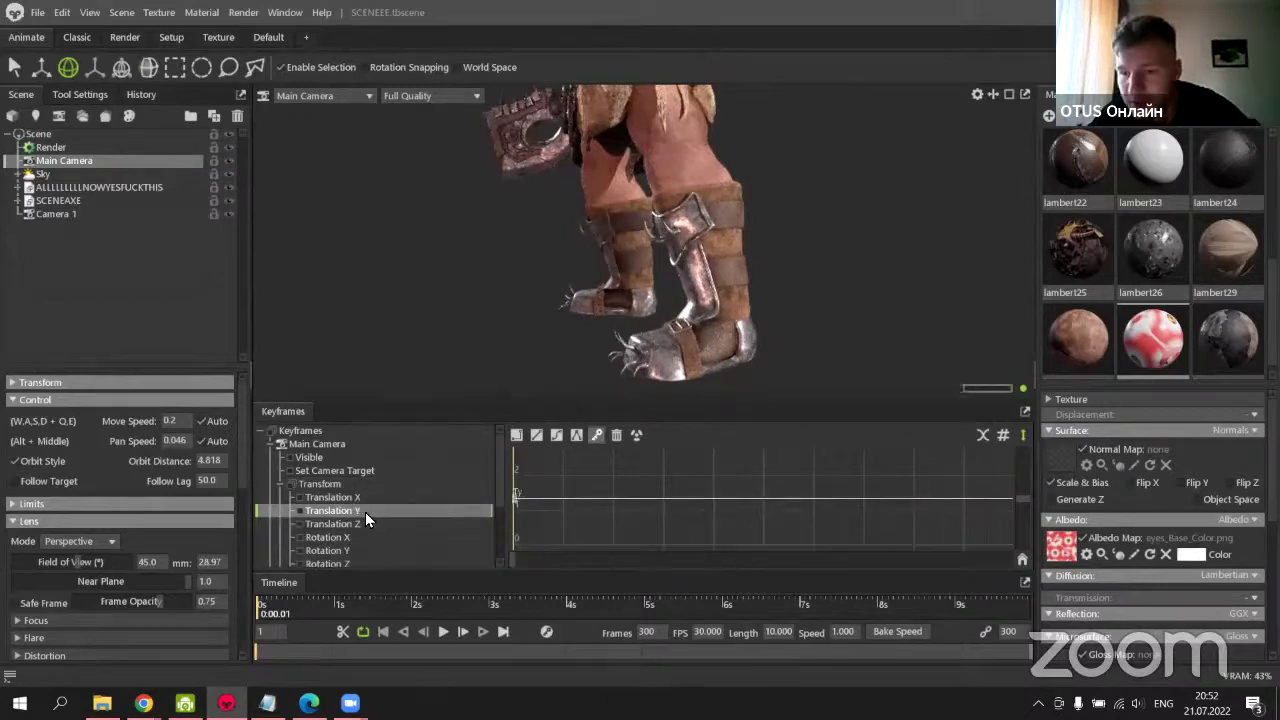
Frame the character's head and shoulders, move towards the end of the timeline and add a Main Camera Translation Y keyframe.
left_click_drag(640, 380, 733, 238)
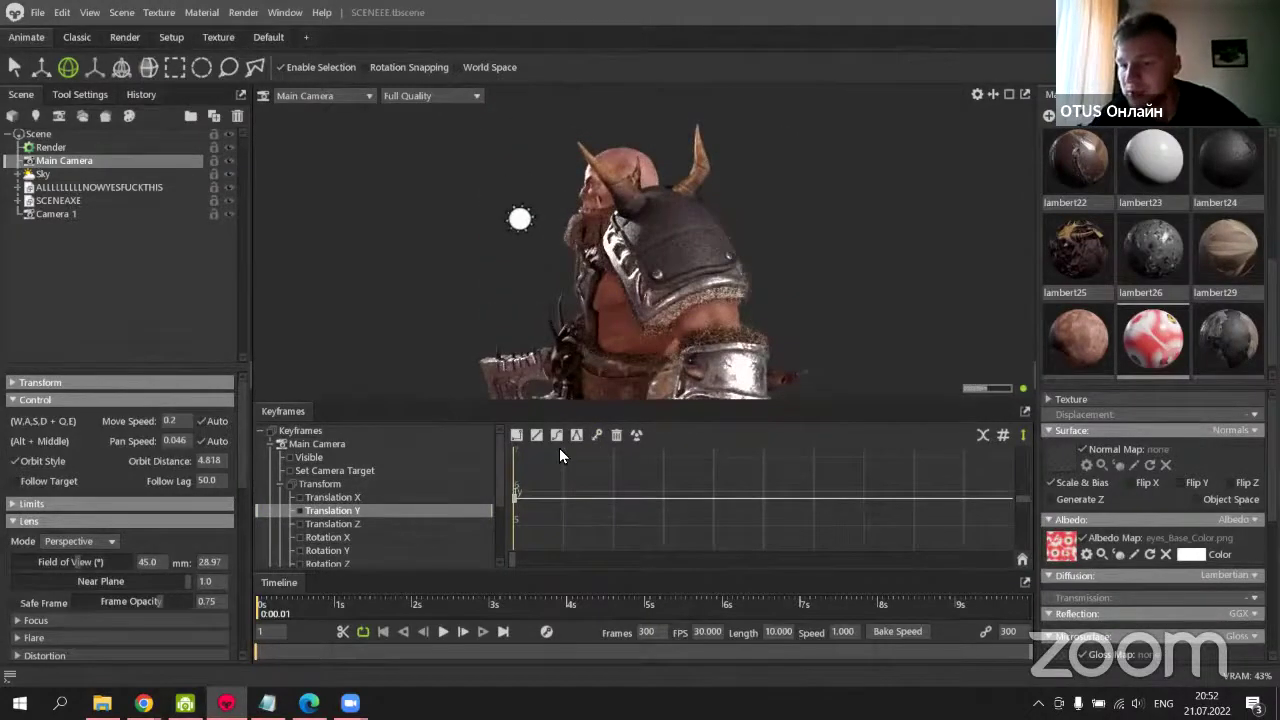
left_click_drag(487, 601, 558, 602)
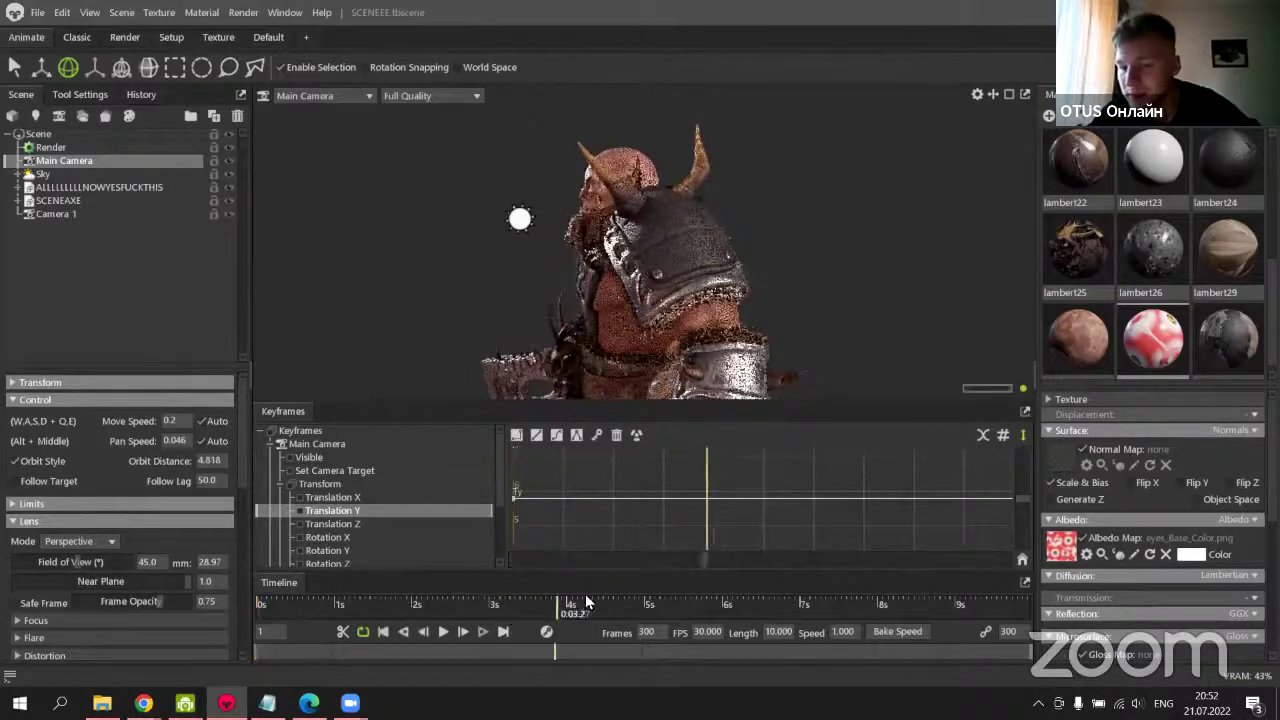
left_click_drag(927, 577, 913, 602)
left_click(603, 440)
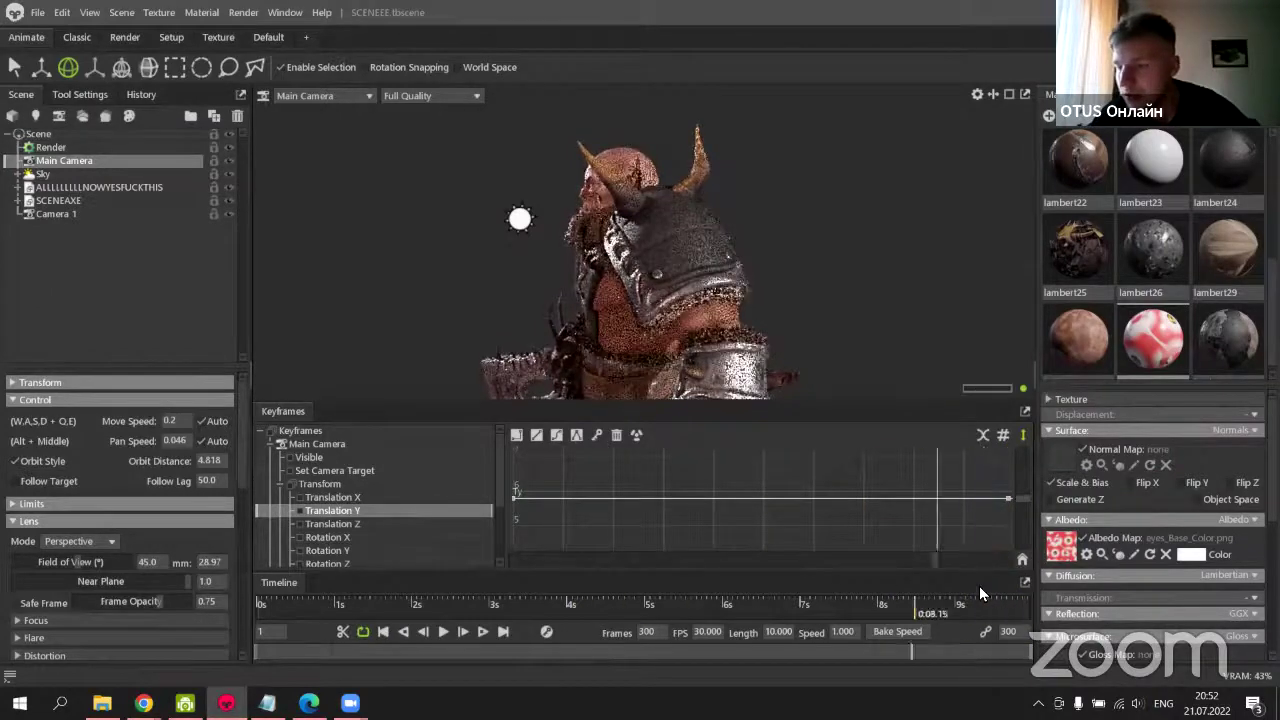
Return to the first frame, select the Translation Z track, lower the camera to the character's legs and add a keyframe.
key("Home")
left_click(381, 528)
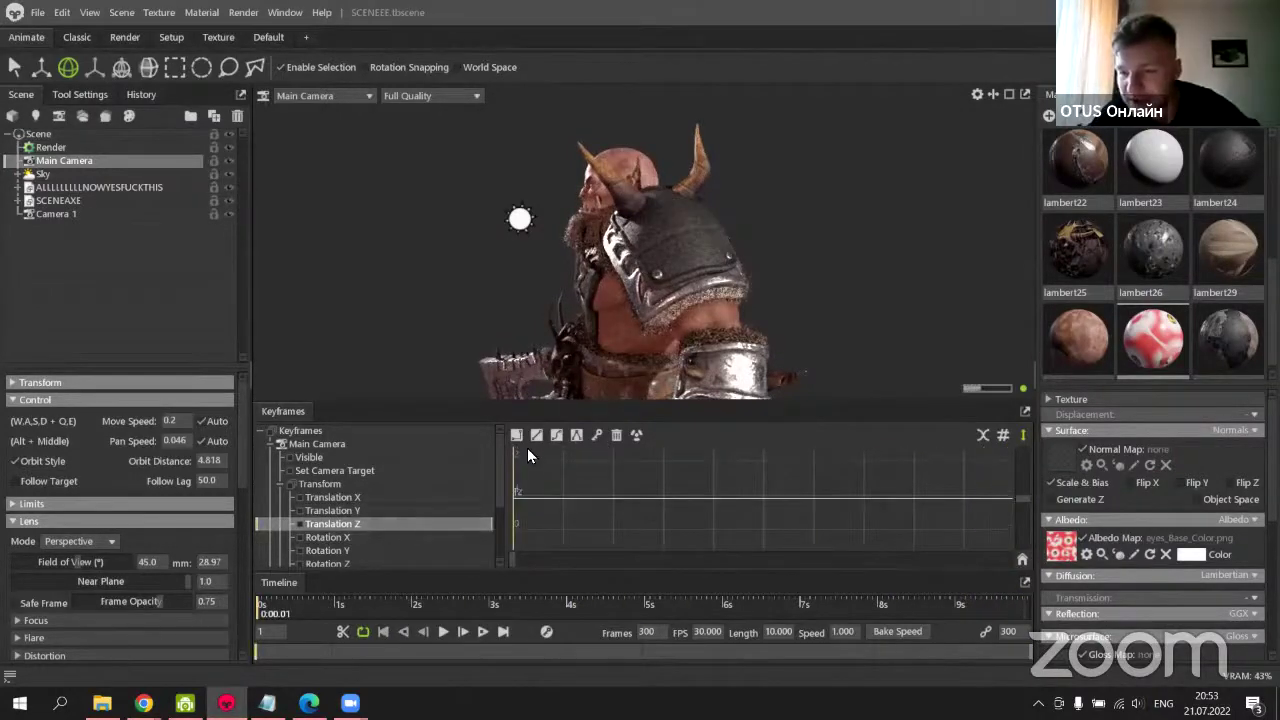
left_click_drag(655, 318, 673, 186)
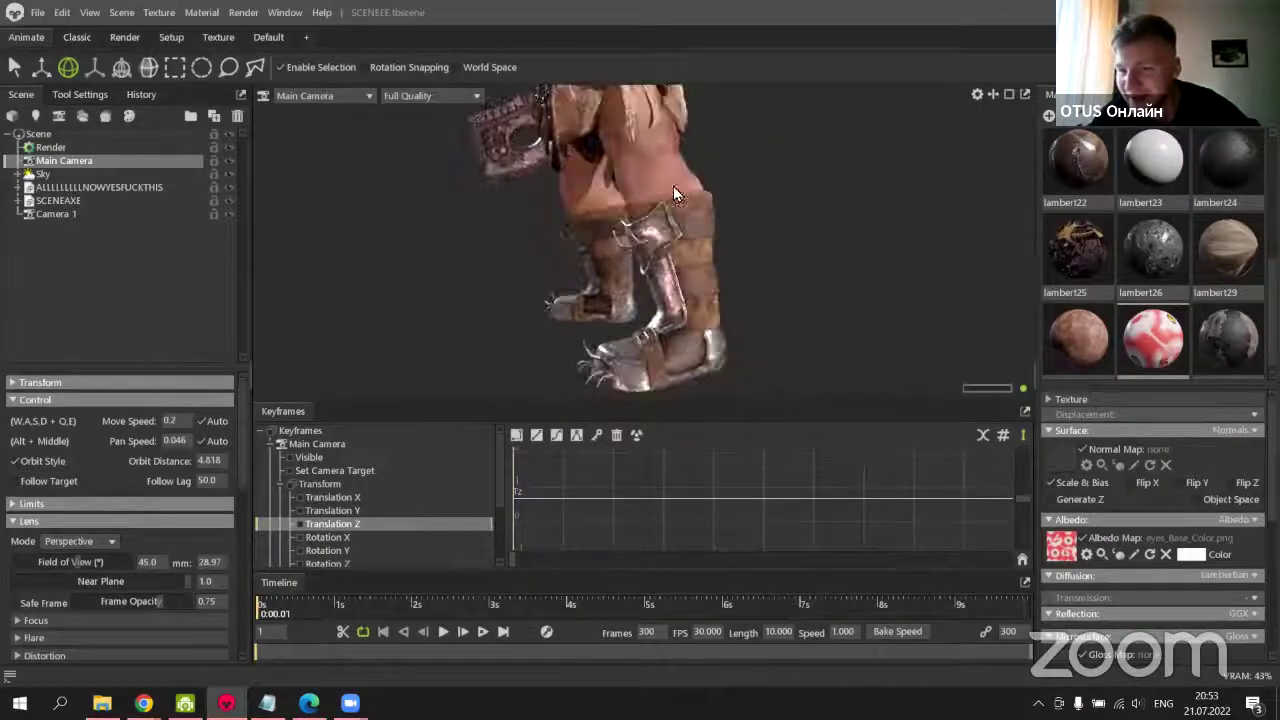
left_click(596, 436)
Scrub back to the start of the timeline and play the Main Camera animation to review the camera move.
key("space")
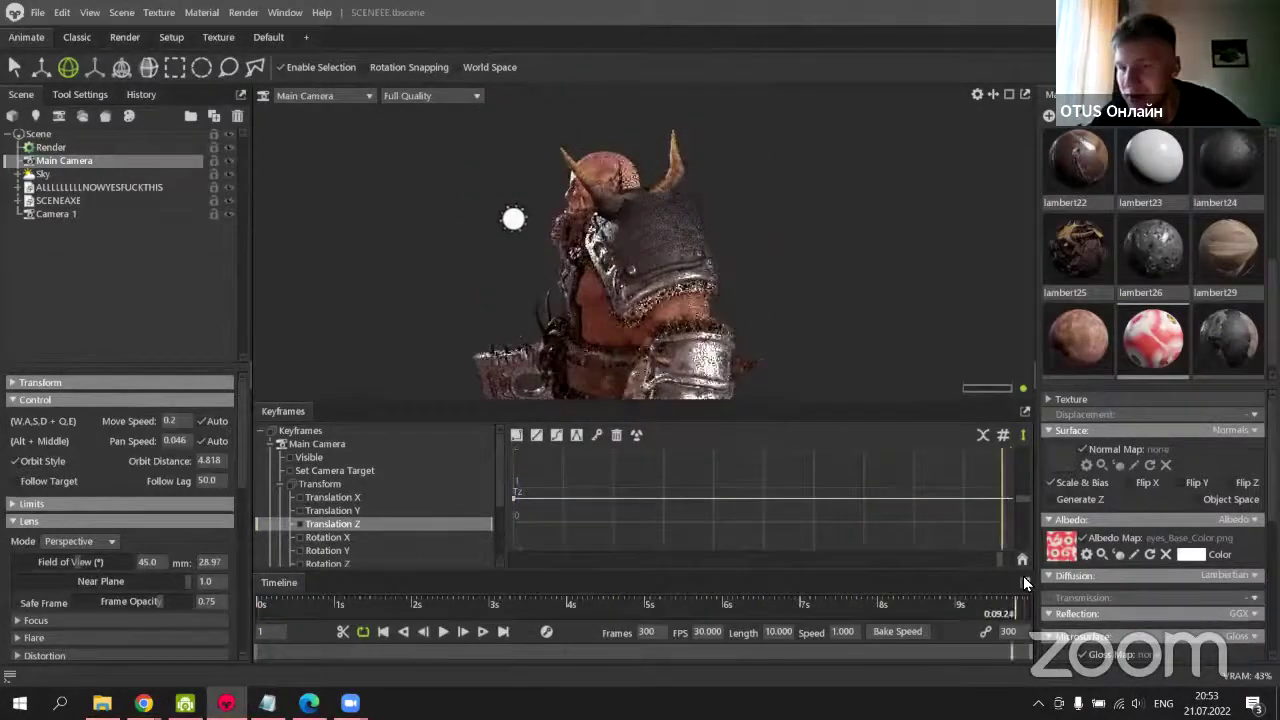
left_click_drag(1023, 583, 227, 590)
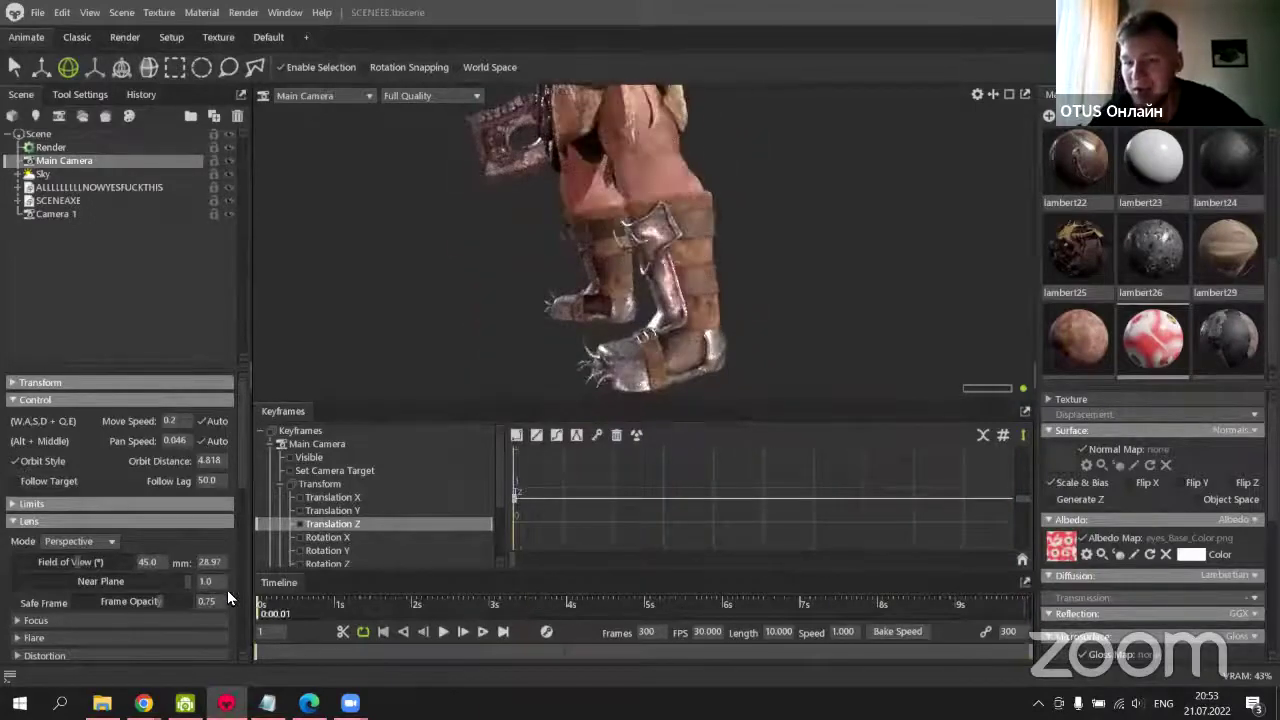
left_click(442, 628)
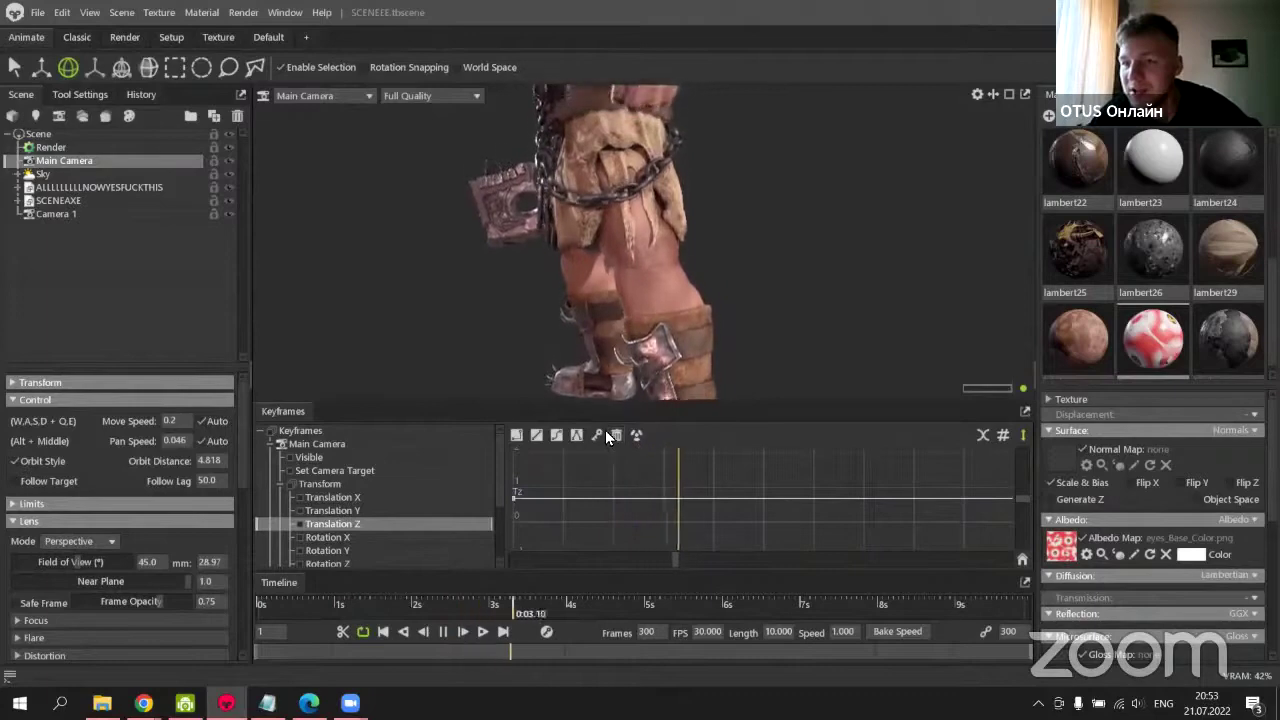
left_click(447, 631)
View the character from the front, clear the Main Camera selection and shrink the Keyframes area to enlarge the viewport.
left_click_drag(557, 386, 470, 370)
left_click_drag(313, 402, 303, 496)
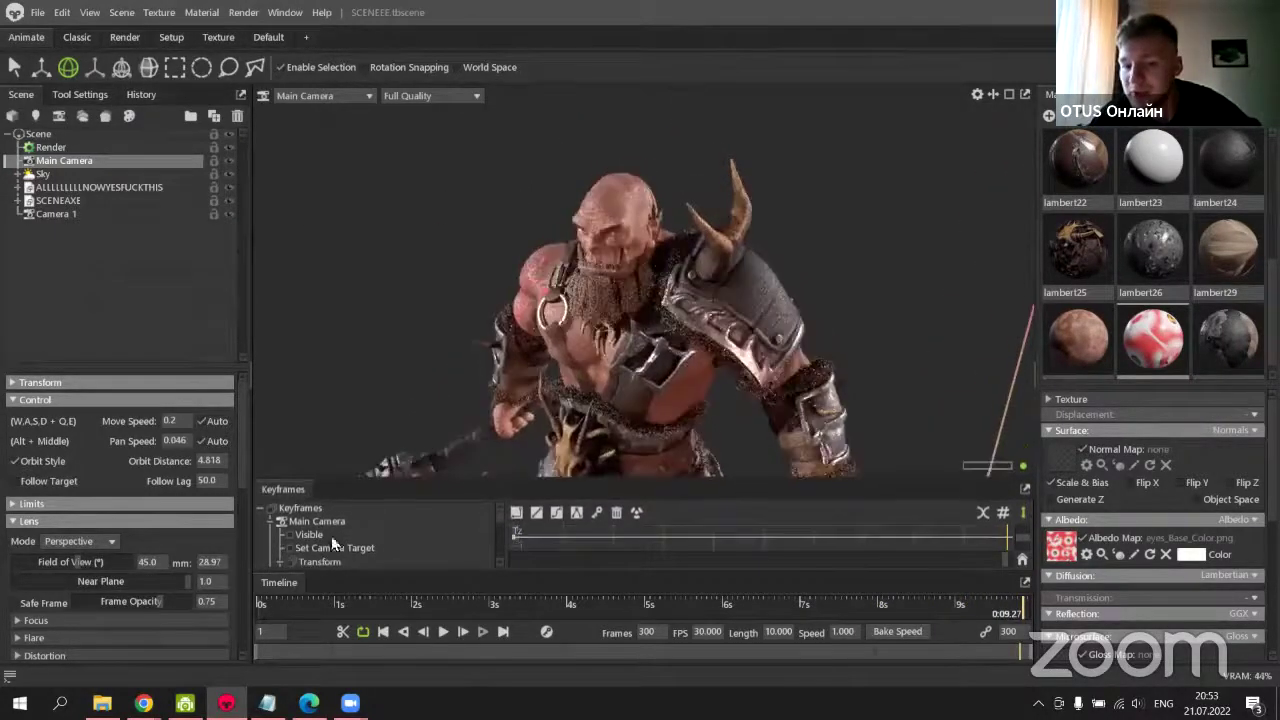
left_click(323, 400)
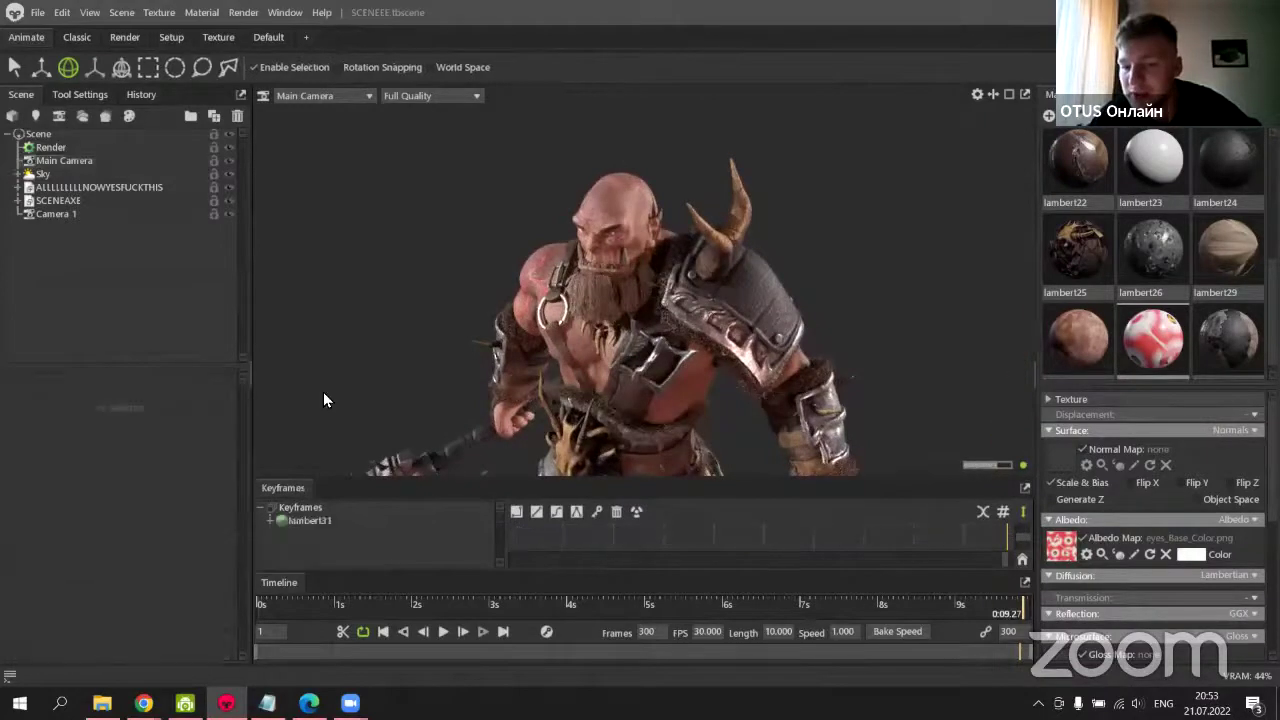
left_click(295, 486)
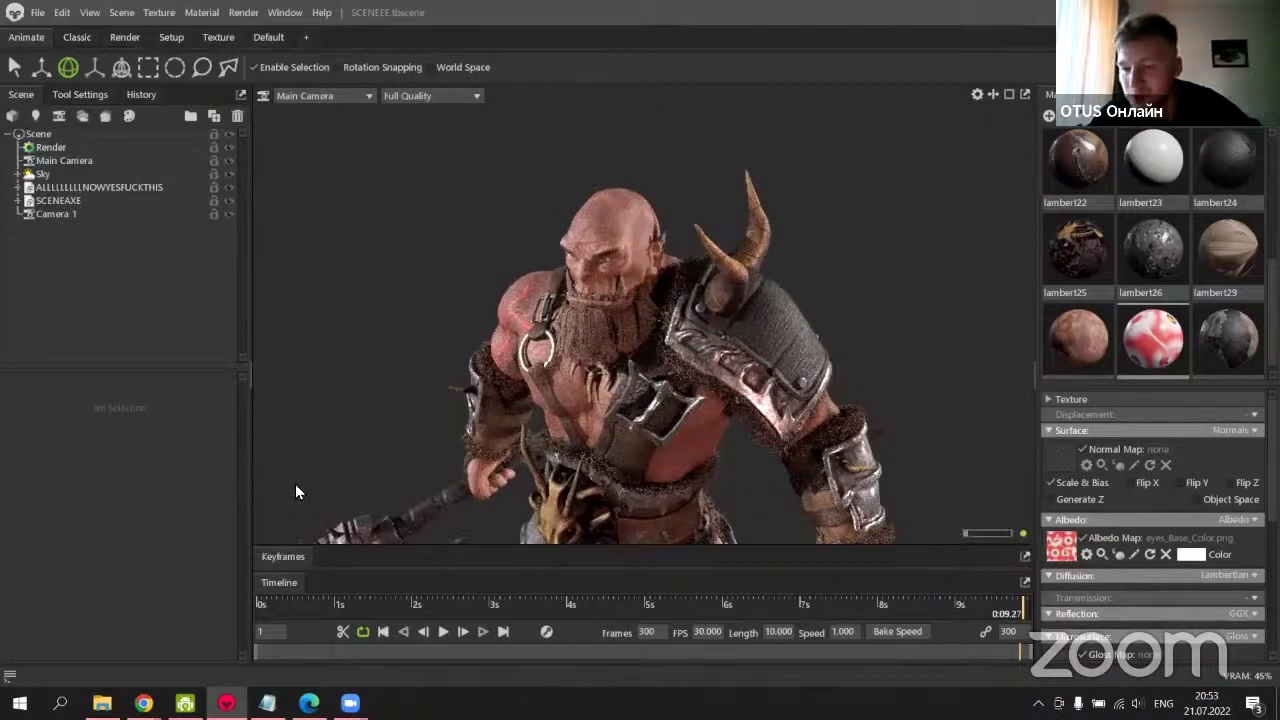
Switch the viewport from the Main Camera to Camera 1.
left_click(325, 96)
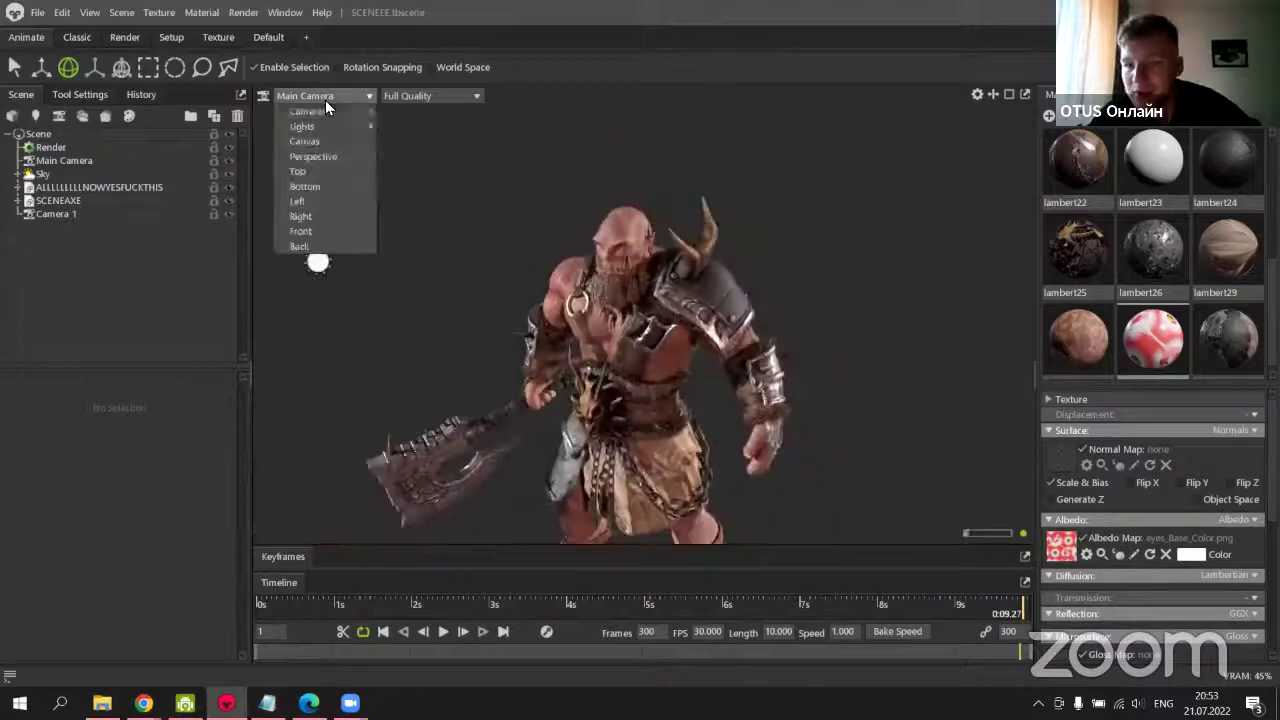
mouse_move(366, 113)
left_click(414, 126)
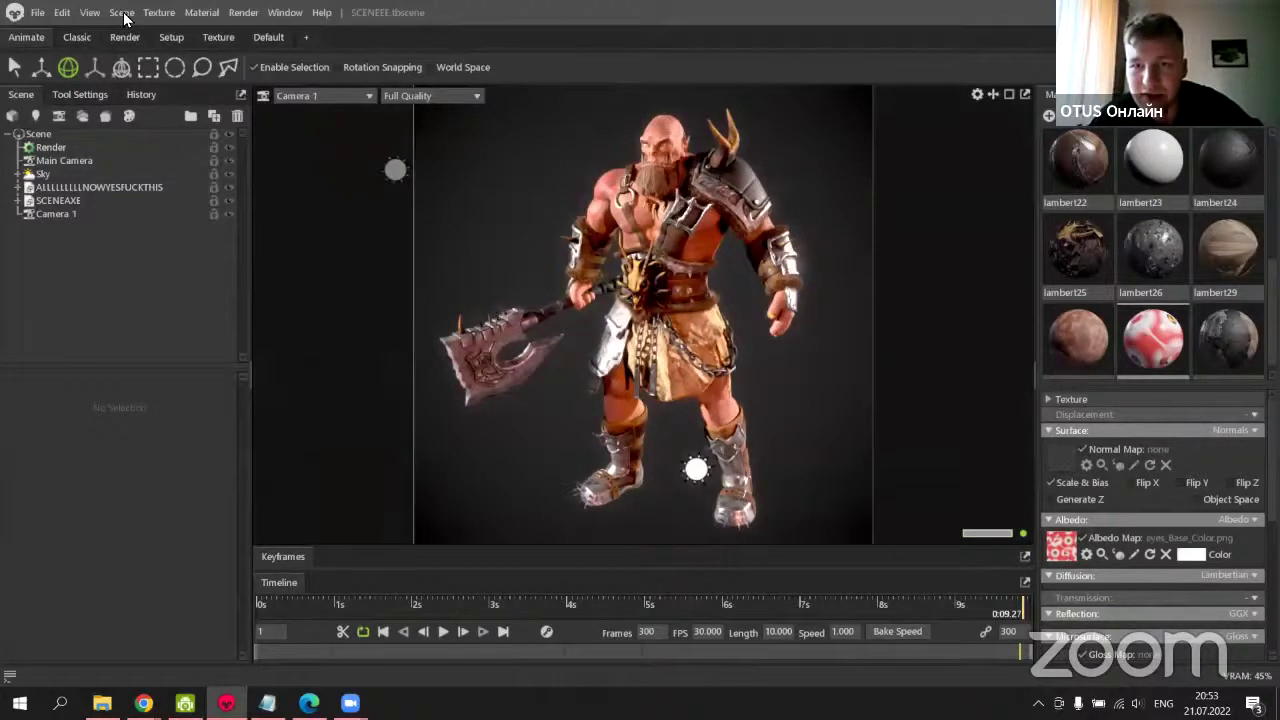
Add a Turntable object to the scene and select it to show its spin settings.
left_click(84, 14)
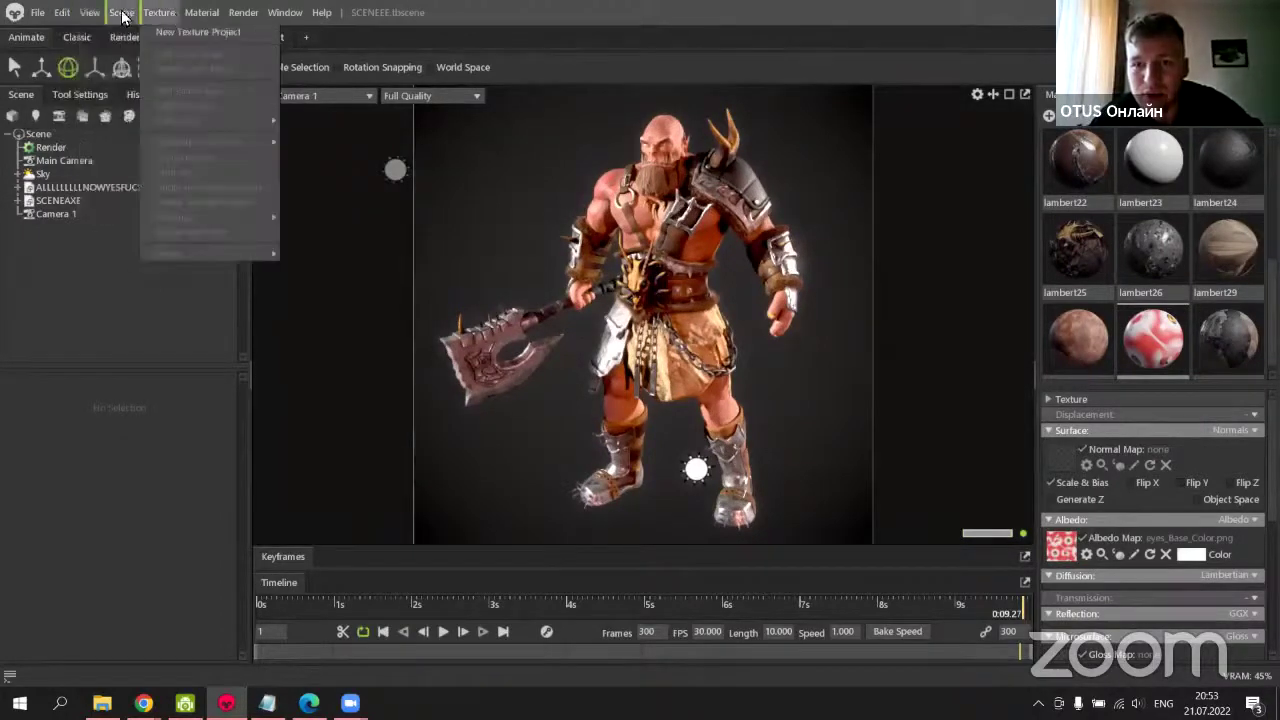
key("Down")
key("Right")
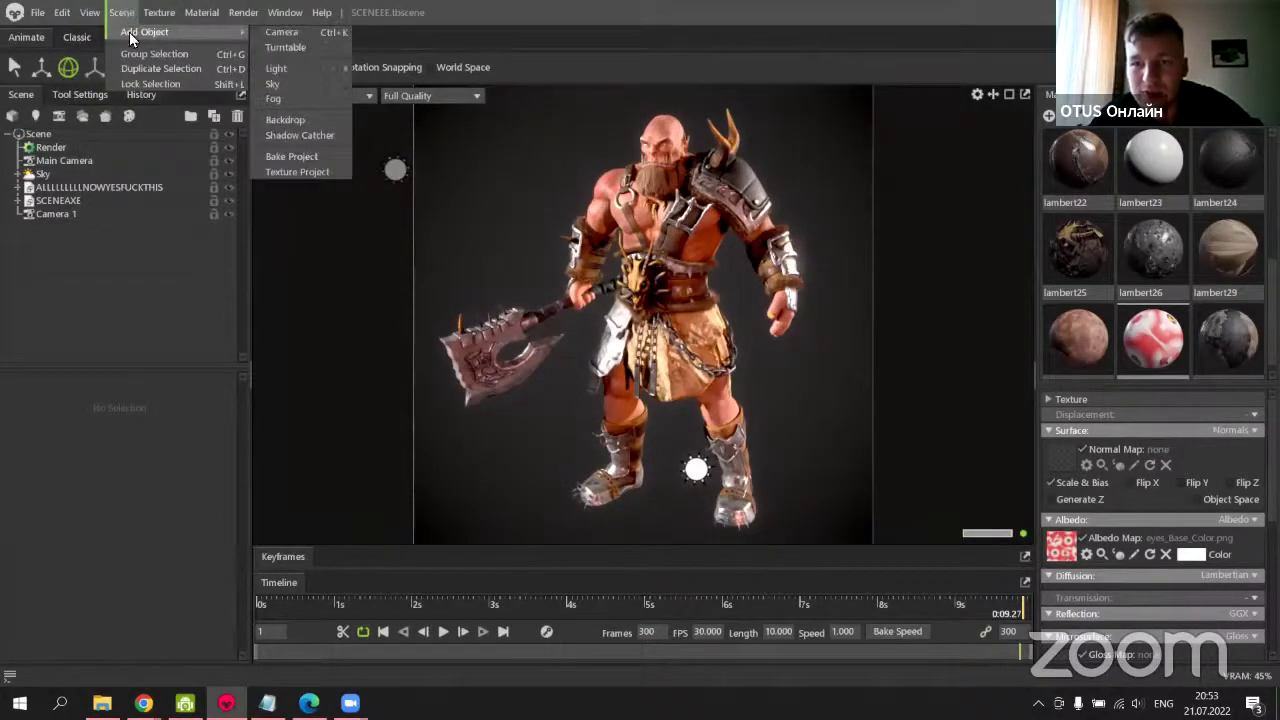
left_click(284, 46)
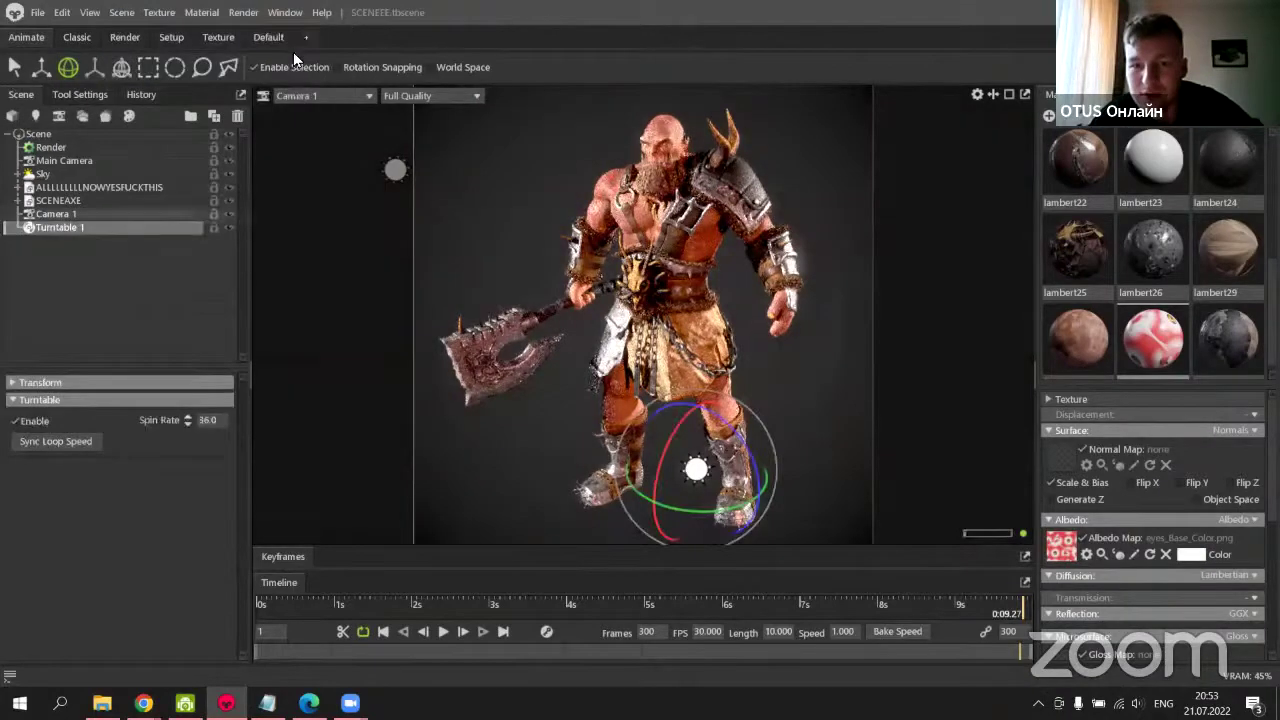
left_click(79, 260)
left_click(66, 228)
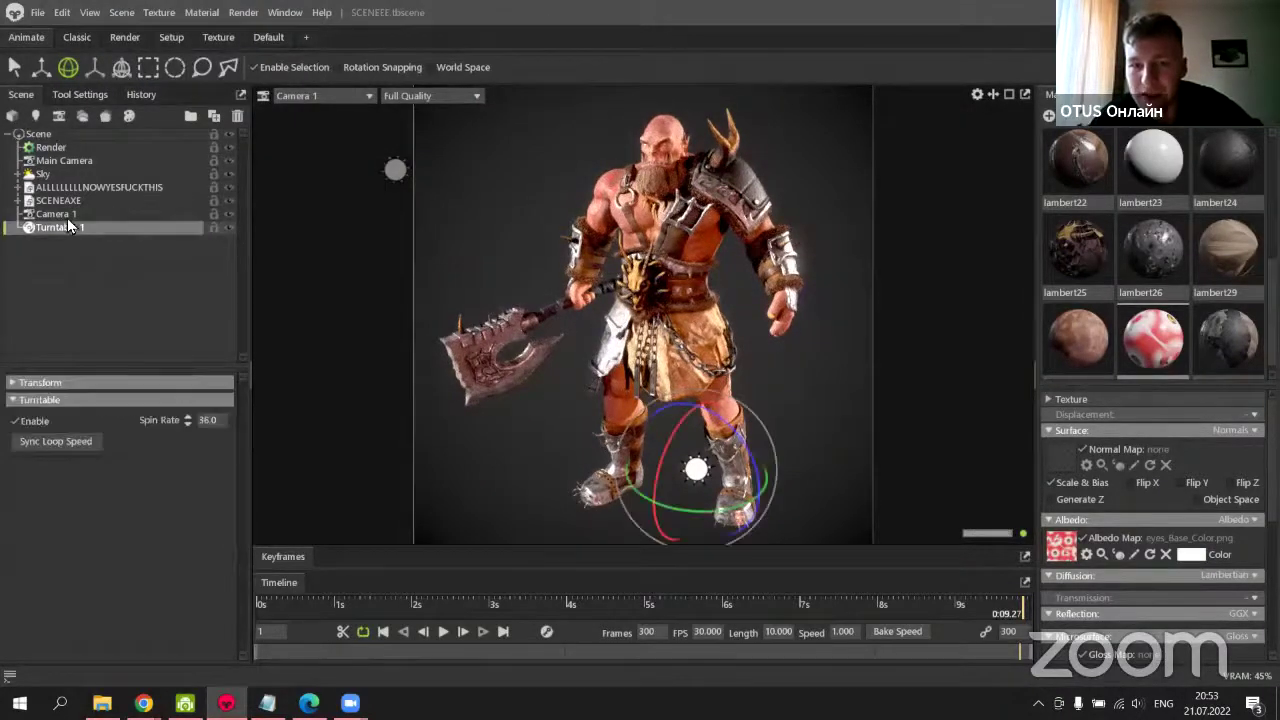
Parent the character model and SCENEAXE to the turntable and collapse its group in the scene hierarchy.
left_click(67, 190)
left_click(52, 200, "shift")
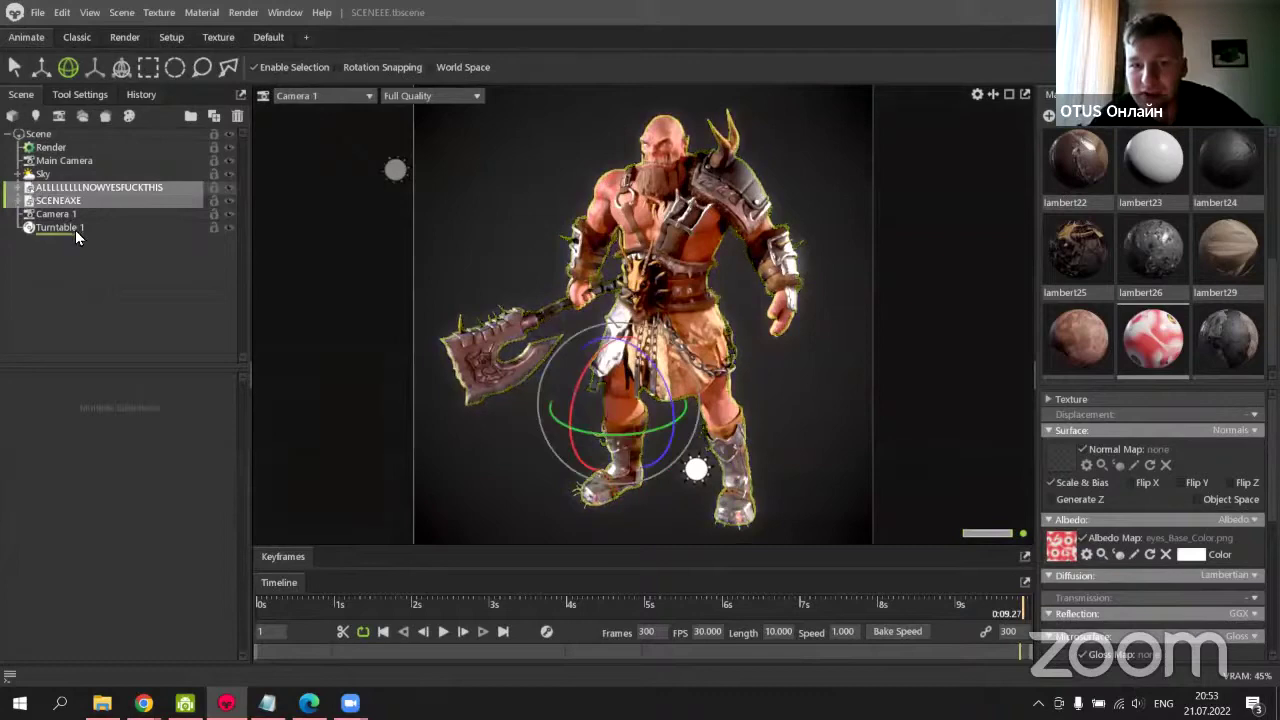
left_click_drag(71, 226, 69, 226)
left_click(67, 260)
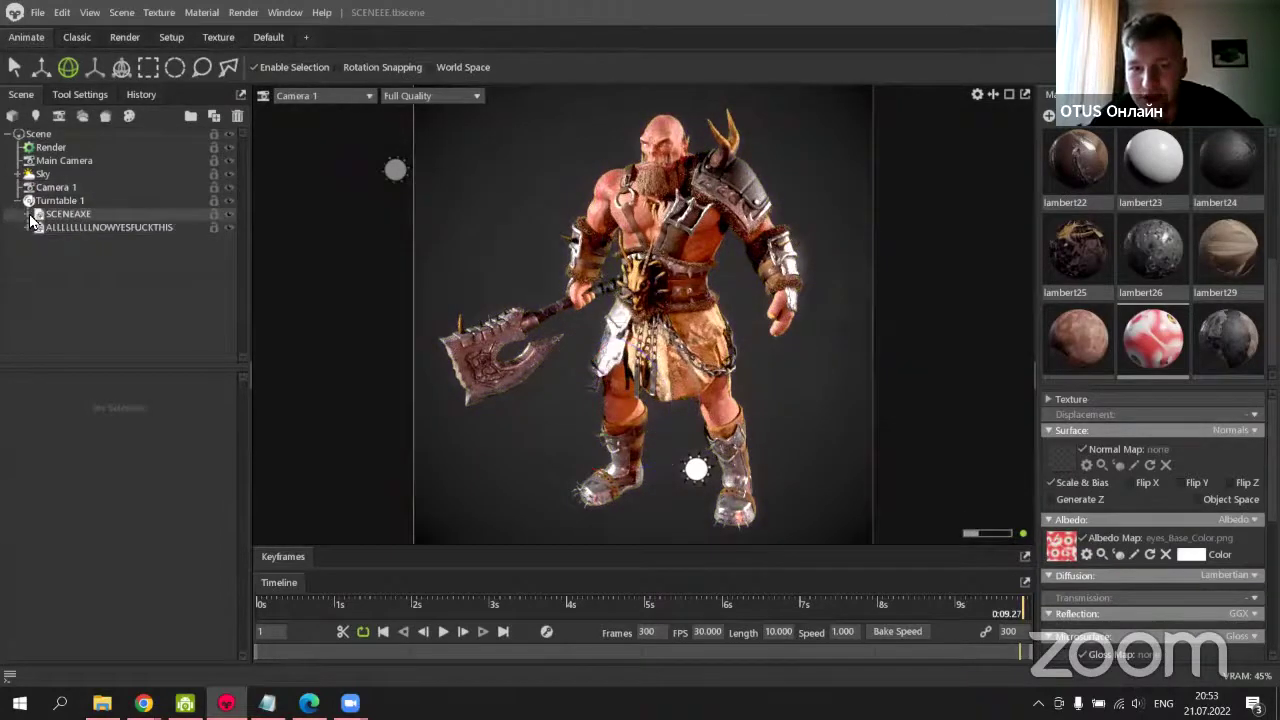
left_click(18, 201)
left_click(18, 202)
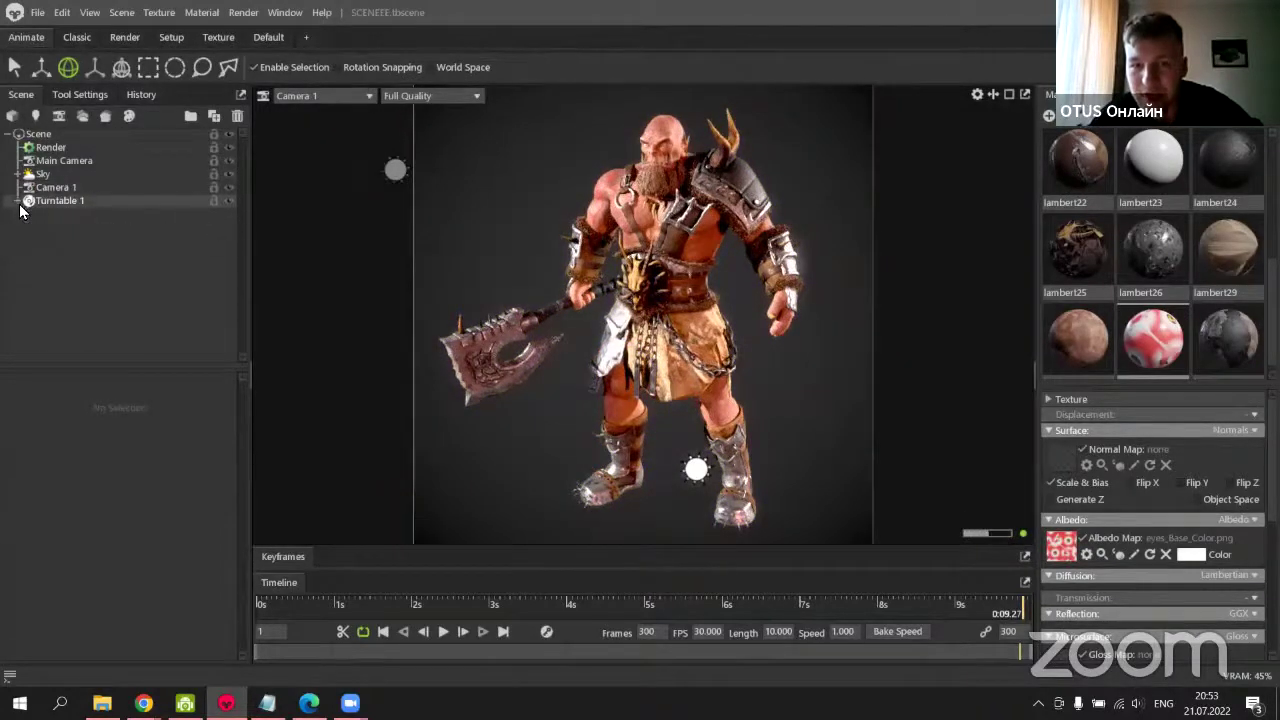
Play the turntable animation to check the character's rotation, stop it and return to the first frame.
left_click(439, 632)
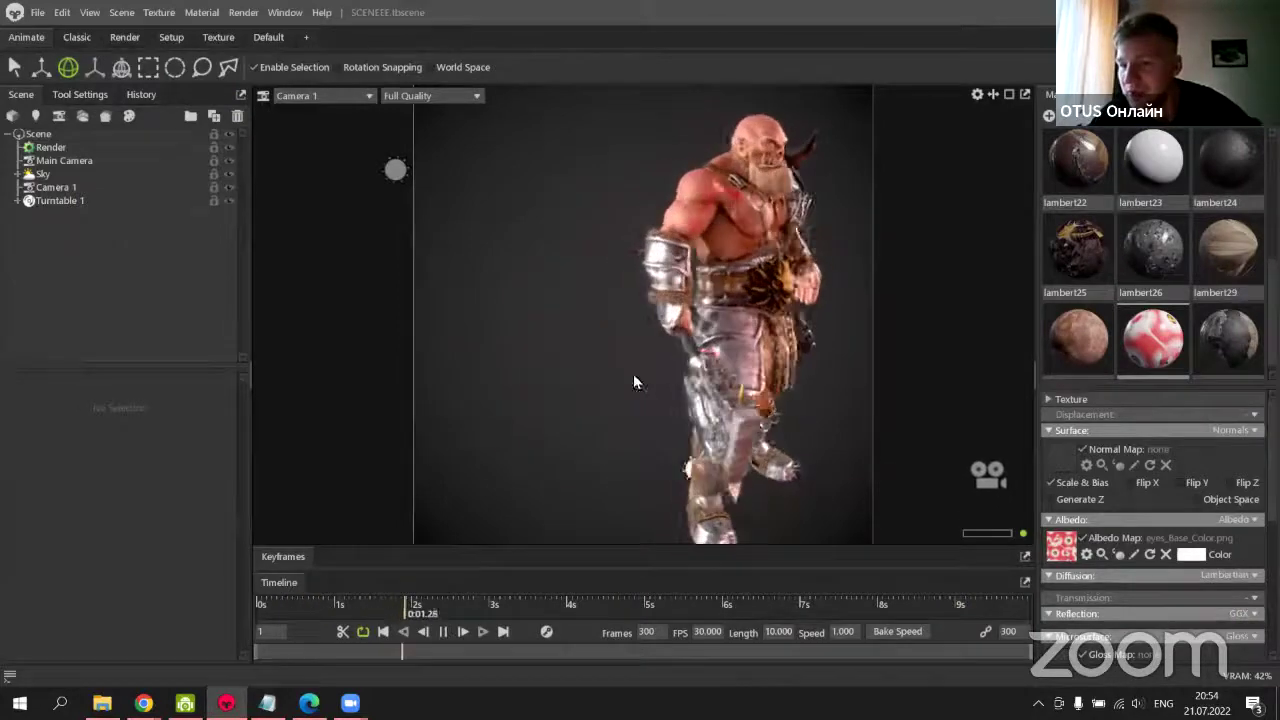
left_click(443, 634)
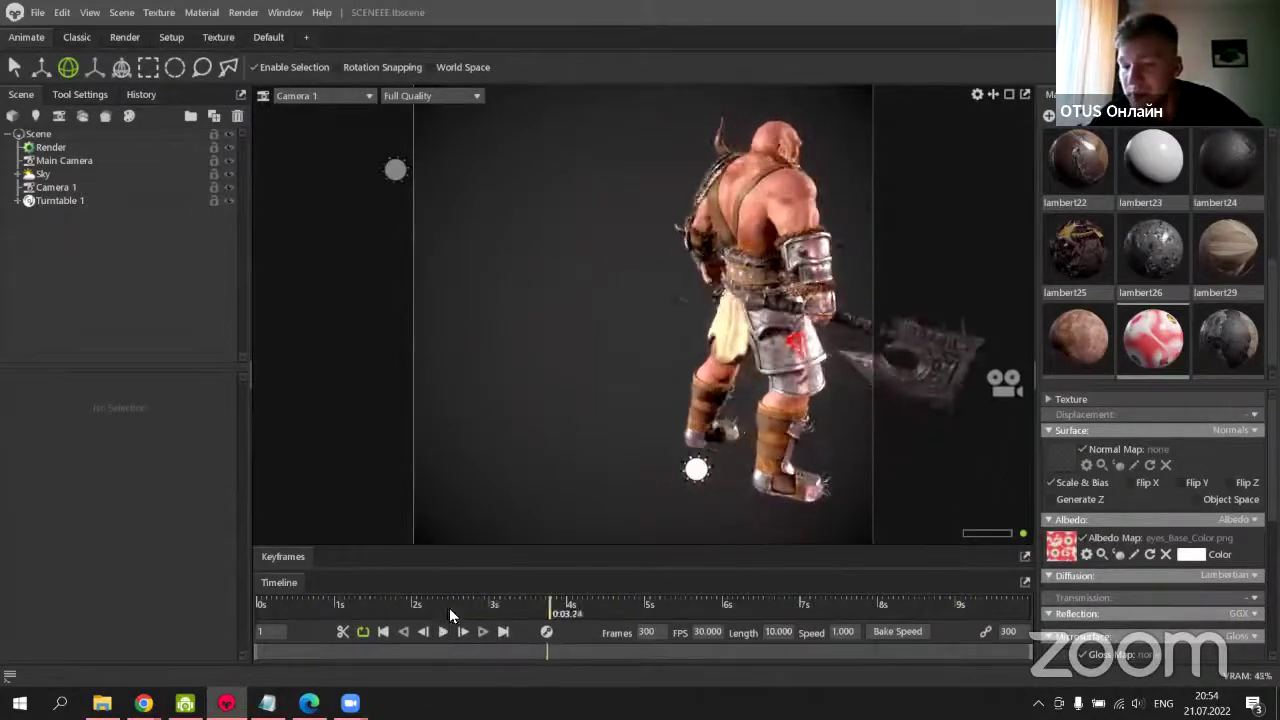
left_click_drag(447, 606, 221, 580)
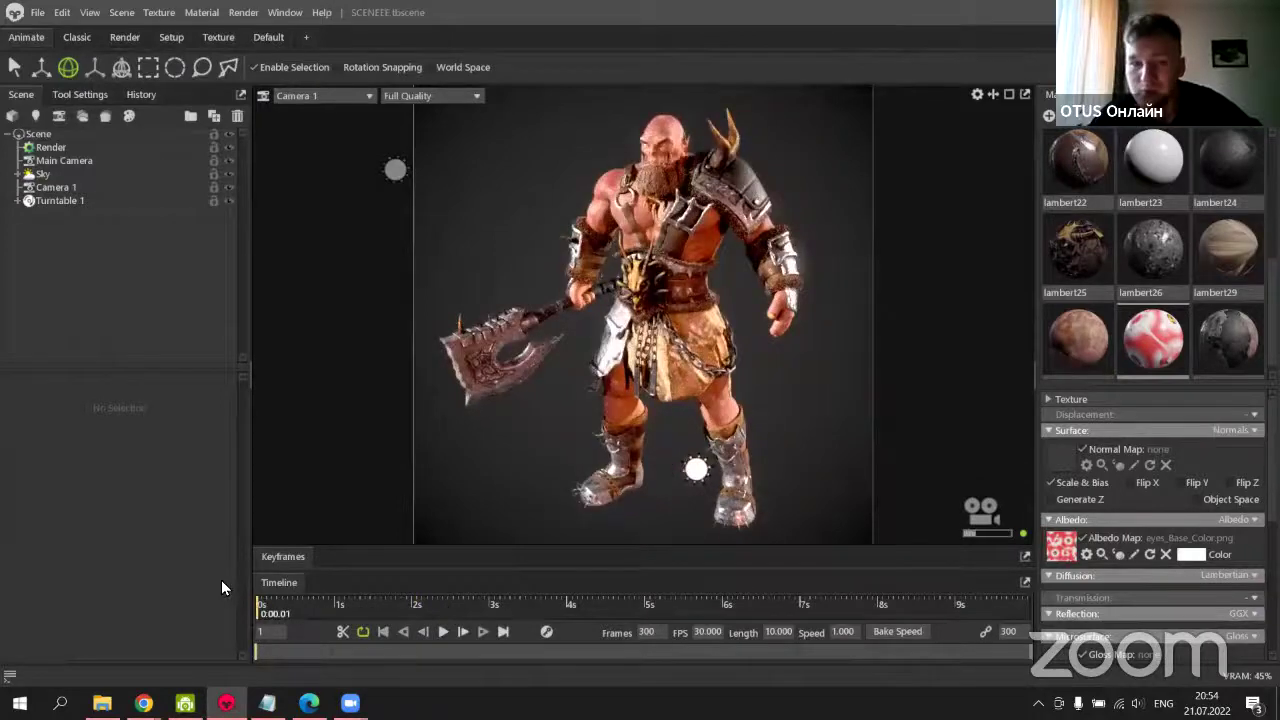
Move the character model and SCENEAXE out of the turntable group and delete the turntable.
left_click(87, 200)
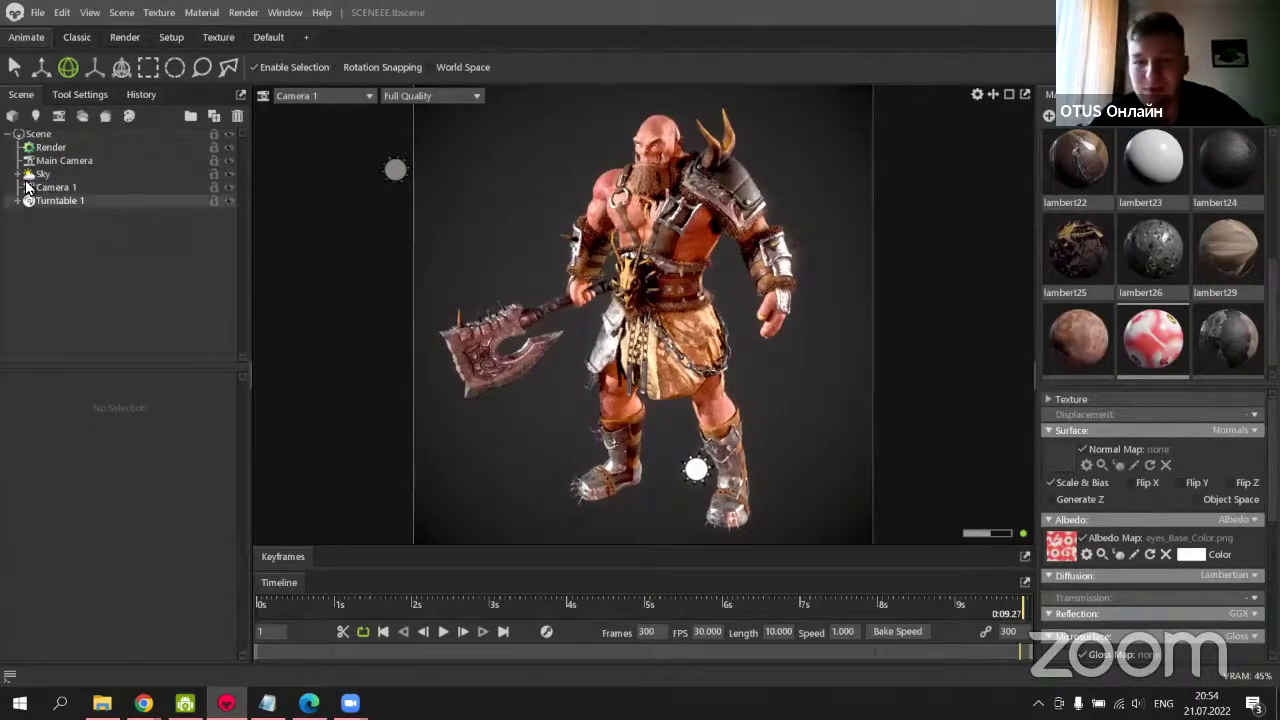
left_click(57, 213)
left_click(57, 227, "shift")
left_click_drag(57, 227, 38, 194)
left_click(43, 228)
key("Delete")
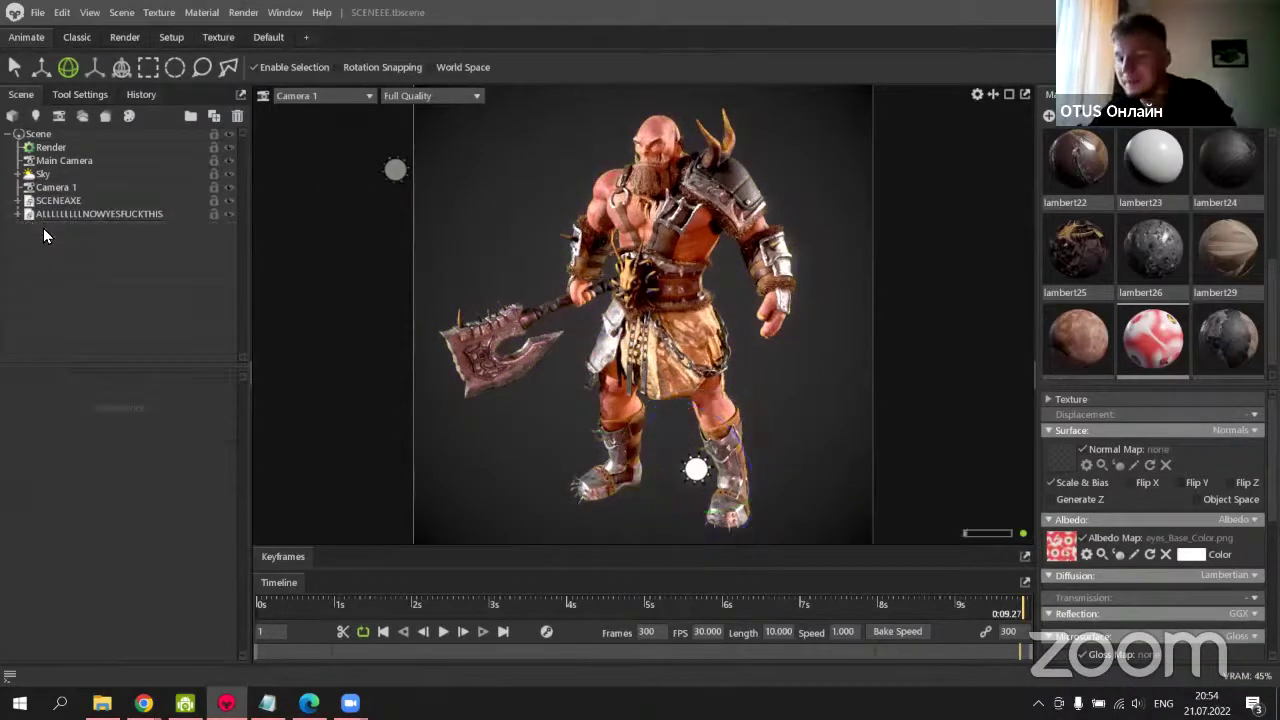
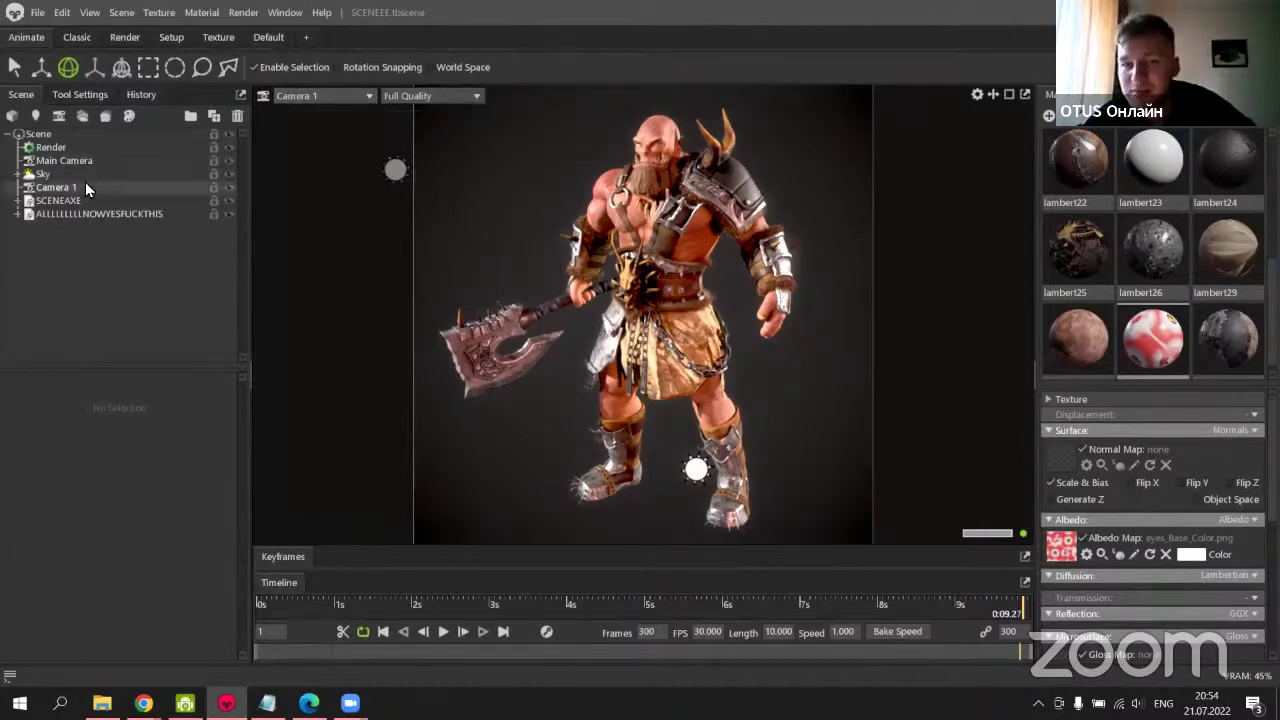
Set the width of the image output resolution to 2500 in the Render object's Output settings.
left_click(78, 147)
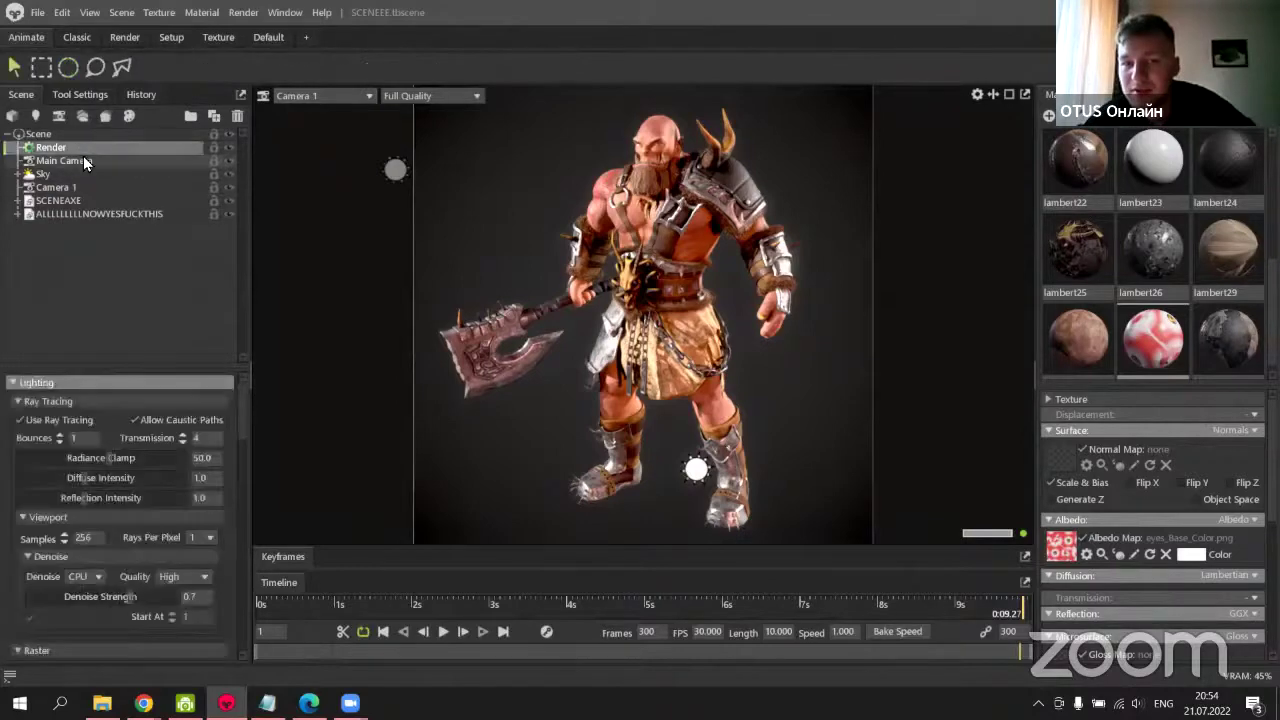
scroll(163, 426, "down", 10)
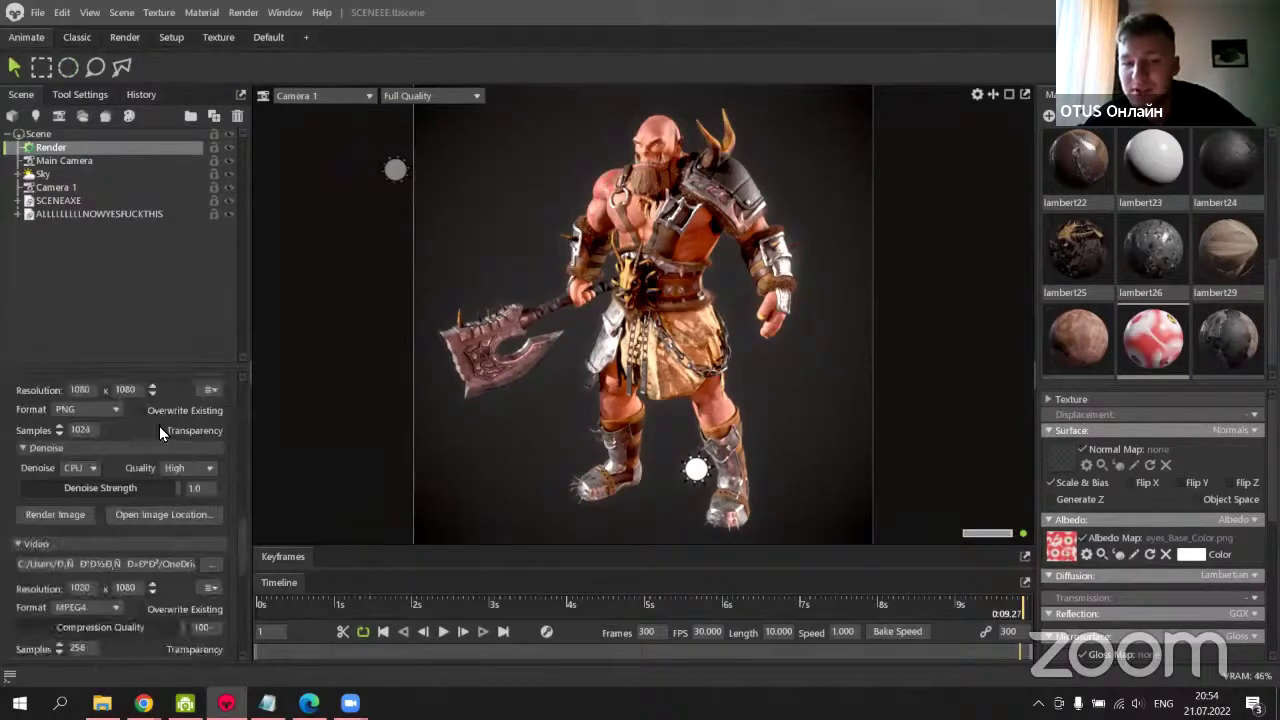
scroll(159, 426, "up", 4)
scroll(167, 422, "down", 4)
scroll(165, 427, "up", 2)
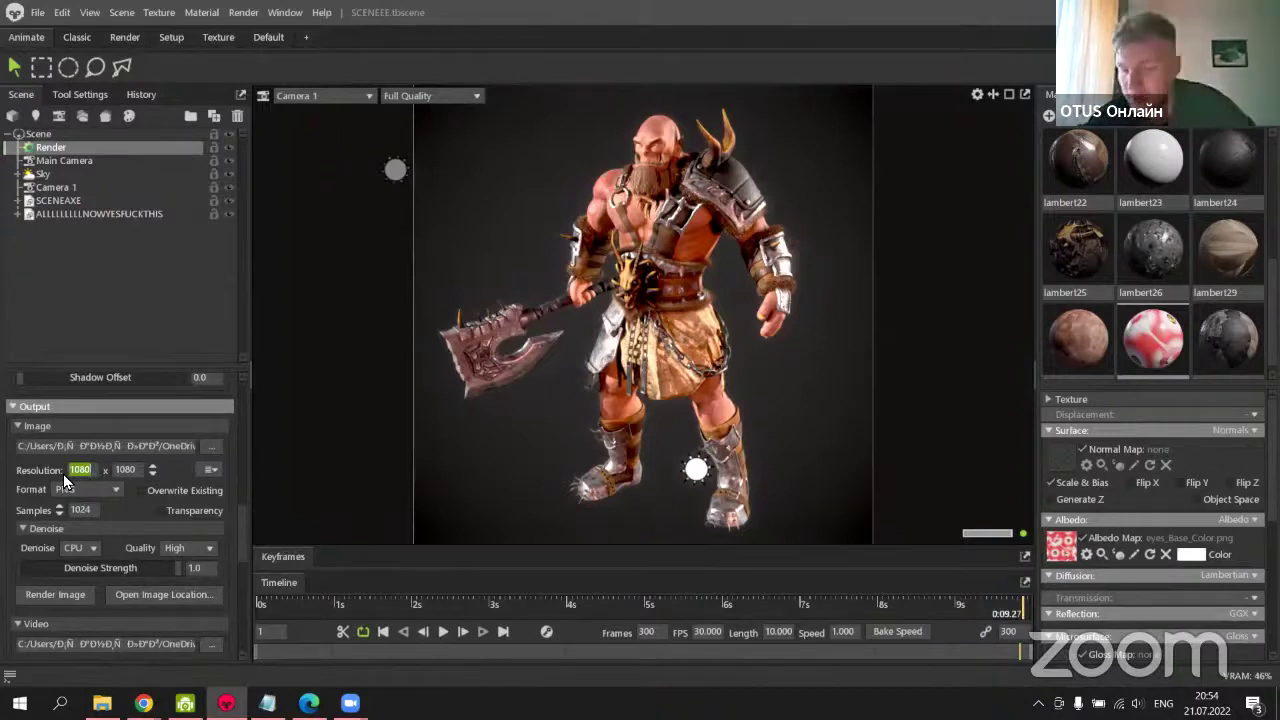
type("2500")
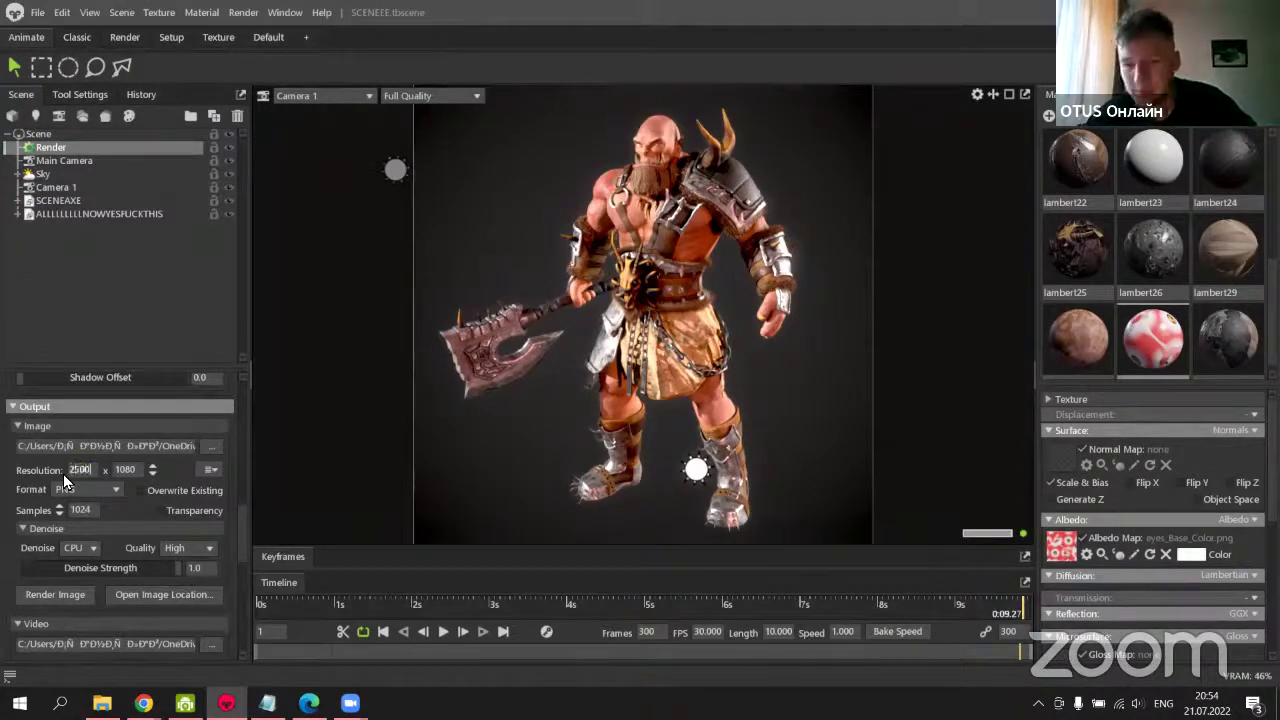
key("Return")
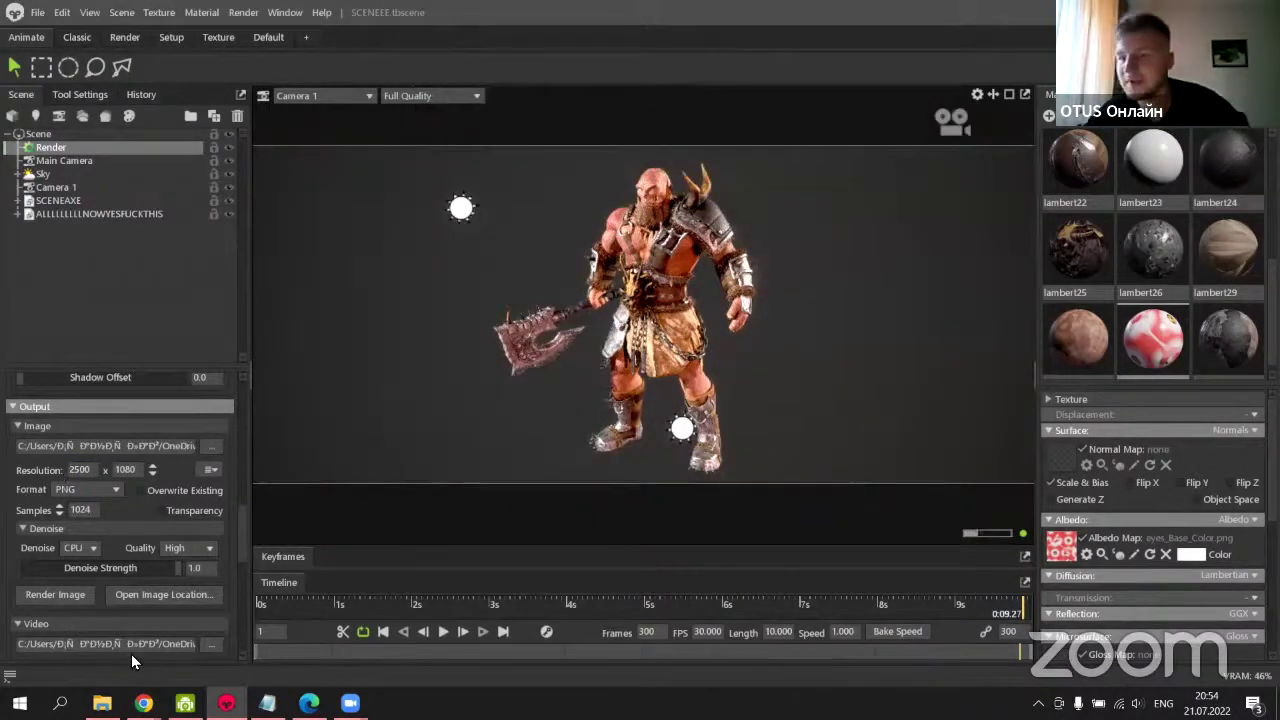
Duplicate the character model and SCENEAXE, place the copies to the left of the original and rotate them to a side view.
left_click_drag(632, 316, 603, 316)
left_click(58, 200)
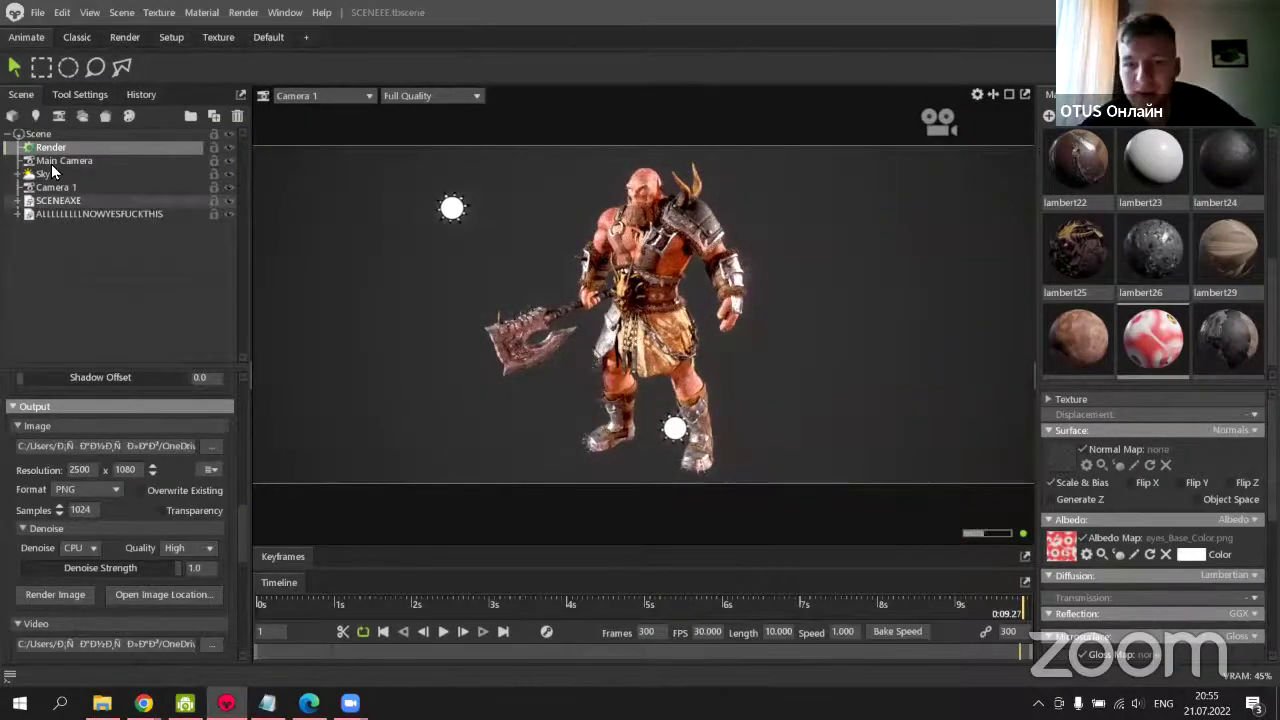
left_click(63, 214, "shift")
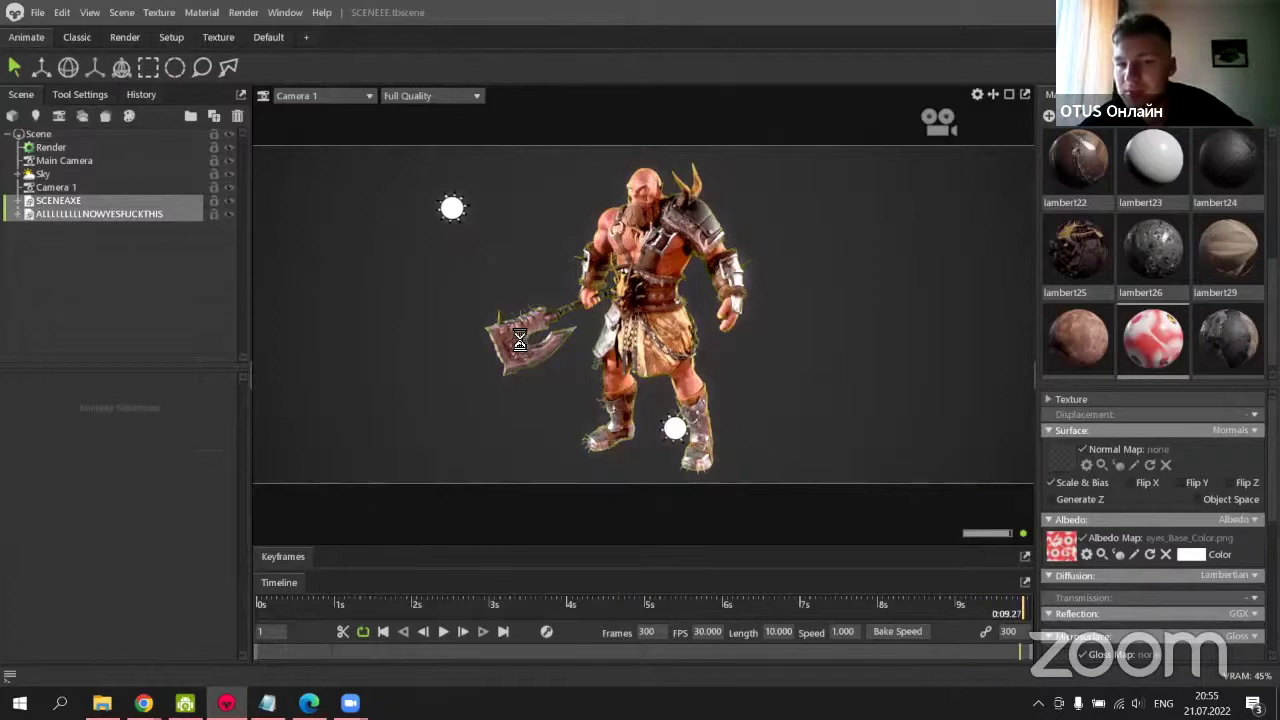
key("w")
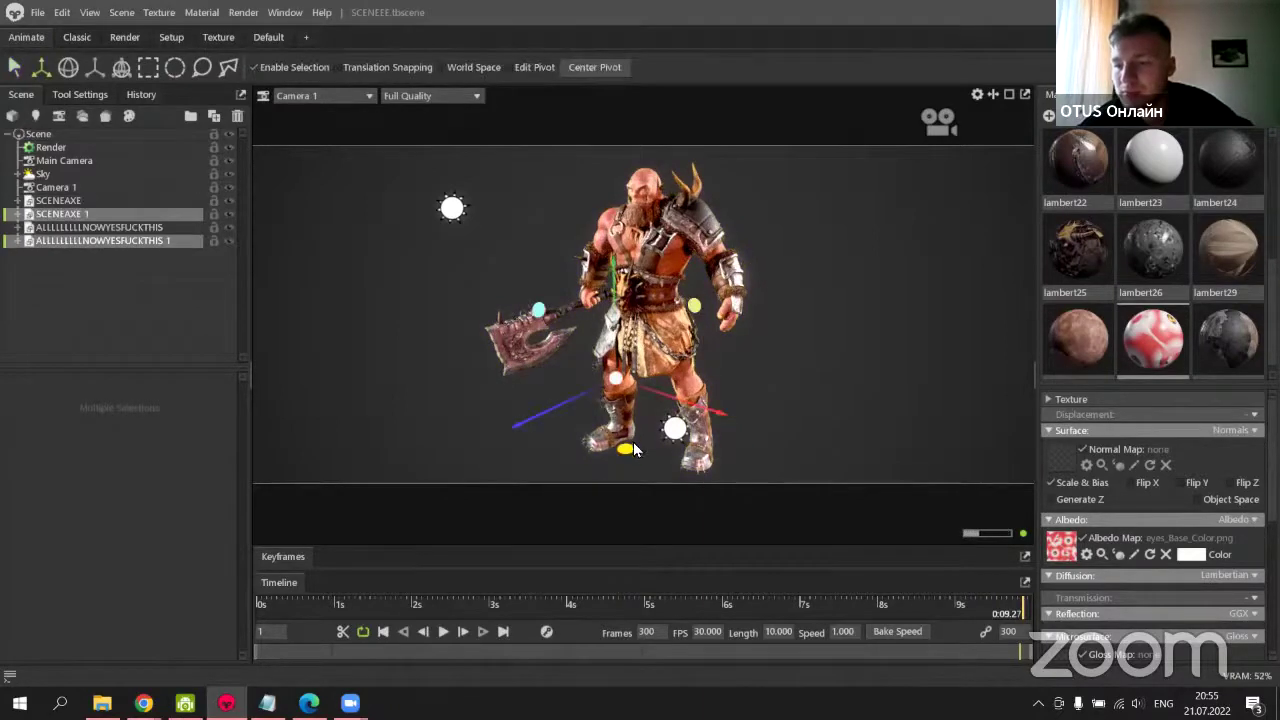
left_click_drag(615, 442, 350, 440)
key("e")
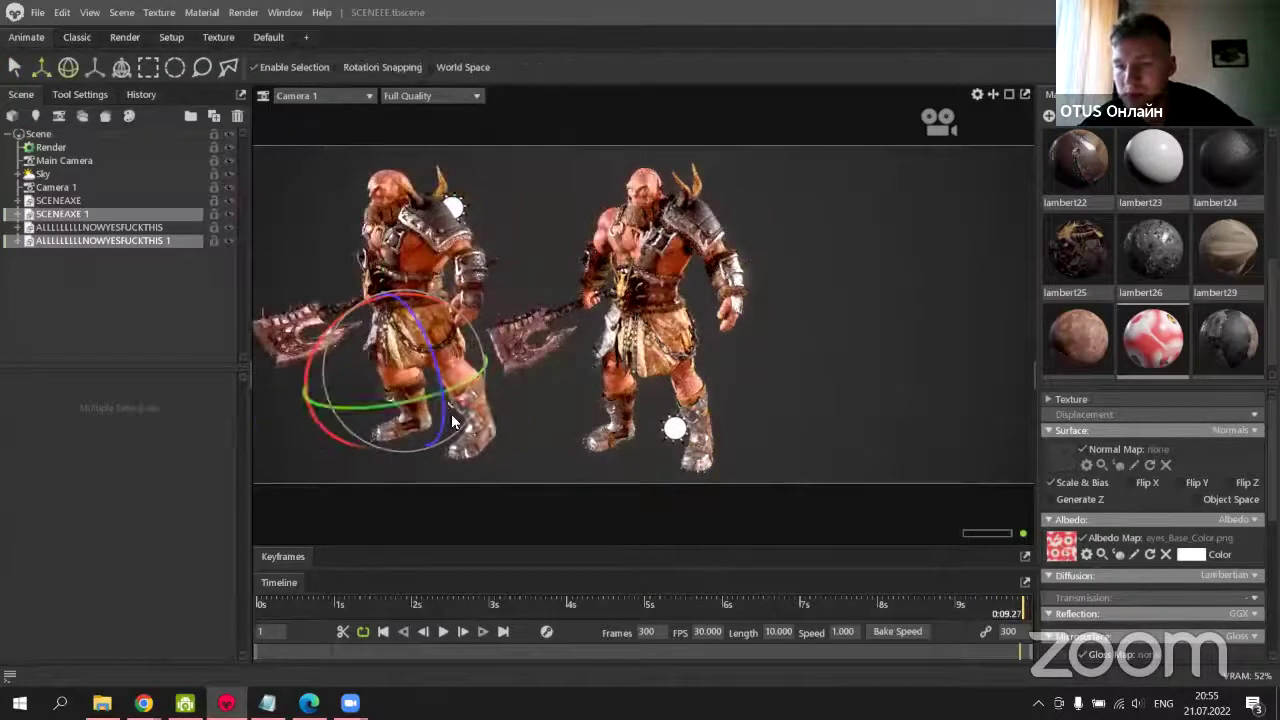
left_click_drag(433, 394, 305, 456)
Make another copy of the character and axe to the right of the original and rotate it to show the back.
key("w")
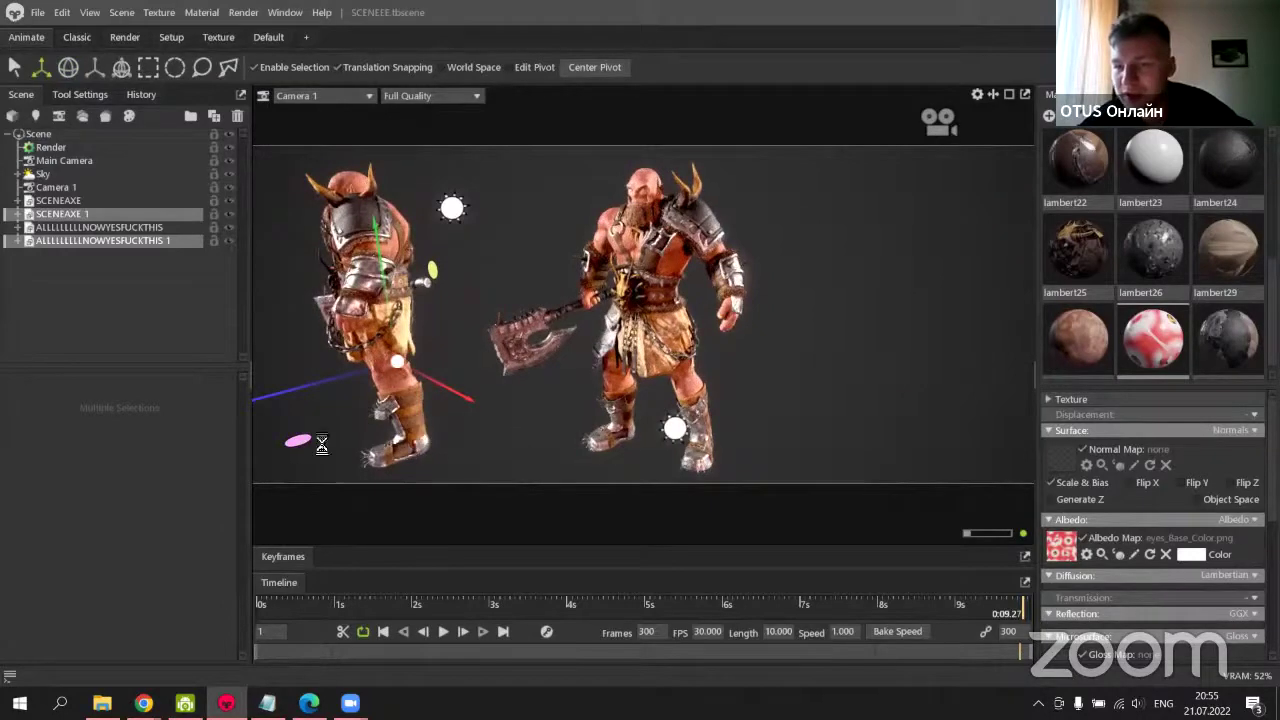
left_click_drag(311, 442, 888, 374)
key("e")
key("w")
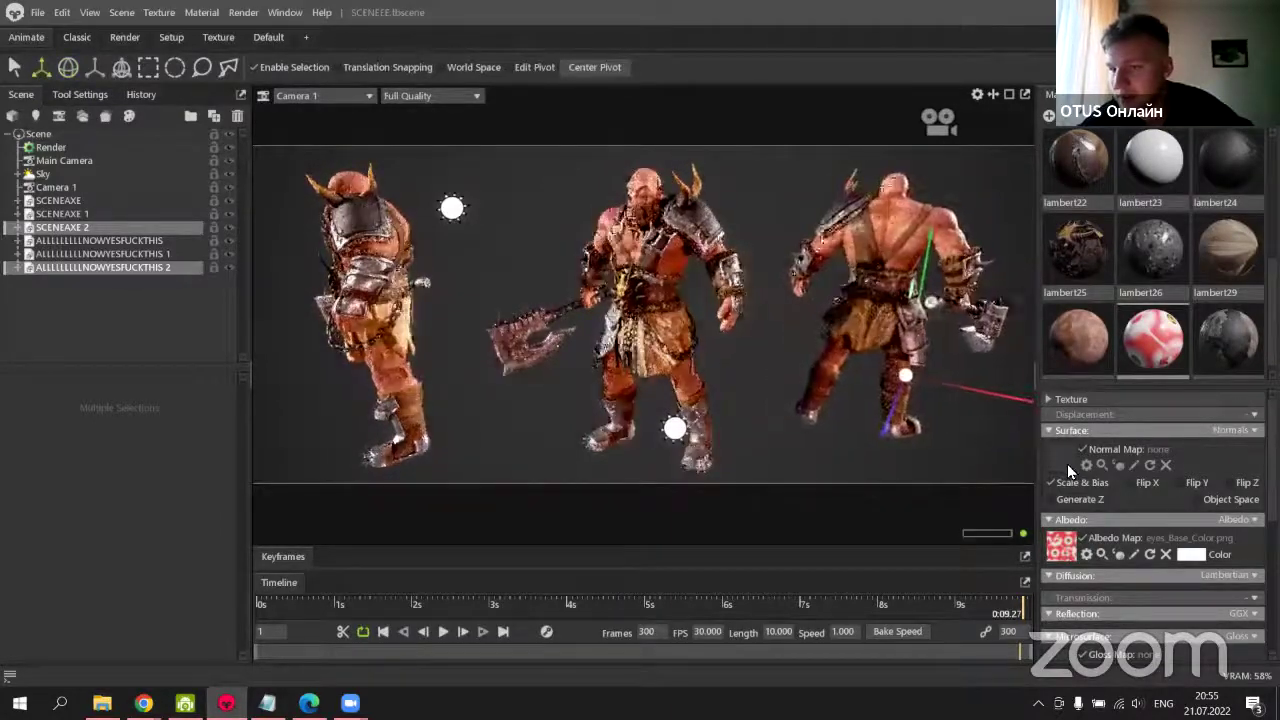
left_click(64, 334)
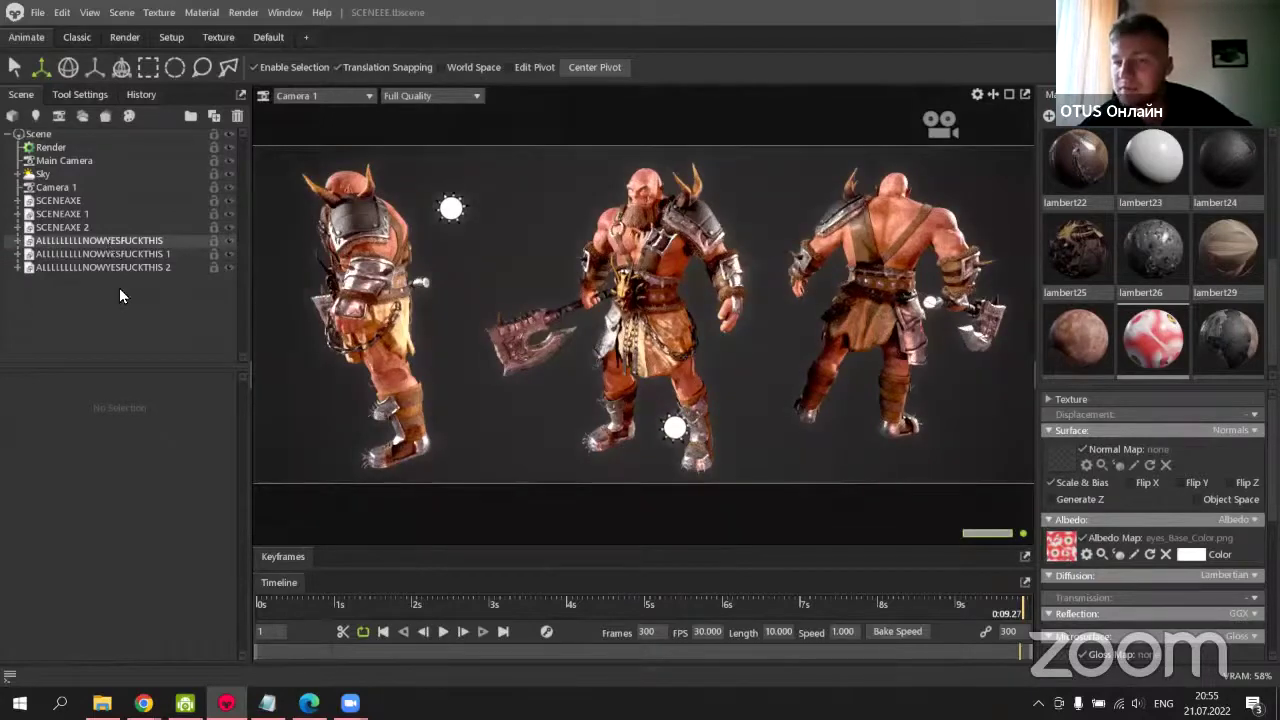
Undo the duplications, moves and rotations until only the original character model and SCENEAXE remain.
key("ctrl+z")
key("ctrl+z")
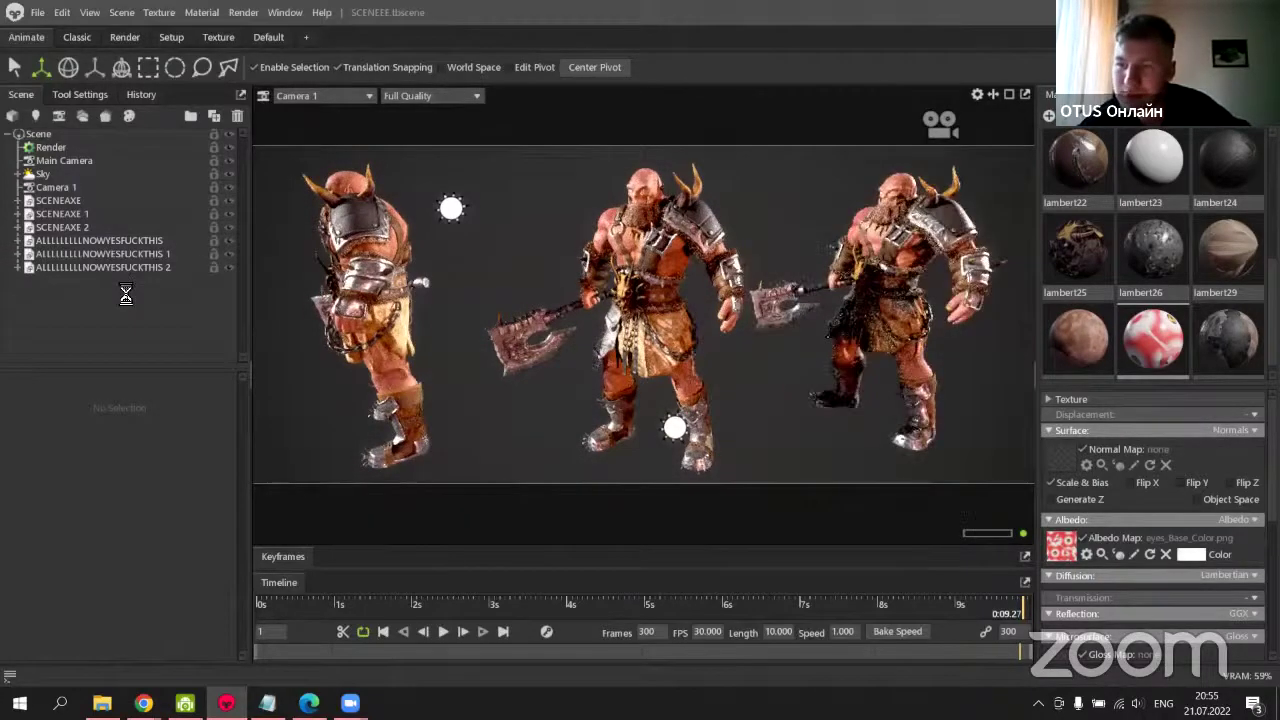
key("ctrl+z")
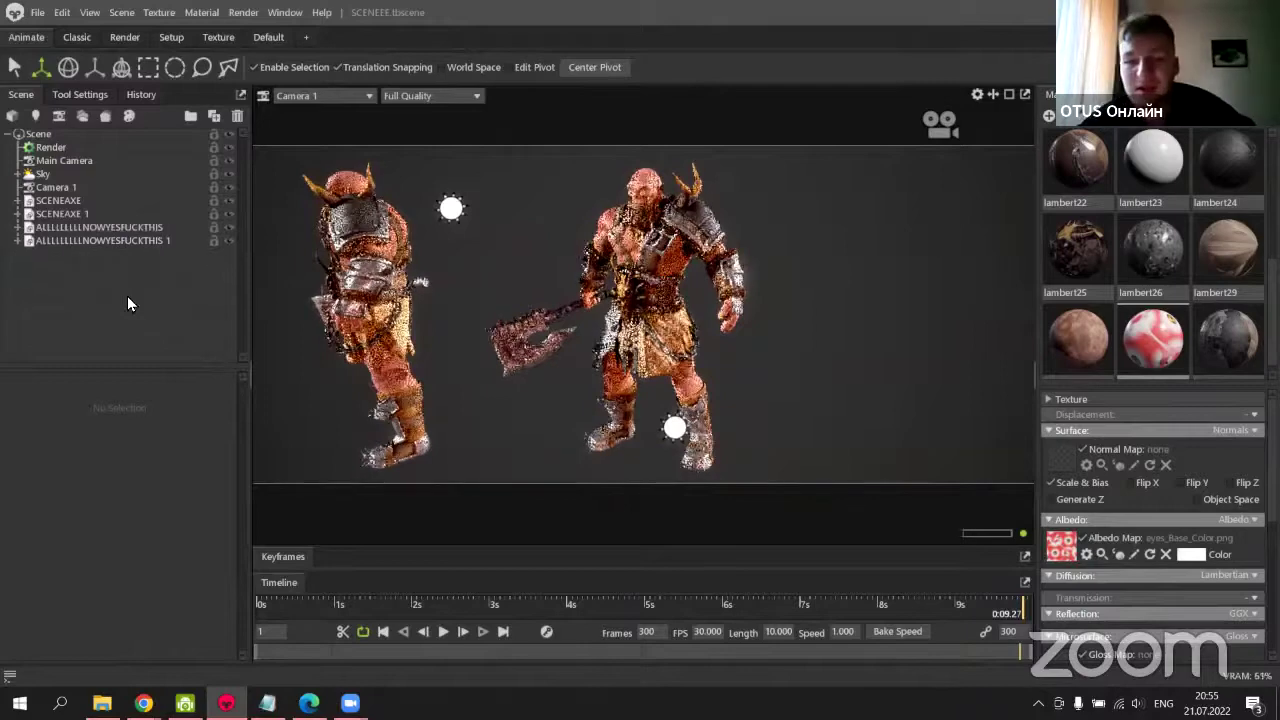
key("ctrl+z")
key("ctrl+z")
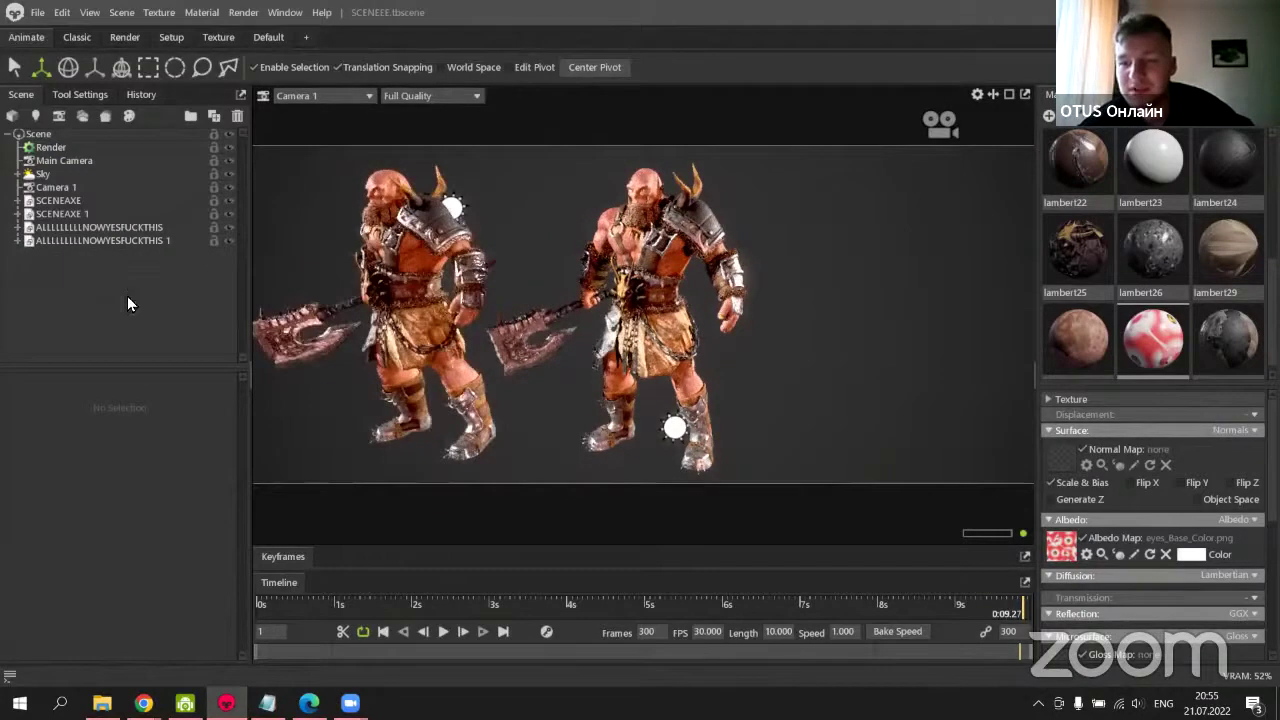
key("ctrl+z")
key("ctrl+z")
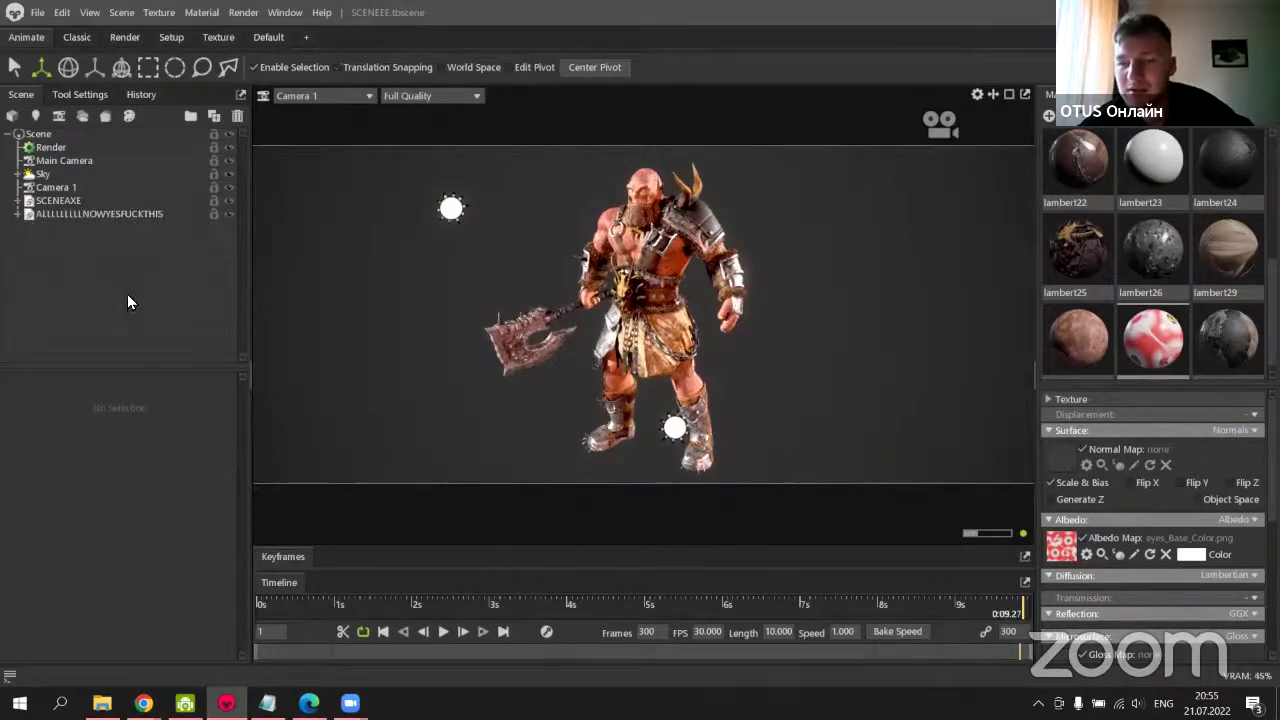
Set the width of the image output resolution to 1920 in the Render object's Output settings.
left_click(82, 161)
scroll(150, 510, "down", 10)
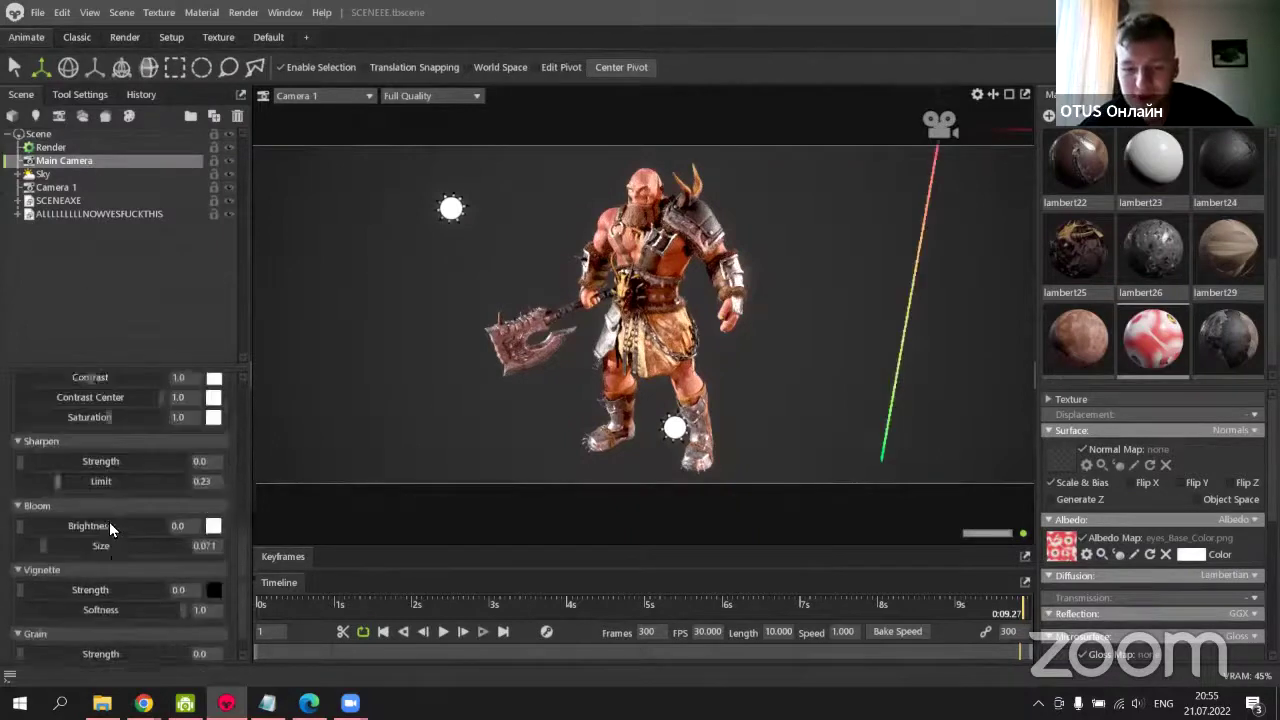
scroll(114, 495, "up", 3)
left_click(60, 148)
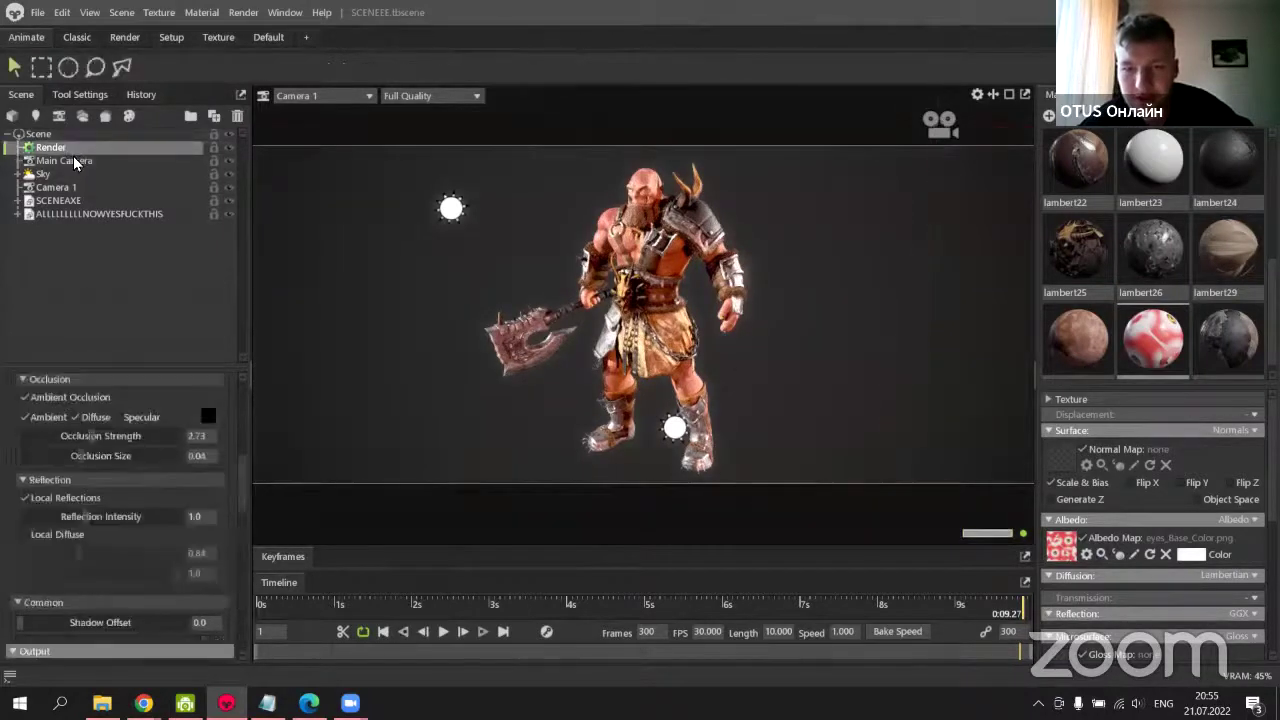
scroll(141, 492, "up", 5)
scroll(141, 492, "up", 5)
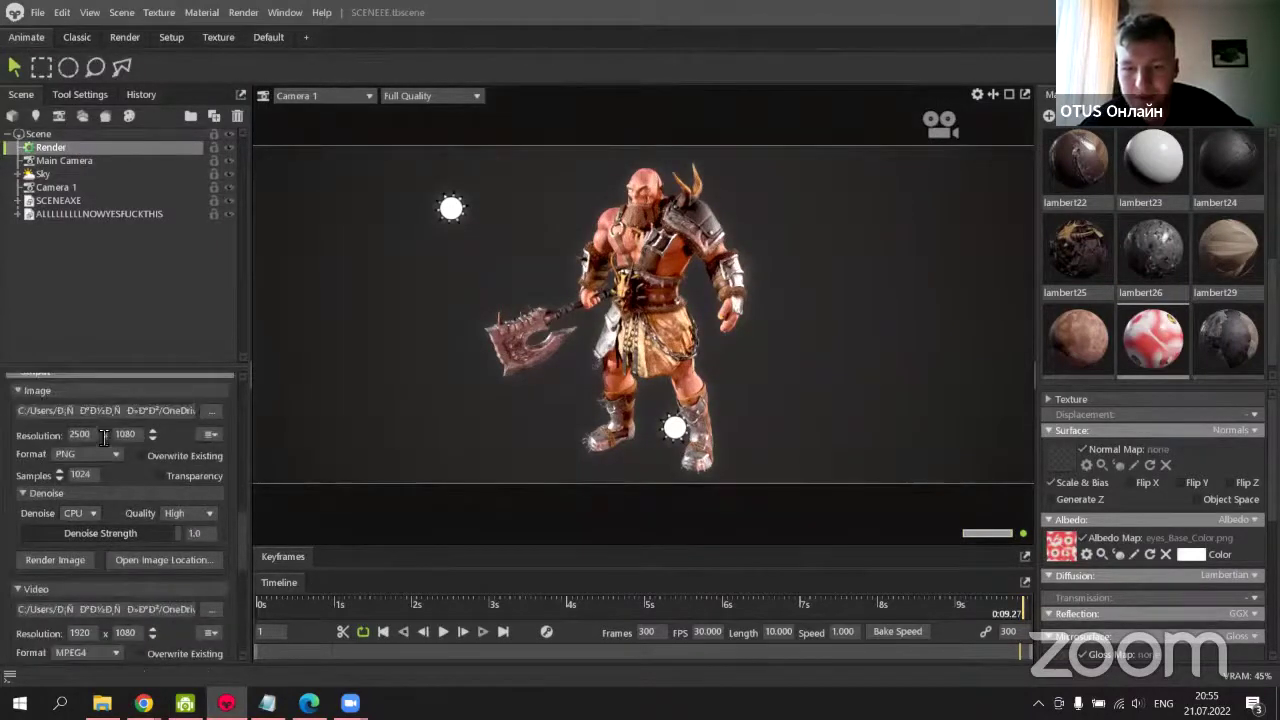
type("1920")
key("Return")
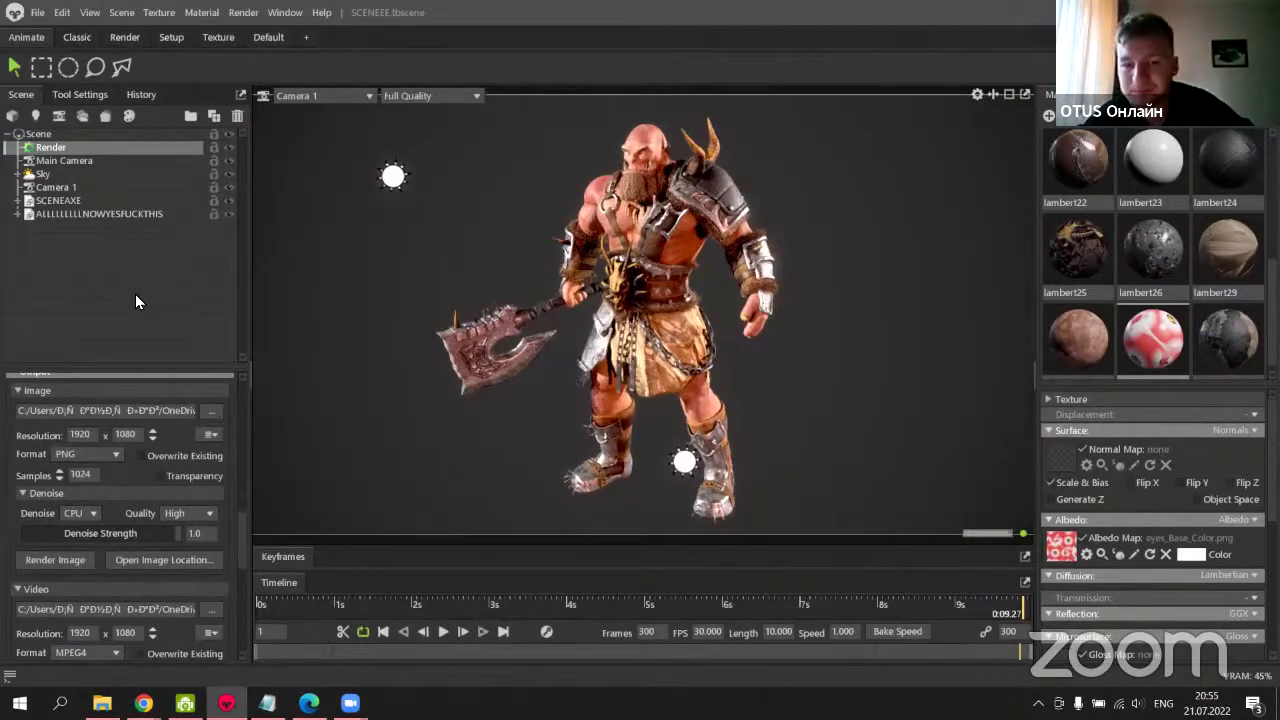
Set the image output resolution to 2048 x 2048 and deselect the Render object.
double_click(101, 436)
type("2048")
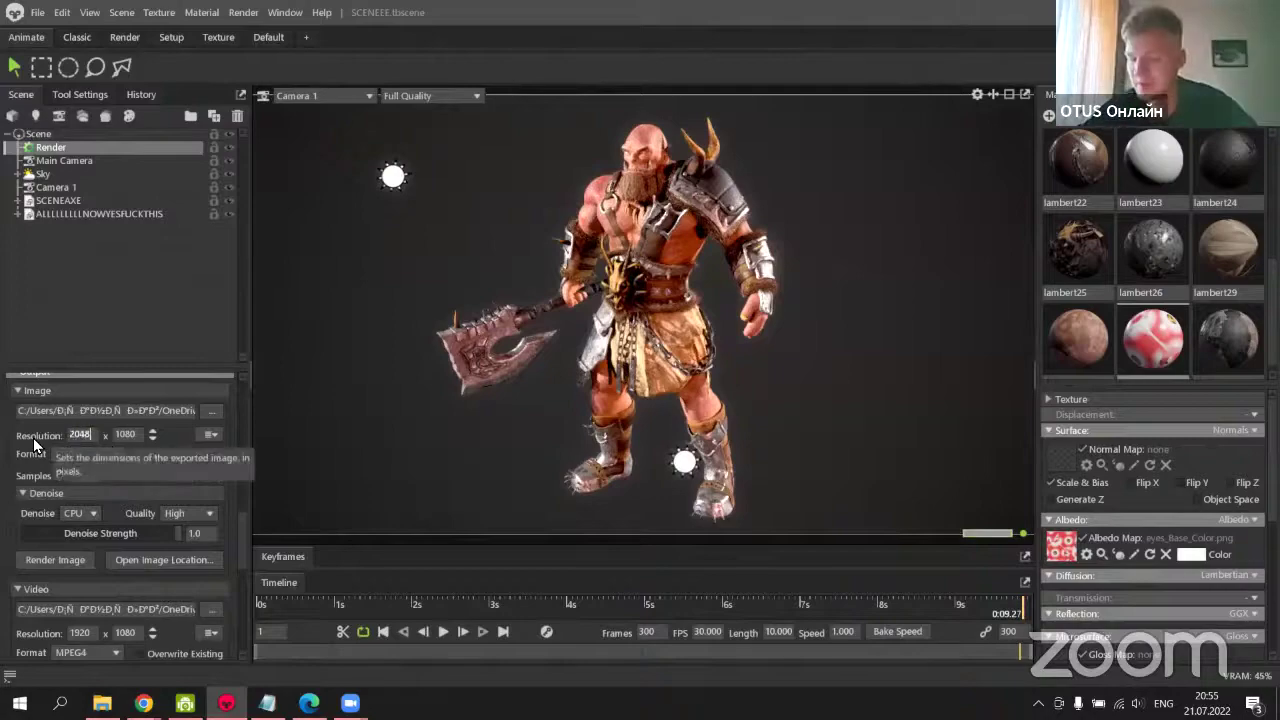
key("Tab")
type("2048")
key("Return")
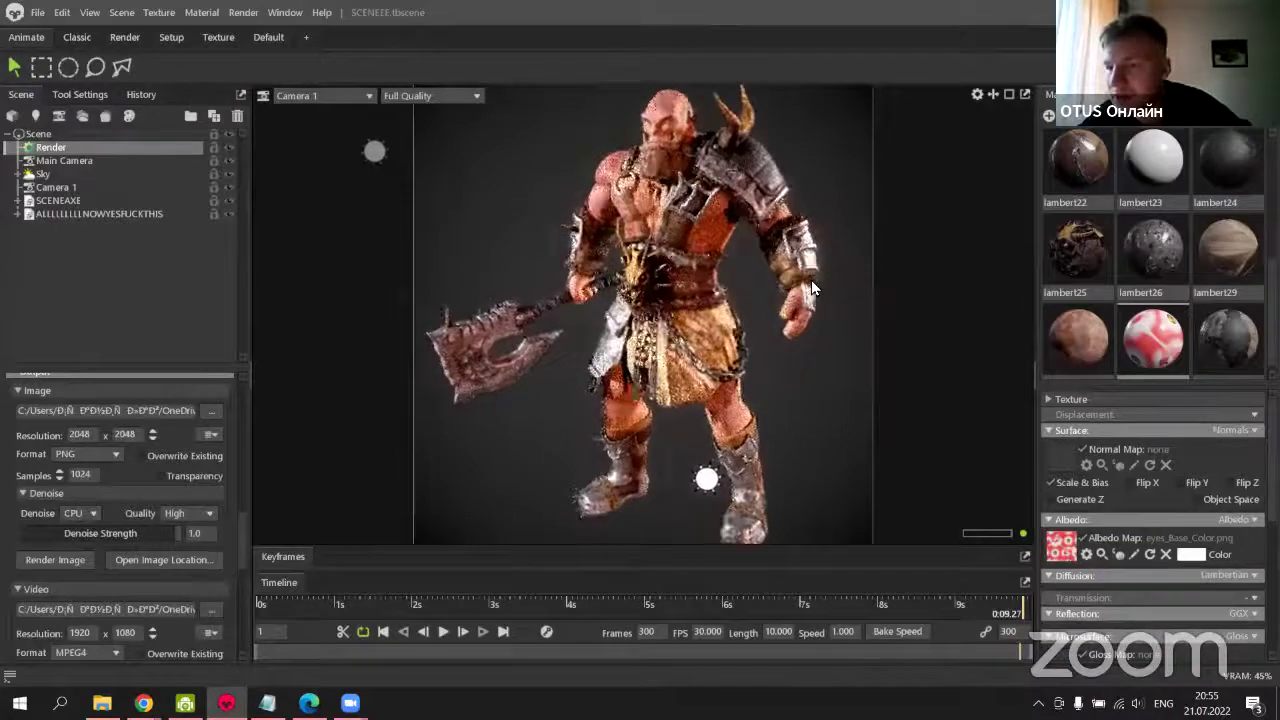
left_click(113, 292)
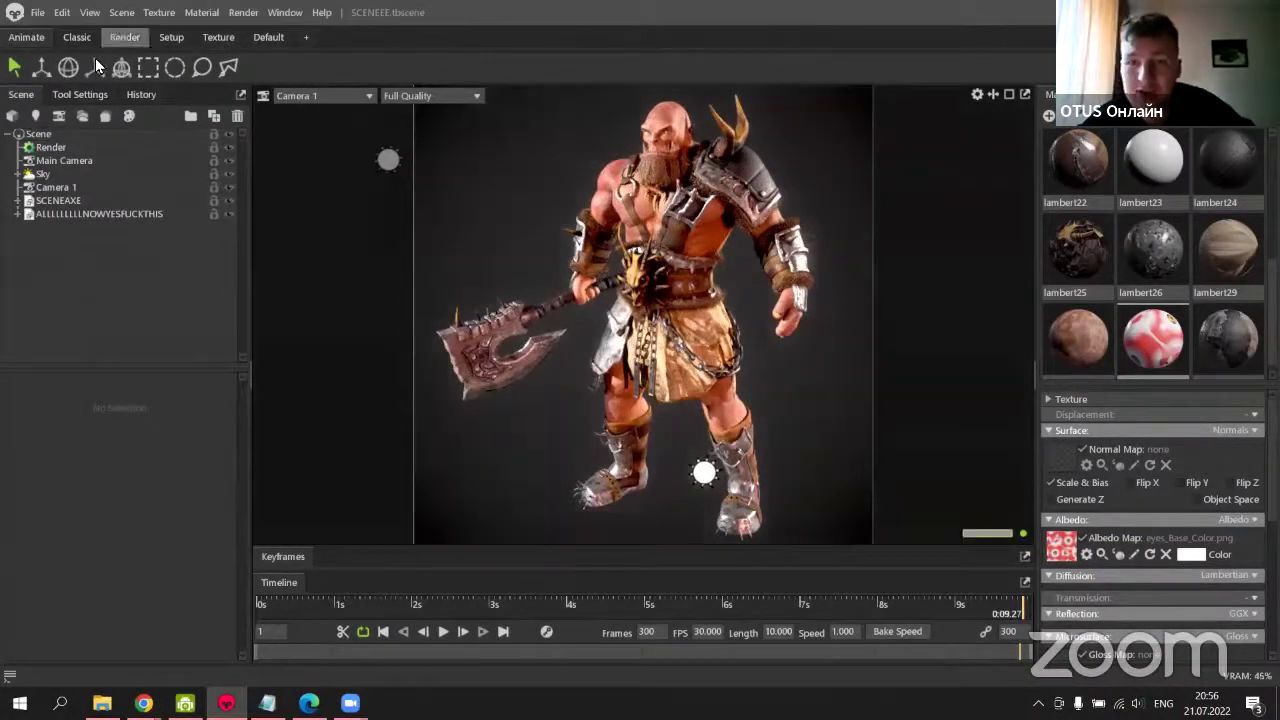
Add a shadow catcher to the scene to receive the character's shadows on the ground.
left_click(121, 12)
mouse_move(137, 28)
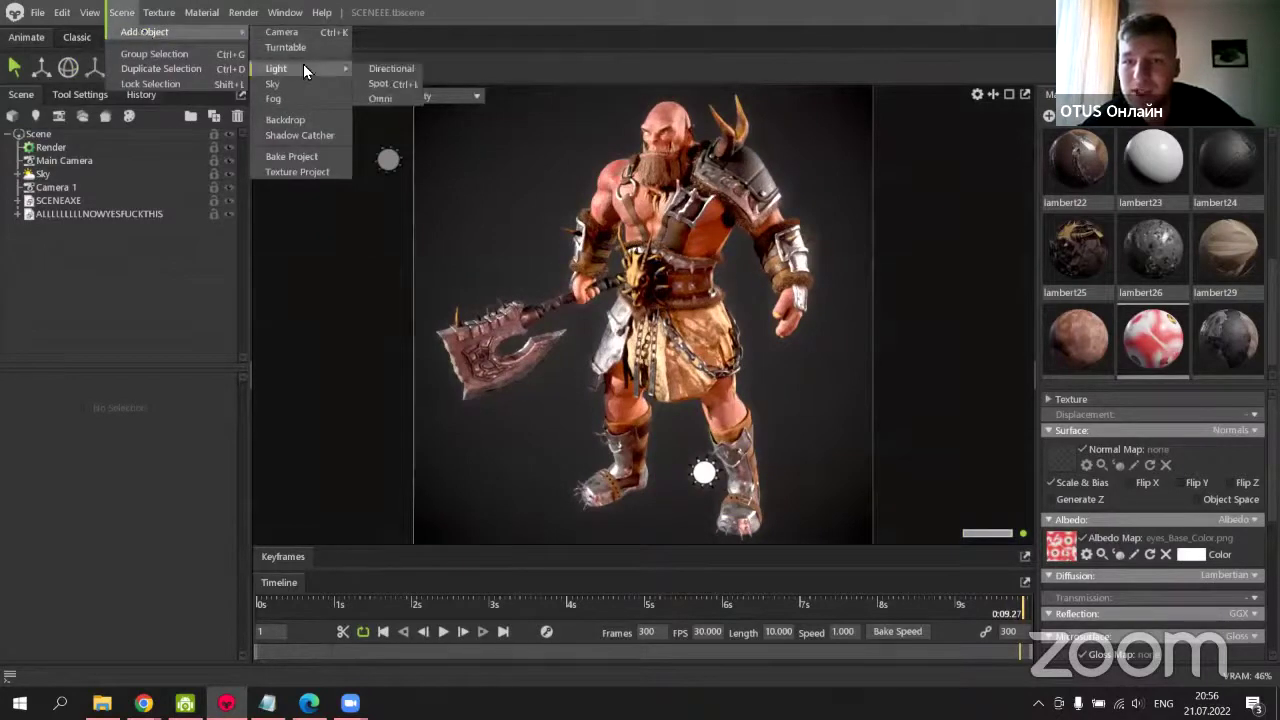
left_click(321, 132)
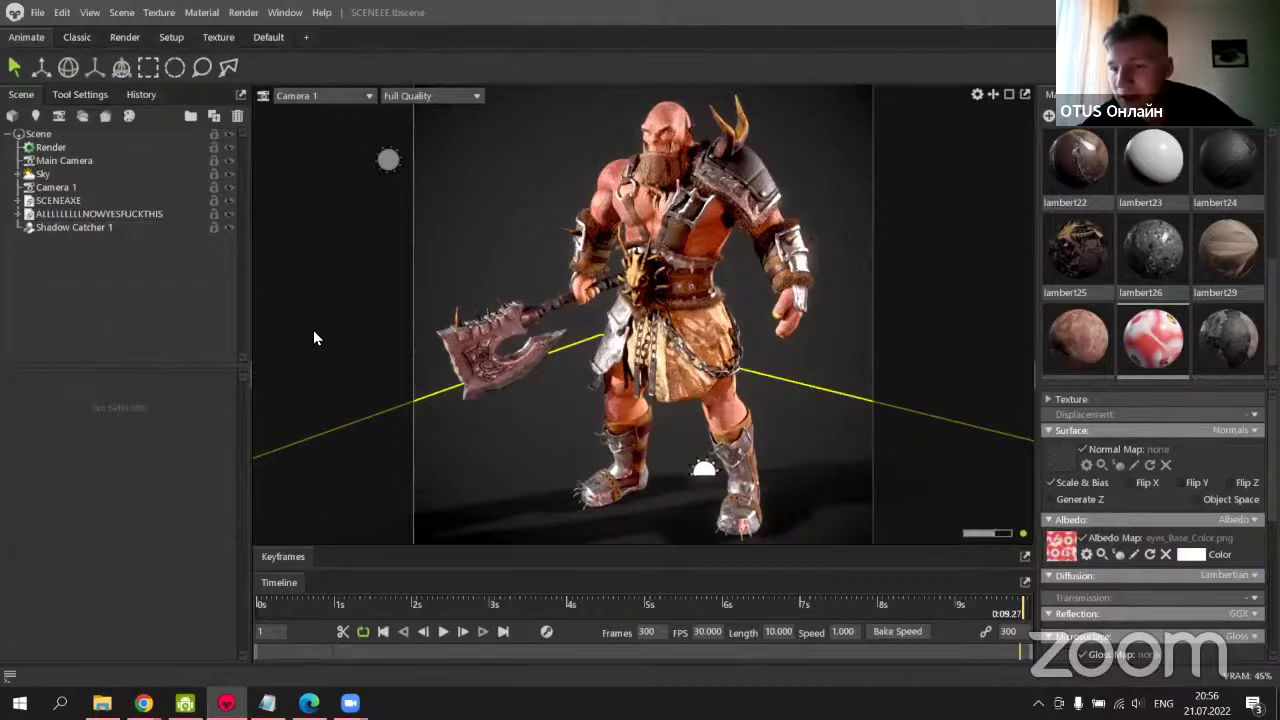
left_click(1078, 250)
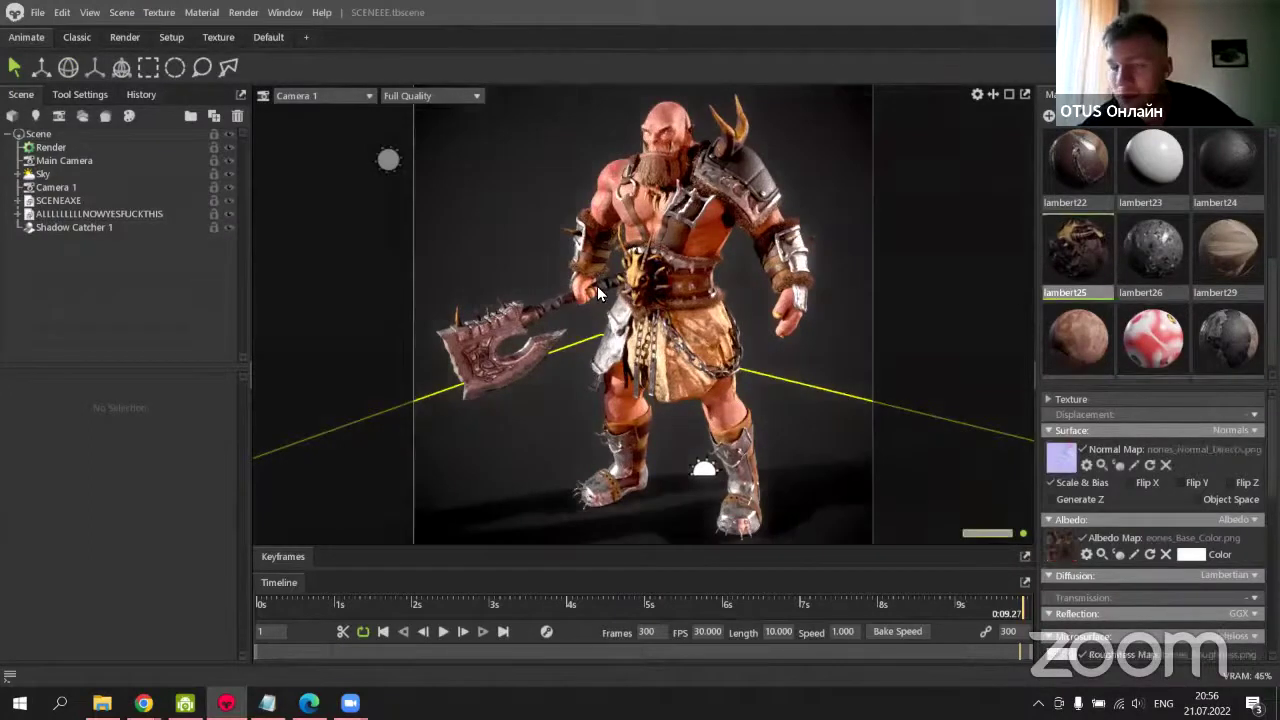
left_click(55, 187)
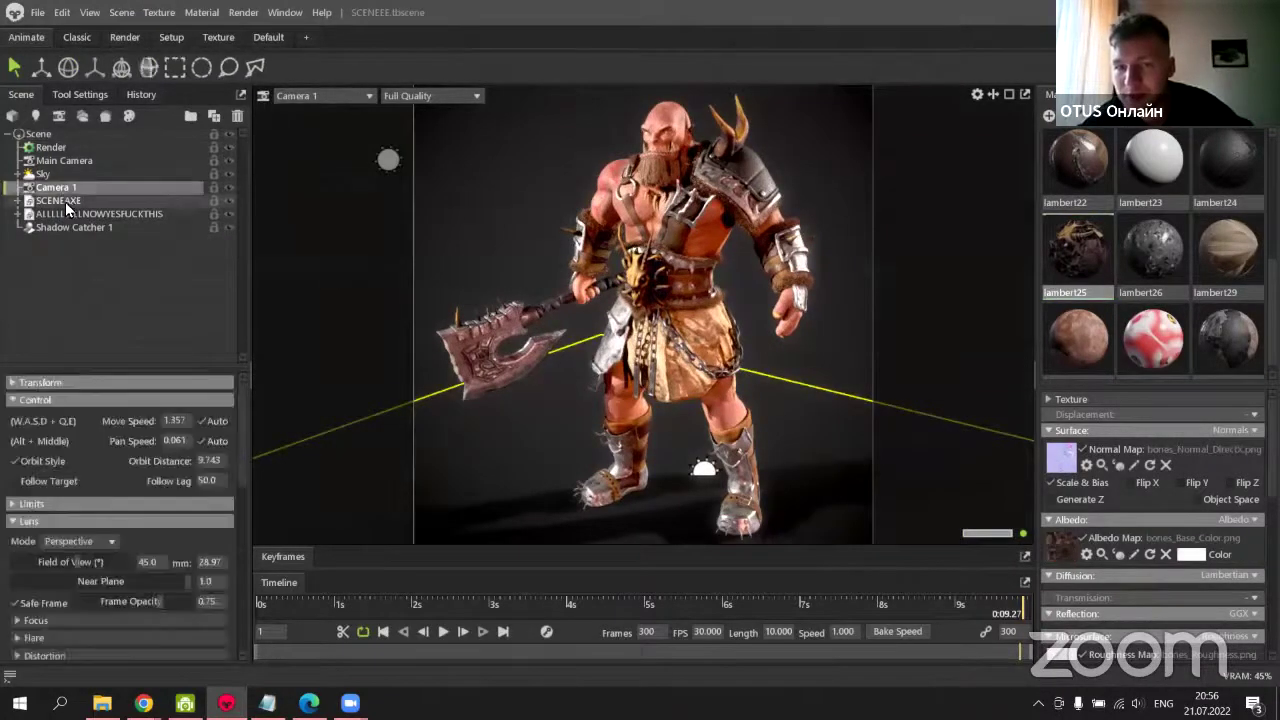
left_click(65, 201)
Delete the shadow catcher from the scene.
left_click(75, 286)
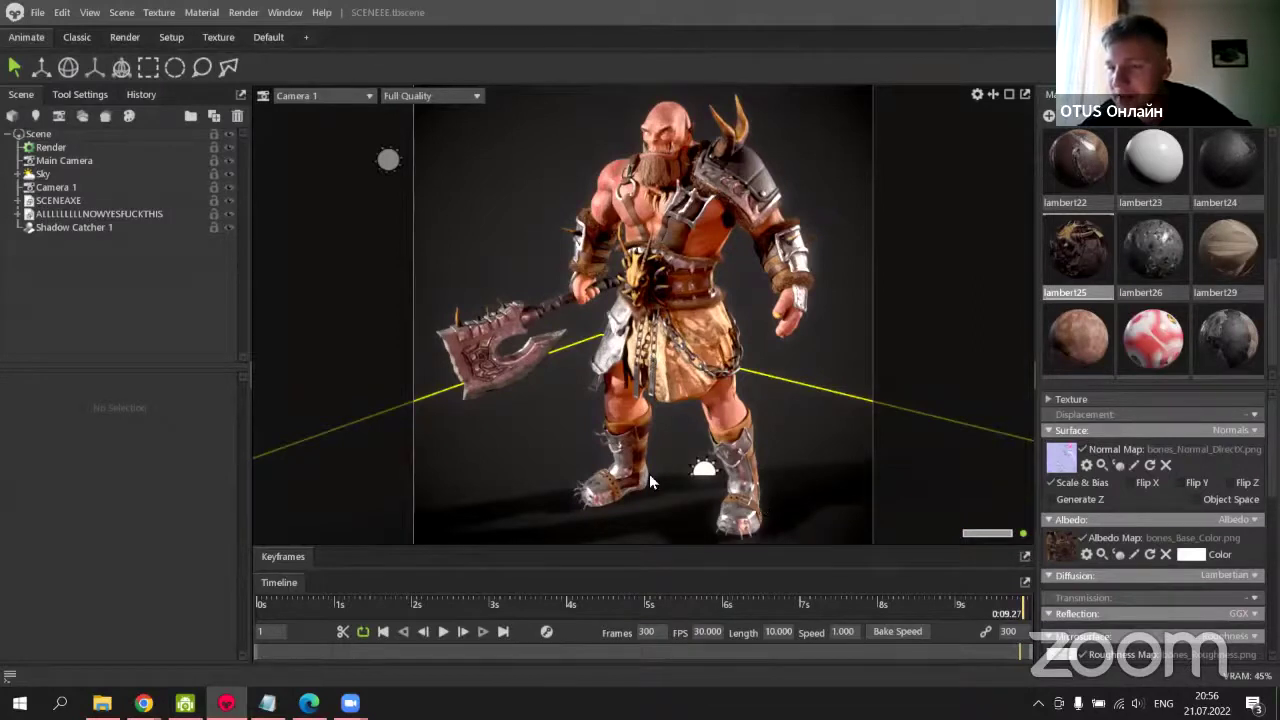
left_click(20, 226)
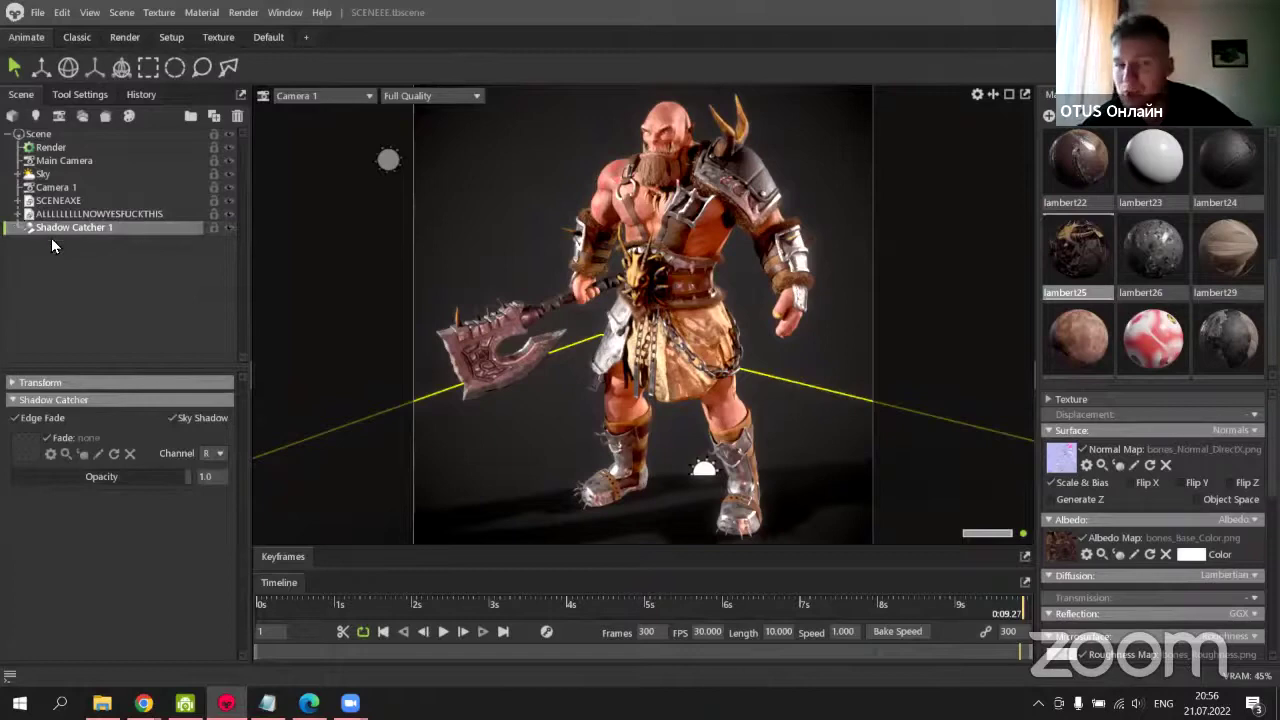
key("Delete")
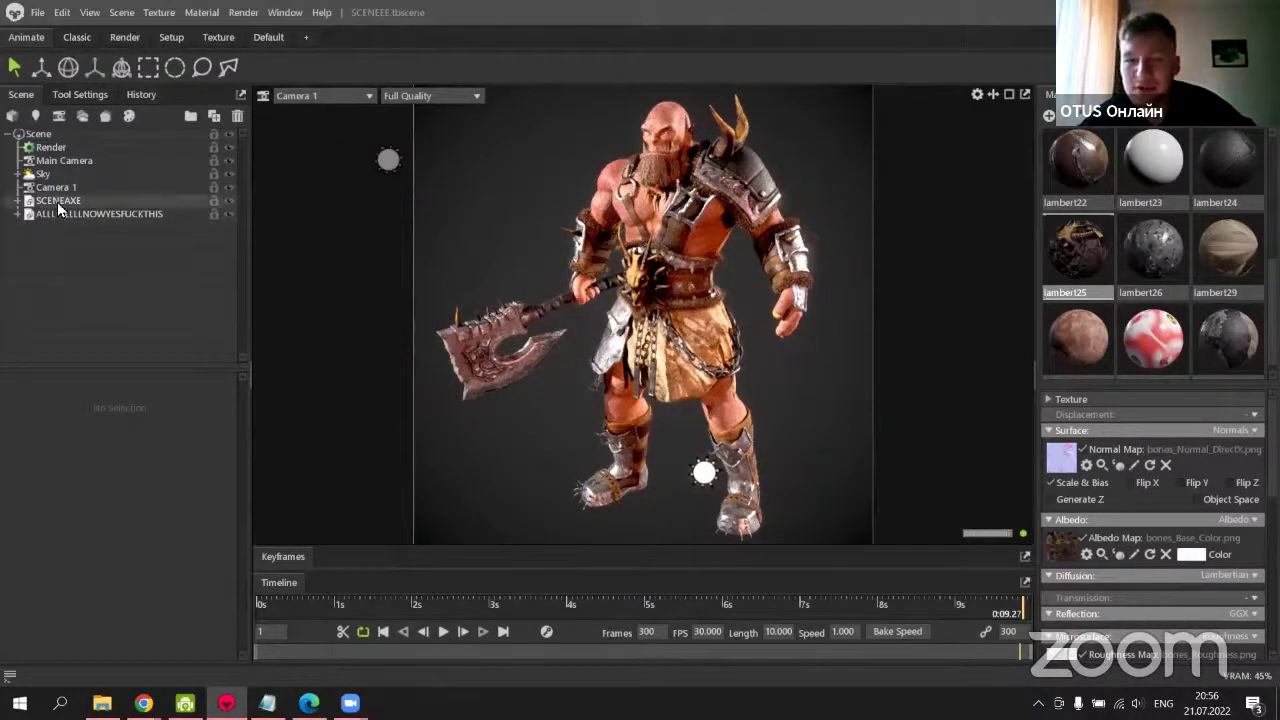
Render all images, choosing the desktop as the new output location with the PNG file name 123123123.
left_click(245, 13)
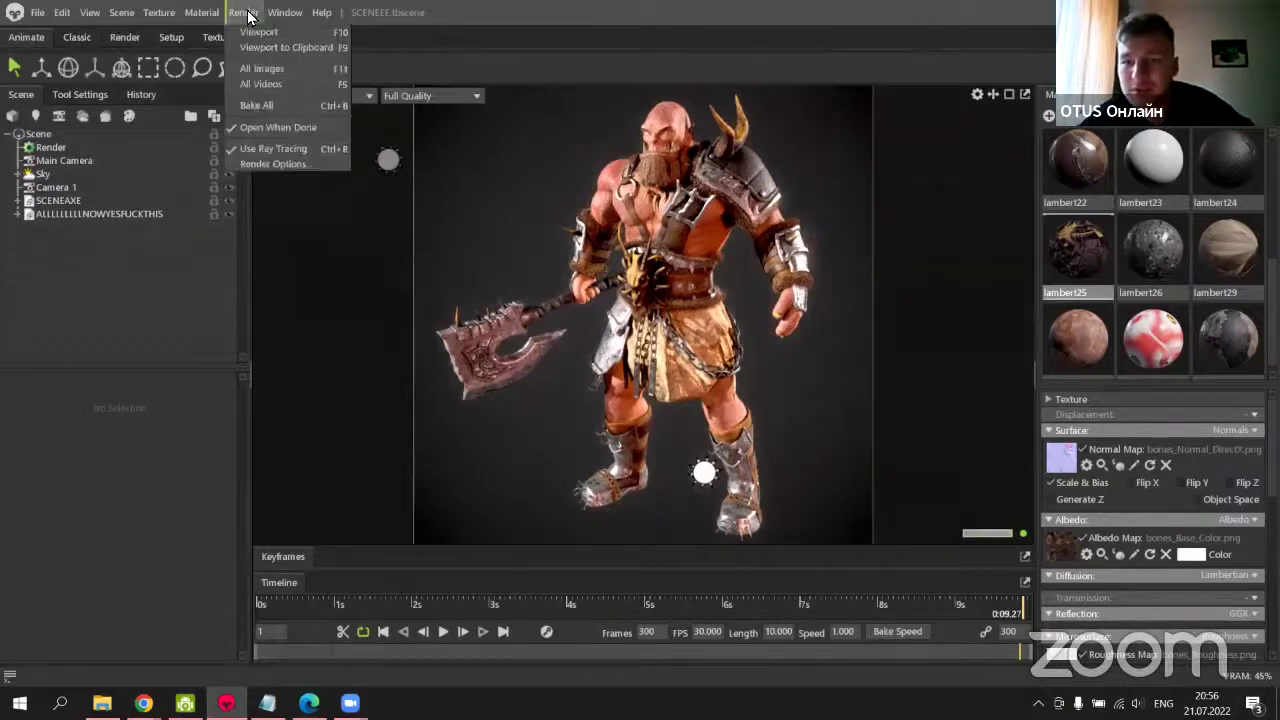
left_click(289, 72)
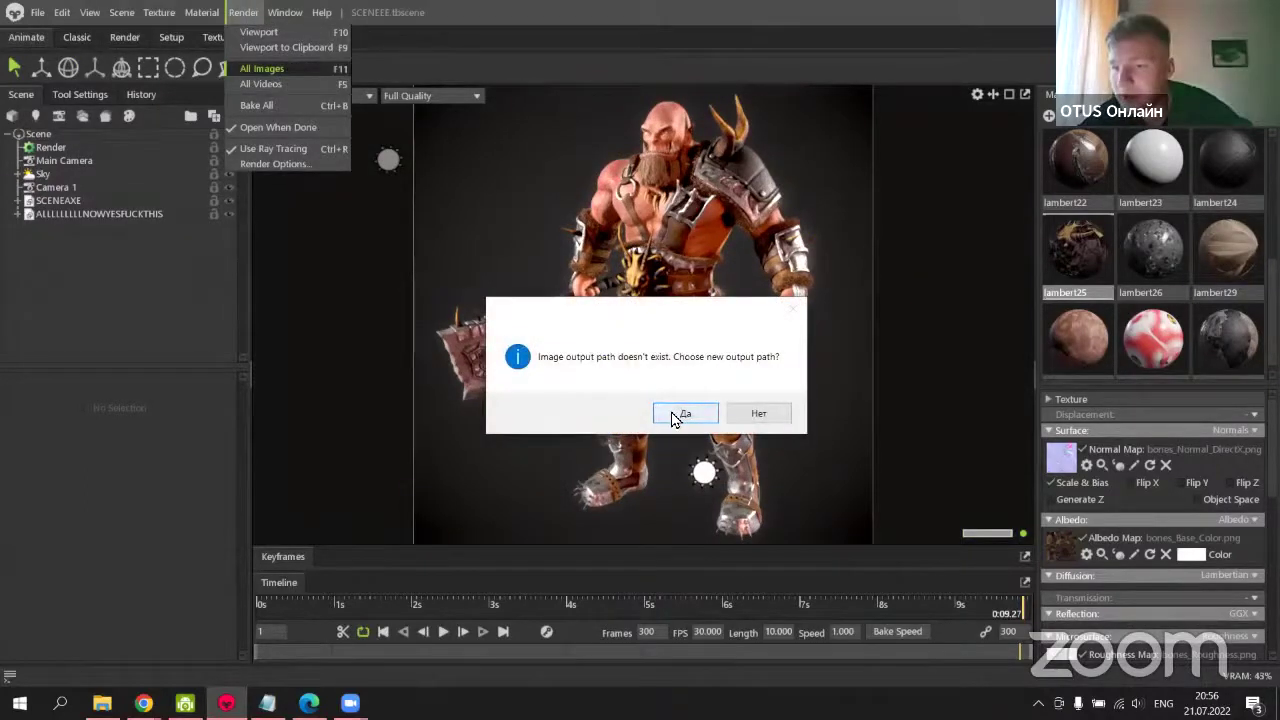
left_click(684, 413)
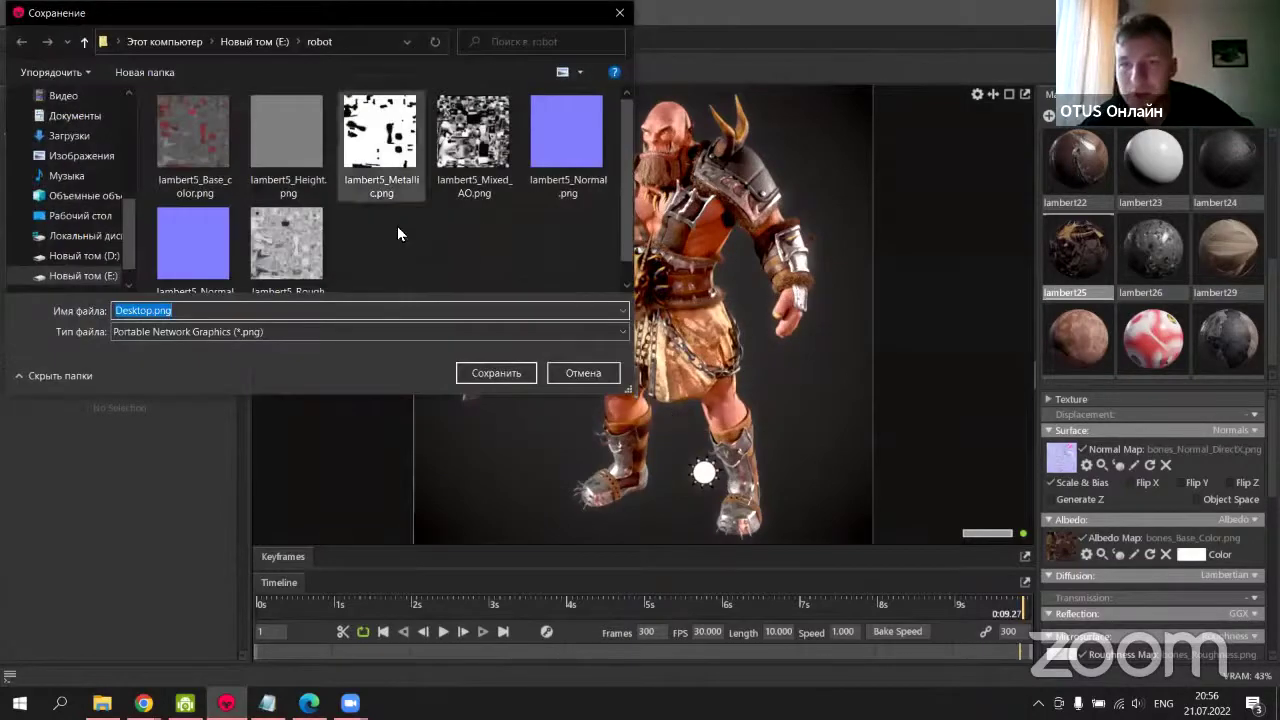
left_click(86, 218)
left_click(479, 373)
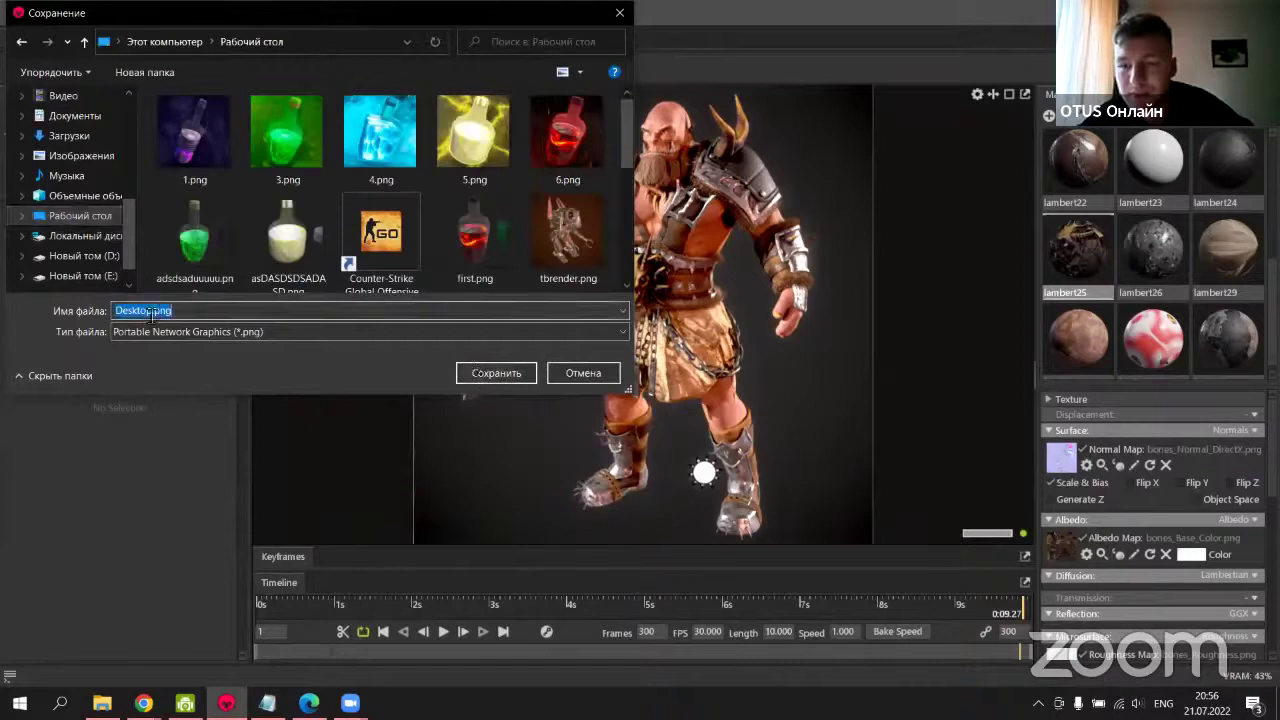
type("123123123")
left_click(503, 376)
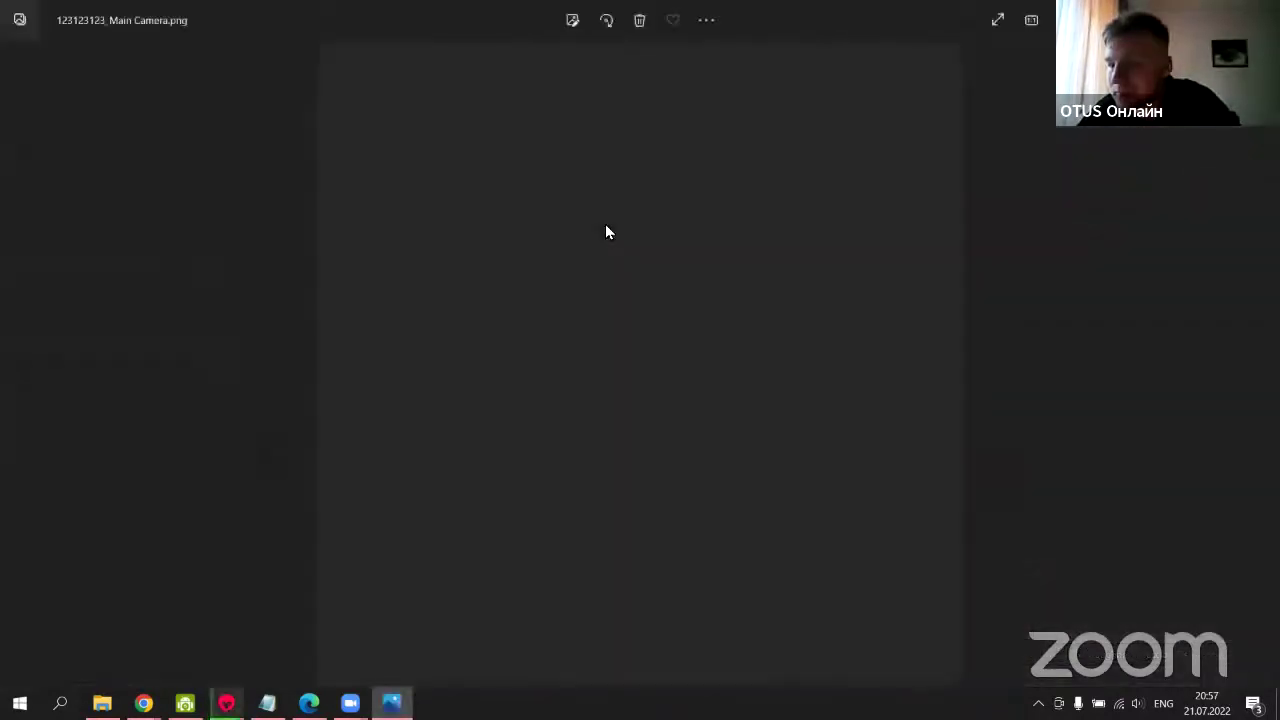
Inspect the Main Camera render in a smaller image viewer window and close it.
double_click(315, 26)
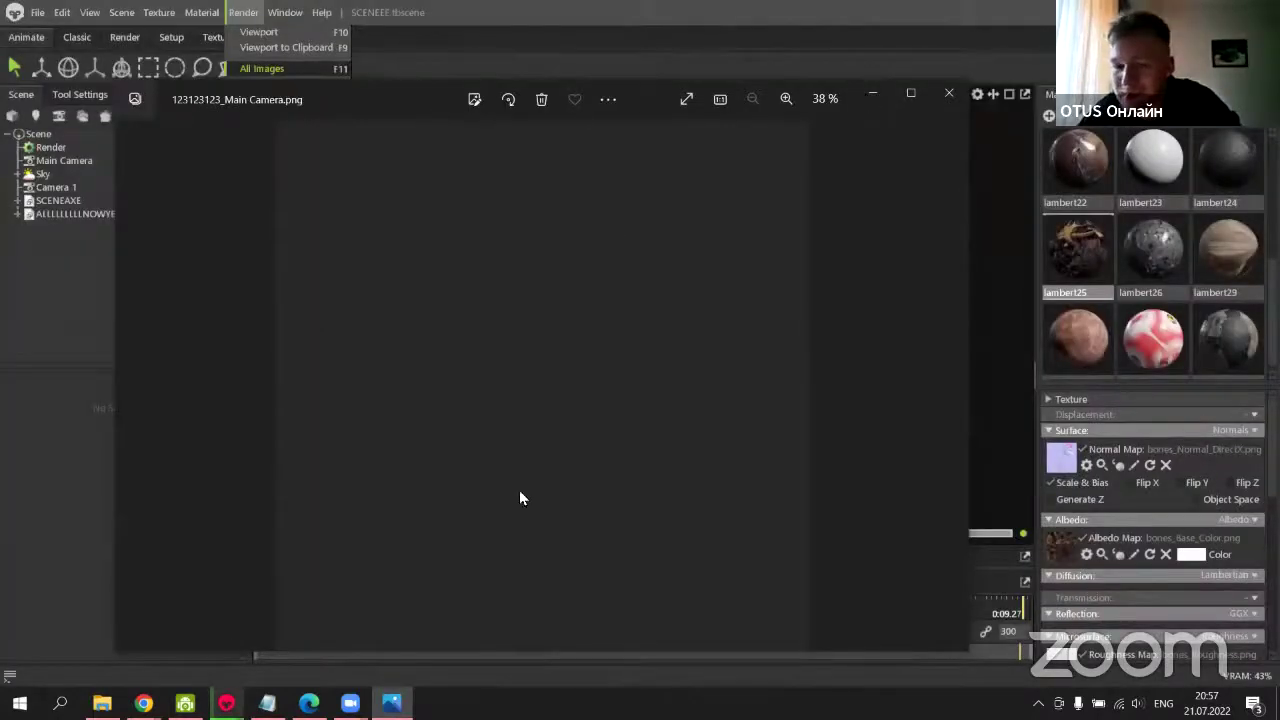
left_click(950, 97)
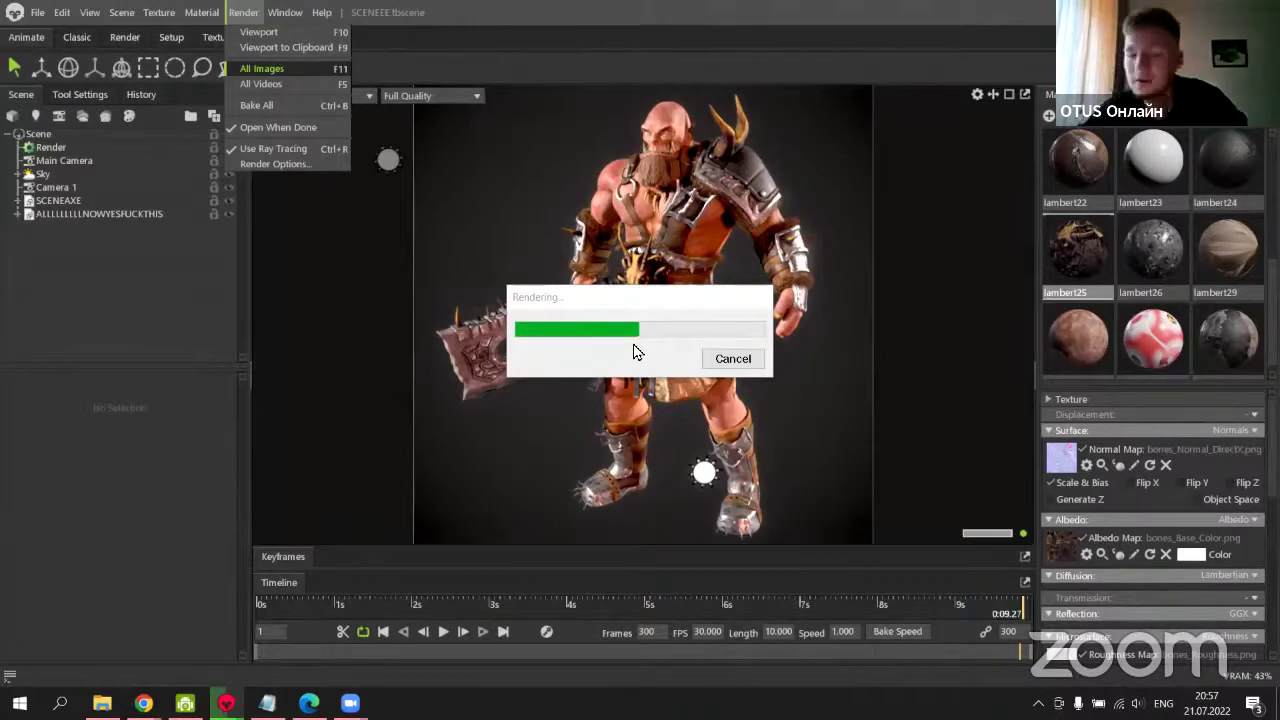
Switch to the OTUS lesson chat in Chrome during rendering, and enlarge the finished Camera 1 render to examine it.
mouse_move(144, 703)
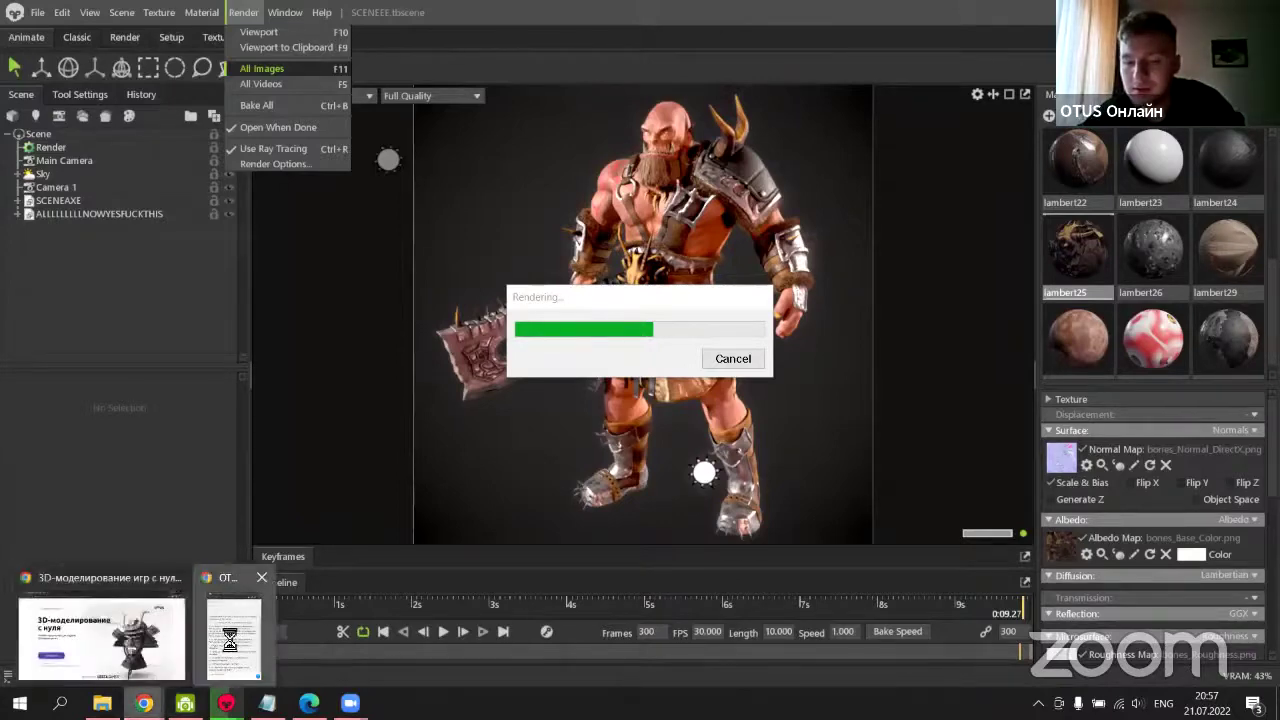
left_click(254, 660)
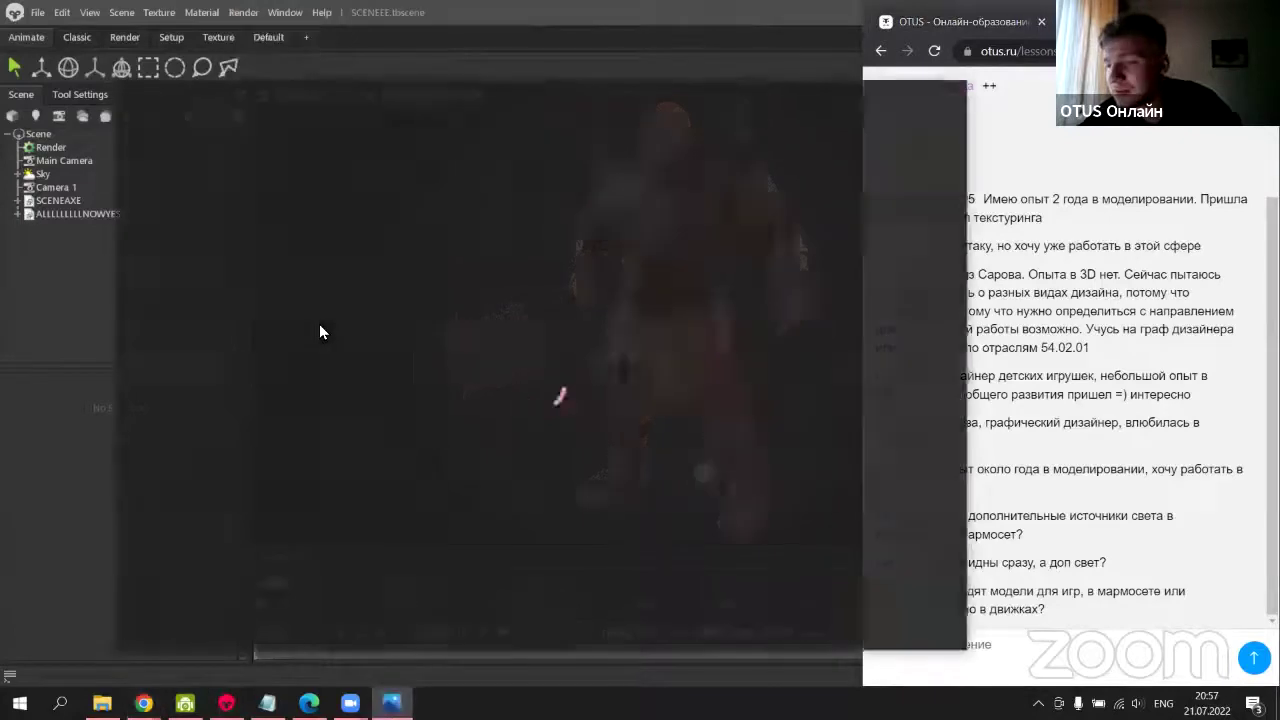
left_click(909, 93)
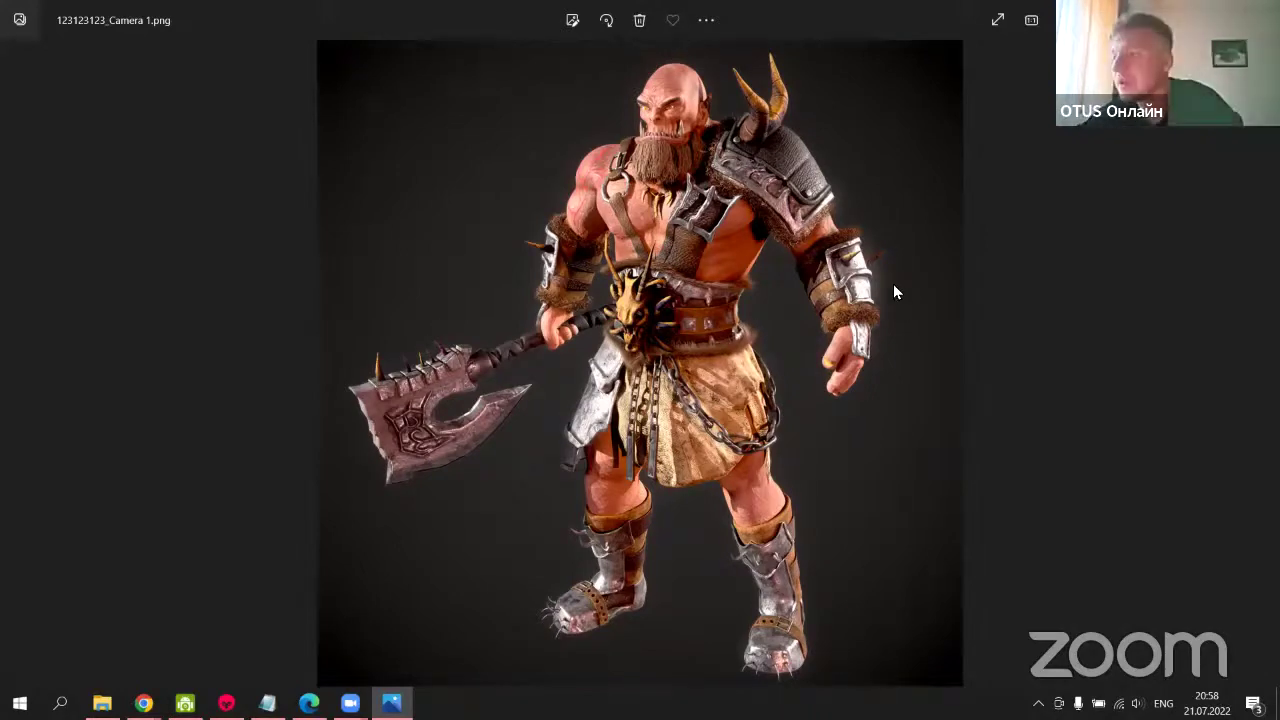
Close the Camera 1 render, switch to РЕНДЕР.pdf in Edge and advance to the «Знакомство с командой и программой курса» slide on page 15.
key("alt+F4")
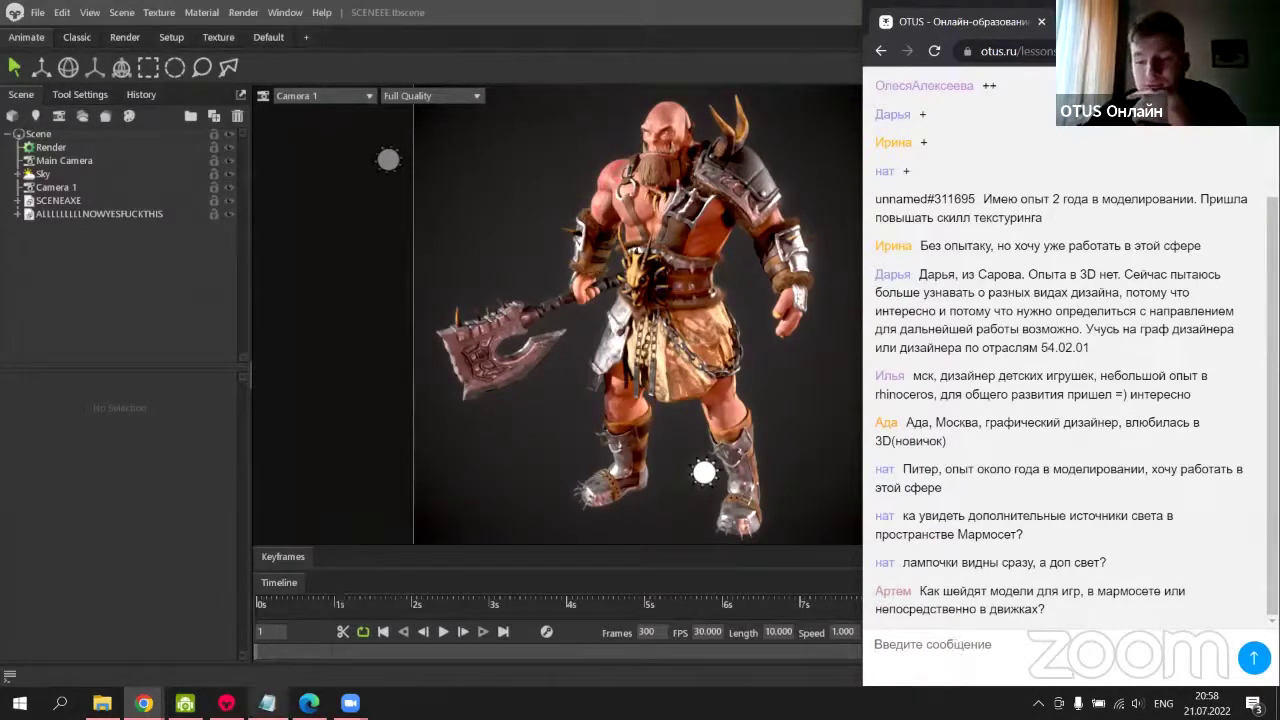
mouse_move(144, 703)
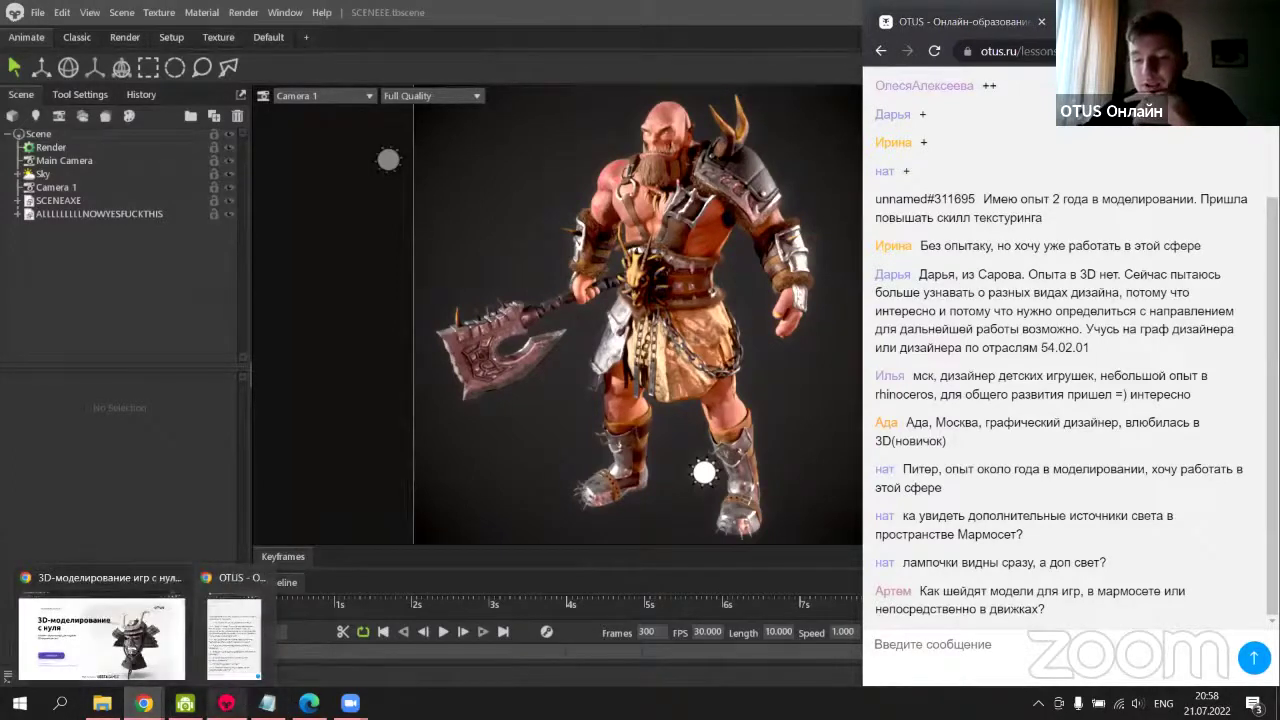
left_click(309, 703)
scroll(418, 515, "down", 3)
scroll(416, 510, "down", 5)
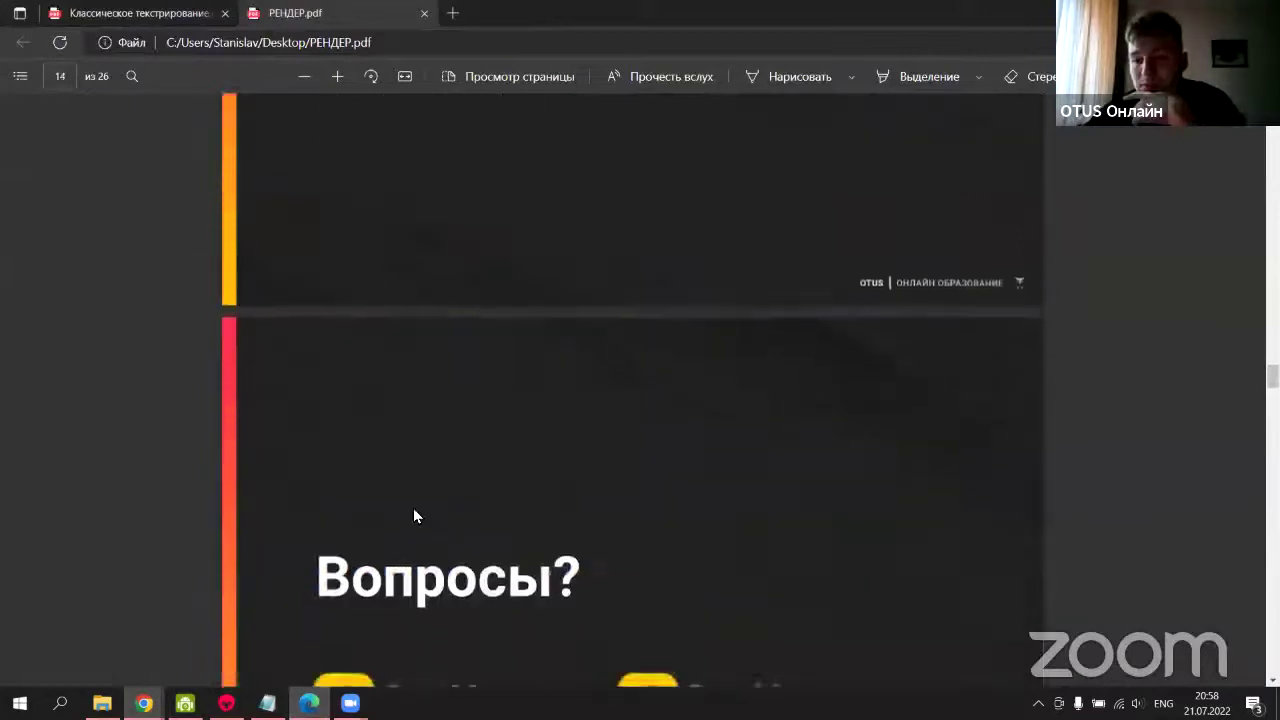
scroll(416, 515, "up", 1)
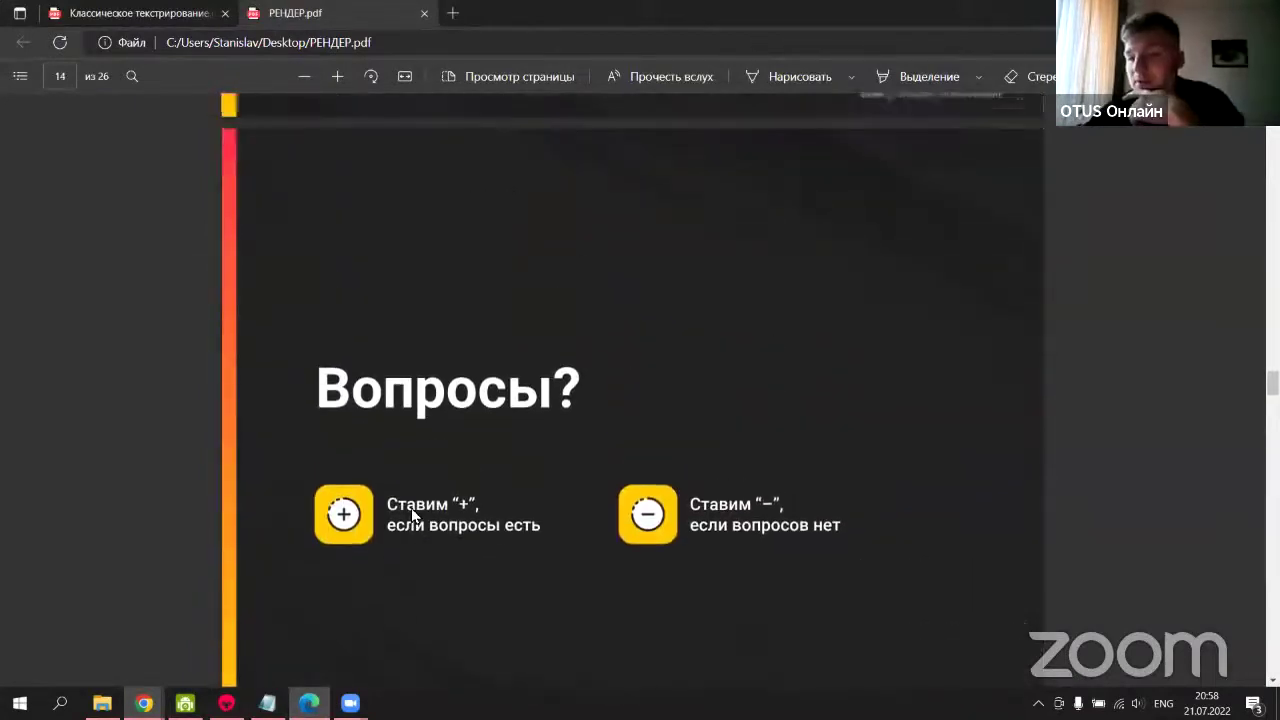
scroll(397, 328, "down", 7)
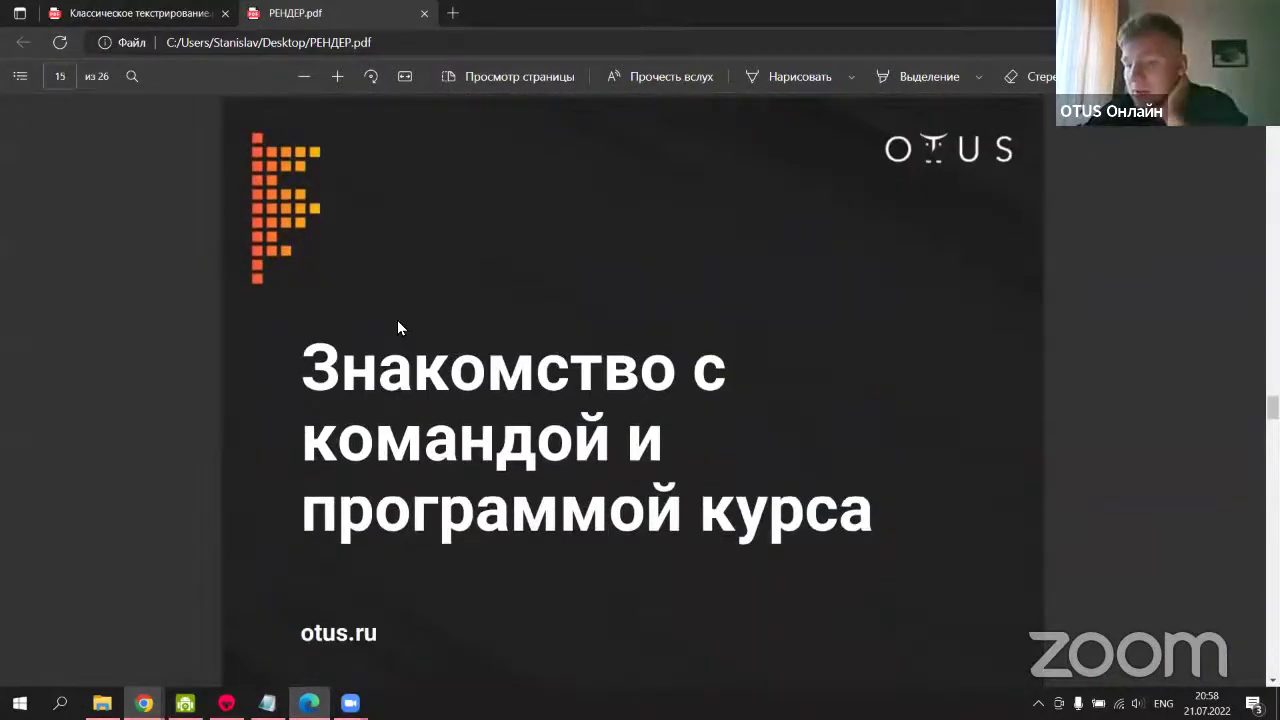
scroll(397, 328, "down", 1)
scroll(397, 327, "up", 1)
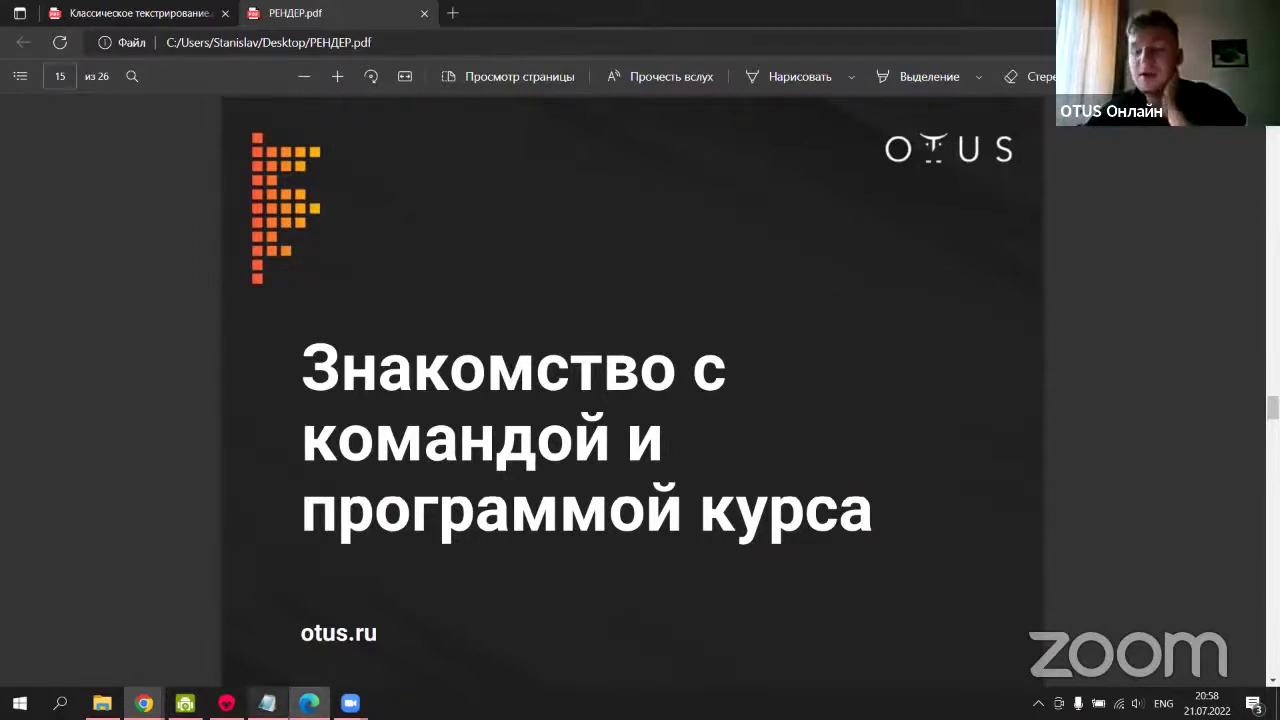
Bring up the OTUS lesson chat in Chrome beside the slide and read the participants' latest questions.
mouse_move(350, 703)
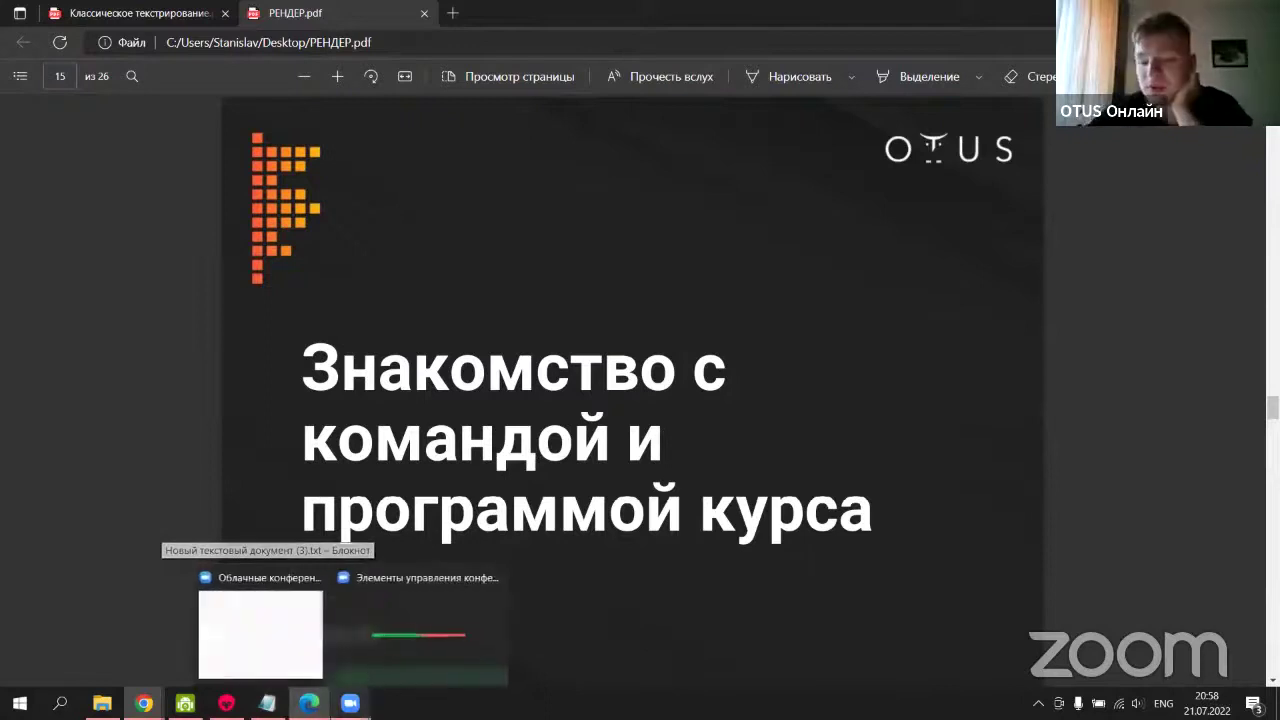
mouse_move(226, 703)
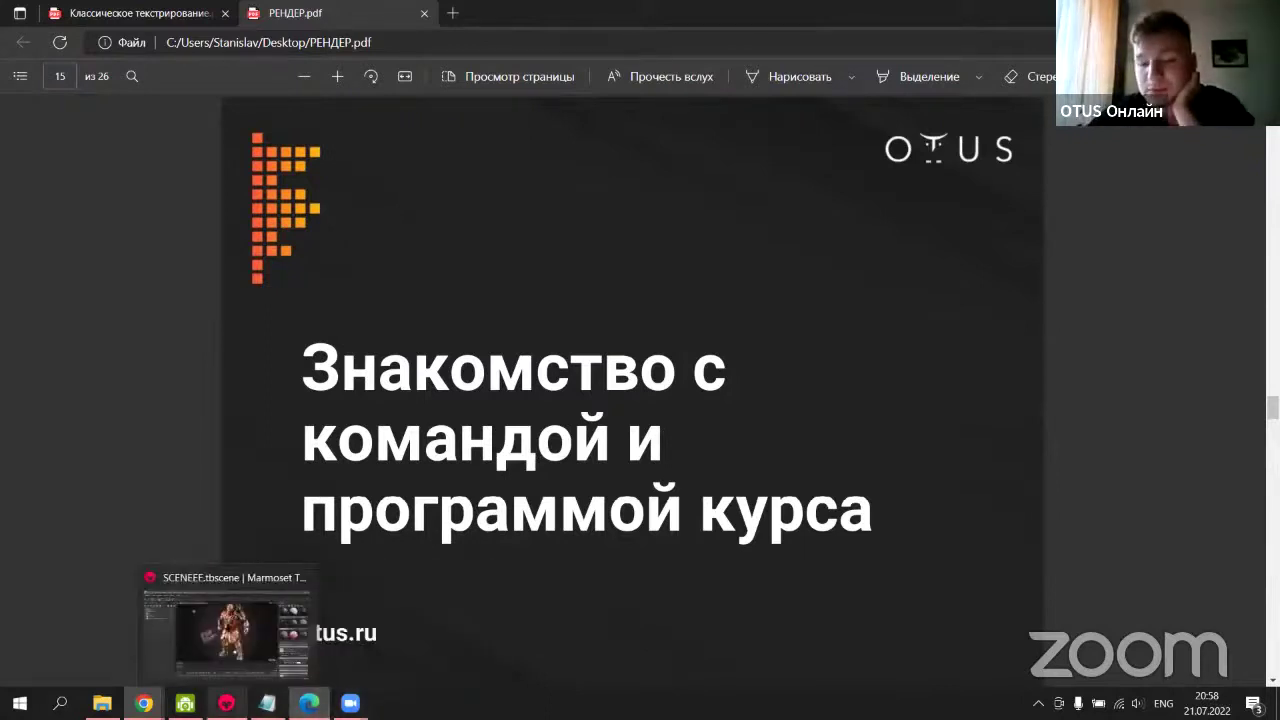
mouse_move(144, 703)
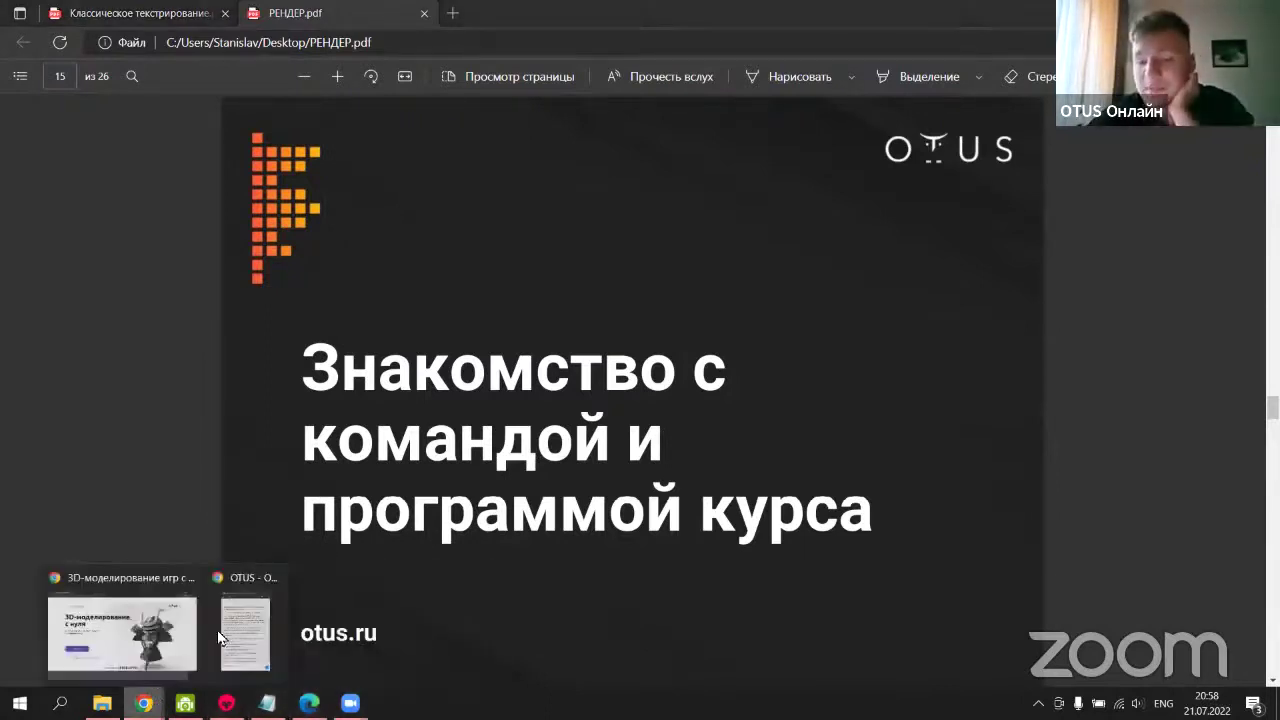
left_click(220, 637)
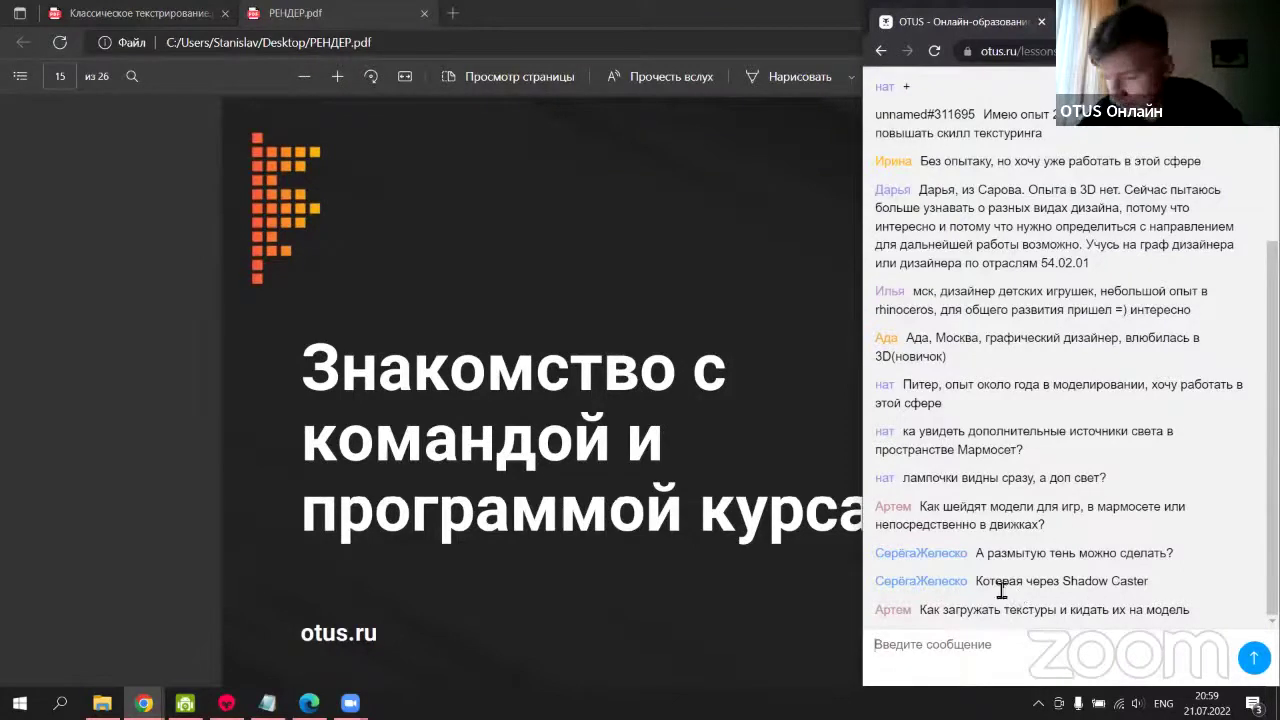
Switch to Marmoset Toolbag and add a Shadow Catcher object to the warrior scene.
left_click(226, 703)
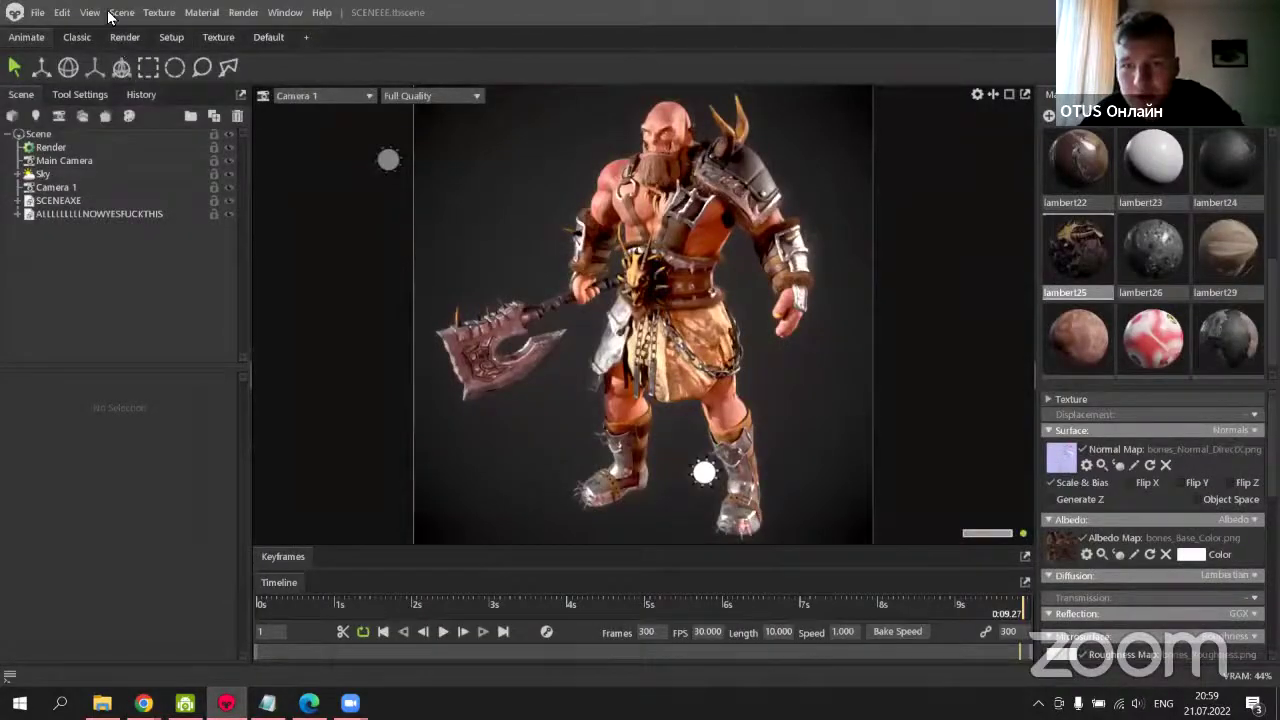
left_click(137, 95)
left_click(21, 94)
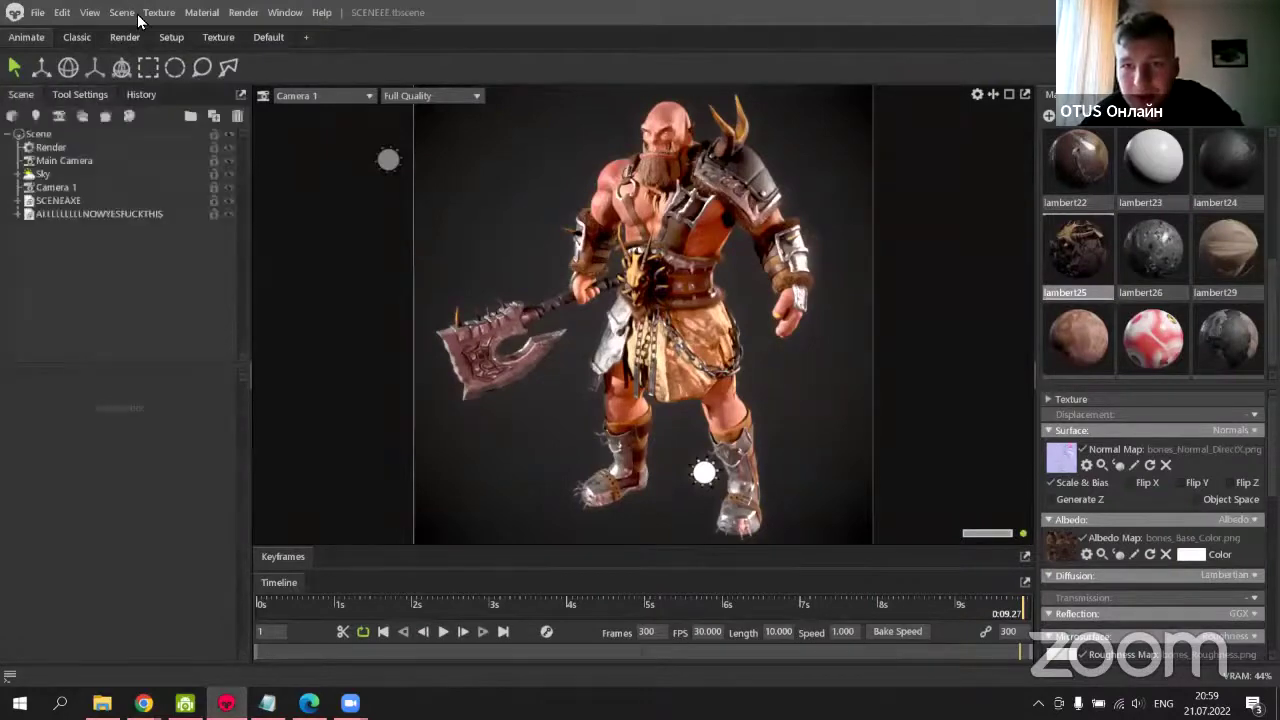
left_click(136, 13)
mouse_move(155, 30)
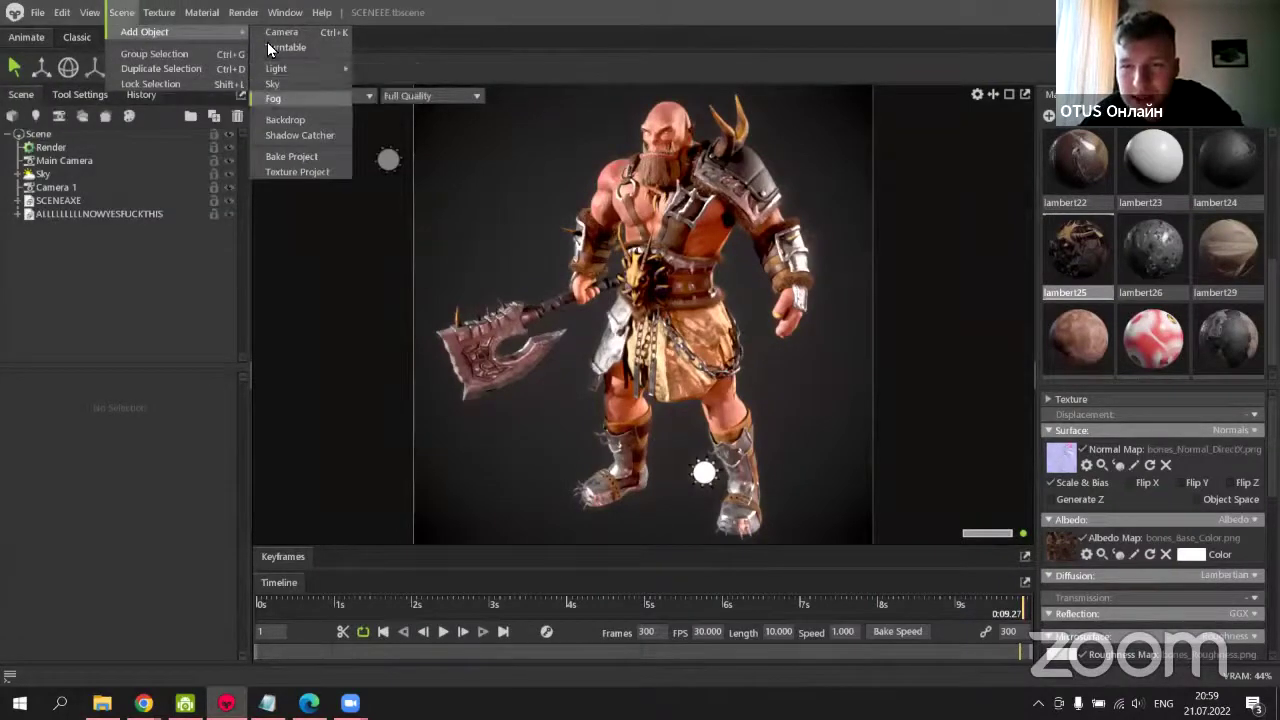
left_click(302, 135)
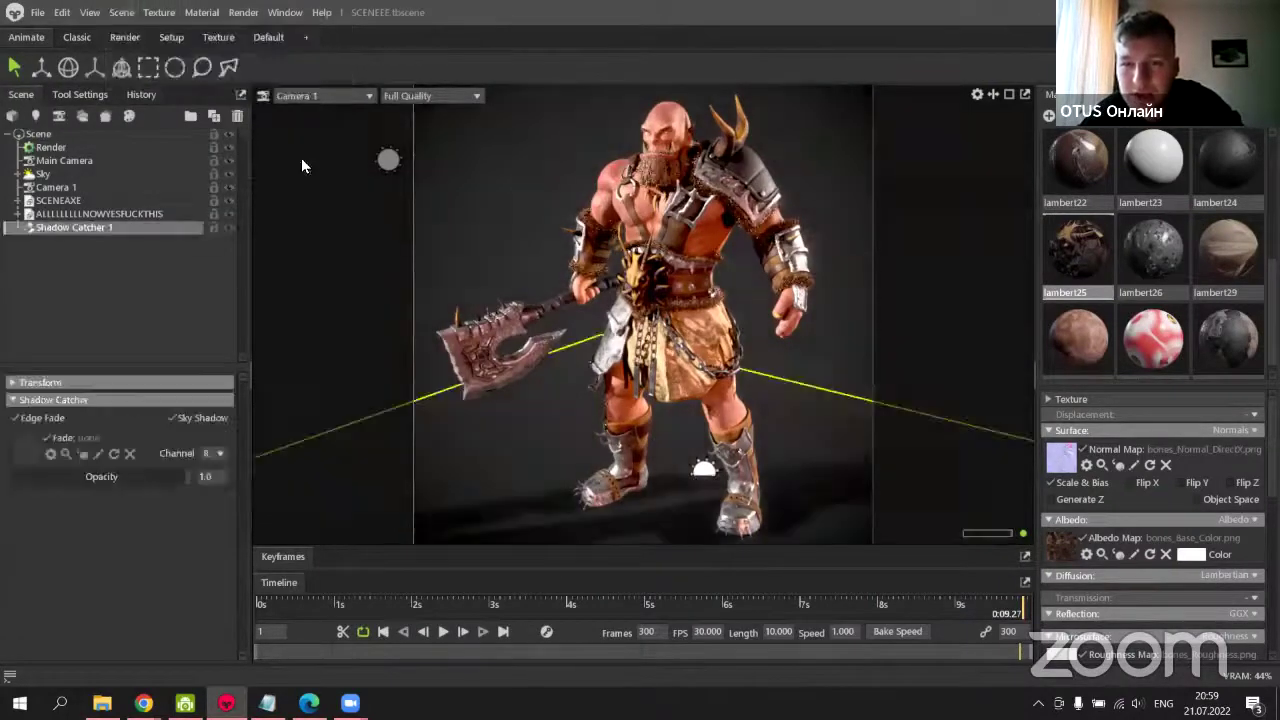
Try adjusting the new shadow catcher's opacity, leaving it at 1.0.
left_click(117, 274)
left_click(74, 227)
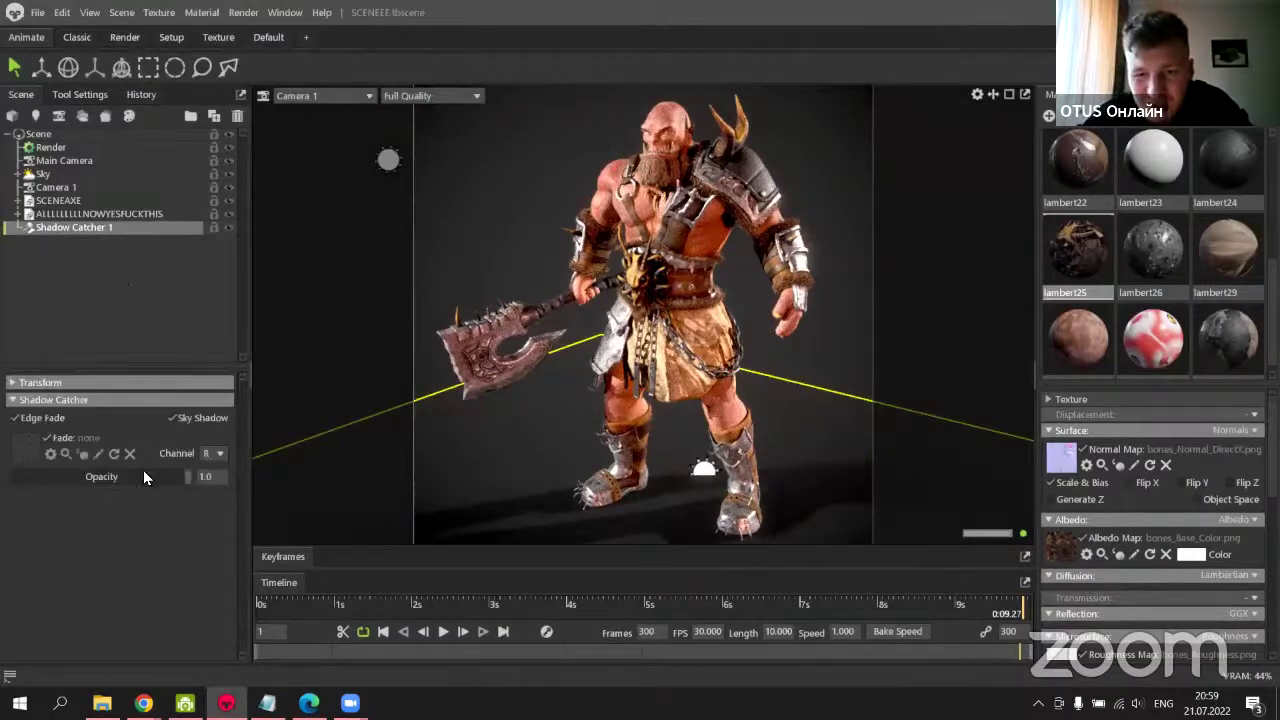
left_click_drag(187, 476, 213, 497)
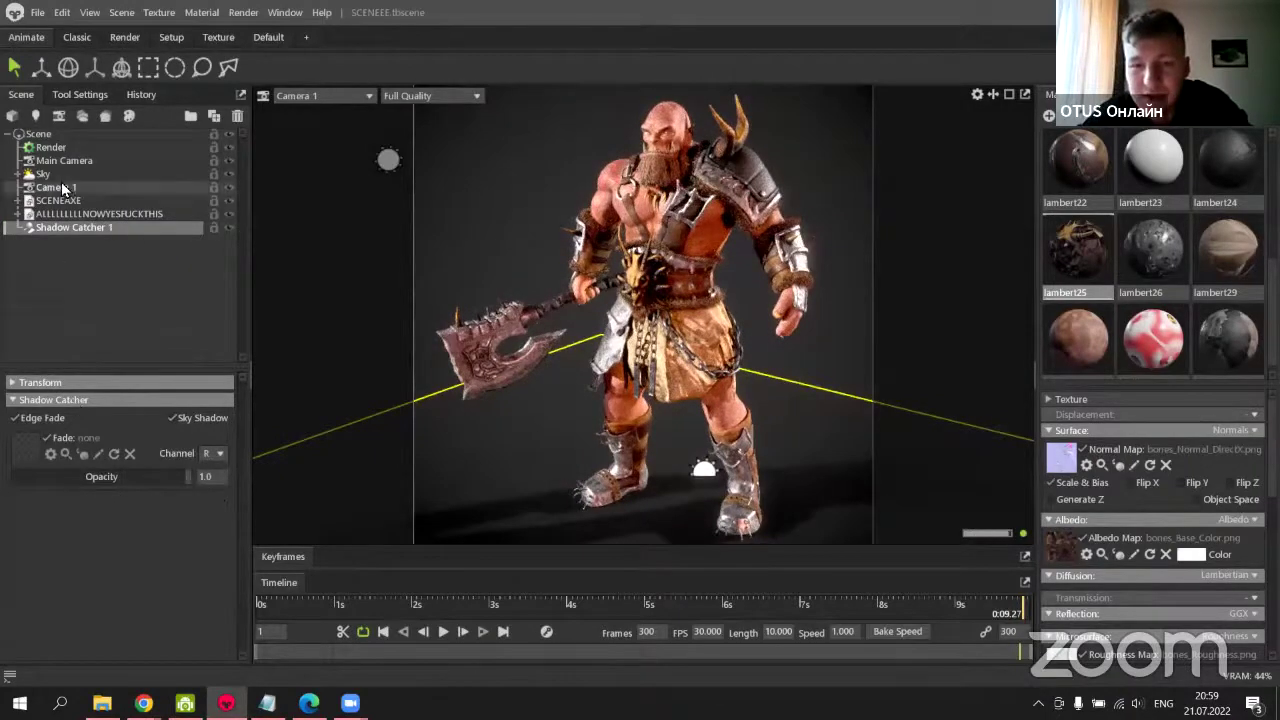
Set the ambient occlusion strength to 6.118 in the scene's raster render settings.
left_click(63, 149)
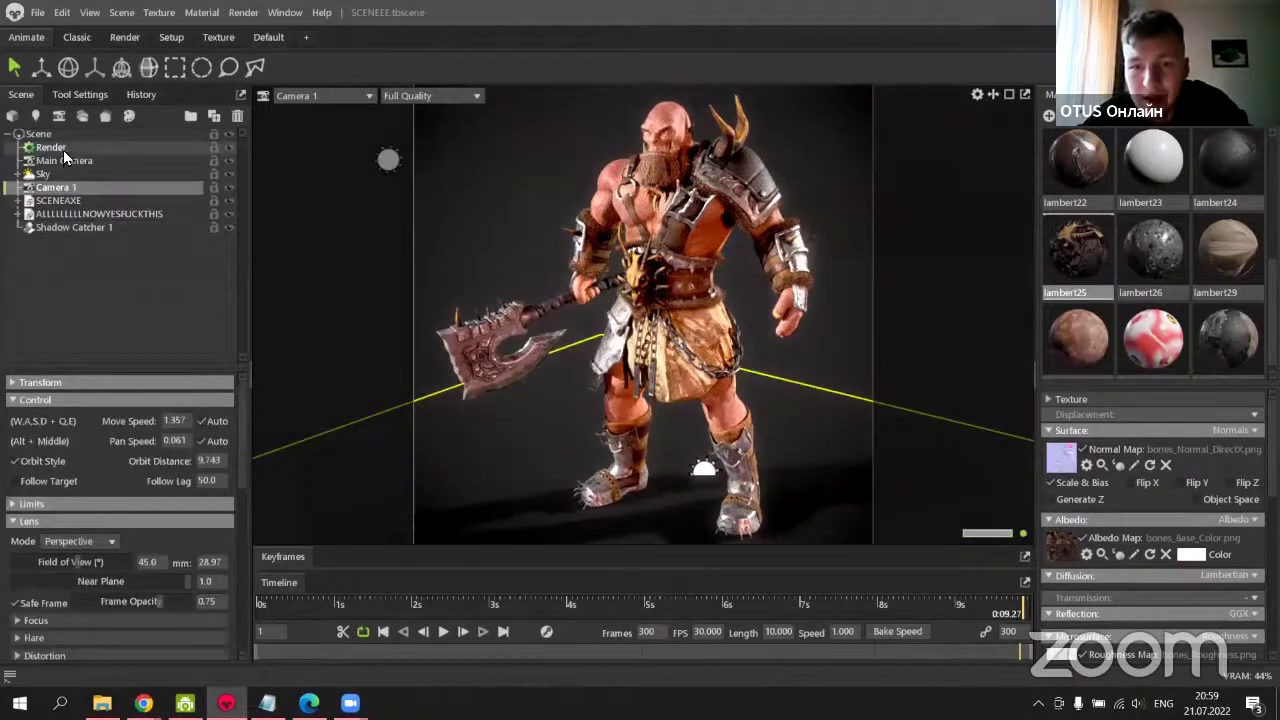
scroll(241, 405, "down", 2)
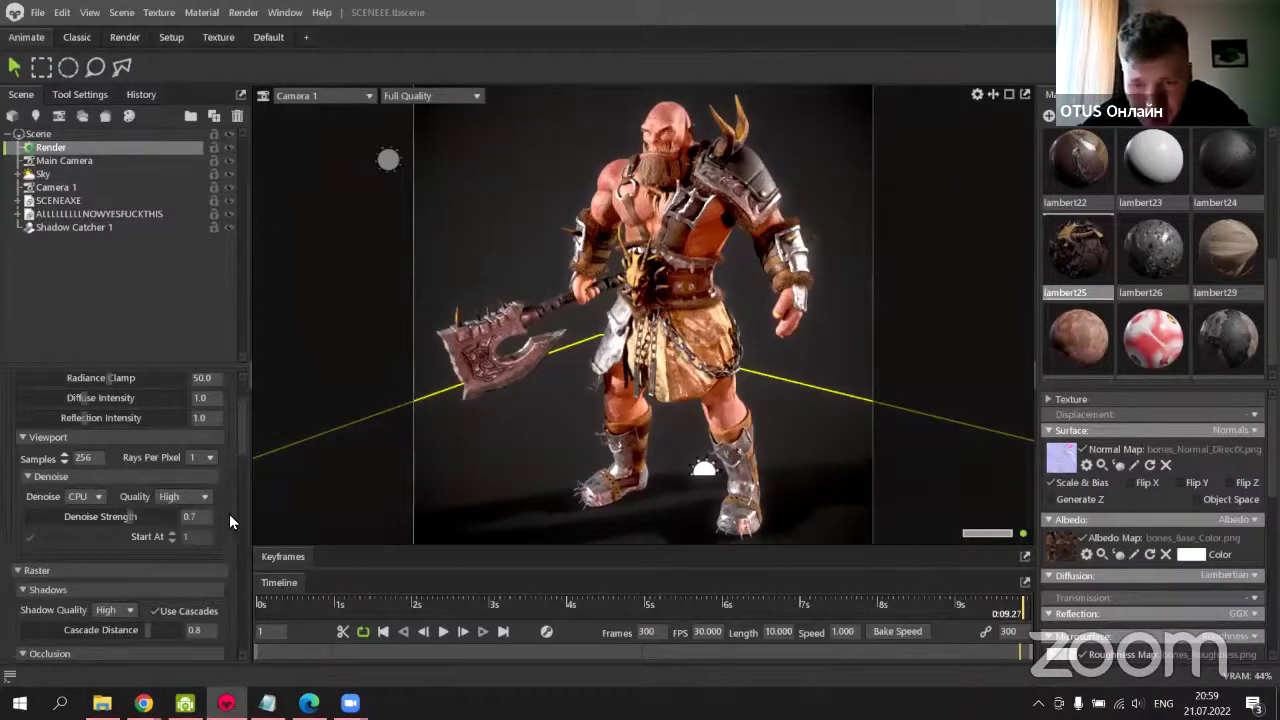
scroll(157, 580, "down", 3)
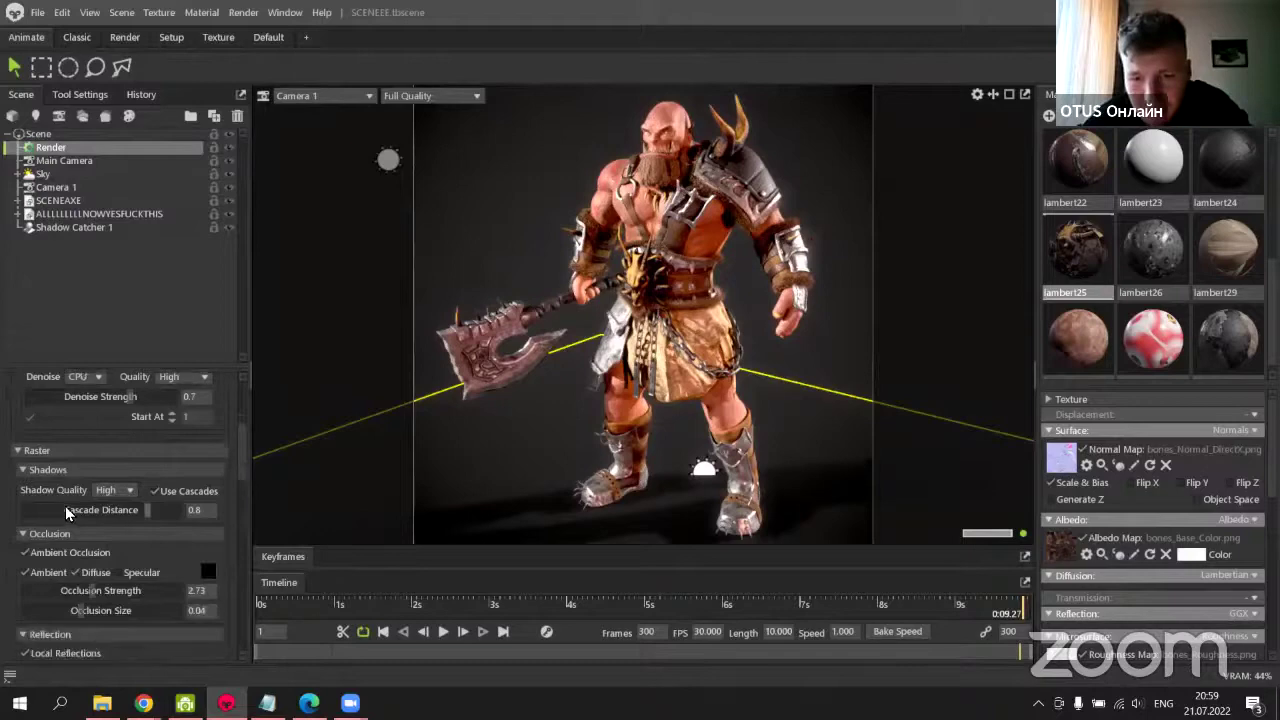
mouse_move(109, 586)
left_mouse_down()
mouse_move(40, 588)
mouse_move(143, 588)
mouse_move(22, 582)
mouse_move(113, 588)
left_mouse_up()
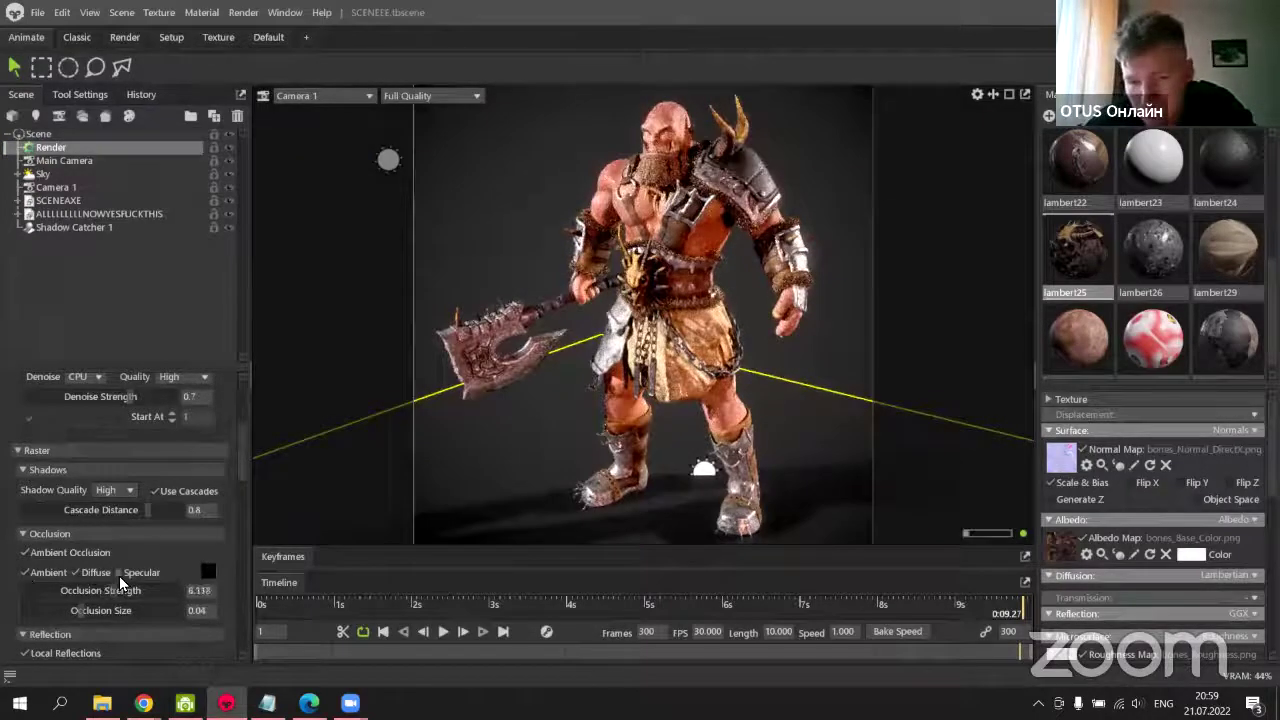
Set the raster shadows' cascade distance to 0.739, try Low shadow quality and restore High, and review the remaining render settings.
mouse_move(136, 505)
left_mouse_down()
mouse_move(28, 512)
mouse_move(150, 511)
mouse_move(127, 497)
left_mouse_up()
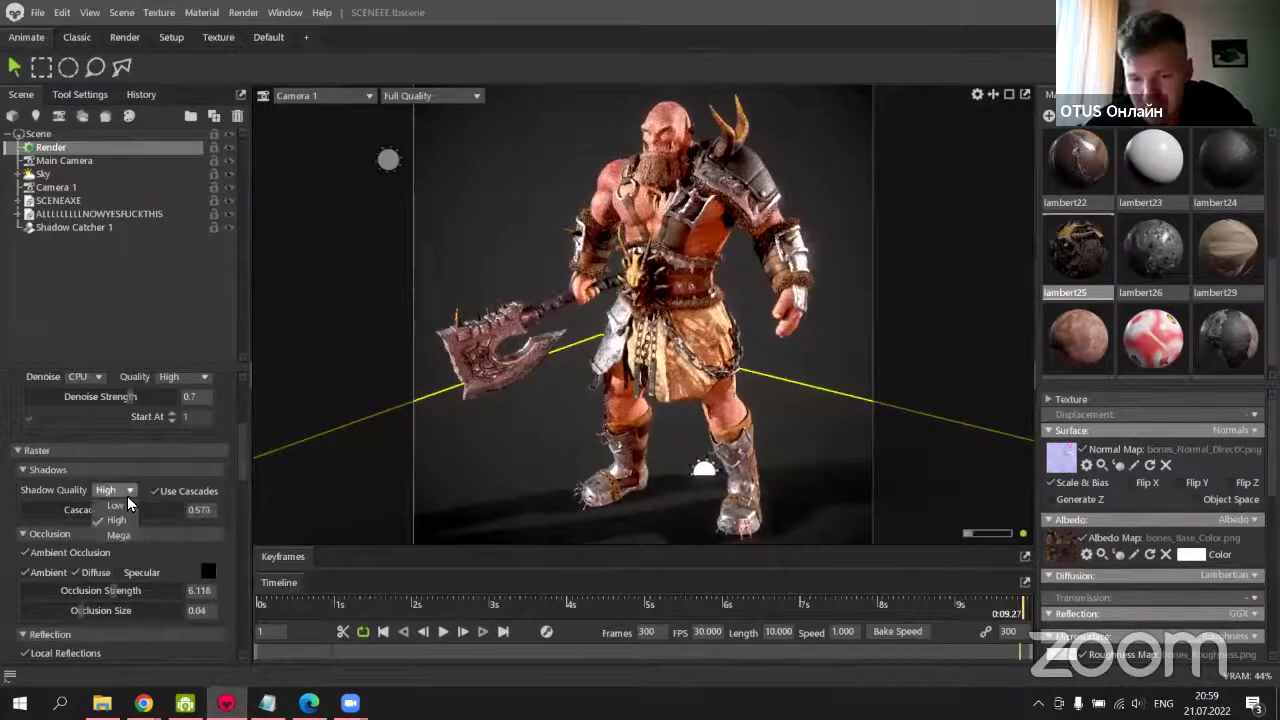
scroll(75, 470, "down", 2)
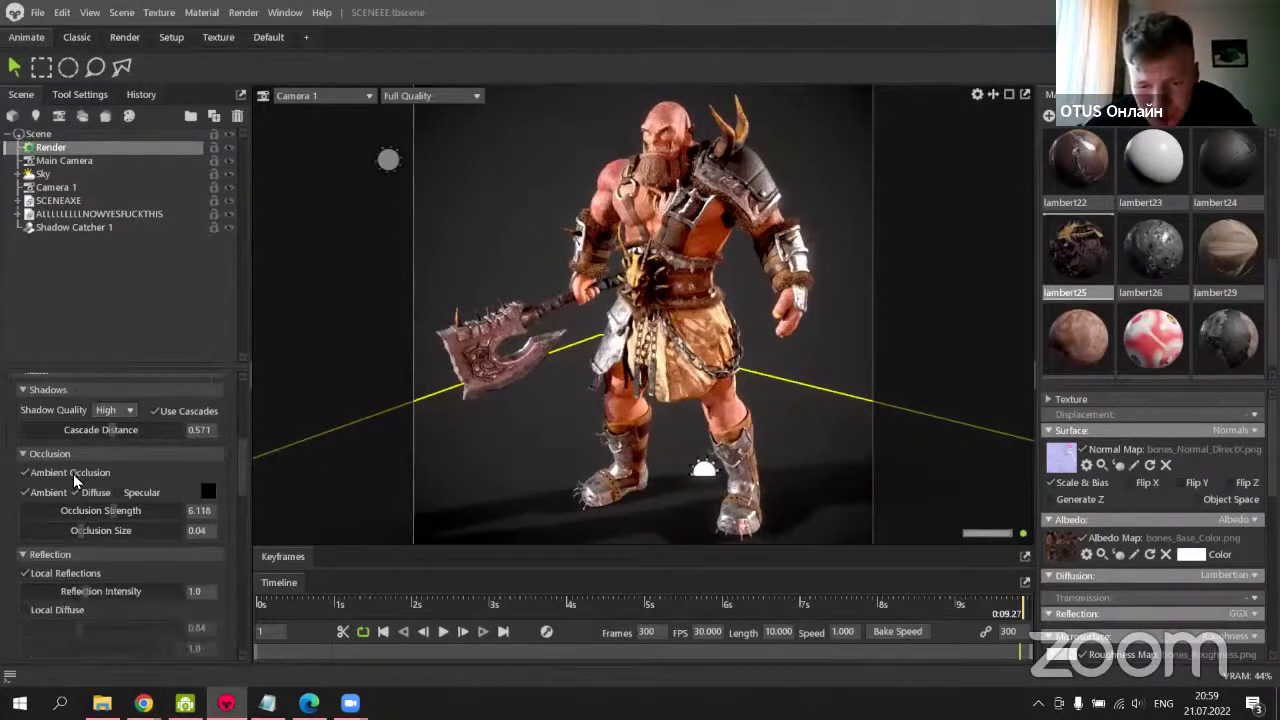
scroll(73, 474, "up", 7)
scroll(67, 496, "down", 4)
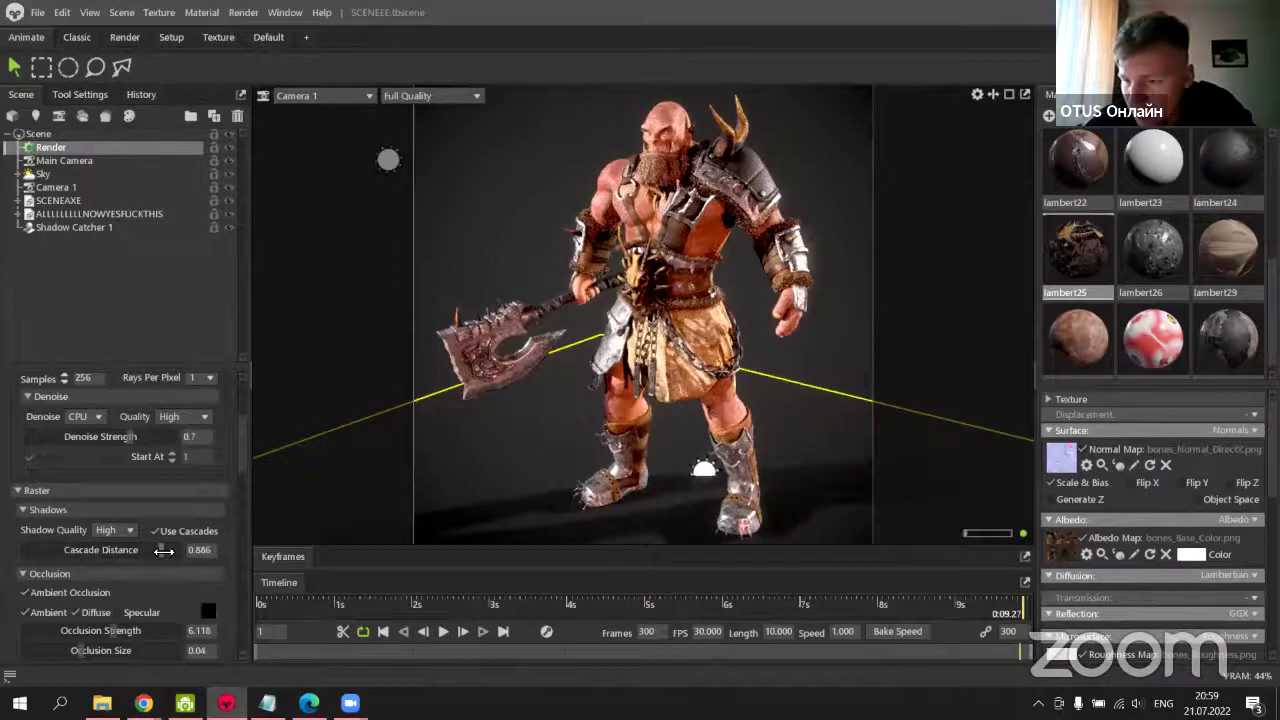
left_click_drag(97, 549, 160, 551)
left_click(115, 530)
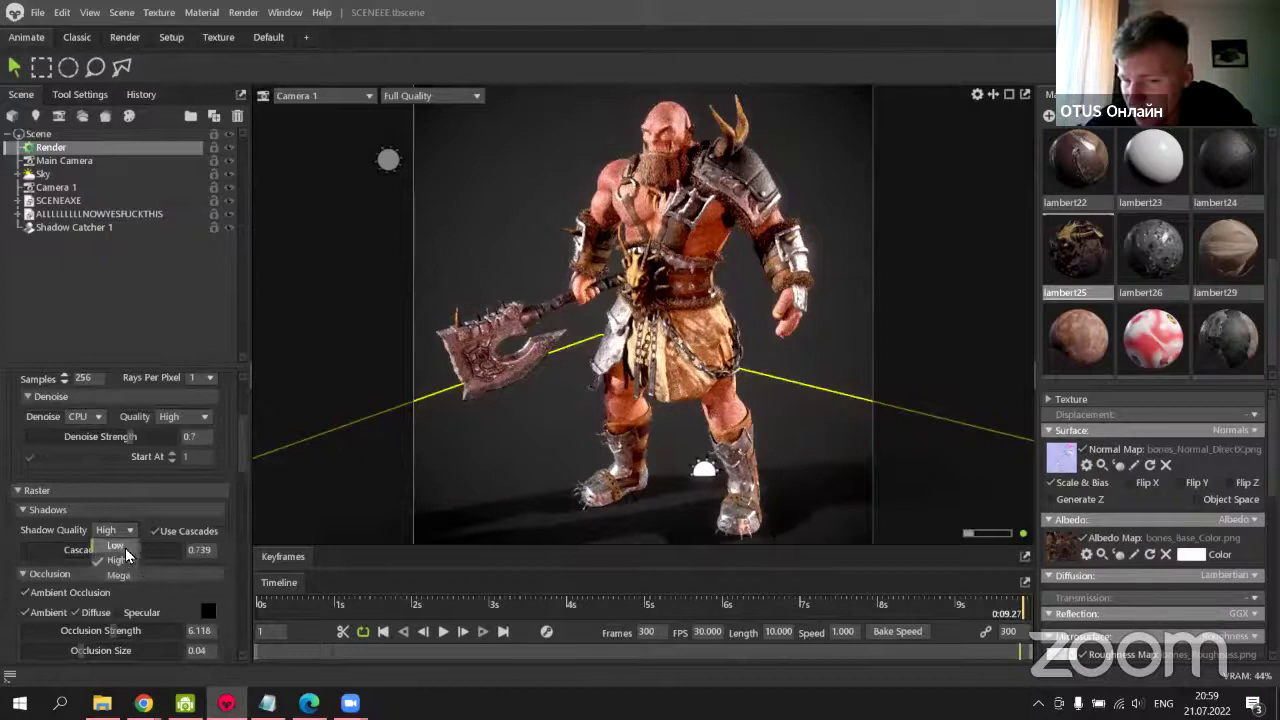
left_click(115, 545)
left_click(115, 530)
left_click(118, 560)
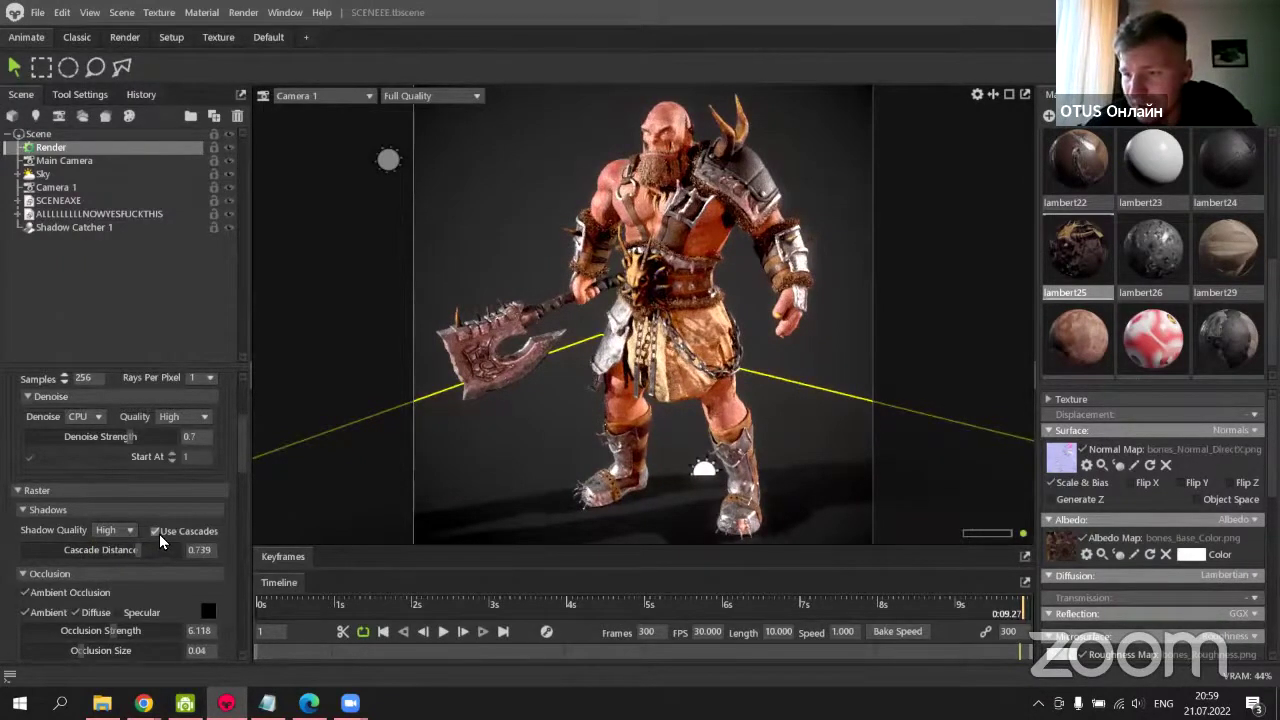
scroll(121, 522, "up", 4)
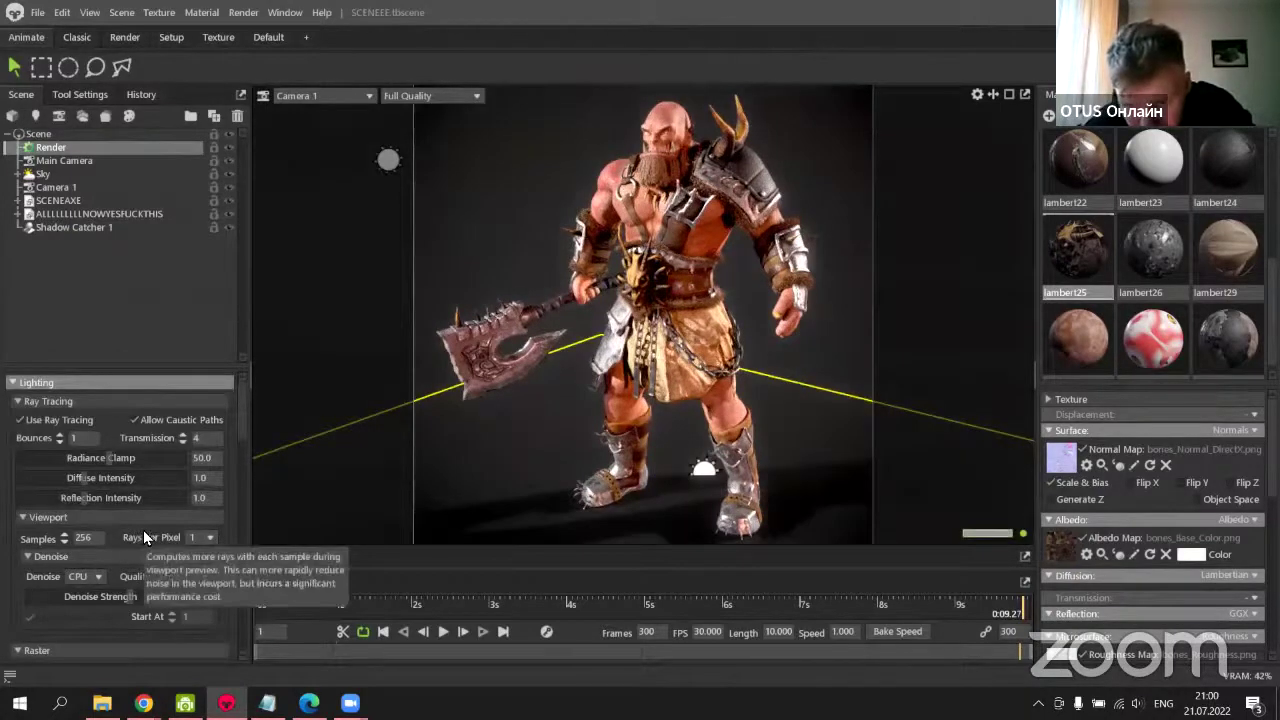
scroll(143, 530, "down", 9)
scroll(143, 530, "down", 5)
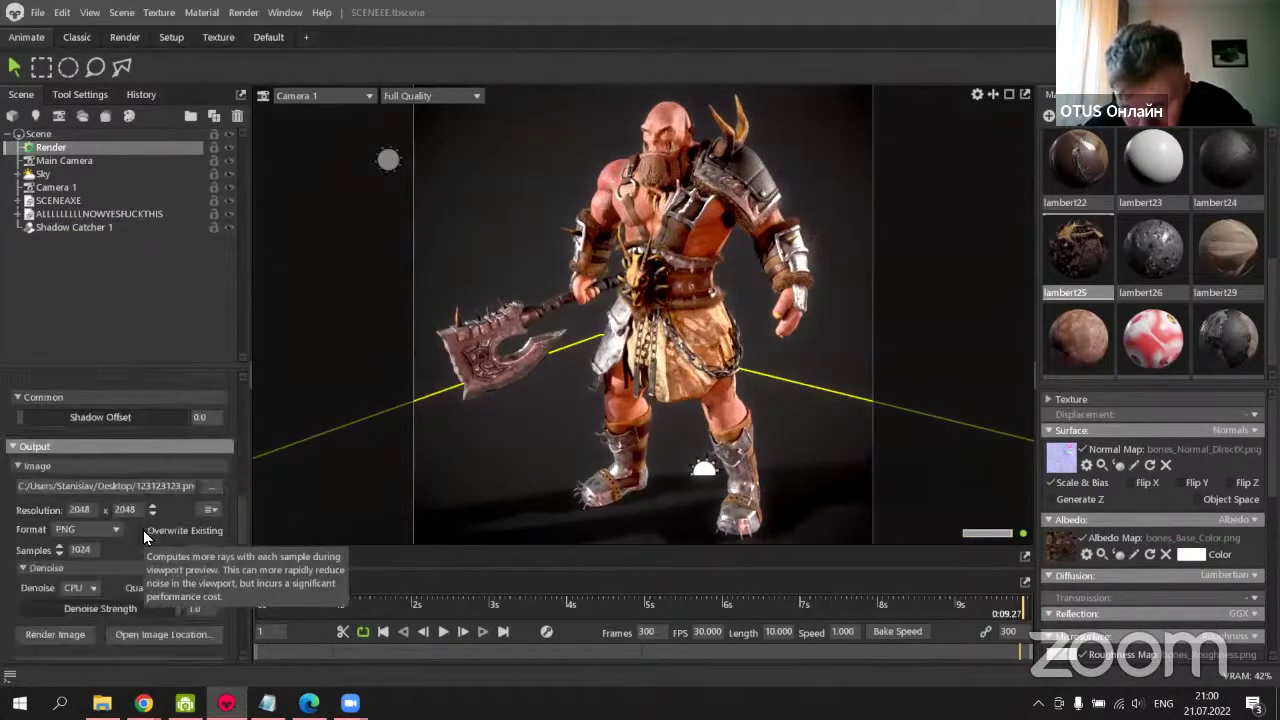
Set the shadow catcher's opacity to 0.534, testing its Edge Fade option but keeping it enabled.
left_click(97, 232)
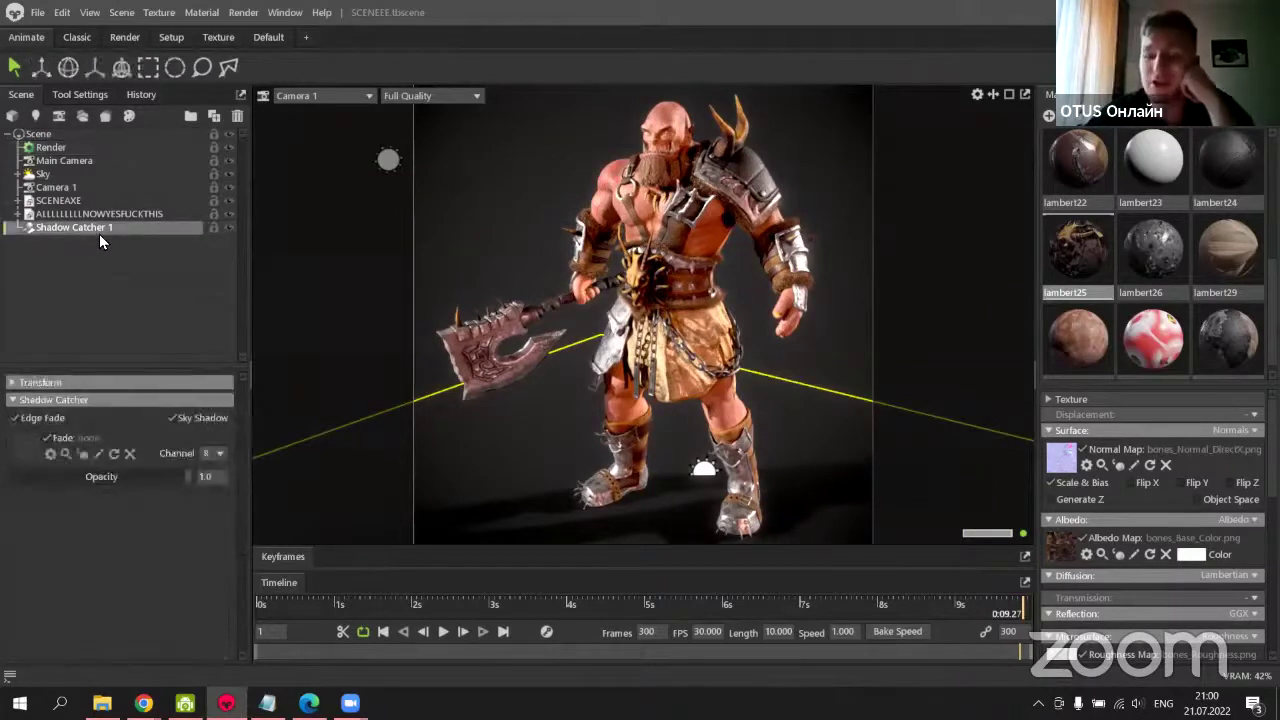
left_click(214, 454)
left_click(214, 454)
mouse_move(188, 477)
left_mouse_down()
mouse_move(83, 483)
mouse_move(190, 477)
left_mouse_up()
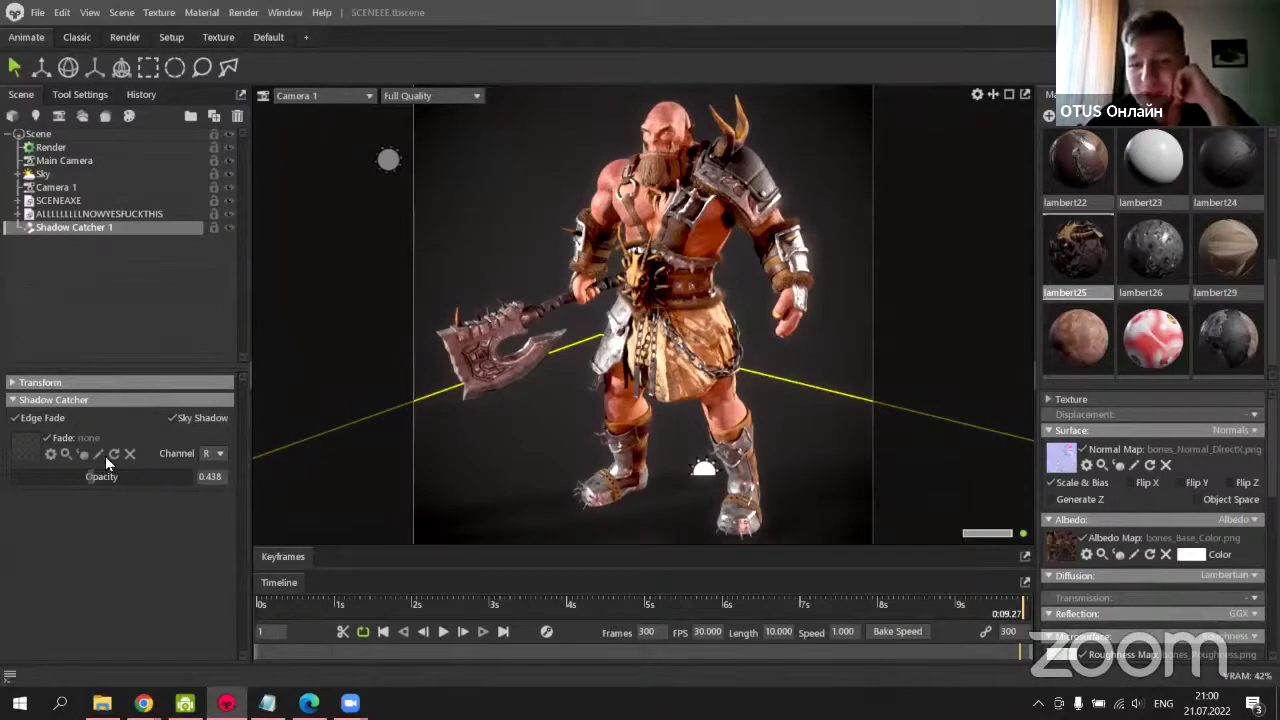
left_click(15, 418)
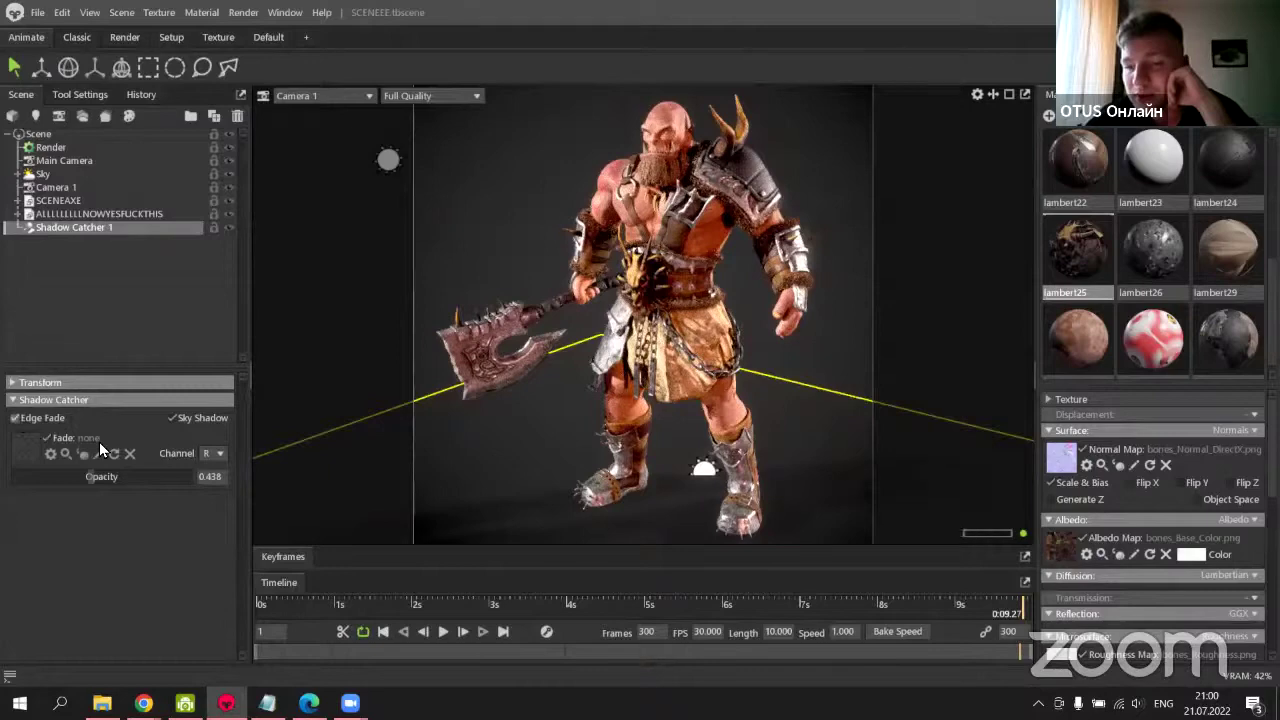
left_click_drag(92, 477, 105, 480)
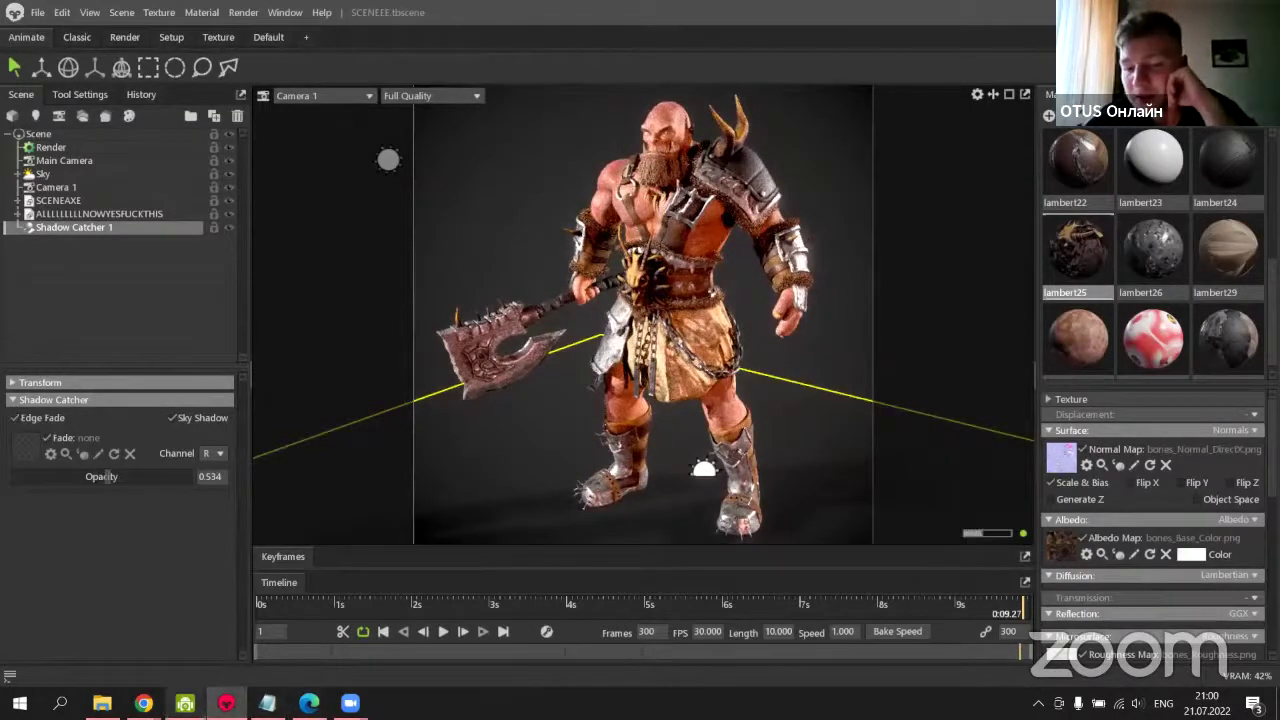
Check the OTUS lesson chat in Chrome for the next question and return to Marmoset Toolbag with nothing selected.
mouse_move(144, 703)
left_click(229, 632)
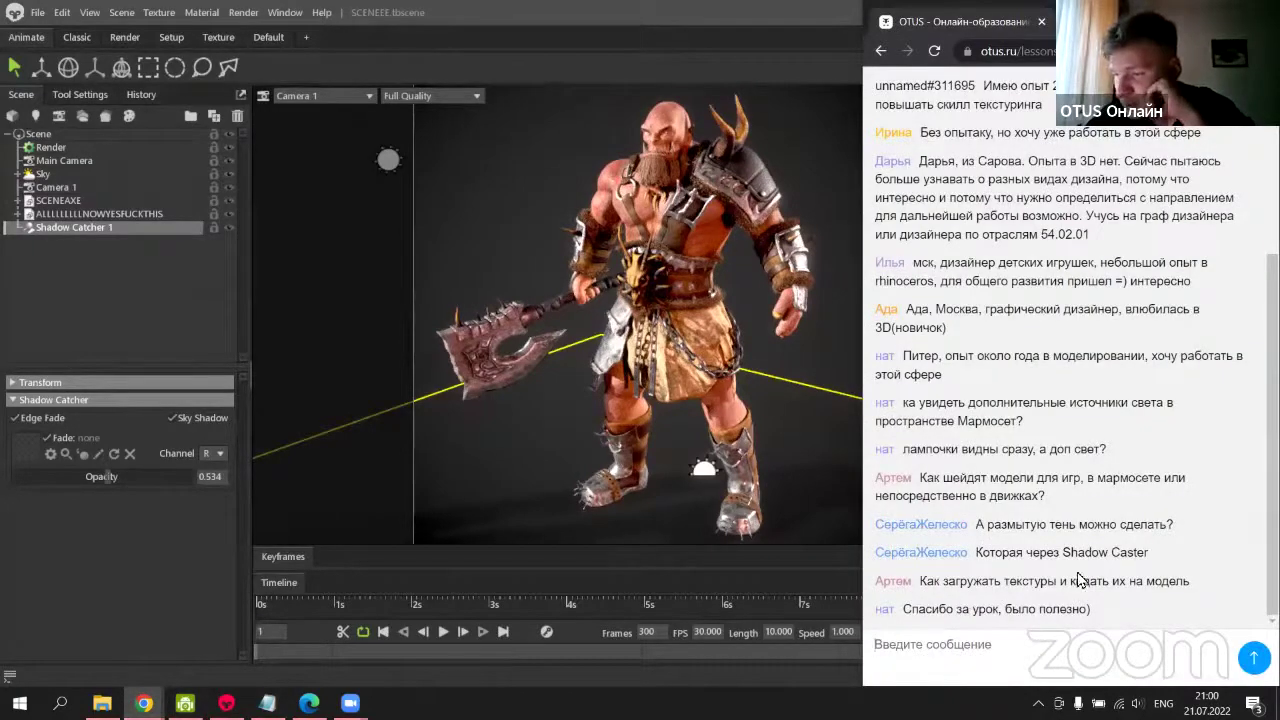
left_click(107, 298)
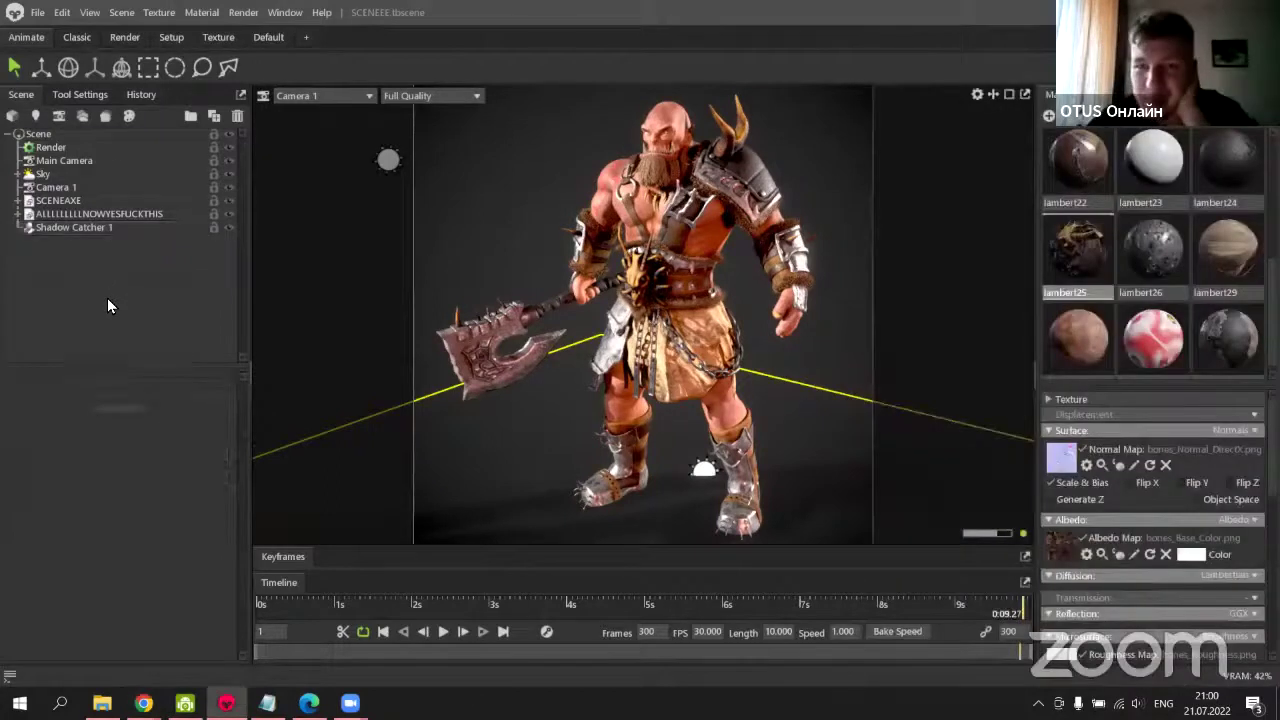
Import the model asdasd.fbx from the desktop into the current scene.
left_click(37, 13)
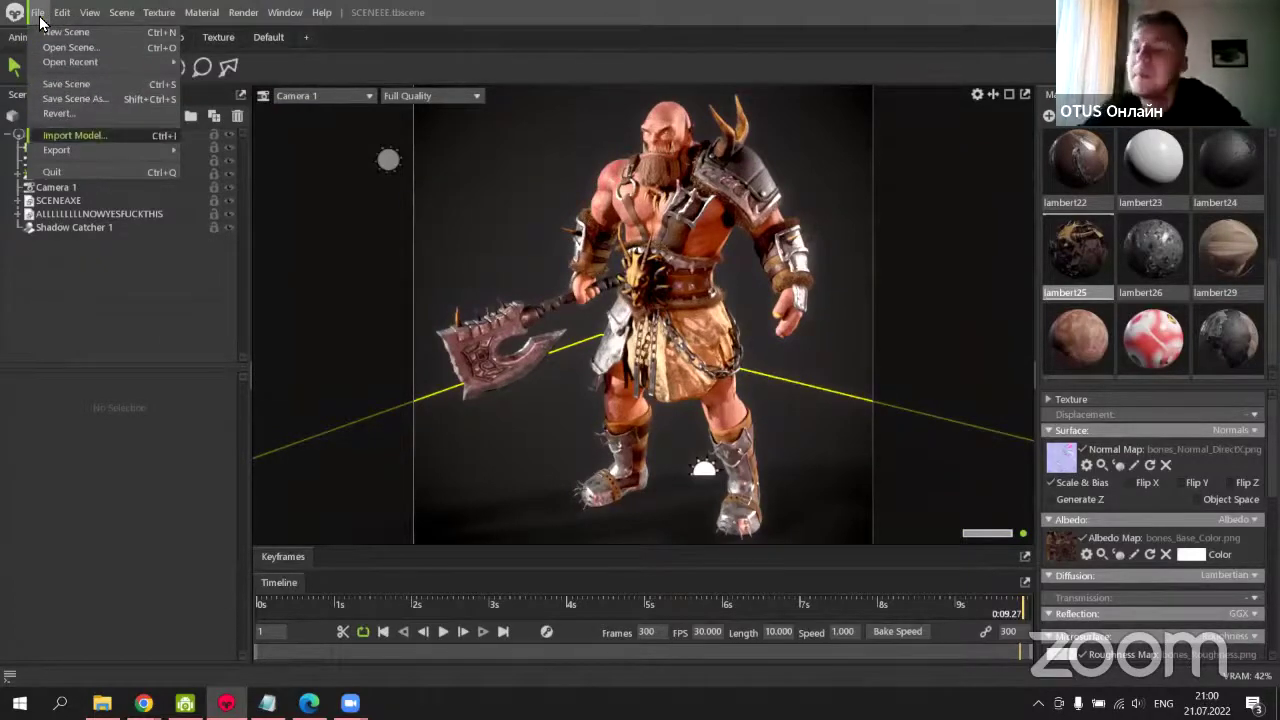
left_click(72, 135)
double_click(217, 139)
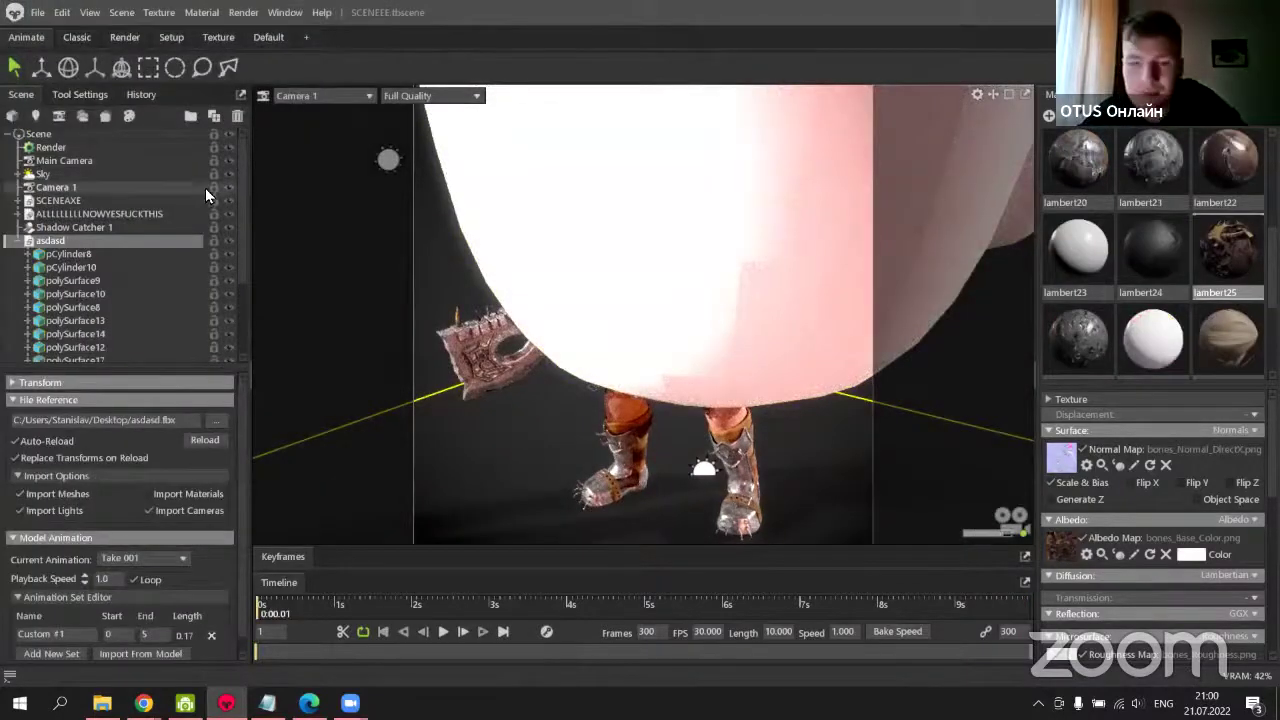
Collapse the imported asdasd group in the scene outline and show the viewport through Main Camera.
left_click(21, 247)
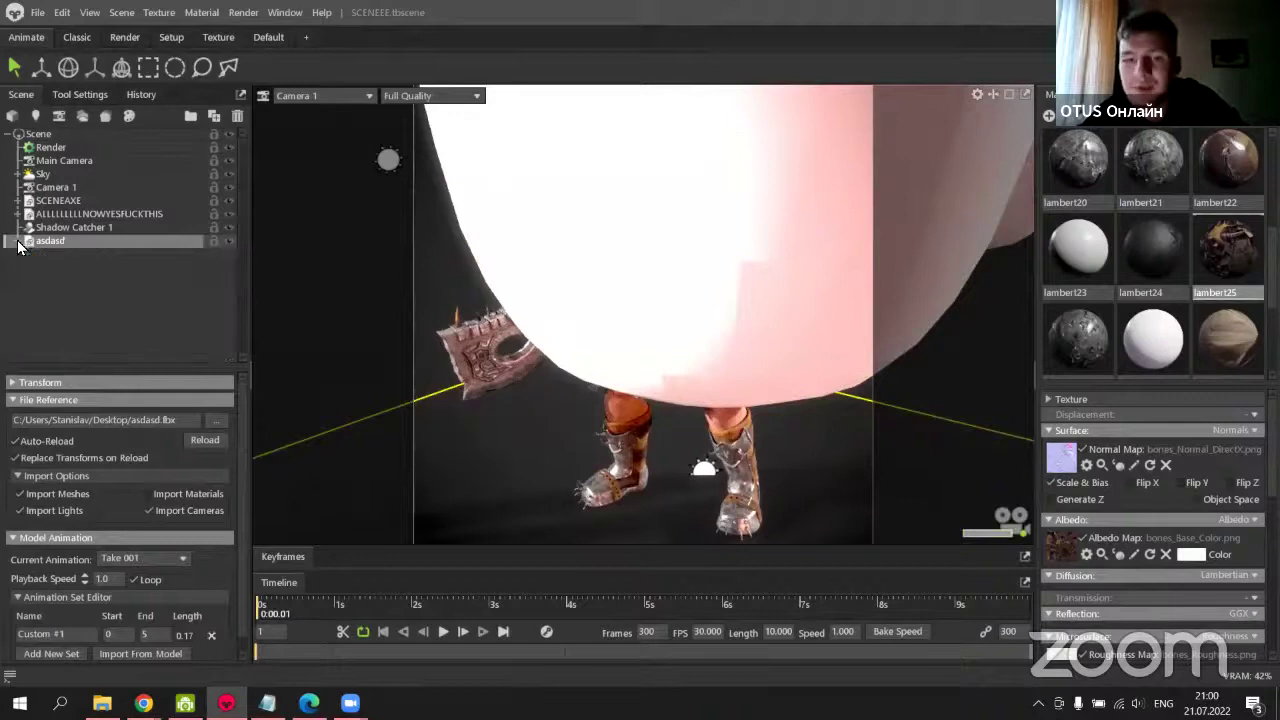
left_click(292, 95)
mouse_move(325, 116)
left_click(428, 110)
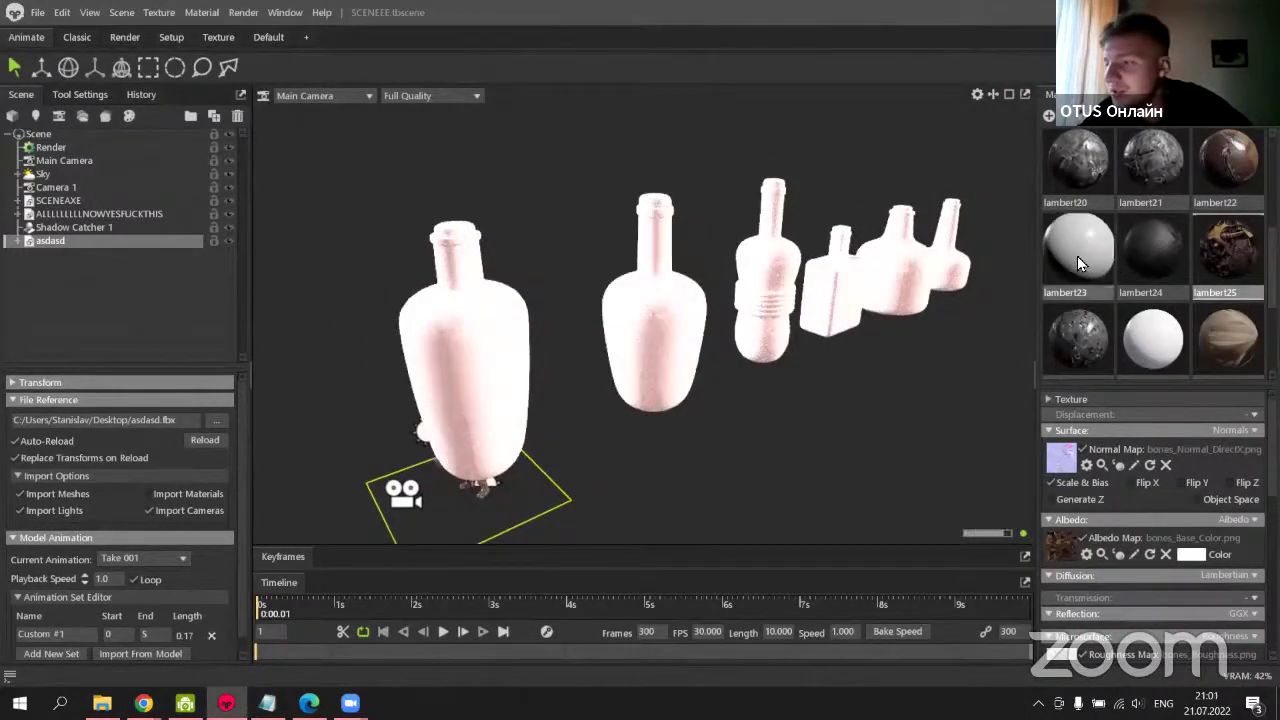
Try a different albedo color on material lambert23, keeping its original texture and color.
left_click(1077, 256)
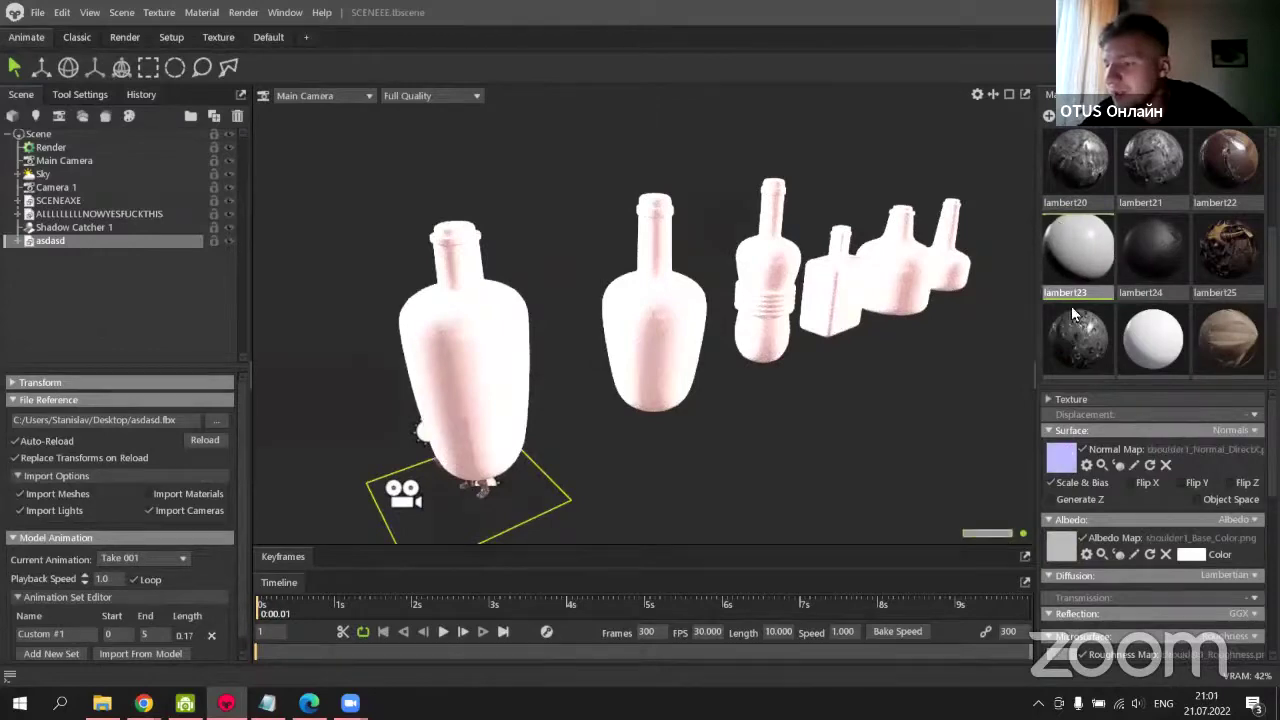
left_click(1062, 548)
left_click(619, 13)
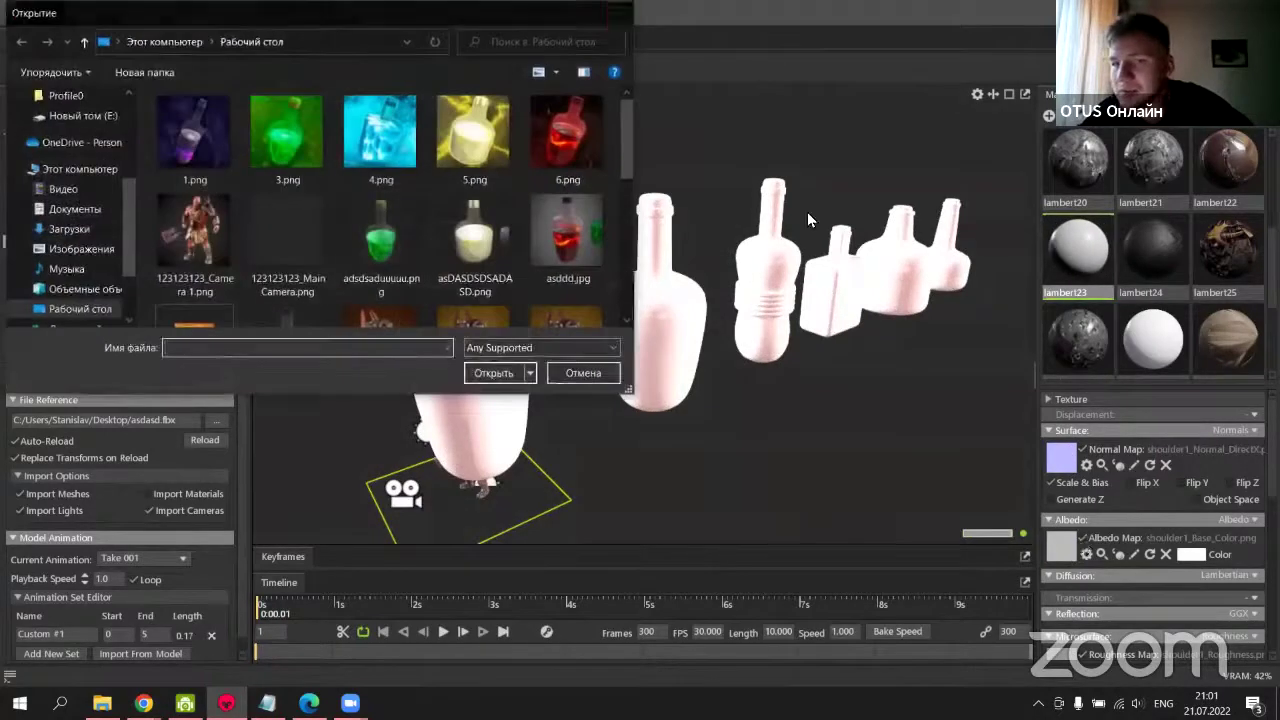
left_click(1173, 556)
left_click_drag(501, 342, 563, 326)
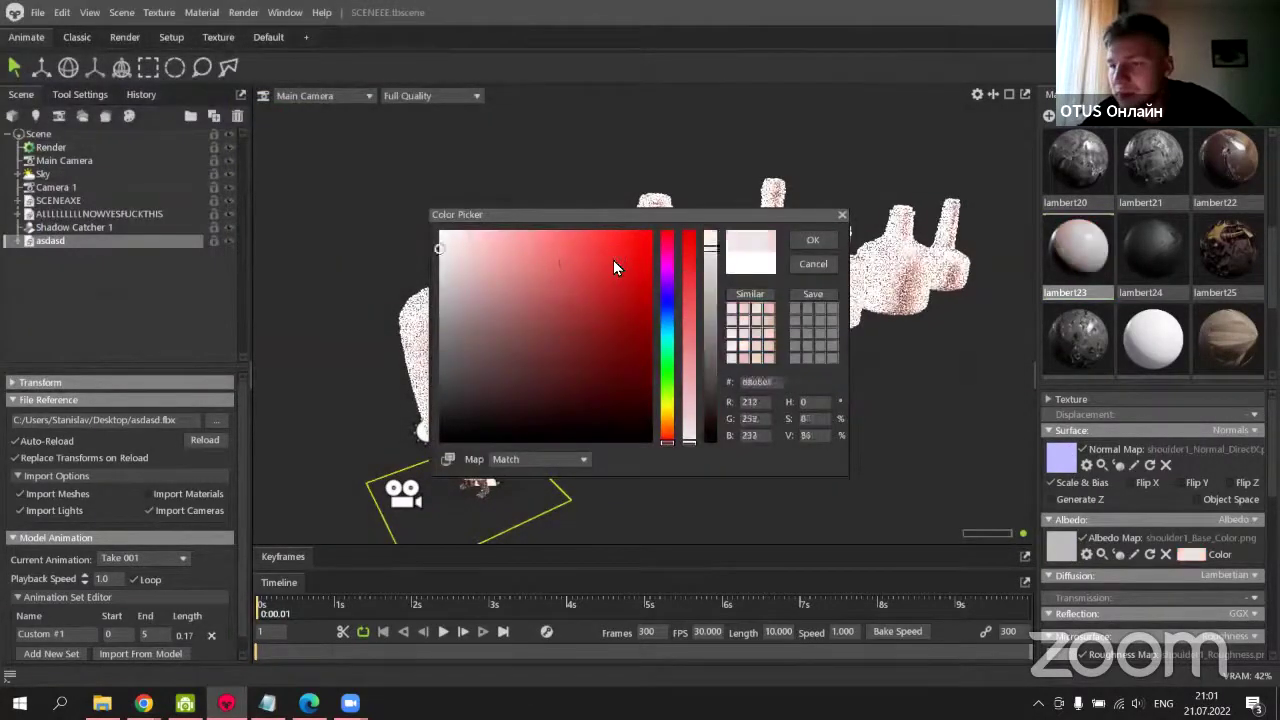
left_click(997, 274)
Select the plain white material directly below lambert24 and preview a pink albedo color on it without keeping the color.
left_click(1152, 335)
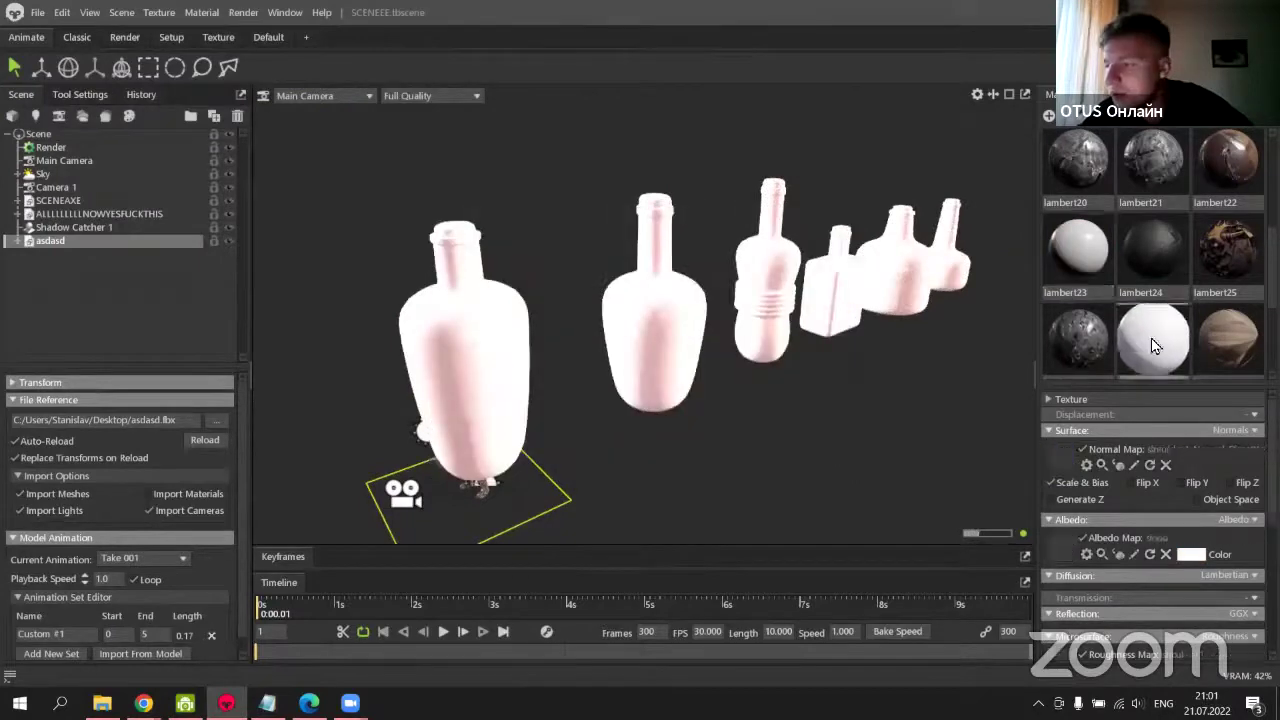
left_click(1062, 548)
double_click(567, 130)
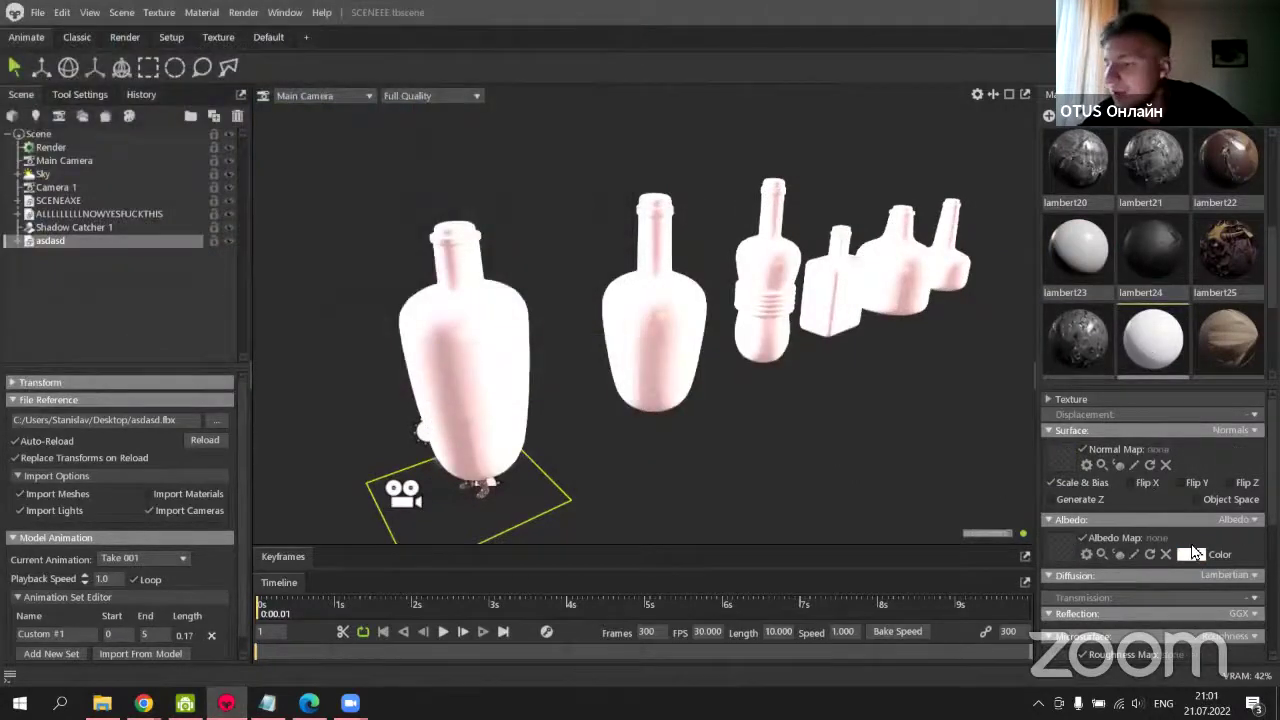
left_click(1190, 554)
left_click(581, 262)
left_click_drag(569, 310, 623, 256)
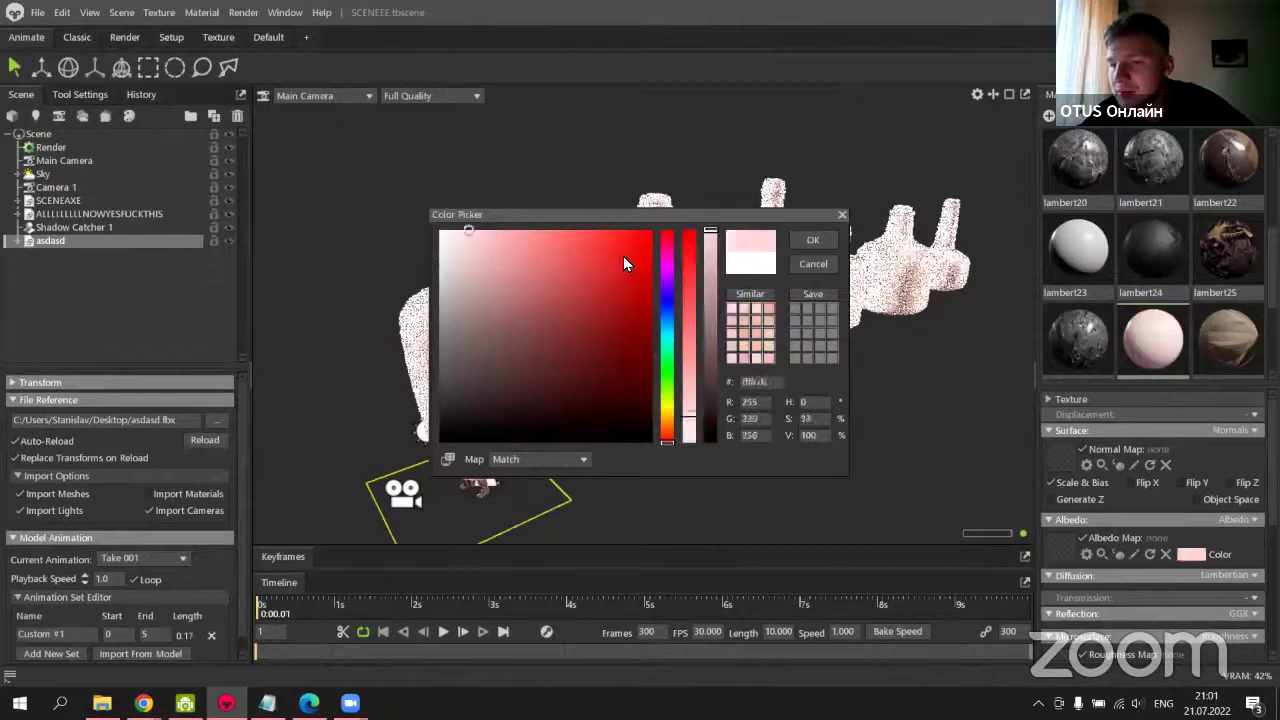
left_click(842, 214)
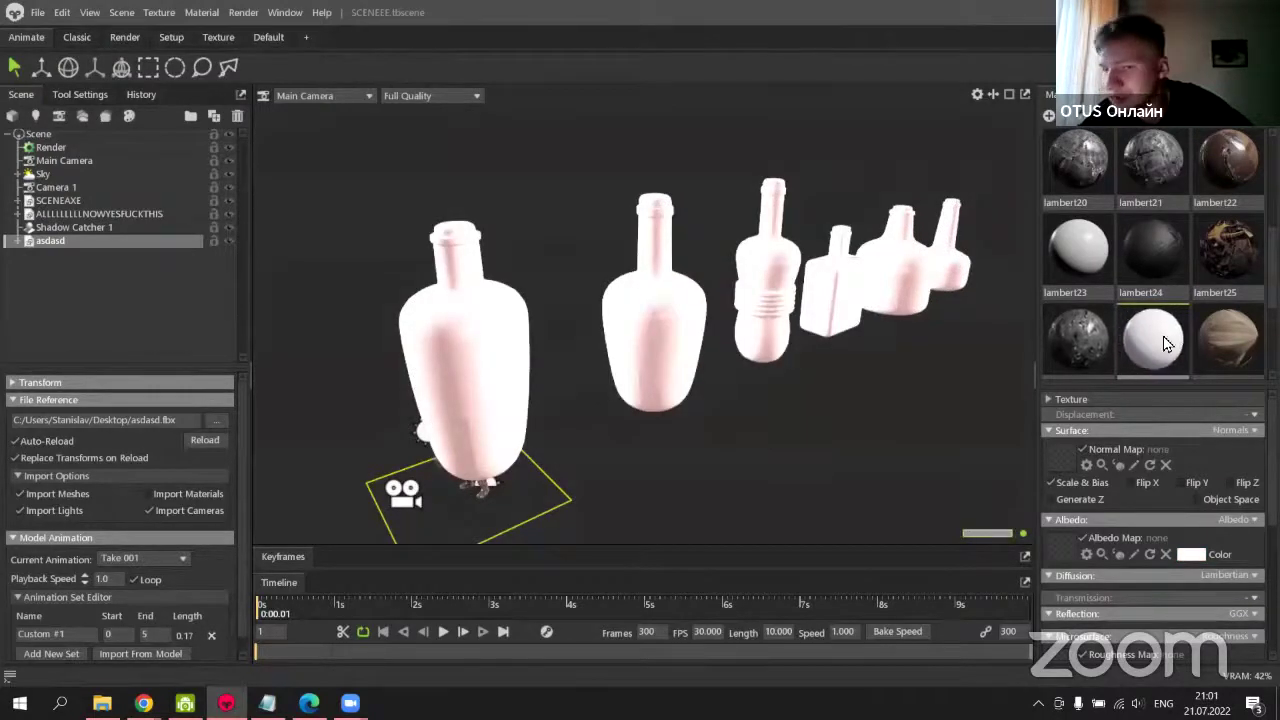
Load 3.png from the desktop as the selected white material's albedo map.
left_click_drag(1149, 385, 1150, 160)
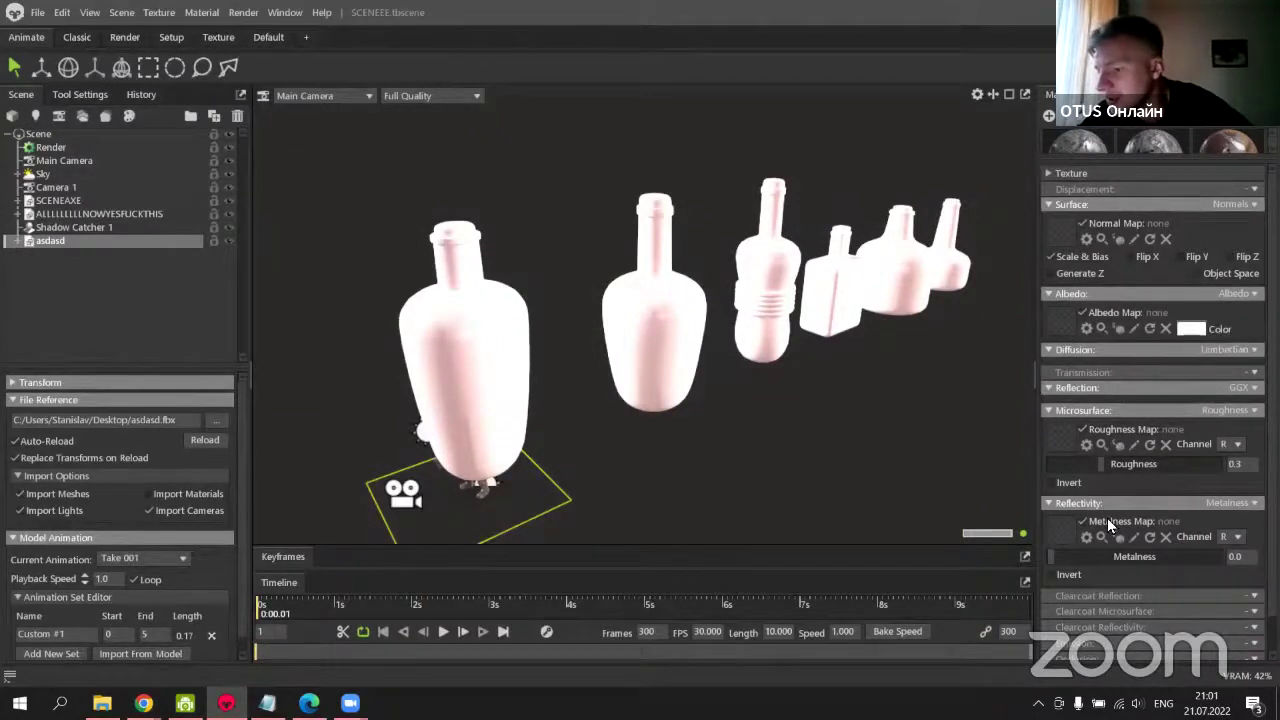
left_click(1065, 328)
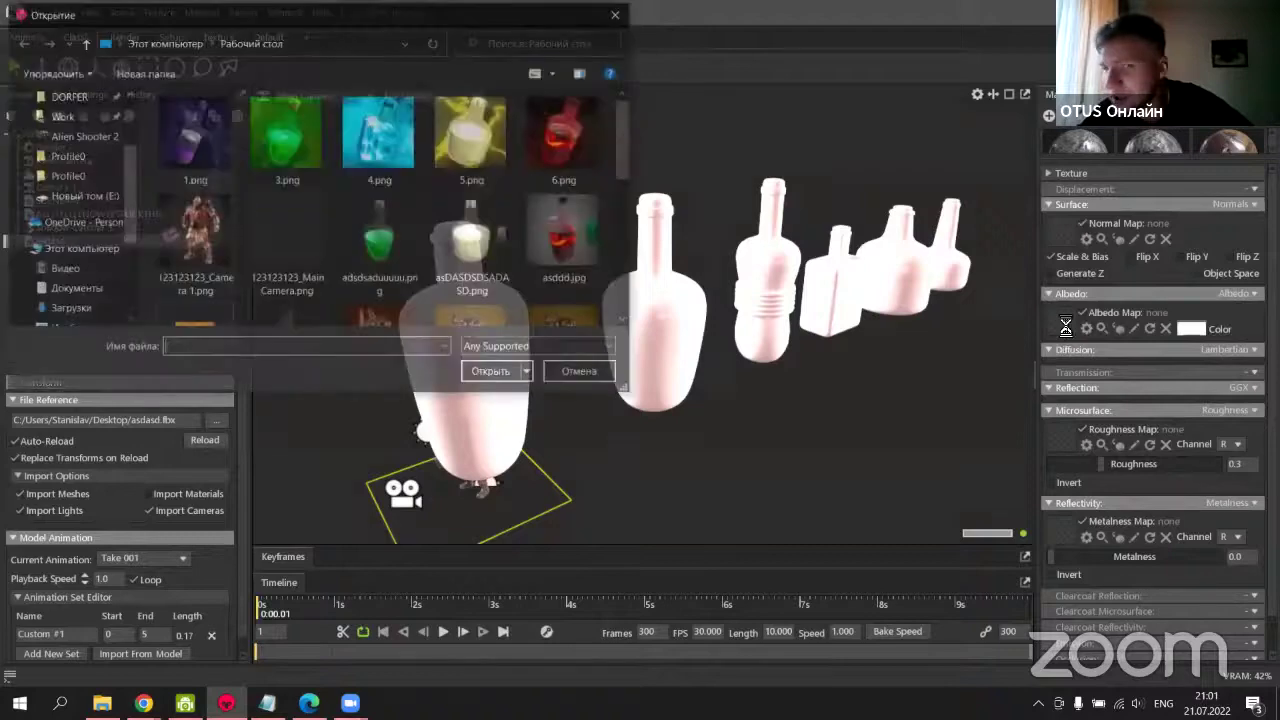
double_click(287, 135)
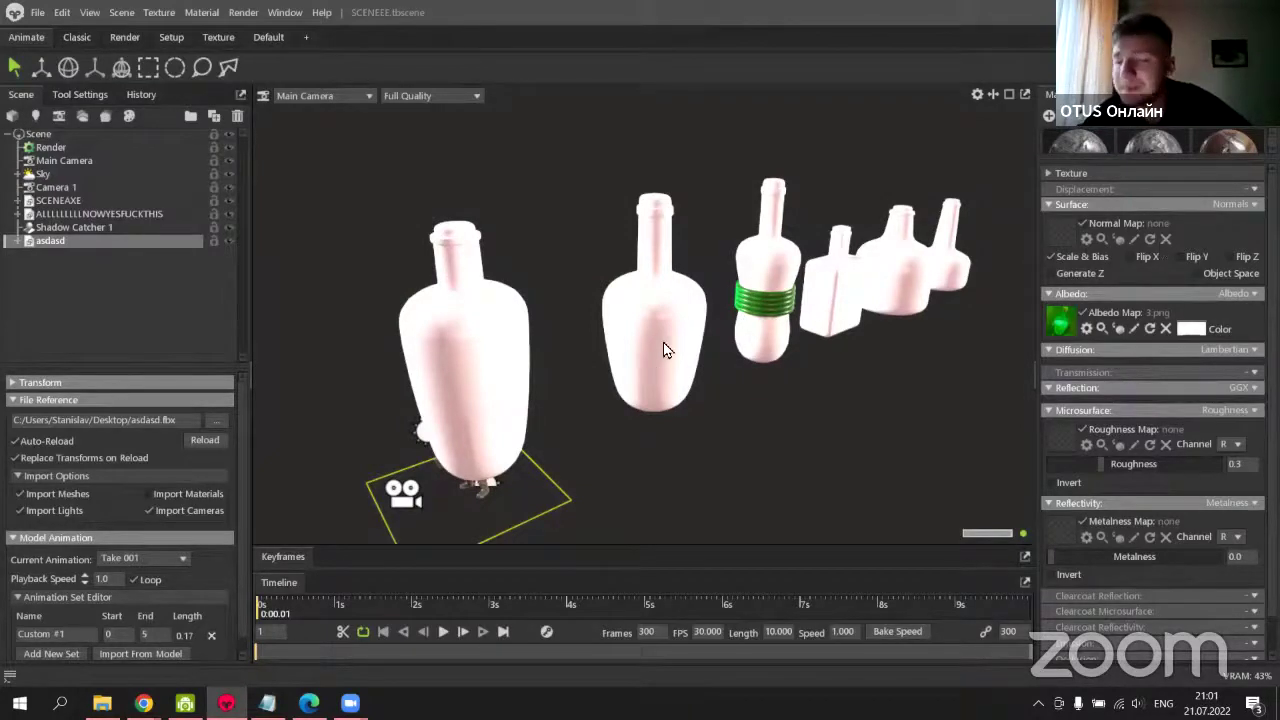
Check the OTUS lesson chat for further questions and open the "3D-моделирование с нуля" course page in Chrome.
key("alt+Tab")
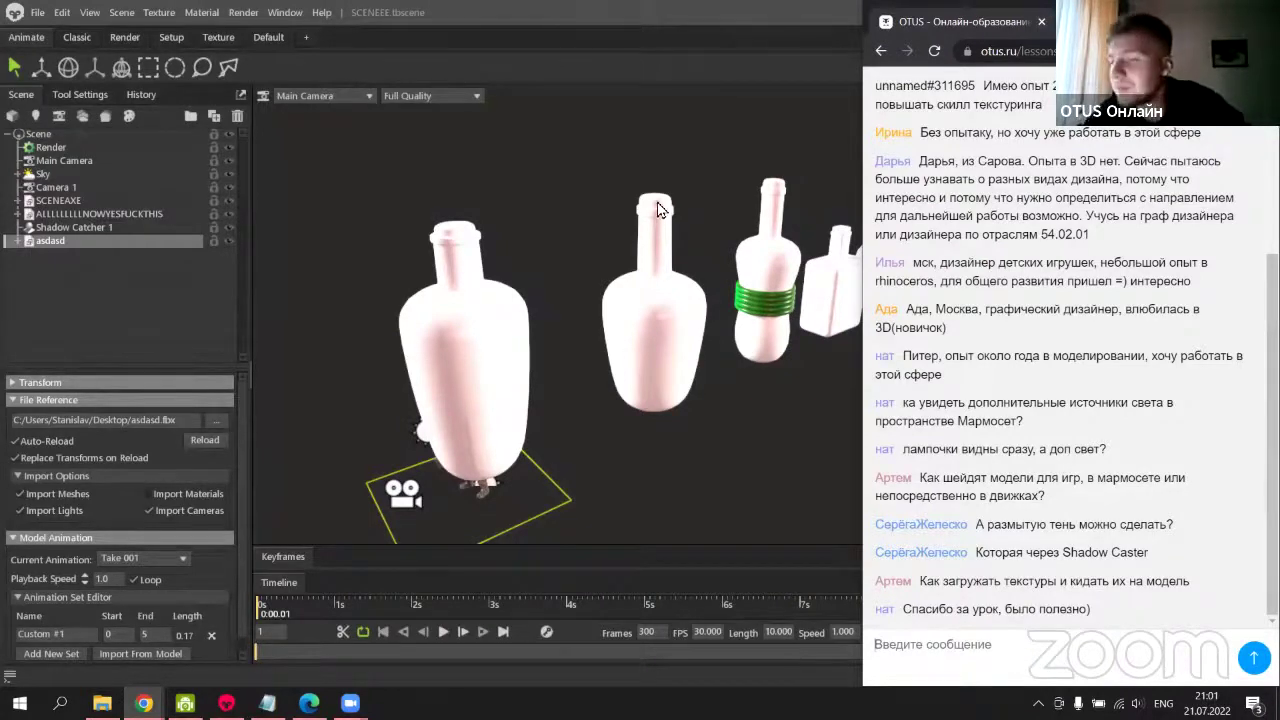
left_click(585, 14)
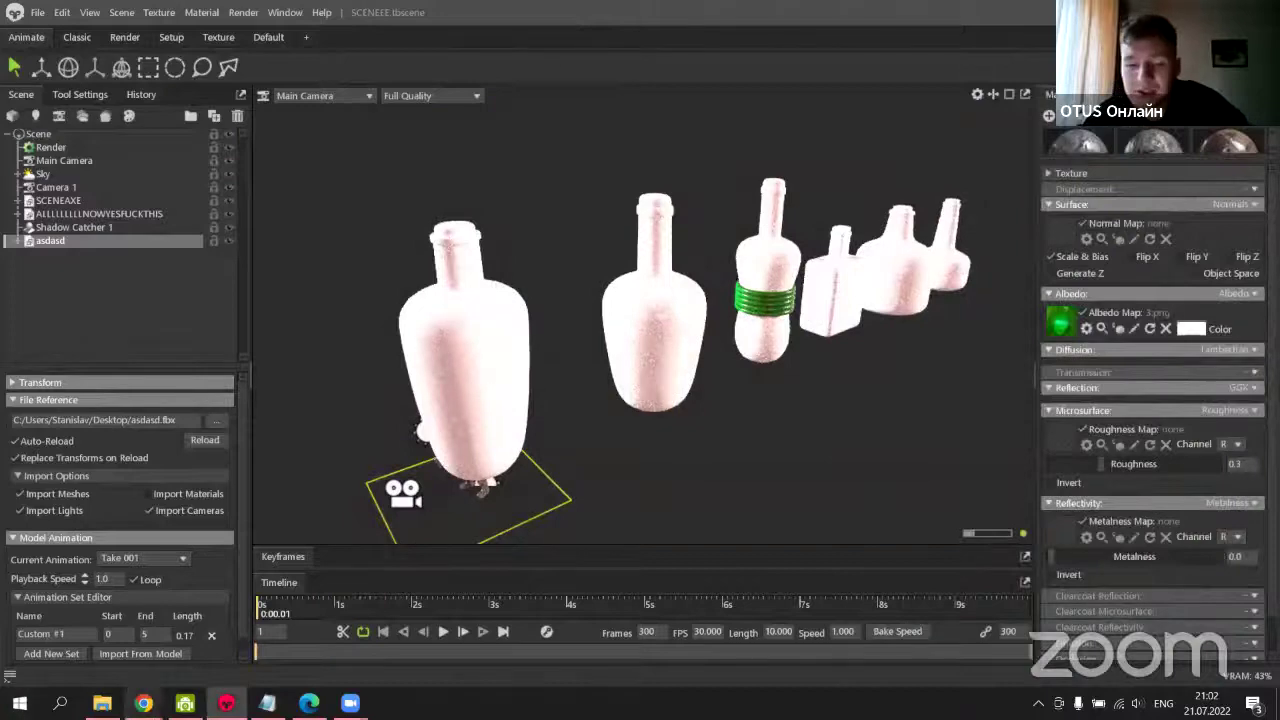
mouse_move(144, 703)
left_click(126, 646)
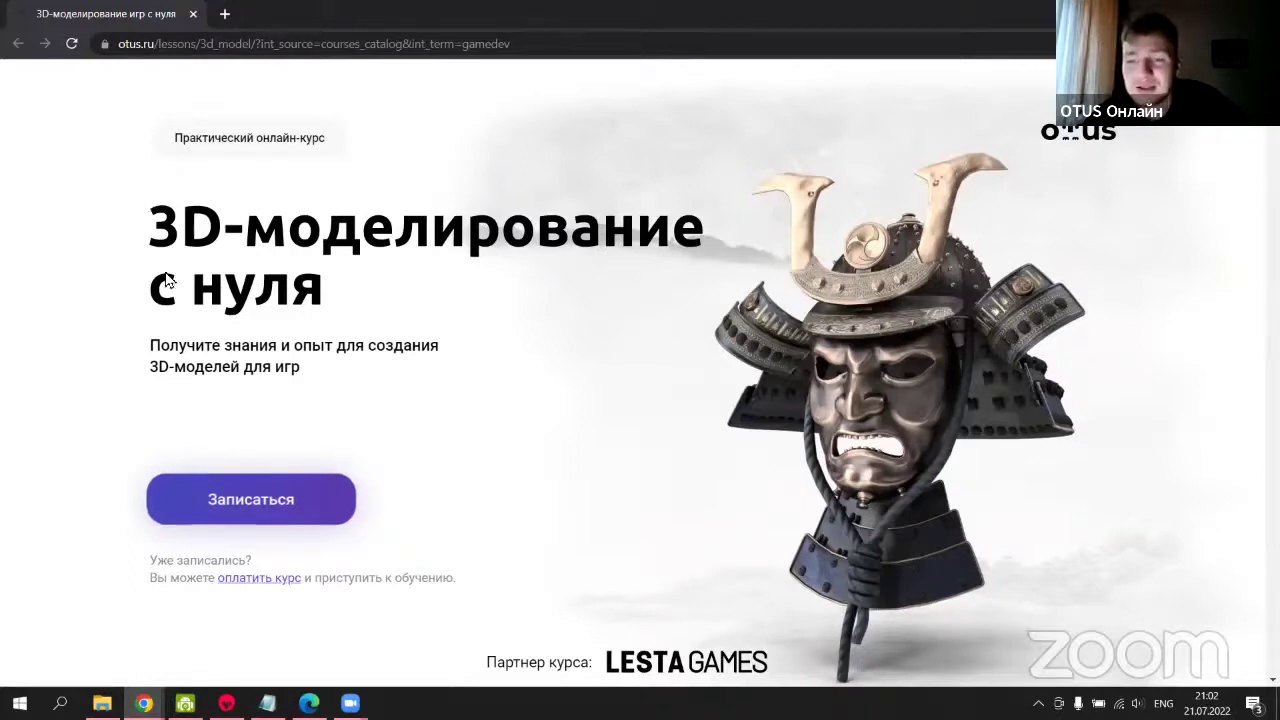
Check the course introduction slide of РЕНДЕР.pdf in Edge and return to the course page in Chrome.
mouse_move(350, 703)
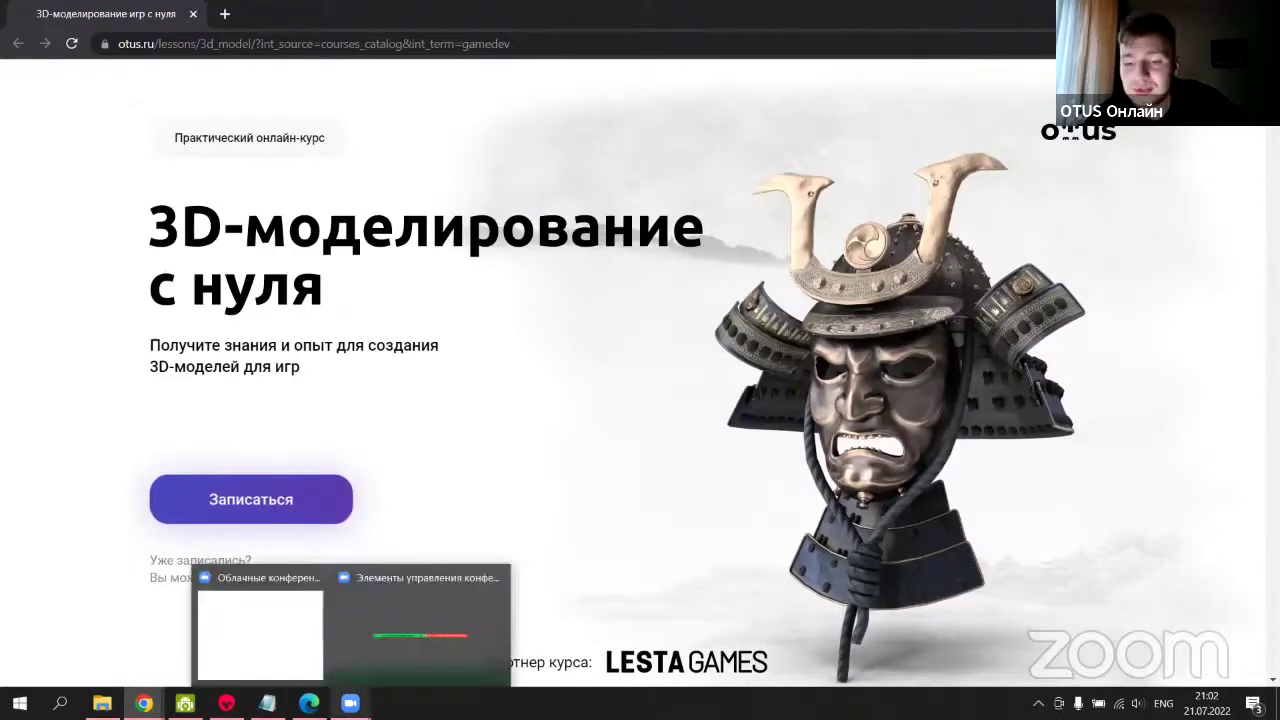
mouse_move(267, 703)
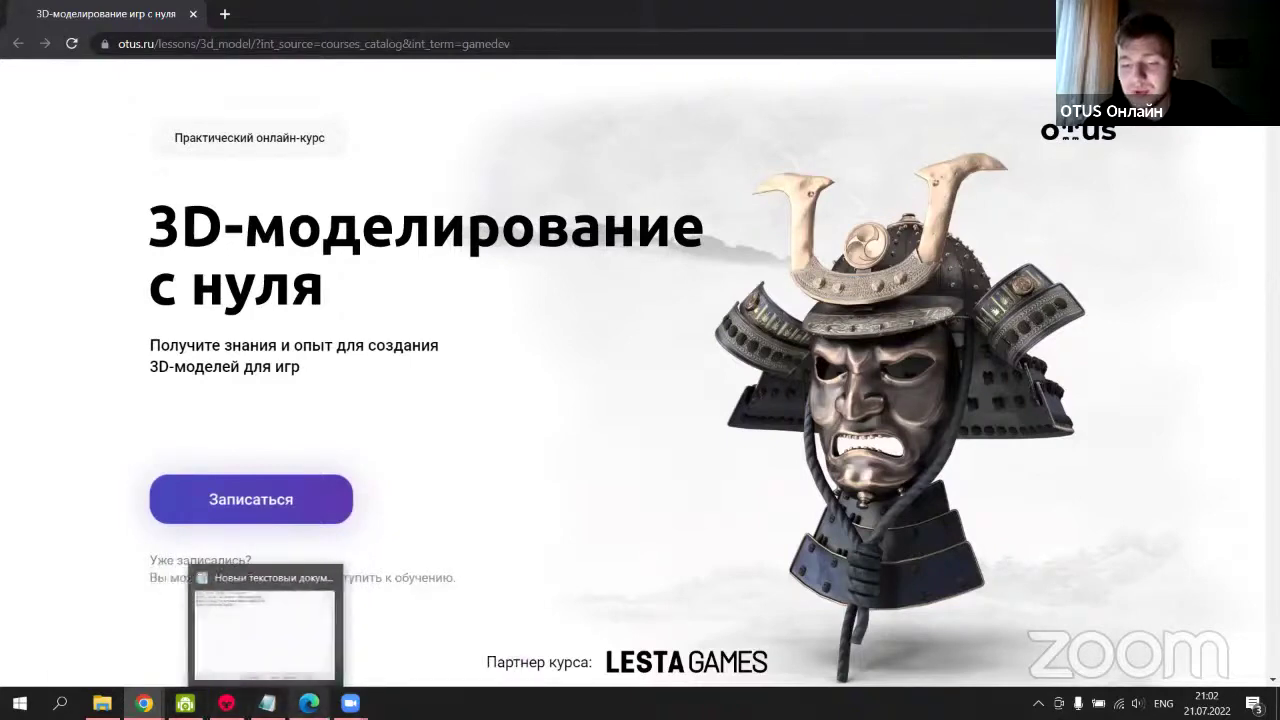
left_click(309, 703)
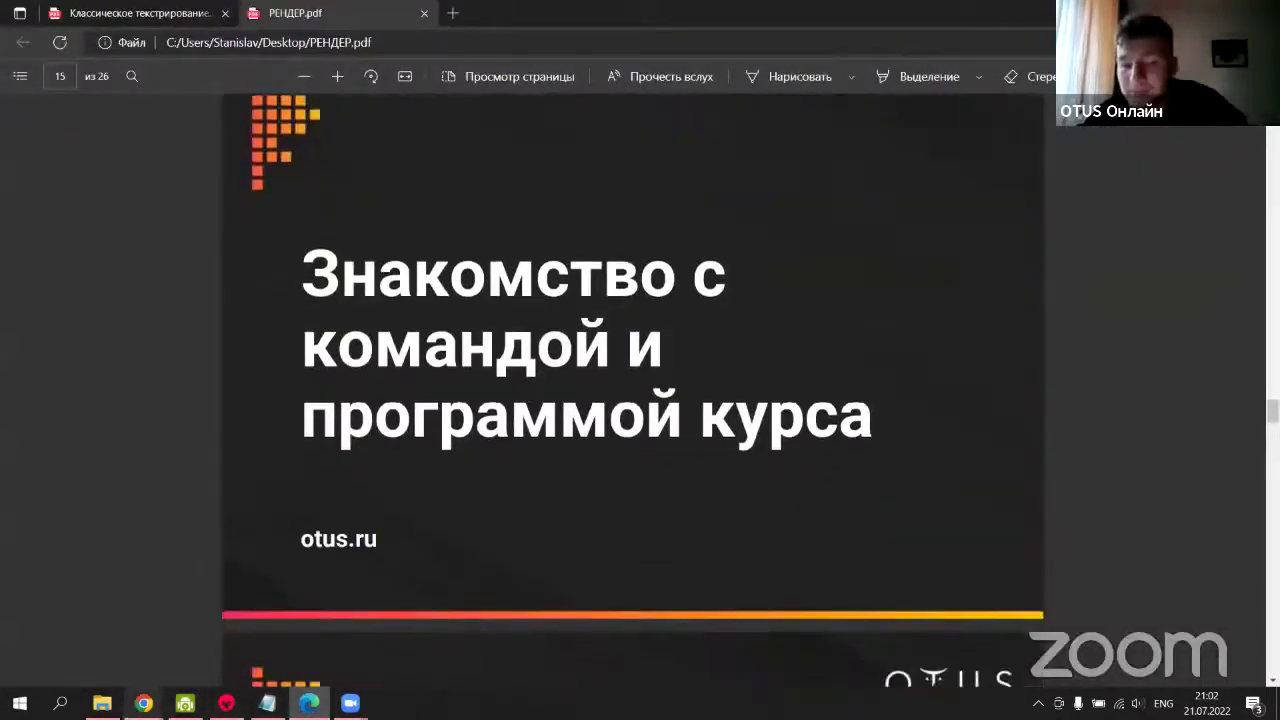
mouse_move(144, 703)
left_click(95, 615)
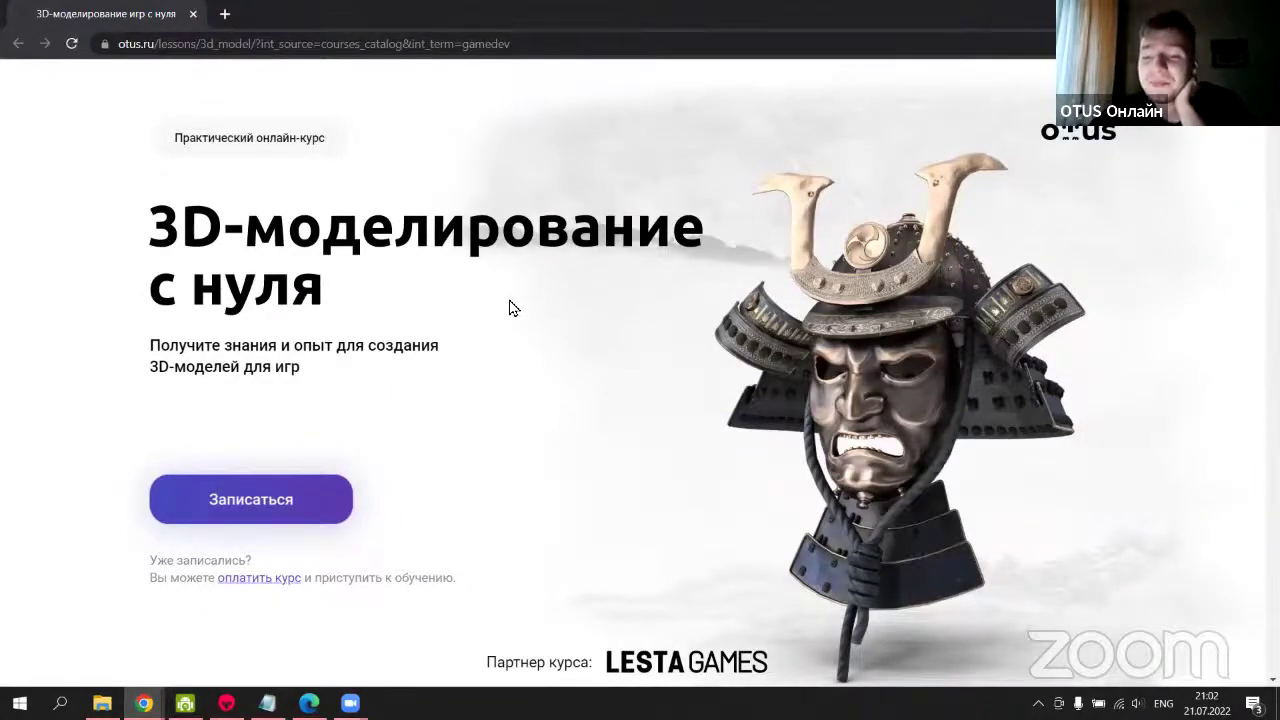
Review the course page's schedule, target audience, benefits, 3D Artist career prospects and the skills taught.
scroll(507, 305, "down", 3)
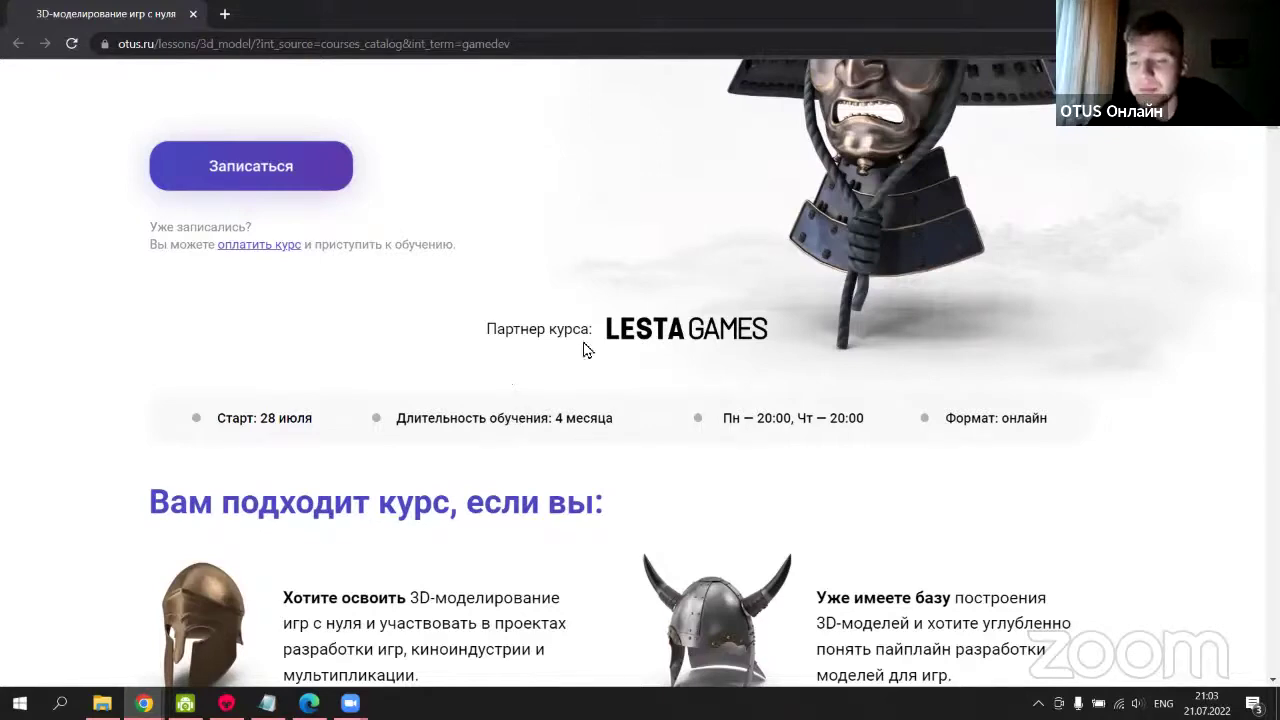
scroll(586, 349, "down", 3)
scroll(549, 325, "down", 3)
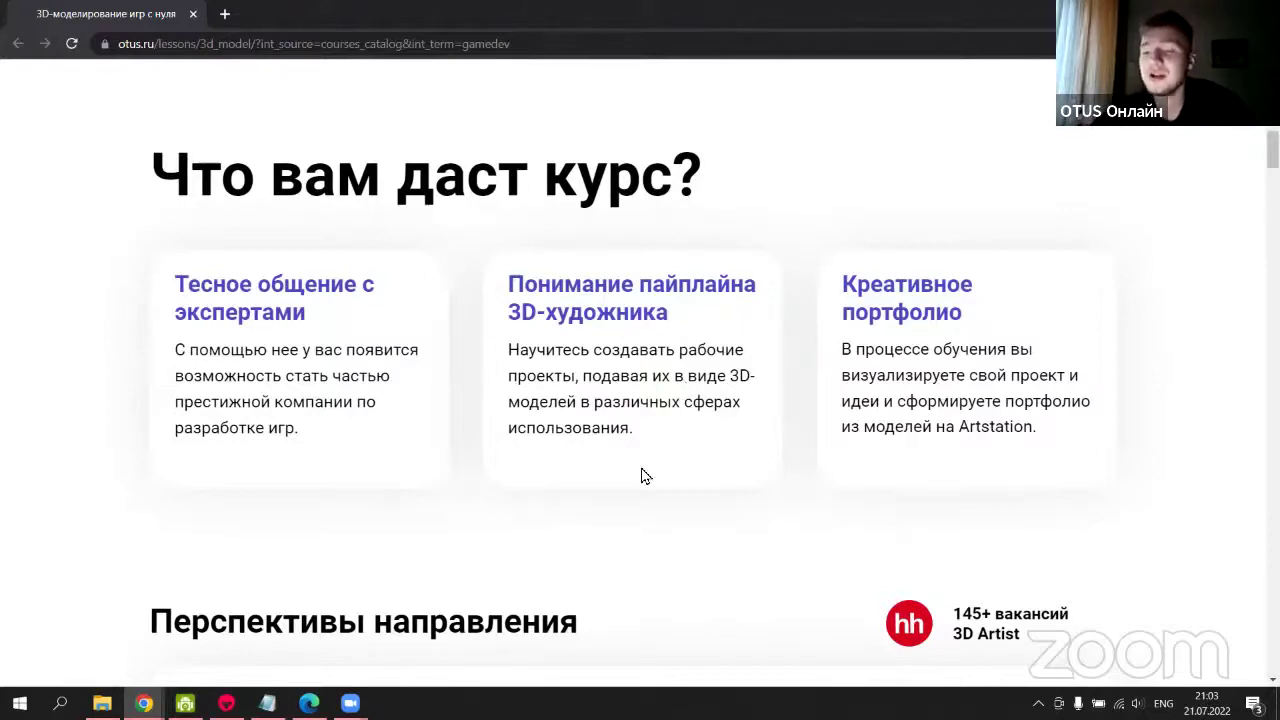
scroll(660, 460, "down", 4)
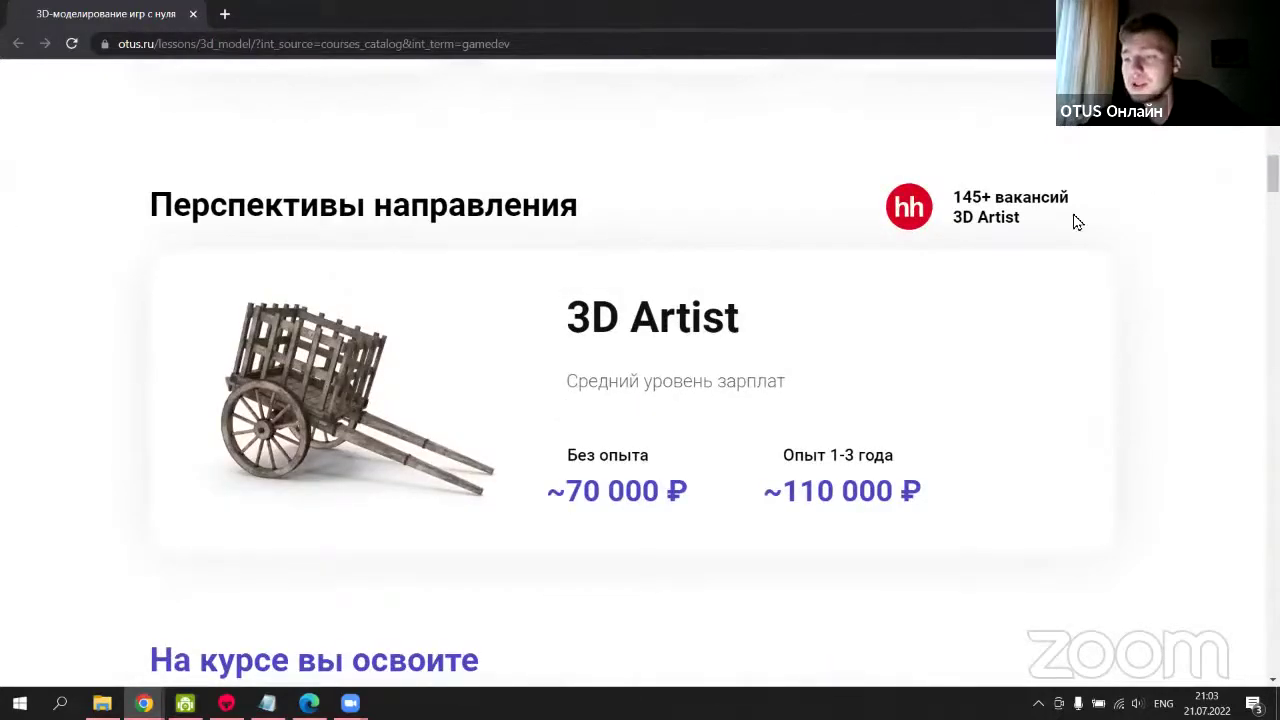
scroll(508, 408, "down", 5)
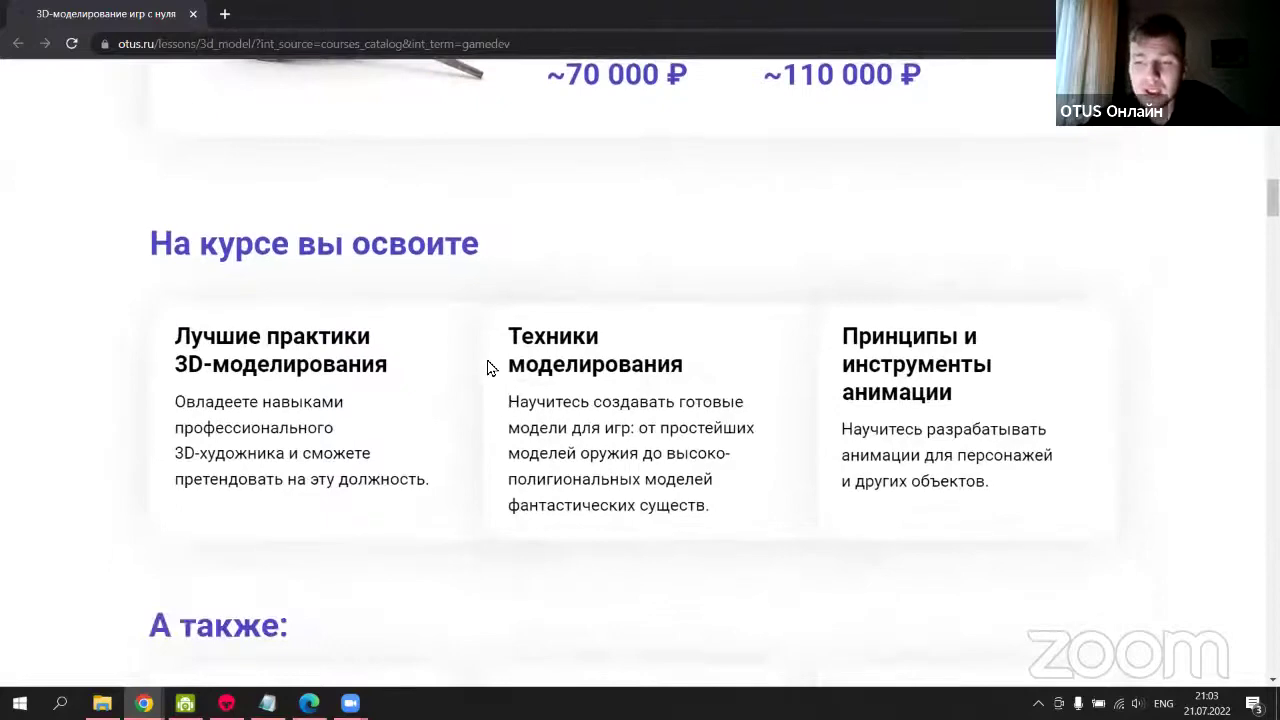
scroll(430, 330, "down", 3)
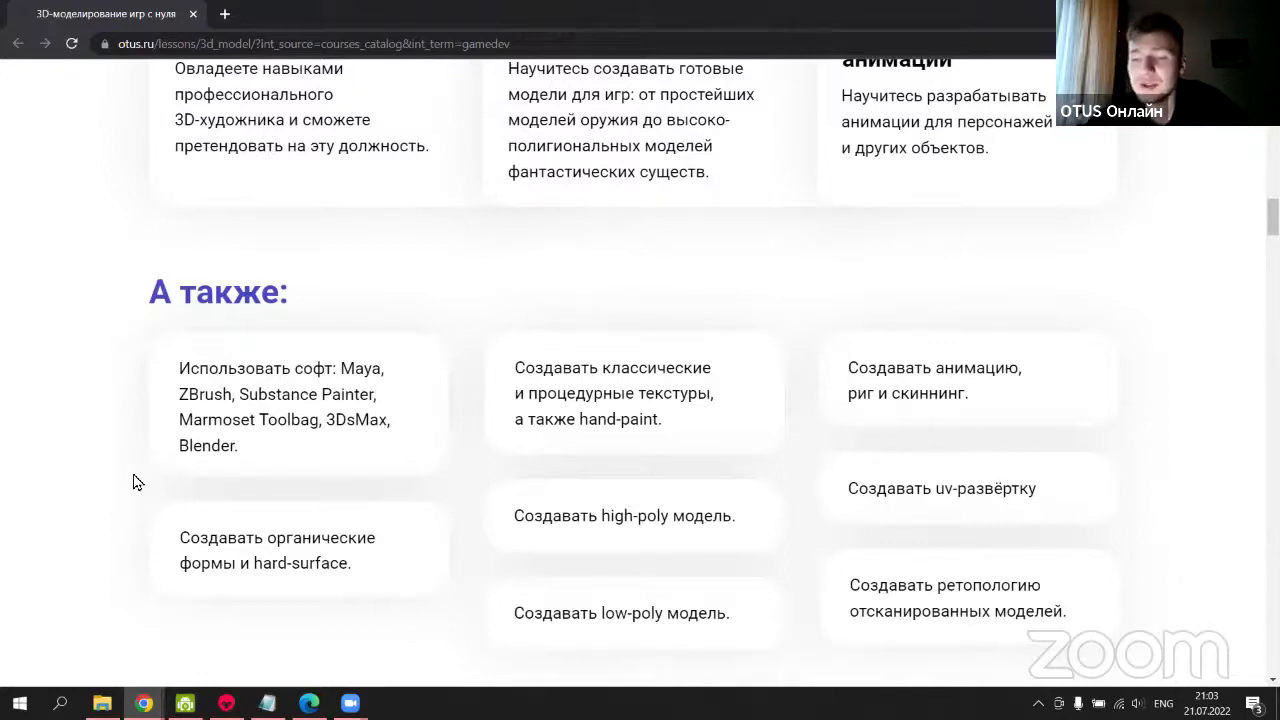
scroll(660, 403, "down", 2)
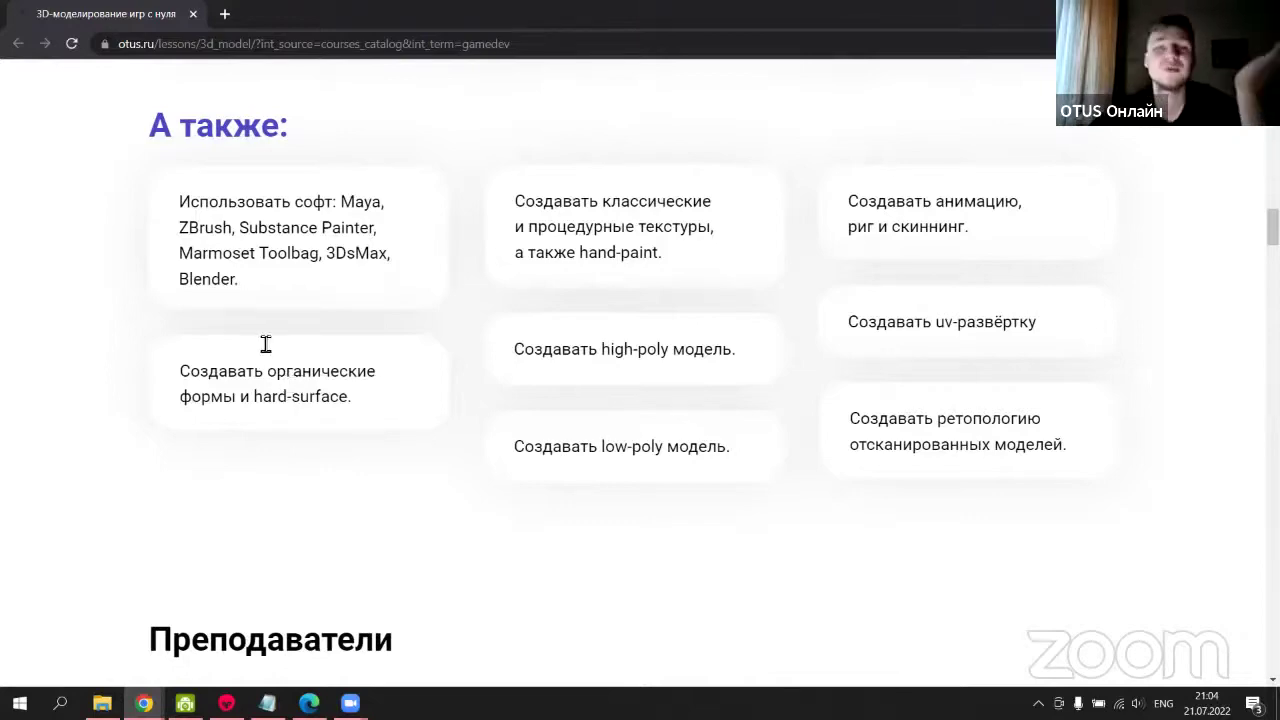
Browse the teacher profiles in the "Преподаватели" section, from the course leader to the third teacher and back one.
scroll(168, 328, "down", 1)
scroll(168, 328, "down", 6)
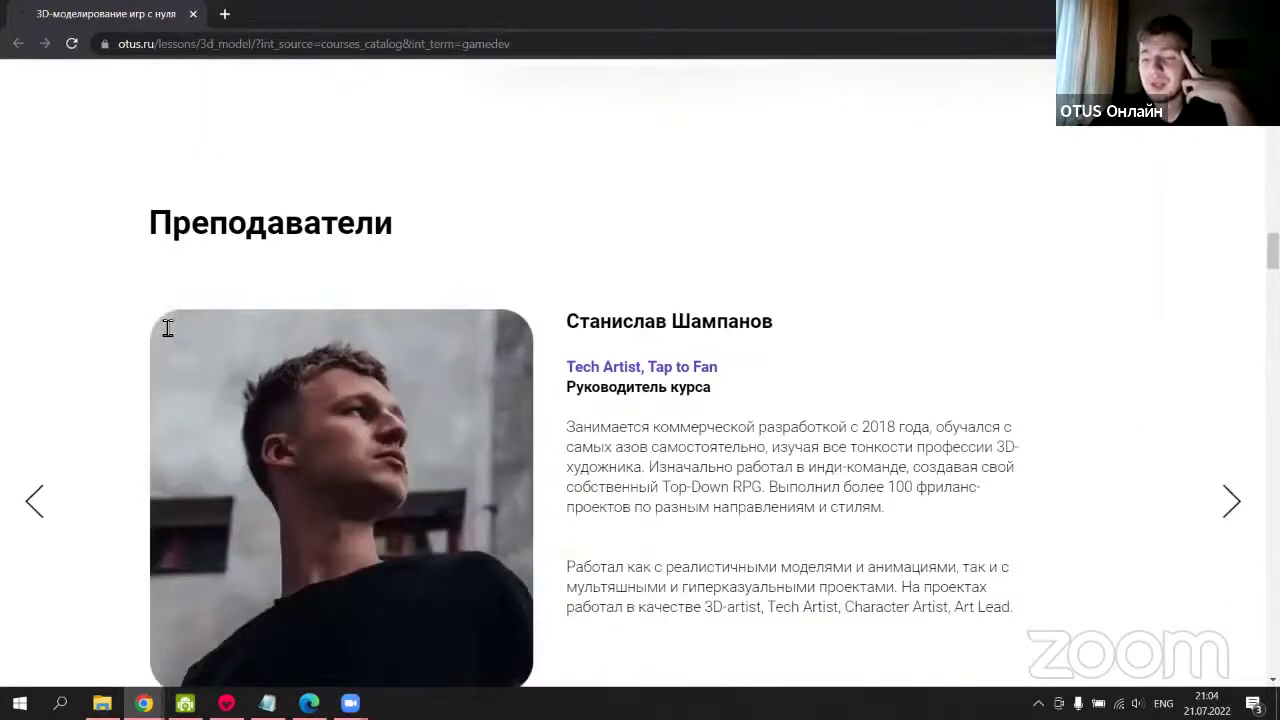
scroll(229, 310, "up", 1)
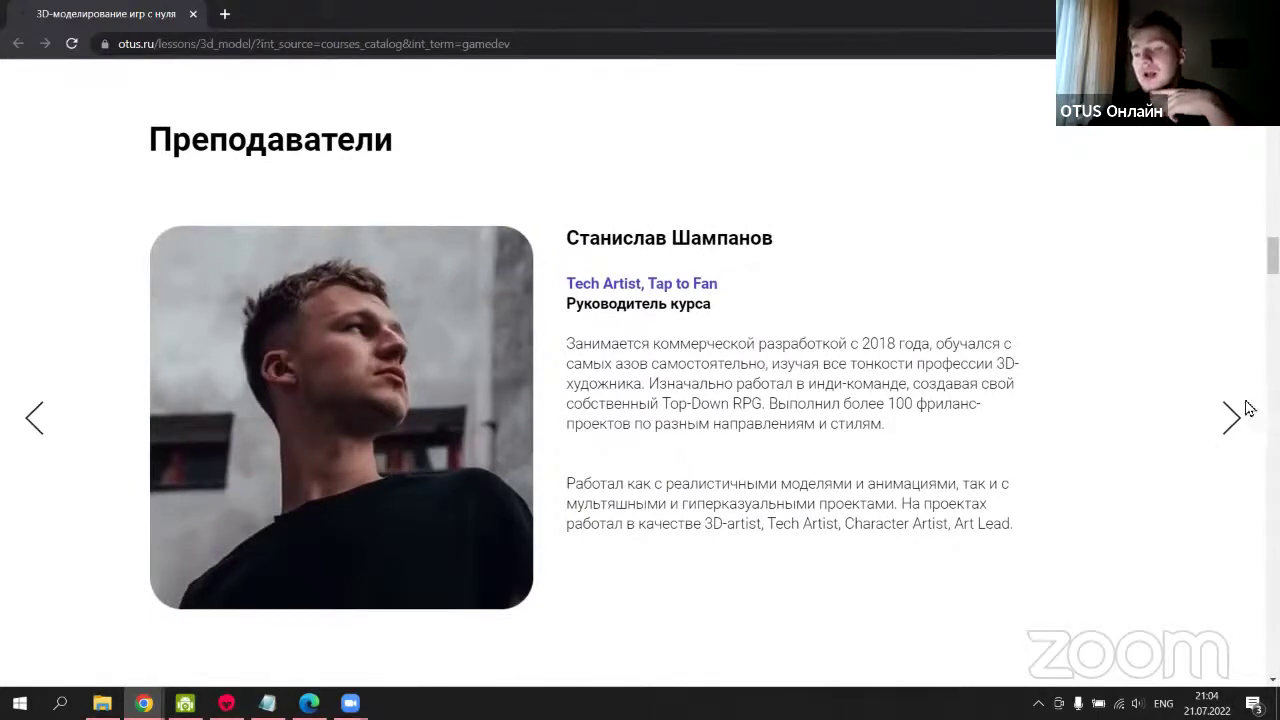
left_click(1201, 409)
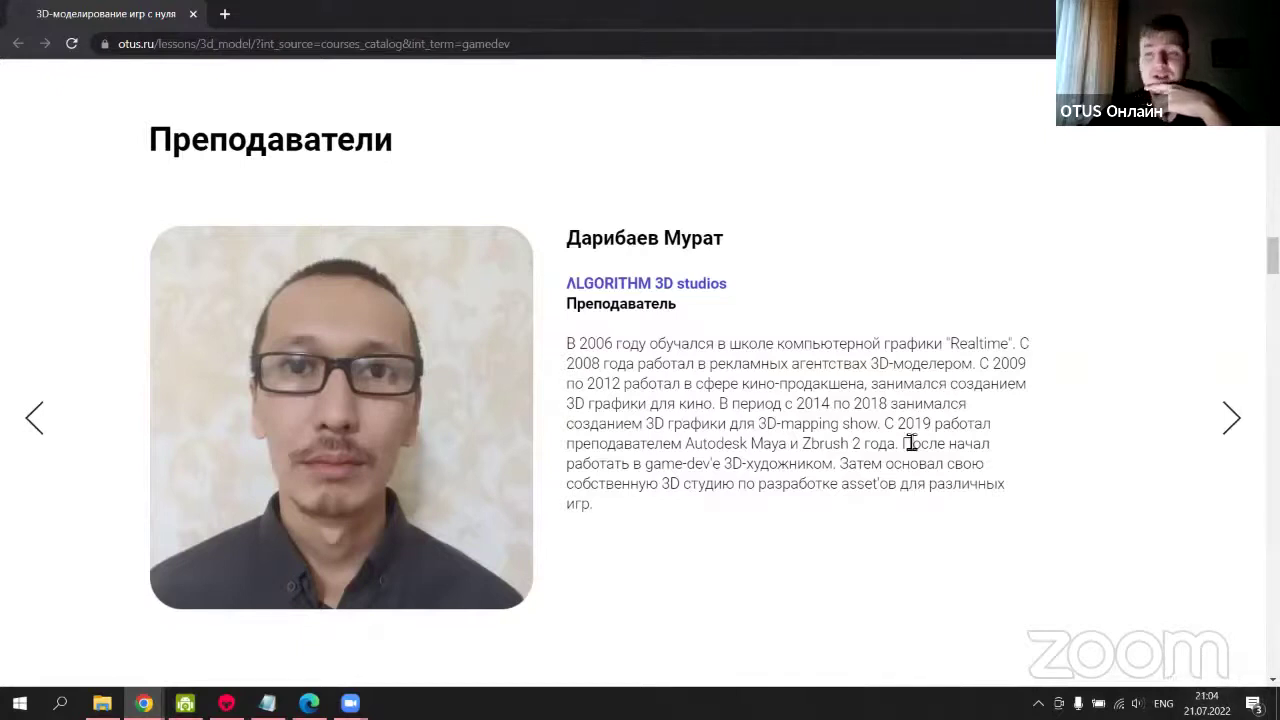
left_click(1227, 429)
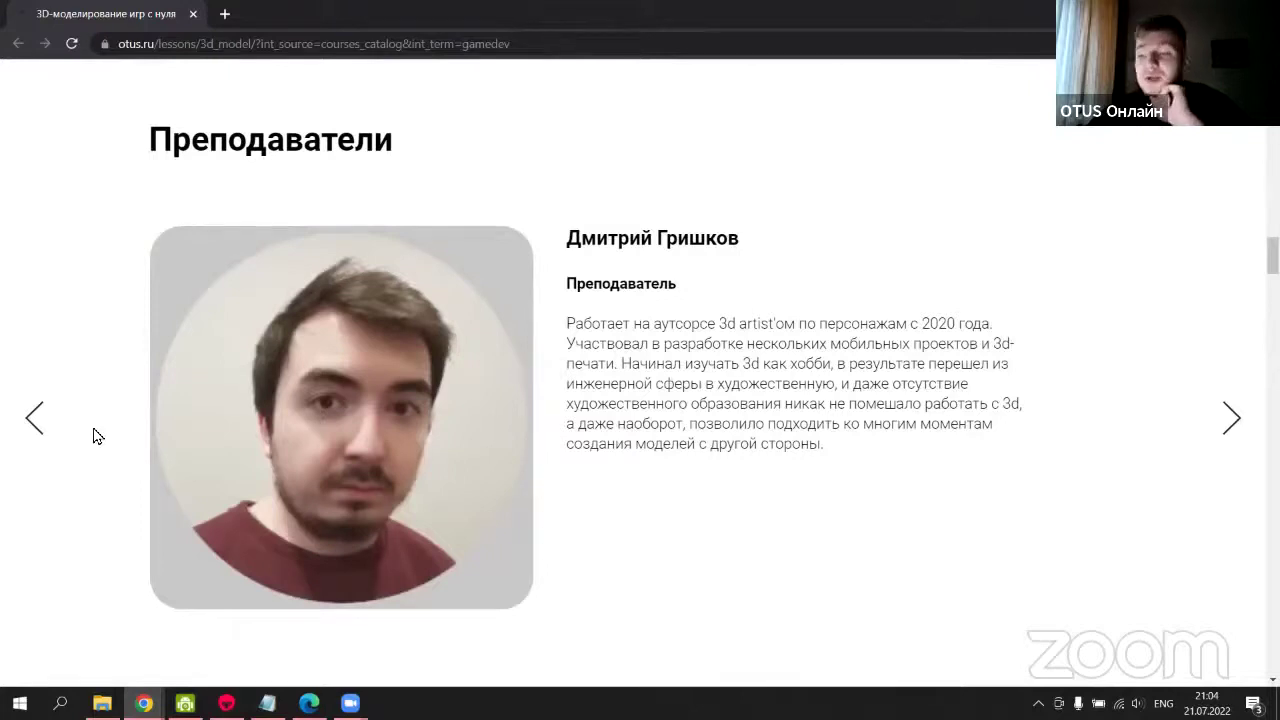
left_click(38, 421)
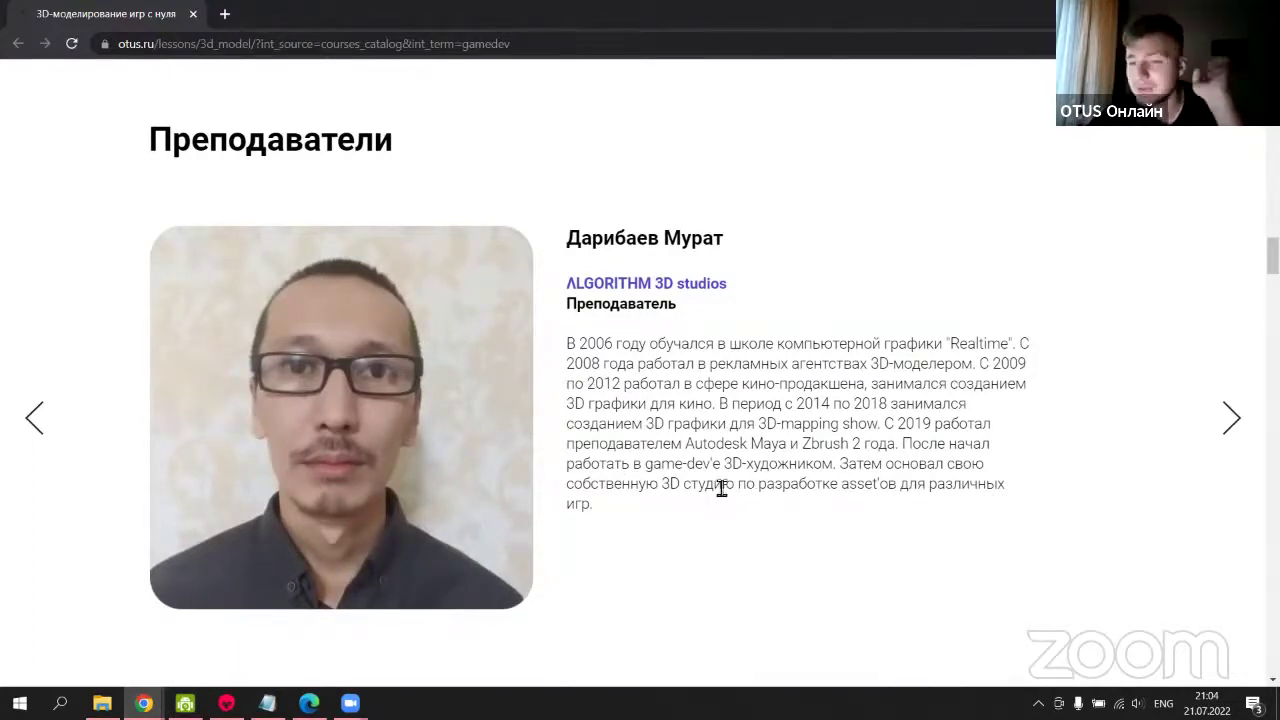
Browse the teachers' example works in the models gallery, showing the tank, the robot with energy blades and the orc sculpt.
scroll(735, 478, "down", 3)
scroll(739, 470, "down", 6)
scroll(733, 288, "up", 1)
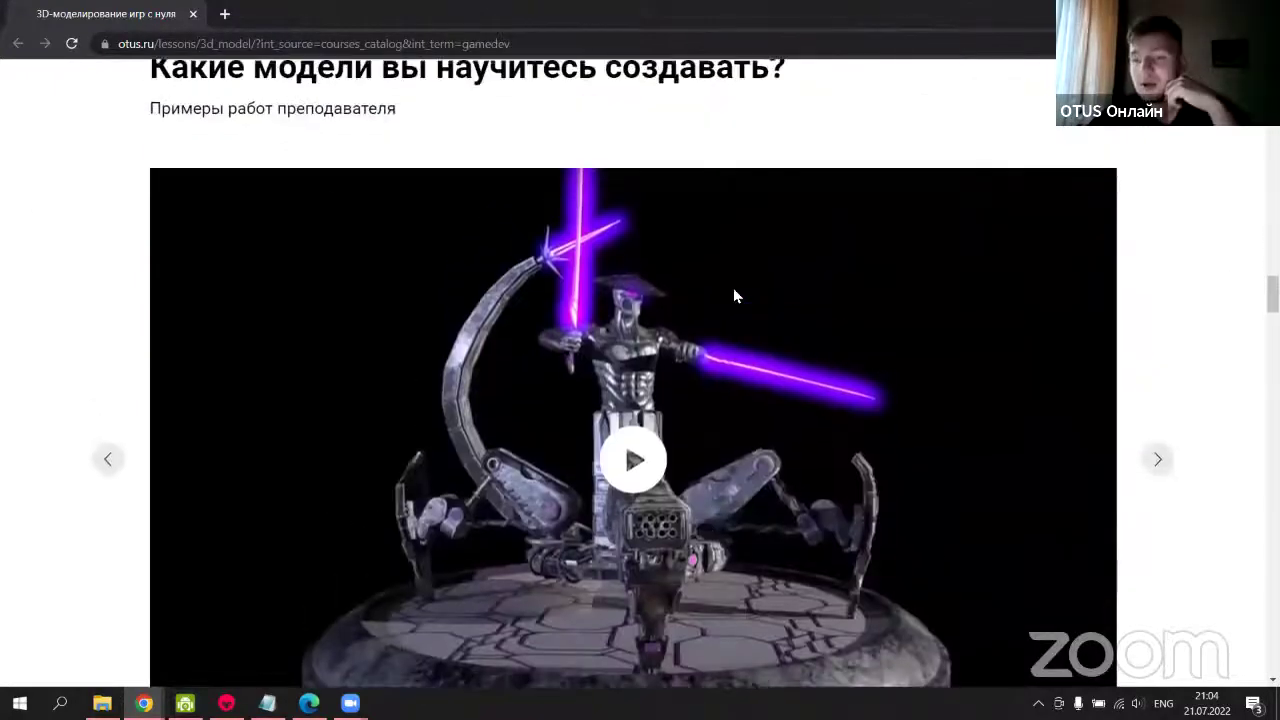
scroll(729, 298, "down", 1)
left_click(108, 373)
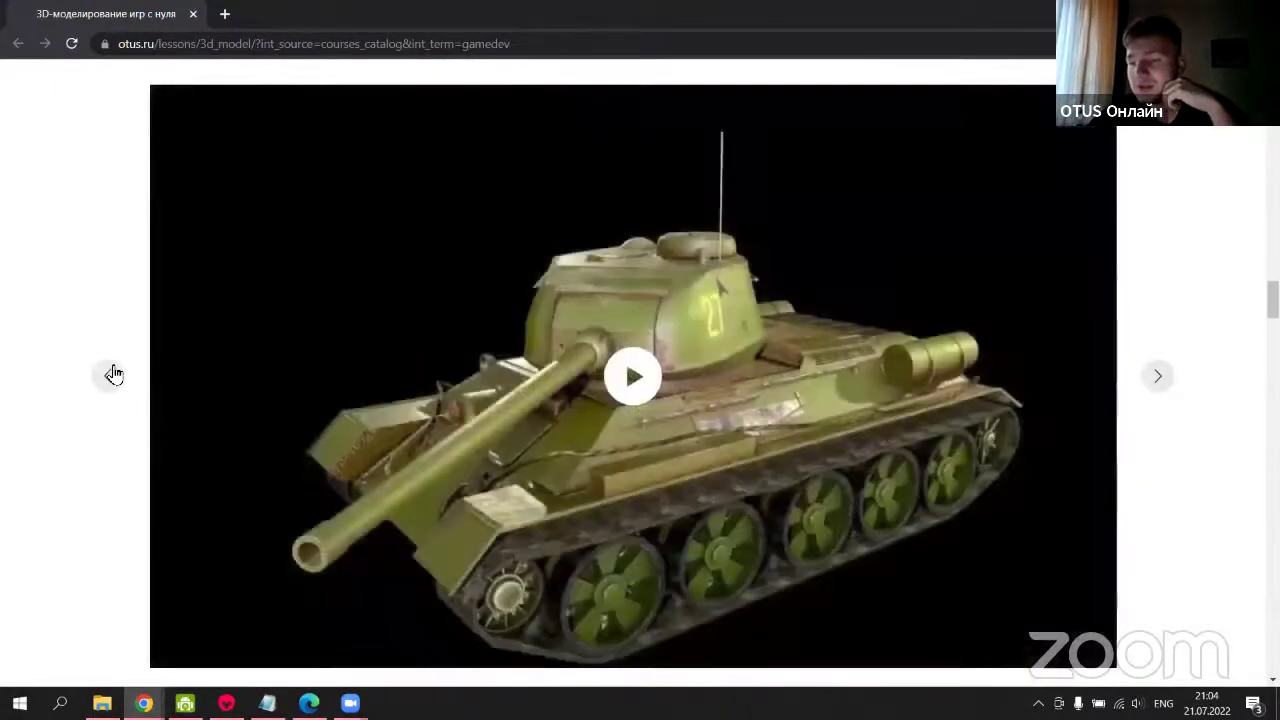
left_click(1158, 384)
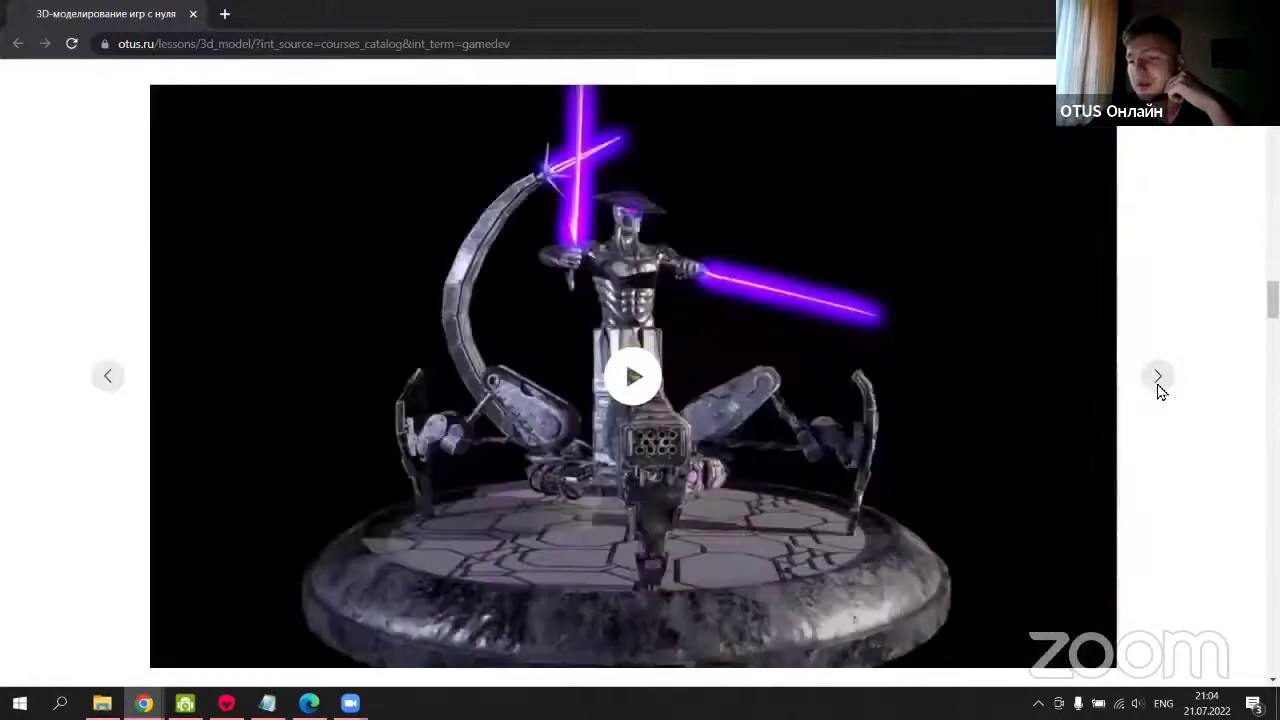
left_click(1159, 386)
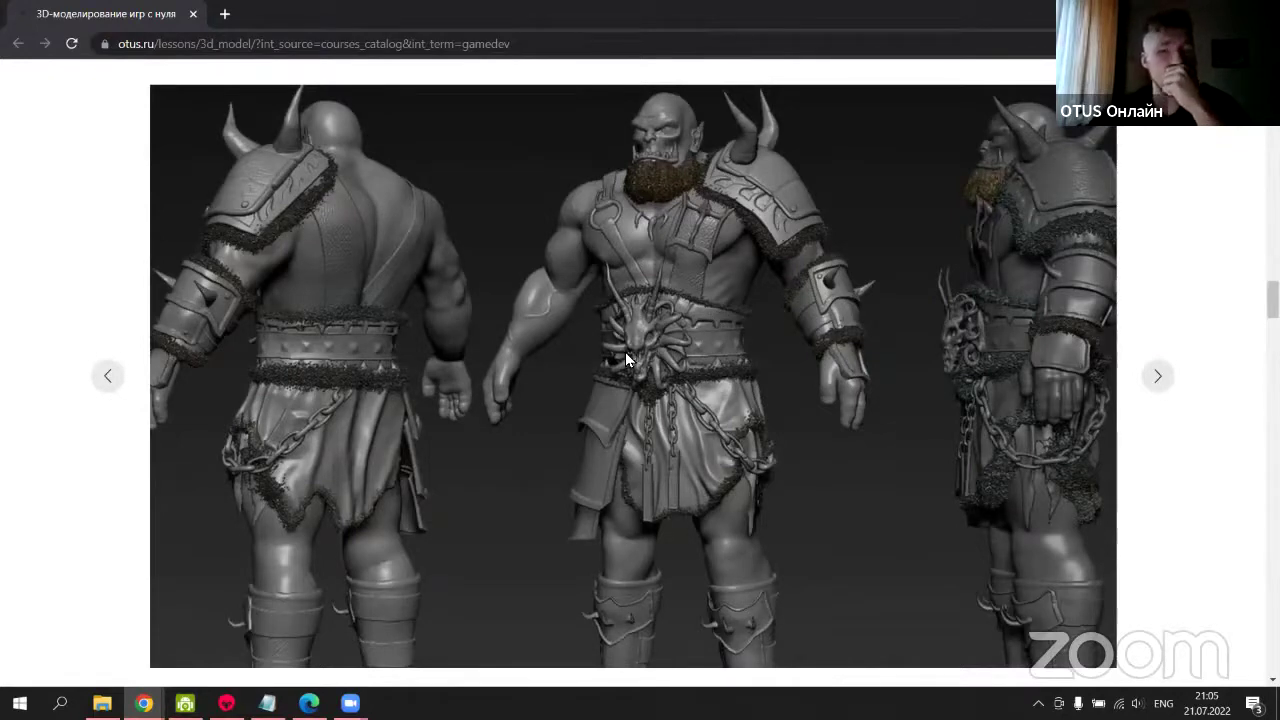
Show the "Формат обучения" section describing the webinars, practice and community.
scroll(630, 345, "down", 3)
scroll(636, 331, "down", 4)
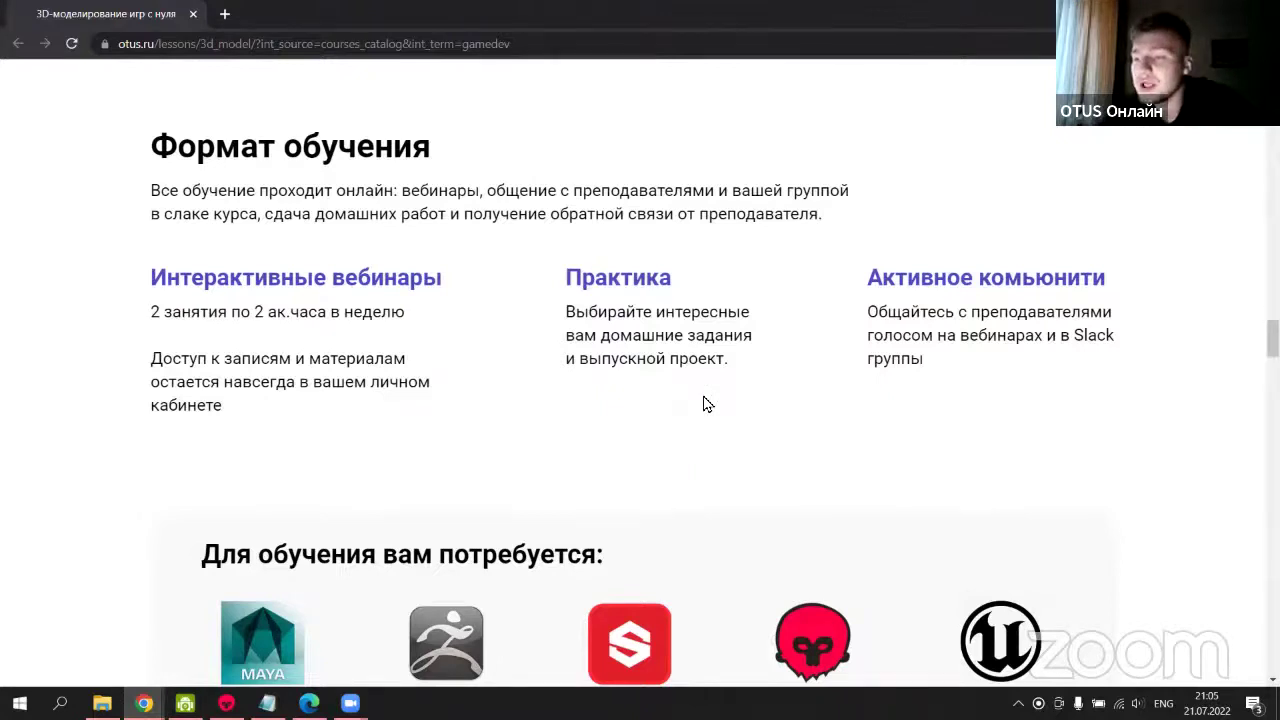
Review the course's required software list and the nine modules in the "Программа курса" section.
scroll(707, 403, "down", 2)
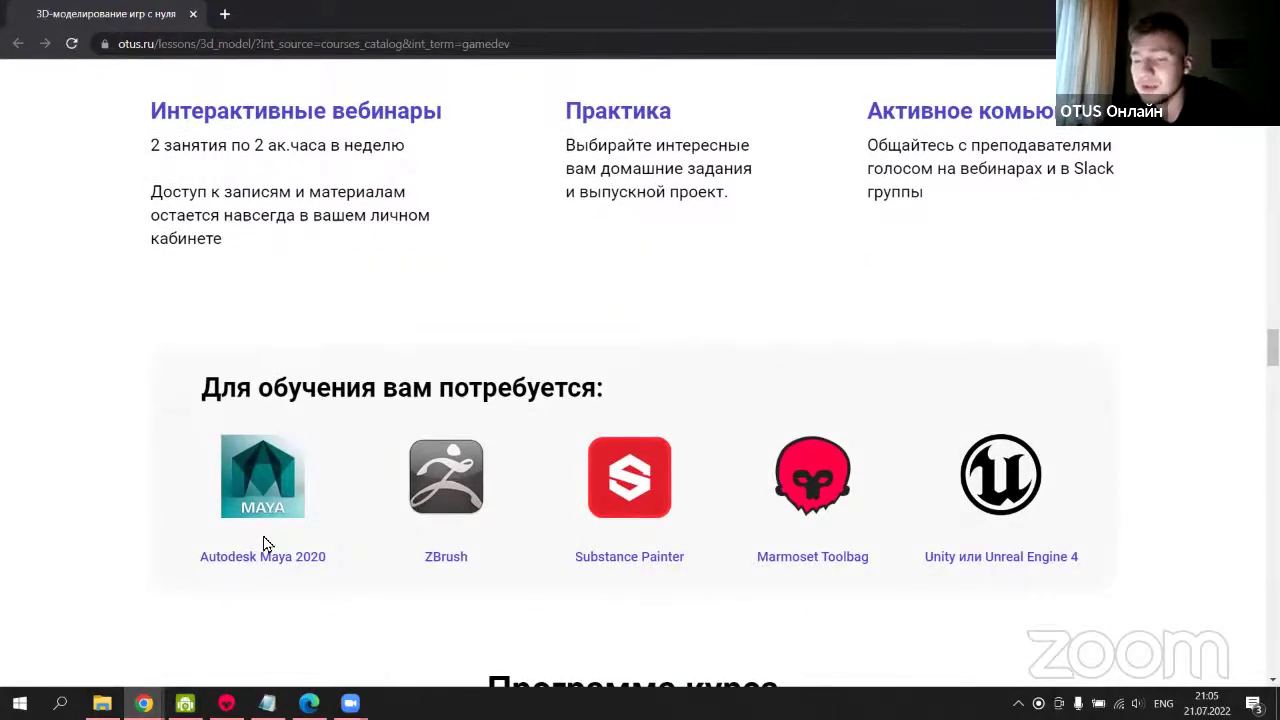
scroll(265, 541, "down", 3)
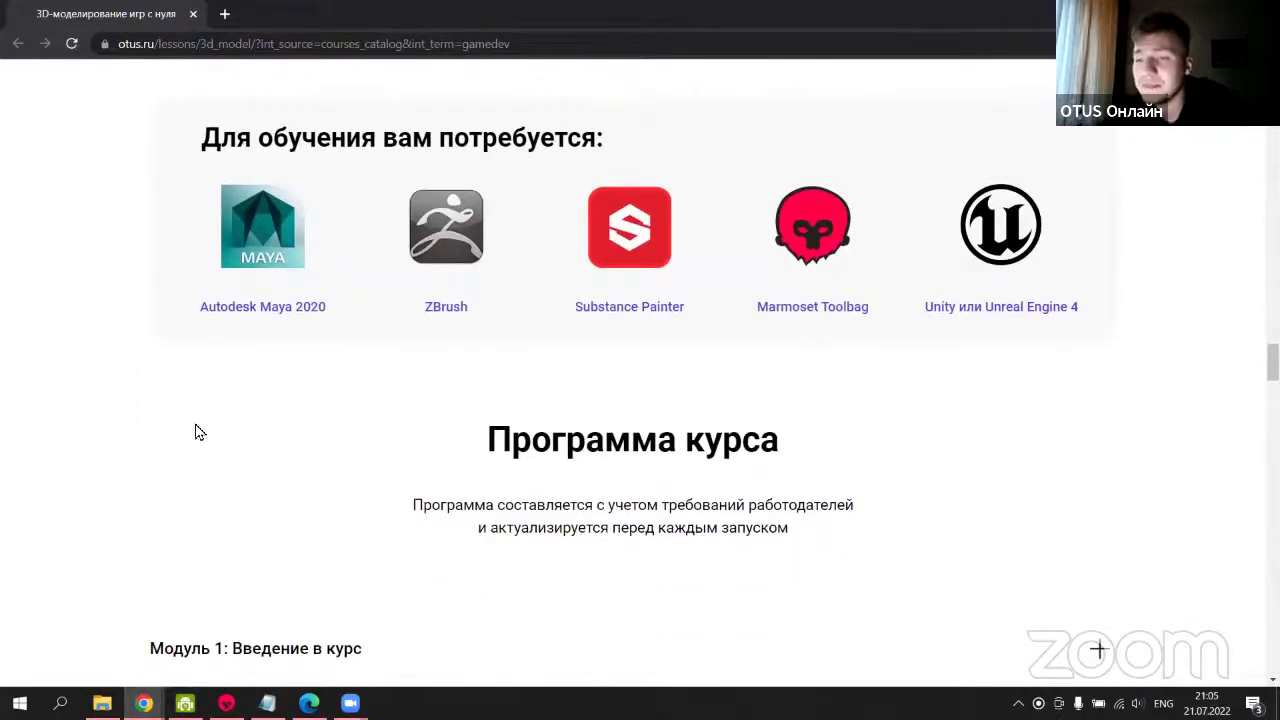
scroll(835, 380, "down", 3)
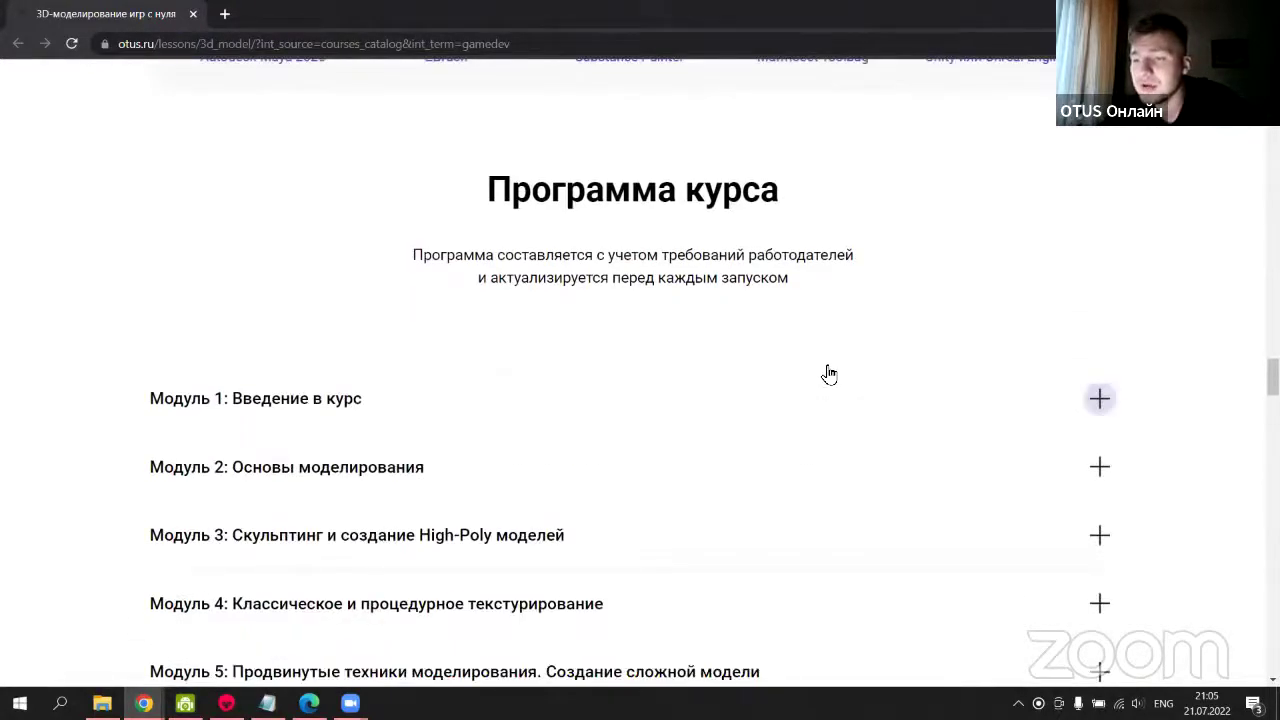
scroll(437, 360, "down", 3)
scroll(345, 175, "down", 1)
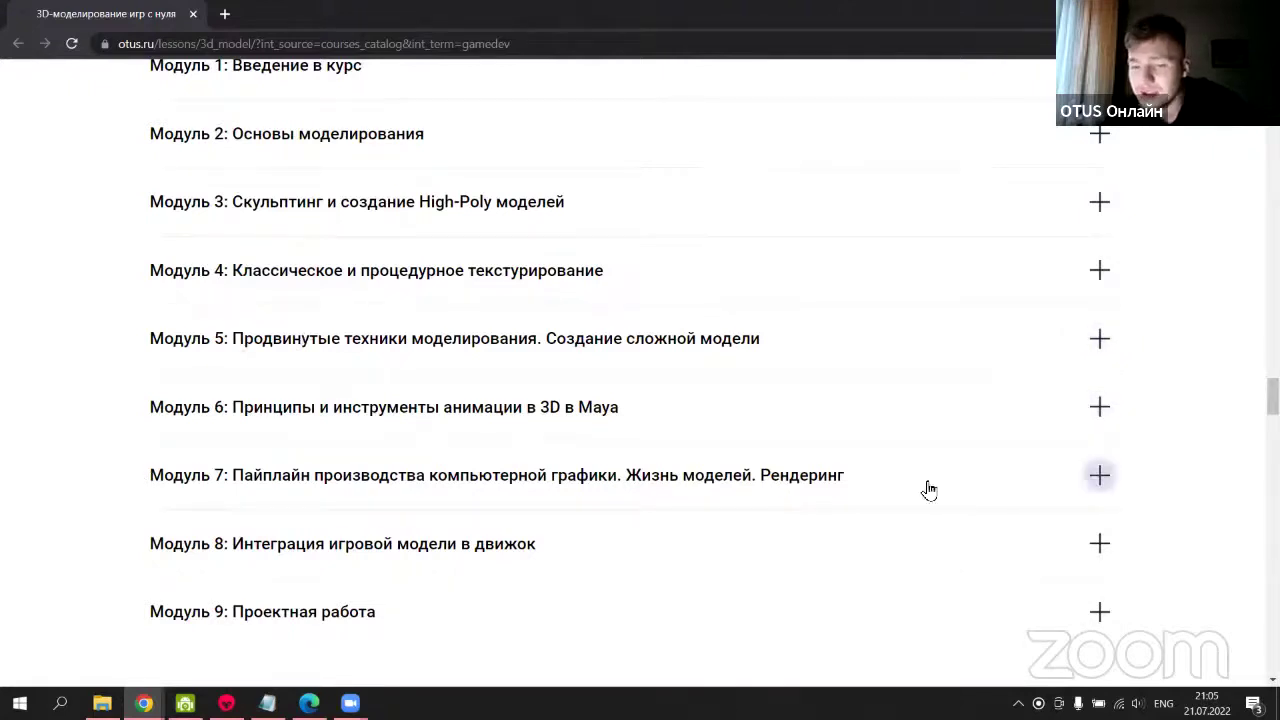
scroll(300, 551, "down", 3)
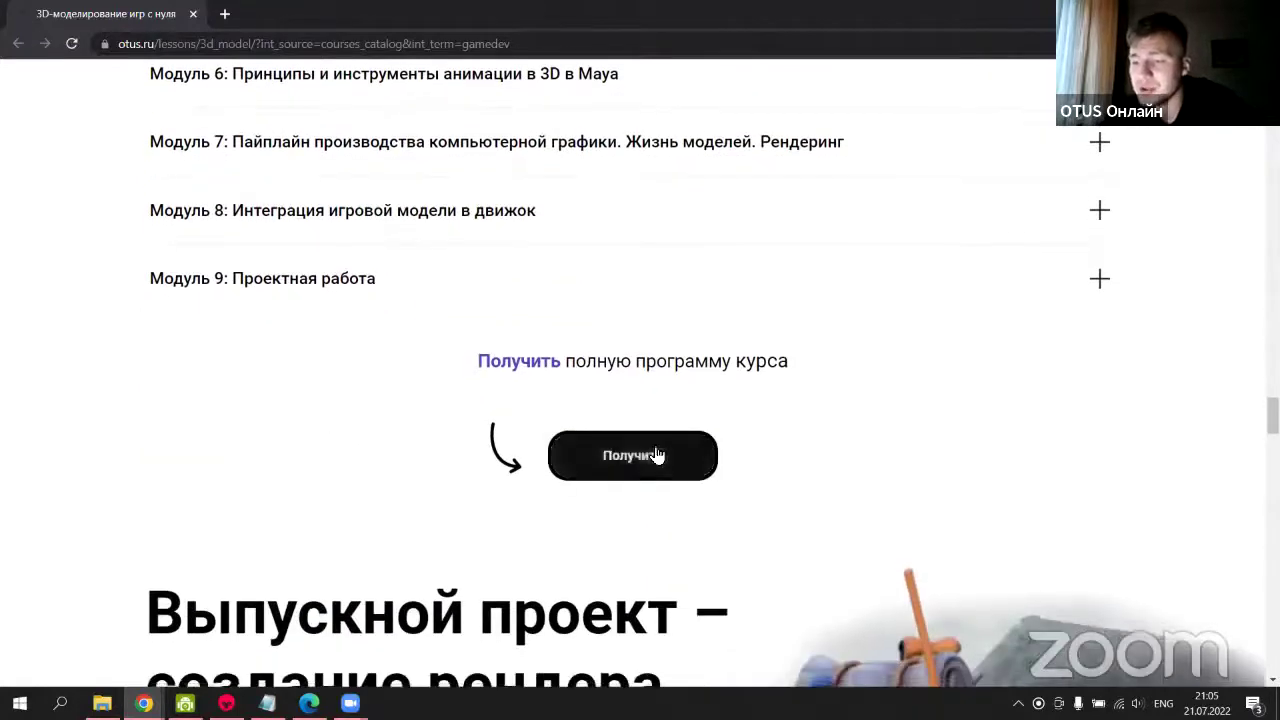
Copy the course page's web address and send it as a message in the OTUS webinar chat.
left_click(522, 44)
key("ctrl+c")
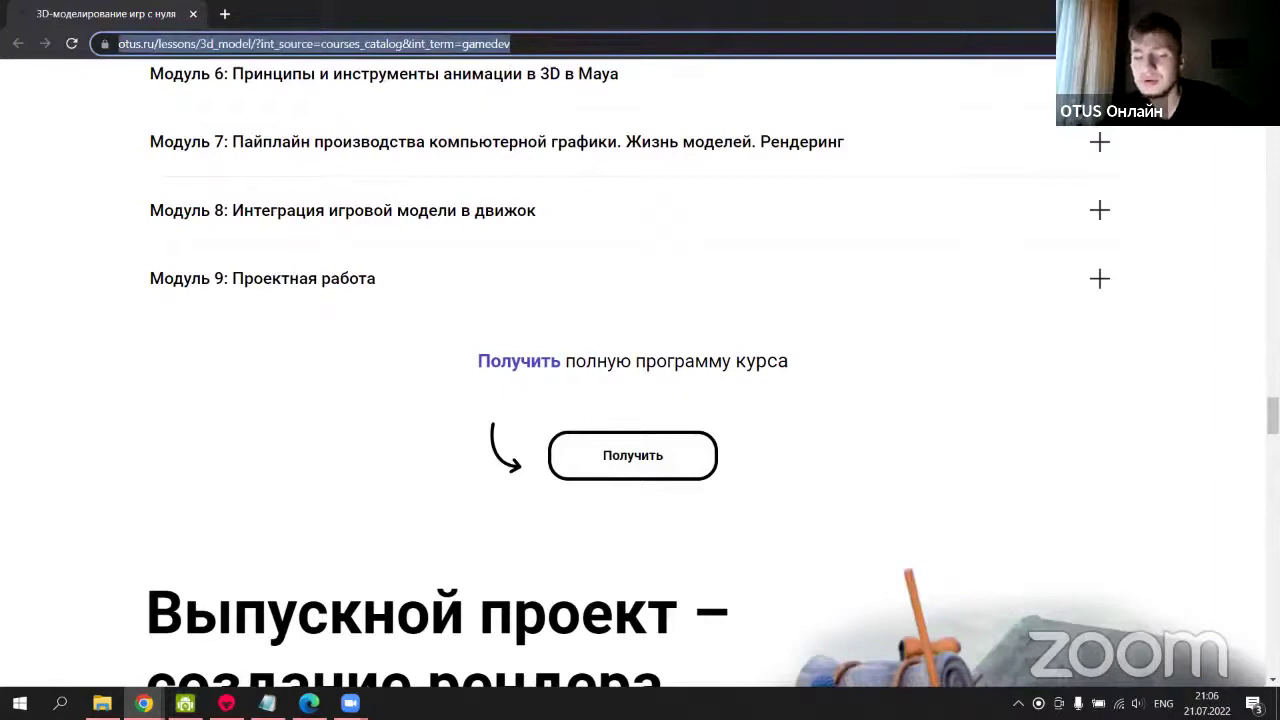
left_click(350, 703)
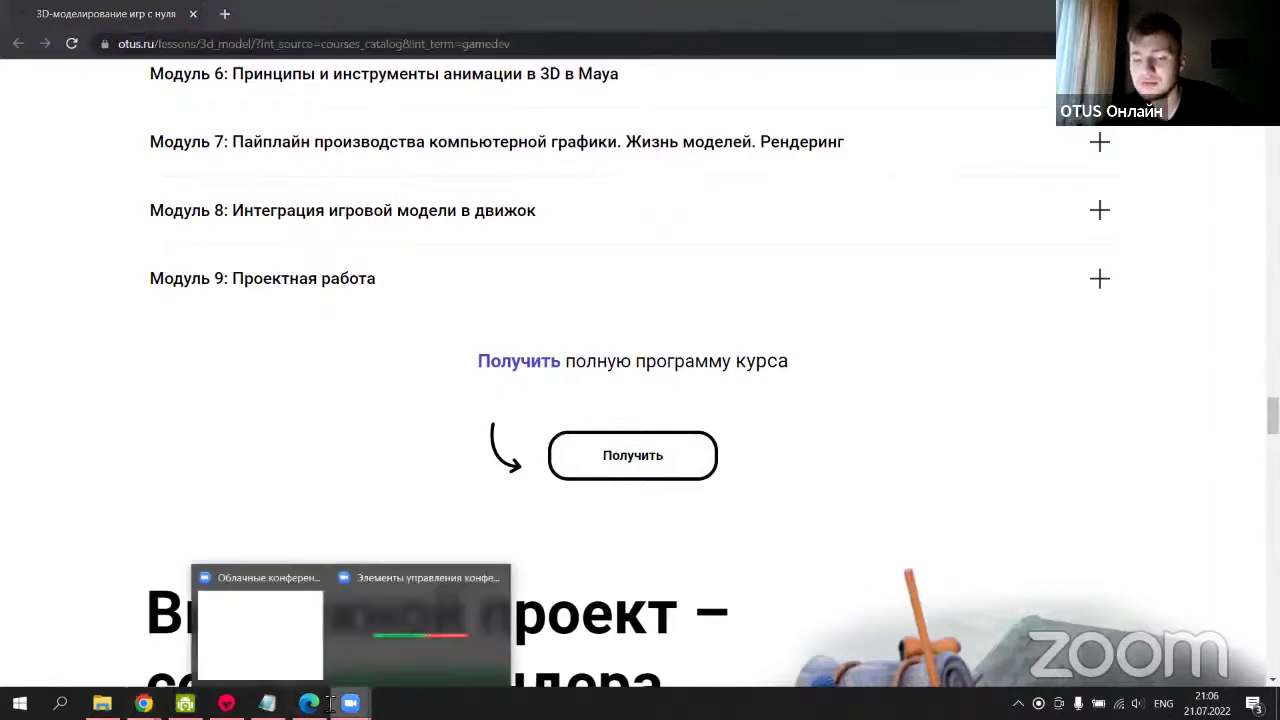
left_click(251, 618)
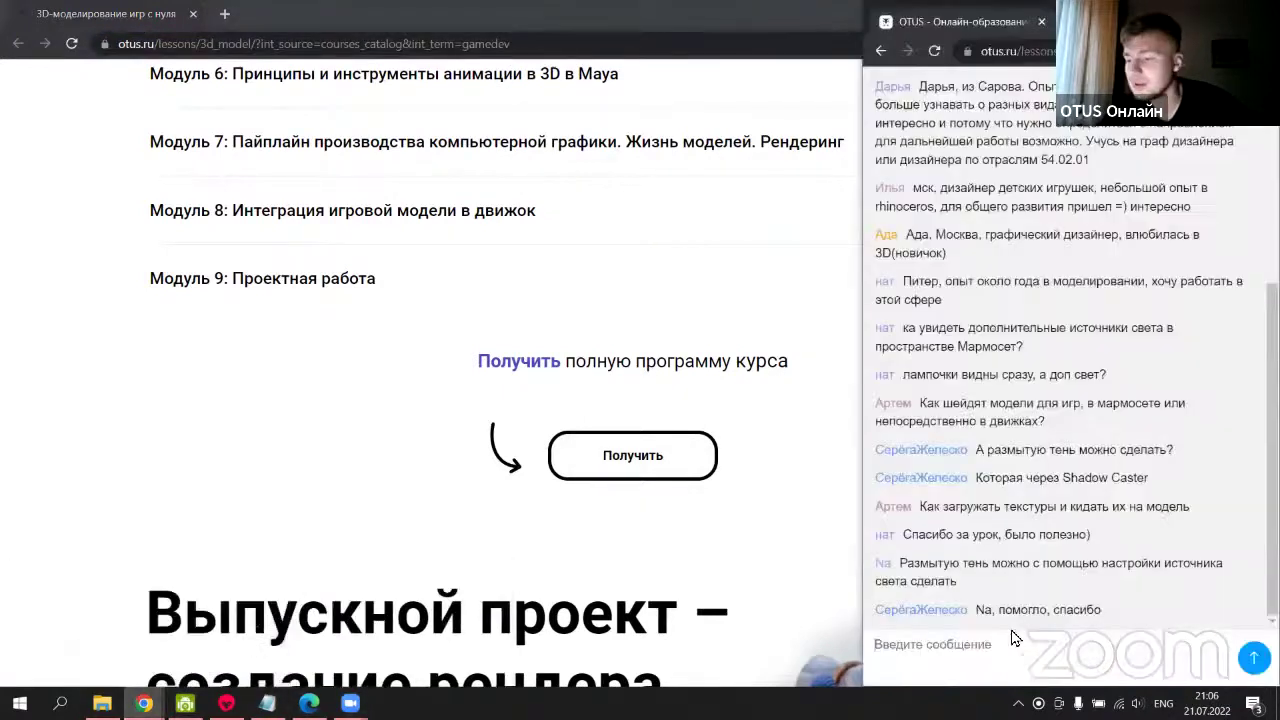
key("ctrl+v")
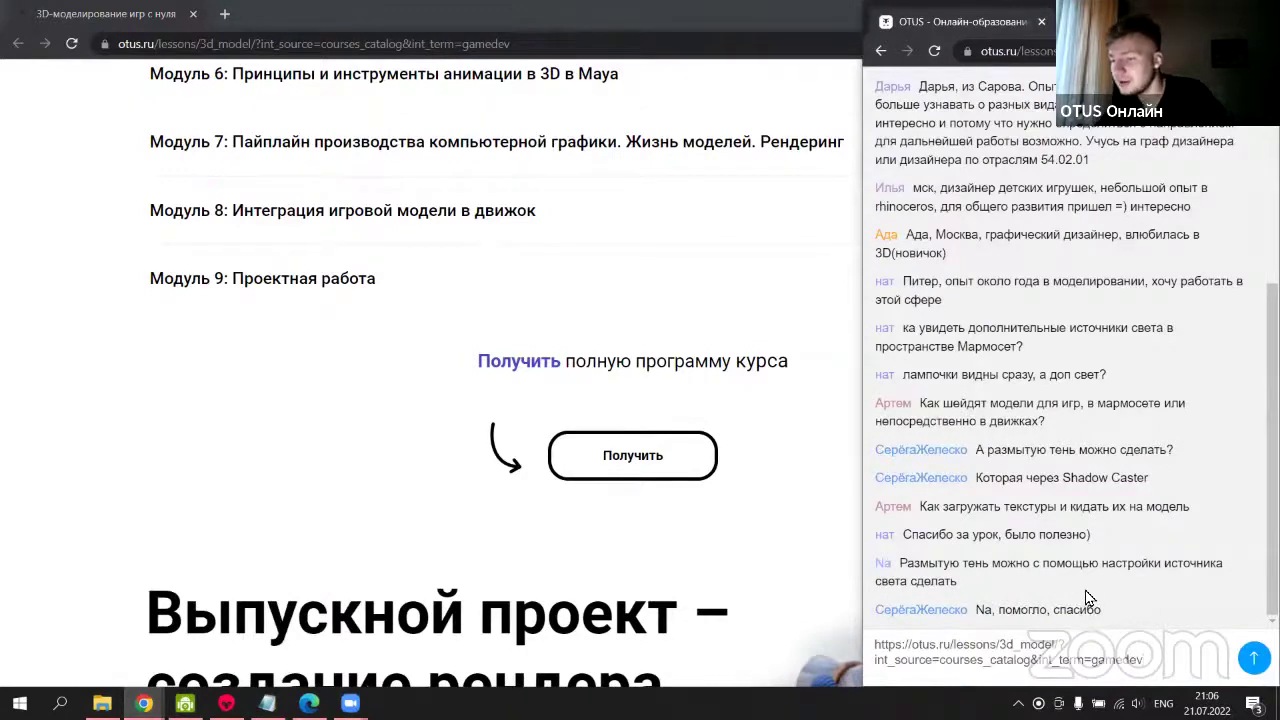
key("Return")
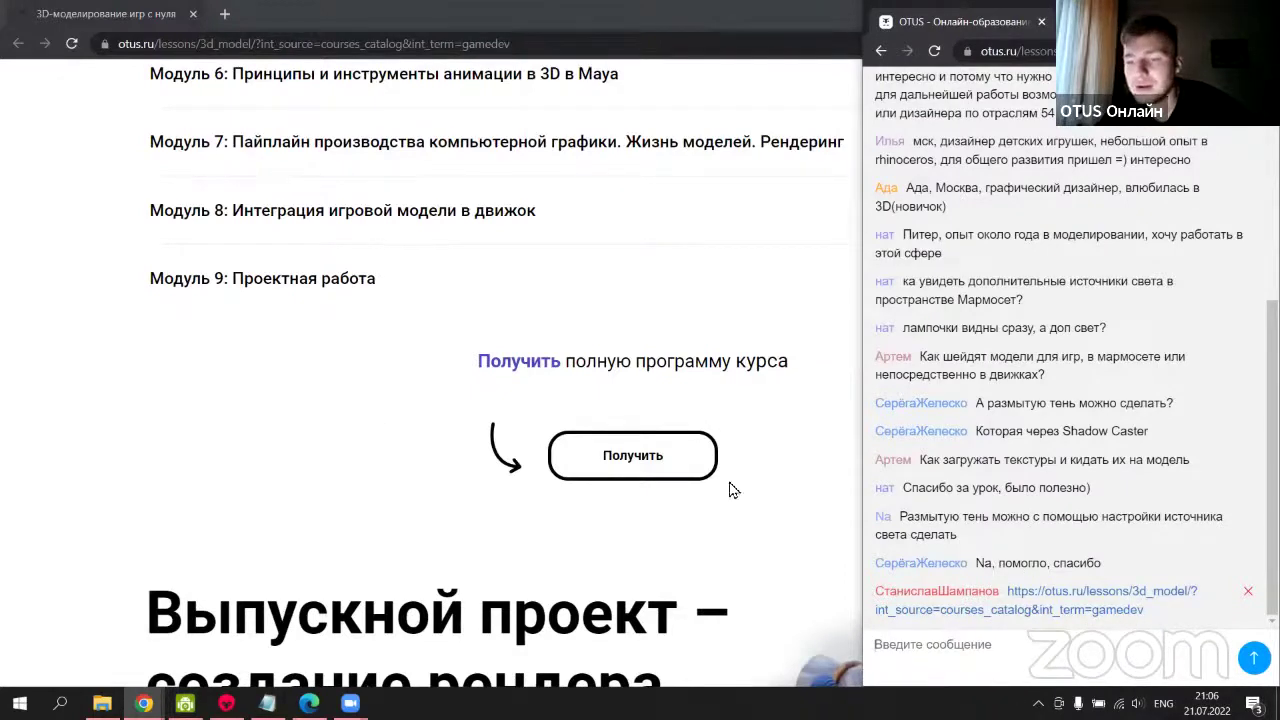
Review the graduation project, the partner Lesta Games, the career centre, upcoming events and the "После обучения вы" section with the certificate.
left_click(143, 436)
scroll(600, 409, "down", 3)
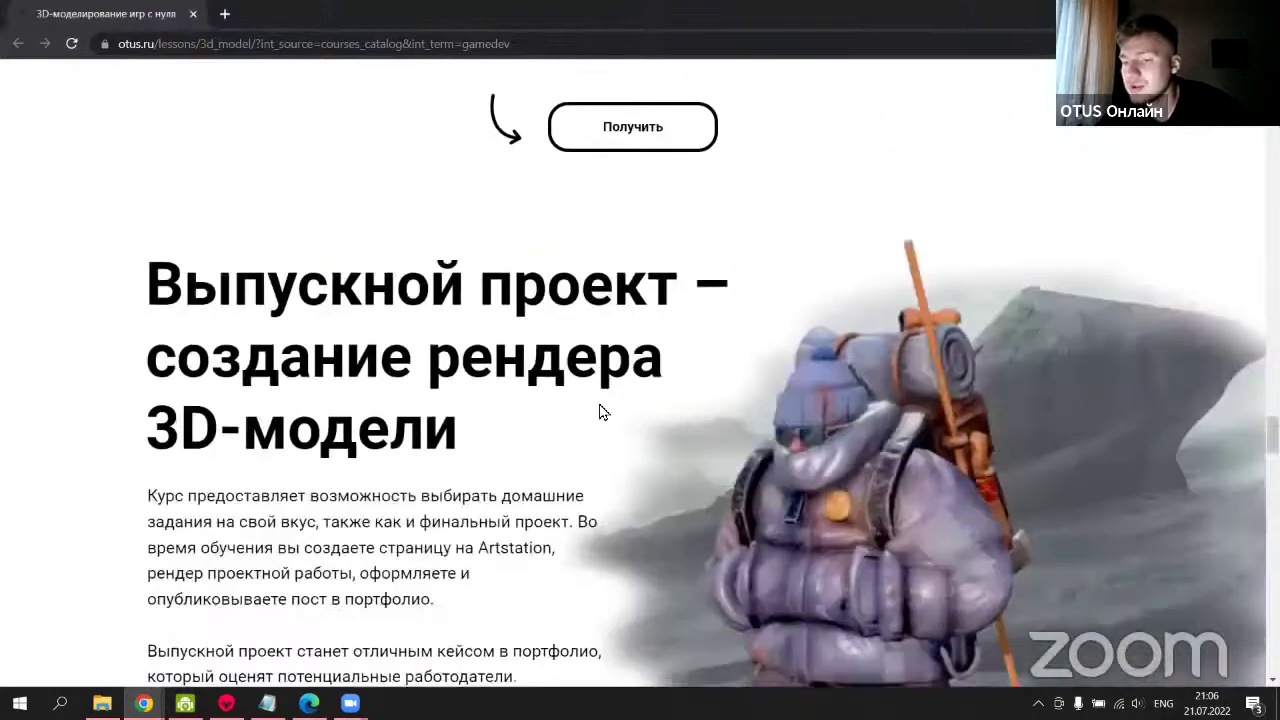
scroll(581, 342, "down", 8)
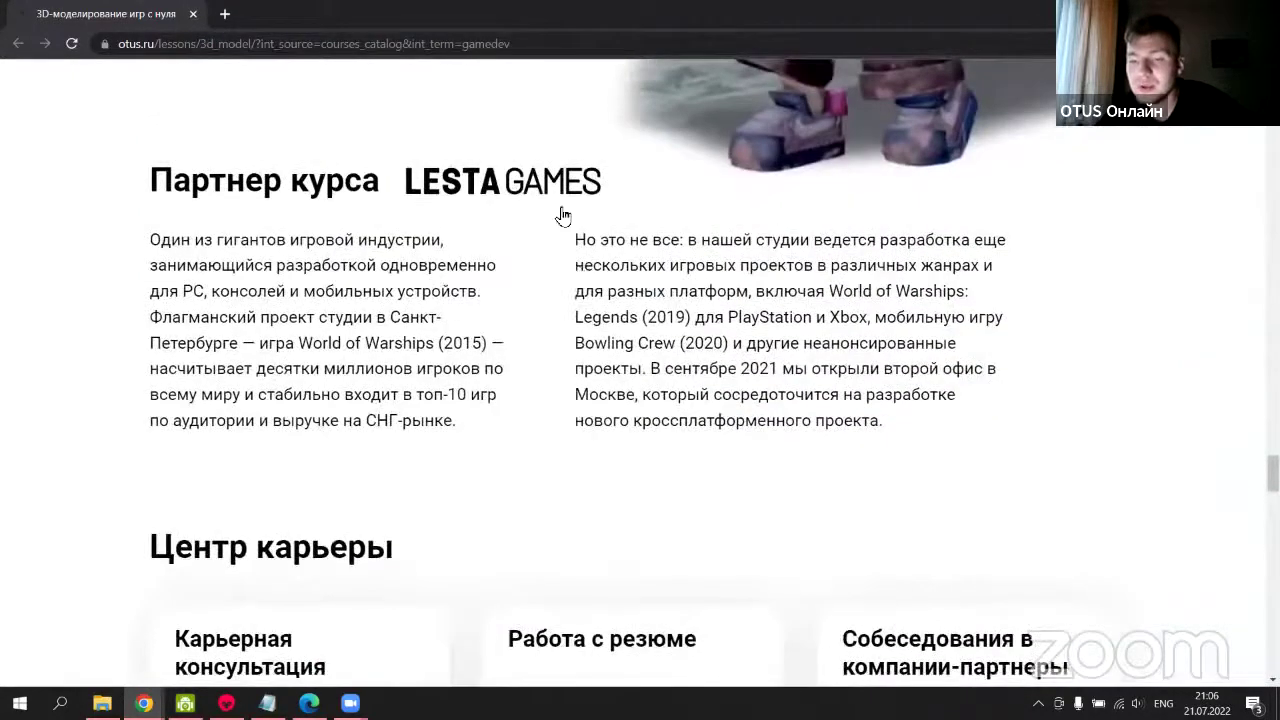
scroll(460, 222, "down", 2)
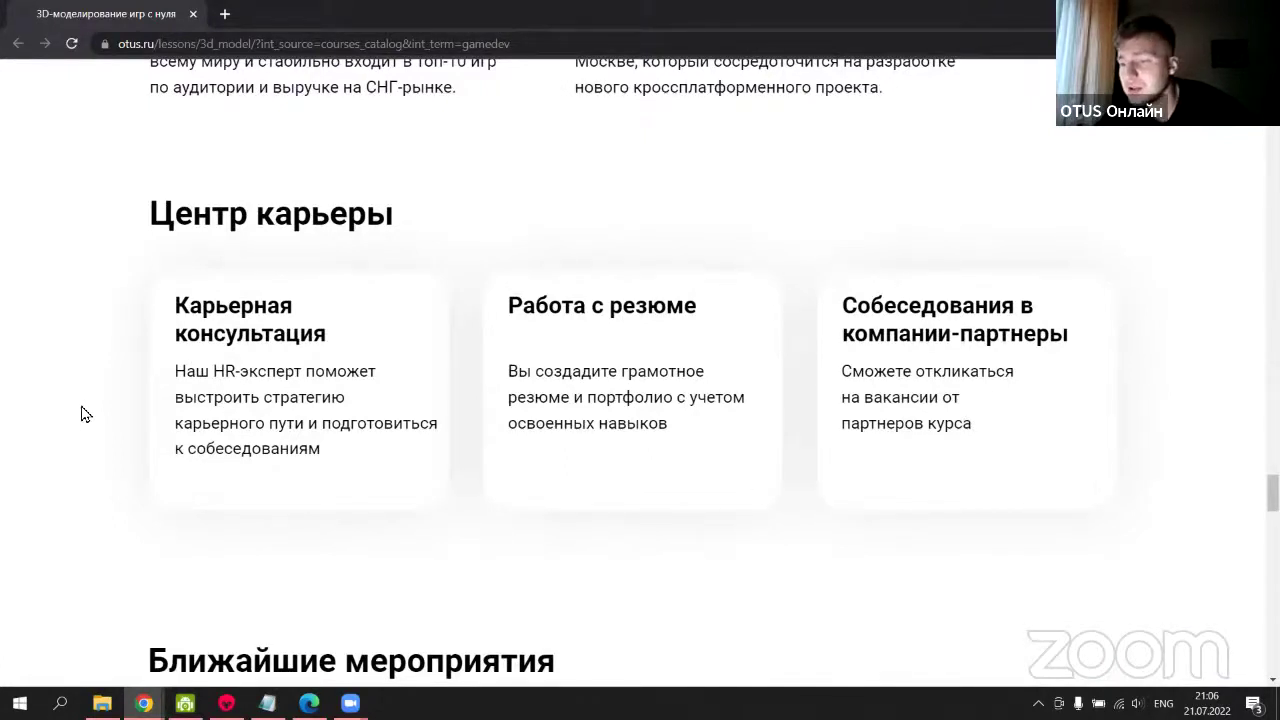
scroll(946, 454, "down", 6)
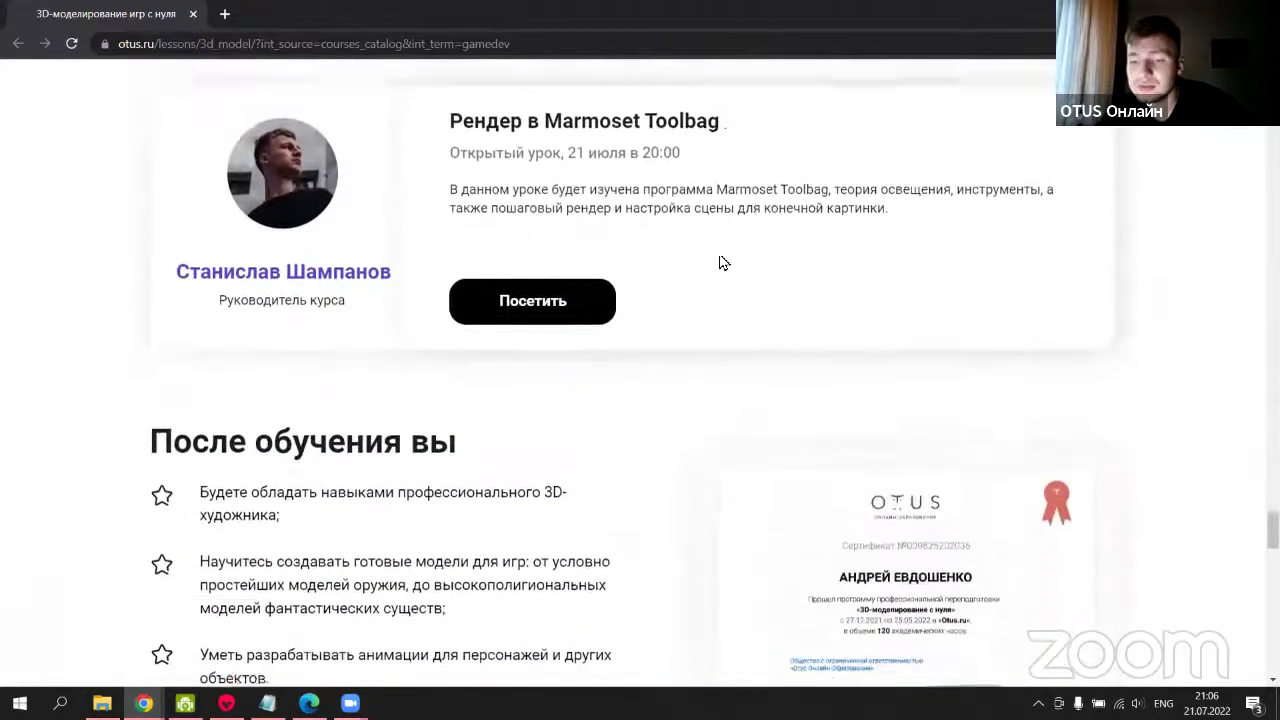
scroll(689, 283, "down", 2)
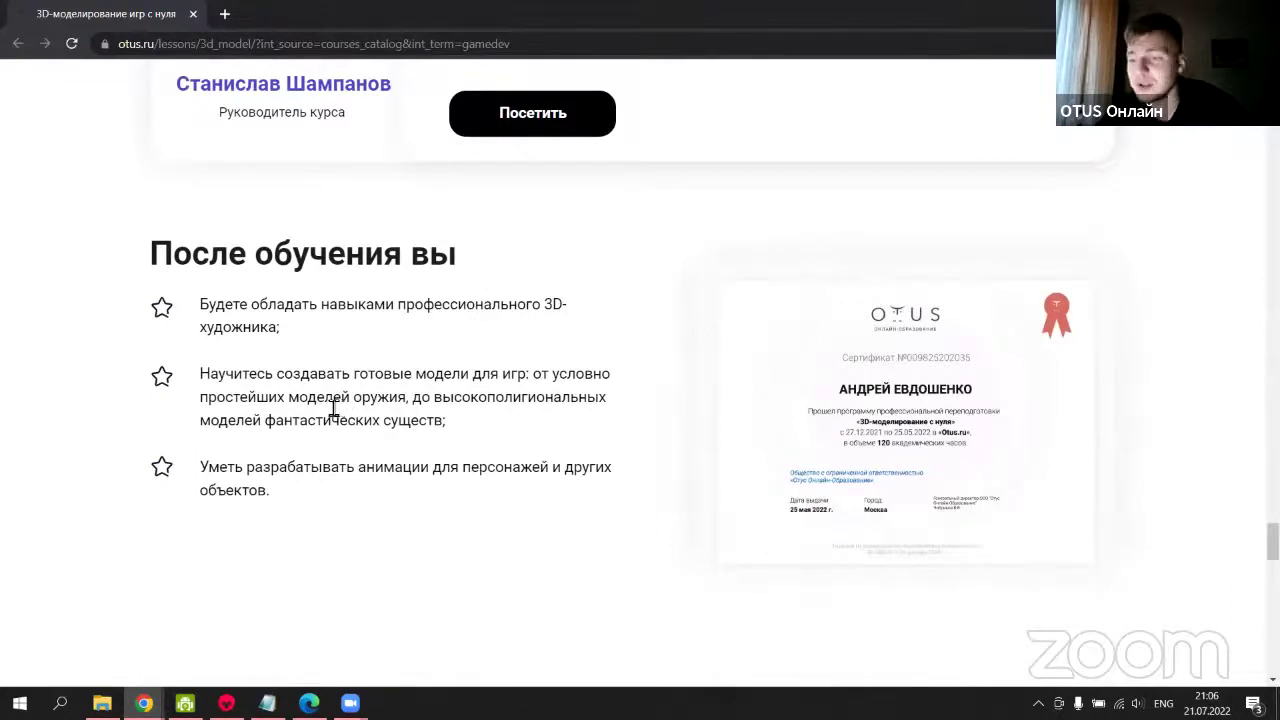
scroll(334, 408, "down", 3)
scroll(405, 334, "up", 1)
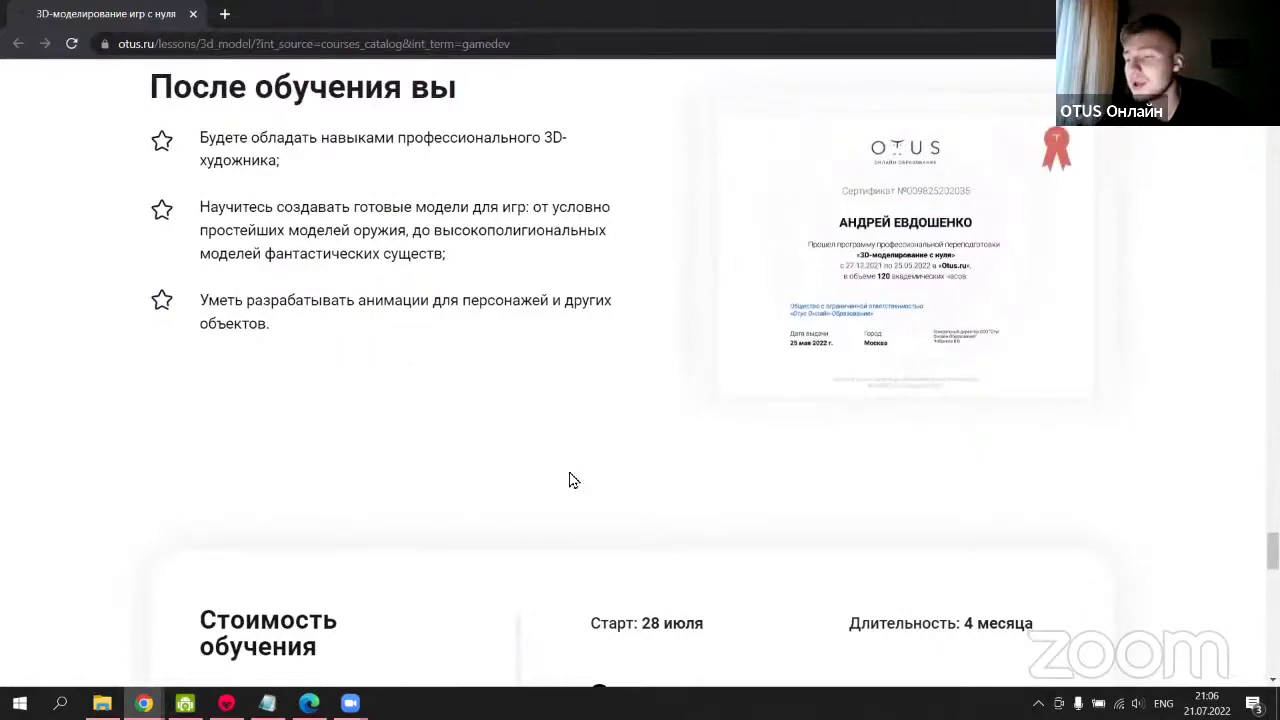
Show the course's "Стоимость обучения" block, the corporate training offer and the frequently asked questions.
scroll(568, 466, "down", 5)
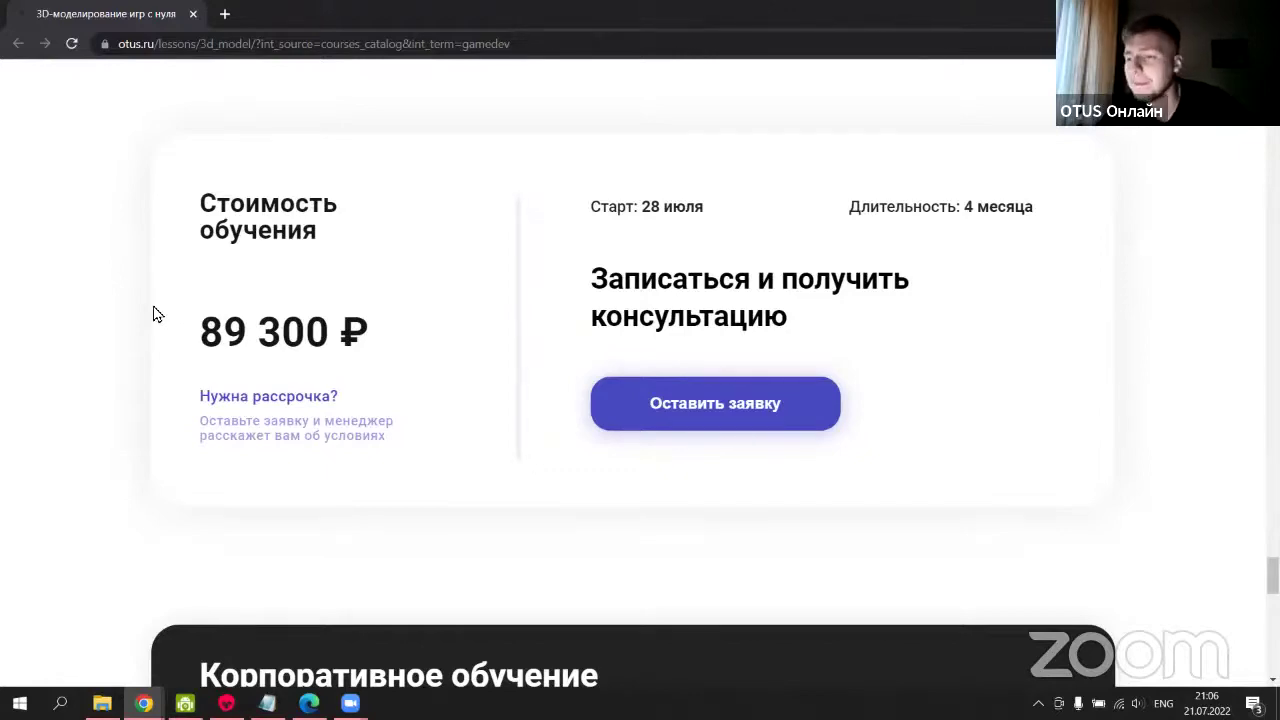
scroll(454, 343, "down", 3)
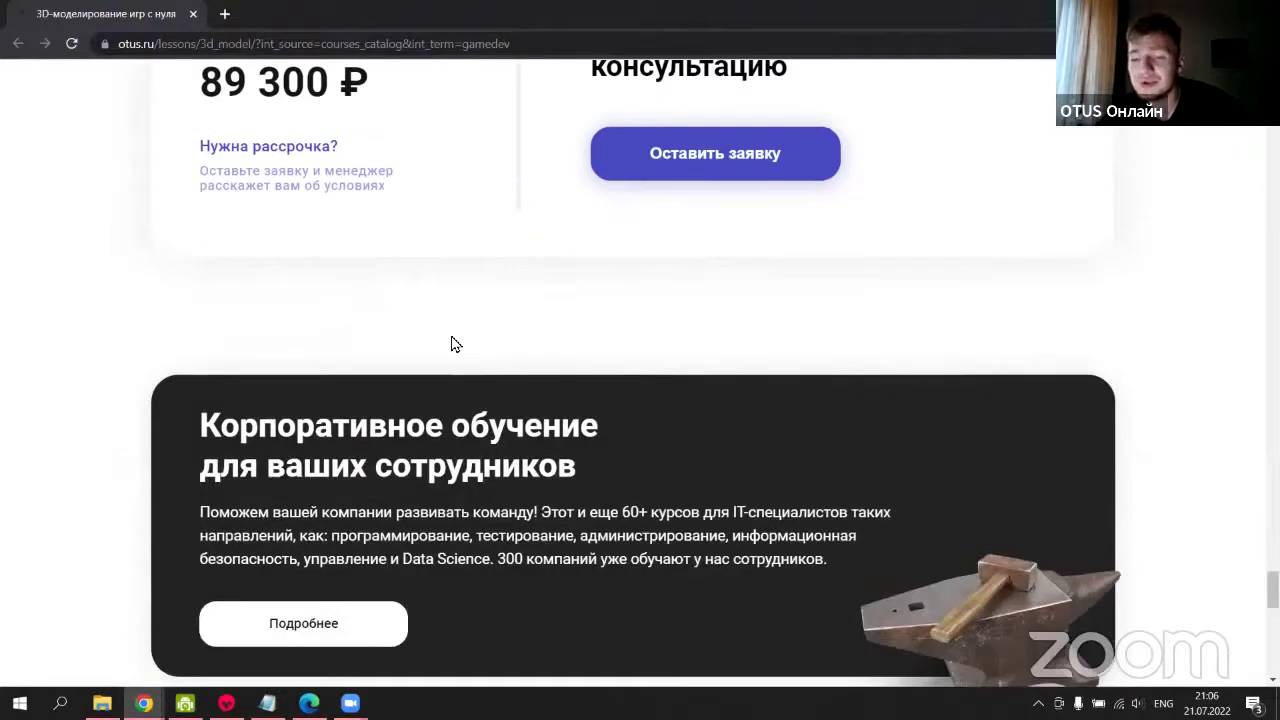
scroll(451, 344, "down", 3)
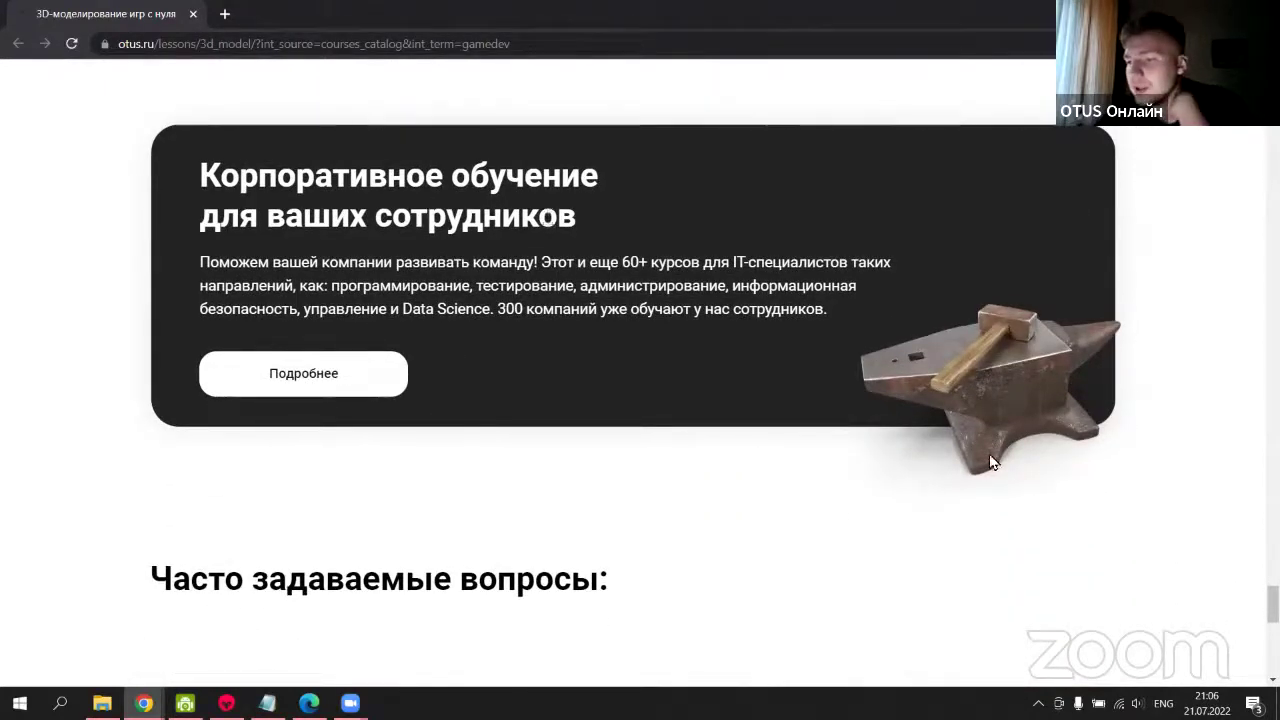
scroll(991, 462, "down", 1)
scroll(908, 460, "down", 5)
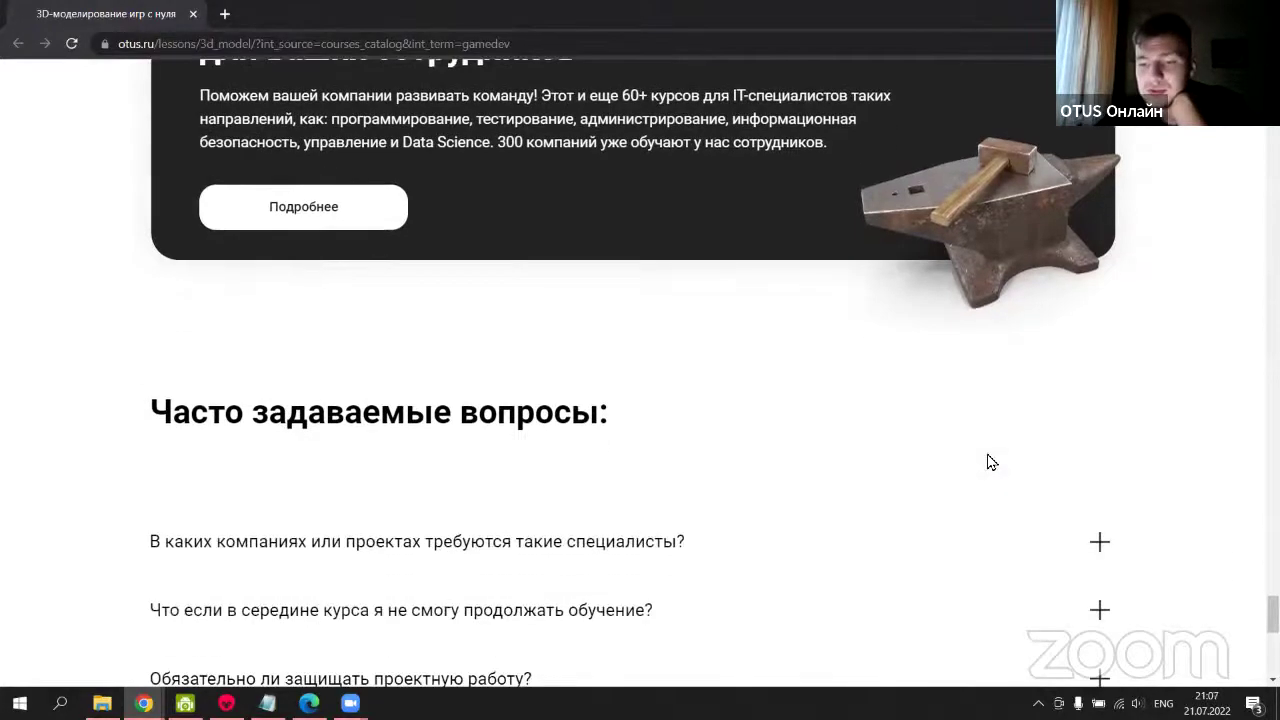
scroll(274, 491, "down", 2)
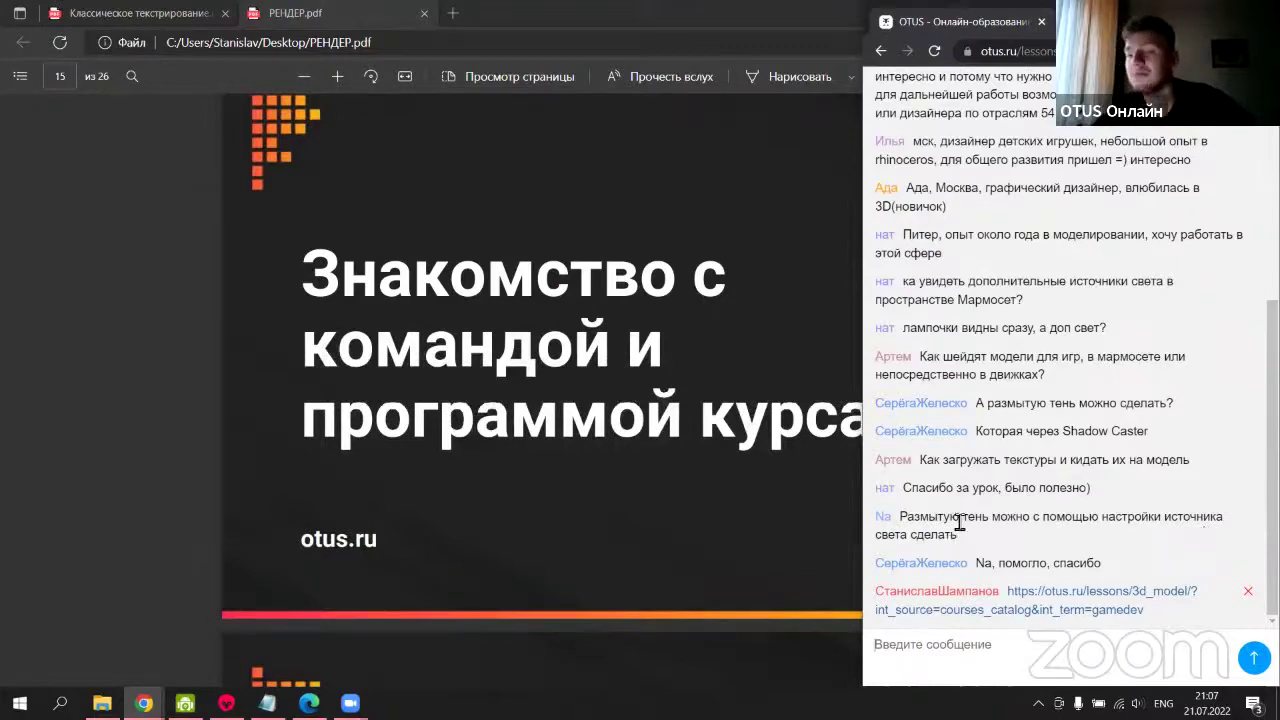
Switch to Marmoset Toolbag and delete the imported bottle model "asdasd" from the scene.
key("alt+Tab")
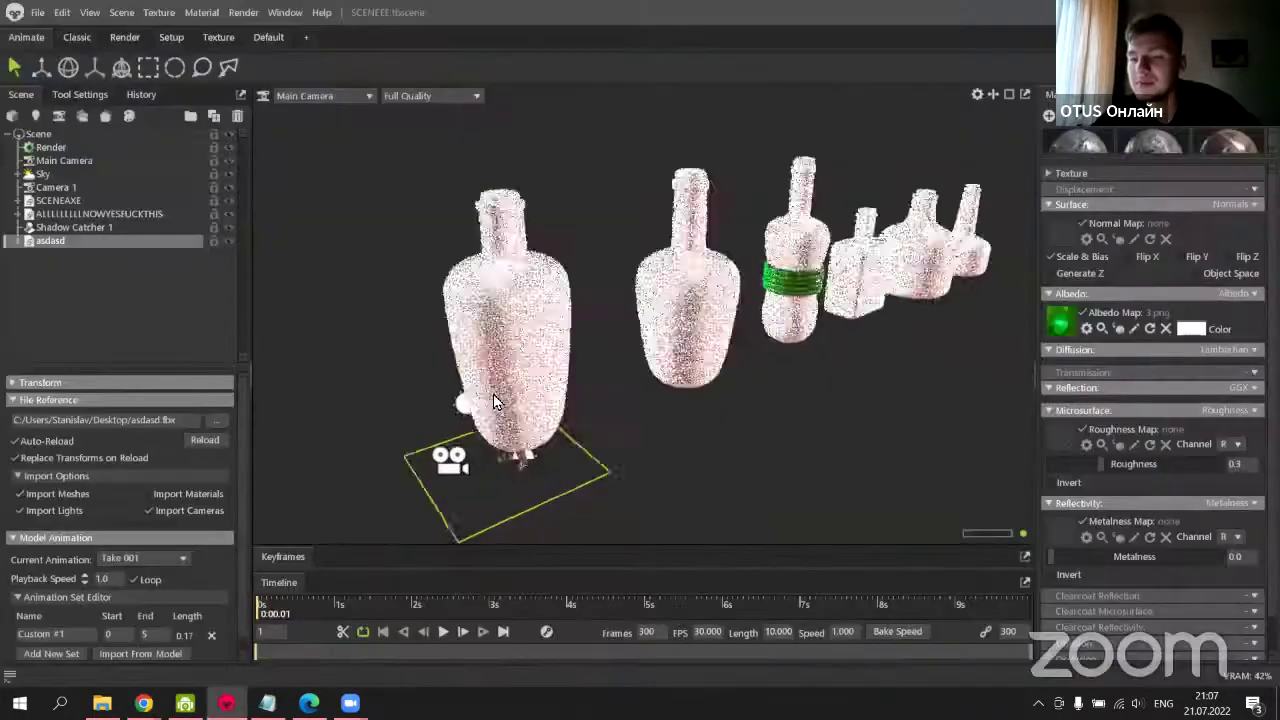
double_click(121, 240)
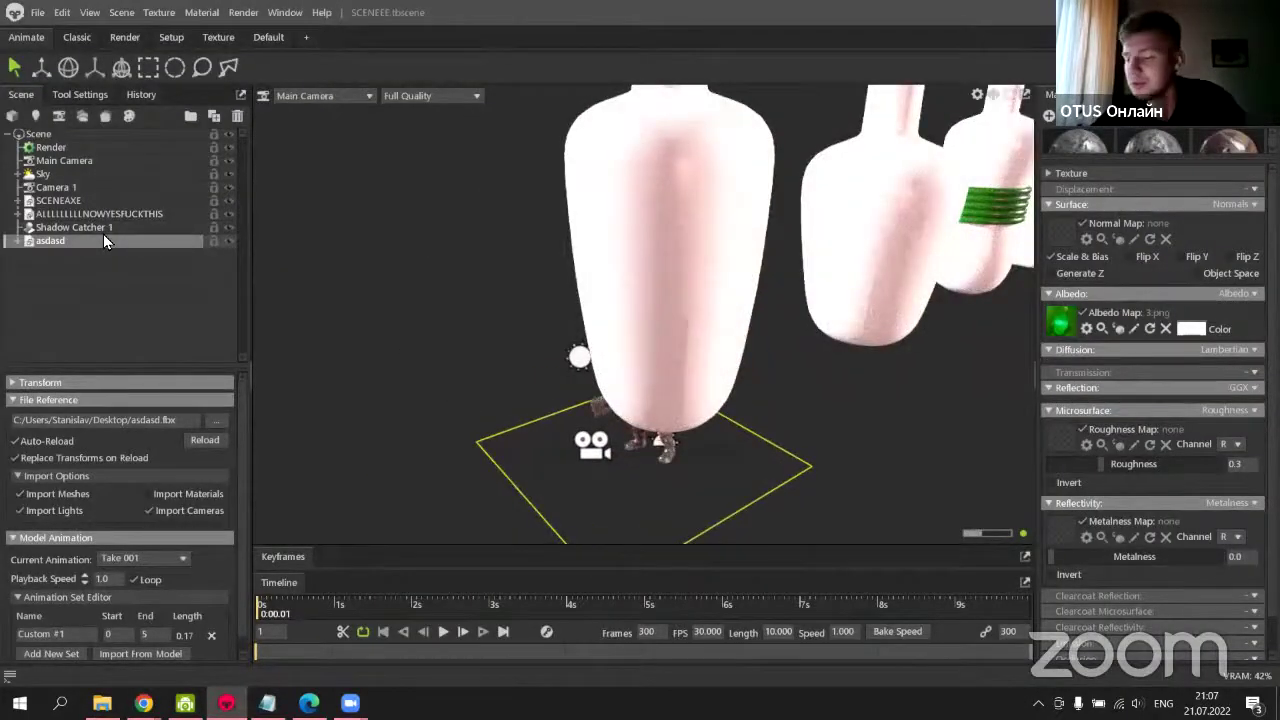
key("Delete")
Set the opacity of Shadow Catcher 1 to 1.0.
left_click(89, 227)
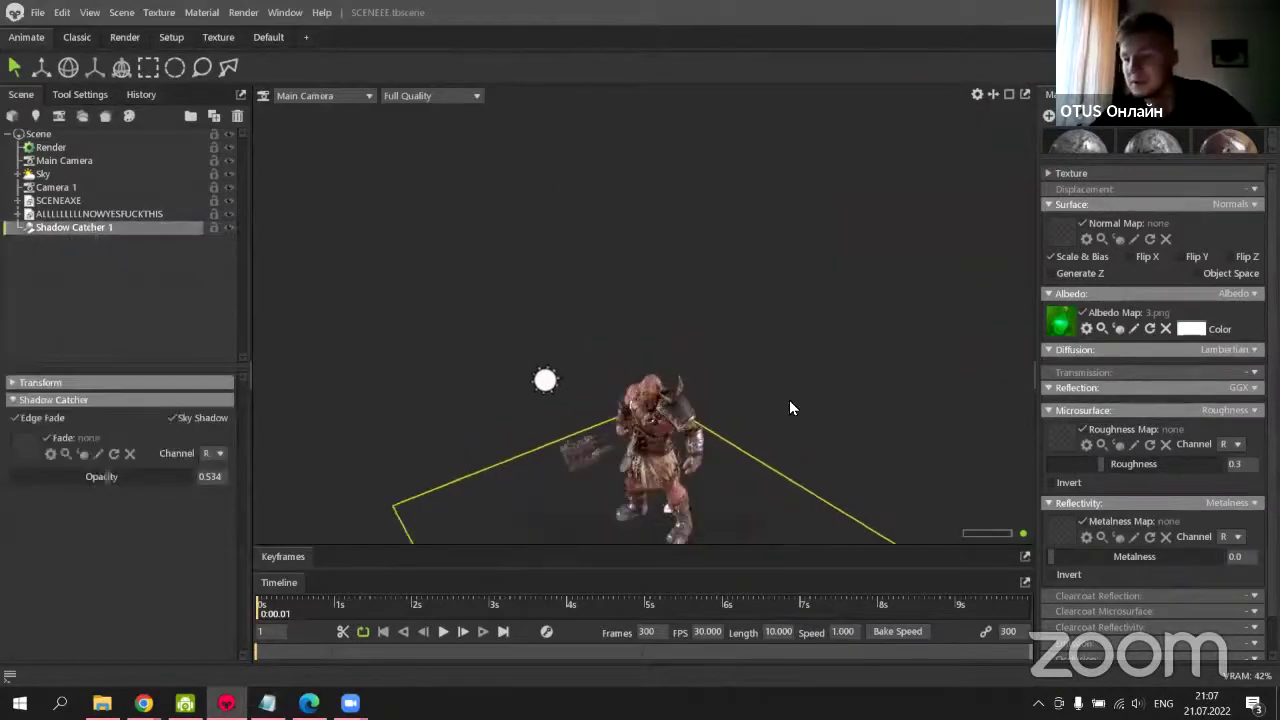
left_click_drag(789, 400, 711, 334)
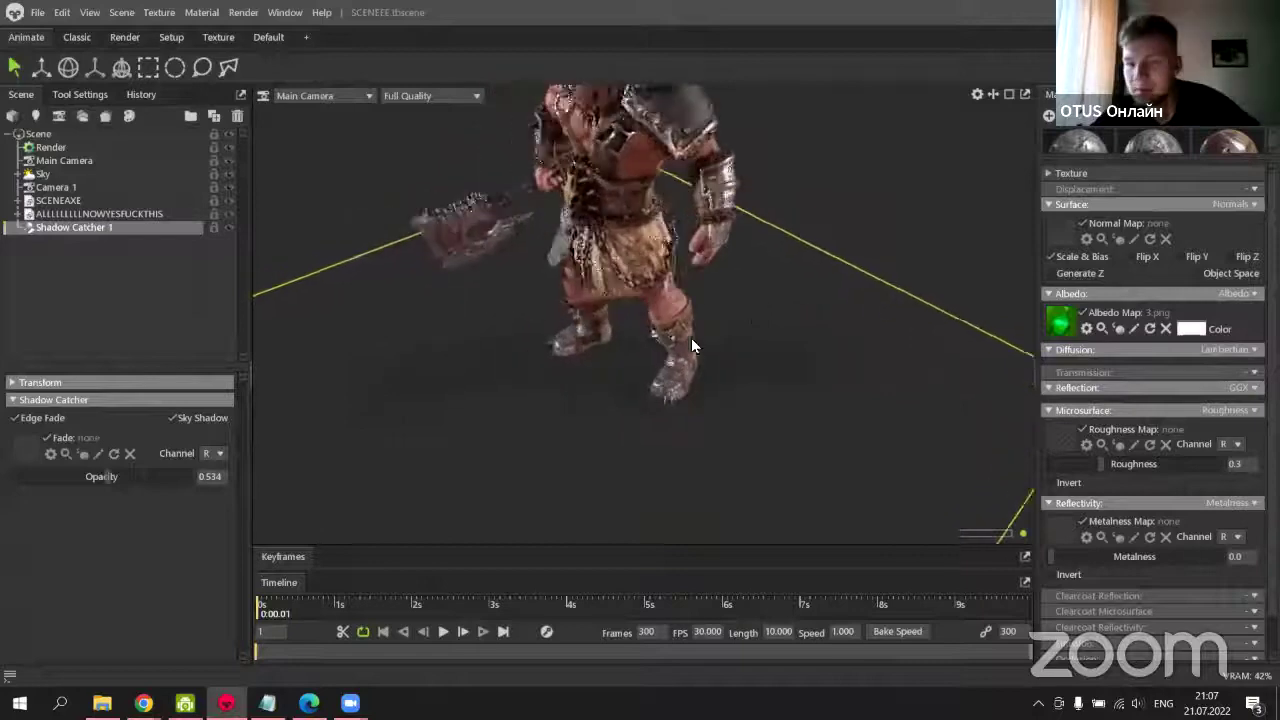
left_click_drag(112, 477, 122, 477)
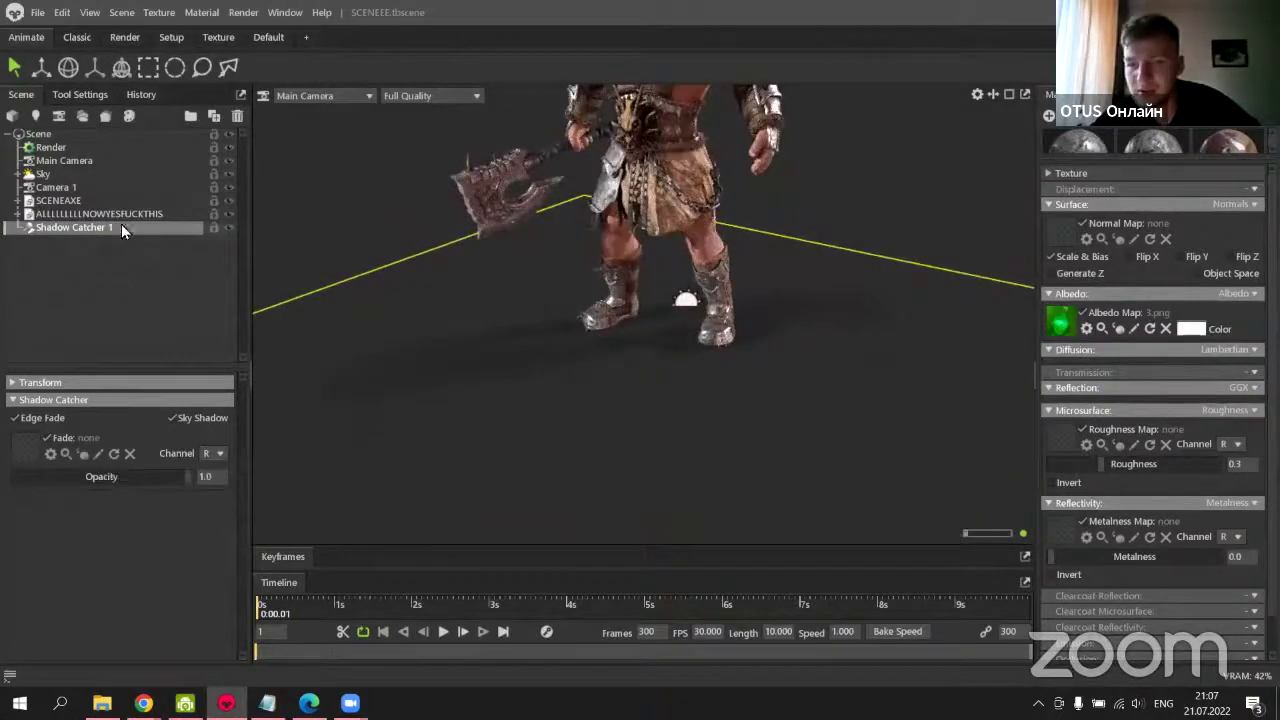
Select Sky Light 1 with the rotate tool active and lower its Gel Tiling to 0.805.
left_click_drag(605, 202, 607, 210)
left_click(430, 158)
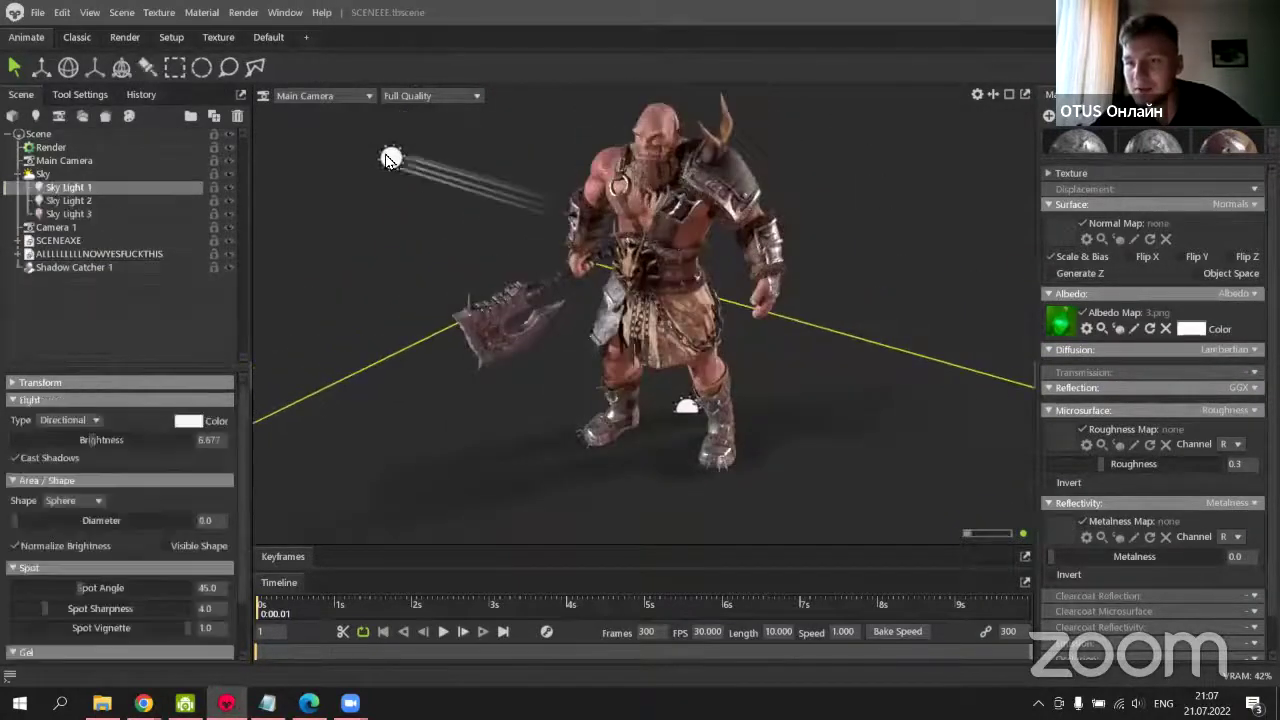
key("e")
mouse_move(411, 204)
left_mouse_down()
mouse_move(372, 160)
mouse_move(405, 198)
left_mouse_up()
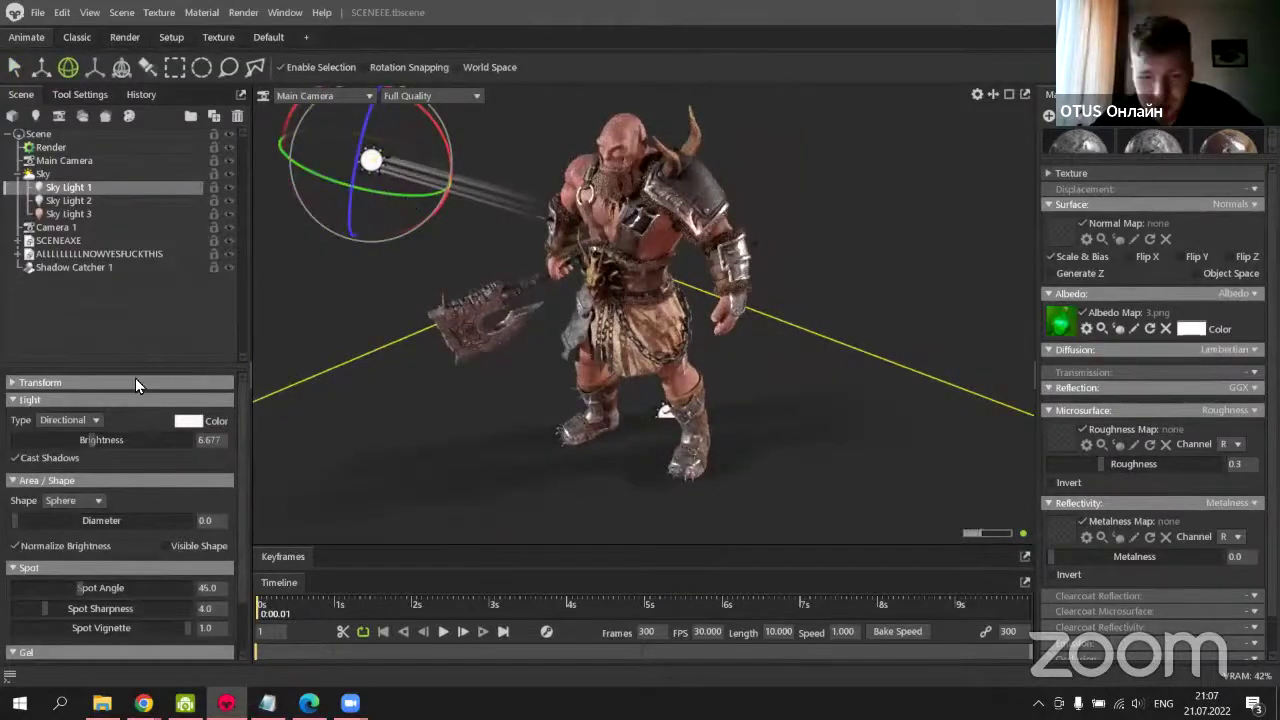
scroll(138, 370, "down", 3)
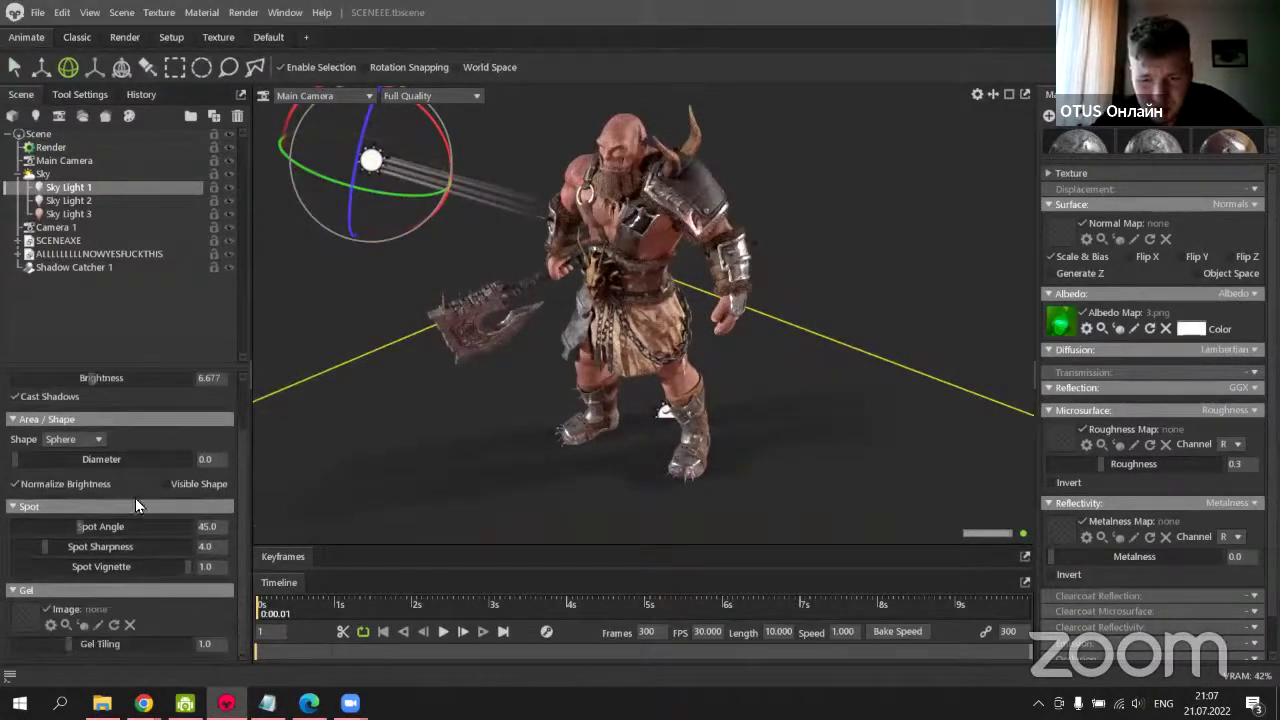
left_click_drag(101, 644, 67, 651)
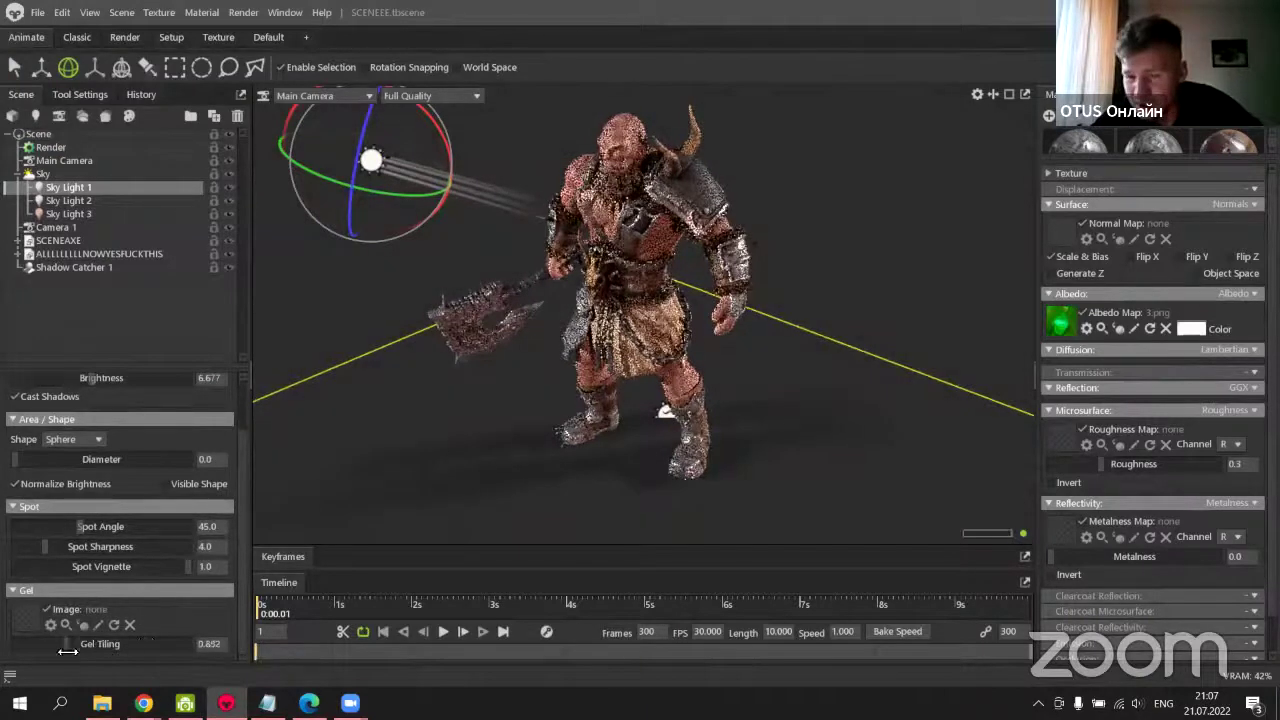
Toggle Cast Shadows off and on repeatedly for Sky Light 1 to compare the shading on the character.
scroll(85, 484, "up", 2)
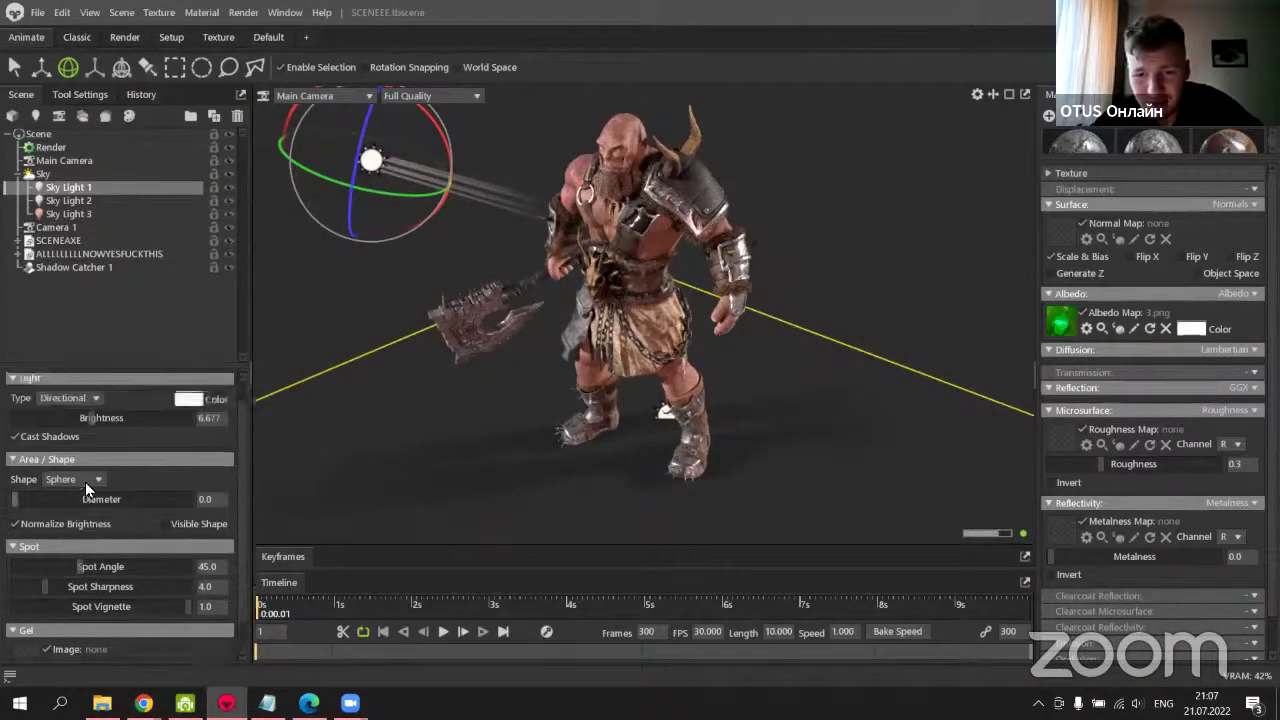
scroll(85, 482, "up", 1)
left_click(54, 462)
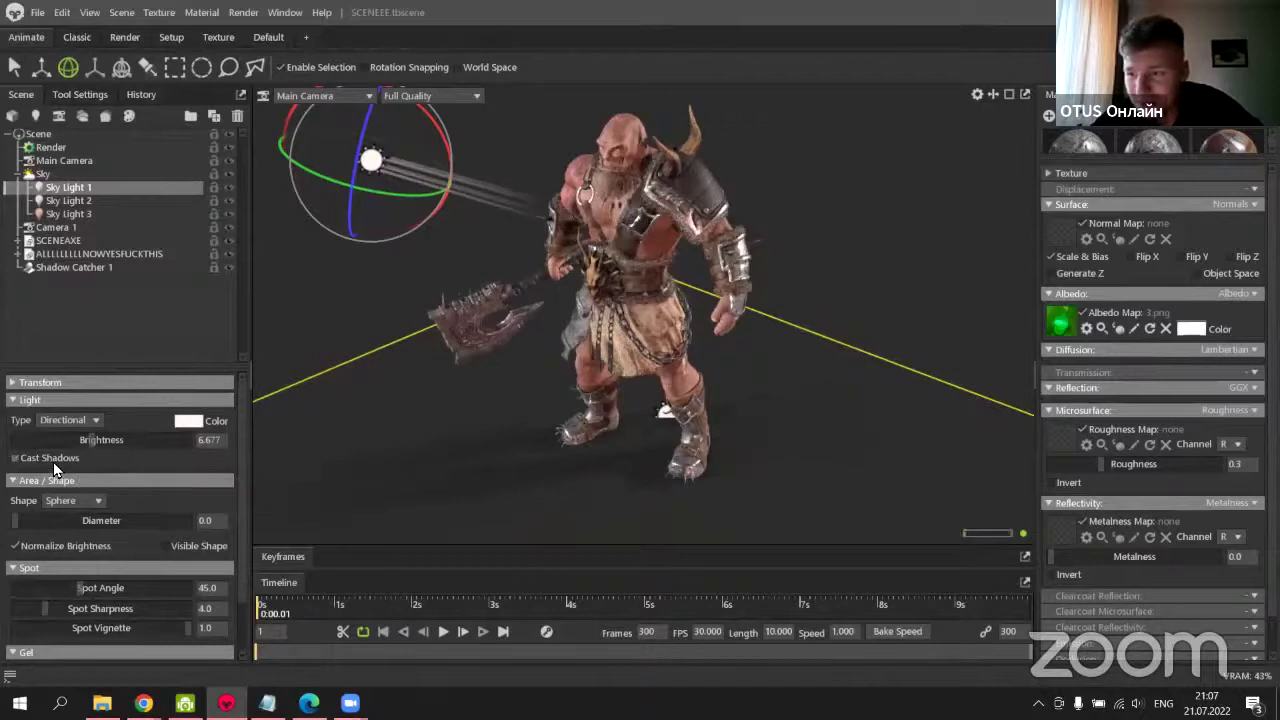
left_click(54, 462)
left_click(54, 462)
left_click(54, 462)
left_click(54, 462)
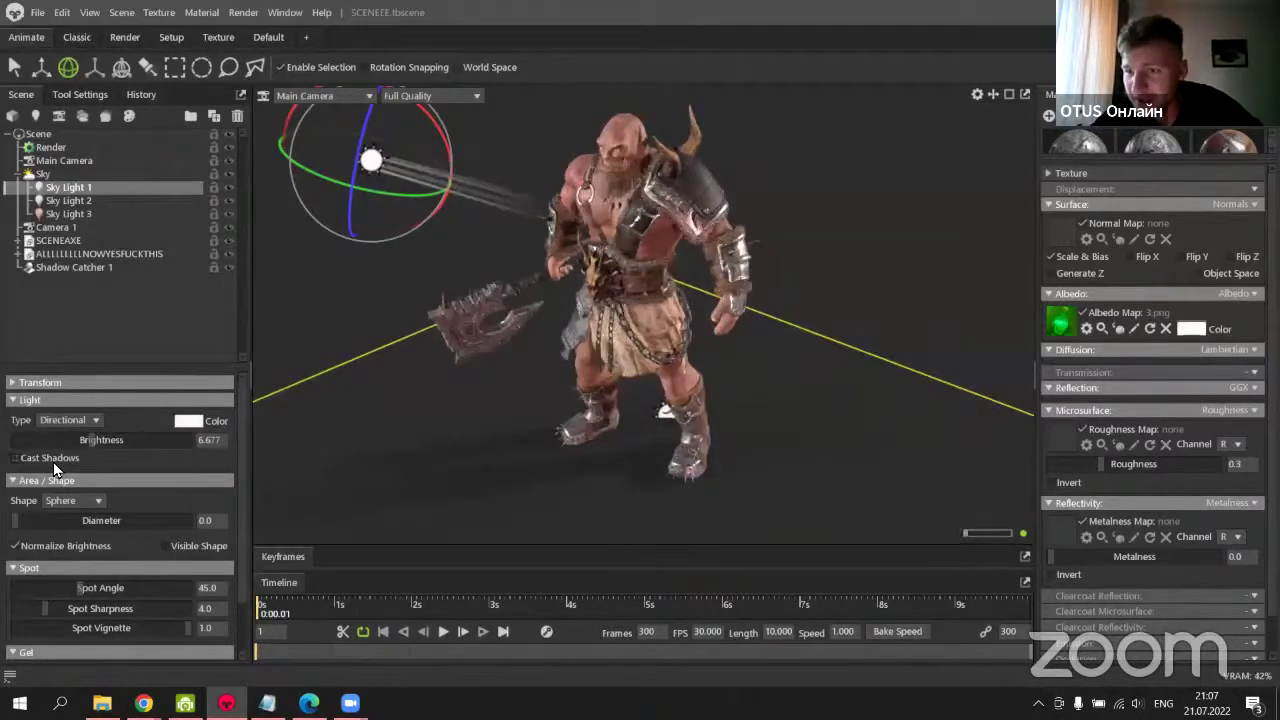
left_click(54, 462)
Set Sky Light 1's Spot Sharpness to 13.19 and its Spot Angle to 80.77.
scroll(73, 456, "down", 3)
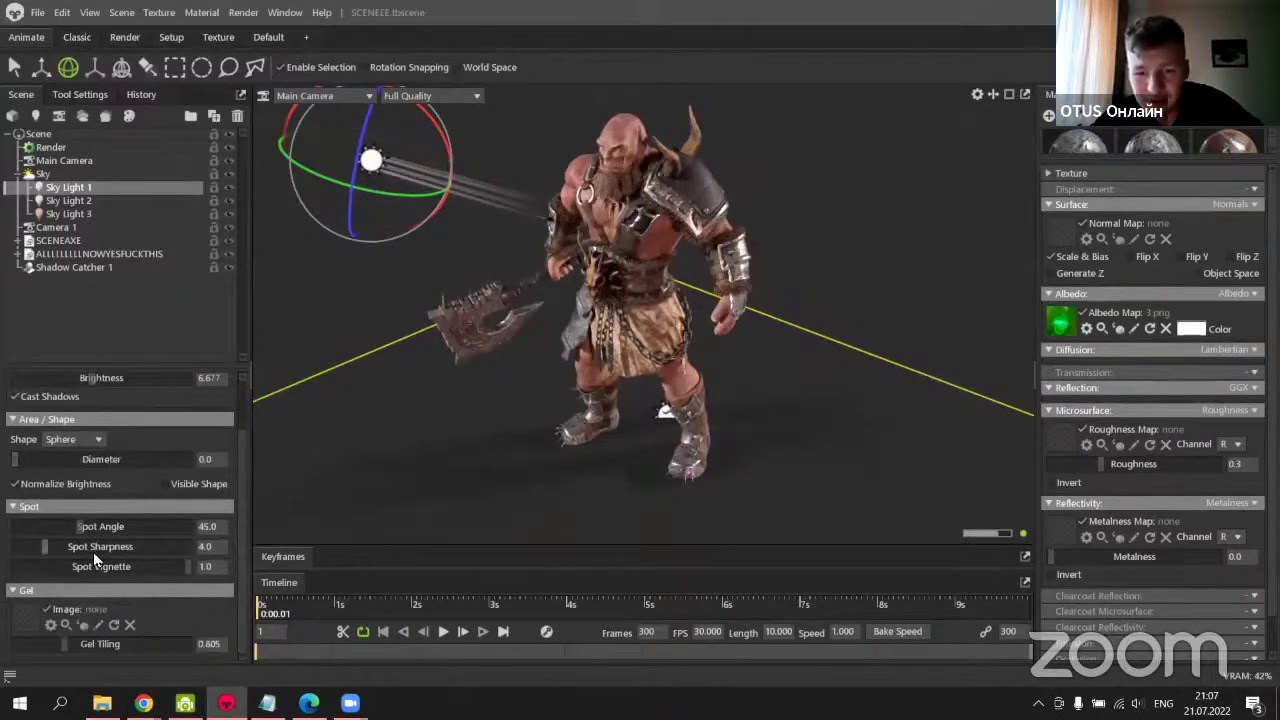
left_click_drag(67, 548, 131, 528)
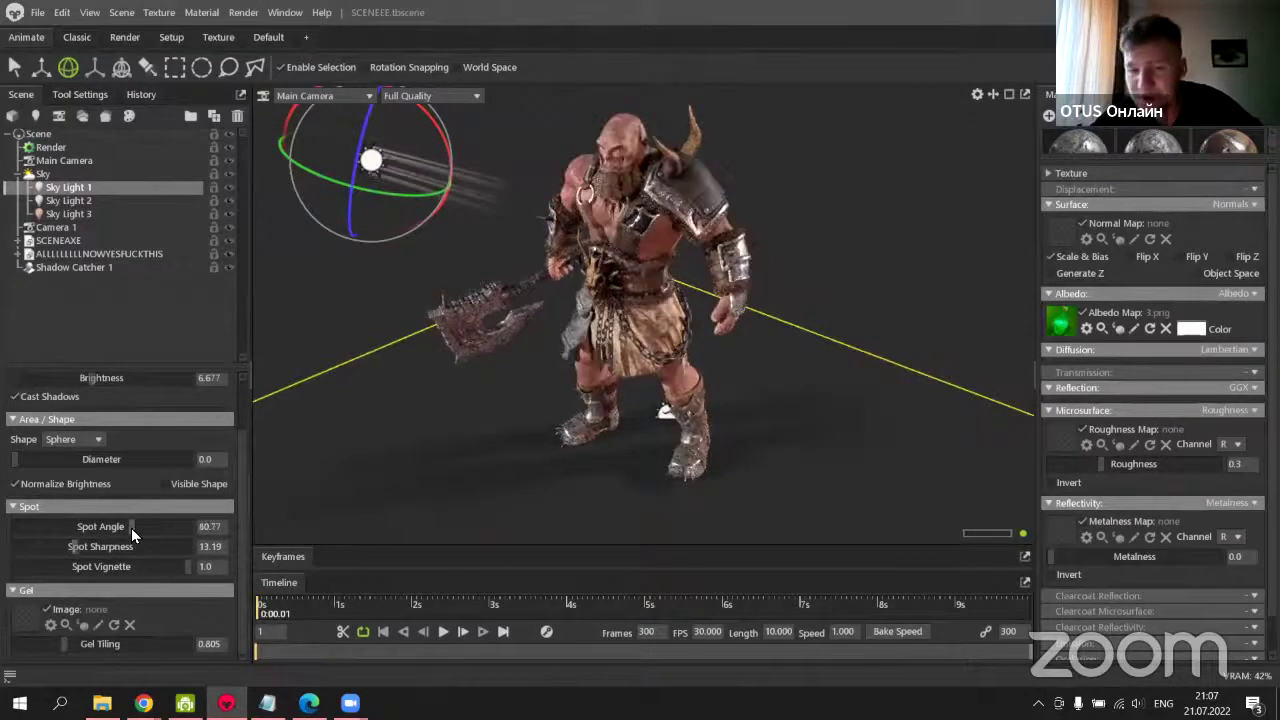
Toggle Visible Shape on and back off for Sky Light 1.
left_click(166, 483)
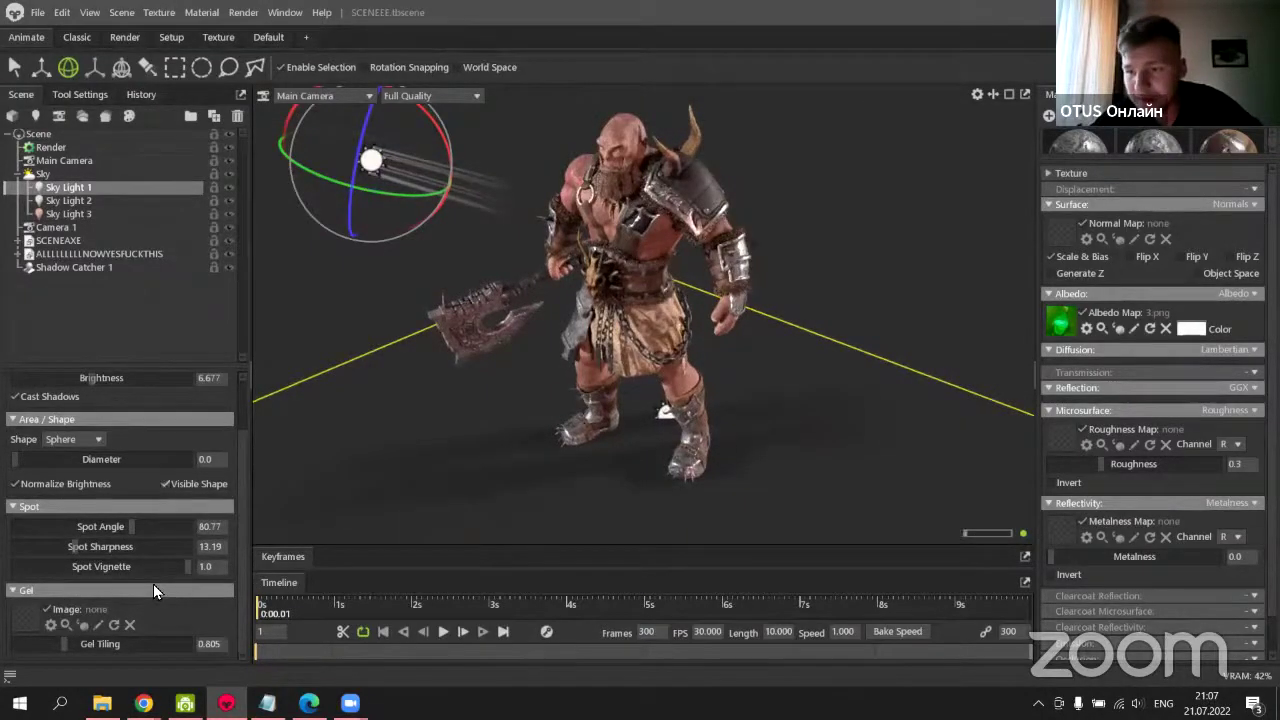
left_click(166, 483)
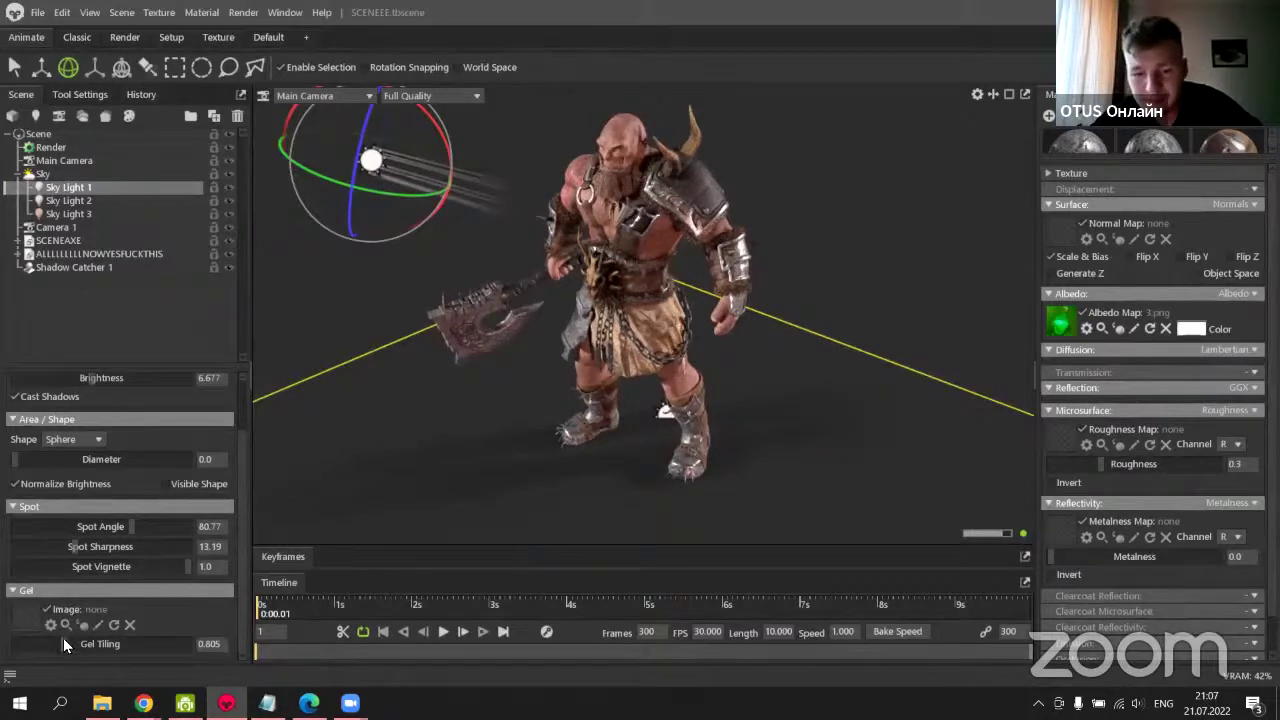
scroll(79, 638, "up", 1)
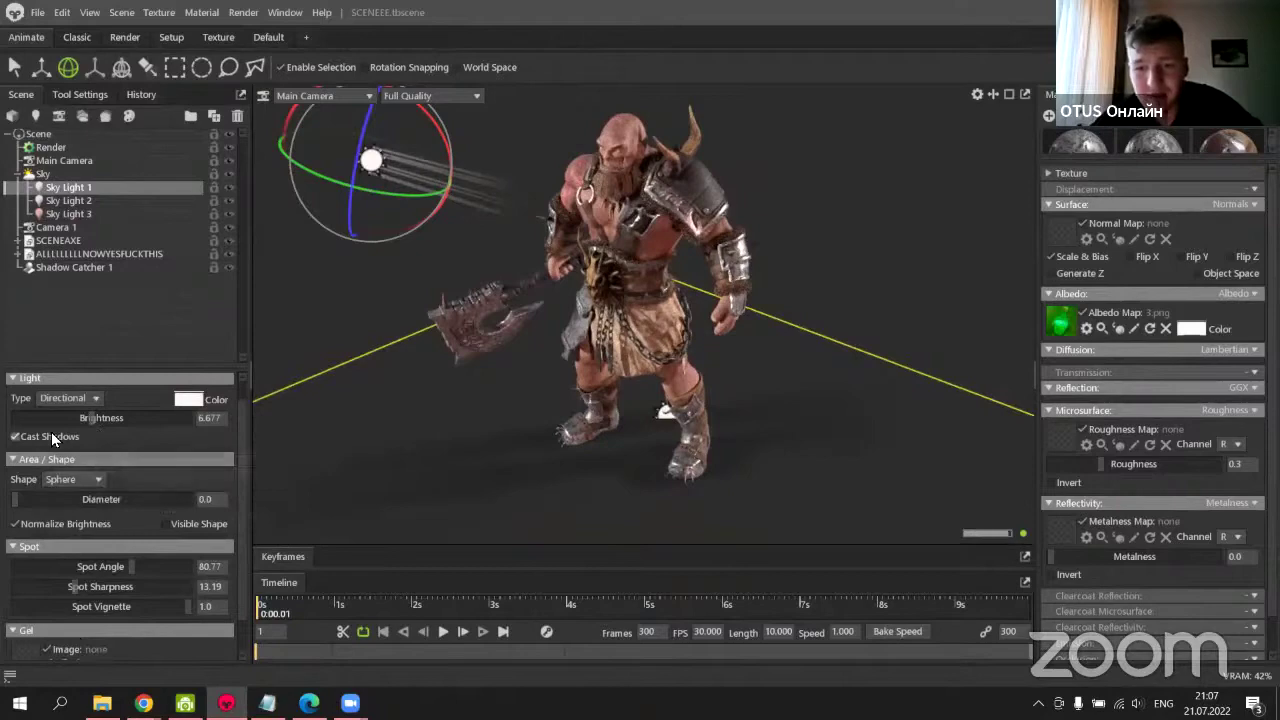
Check the latest question in the OTUS lesson chat, return to Marmoset Toolbag, deselect Sky Light 1 and orbit the character slightly.
key("alt+Tab")
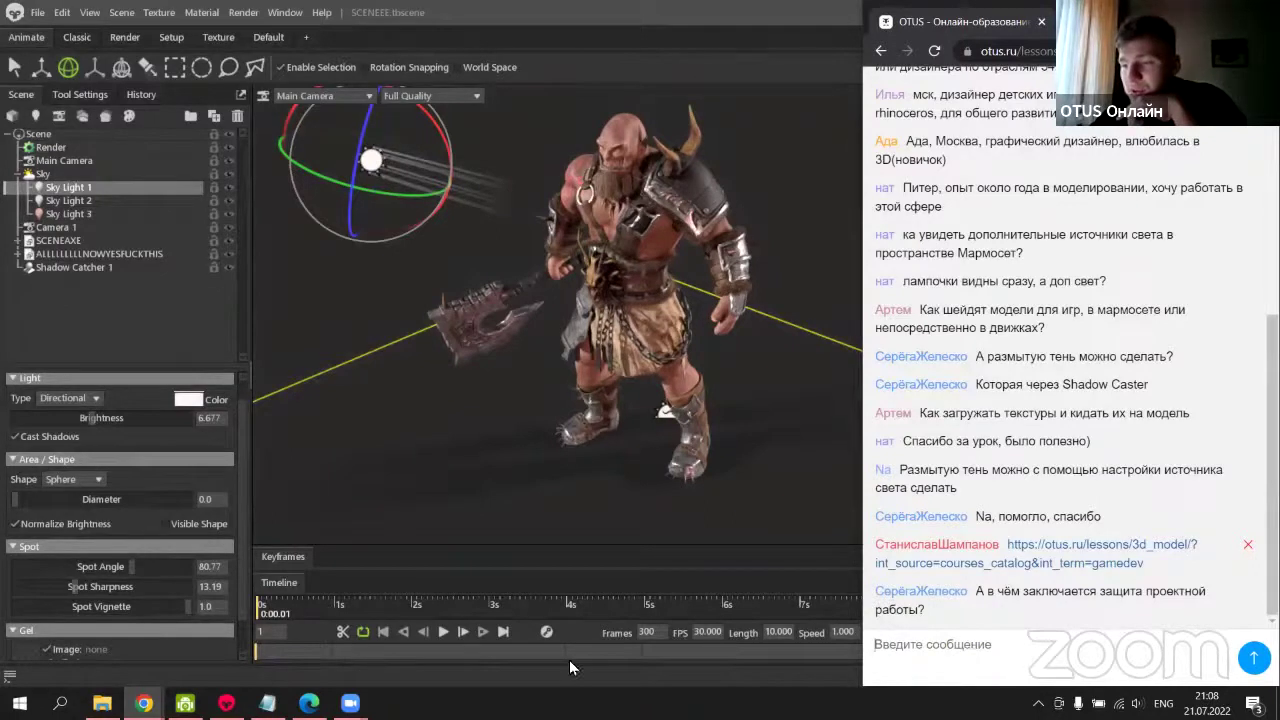
mouse_move(144, 703)
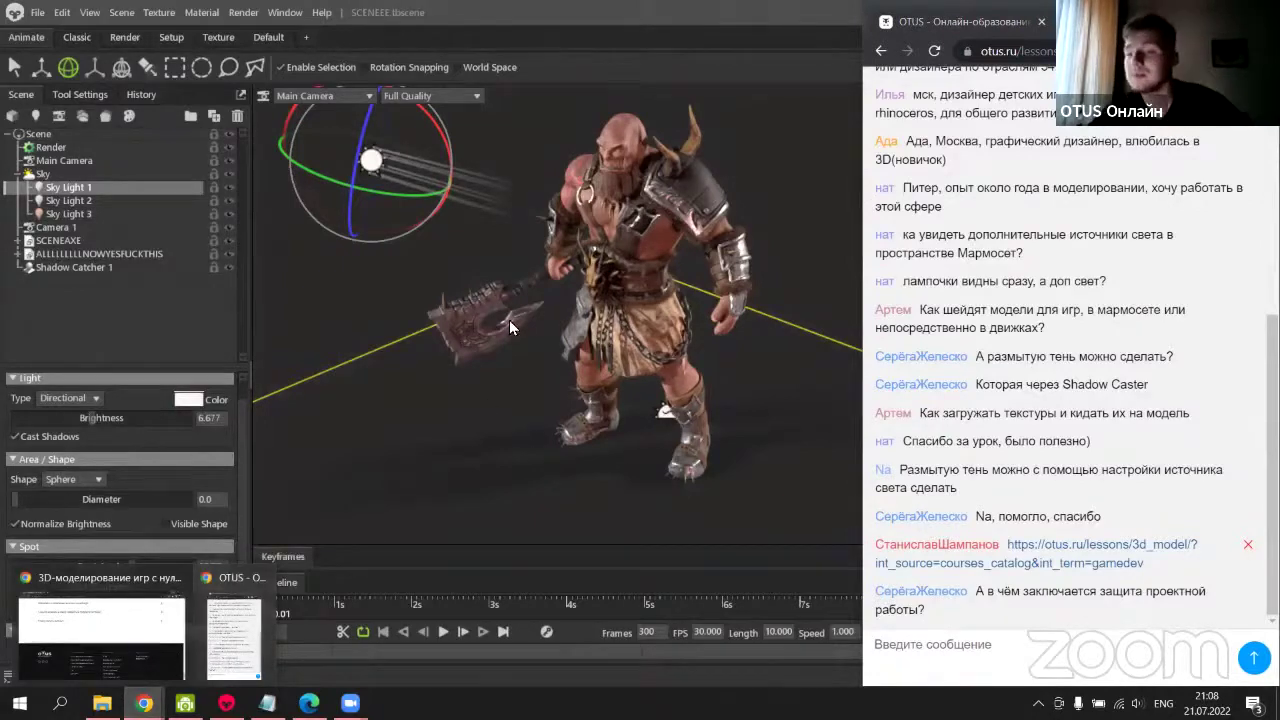
left_click(457, 98)
mouse_move(715, 362)
left_mouse_down()
mouse_move(707, 320)
mouse_move(691, 376)
mouse_move(707, 372)
mouse_move(689, 404)
left_mouse_up()
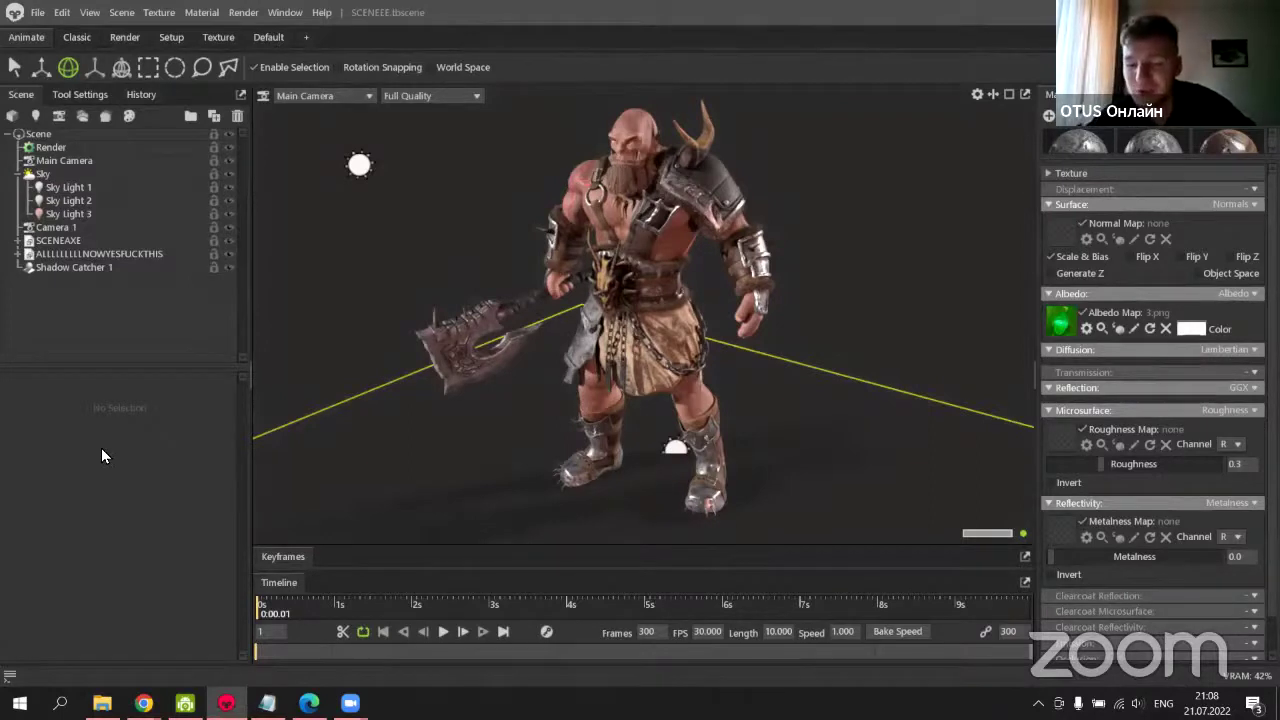
Bring up the РЕНДЕР.pdf presentation in Edge and check the OTUS lesson chat beside it.
mouse_move(144, 703)
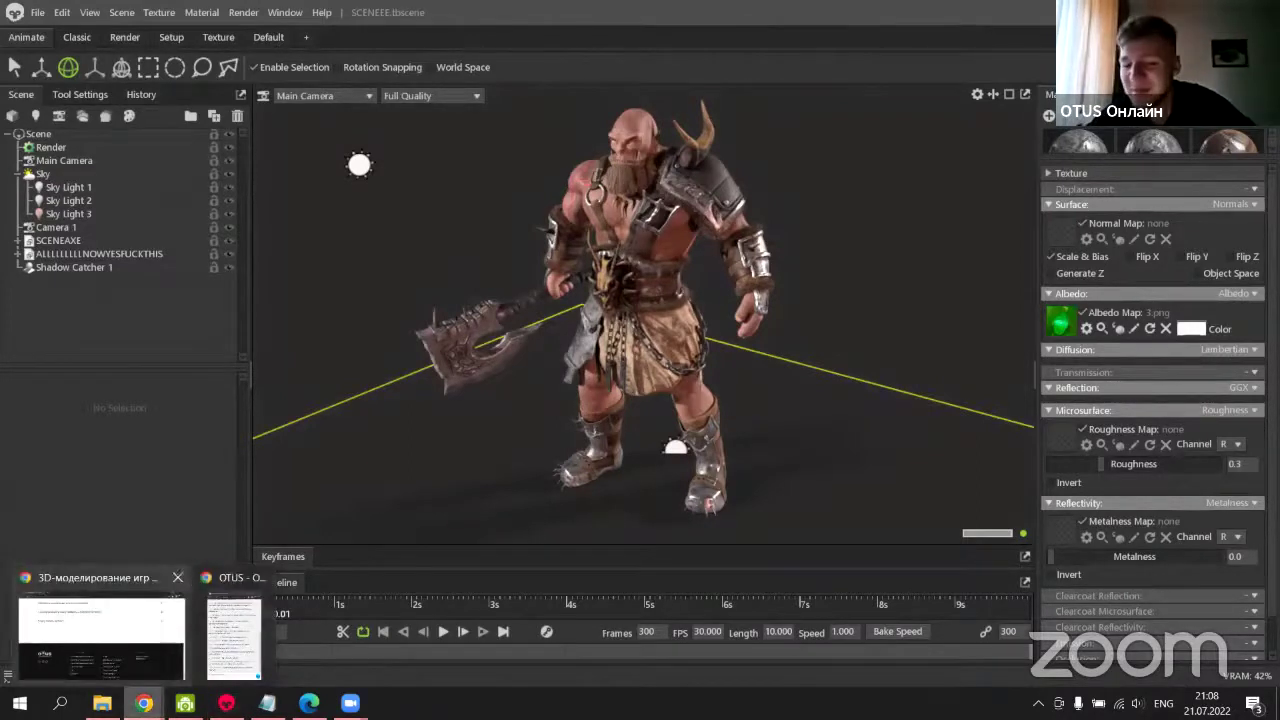
mouse_move(205, 663)
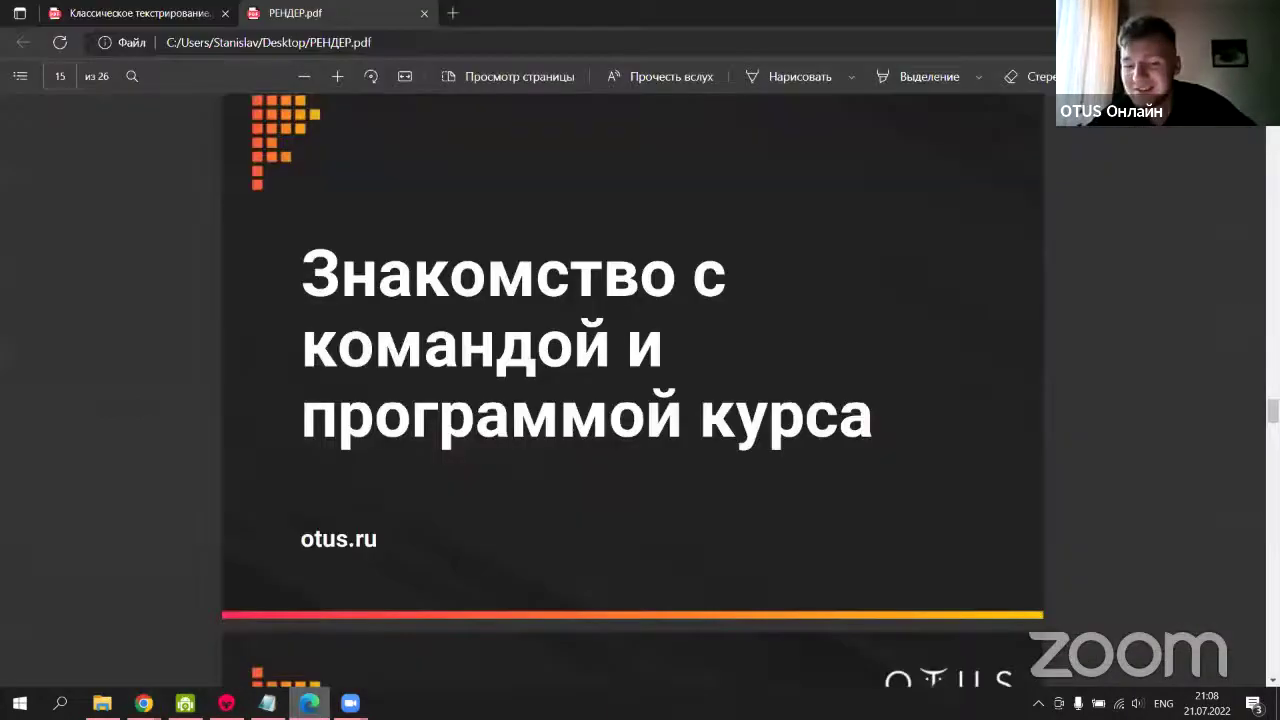
left_click(205, 663)
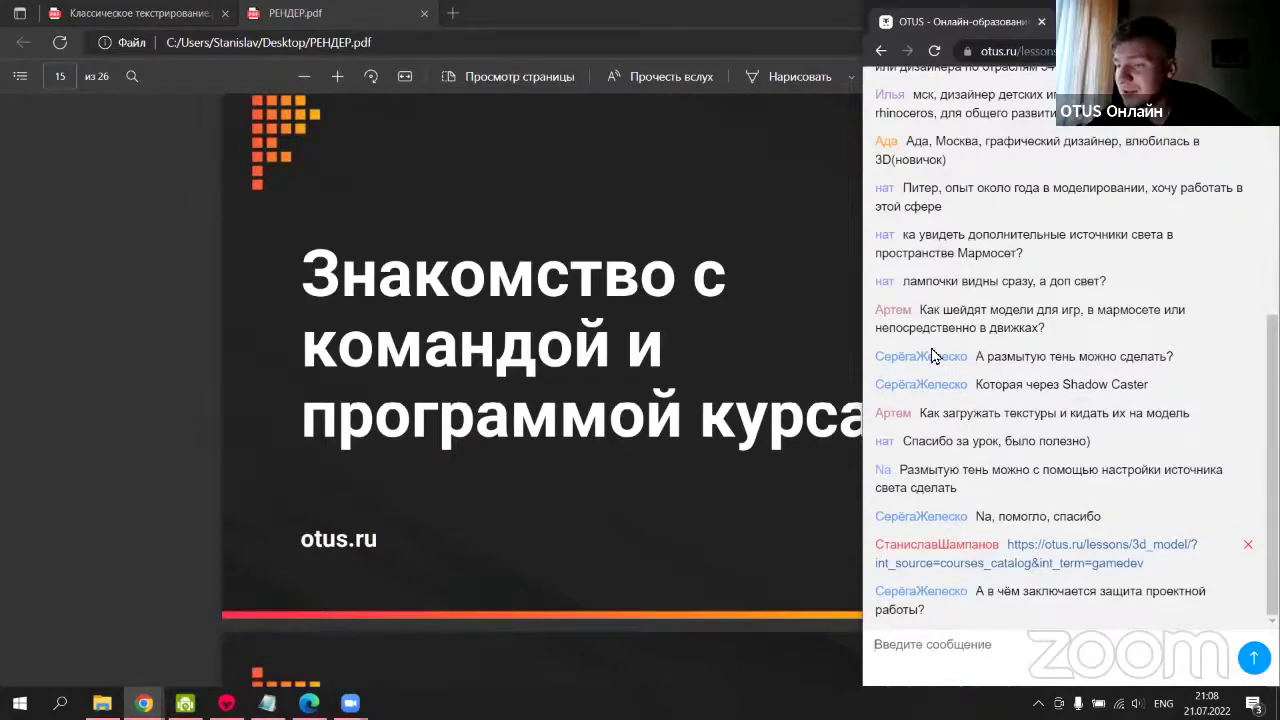
Return to РЕНДЕР.pdf and present the slides "Анализ позиции 3D-художник" and "Медиана зарплатных предложений" on pages 17 and 18.
left_click(665, 482)
scroll(641, 466, "down", 5)
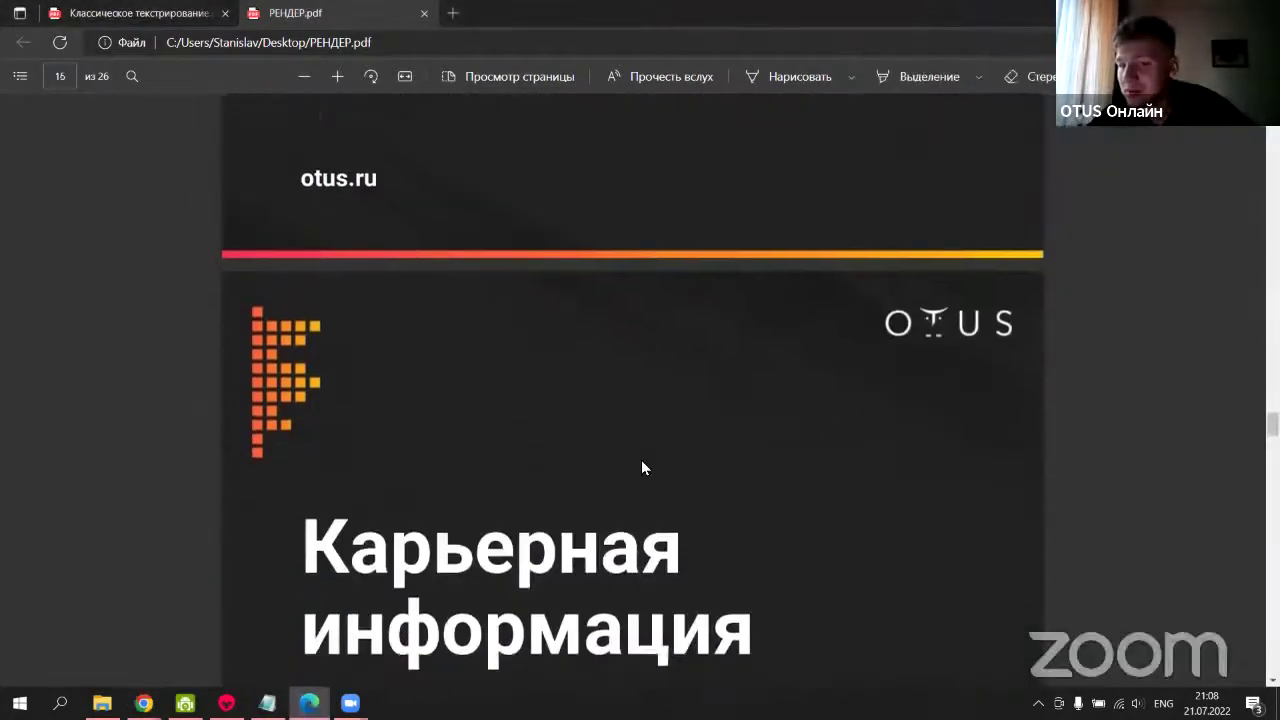
scroll(641, 467, "down", 6)
scroll(645, 463, "up", 1)
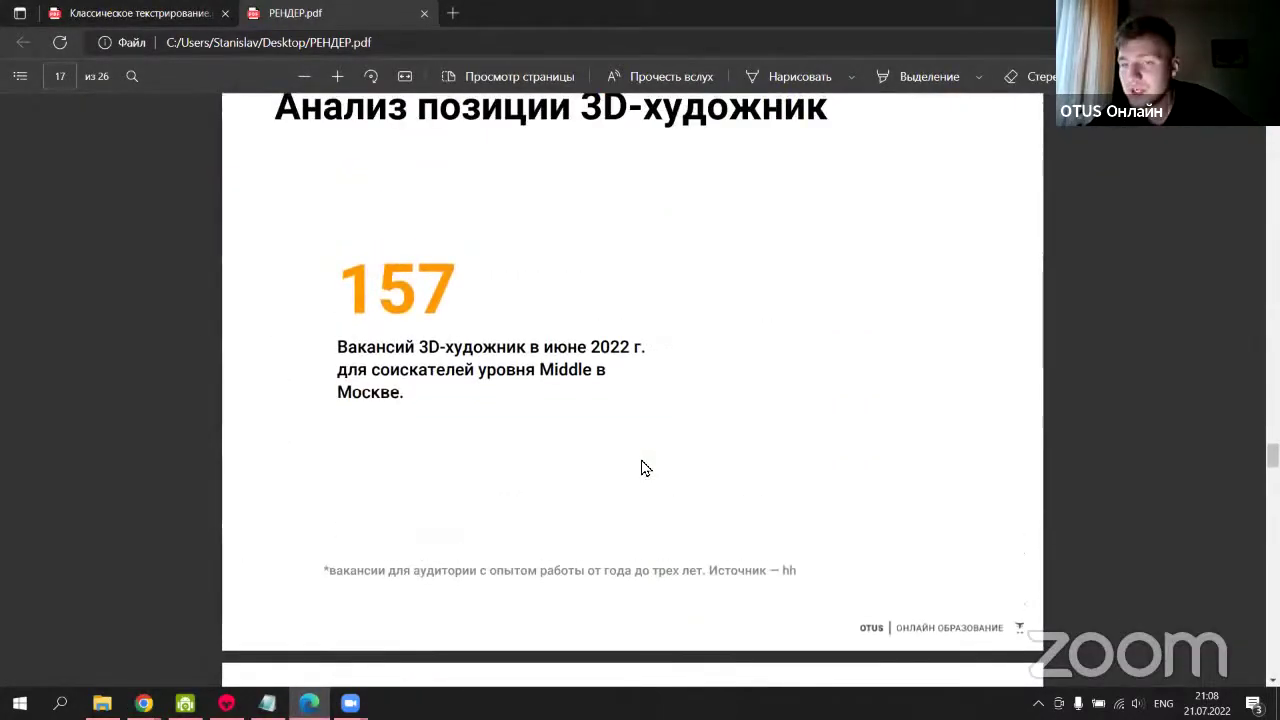
scroll(645, 465, "down", 2)
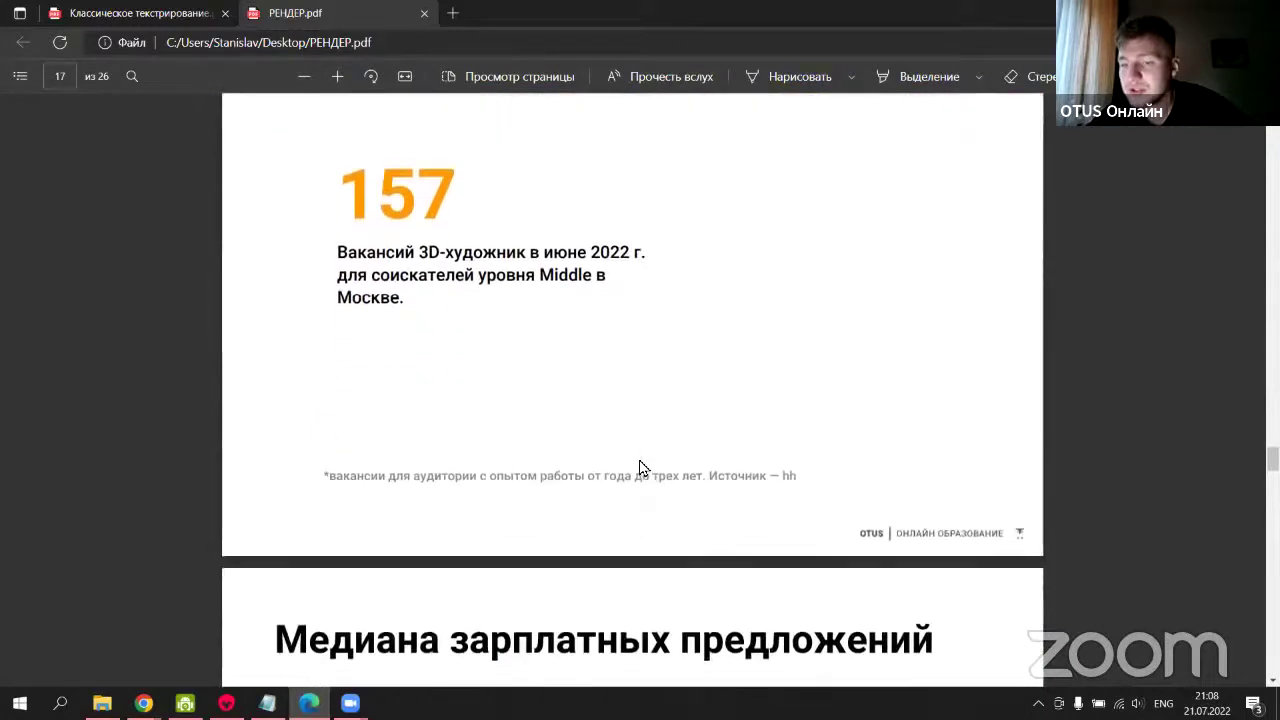
scroll(641, 466, "up", 2)
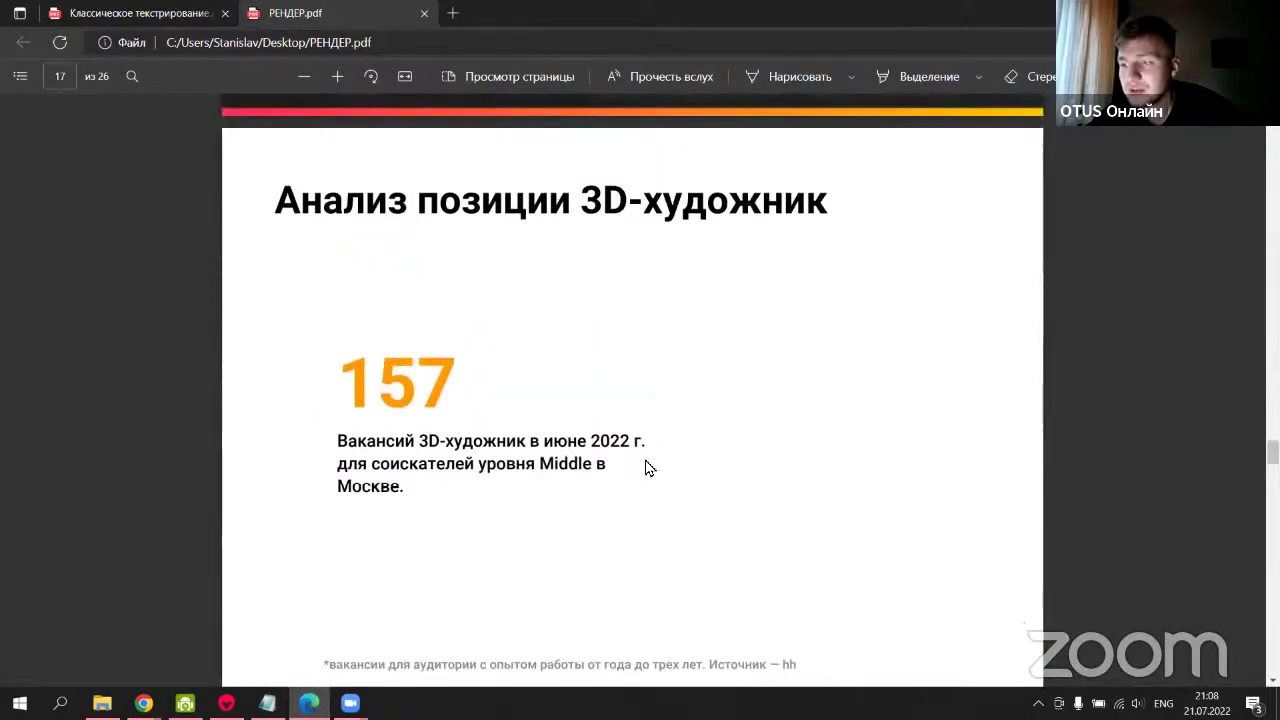
scroll(650, 382, "down", 1)
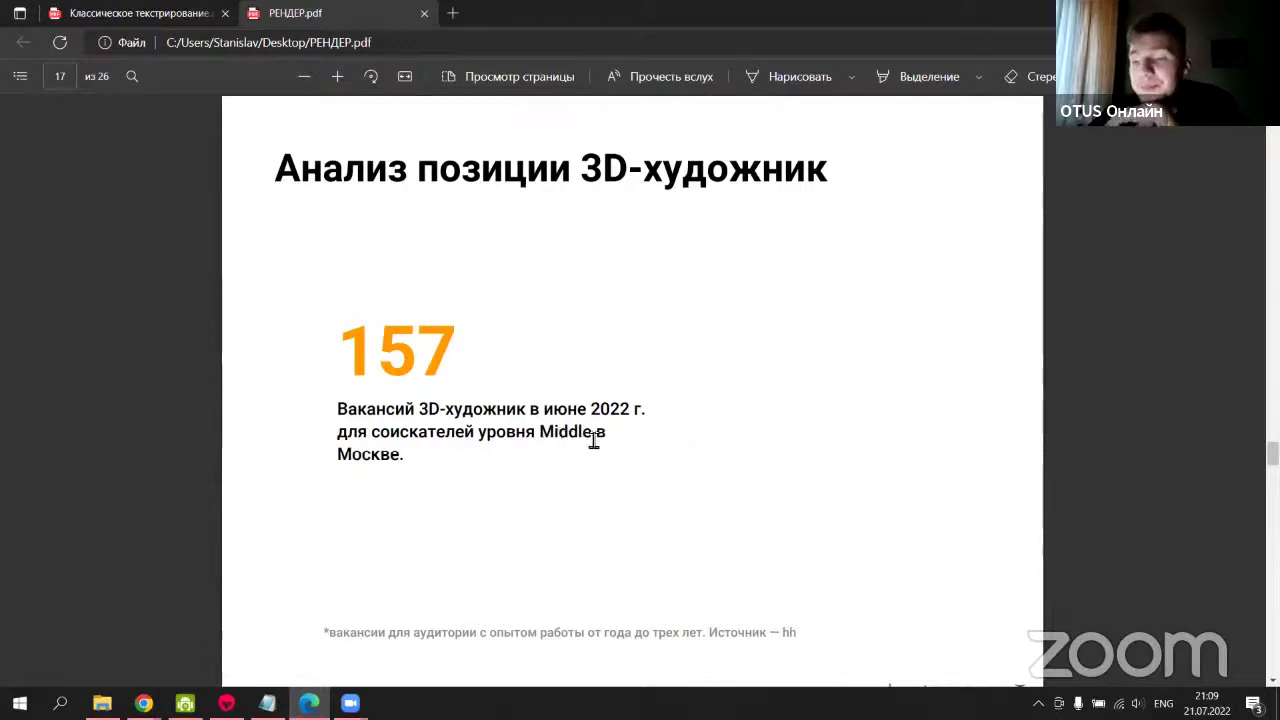
scroll(600, 430, "down", 5)
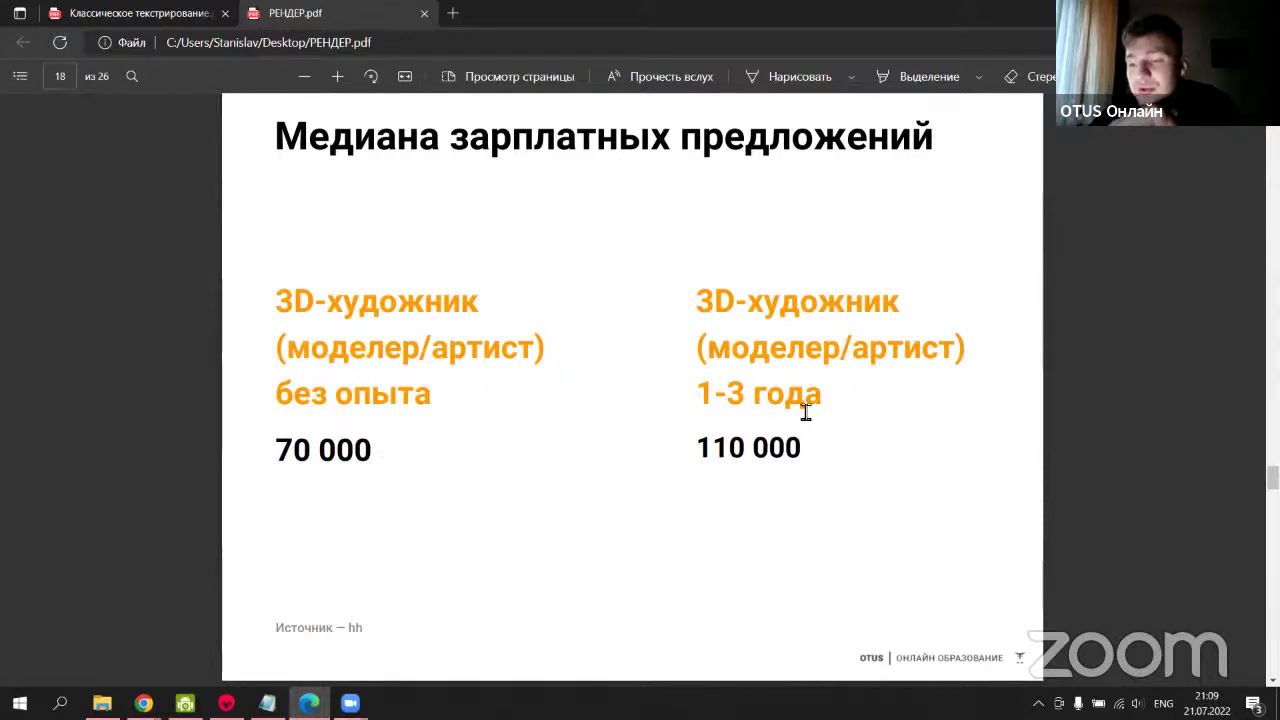
scroll(800, 409, "down", 1)
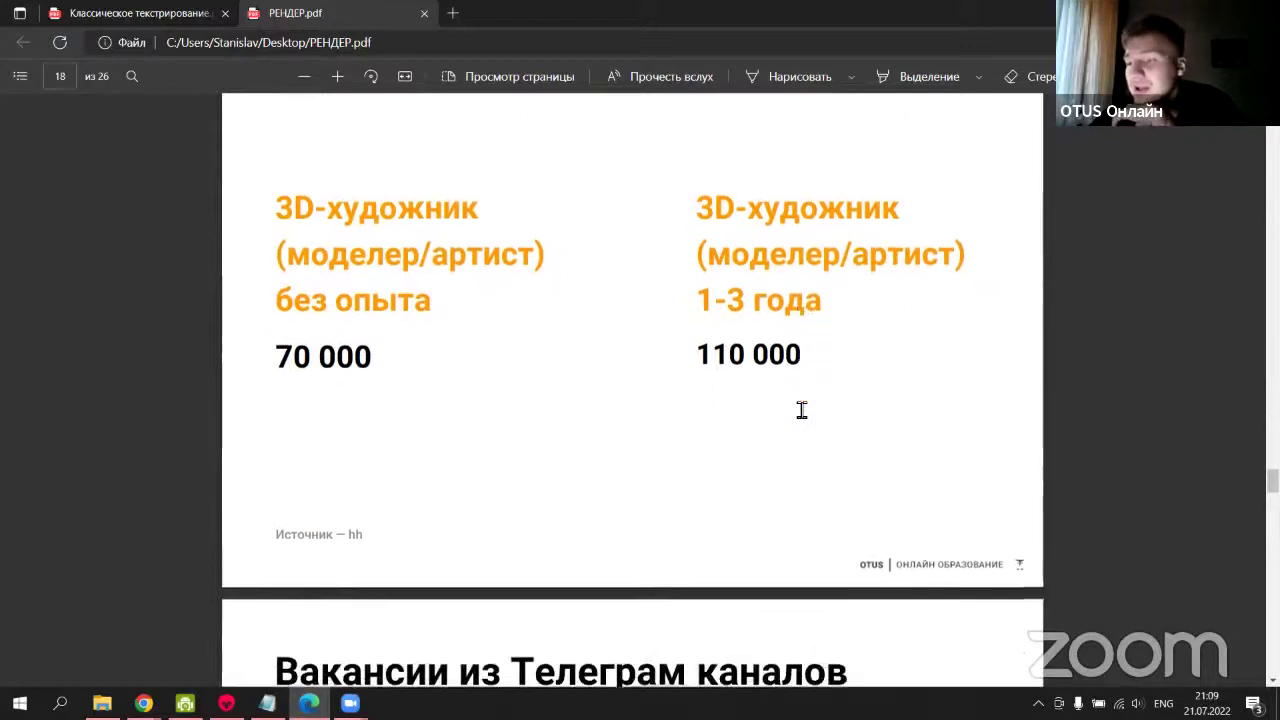
Present the three "Вакансии из Телеграм каналов" job-listing slides on pages 19 to 21.
scroll(771, 214, "down", 4)
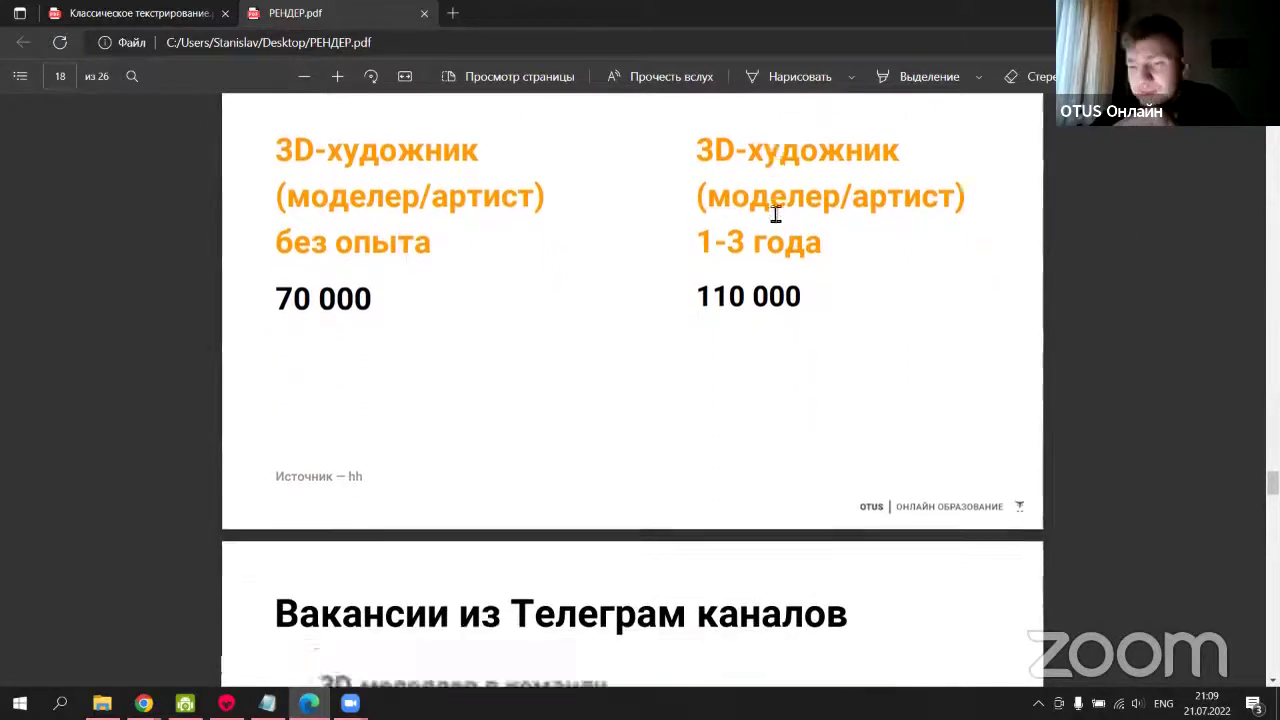
scroll(560, 308, "down", 1)
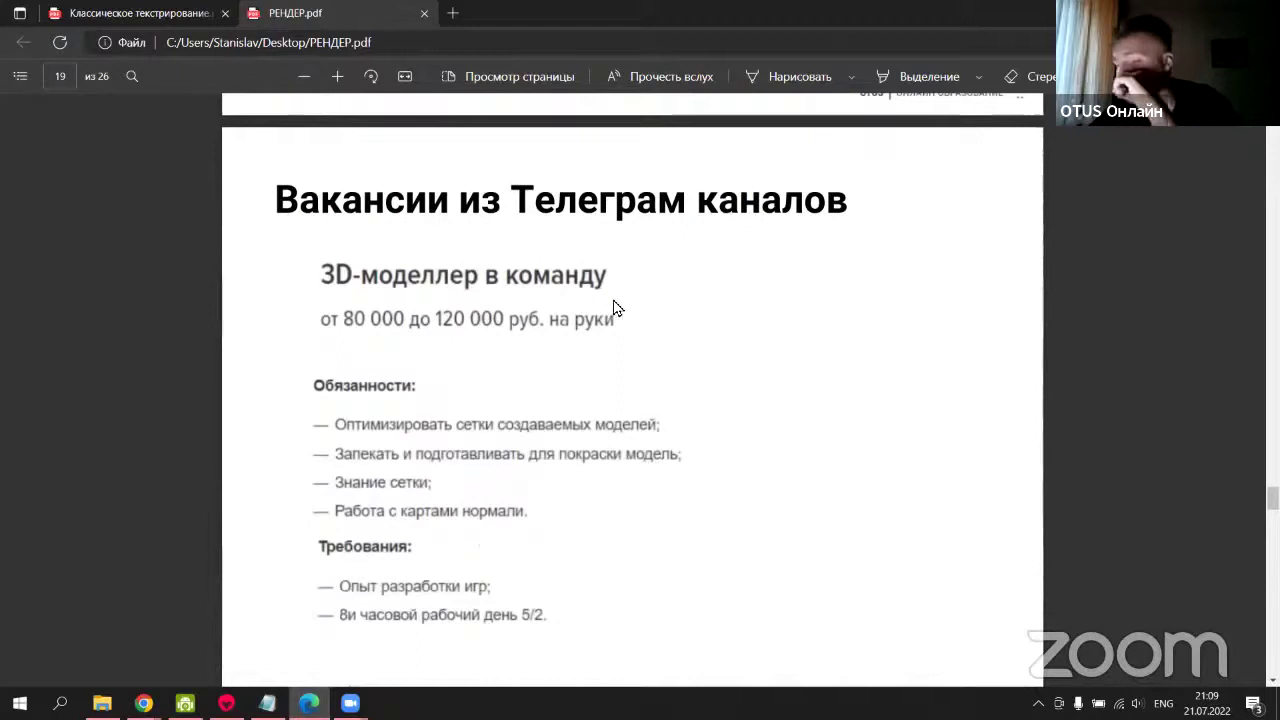
scroll(598, 358, "down", 1)
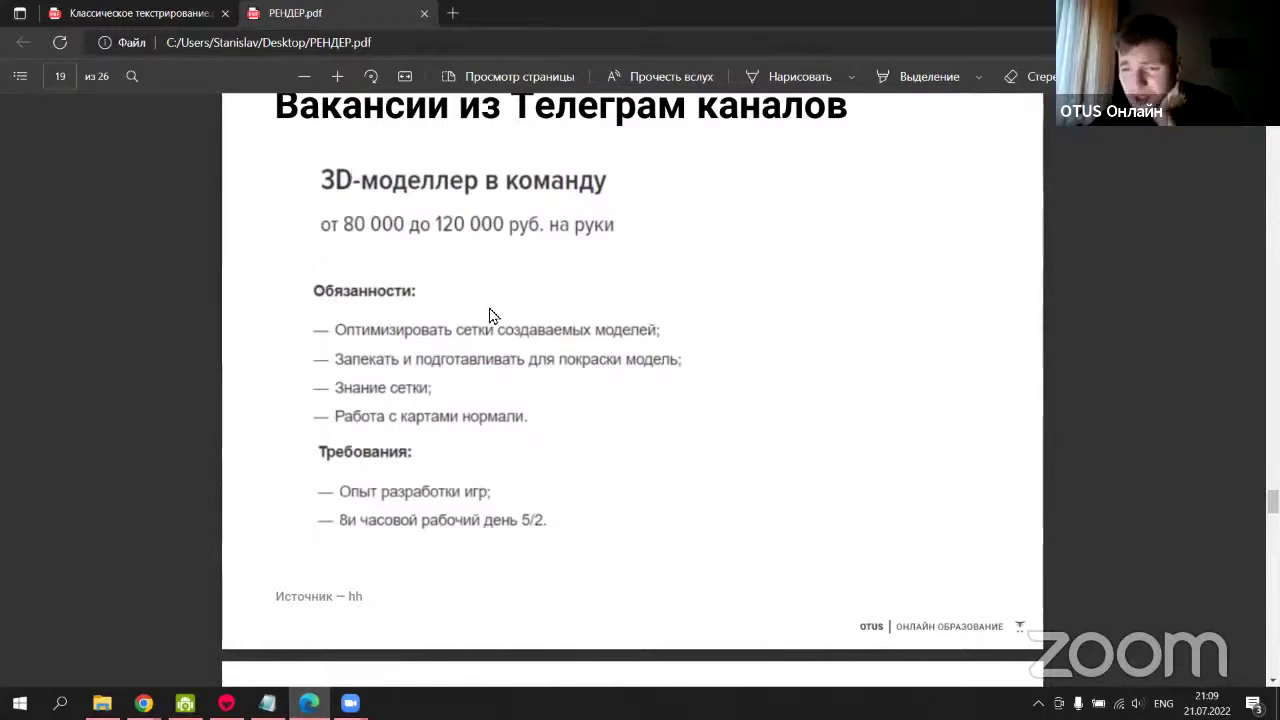
scroll(470, 318, "down", 1)
scroll(462, 320, "down", 4)
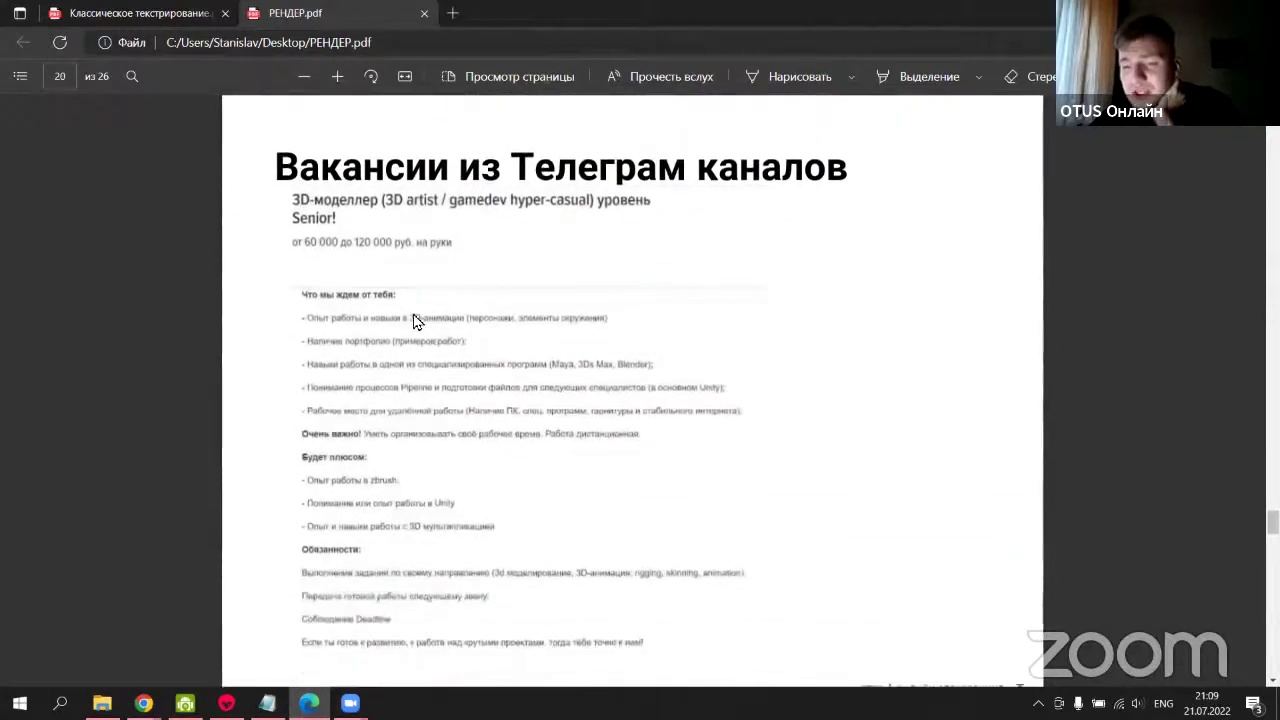
scroll(416, 321, "down", 1)
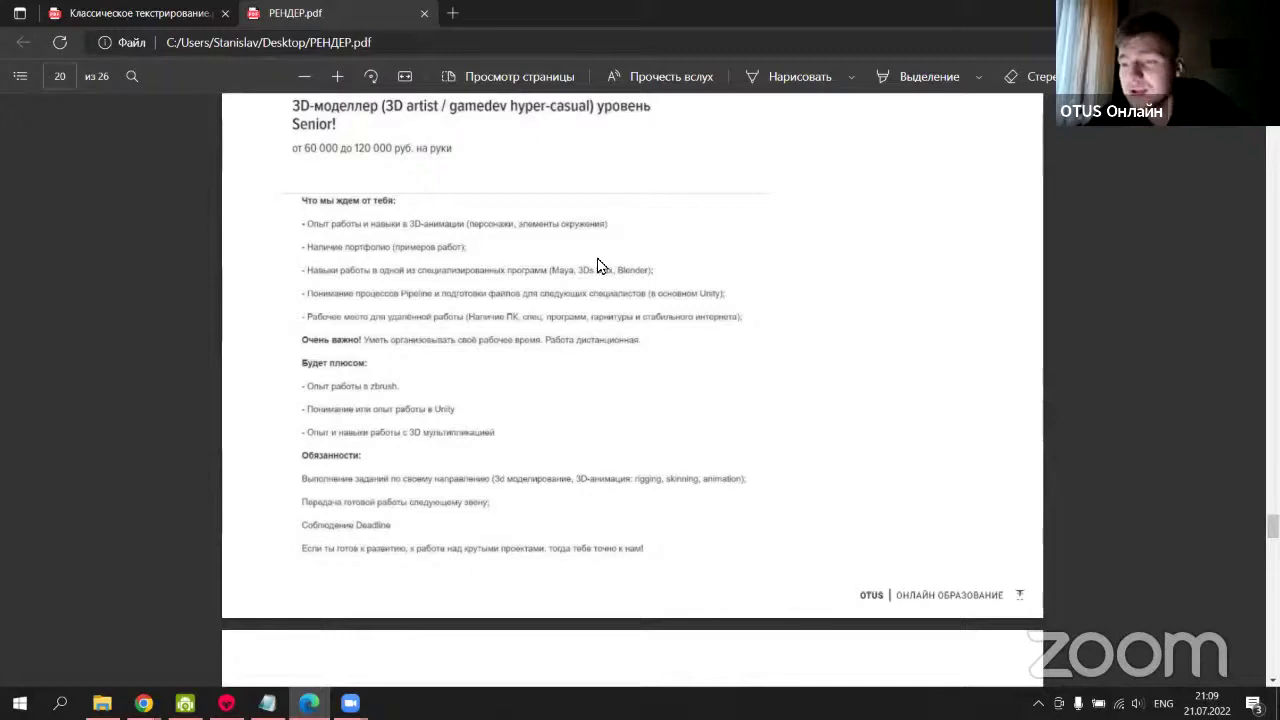
scroll(600, 268, "down", 6)
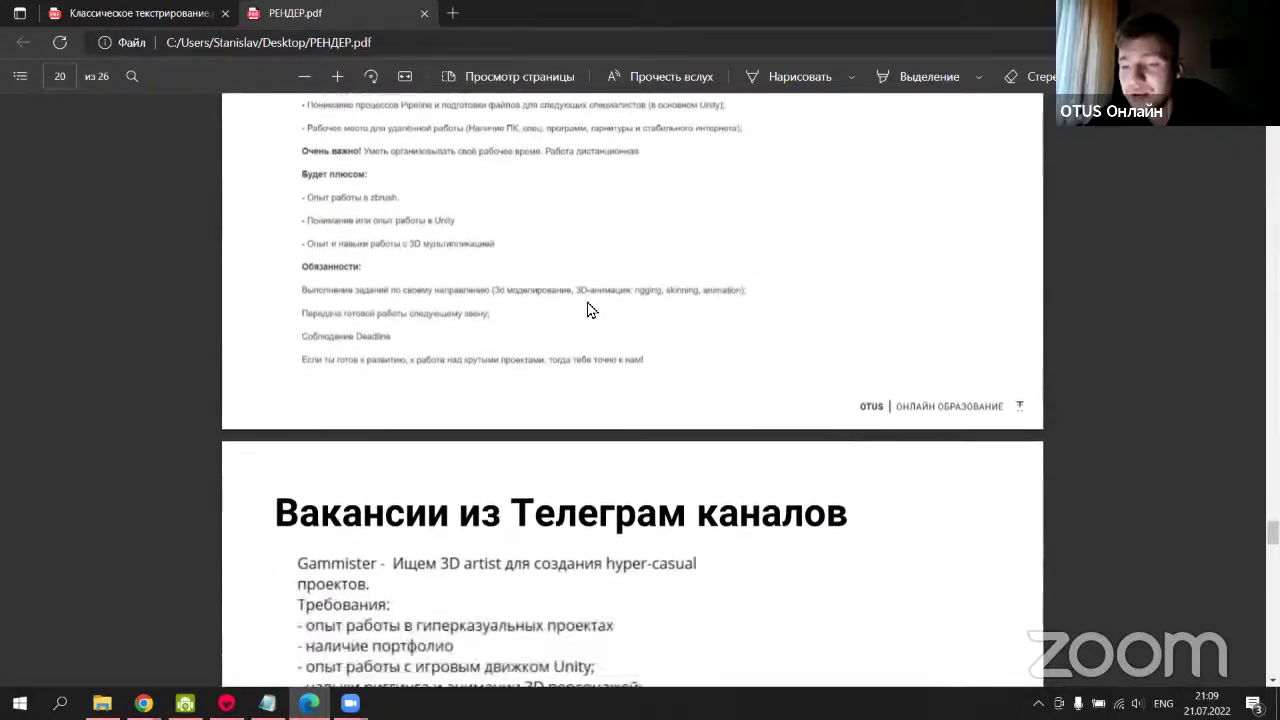
scroll(617, 298, "down", 2)
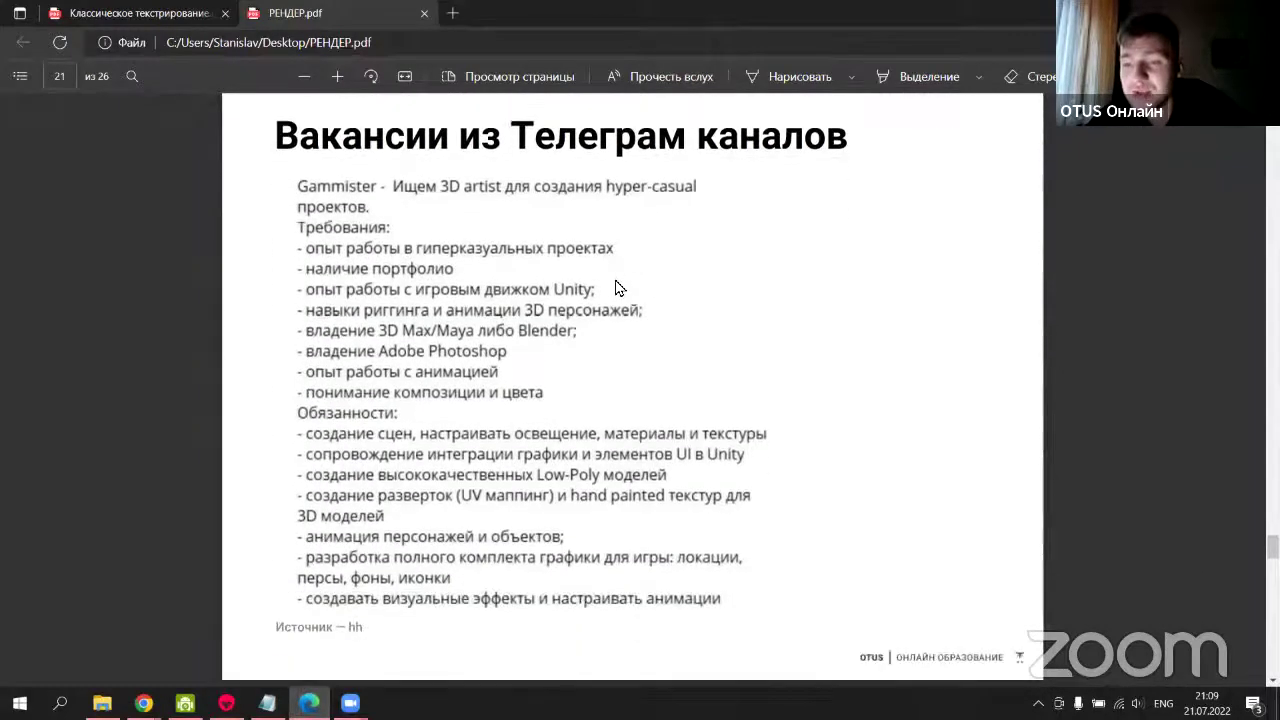
Switch to File Explorer, open Снимок экрана 2022-07-18 201553.png from the Загрузки folder and browse forward to the mech robot render.
mouse_move(102, 703)
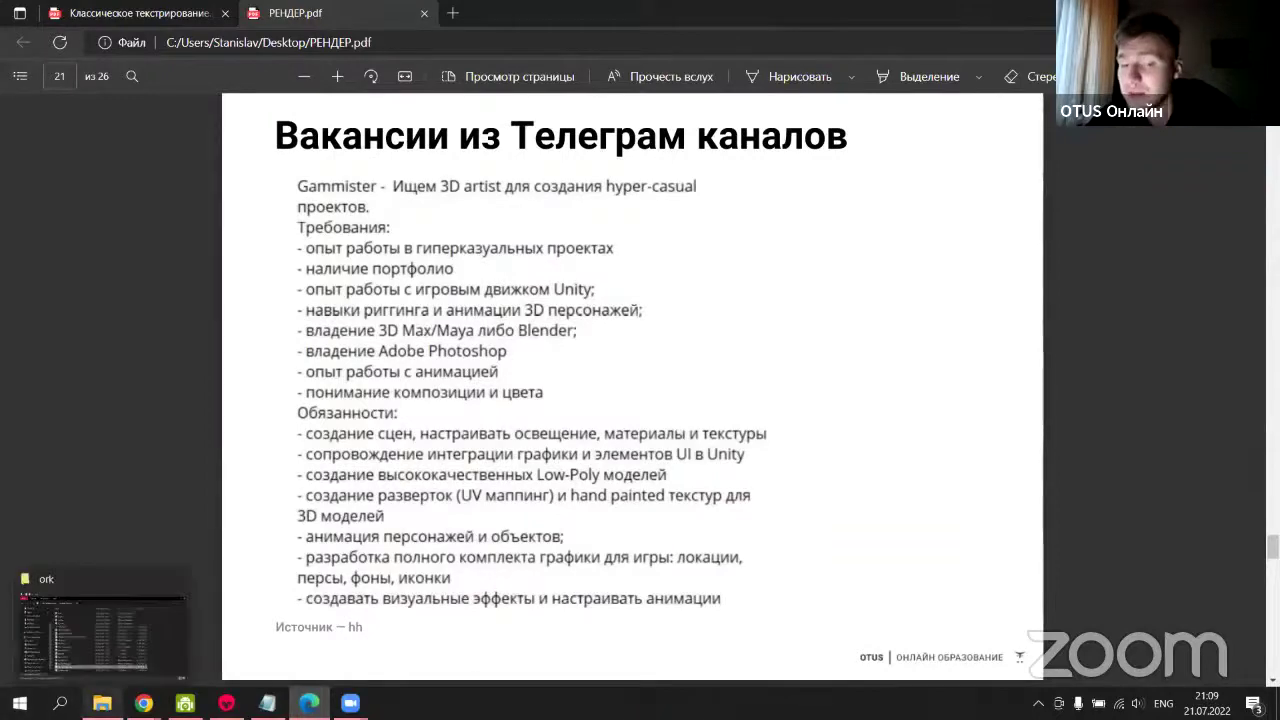
left_click(100, 635)
scroll(380, 330, "up", 3)
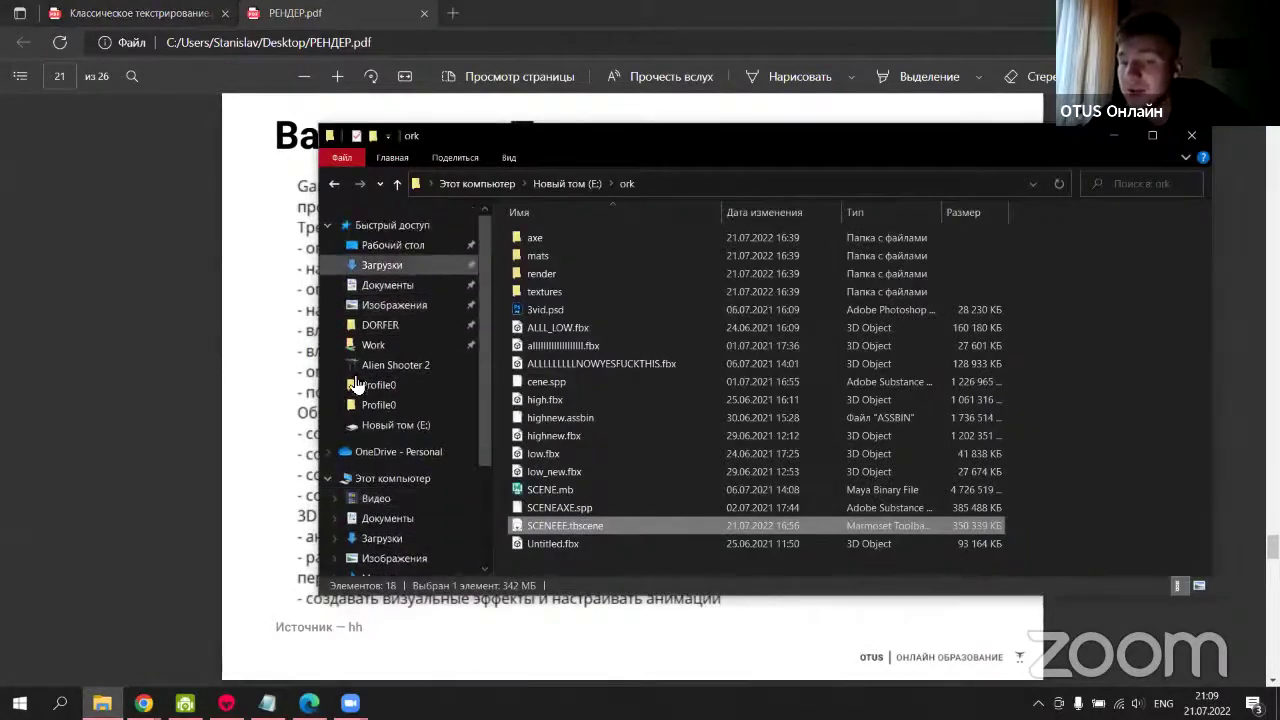
left_click(397, 265)
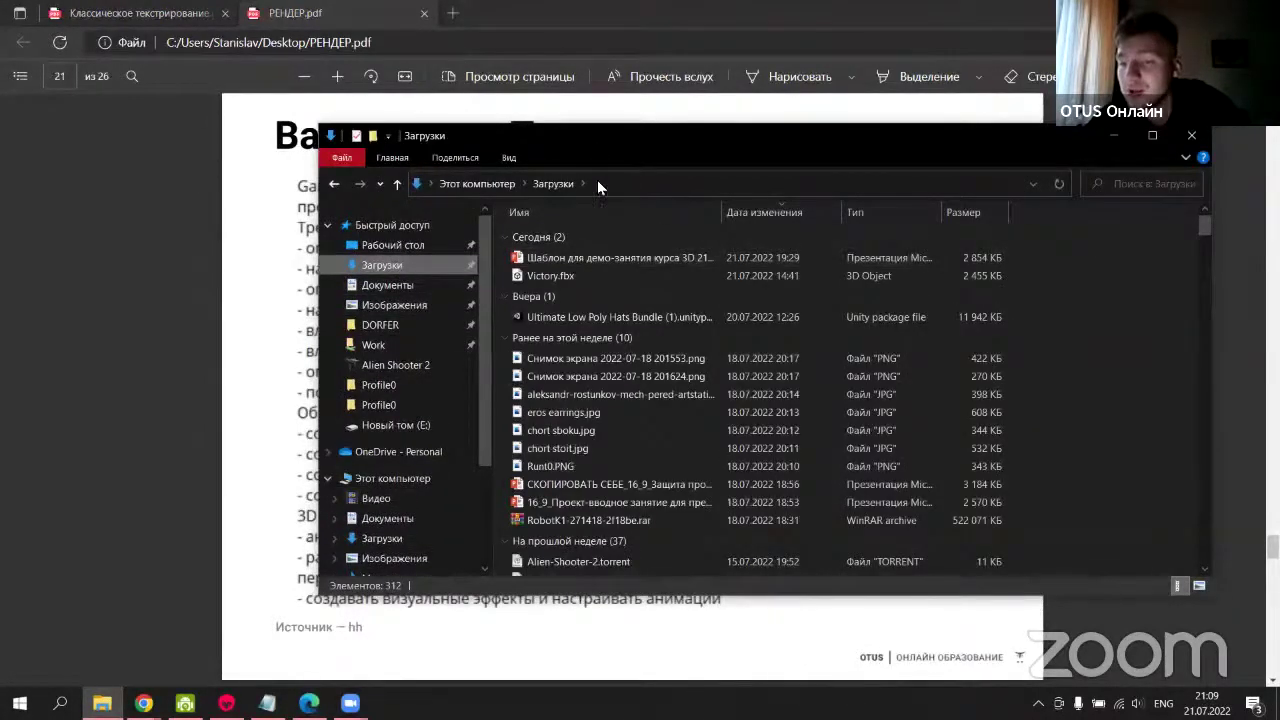
double_click(562, 356)
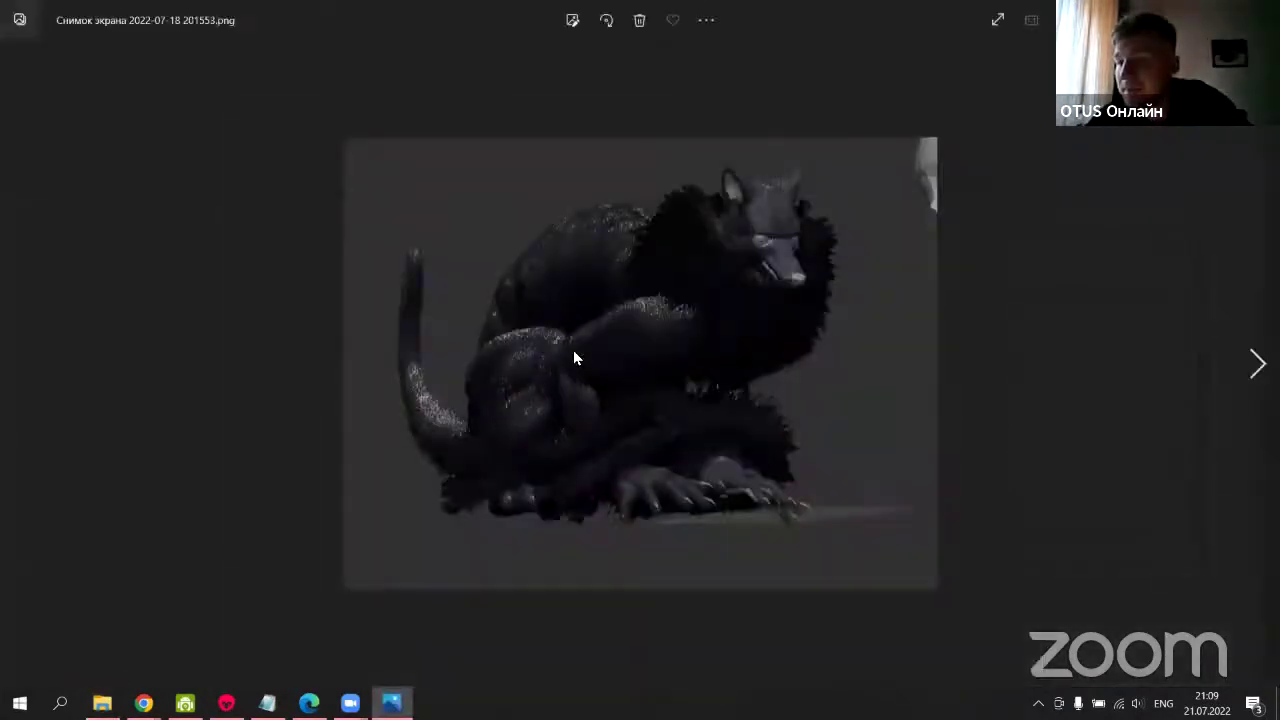
key("Right")
key("Right")
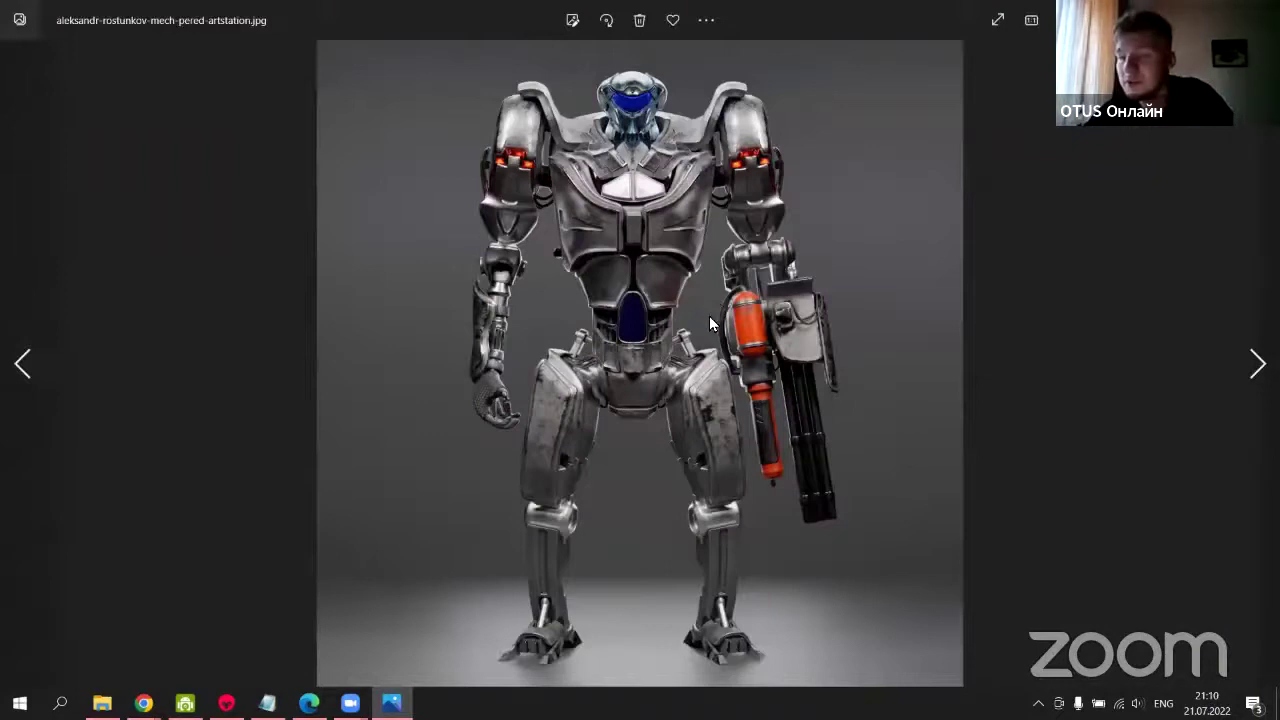